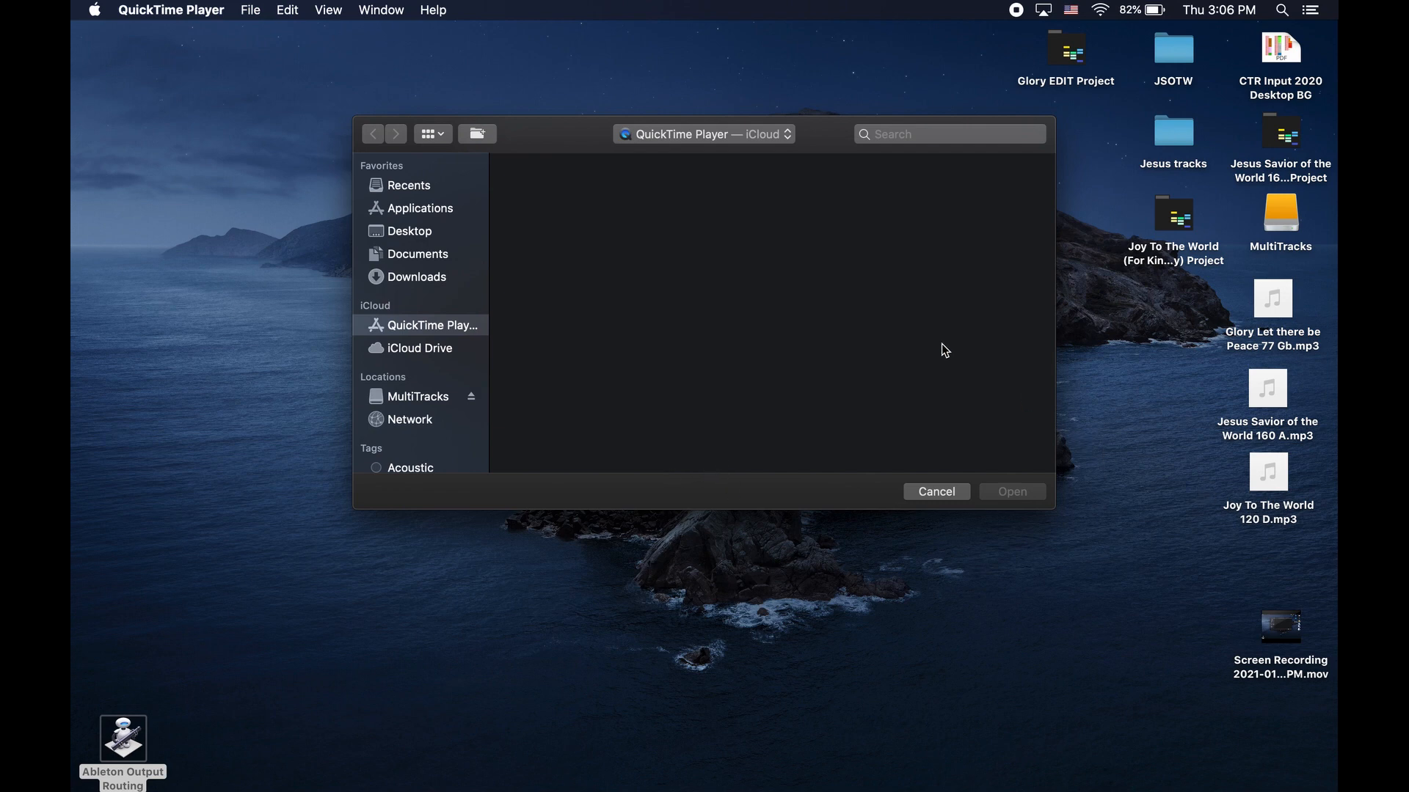
Dismiss the file-open dialog and open the CTR Masters folder on the MultiTracks drive.
left_click(926, 491)
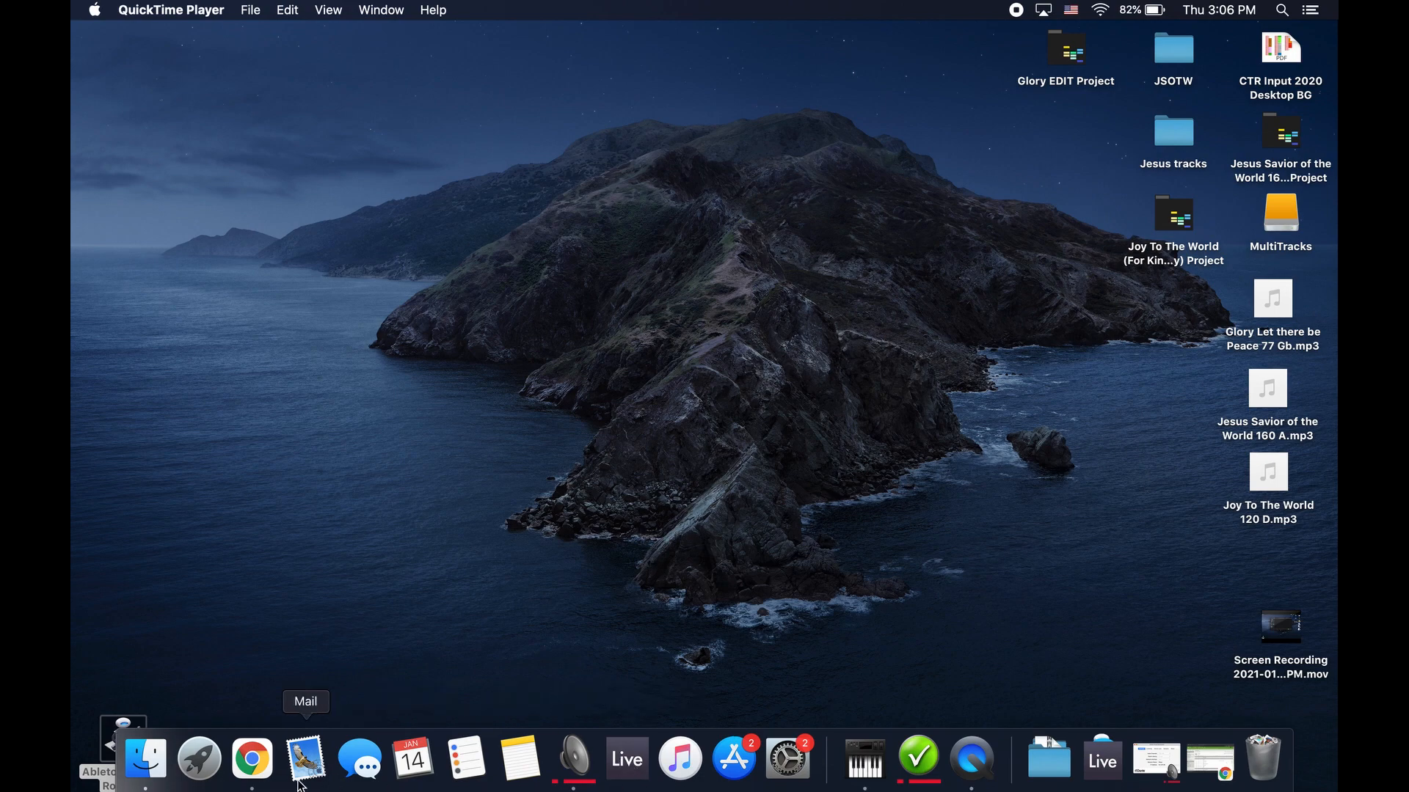
left_click(1284, 211)
double_click(1284, 210)
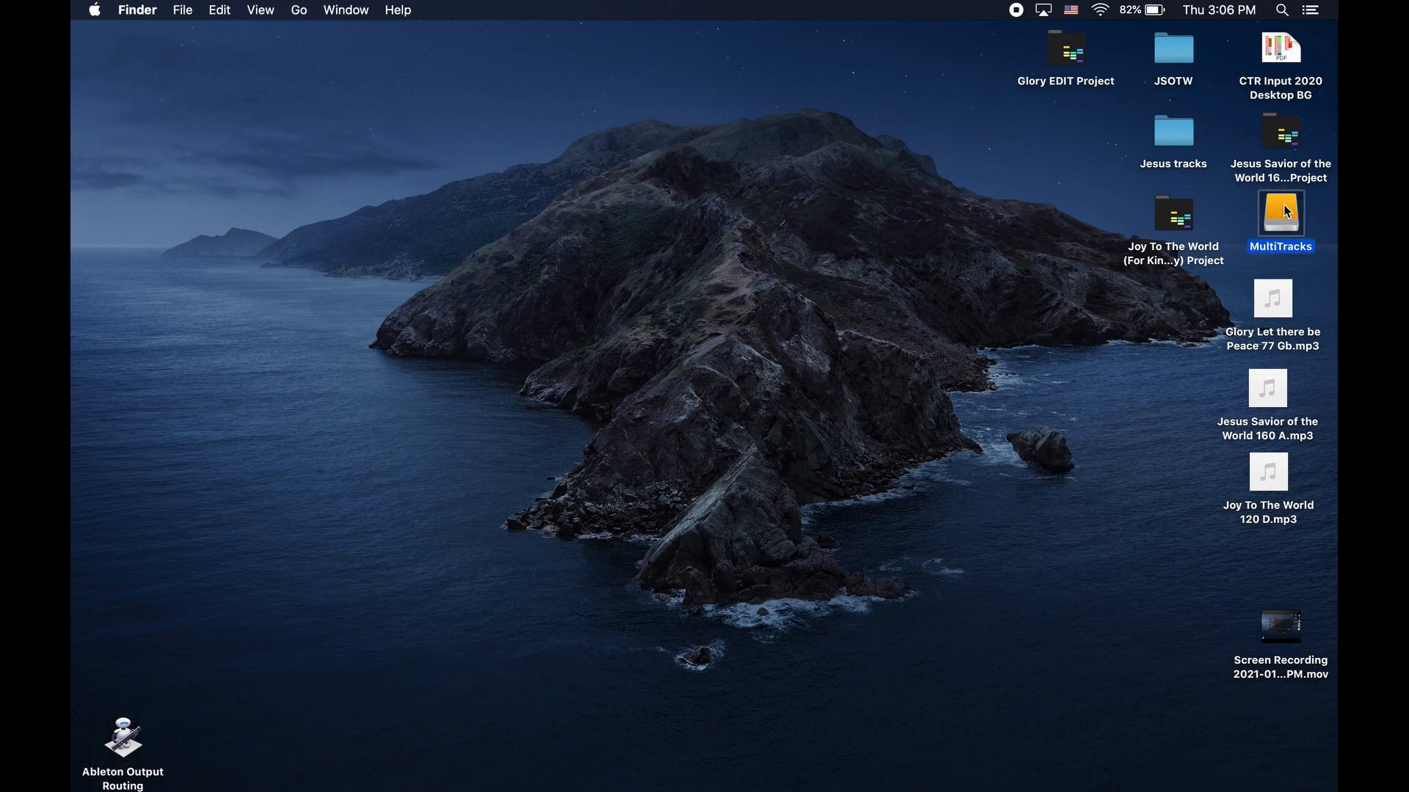
scroll(697, 391, "up", 10)
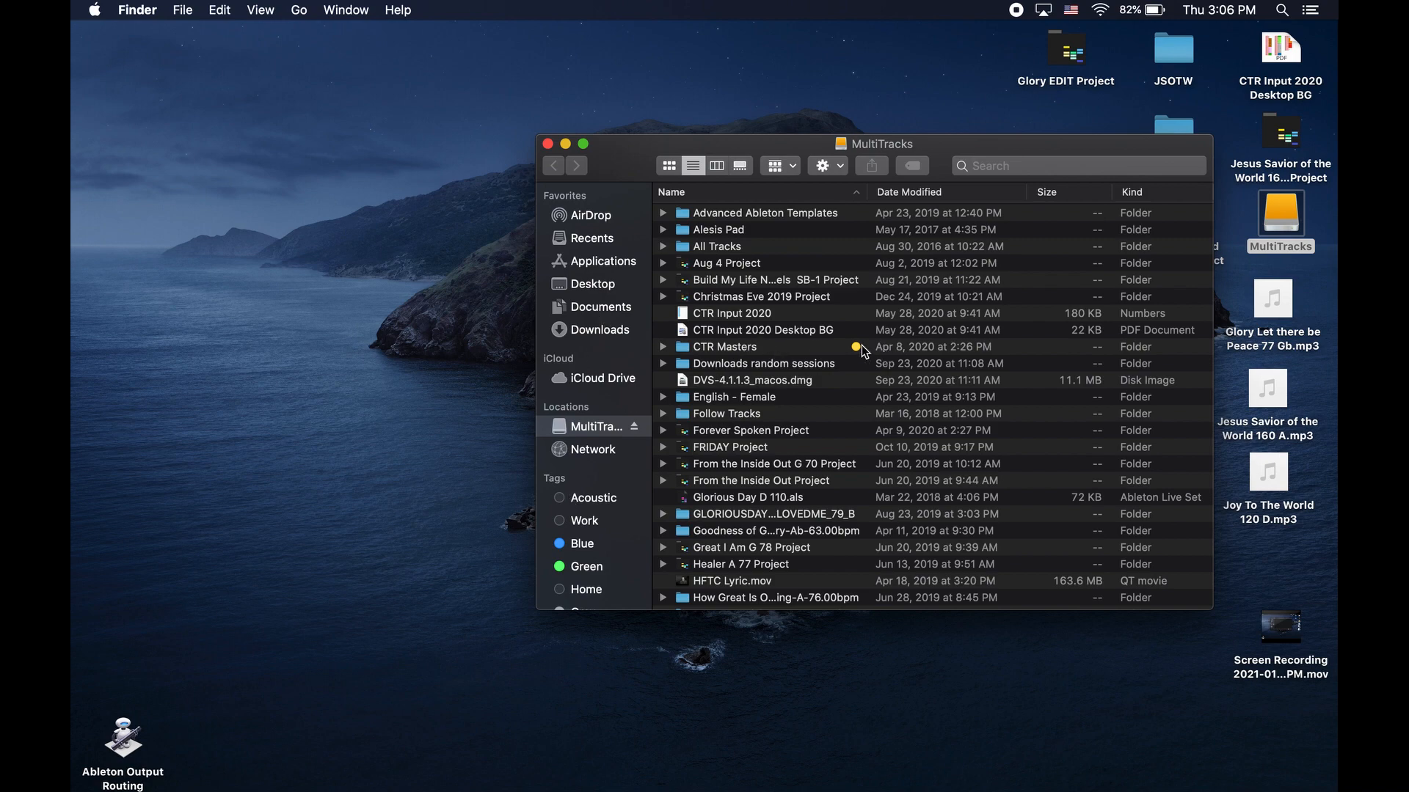
double_click(760, 343)
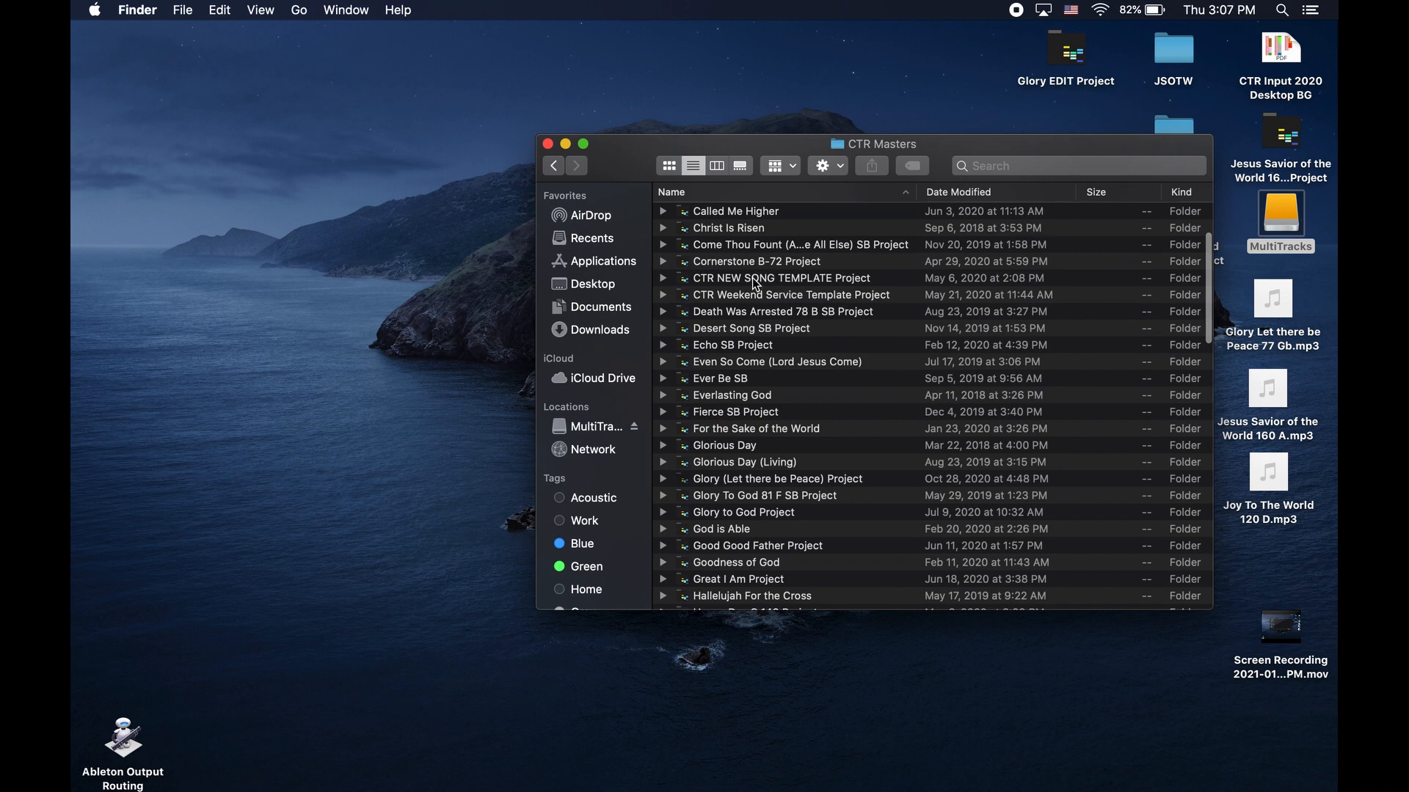
In the CTR NEW SONG TEMPLATE Project folder, duplicate CTR NEW SONG TEMPLATE V2.als and open the copy in Ableton Live.
left_click(826, 277)
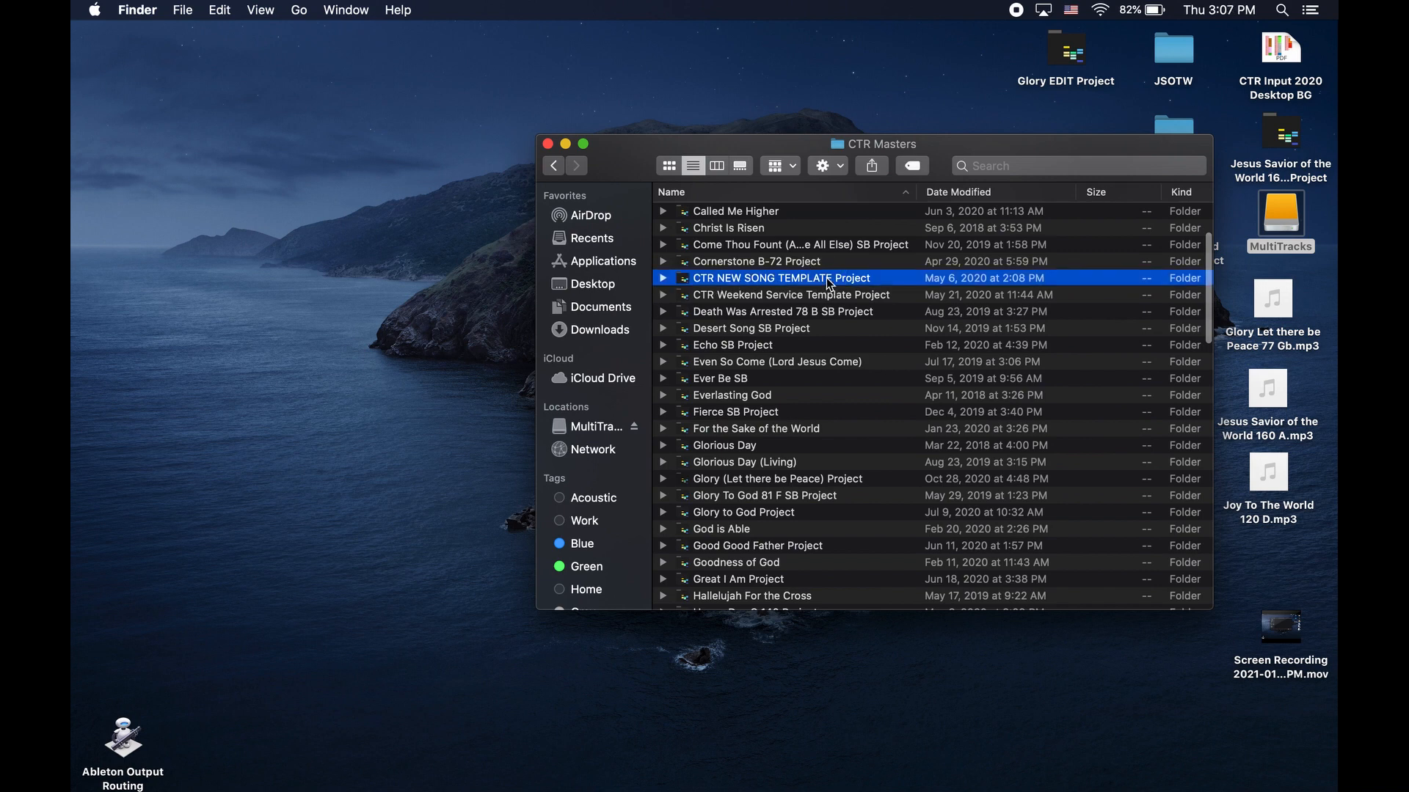
double_click(689, 278)
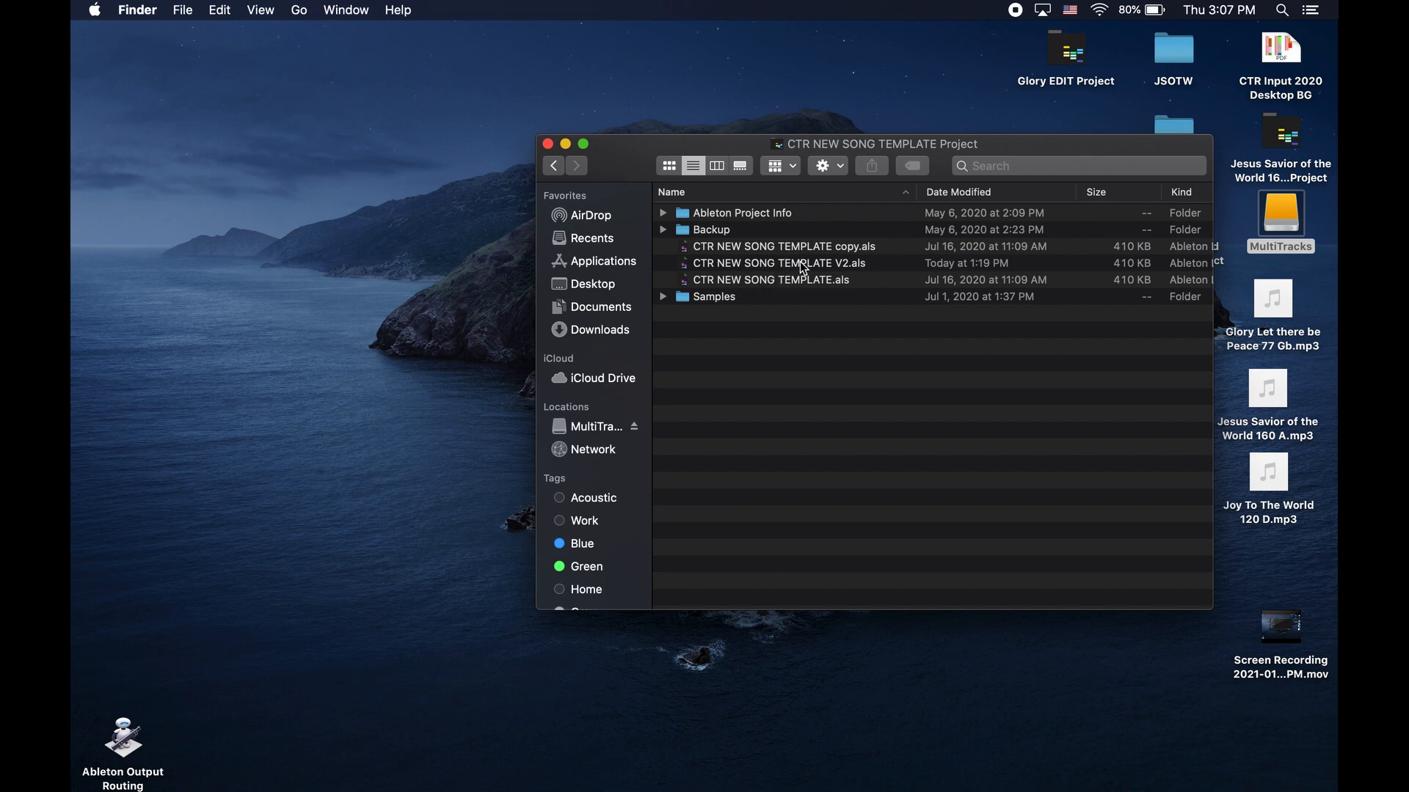
left_click(739, 263)
key("super+d")
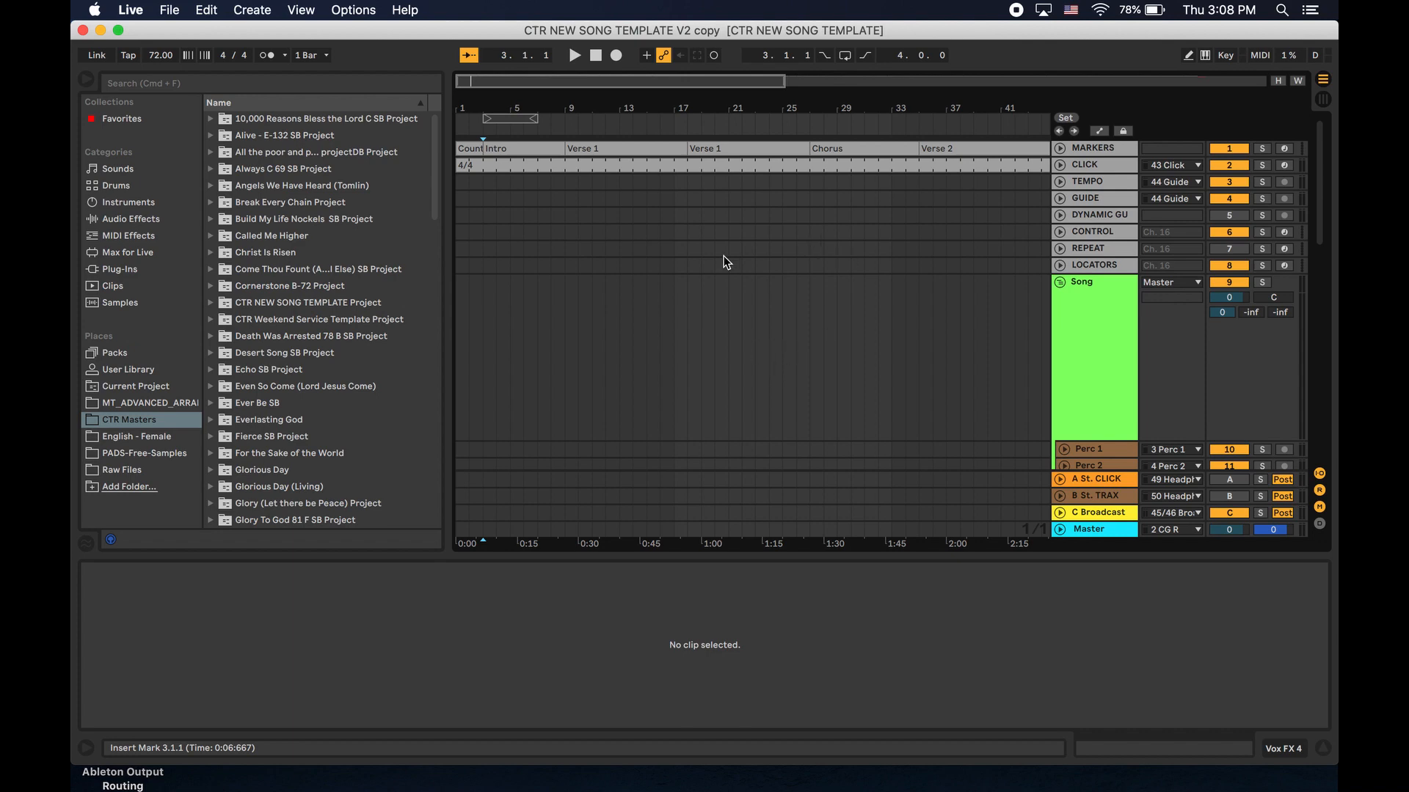
Look through the template's full track list in Arrangement View, from MARKERS and CLICK down to the Vox FX tracks.
scroll(754, 320, "down", 10)
scroll(760, 319, "up", 10)
scroll(765, 319, "down", 2)
scroll(764, 326, "down", 10)
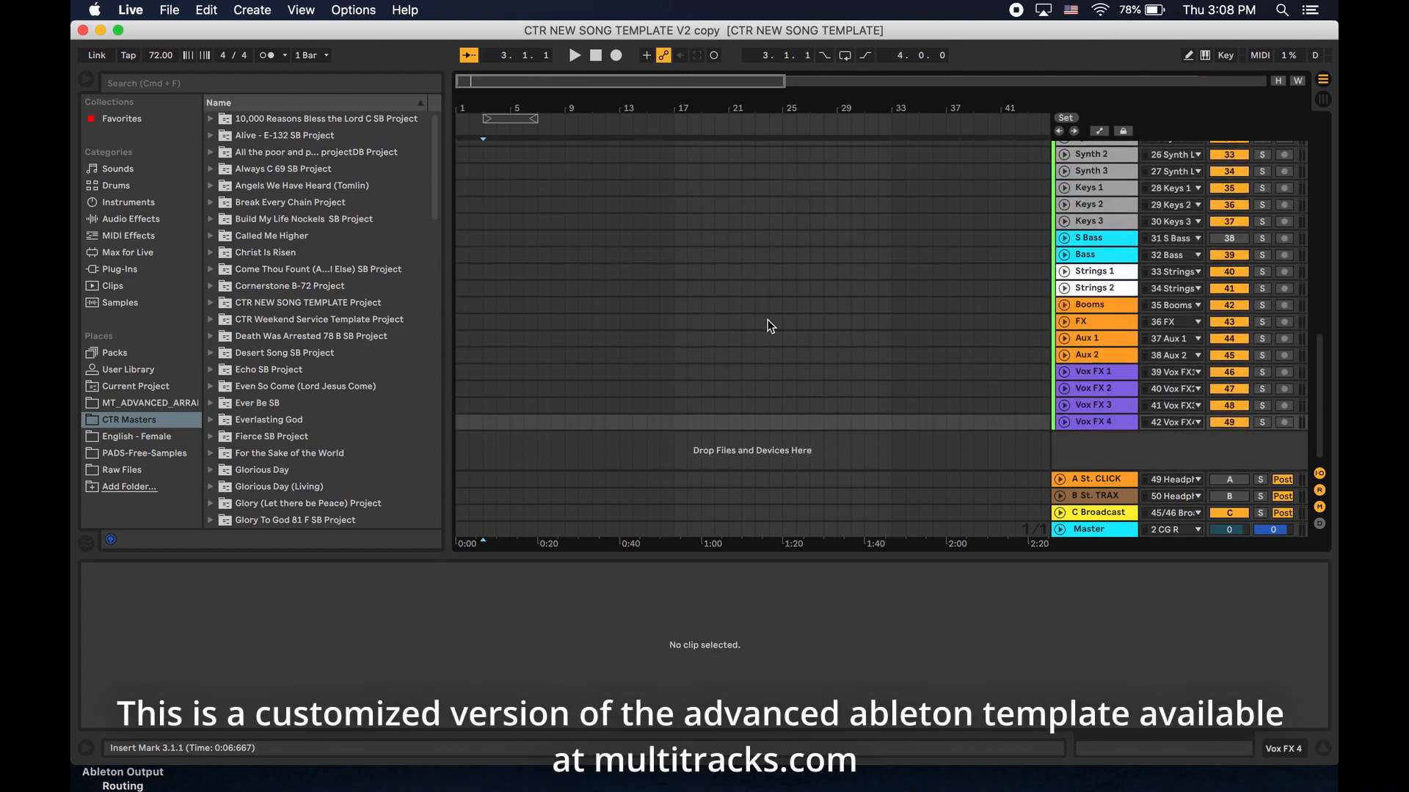
scroll(785, 316, "up", 10)
Switch to Session View and examine the output routing and sends of the song, return and master tracks.
key("Tab")
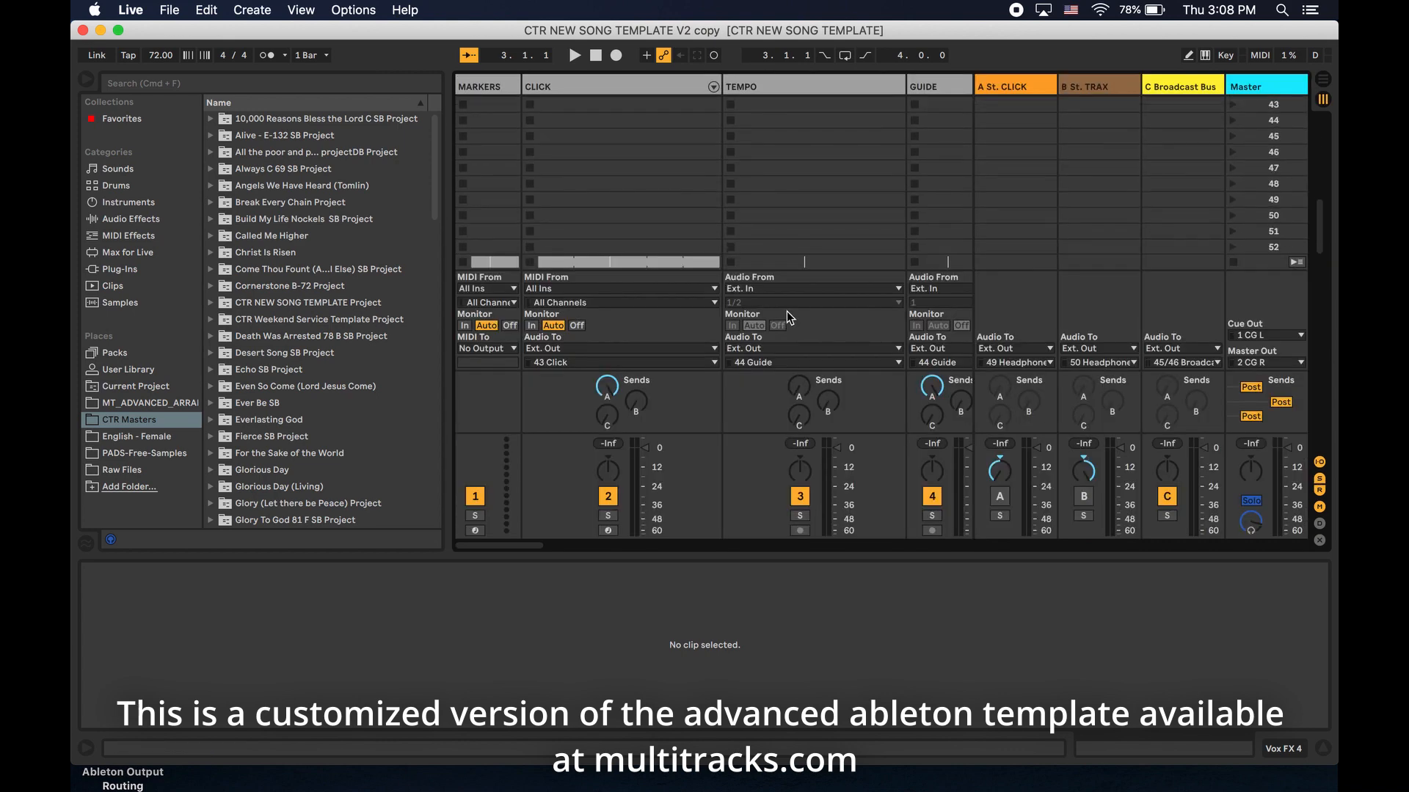
scroll(787, 311, "right", 10)
scroll(860, 297, "right", 5)
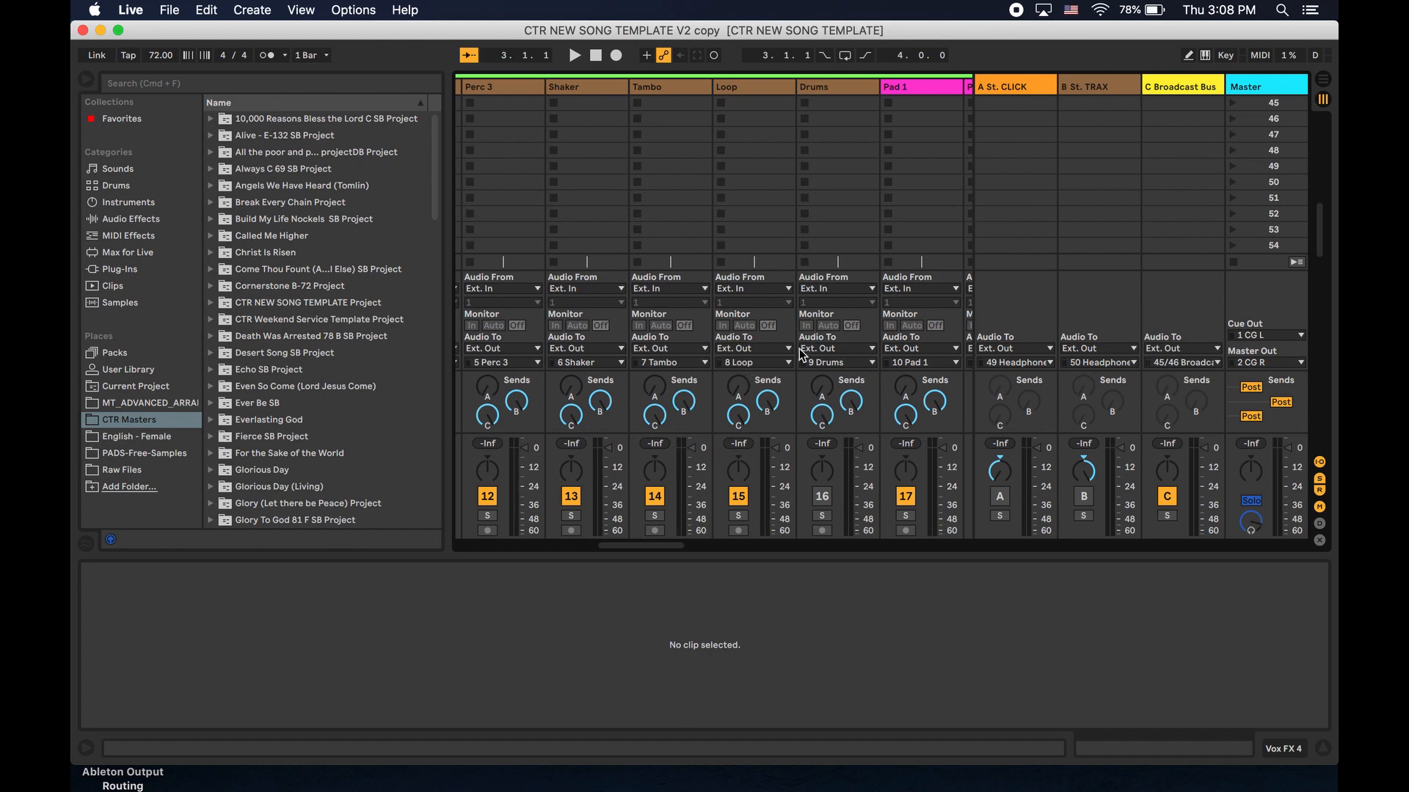
scroll(802, 355, "right", 10)
scroll(881, 354, "right", 15)
scroll(881, 355, "left", 20)
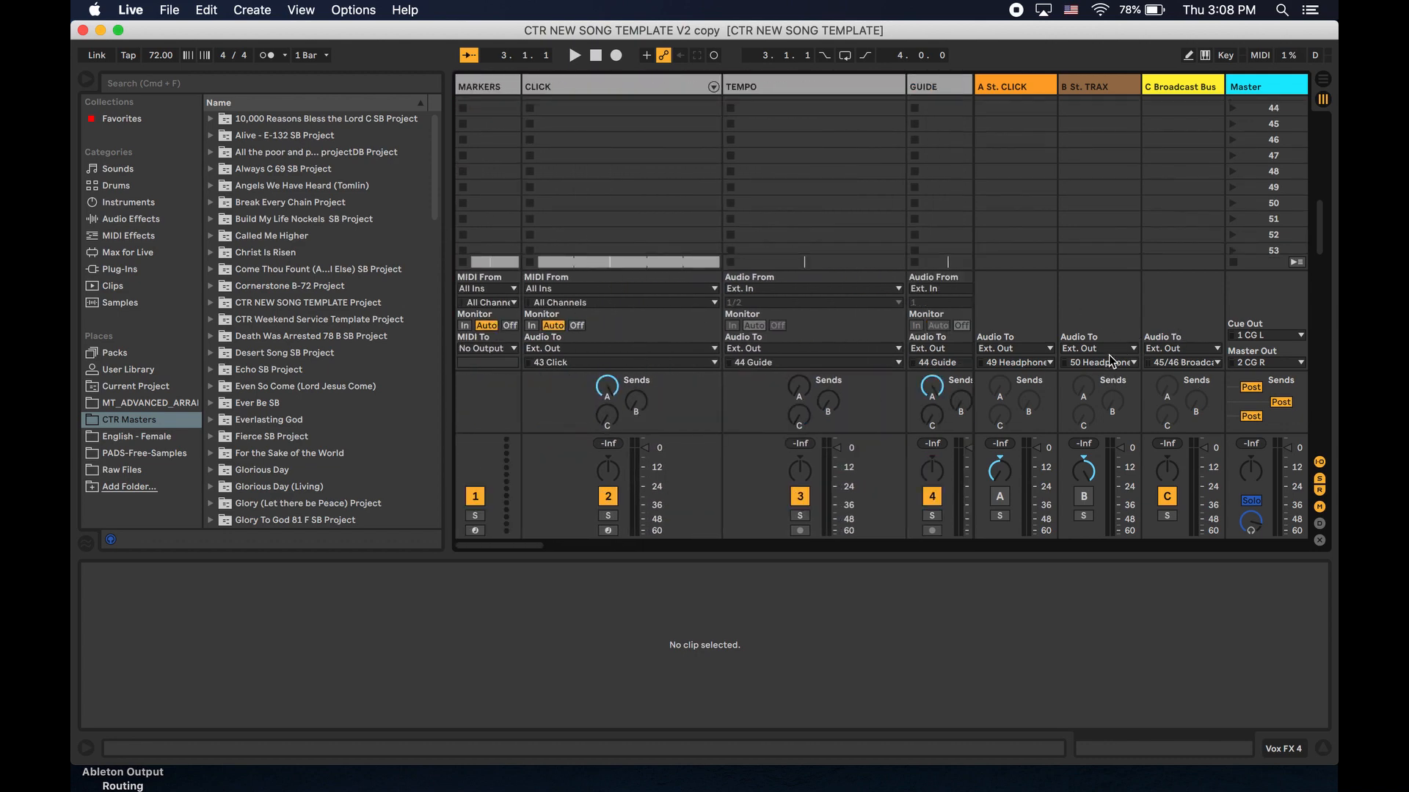
scroll(830, 187, "right", 5)
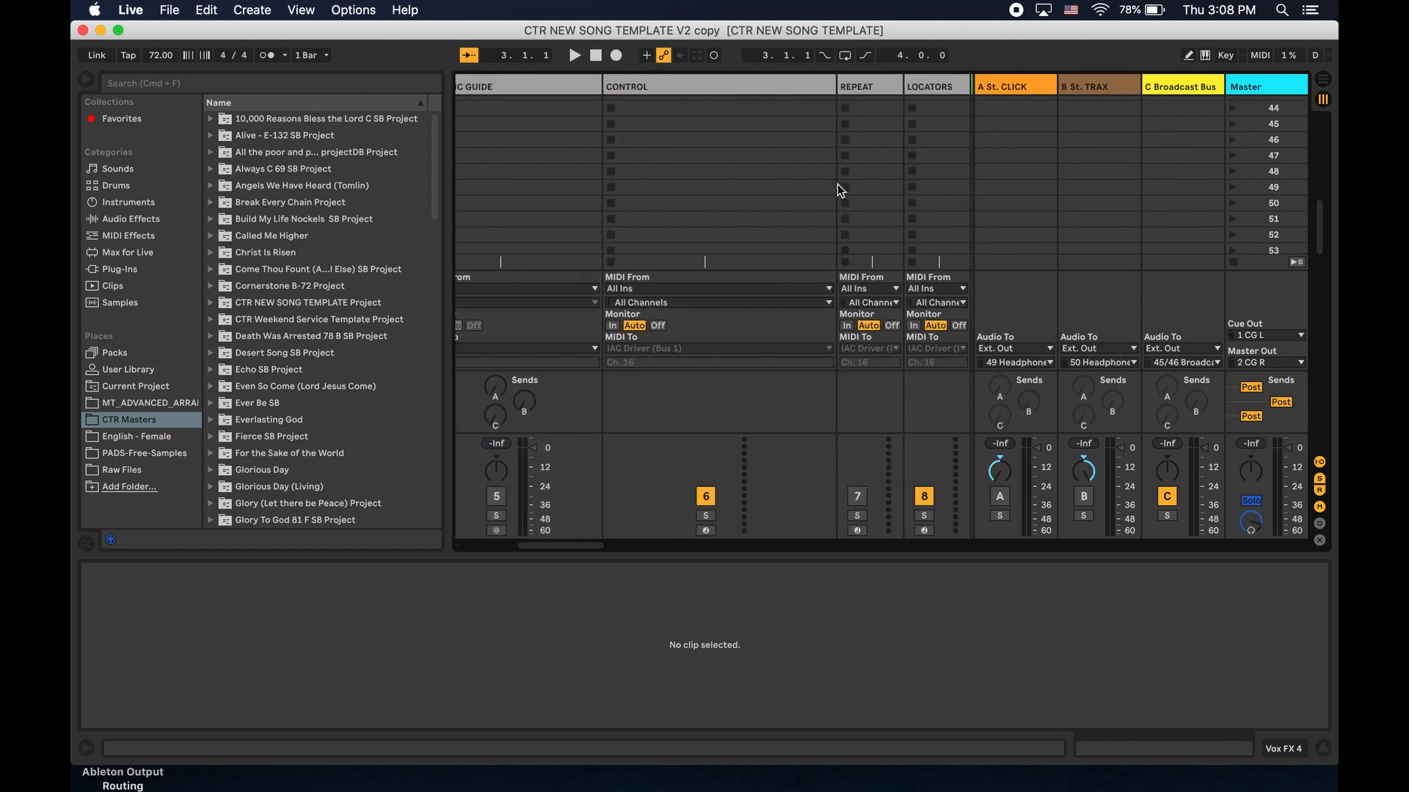
scroll(837, 183, "right", 10)
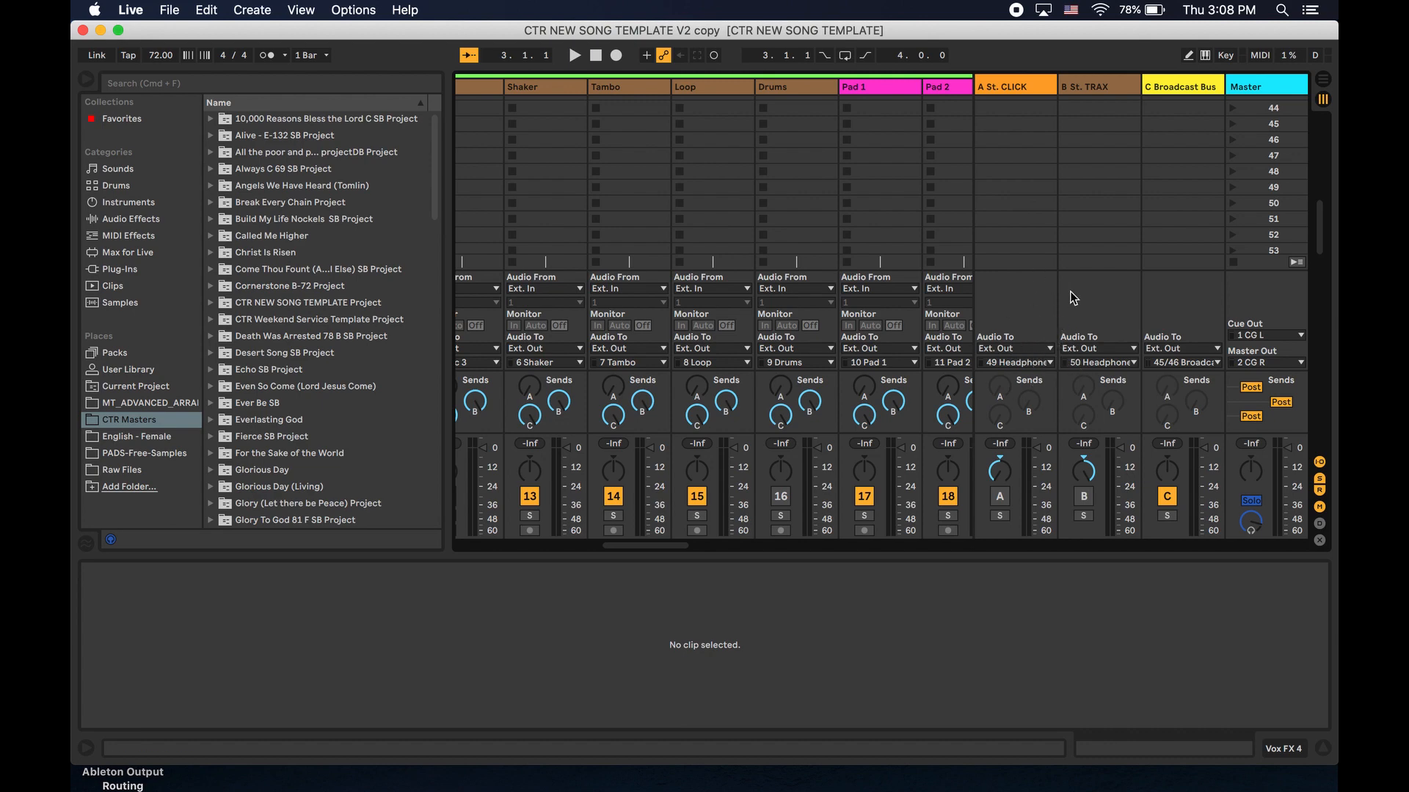
Turn the A St. CLICK and B St. TRAX return tracks on and back off.
left_click(1001, 498)
left_click(1083, 497)
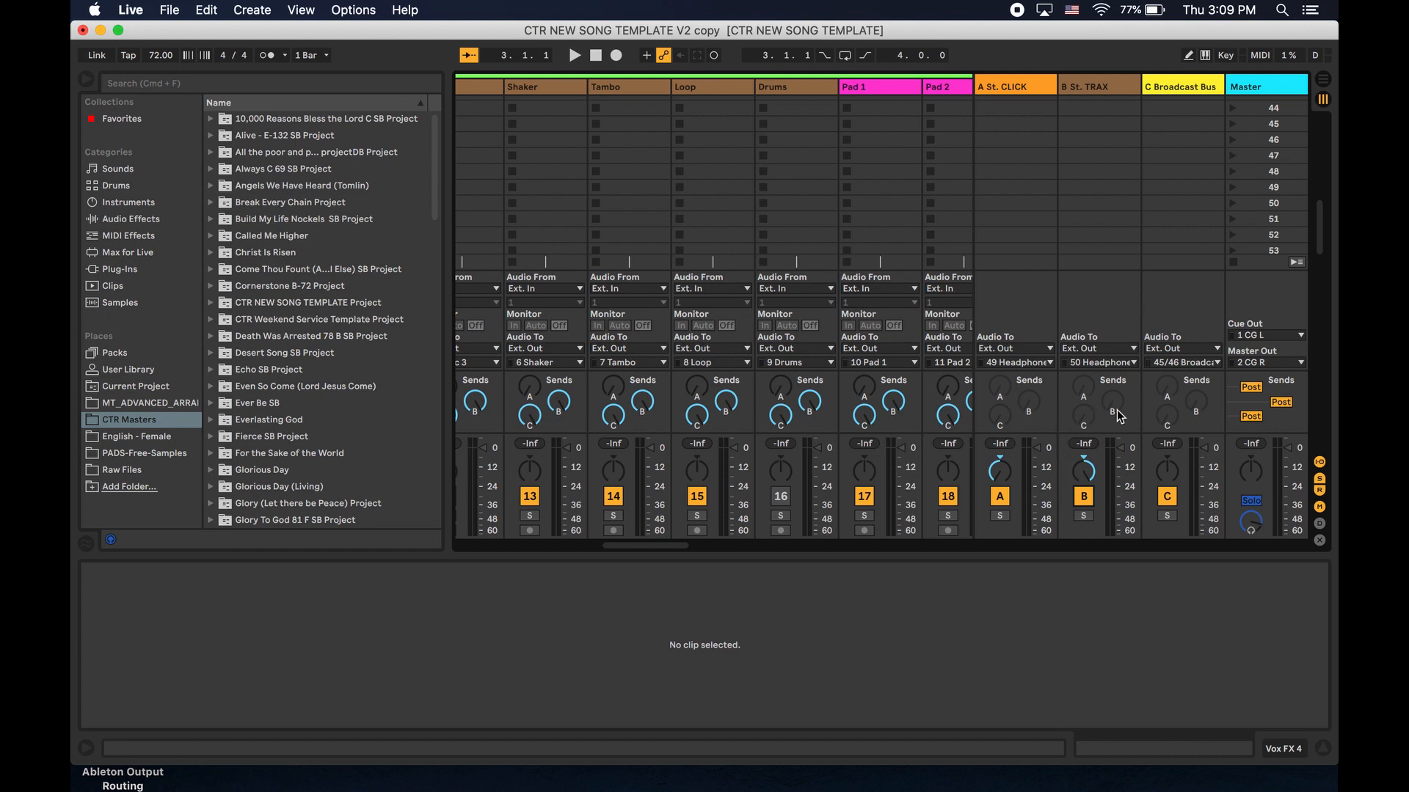
left_click(1001, 498)
left_click(1085, 498)
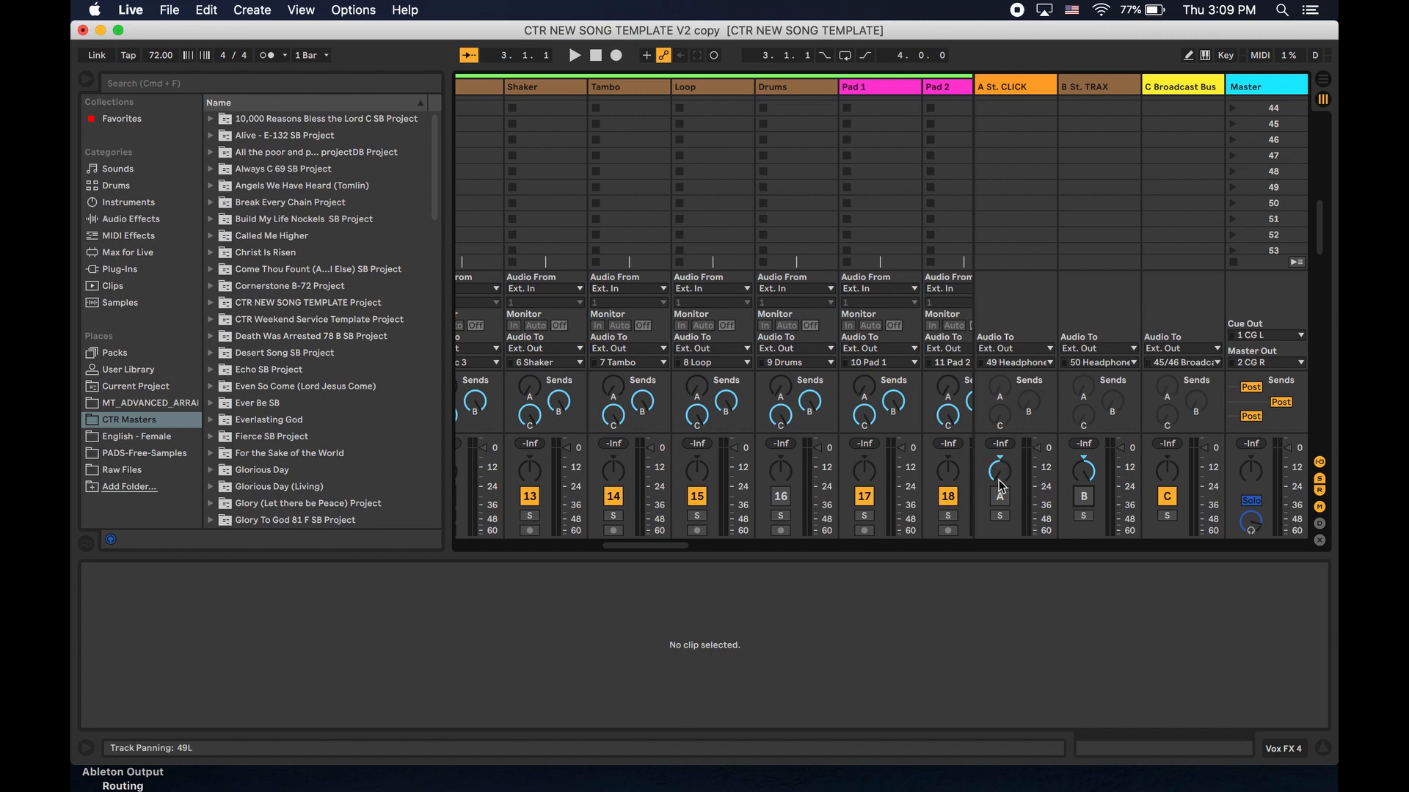
Examine the instrument tracks, guide tracks and CONTROL clips in Session View, and return to the Arrangement View overview.
scroll(1100, 422, "up", 10)
scroll(1101, 422, "right", 5)
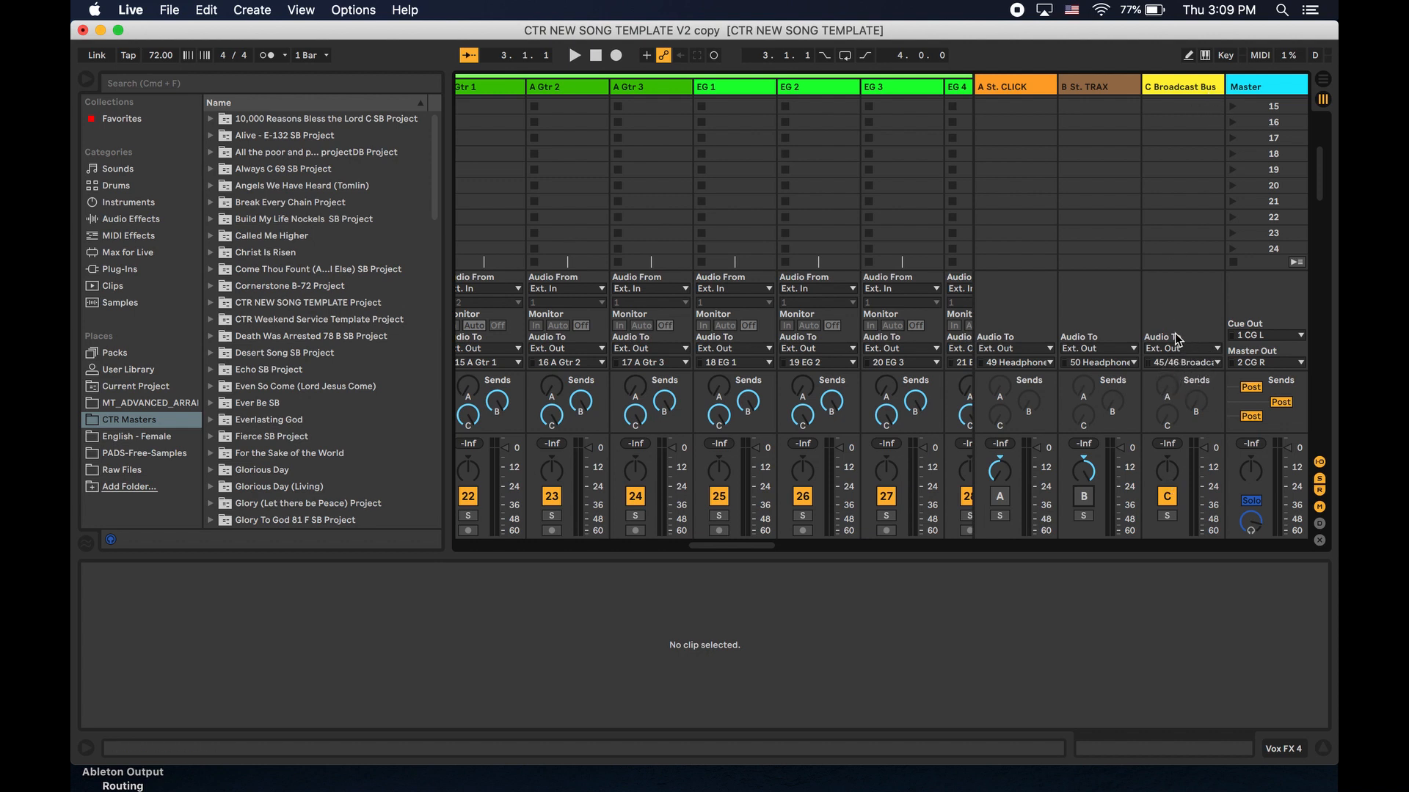
scroll(822, 440, "left", 3)
scroll(847, 455, "down", 3)
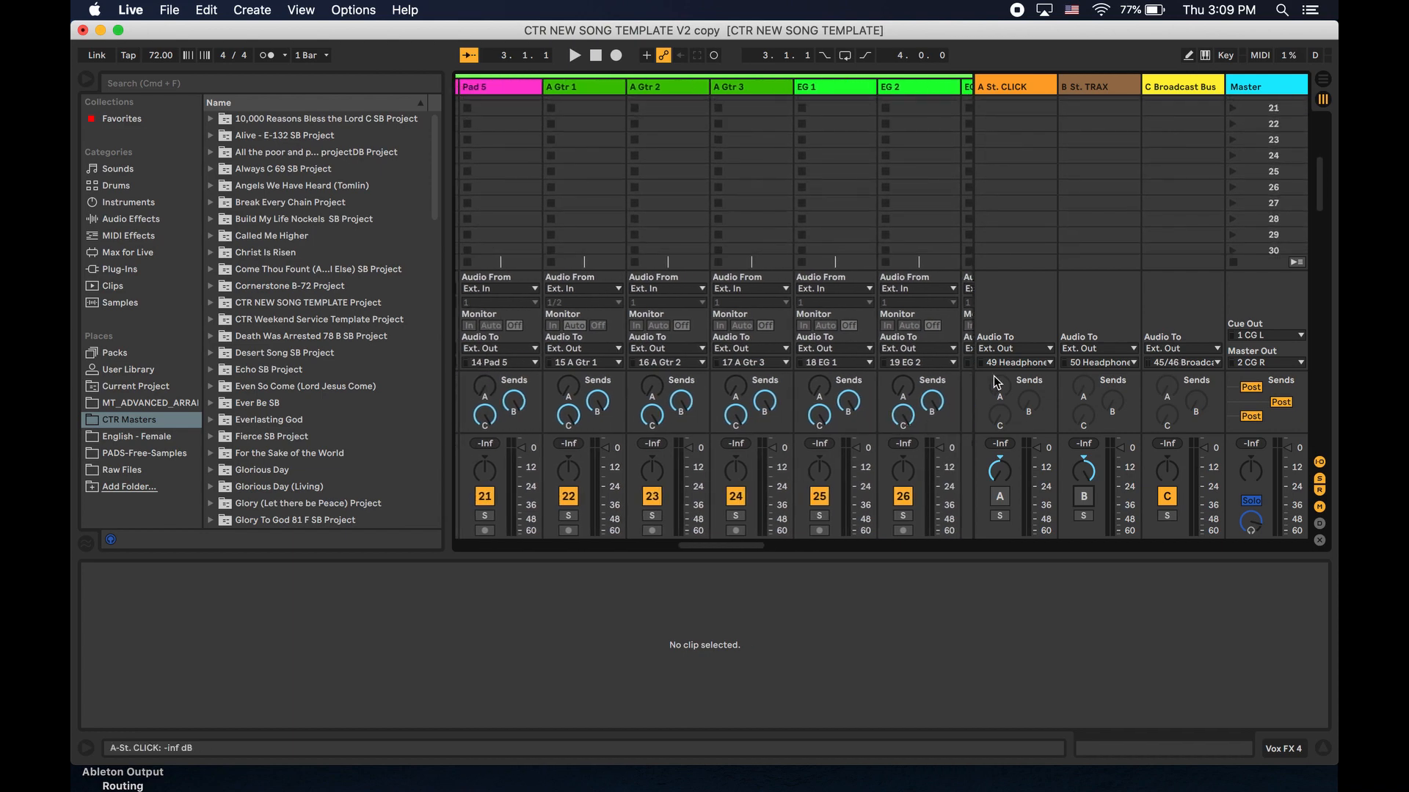
scroll(895, 367, "left", 10)
scroll(895, 367, "left", 4)
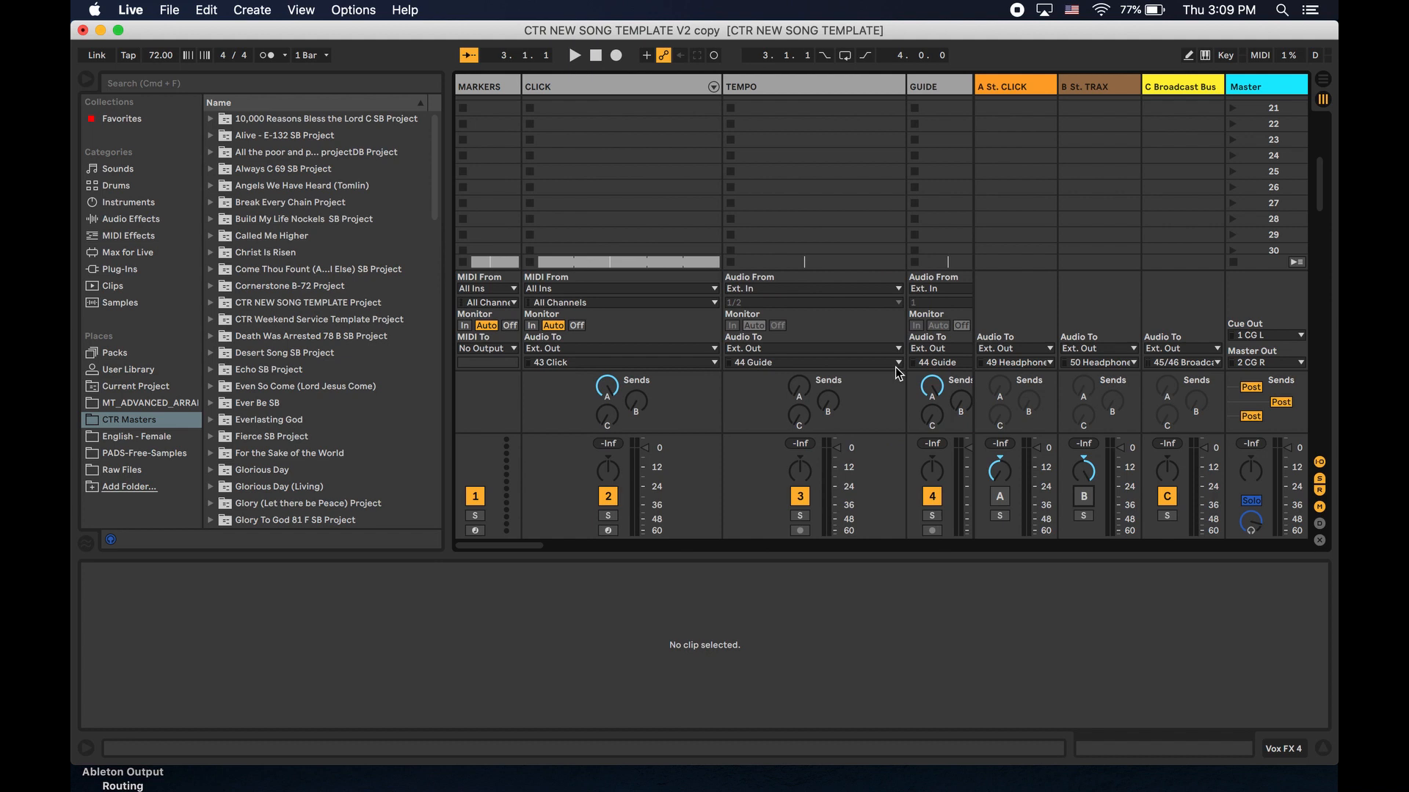
scroll(900, 366, "right", 4)
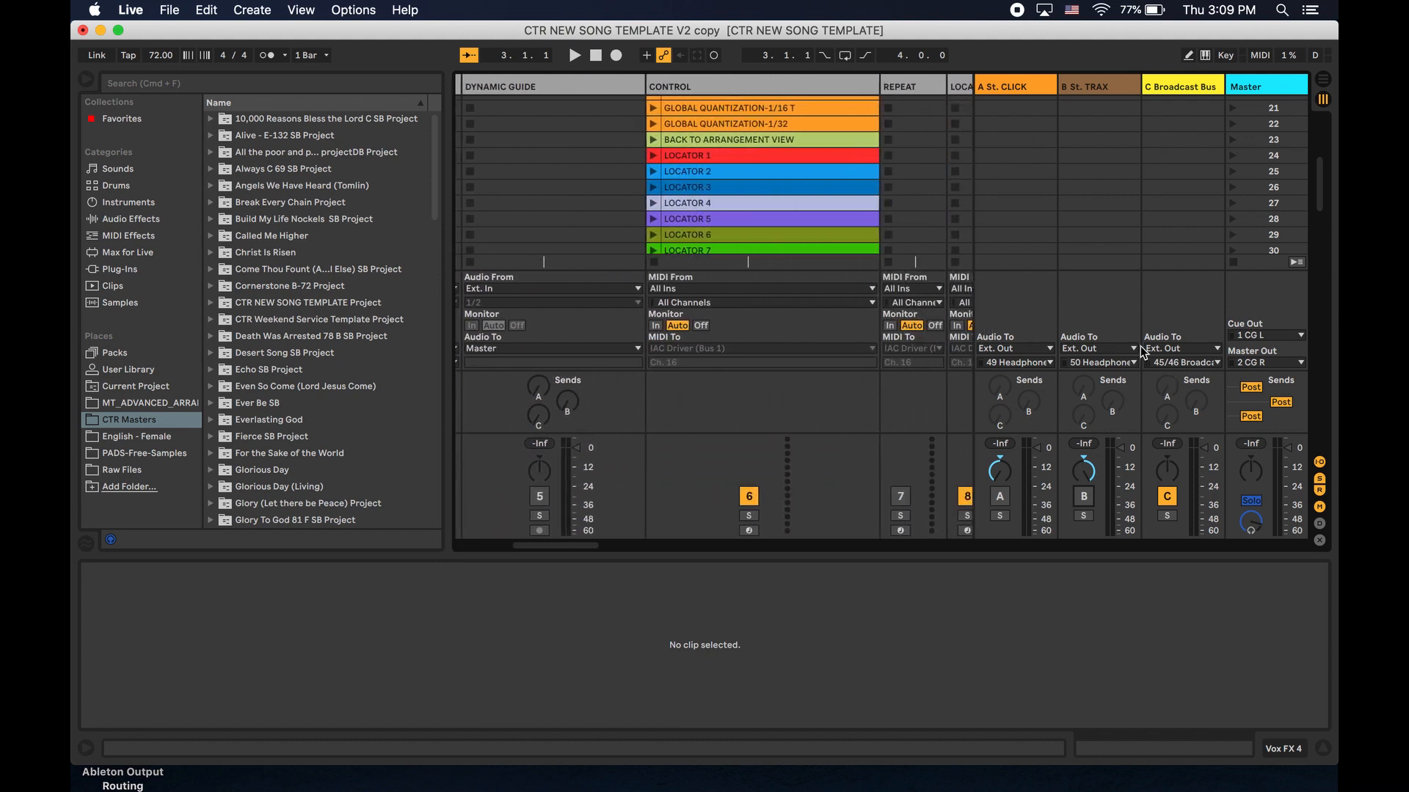
scroll(841, 233, "up", 10)
scroll(835, 233, "right", 5)
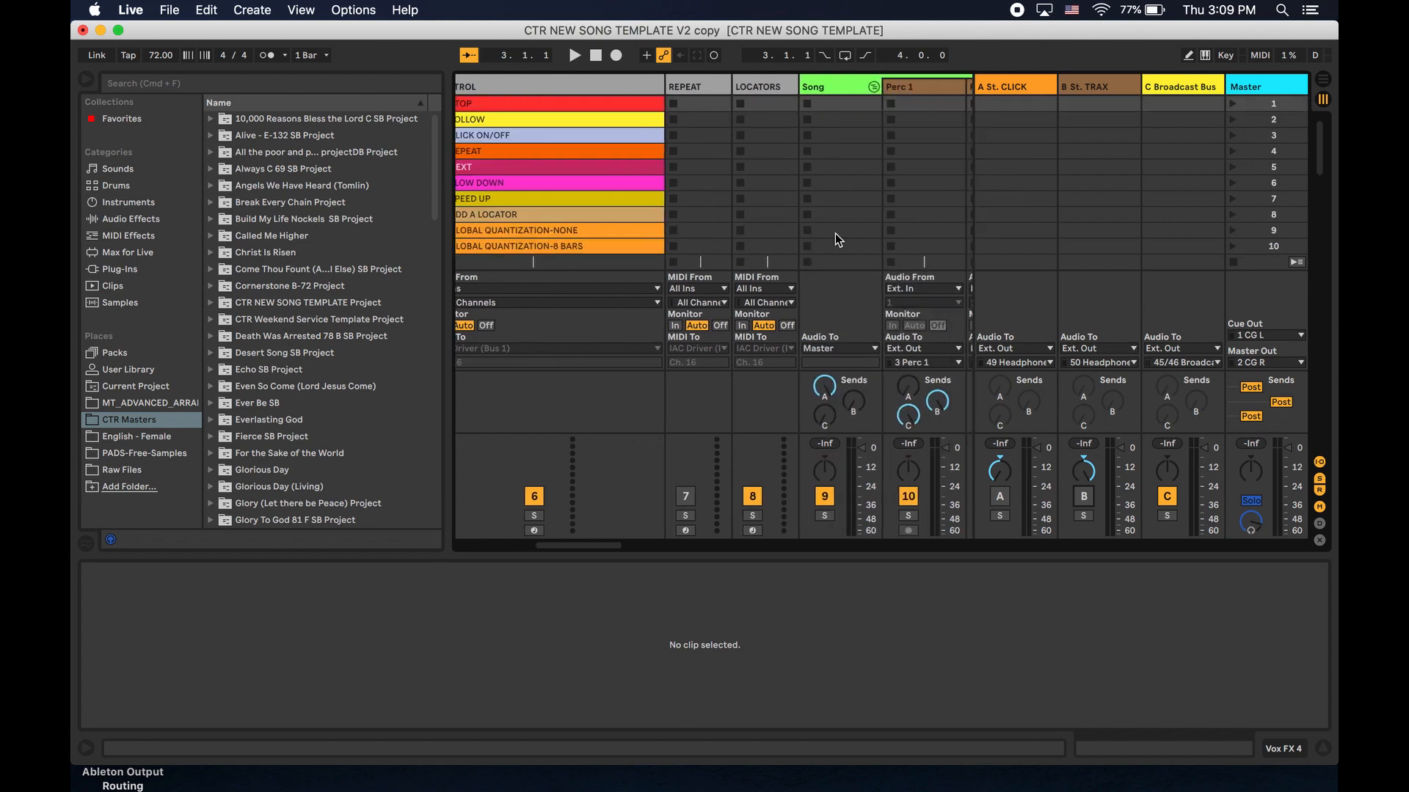
key("Tab")
scroll(844, 223, "down", 5)
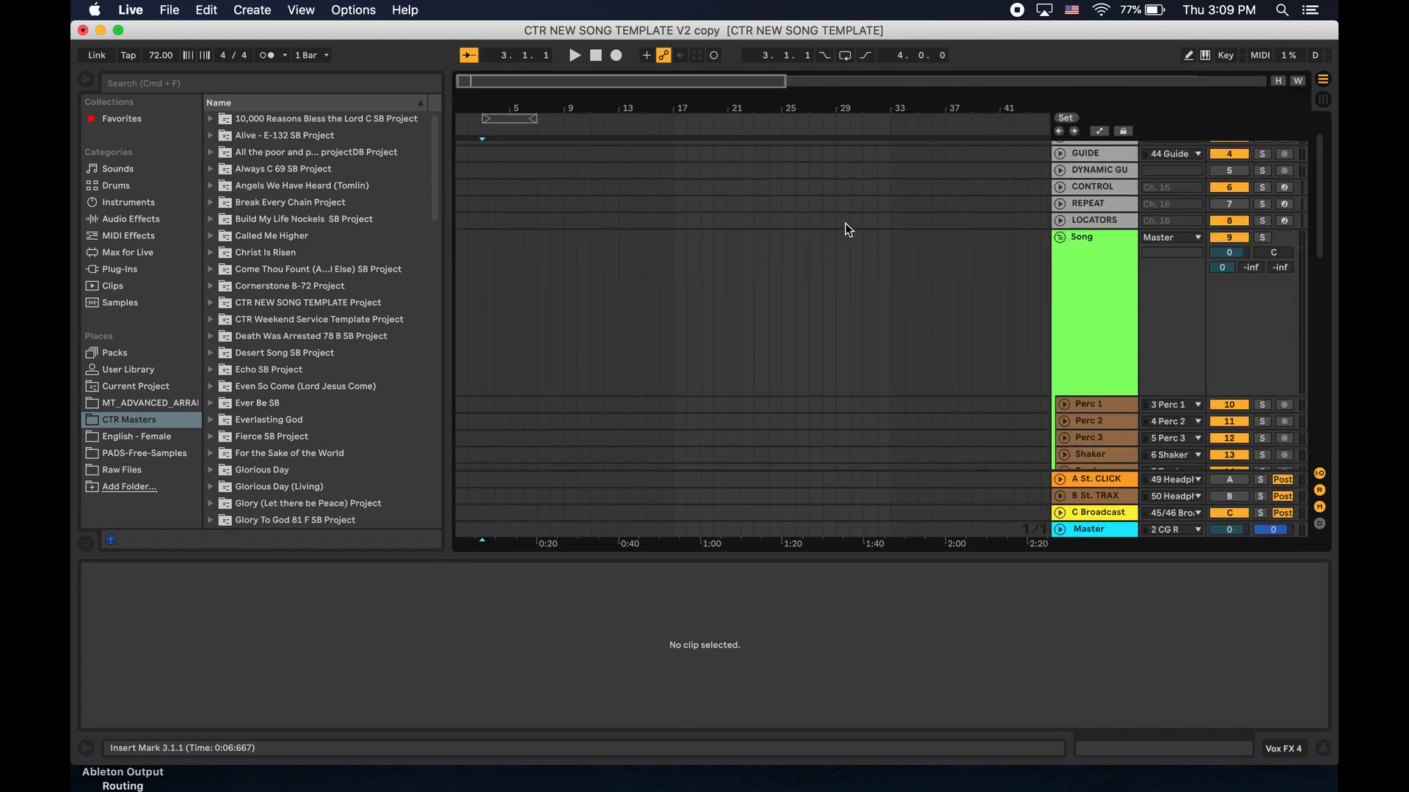
scroll(844, 223, "up", 8)
scroll(844, 223, "left", 1)
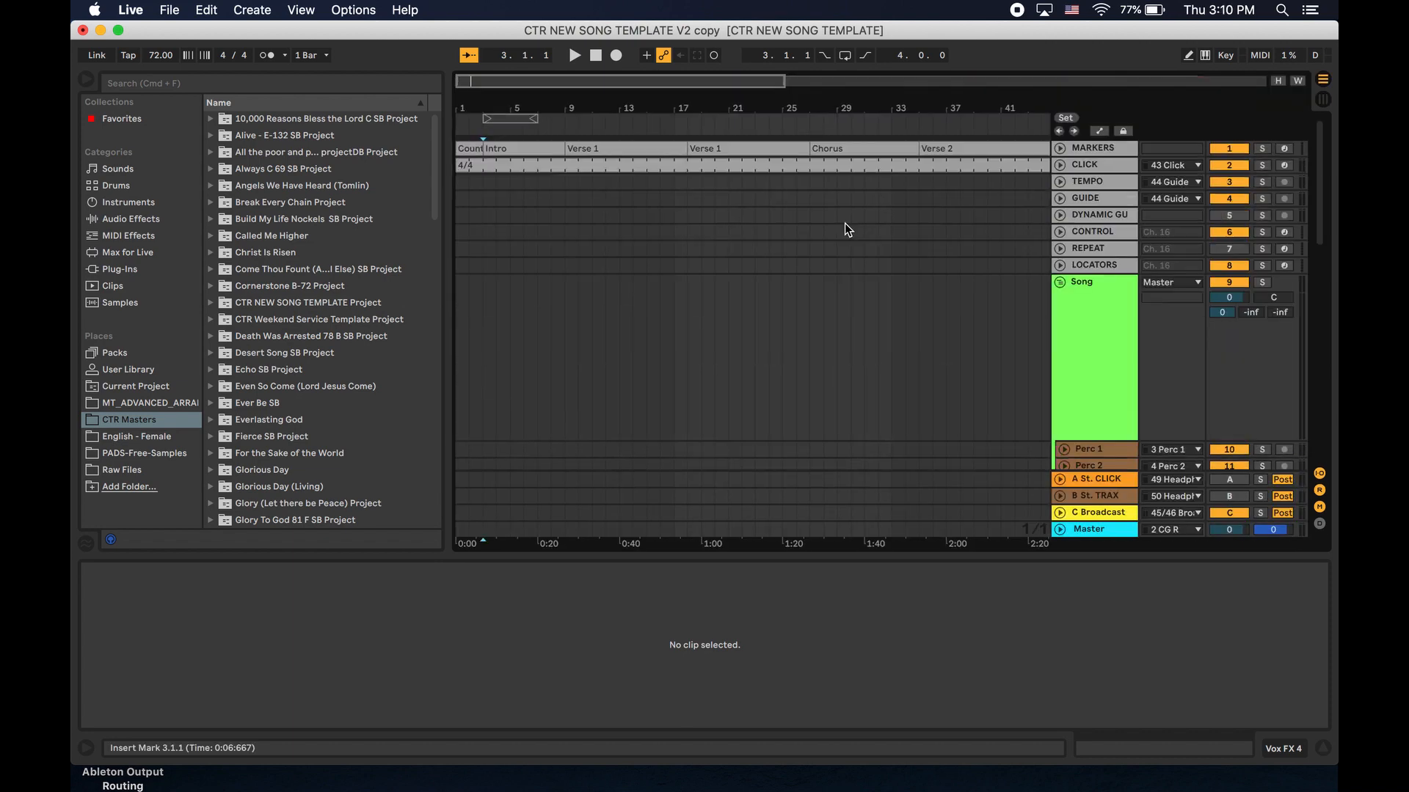
Switch to Chrome to view the January 17, 2021 Worship Service plan, and bring up the CTR Masters folder in Finder.
mouse_move(627, 766)
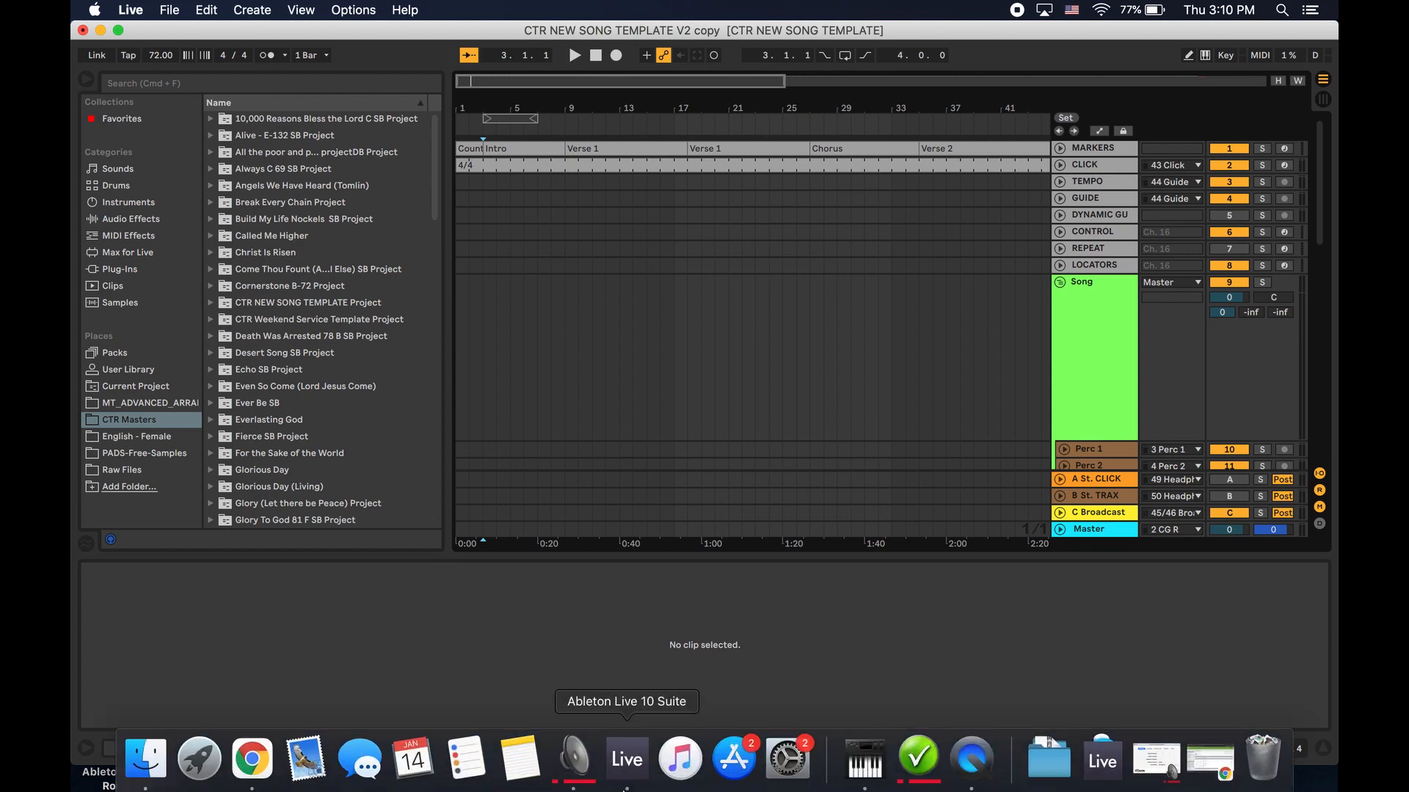
left_click(262, 761)
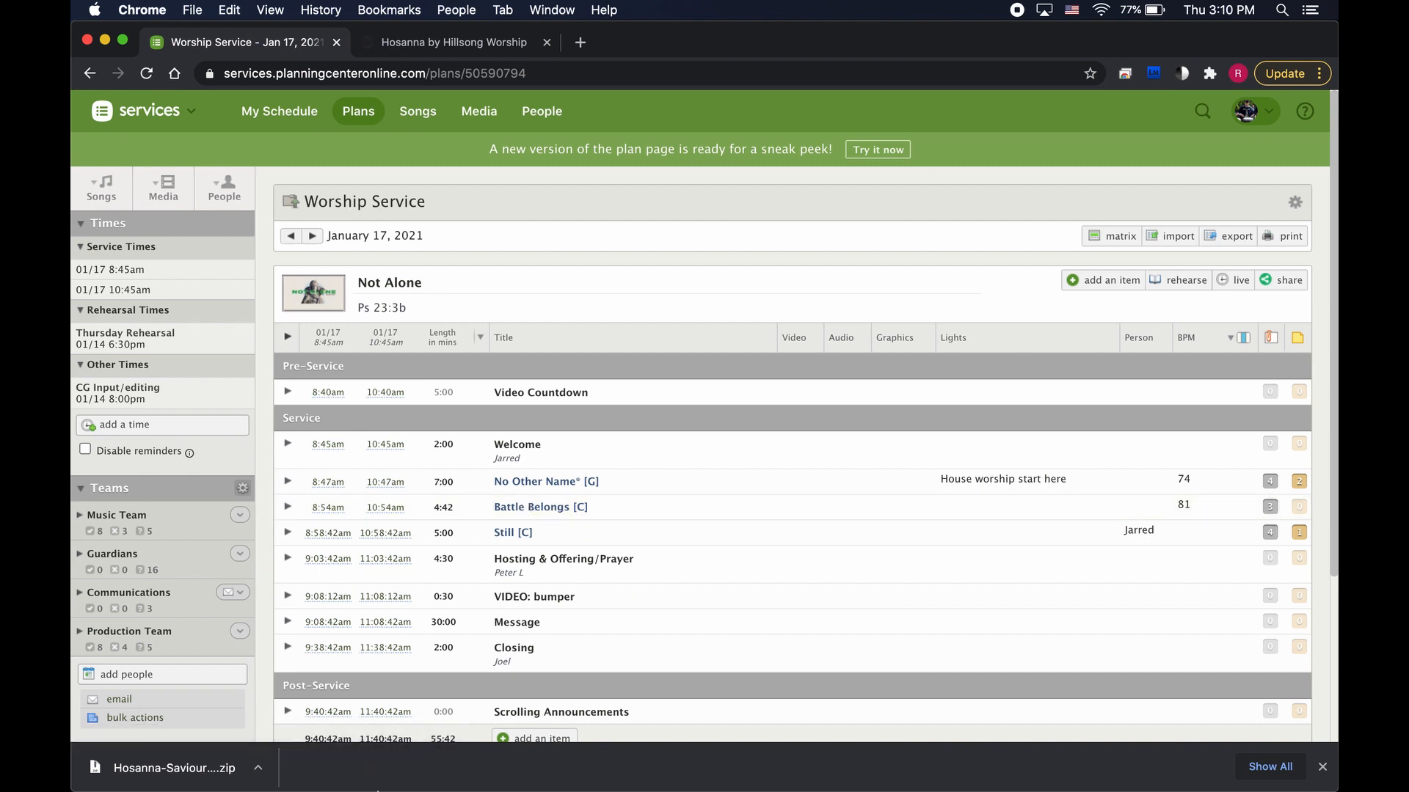
mouse_move(377, 790)
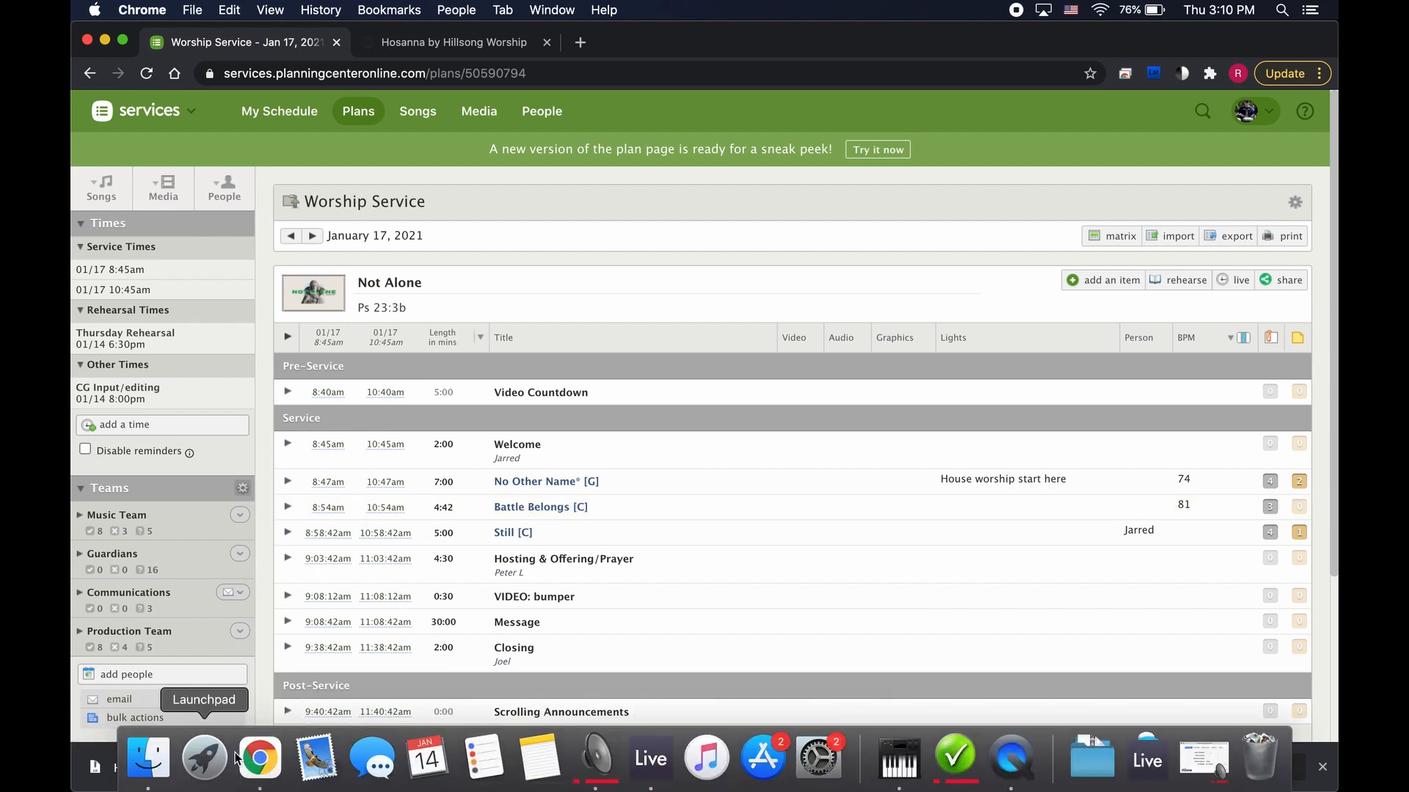
left_click(96, 766)
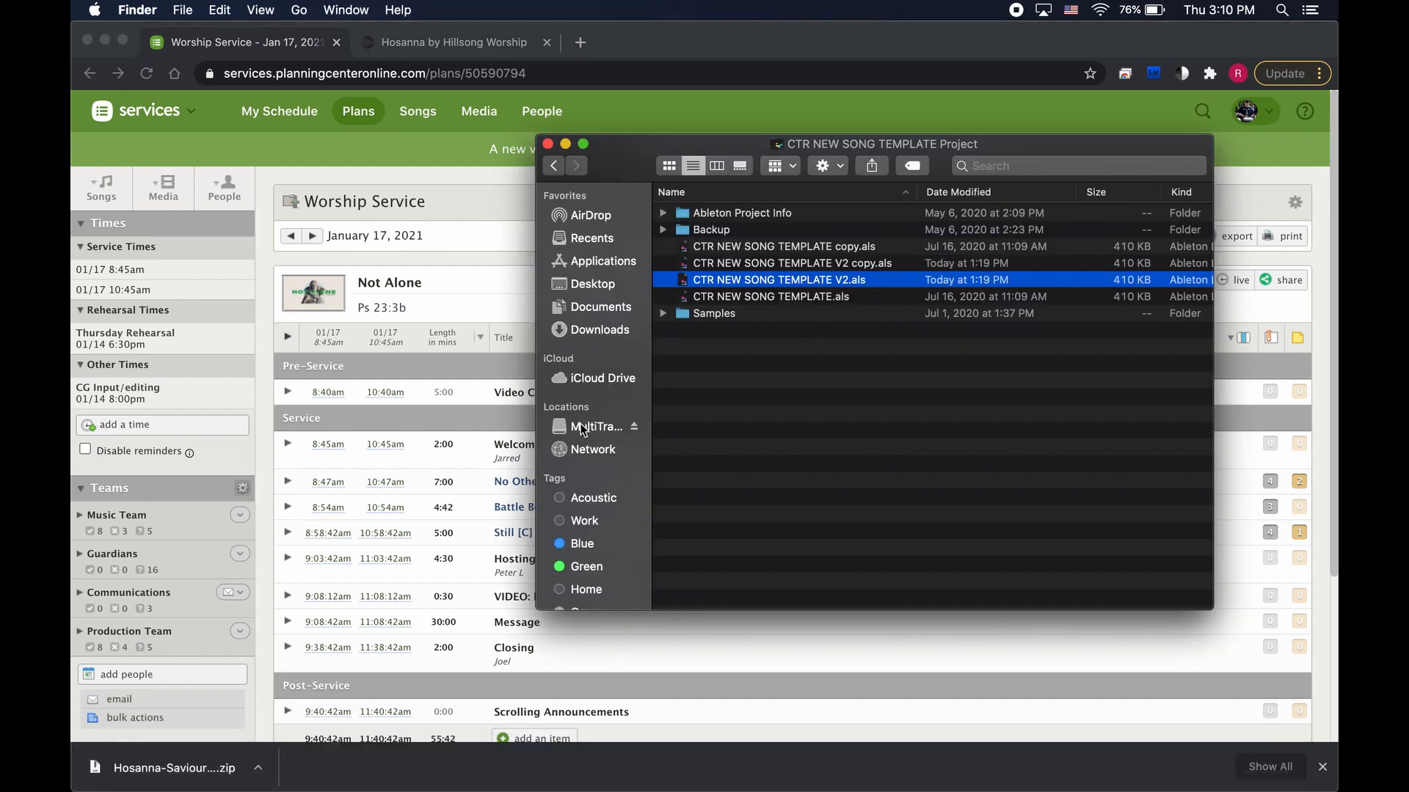
left_click(582, 428)
double_click(793, 251)
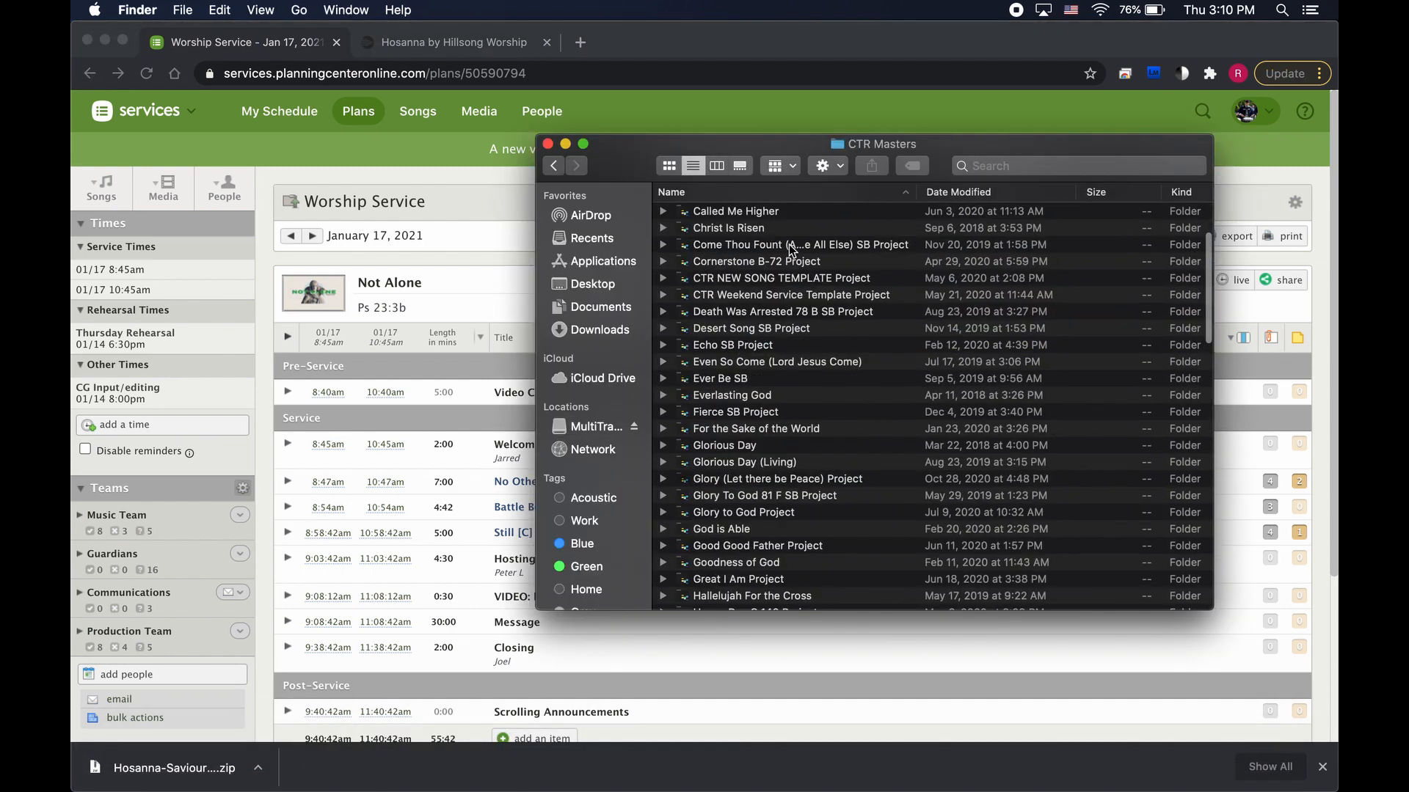
Check the CTR Masters folder for the plan's songs, jumping to names starting with "b" and "st", with the window moved clear of the song list.
left_click(791, 296)
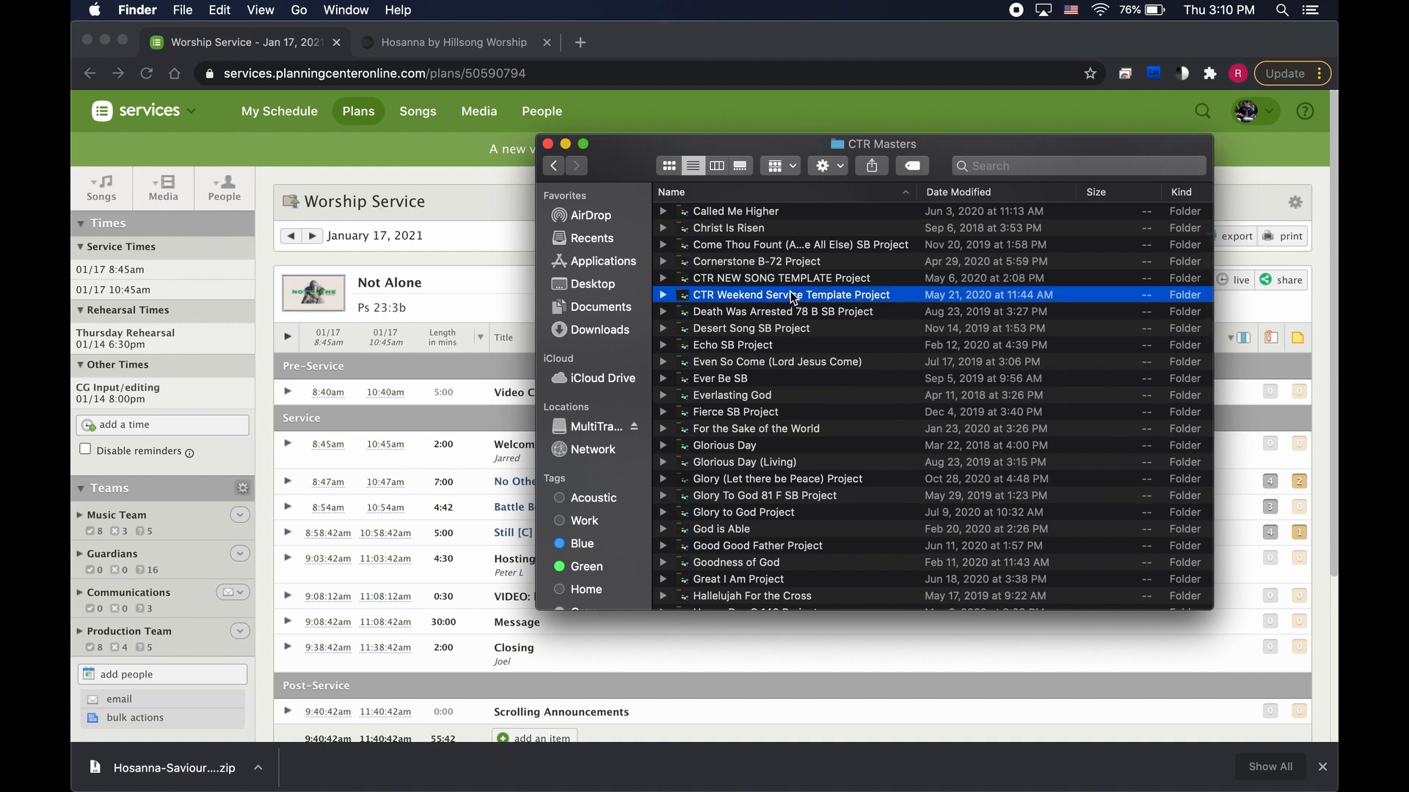
key("b")
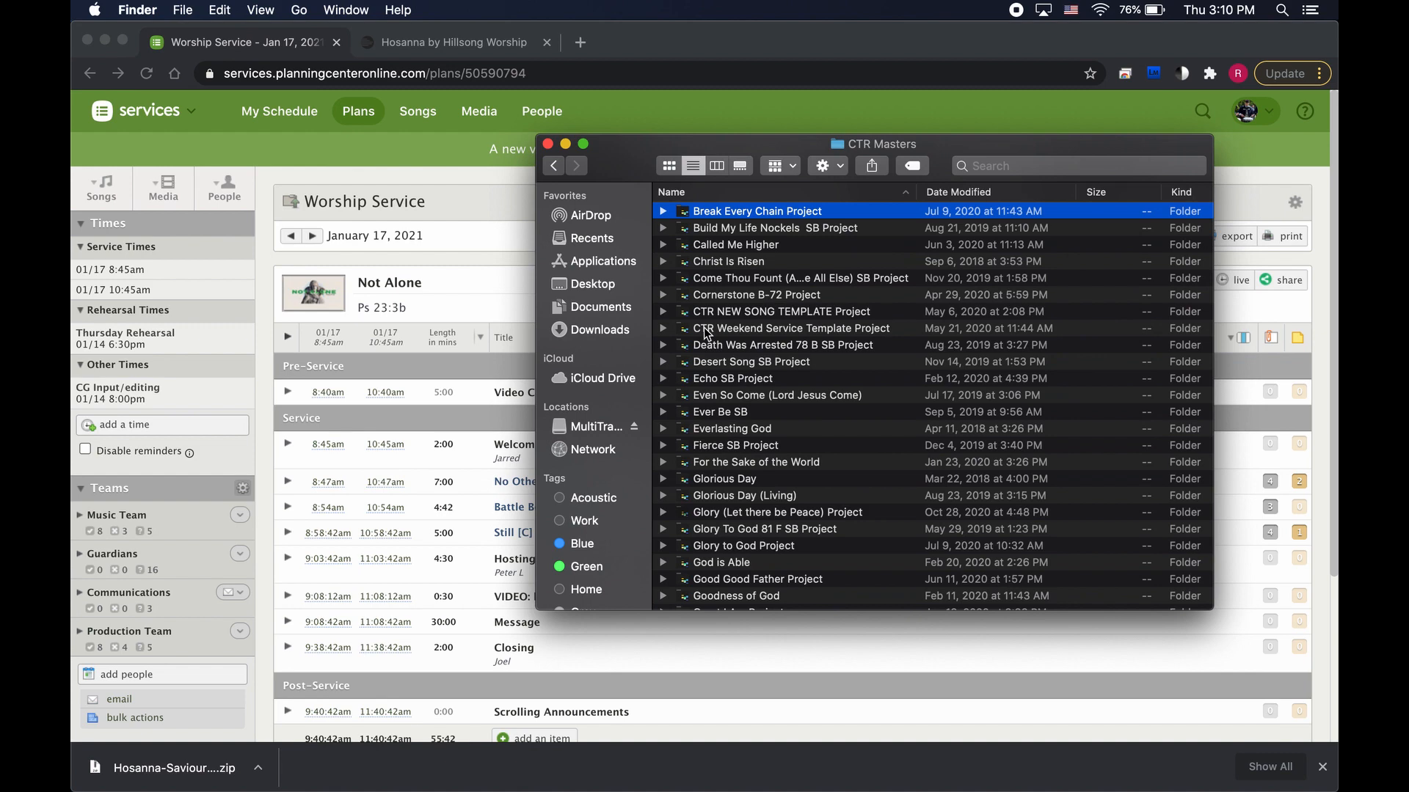
scroll(706, 333, "up", 2)
left_click_drag(775, 143, 875, 135)
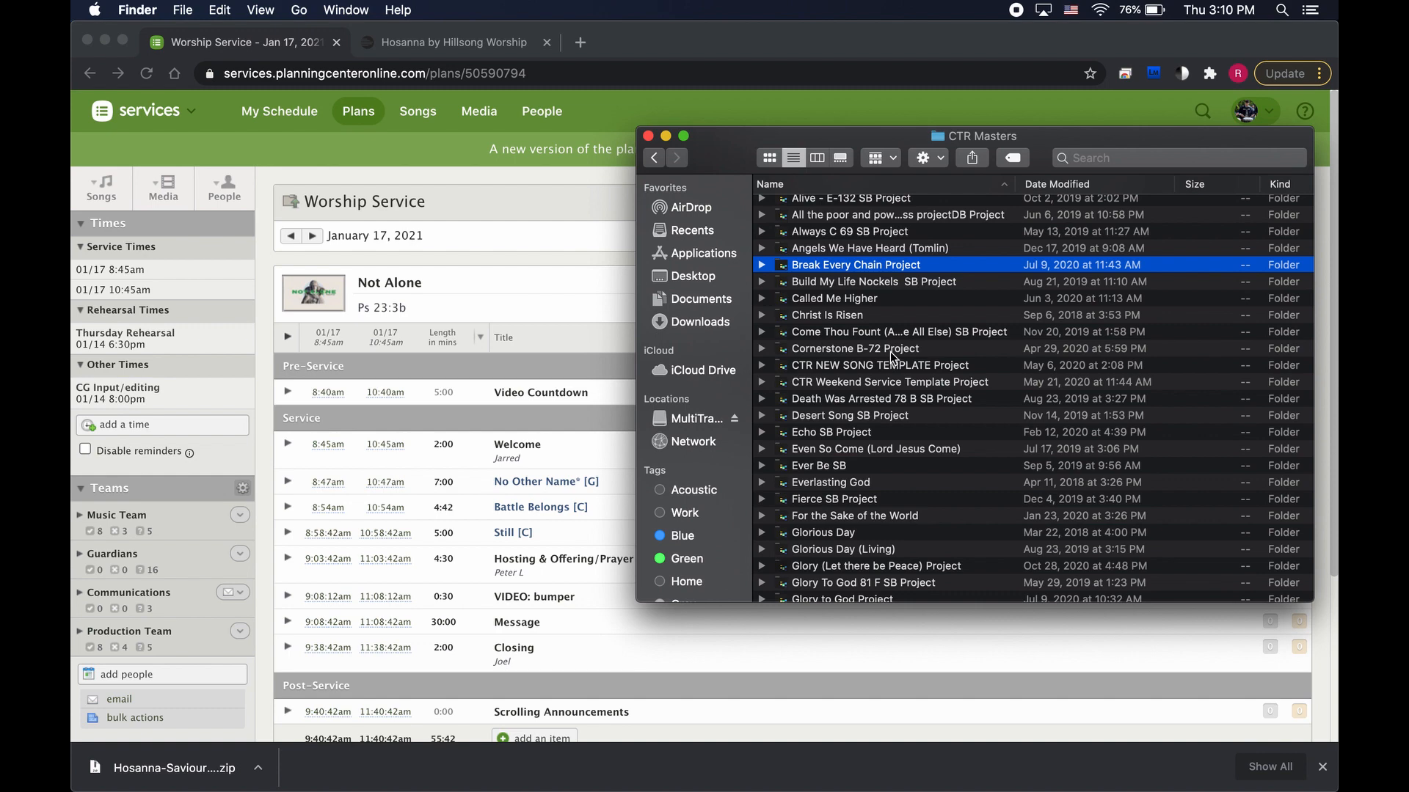
type("st")
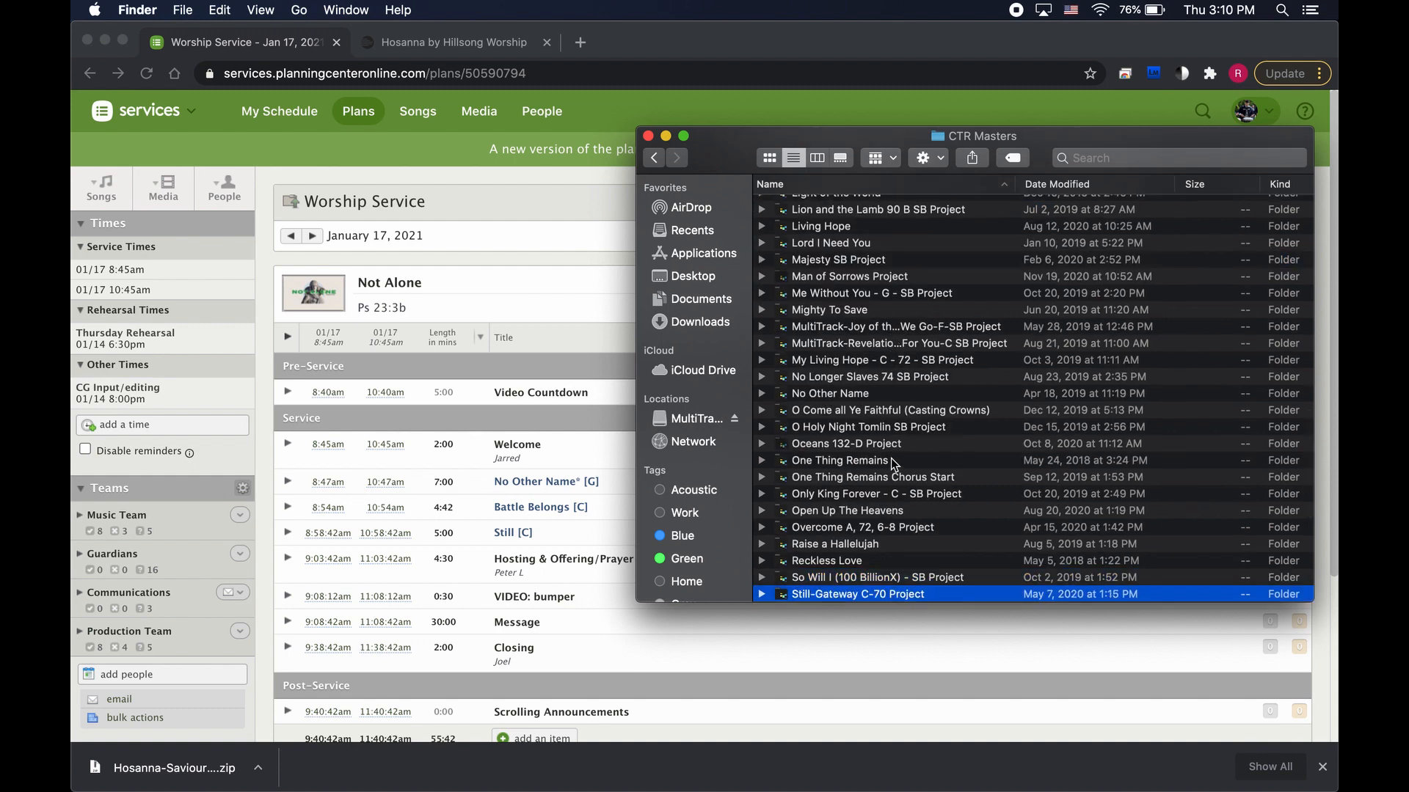
scroll(894, 464, "down", 3)
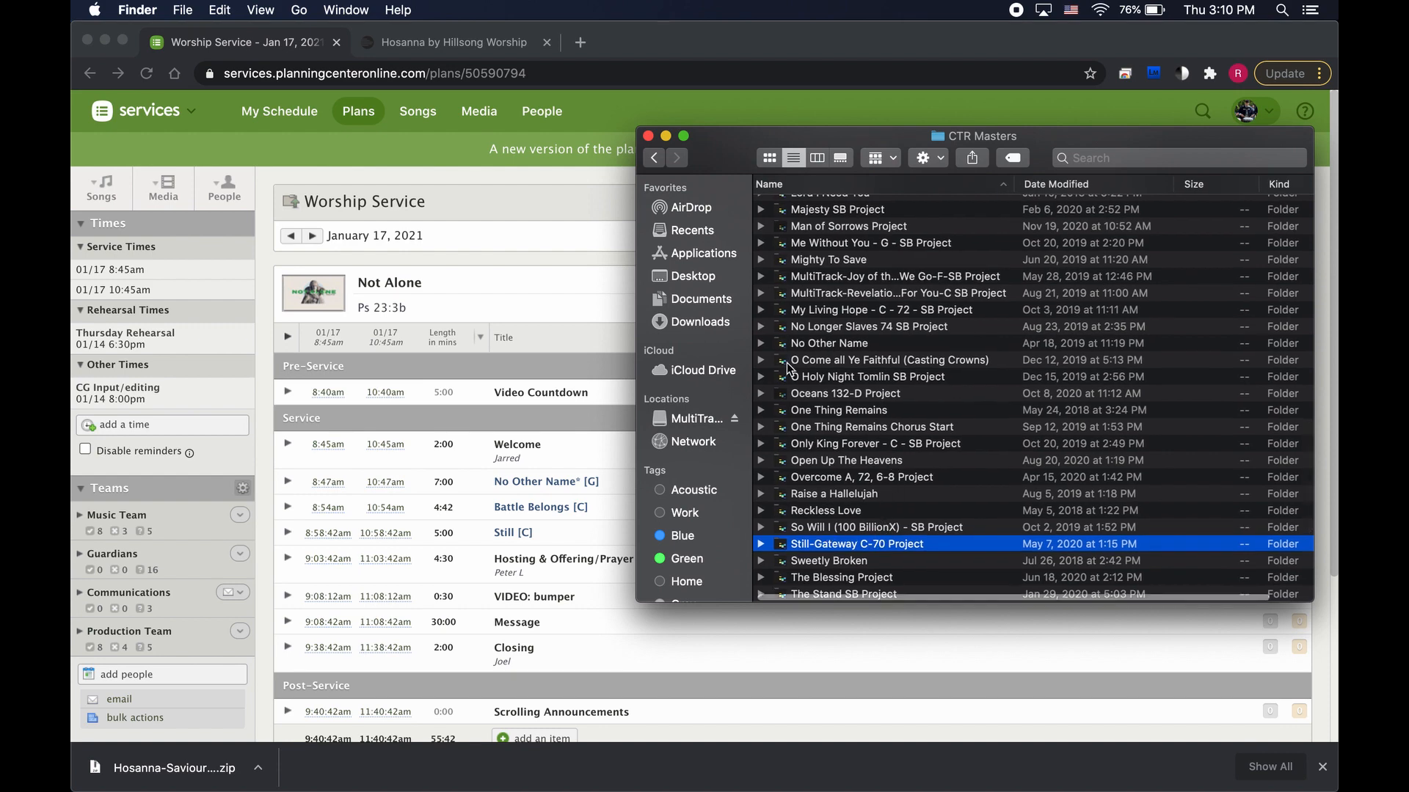
scroll(890, 513, "up", 7)
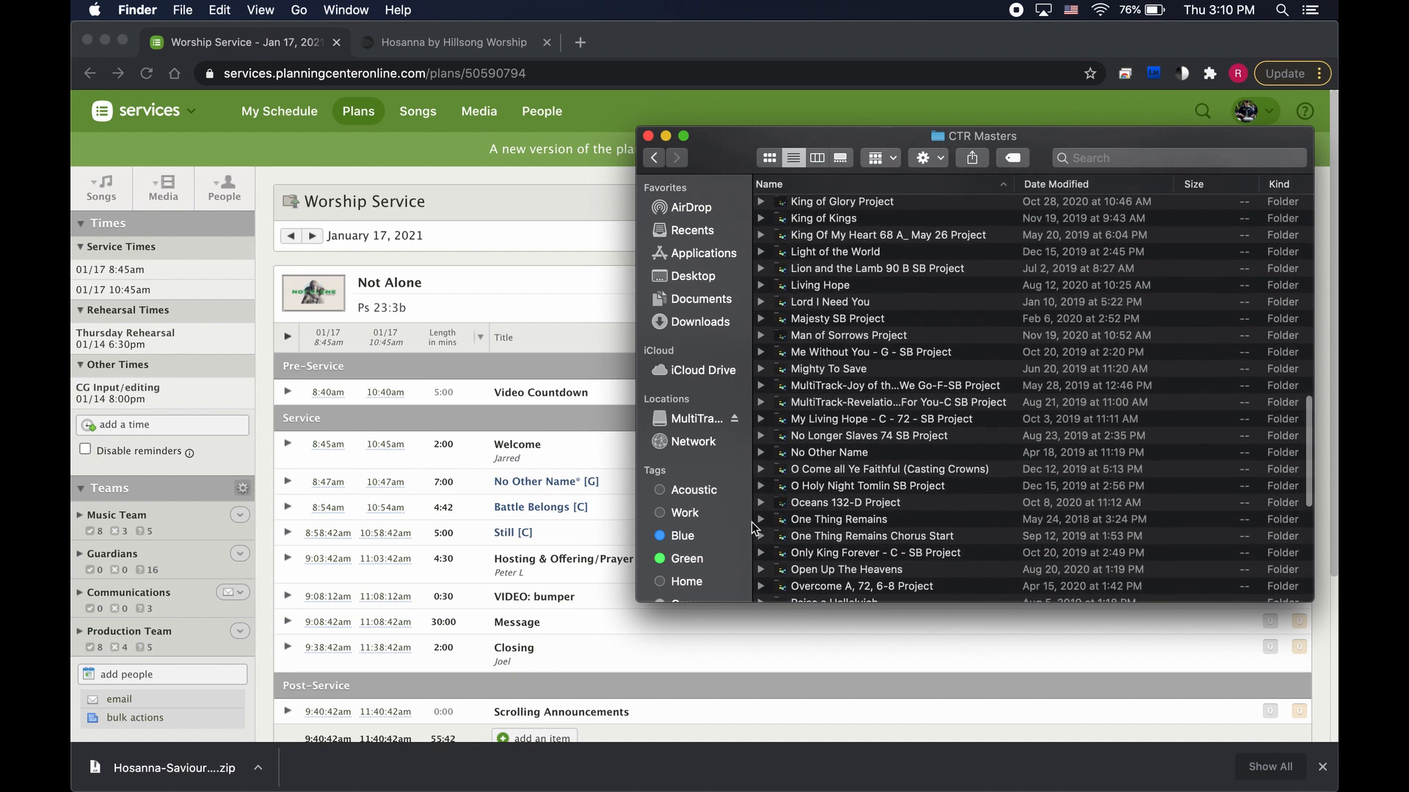
Open the Follow Tracks folder on the MultiTracks drive and jump to projects starting with "be".
left_click(658, 163)
left_click(843, 406)
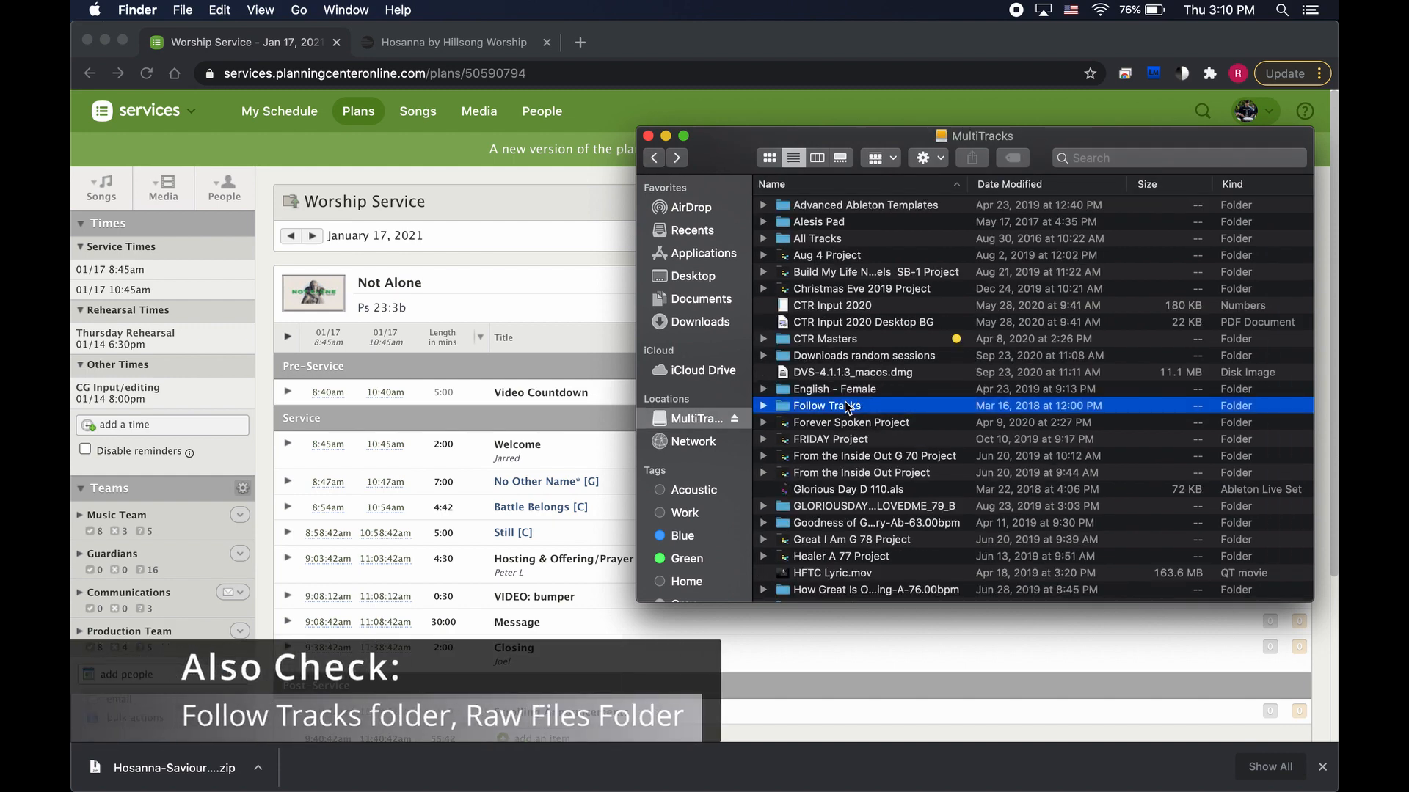
double_click(847, 408)
key("b")
key("e")
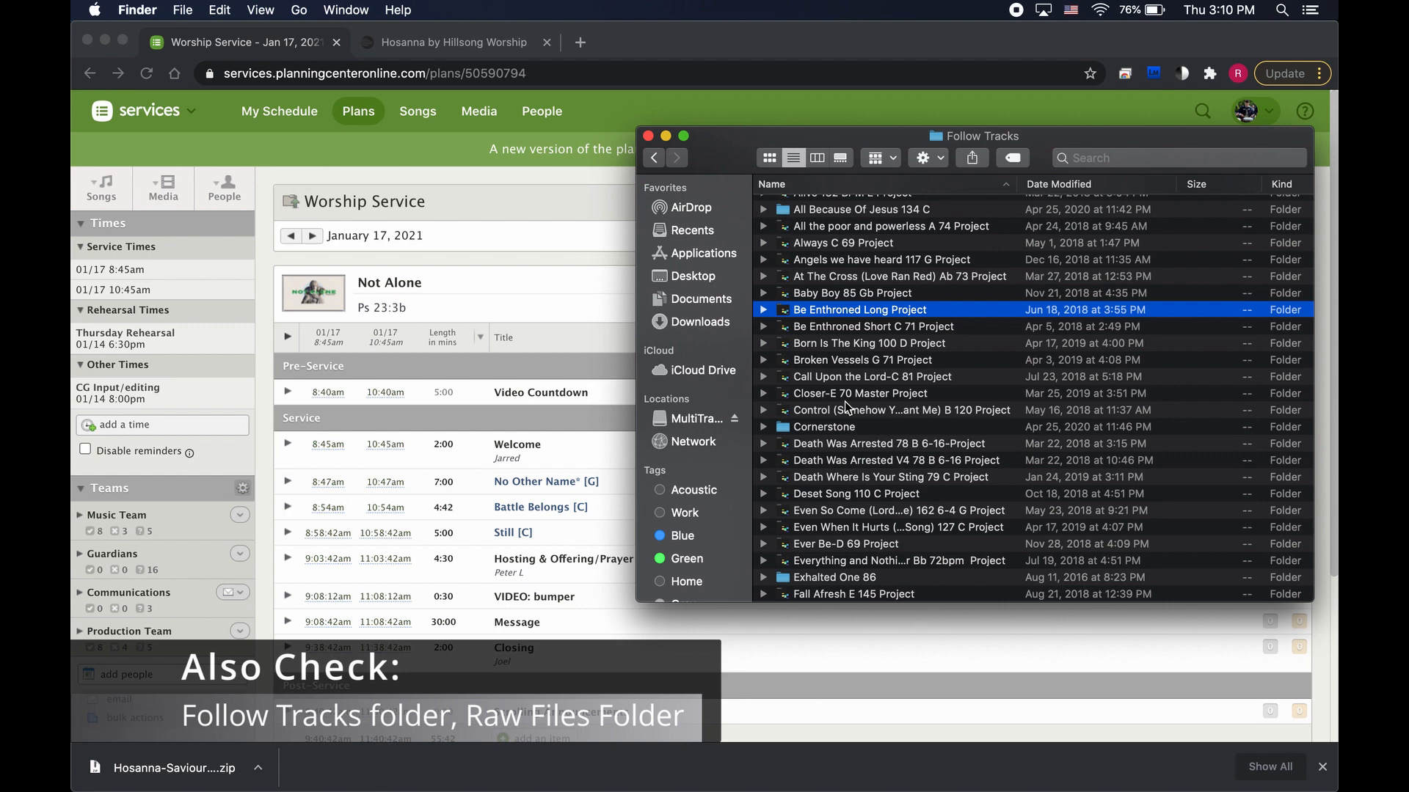
Open the Raw Files folder on the MultiTracks drive and jump to the song folders starting with "b".
left_click(663, 157)
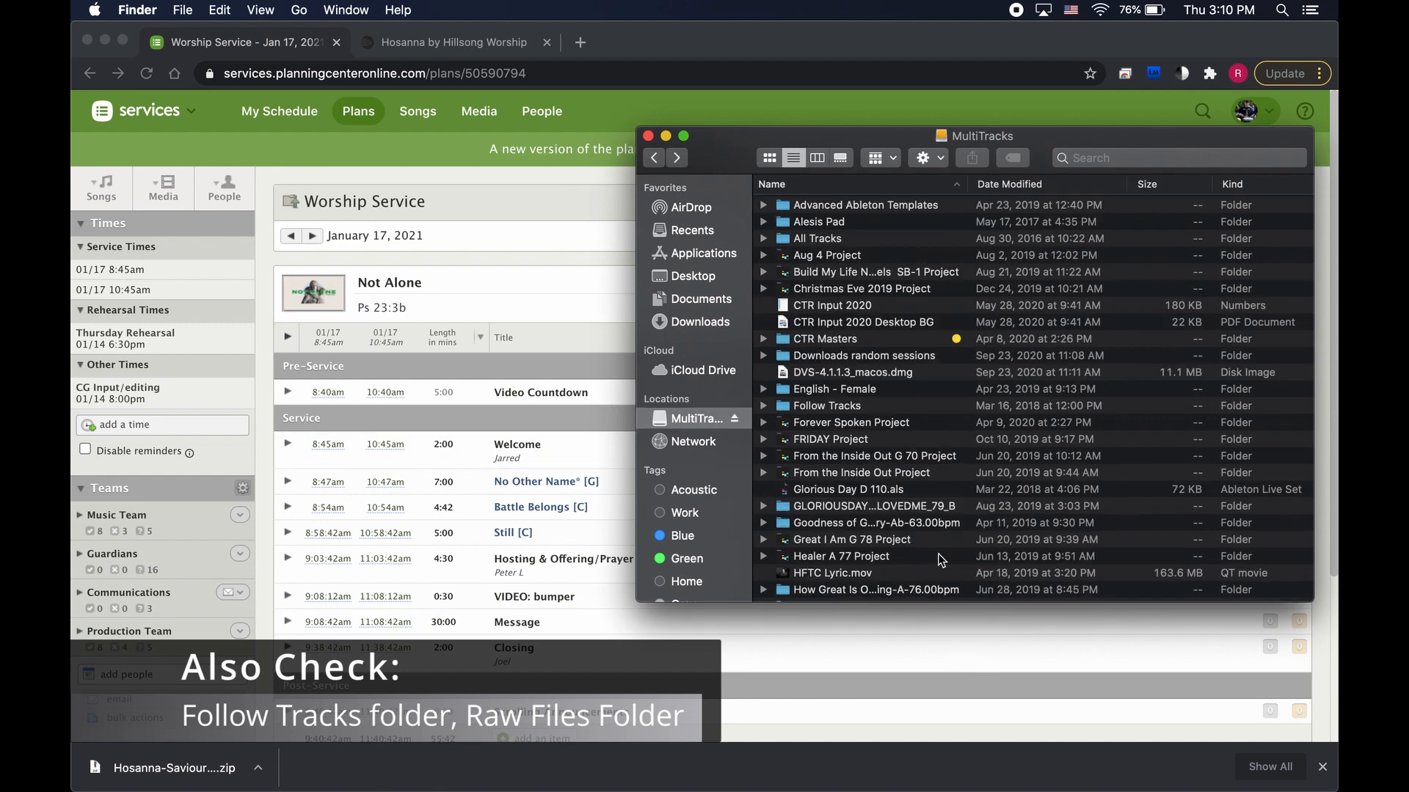
scroll(869, 487, "down", 15)
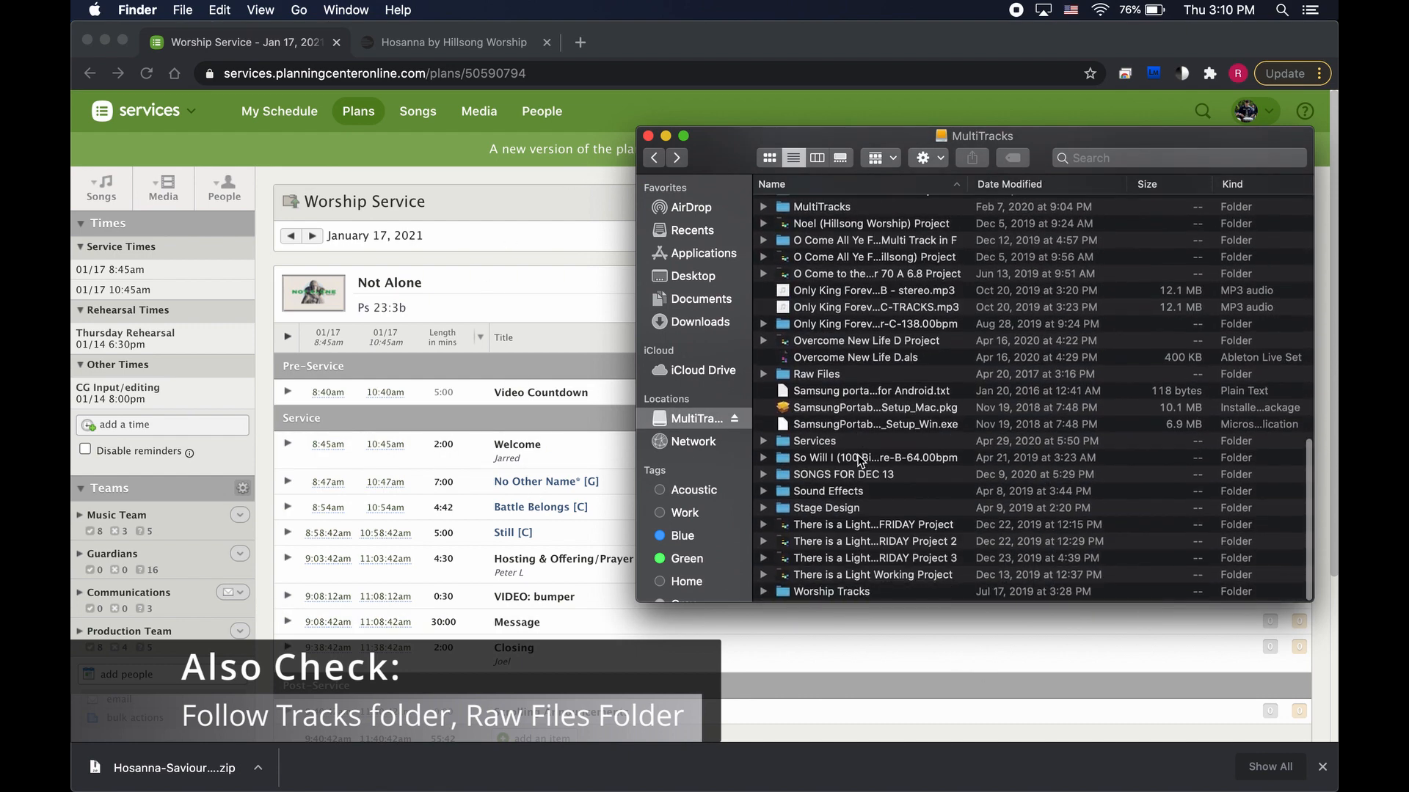
scroll(820, 476, "up", 5)
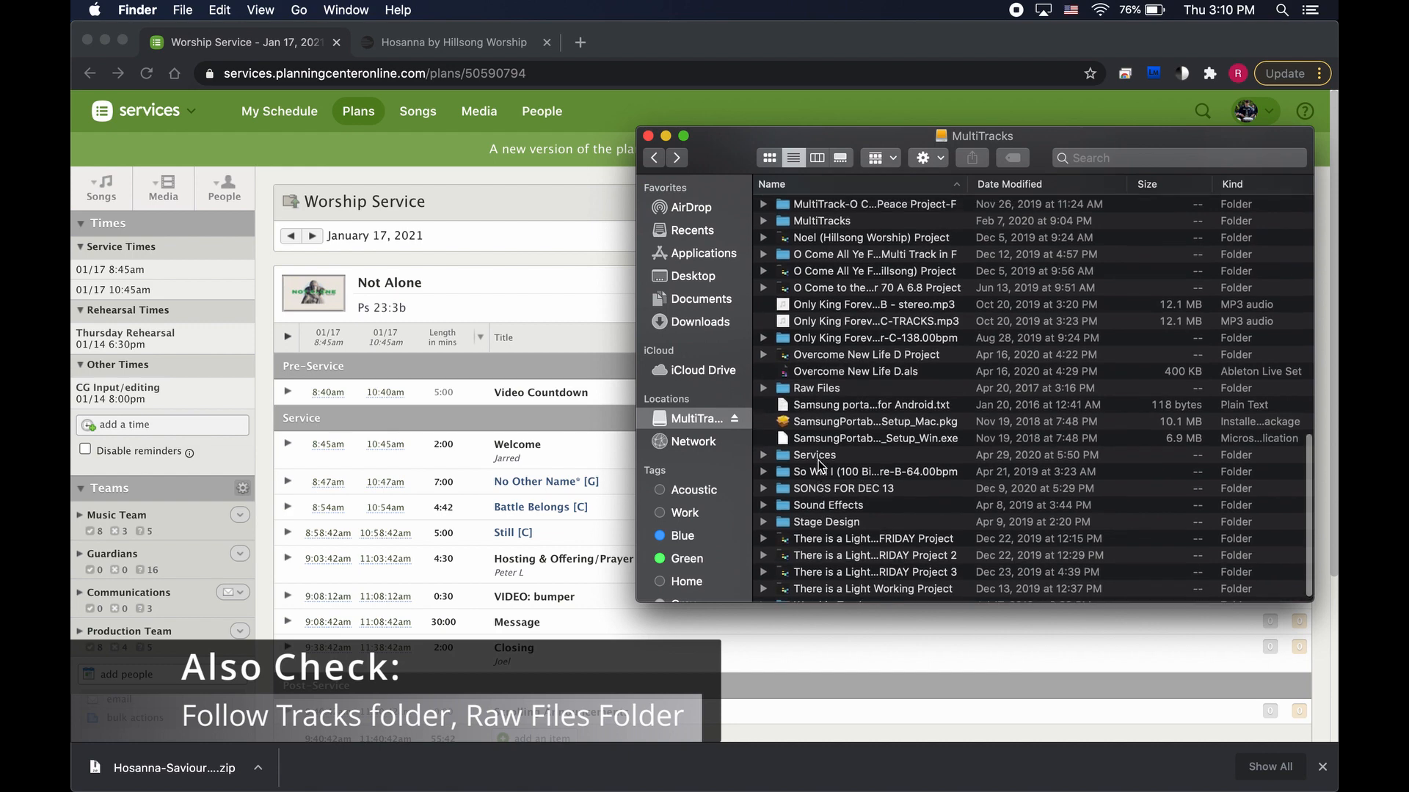
double_click(813, 501)
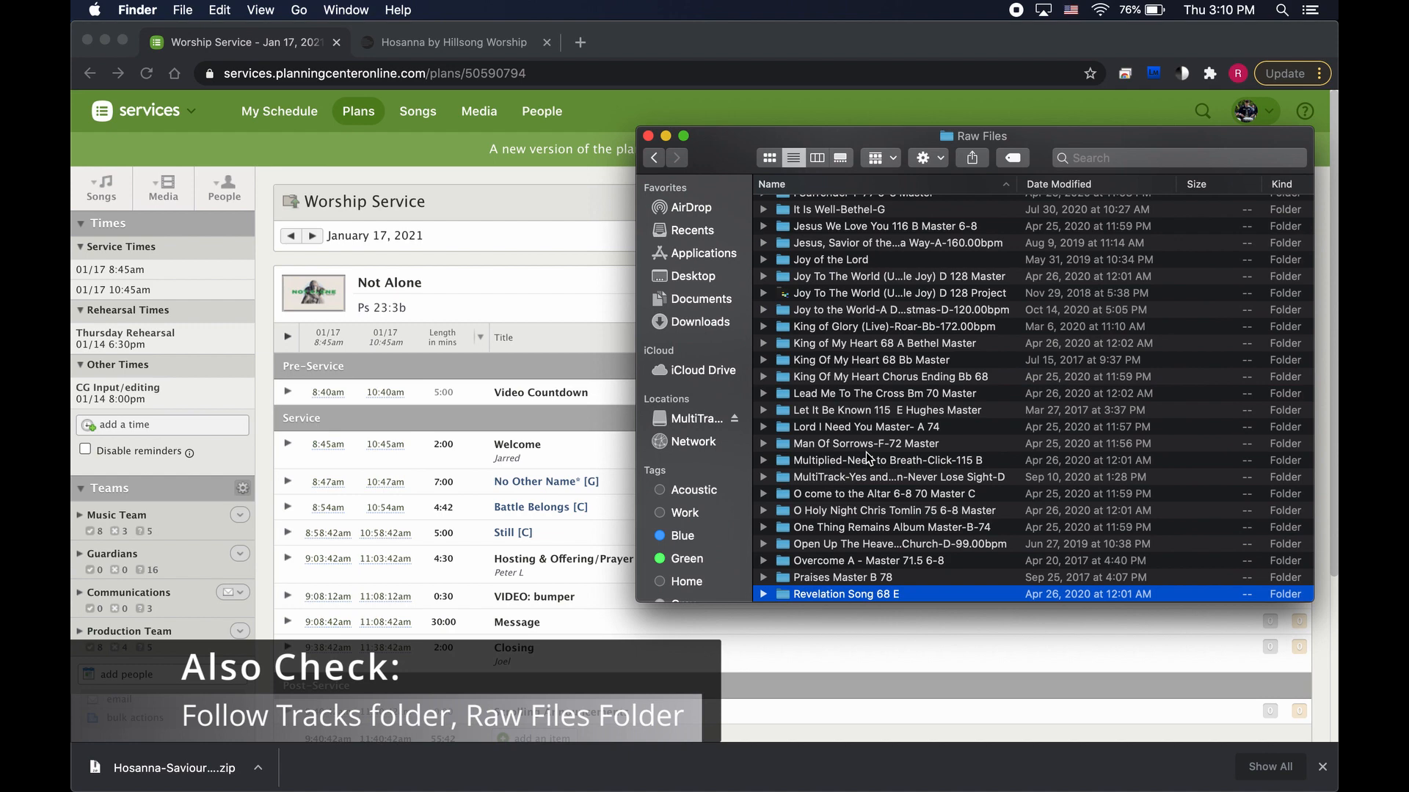
key("b")
scroll(858, 441, "up", 3)
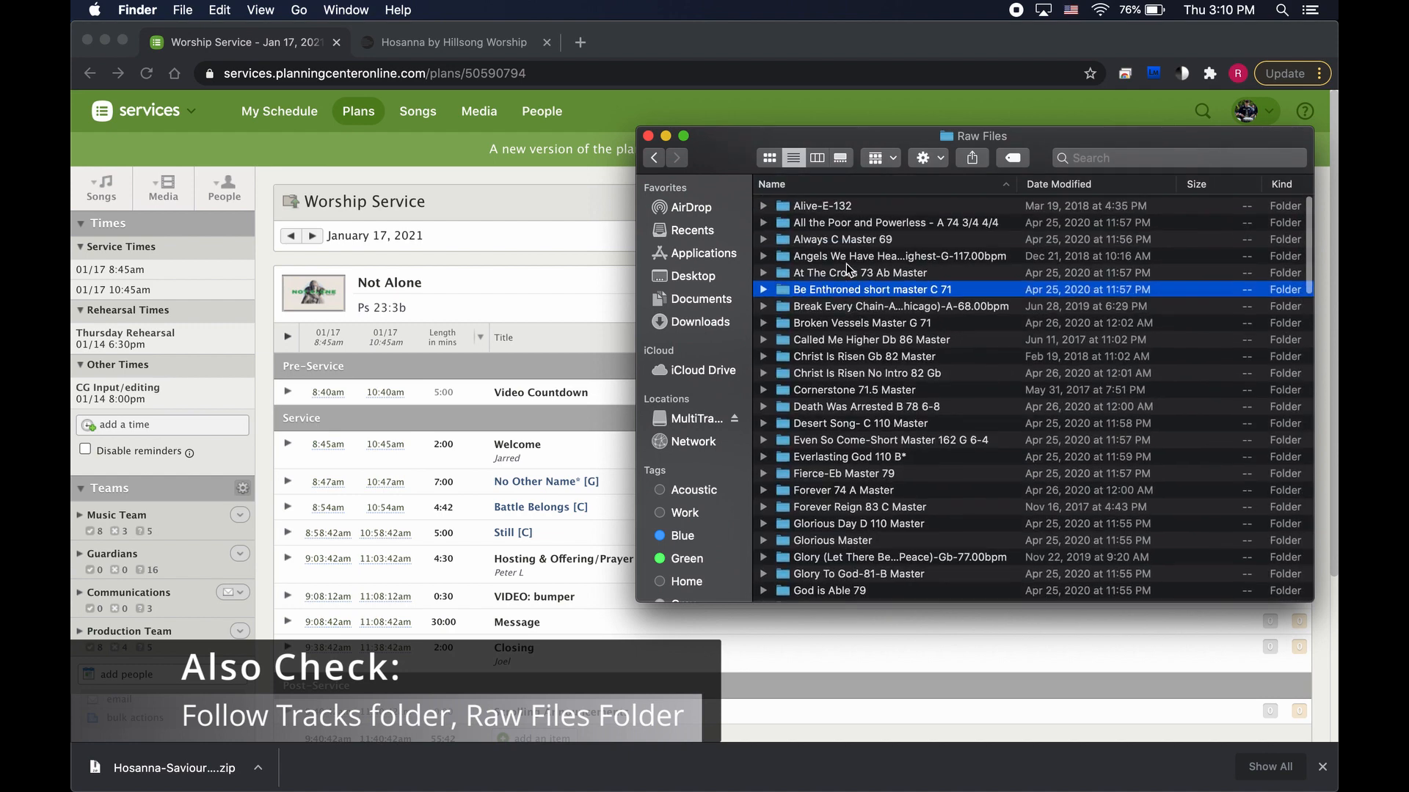
Return to the top level of the MultiTracks drive and look through the song projects in the CTR Masters folder.
left_click(653, 158)
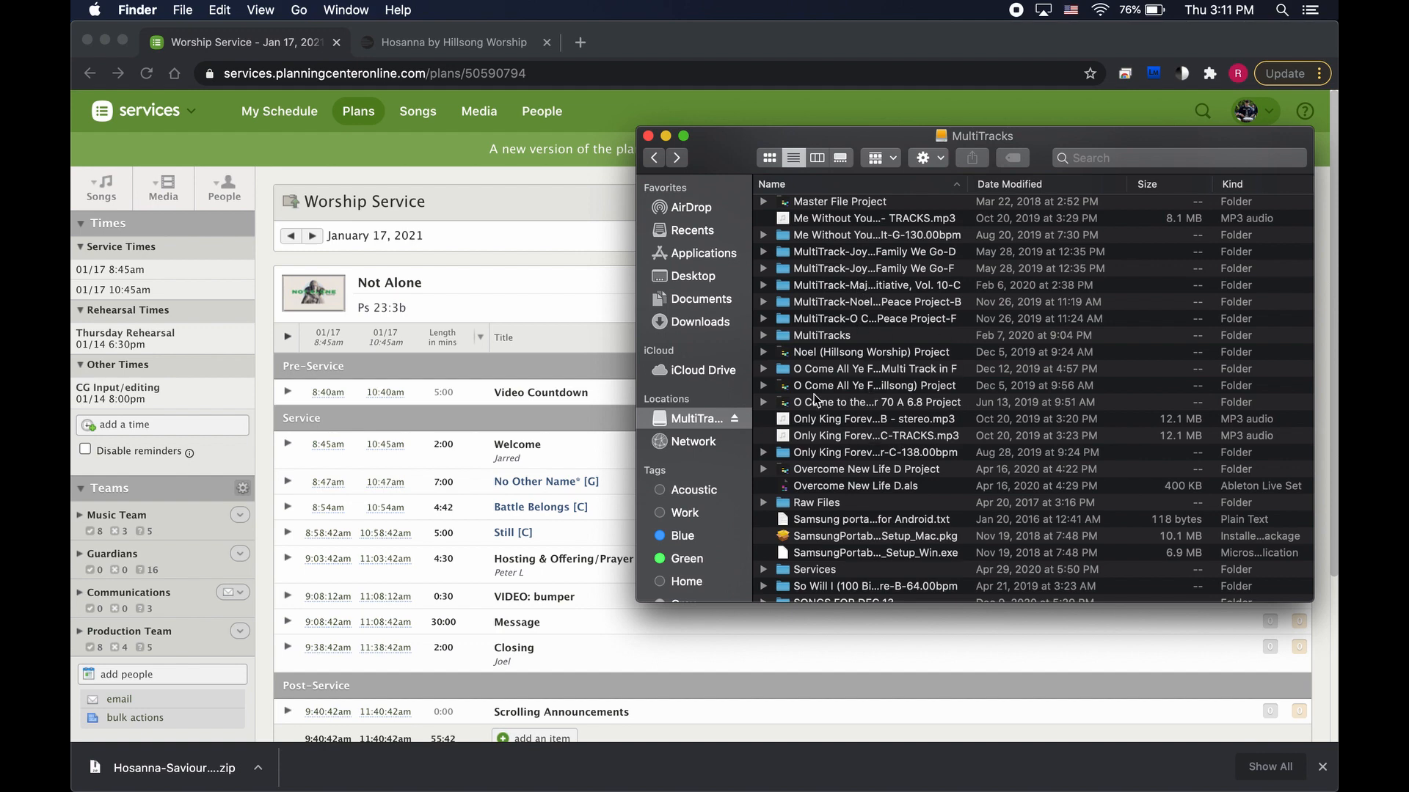
scroll(923, 452, "up", 10)
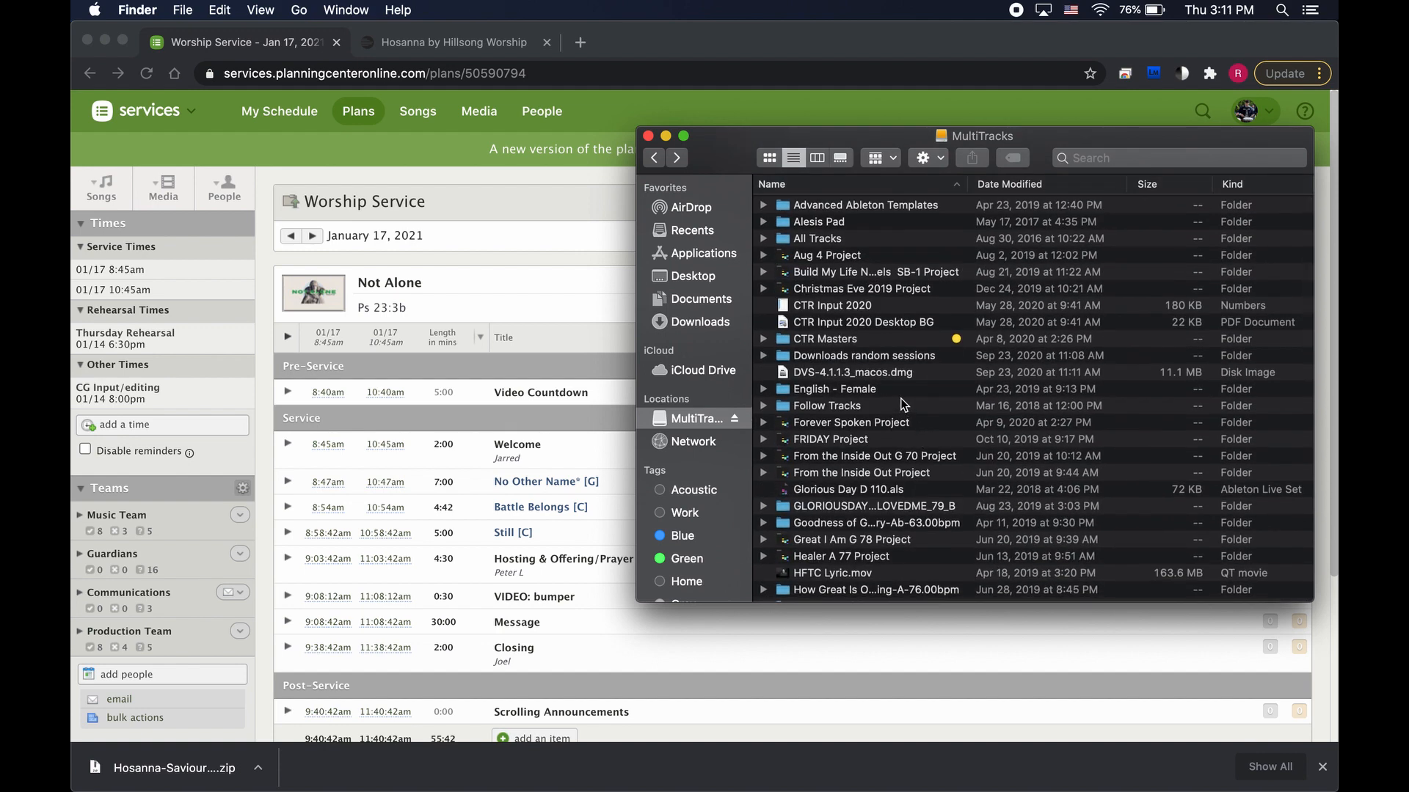
scroll(900, 403, "down", 10)
scroll(899, 404, "up", 10)
double_click(834, 341)
scroll(954, 404, "down", 15)
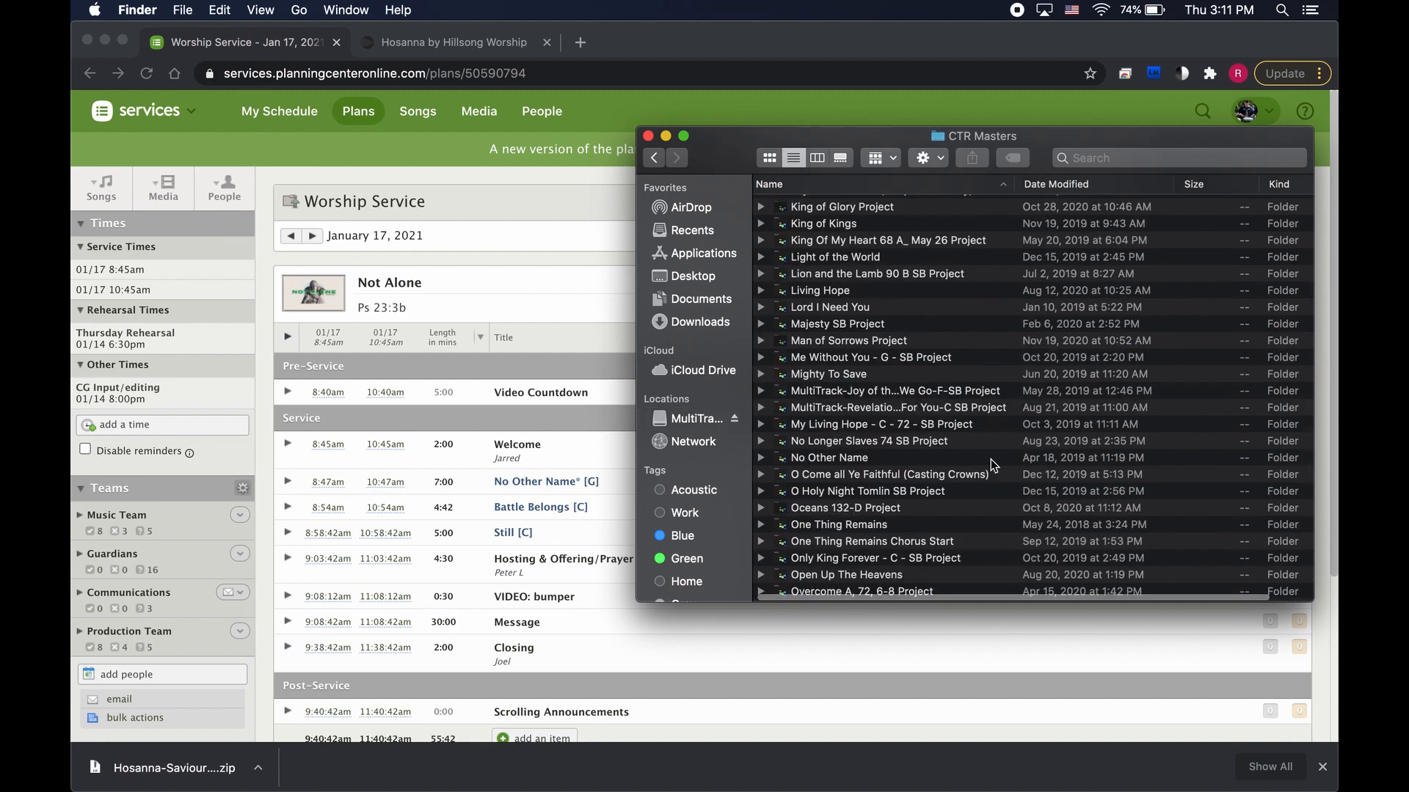
scroll(922, 316, "up", 20)
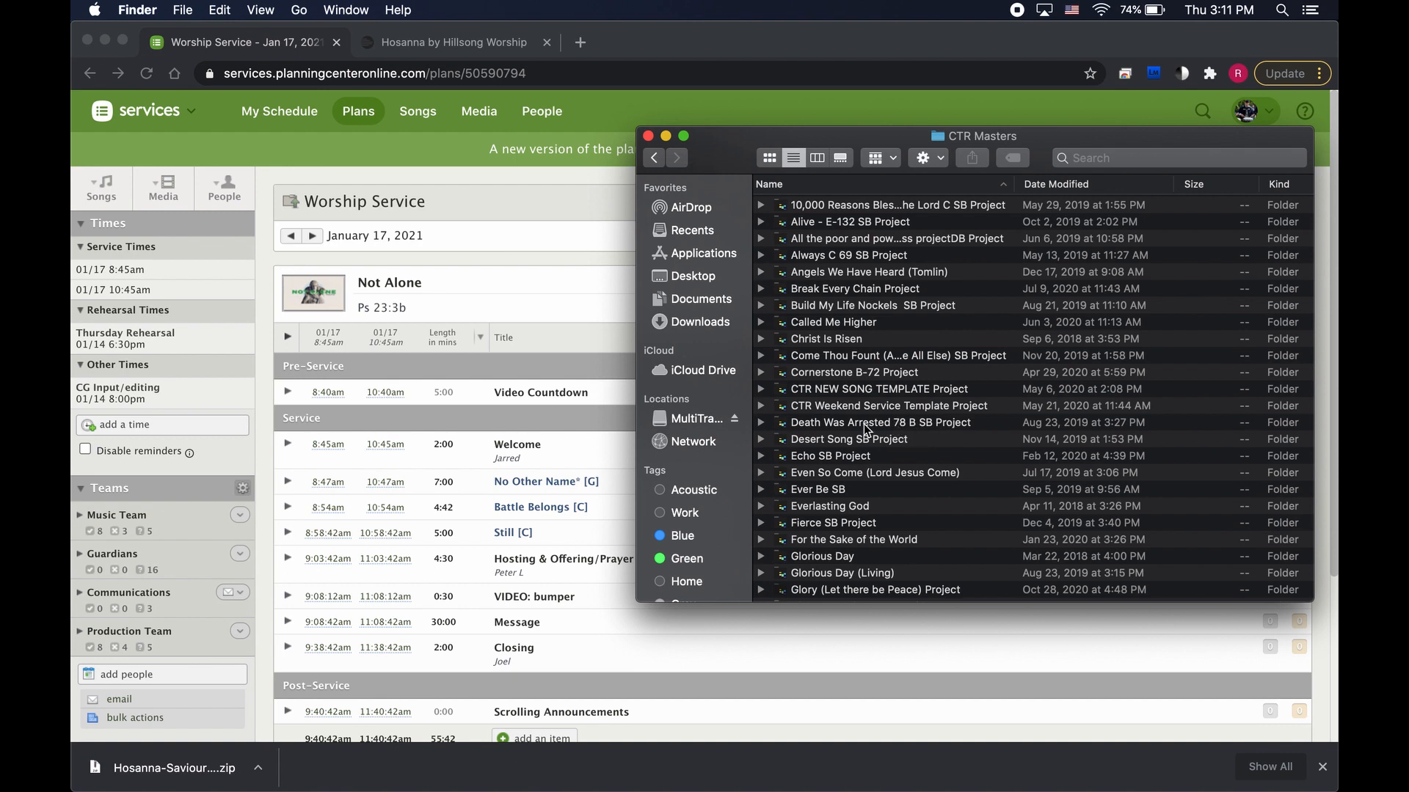
scroll(875, 363, "down", 5)
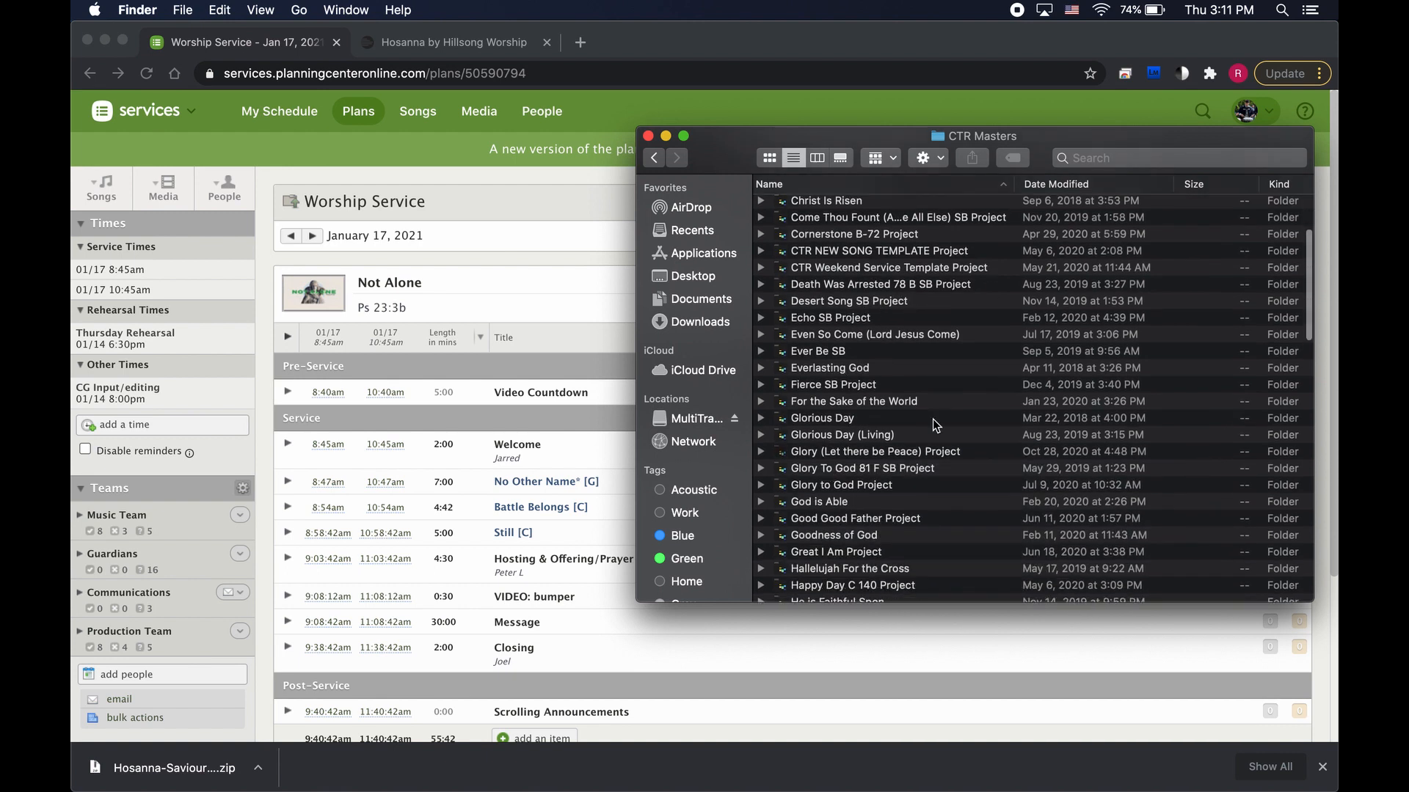
Inspect the contents of the Everlasting God project, and return to browsing the CTR Masters folder.
double_click(807, 371)
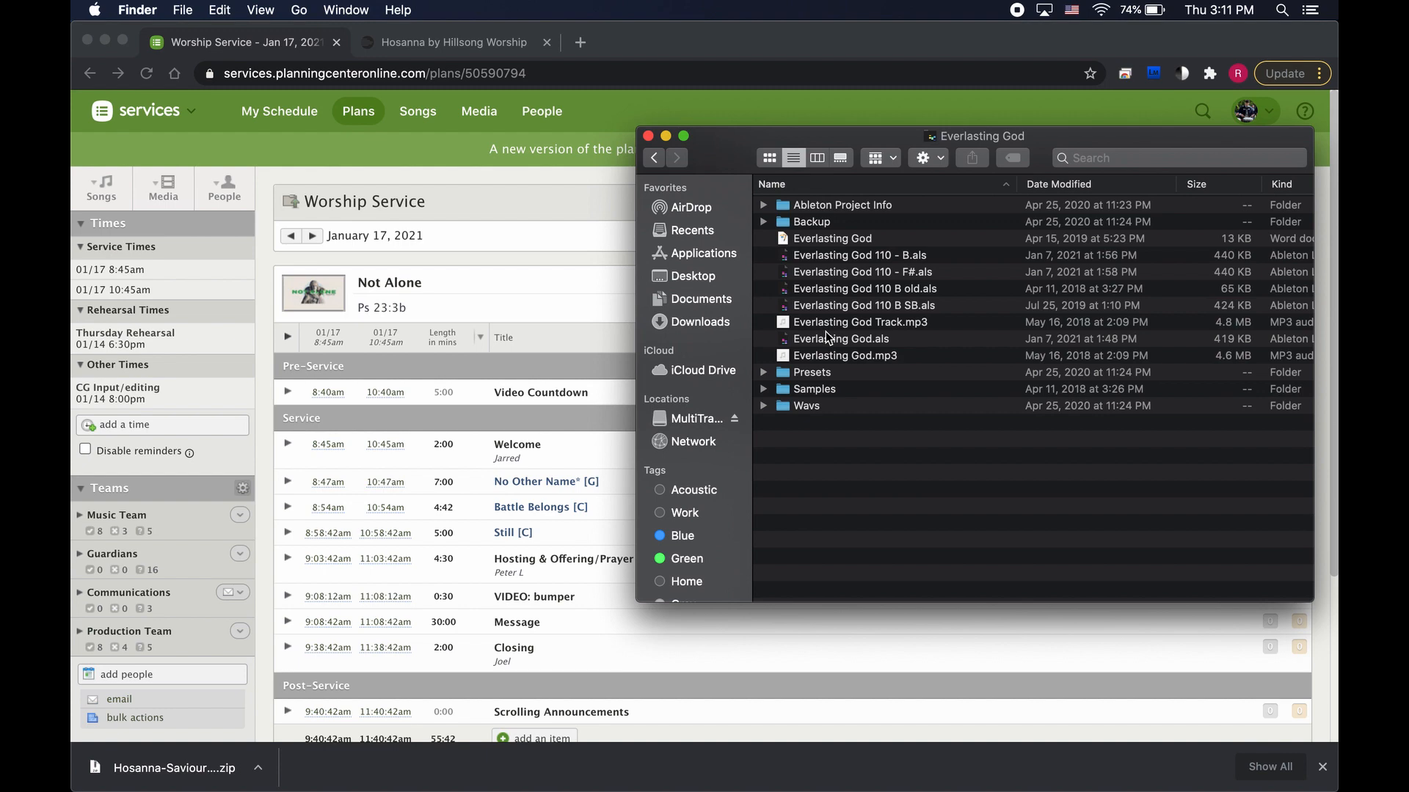
left_click(652, 157)
scroll(831, 390, "down", 8)
scroll(831, 390, "down", 3)
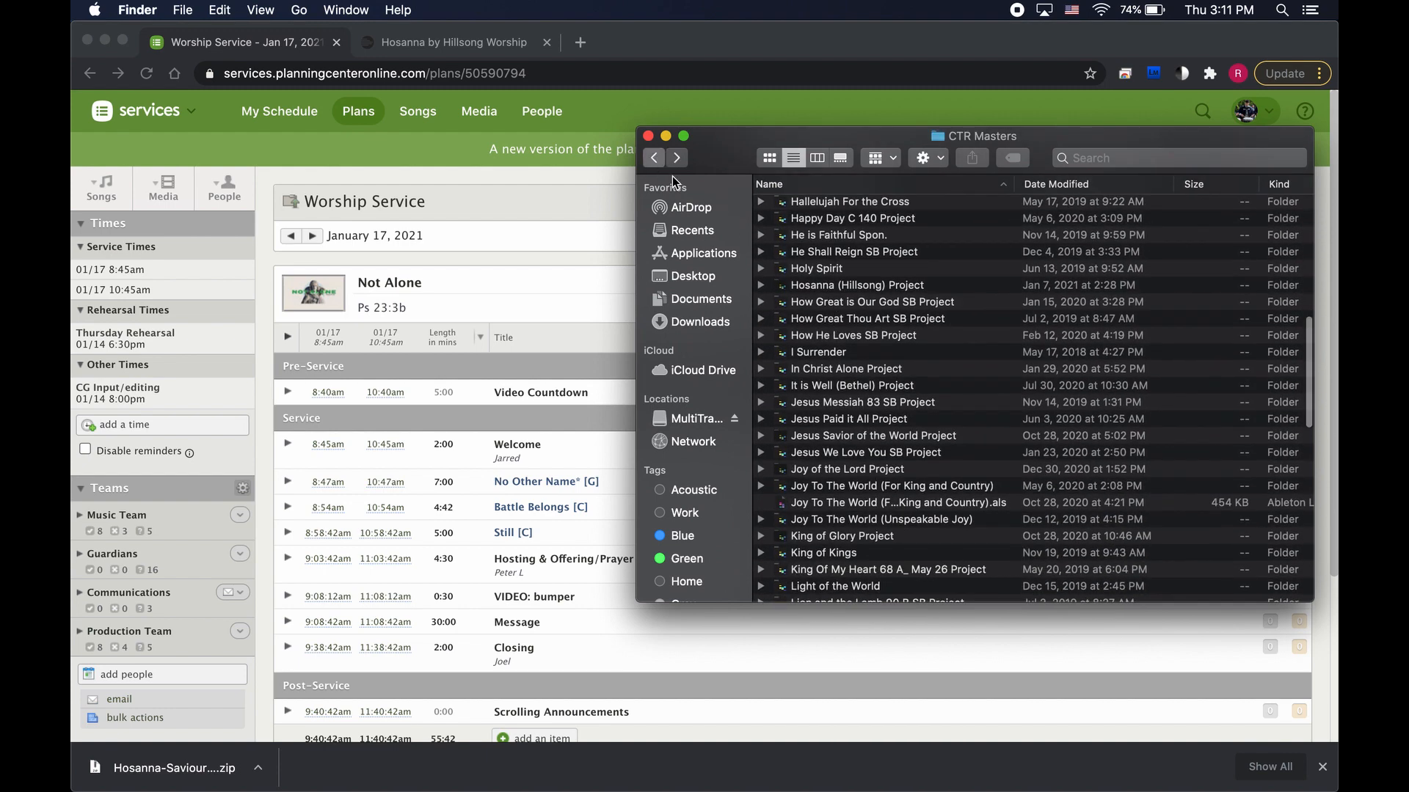
Open the Raw Files folder and examine the WAV stems inside Christ Is Risen Gb 82 Master, collapsing the folder when done.
left_click(653, 158)
scroll(810, 369, "down", 15)
double_click(811, 375)
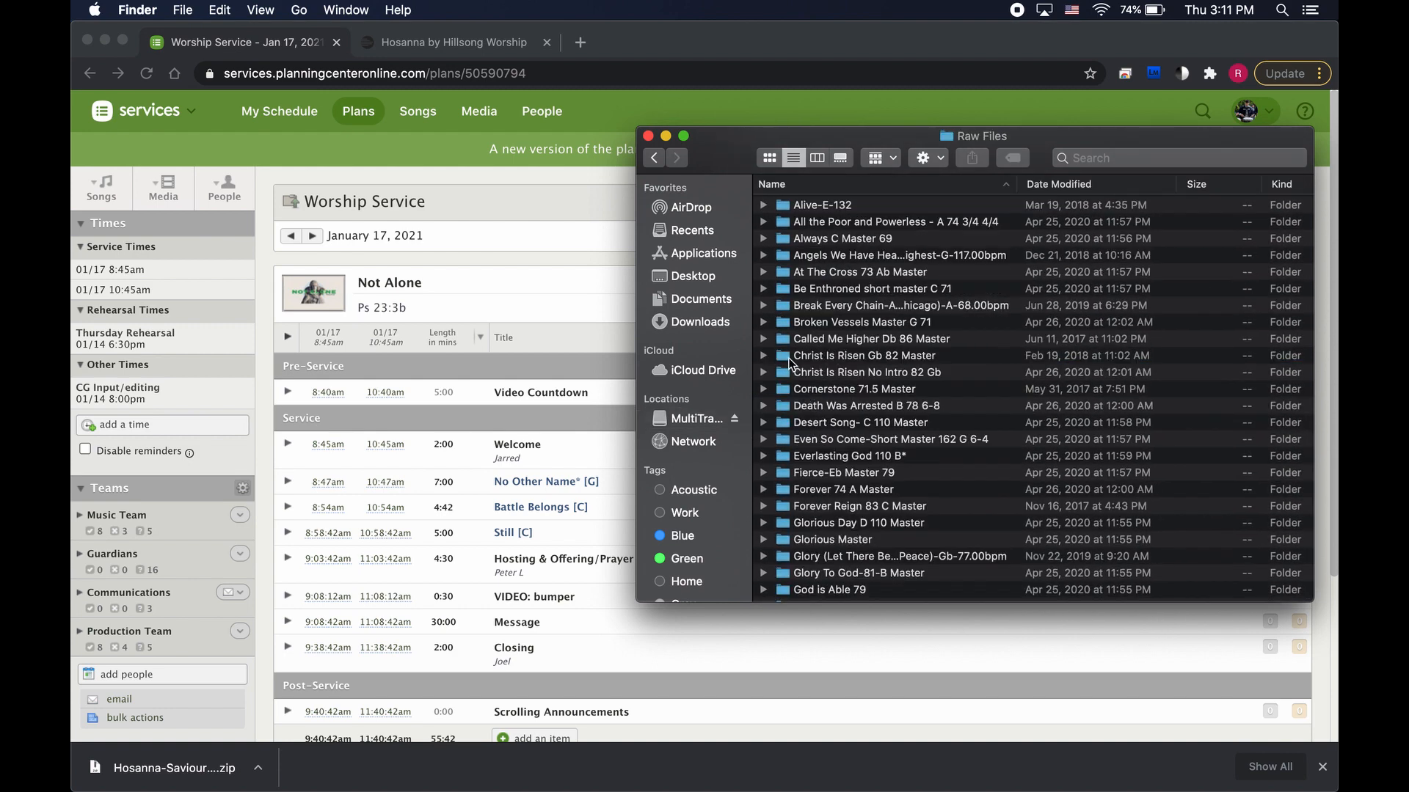
left_click(763, 356)
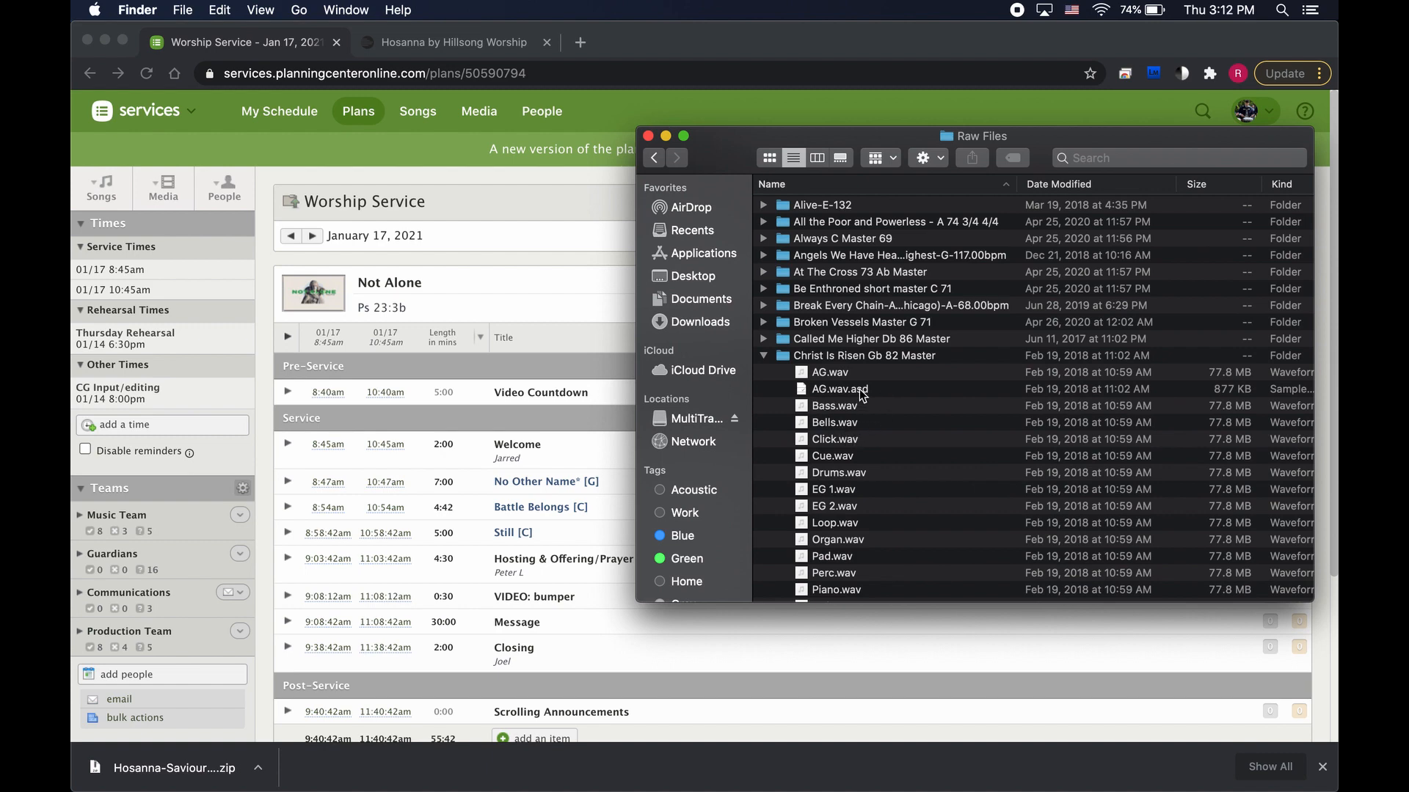
scroll(853, 394, "down", 5)
scroll(843, 400, "up", 5)
left_click(764, 355)
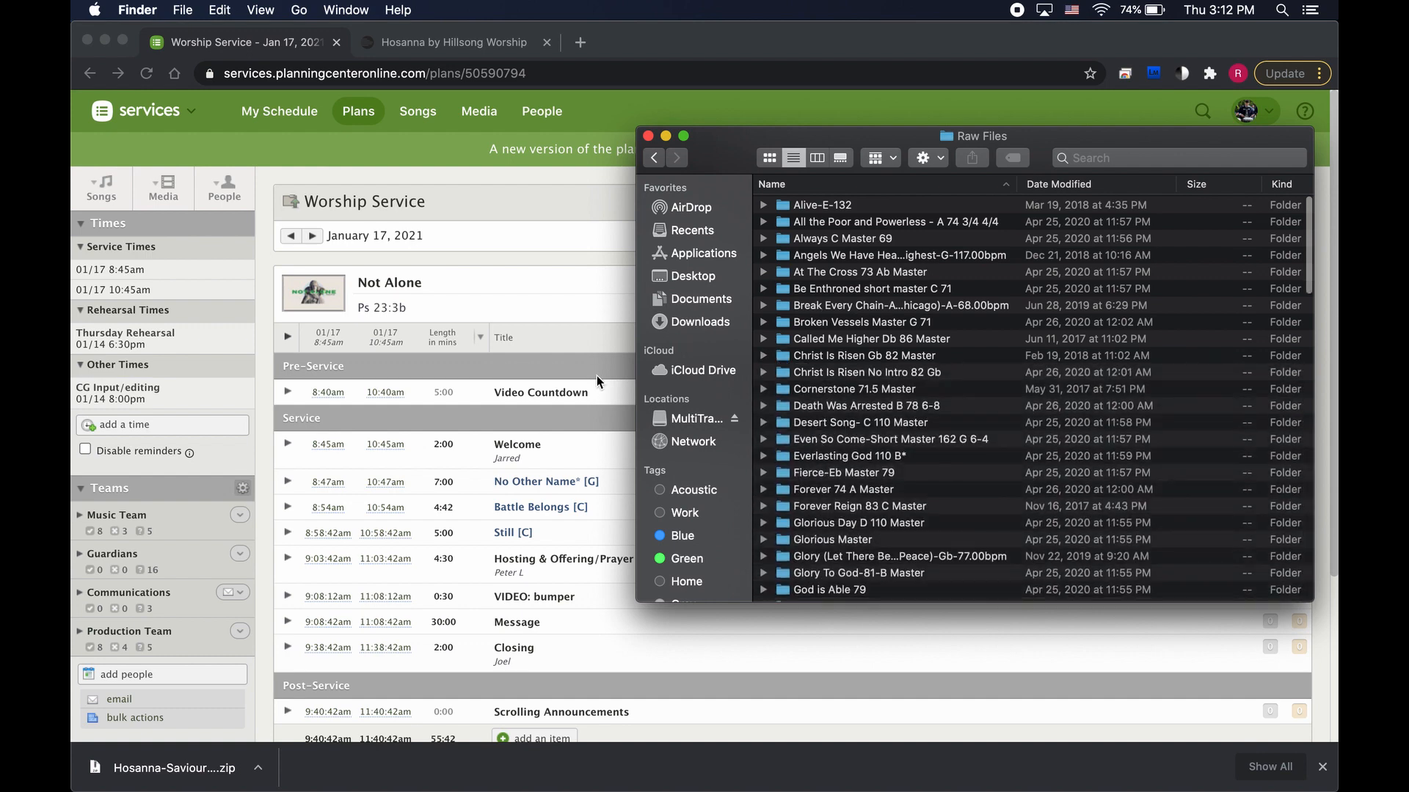
Bring the worship plan to the front and open the Battle Belongs - lyrics.pdf attachment.
left_click(570, 353)
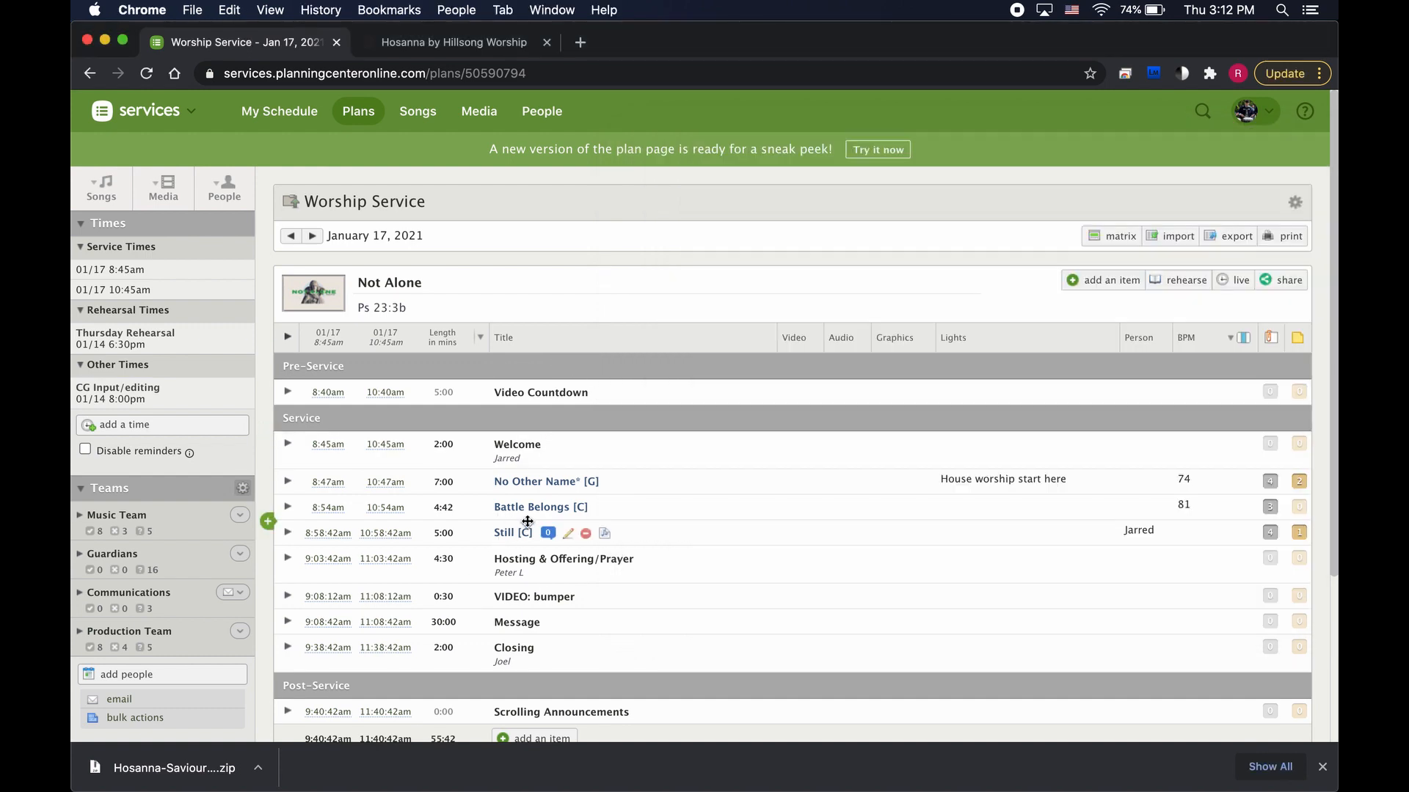
left_click(1269, 506)
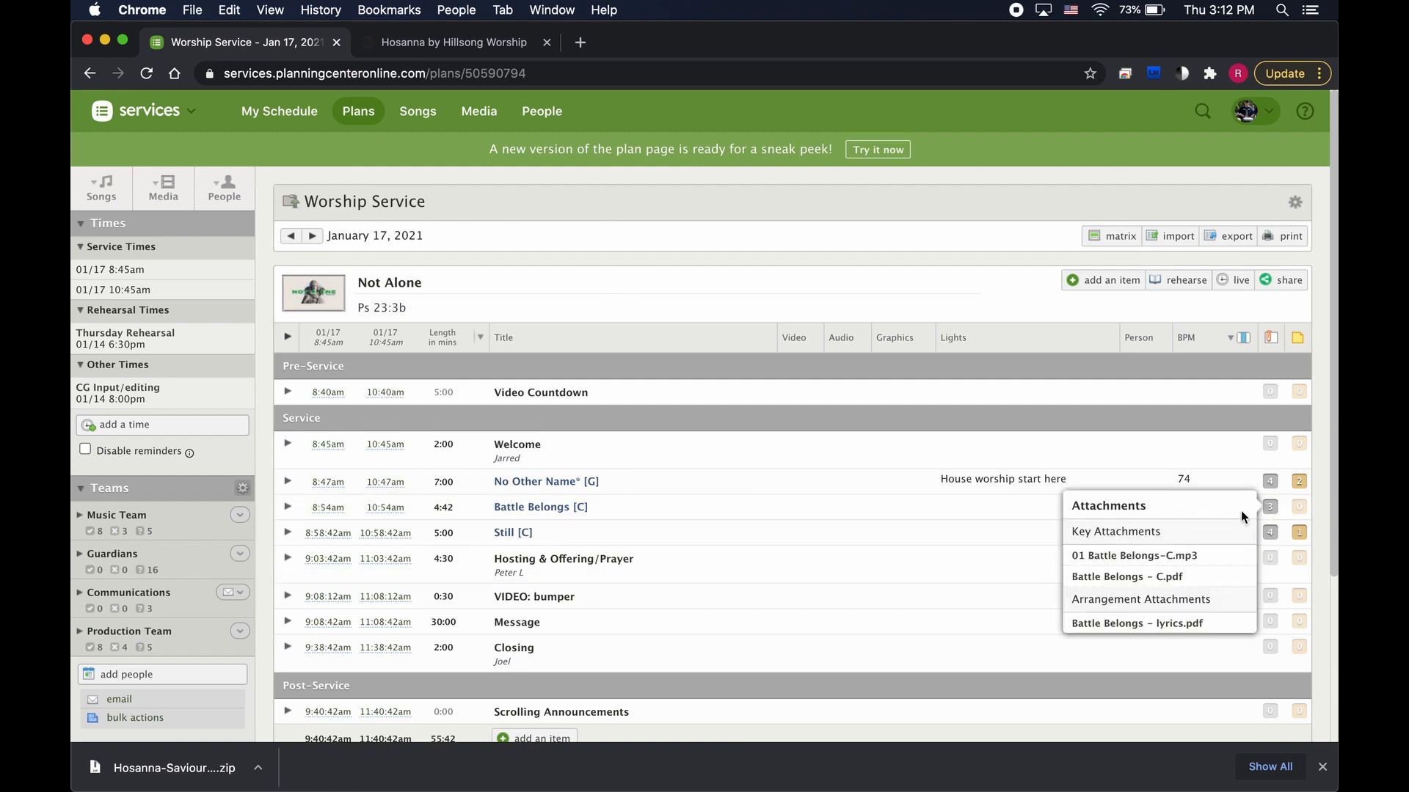
left_click(1144, 622)
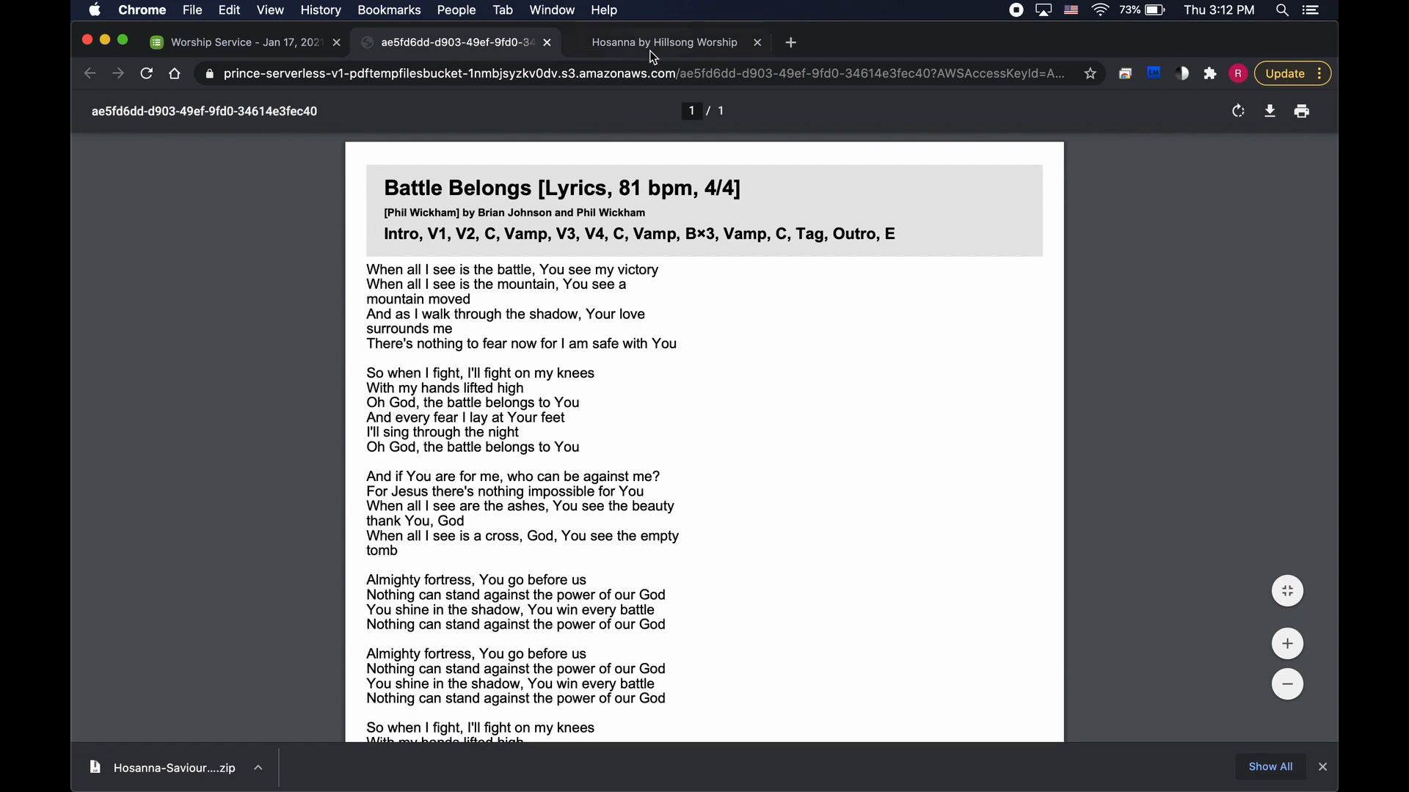
Search MultiTracks.com for "battle belongs" and open the matching song's page.
left_click(670, 46)
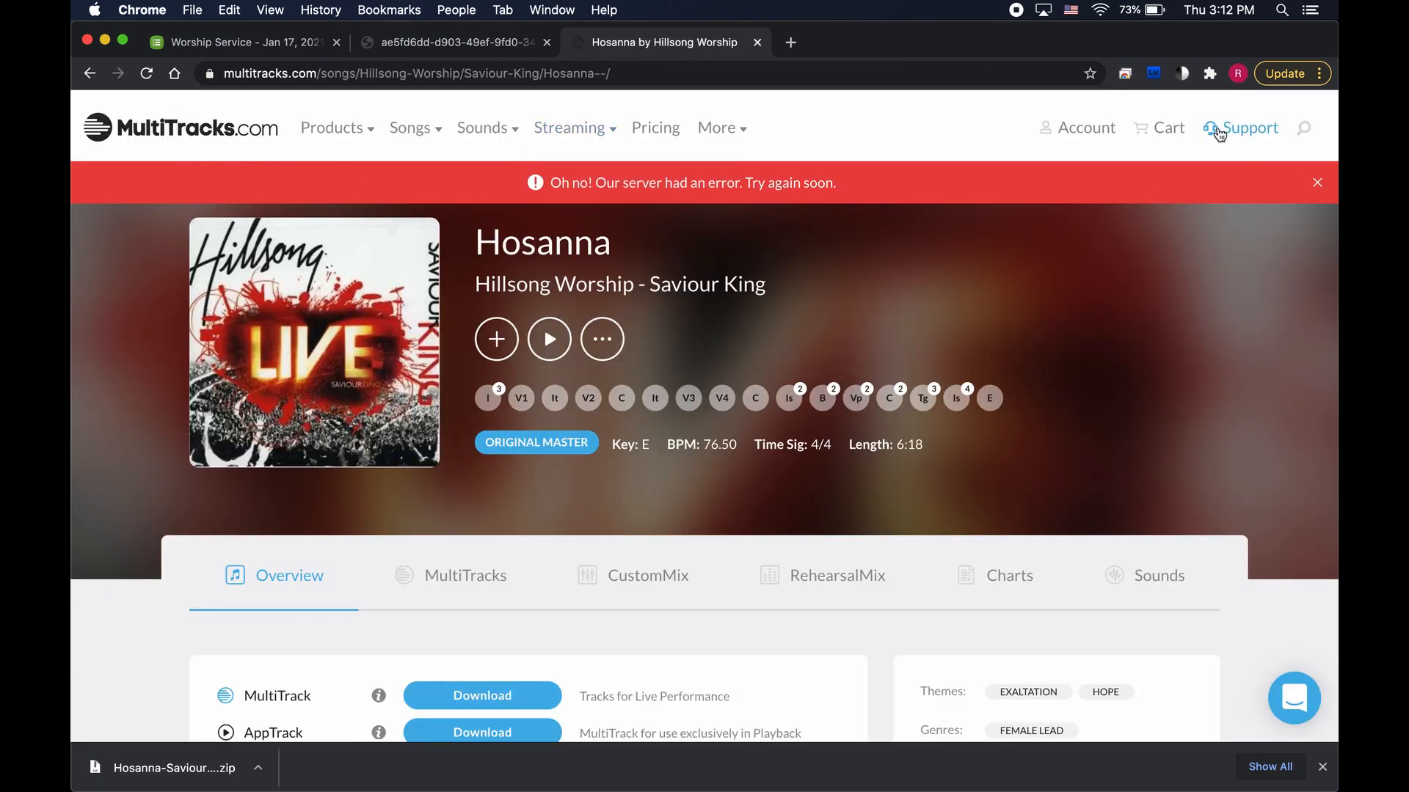
left_click(347, 131)
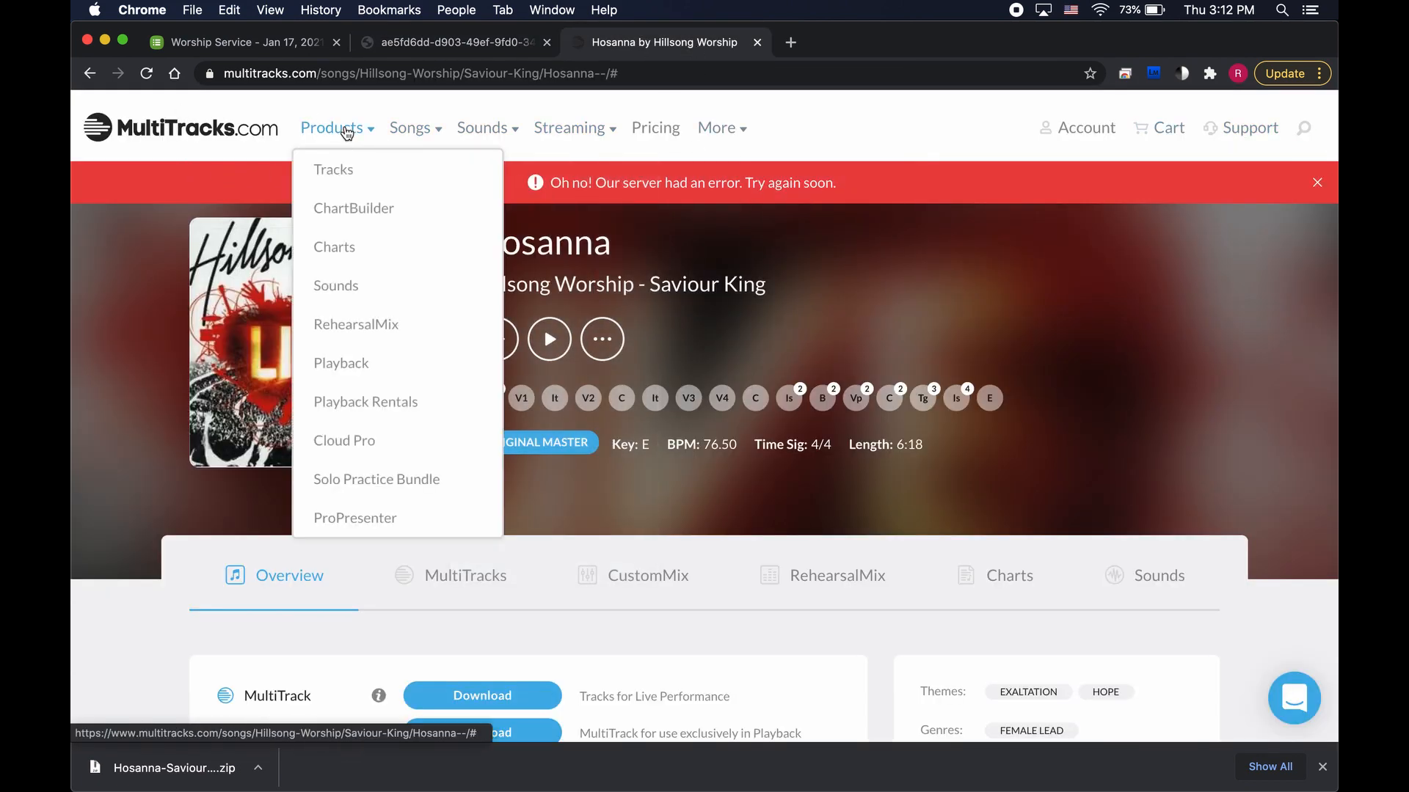
mouse_move(576, 132)
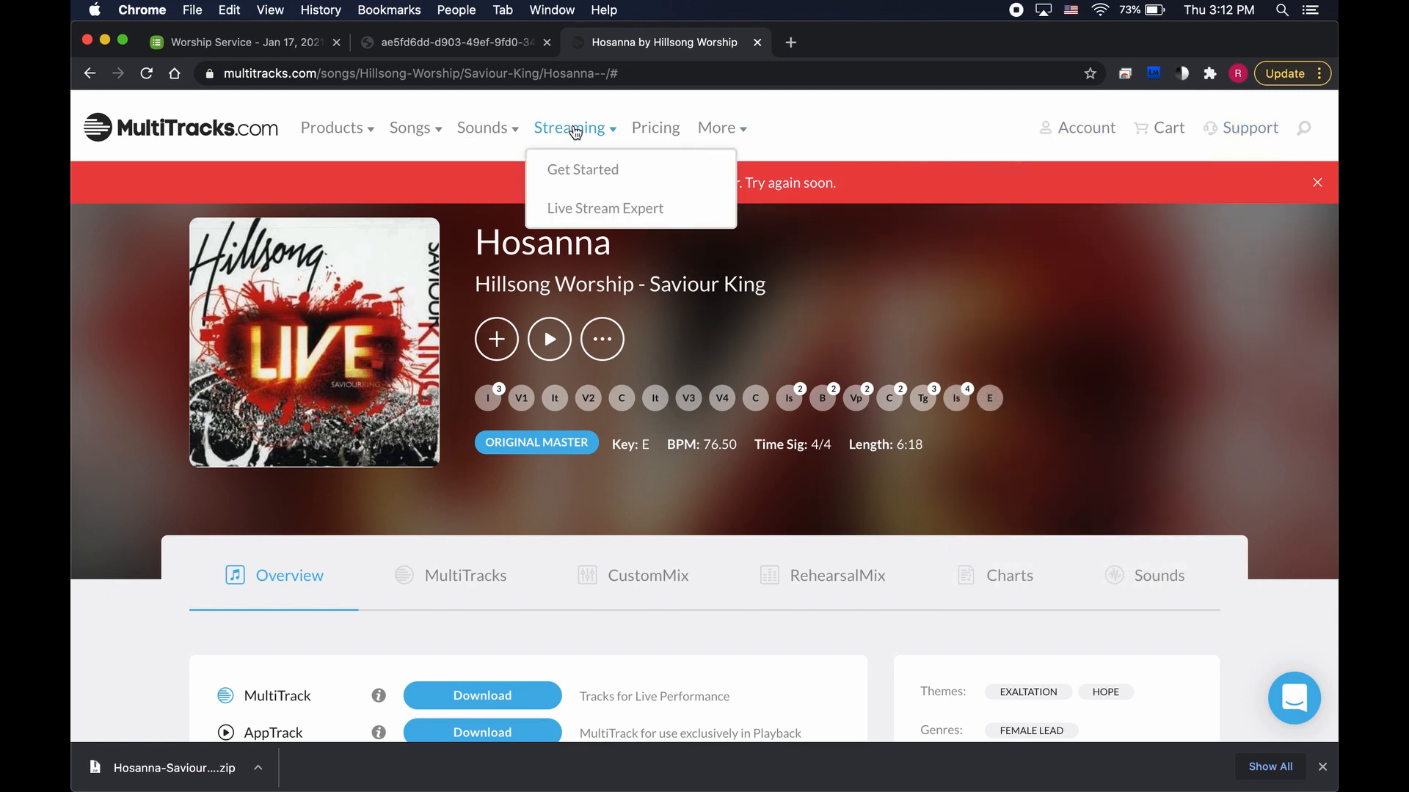
left_click(415, 132)
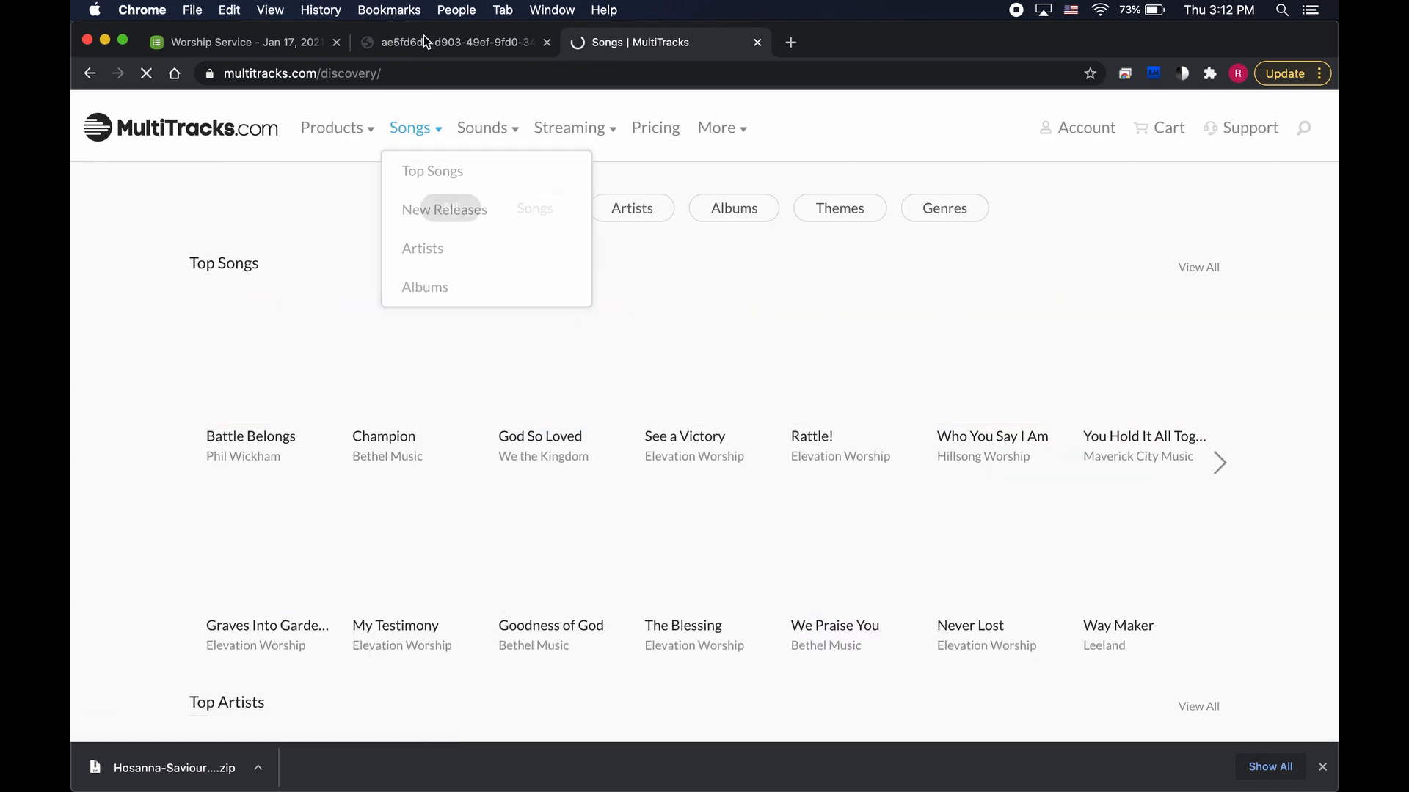
left_click(1308, 127)
type("battle belongs")
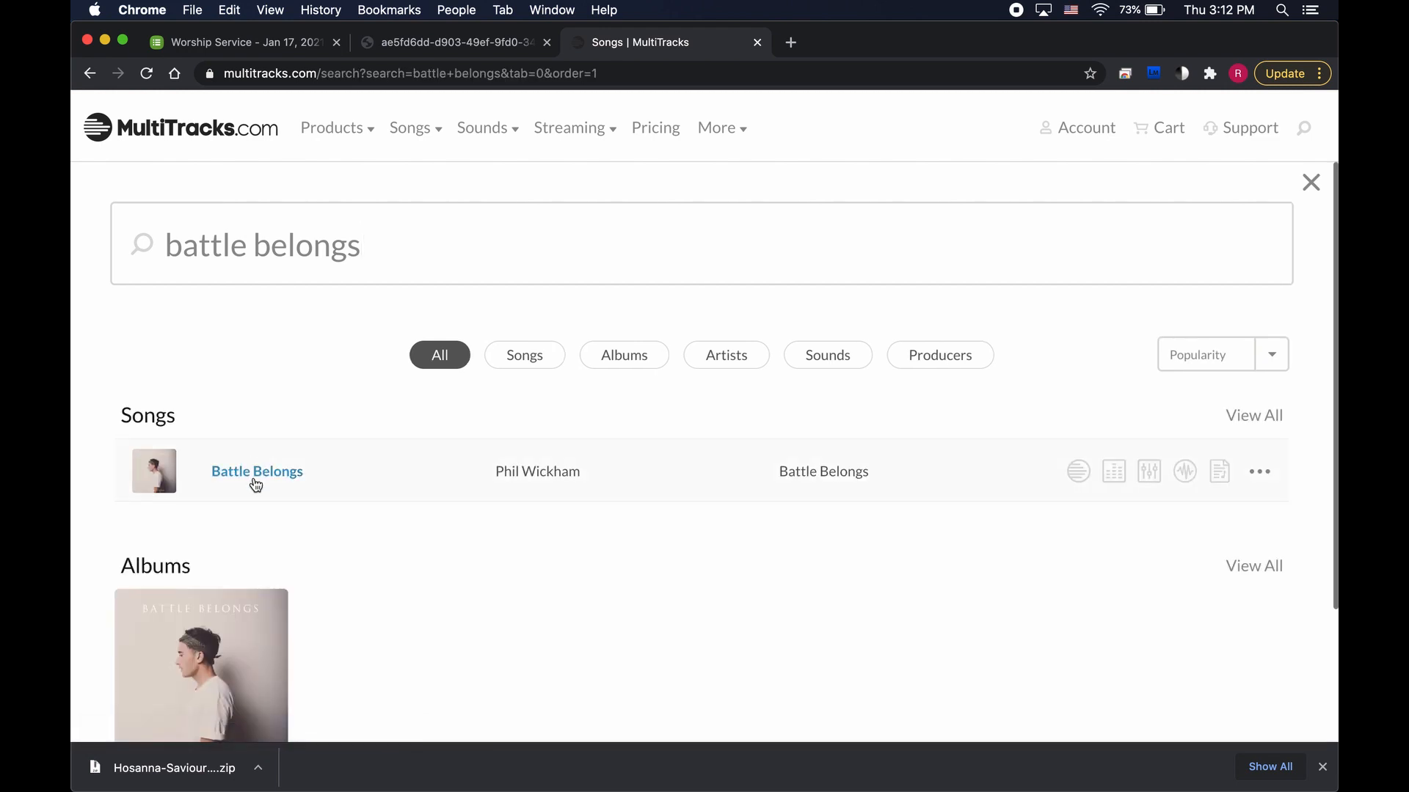
left_click(254, 481)
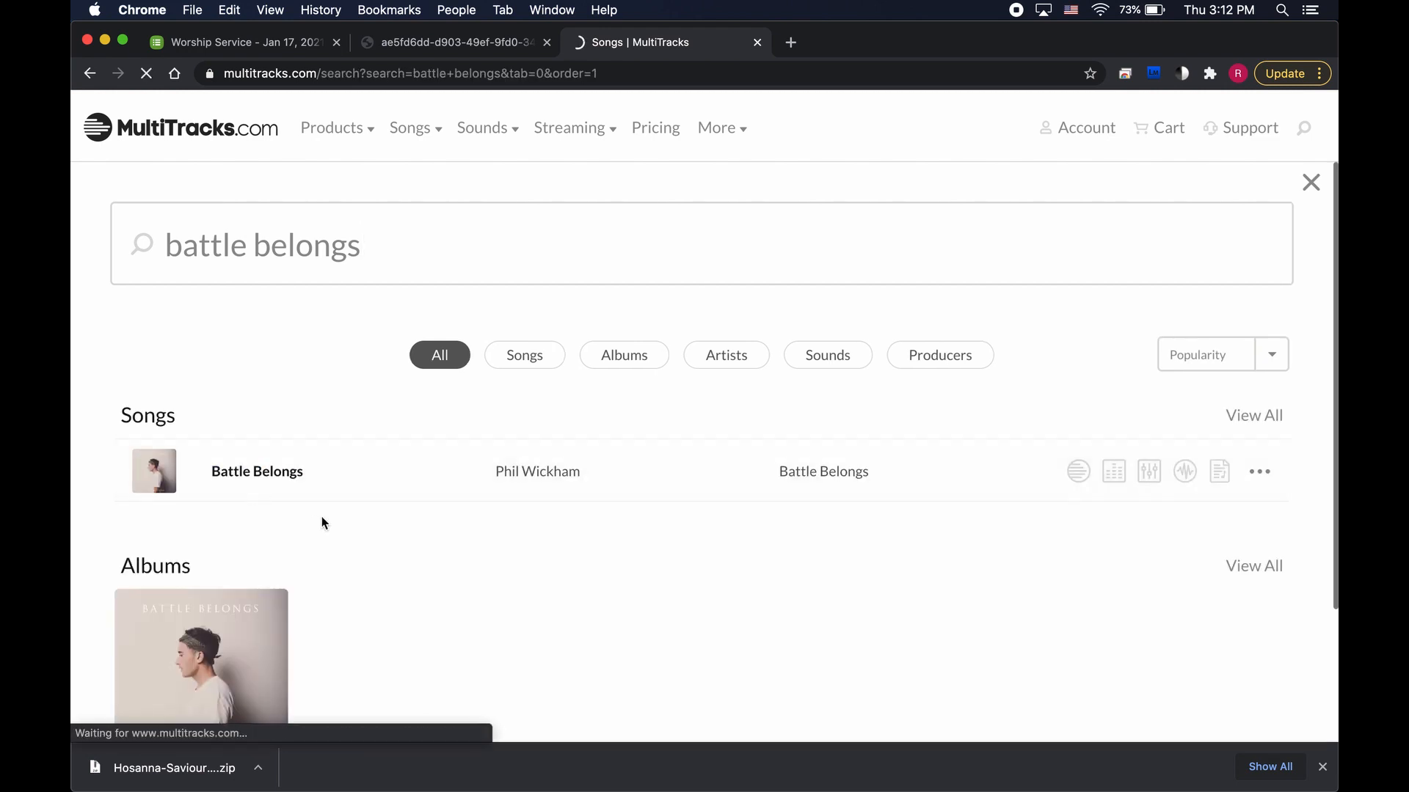
Check the Battle Belongs page against the lyrics PDF, and listen to a short preview of the song, adjusting the volume before pausing.
left_click(474, 46)
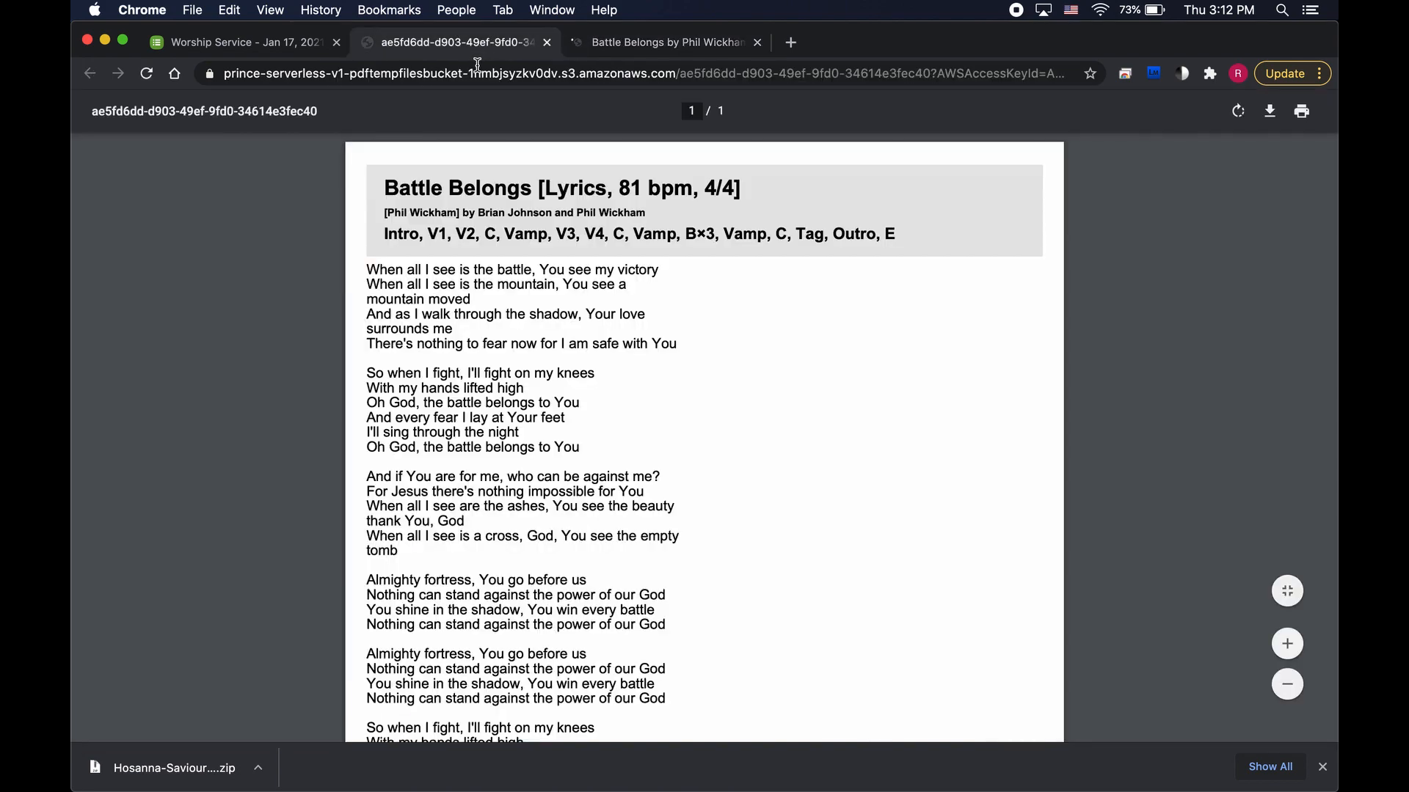
left_click(680, 46)
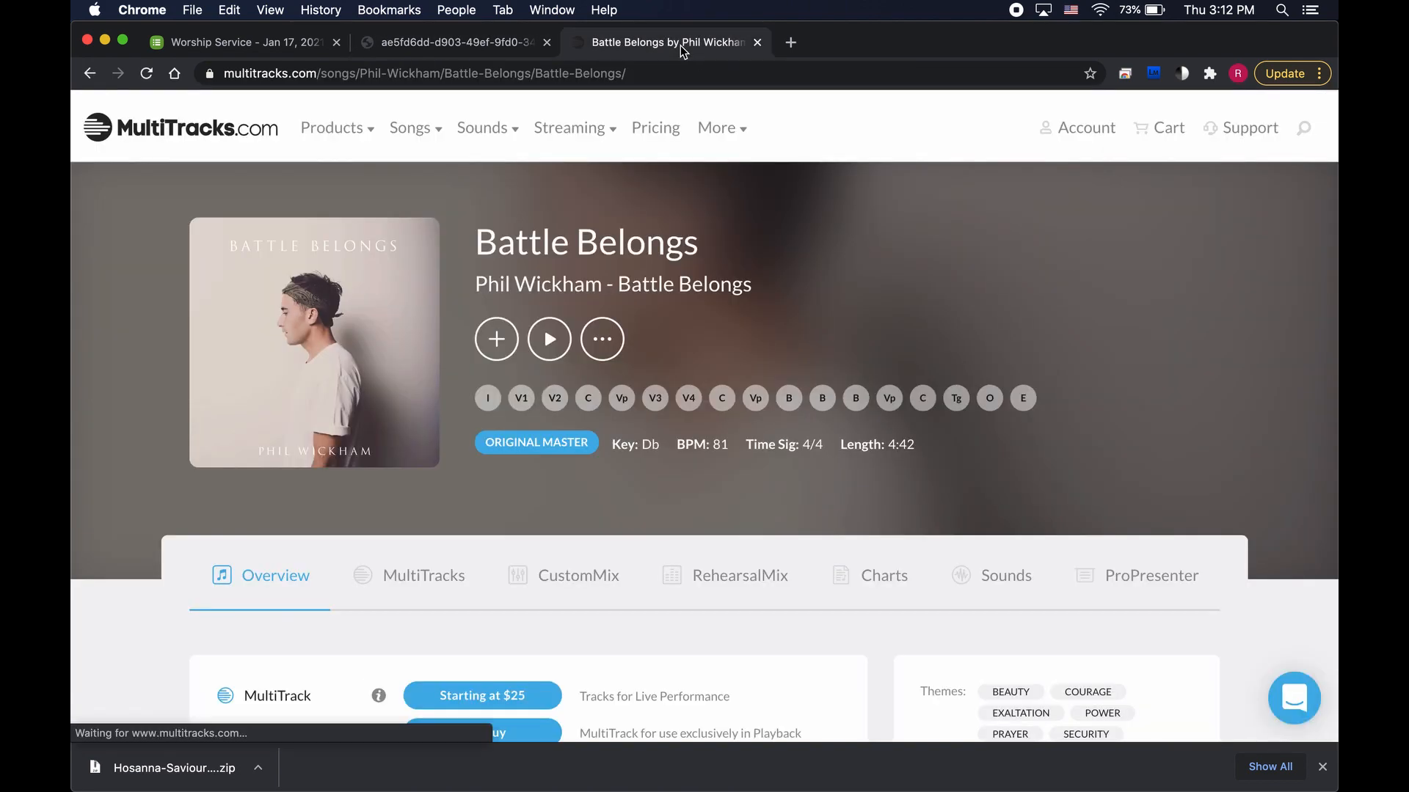
left_click(549, 340)
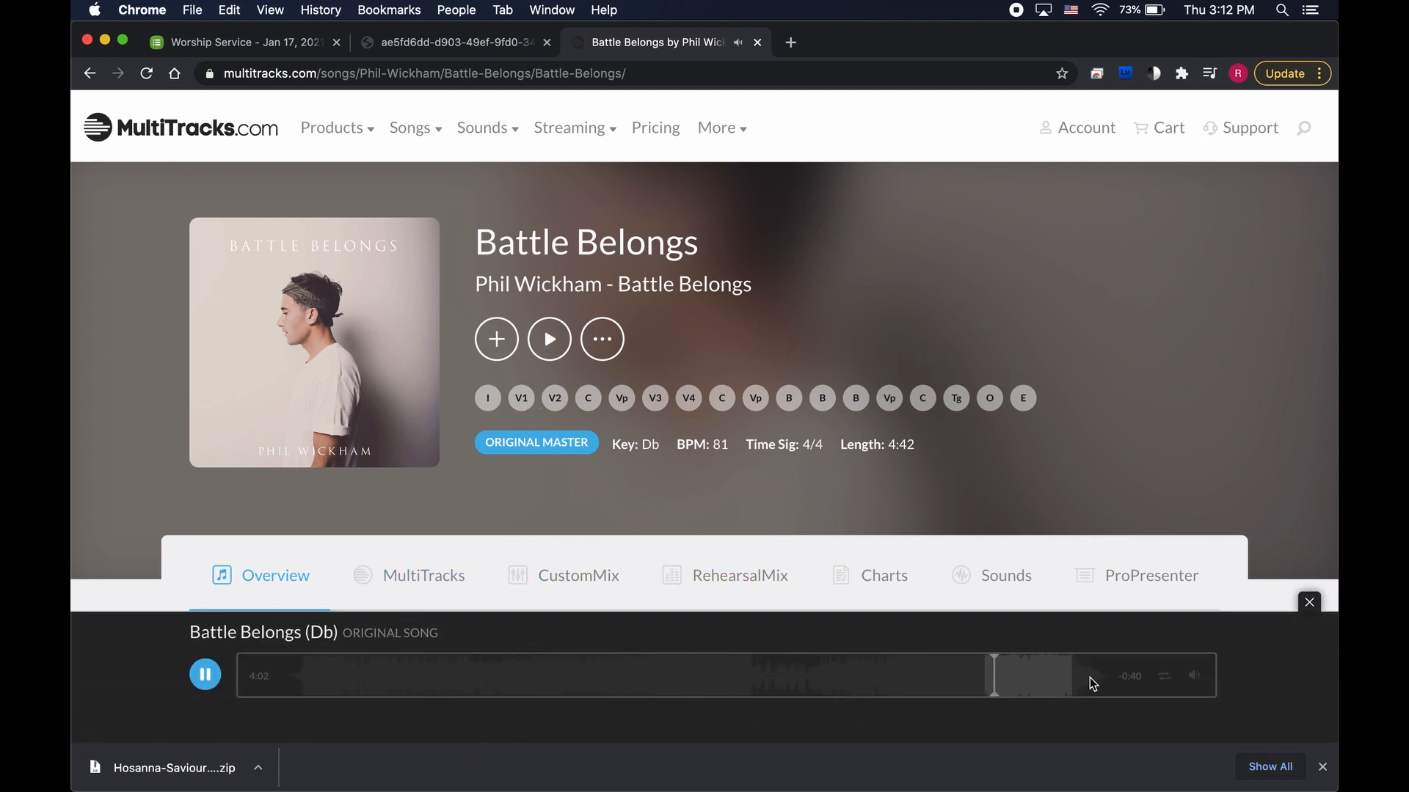
key("XF86AudioRaiseVolume")
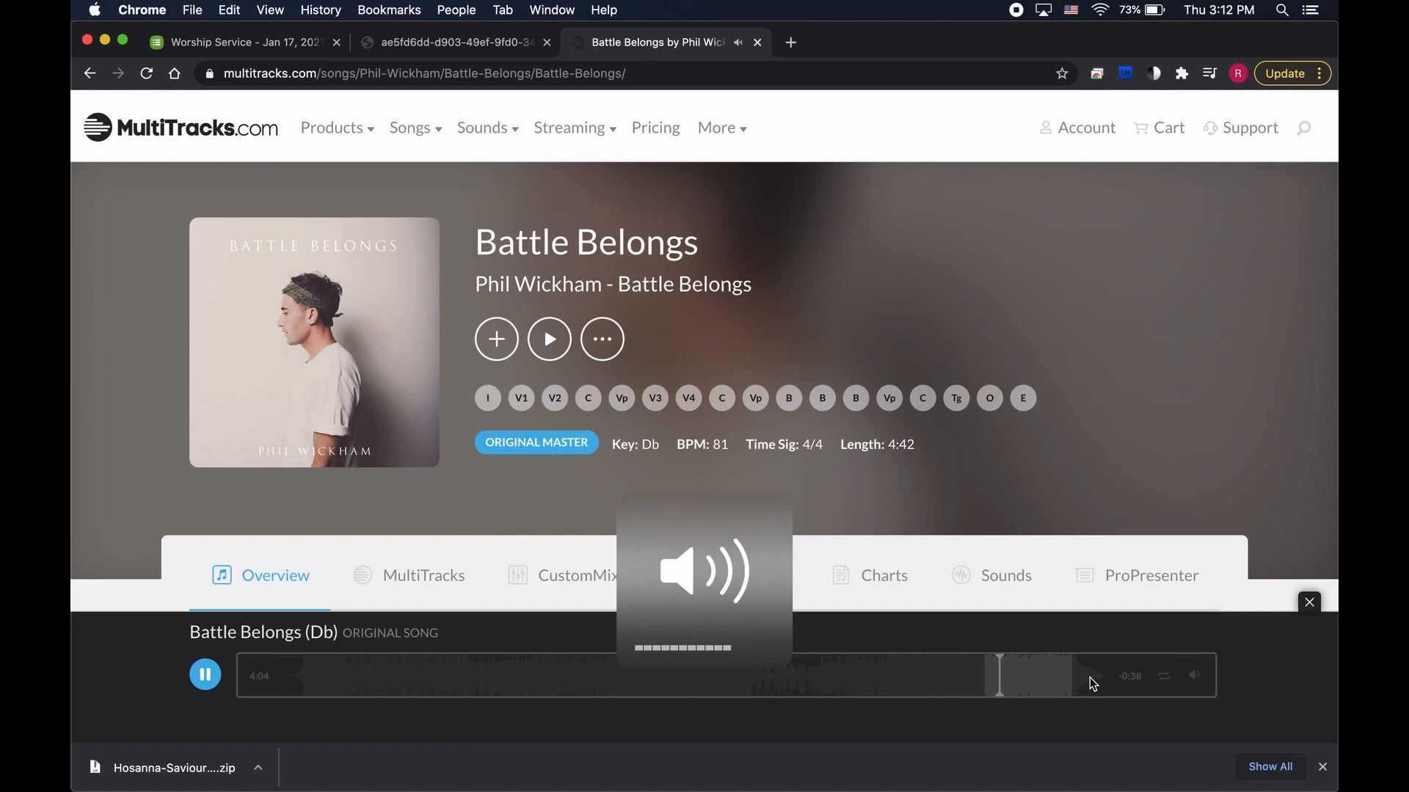
key("XF86AudioLowerVolume")
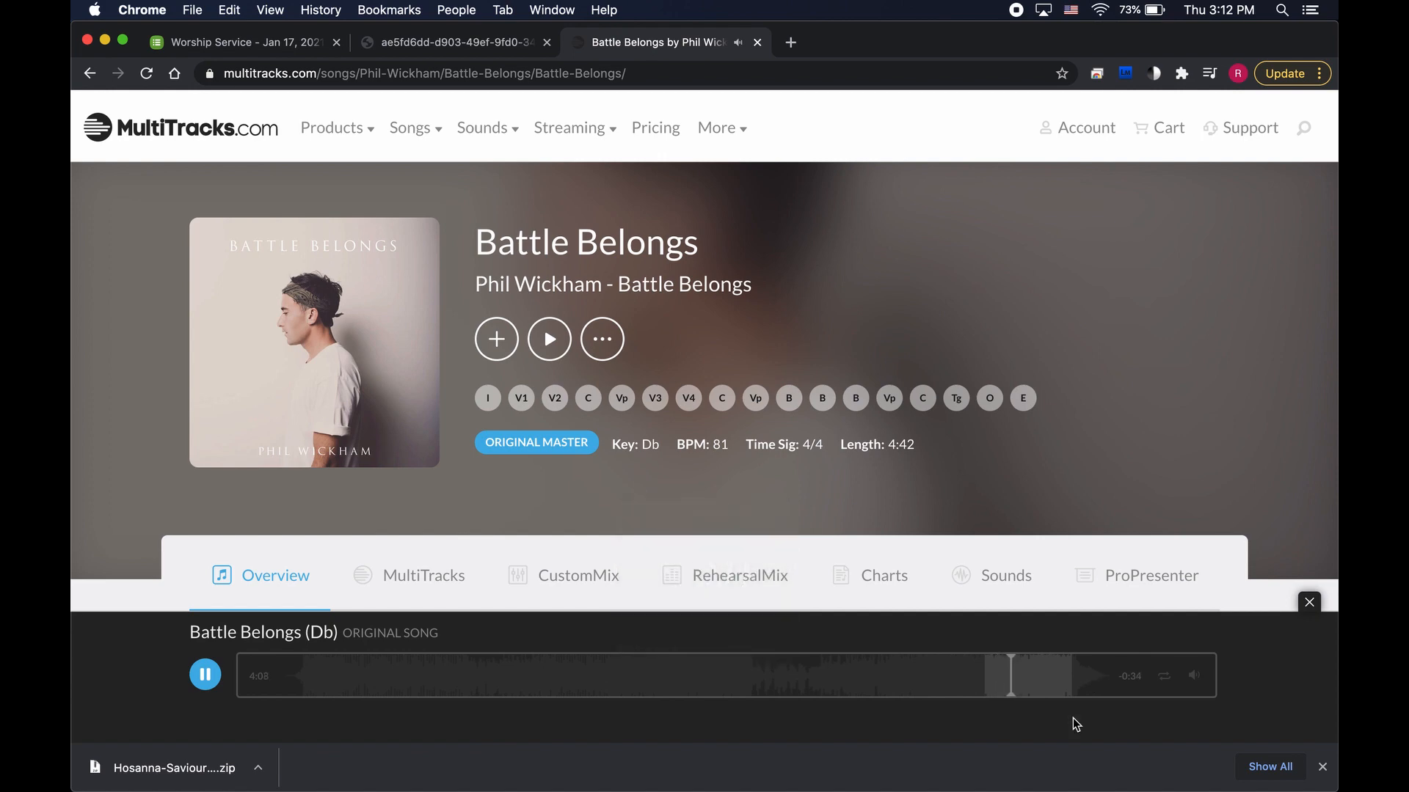
left_click(205, 674)
Review the purchase options for Battle Belongs and open its MultiTrack offer.
scroll(728, 331, "down", 6)
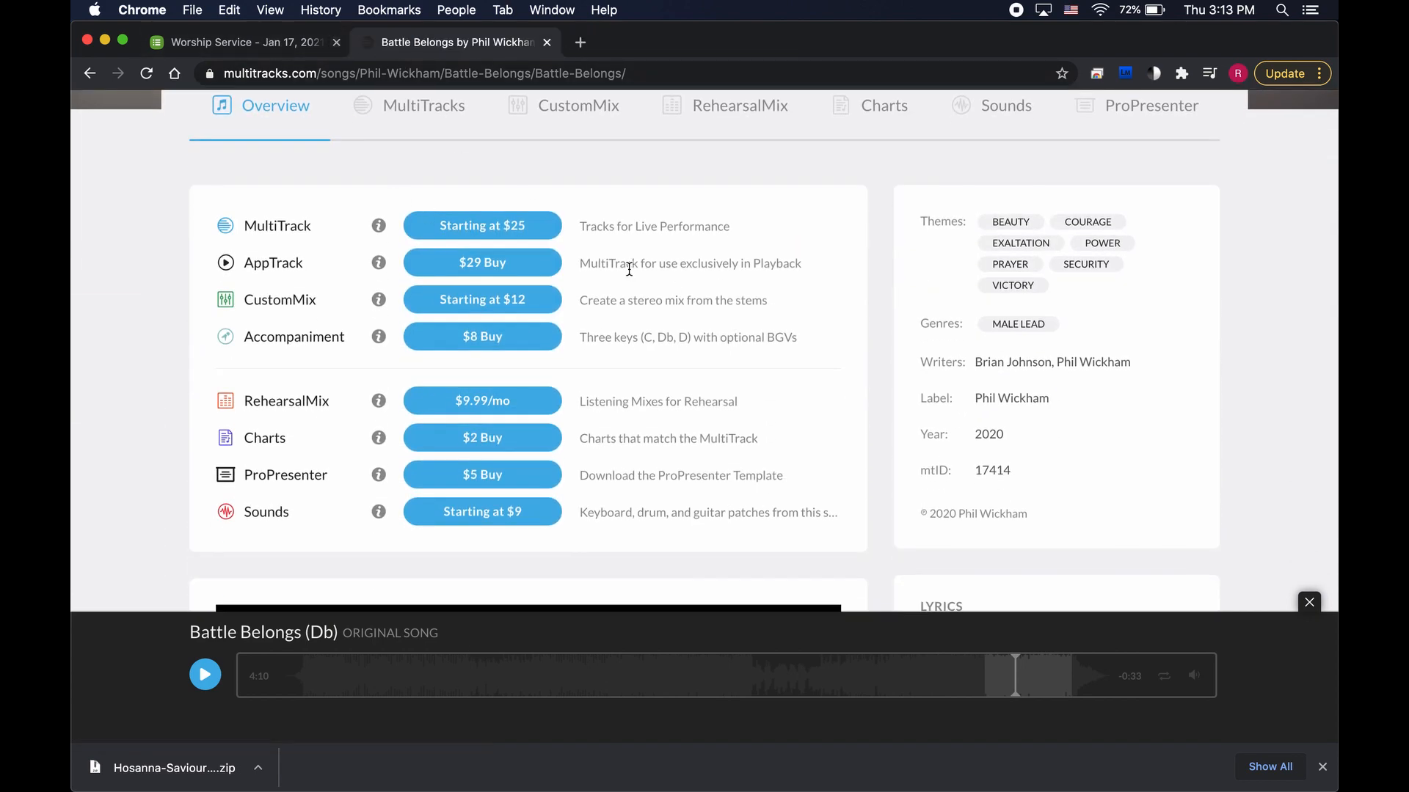
scroll(629, 268, "up", 2)
left_click(513, 344)
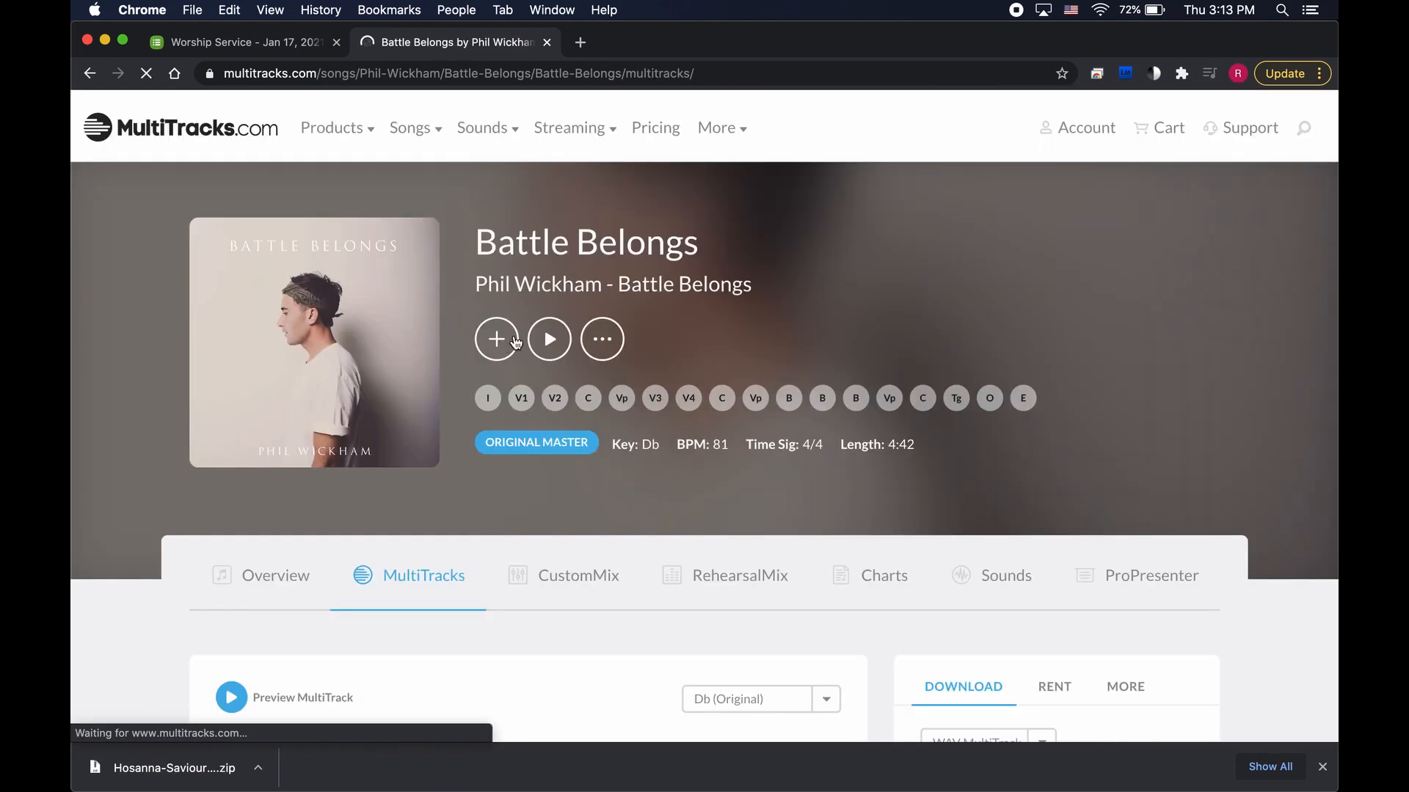
Recheck the Battle Belongs attachments in the plan, and add the song's WAV MultiTrack to the cart.
left_click(266, 43)
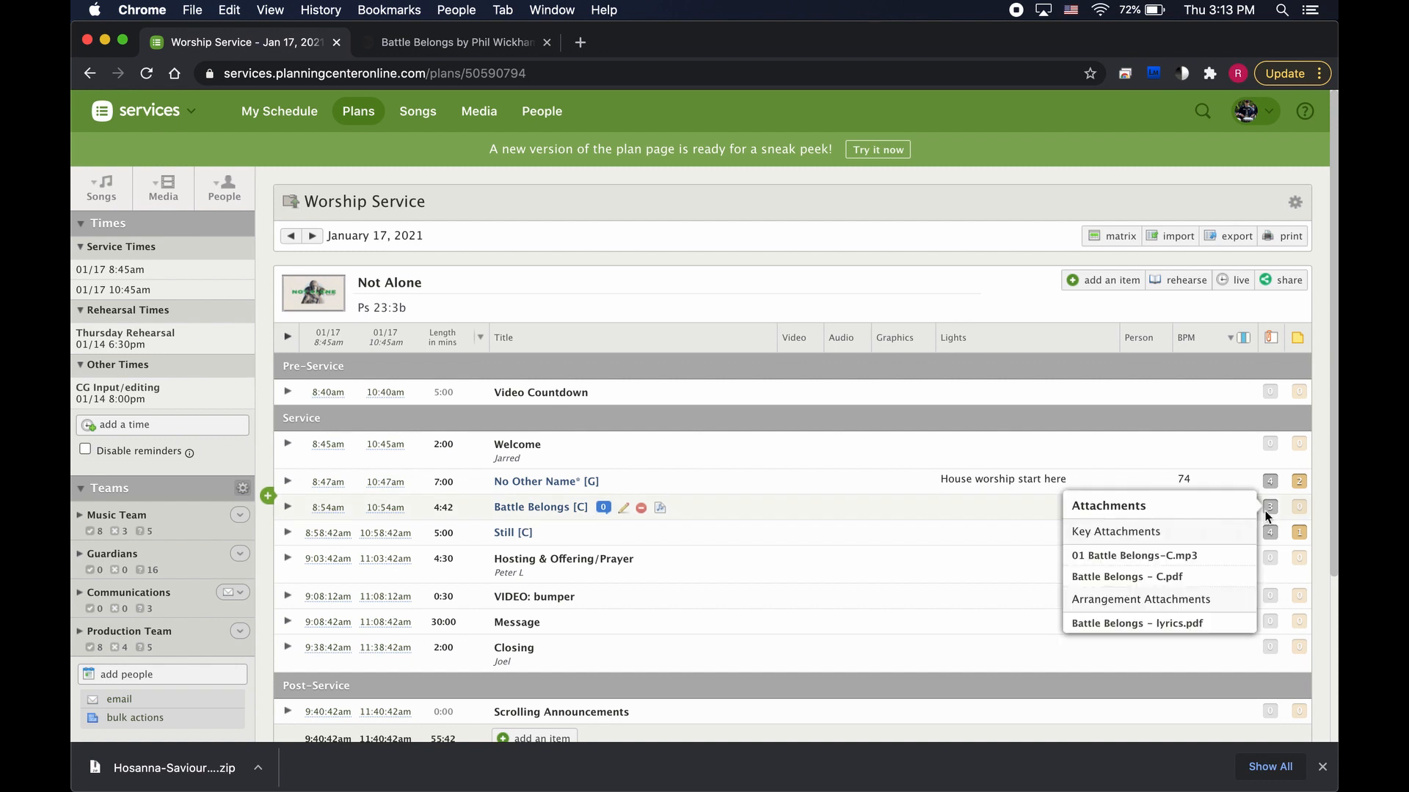
left_click(415, 46)
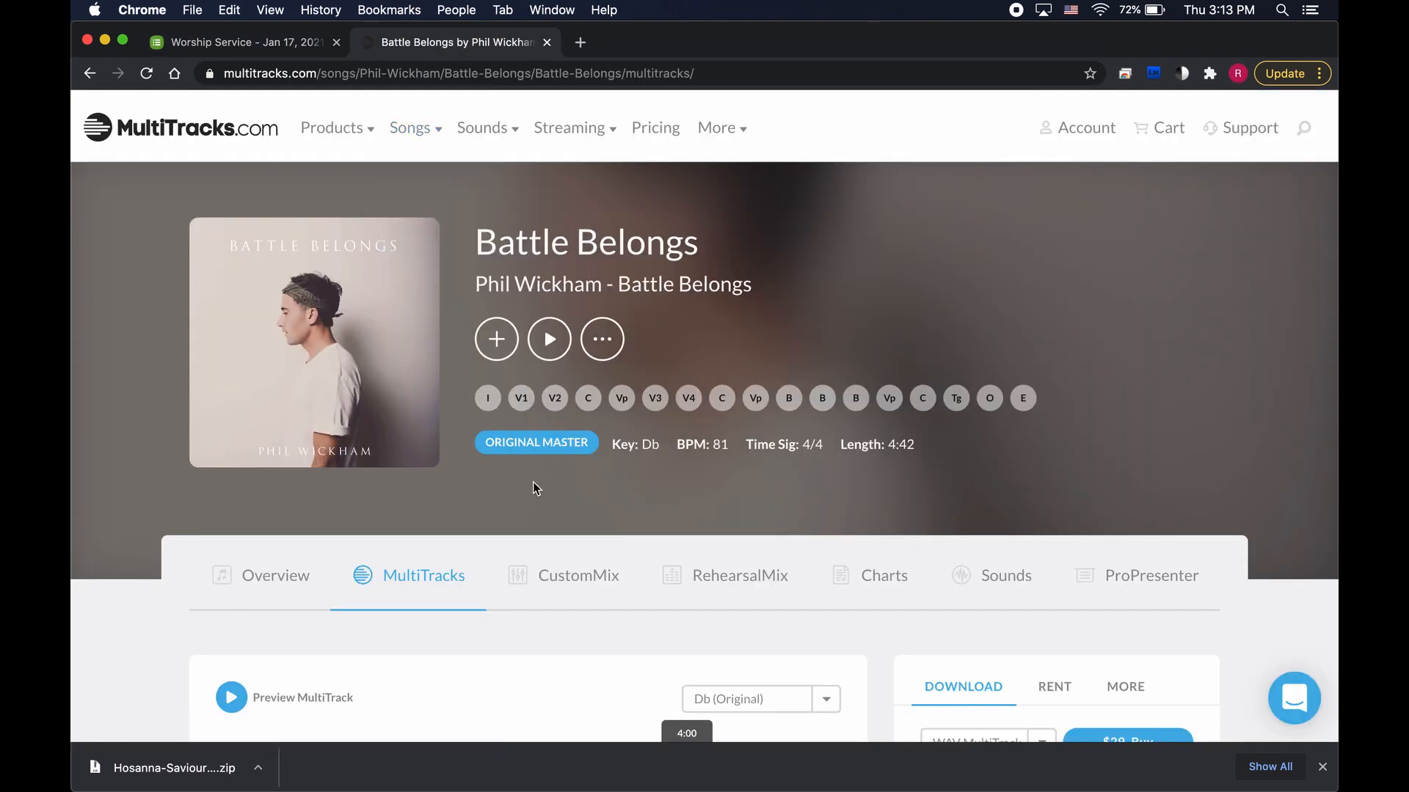
scroll(534, 484, "down", 5)
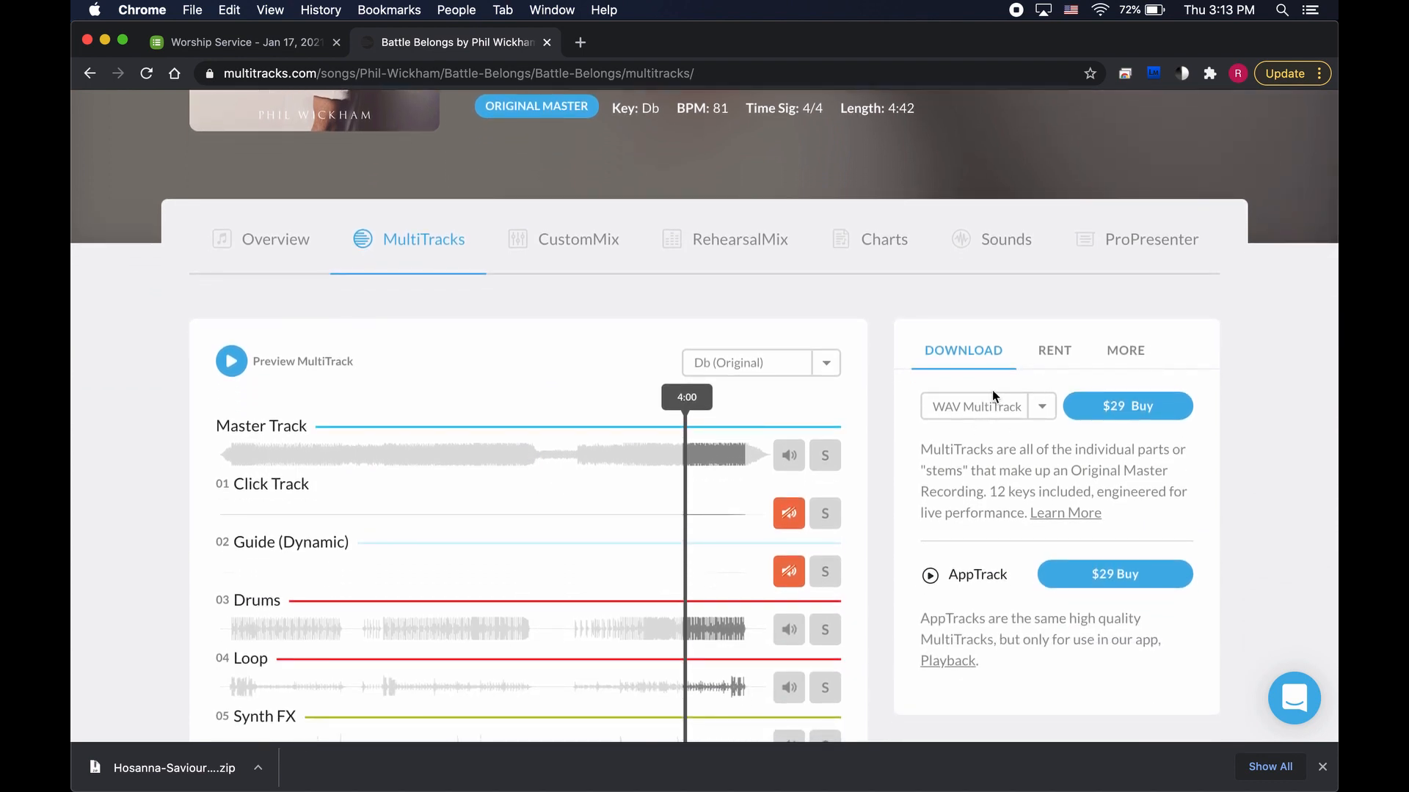
left_click(1131, 411)
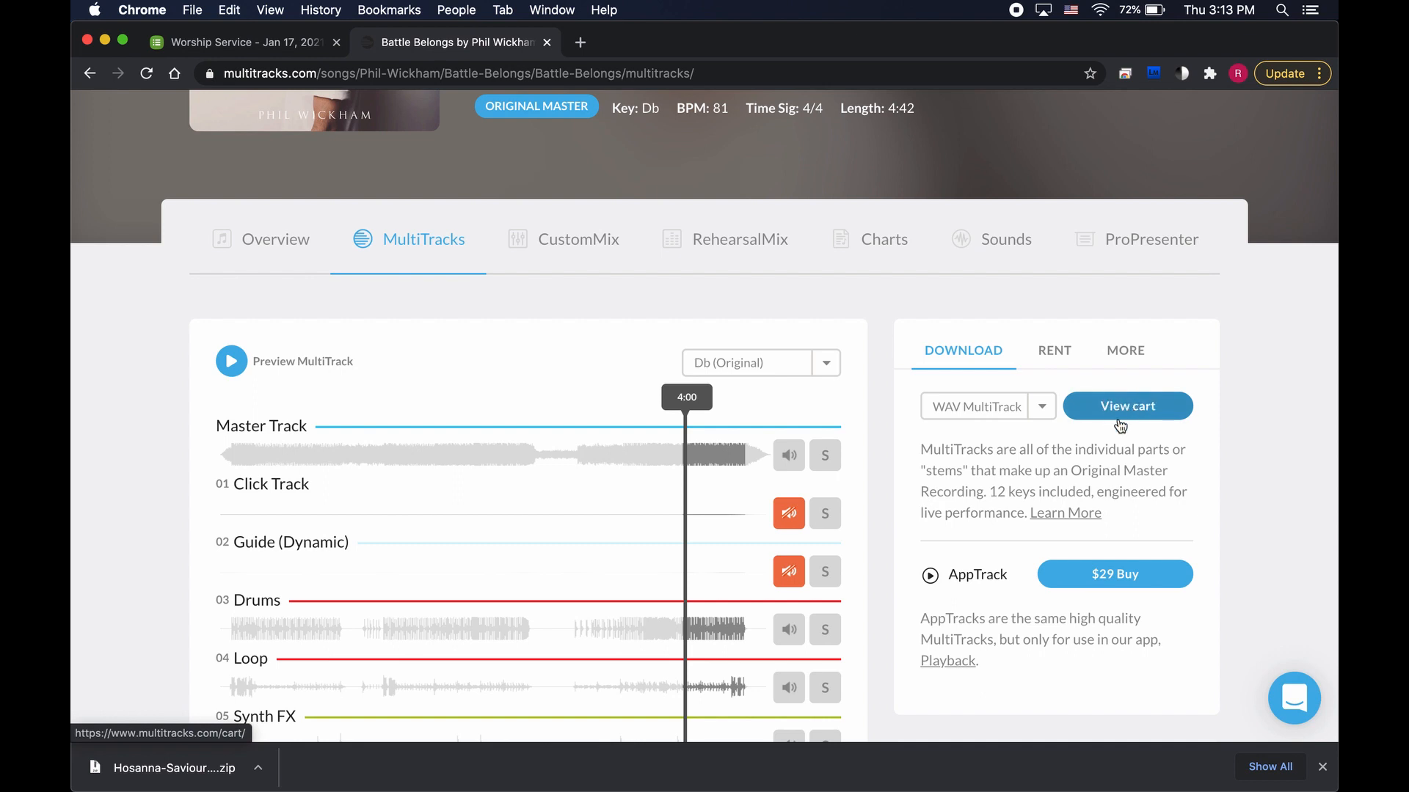
Check out the cart with the Battle Belongs WAV MultiTrack, agree to the terms, and finalize the order.
left_click(1129, 404)
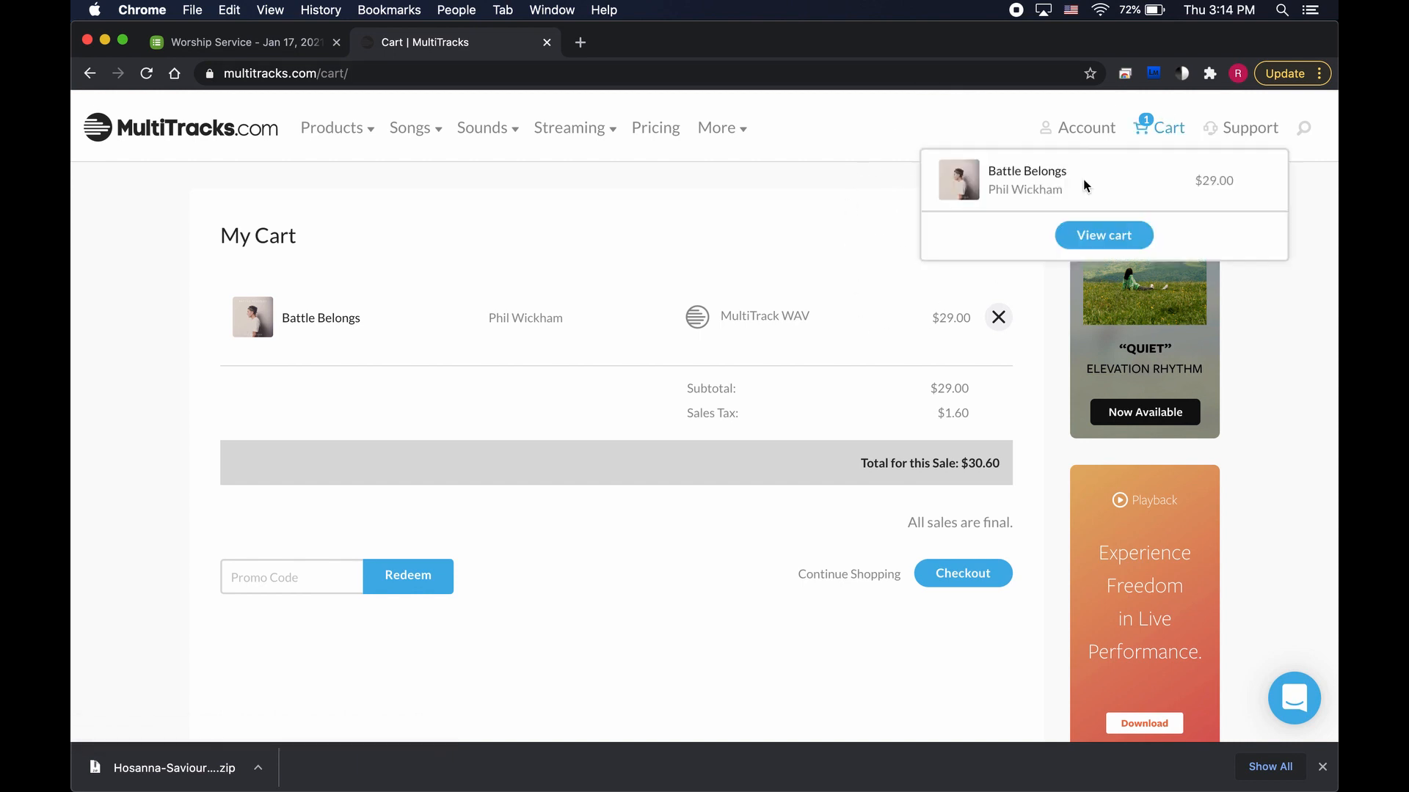
left_click(977, 576)
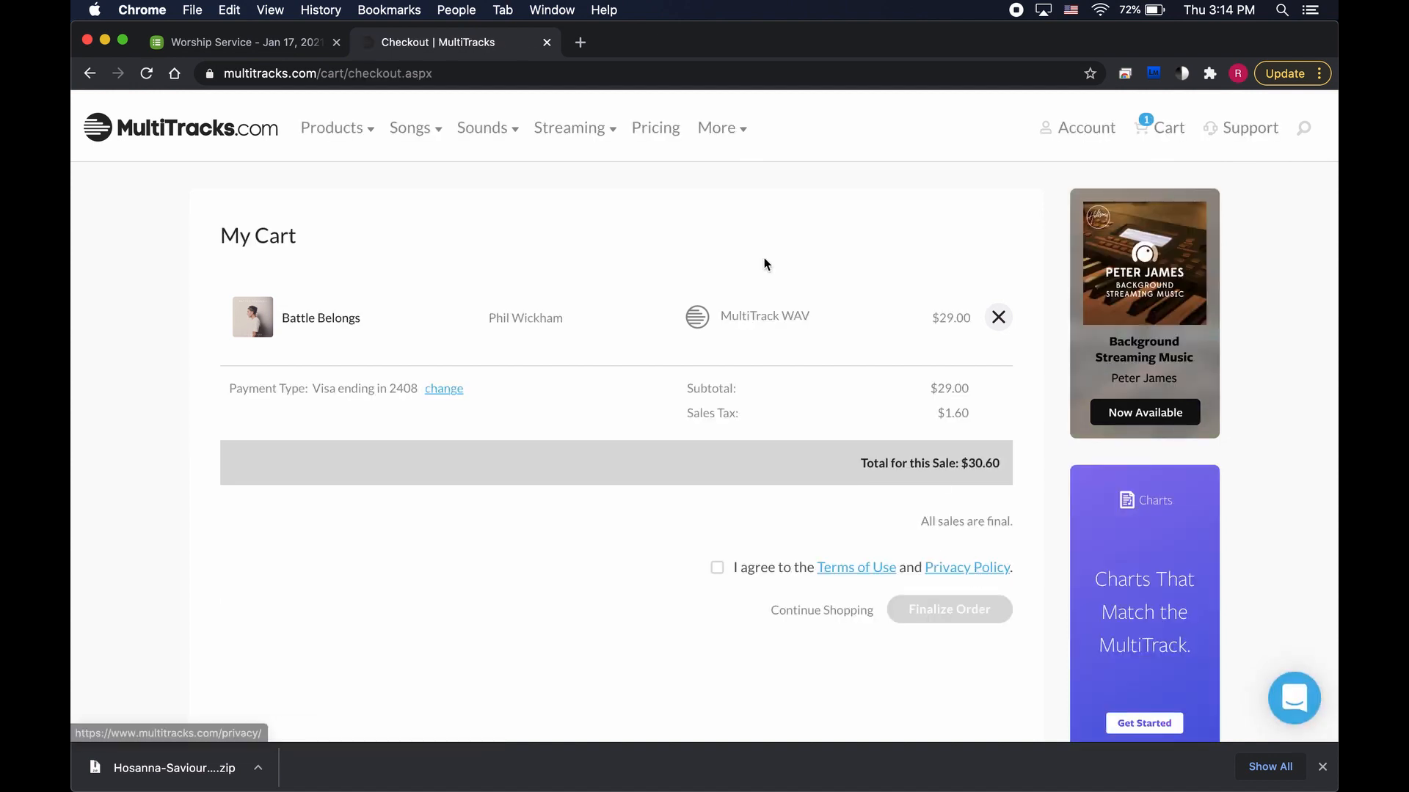
left_click(717, 567)
left_click(943, 612)
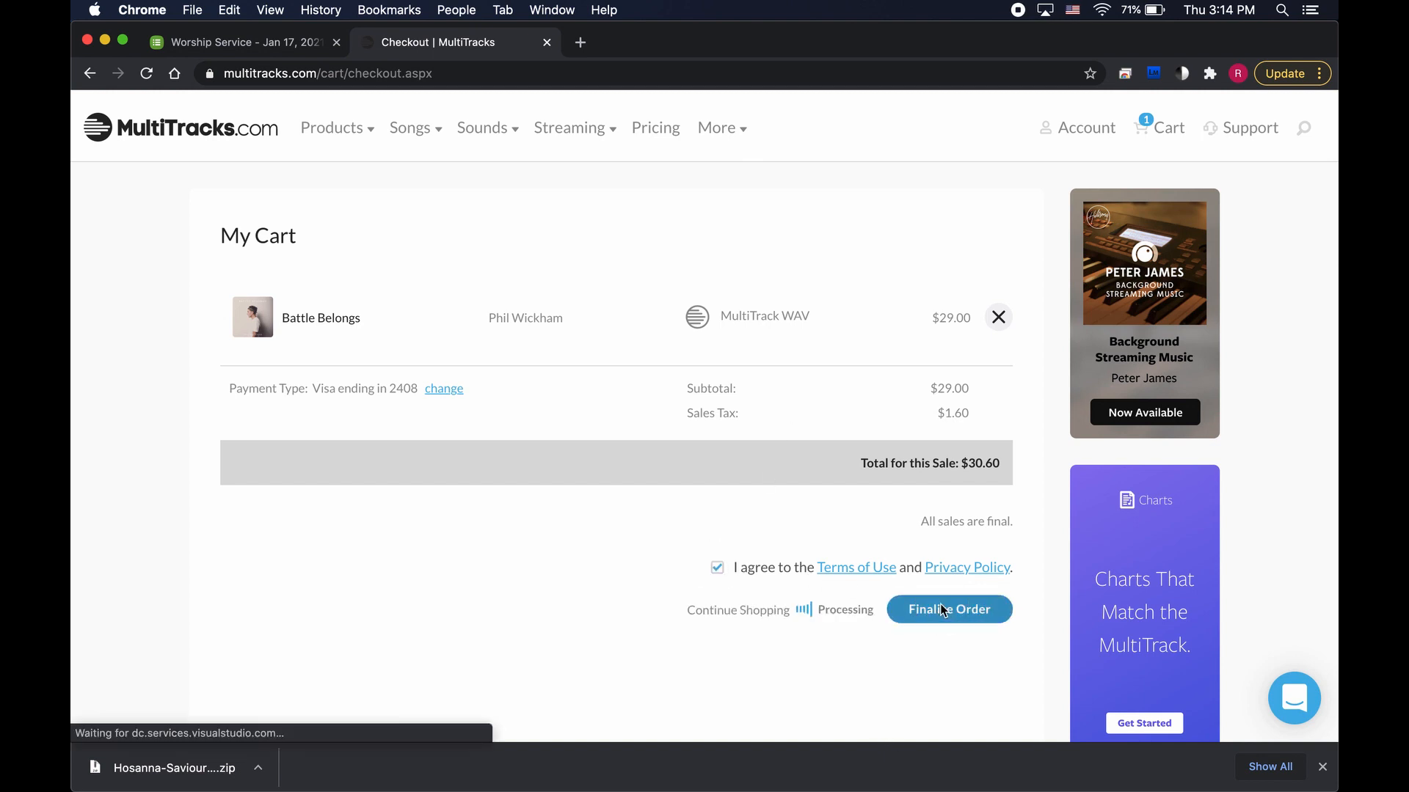
Open the download options for the purchased Battle Belongs MultiTrack and request the WAV Original Db version.
scroll(698, 313, "down", 2)
scroll(702, 311, "down", 2)
scroll(701, 311, "up", 2)
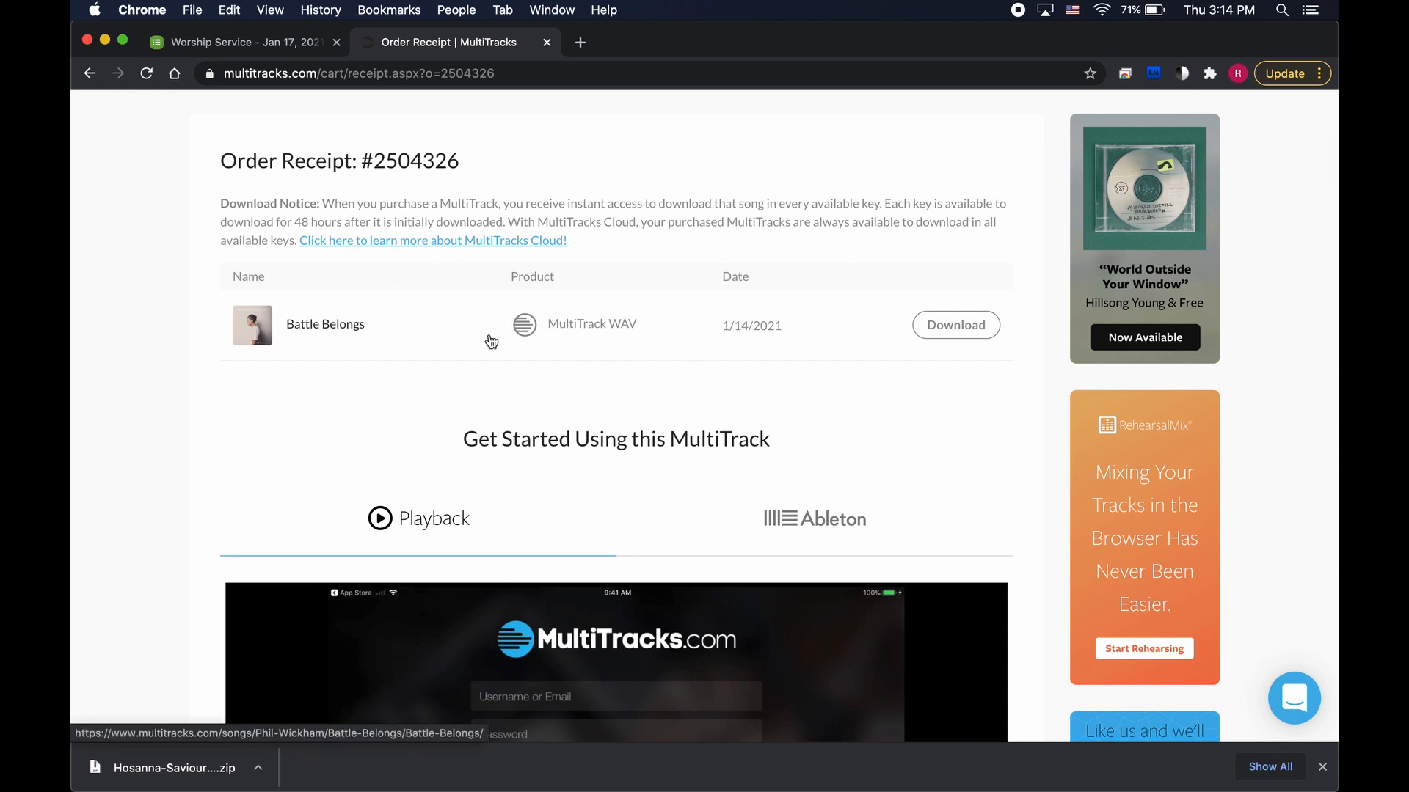
left_click(989, 334)
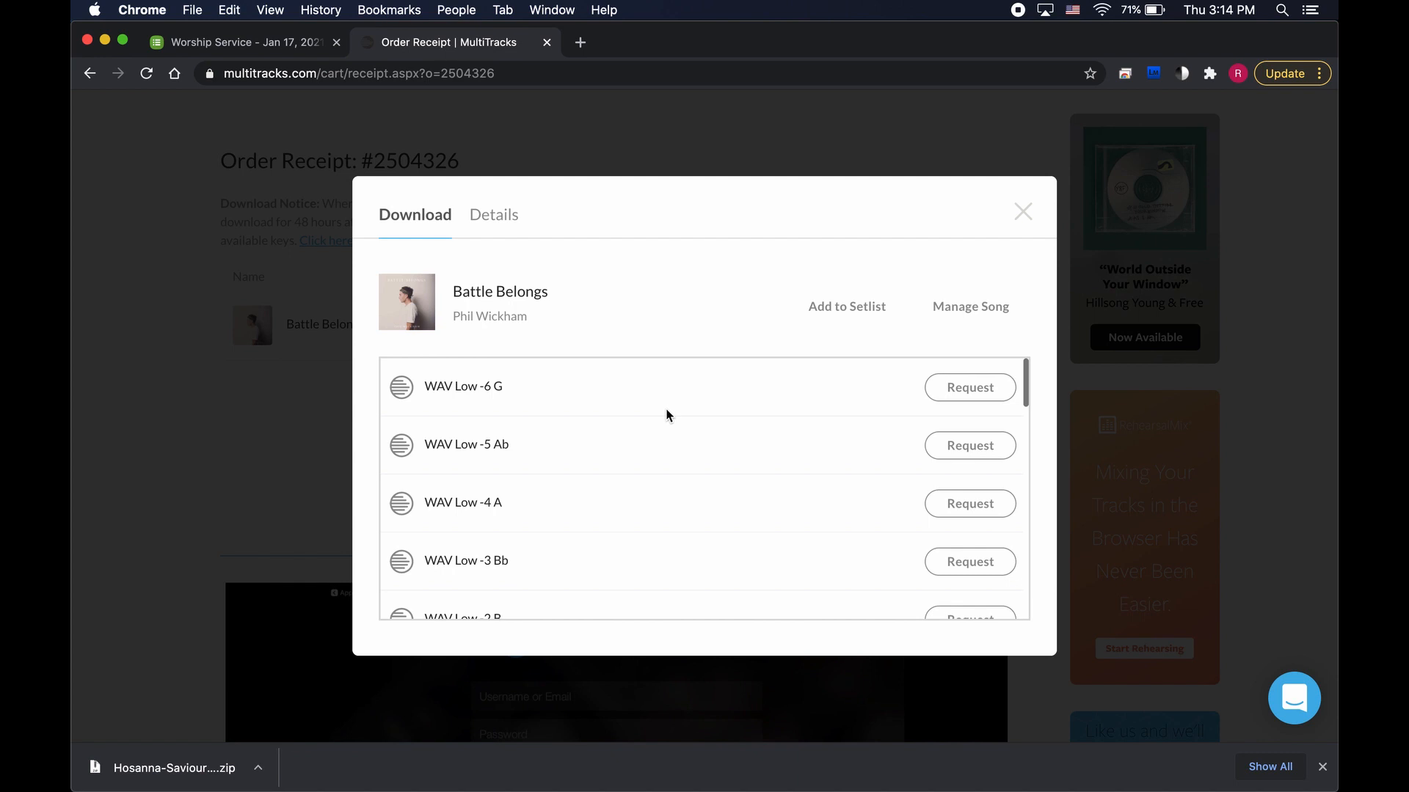
scroll(666, 411, "down", 5)
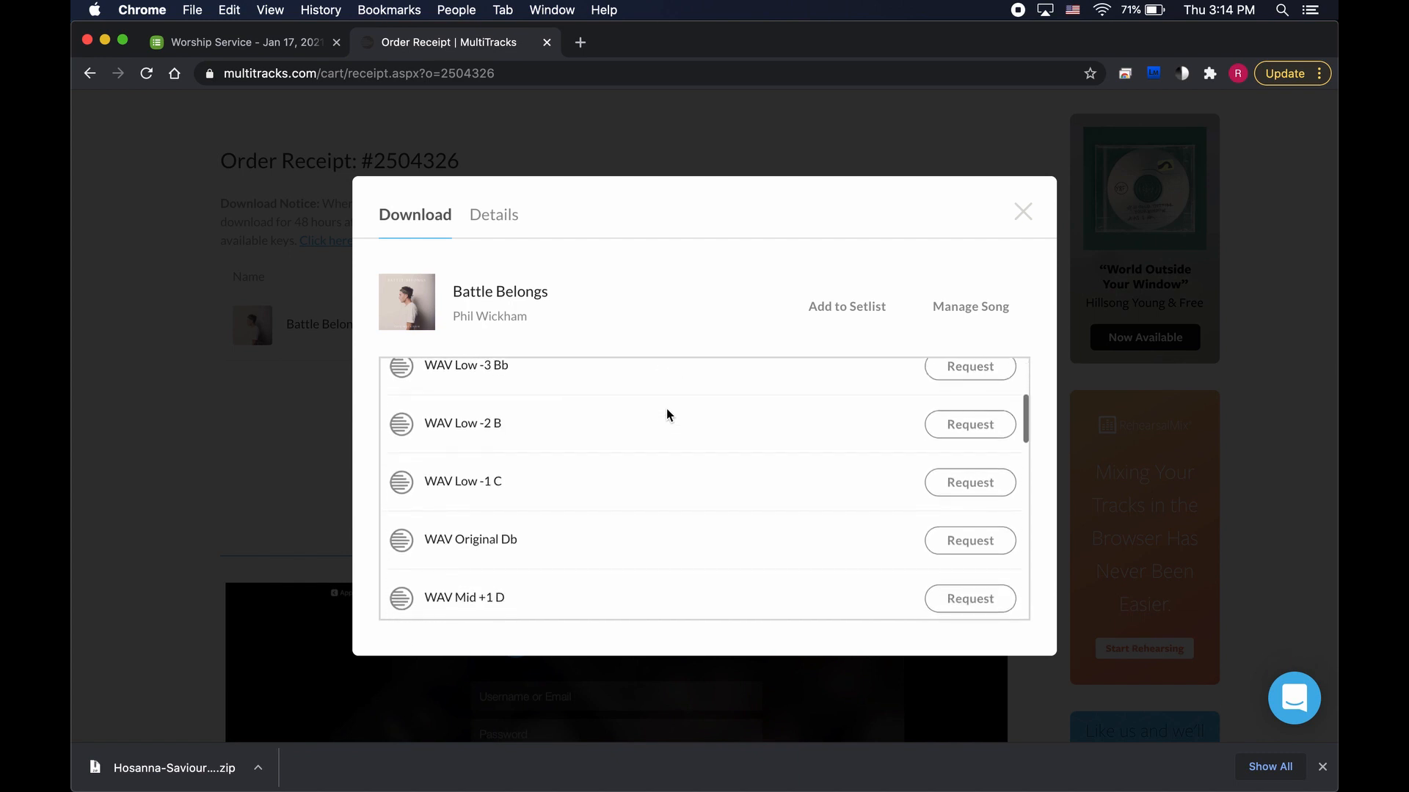
scroll(666, 409, "down", 1)
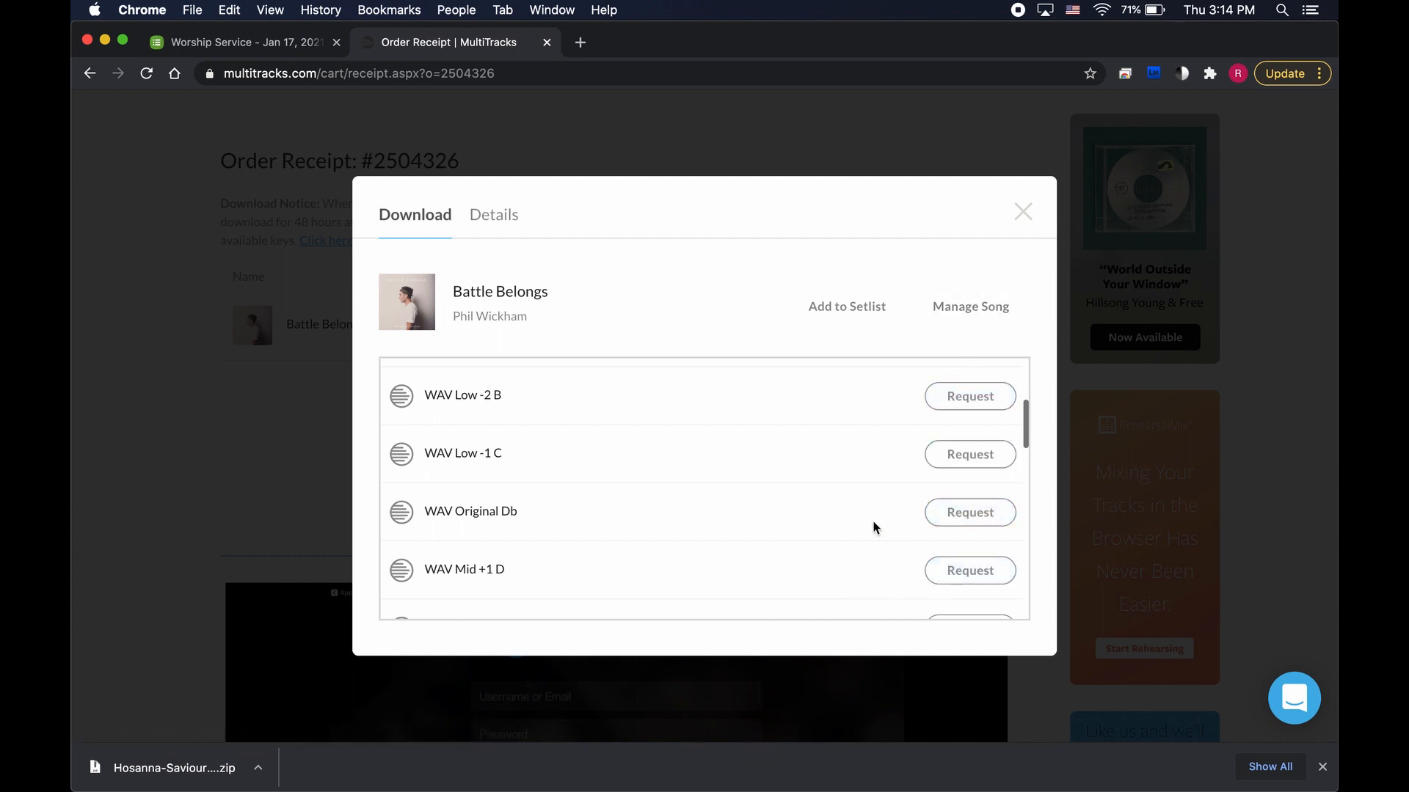
left_click(958, 523)
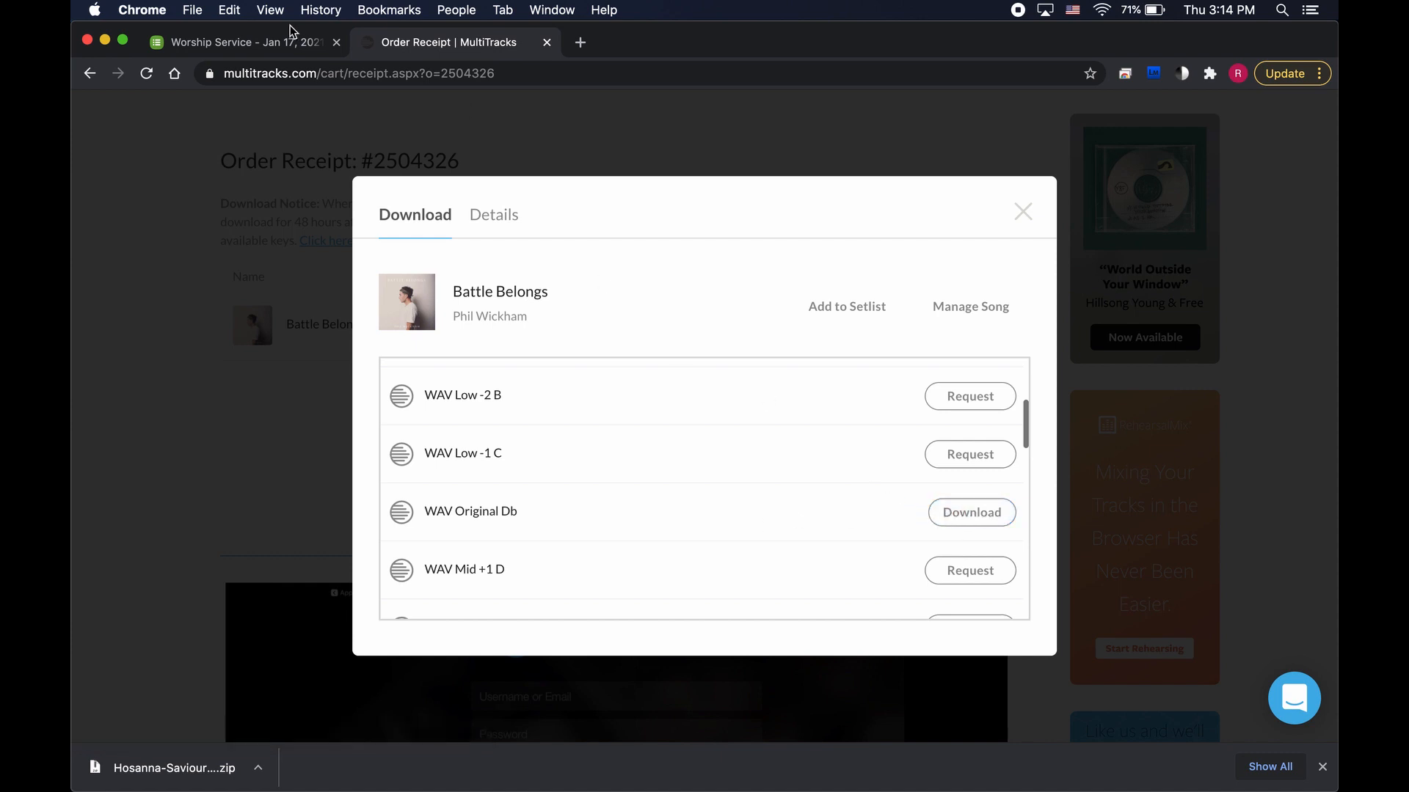
Recheck the song's key in the worship plan, and download the WAV Original Db files of Battle Belongs.
left_click(240, 45)
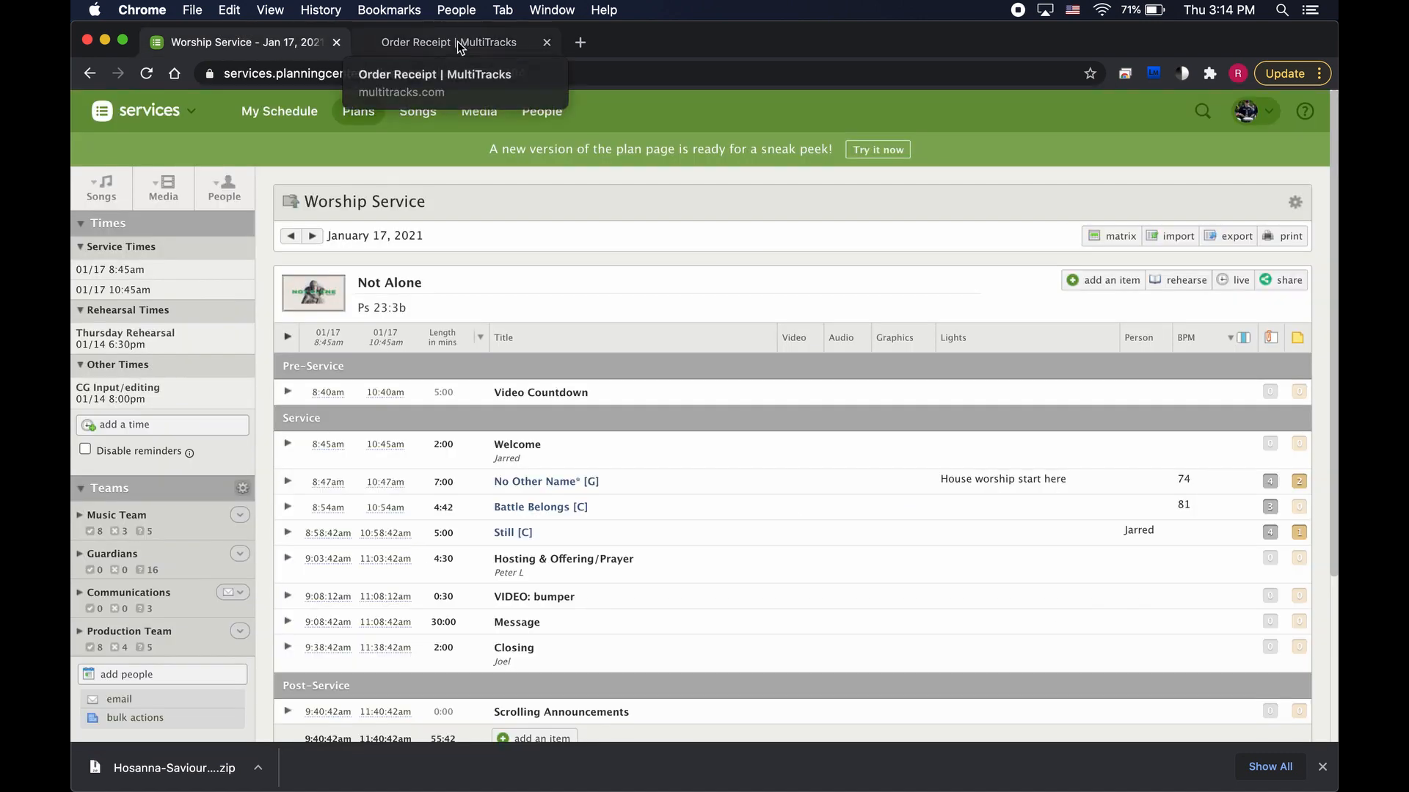
left_click(456, 41)
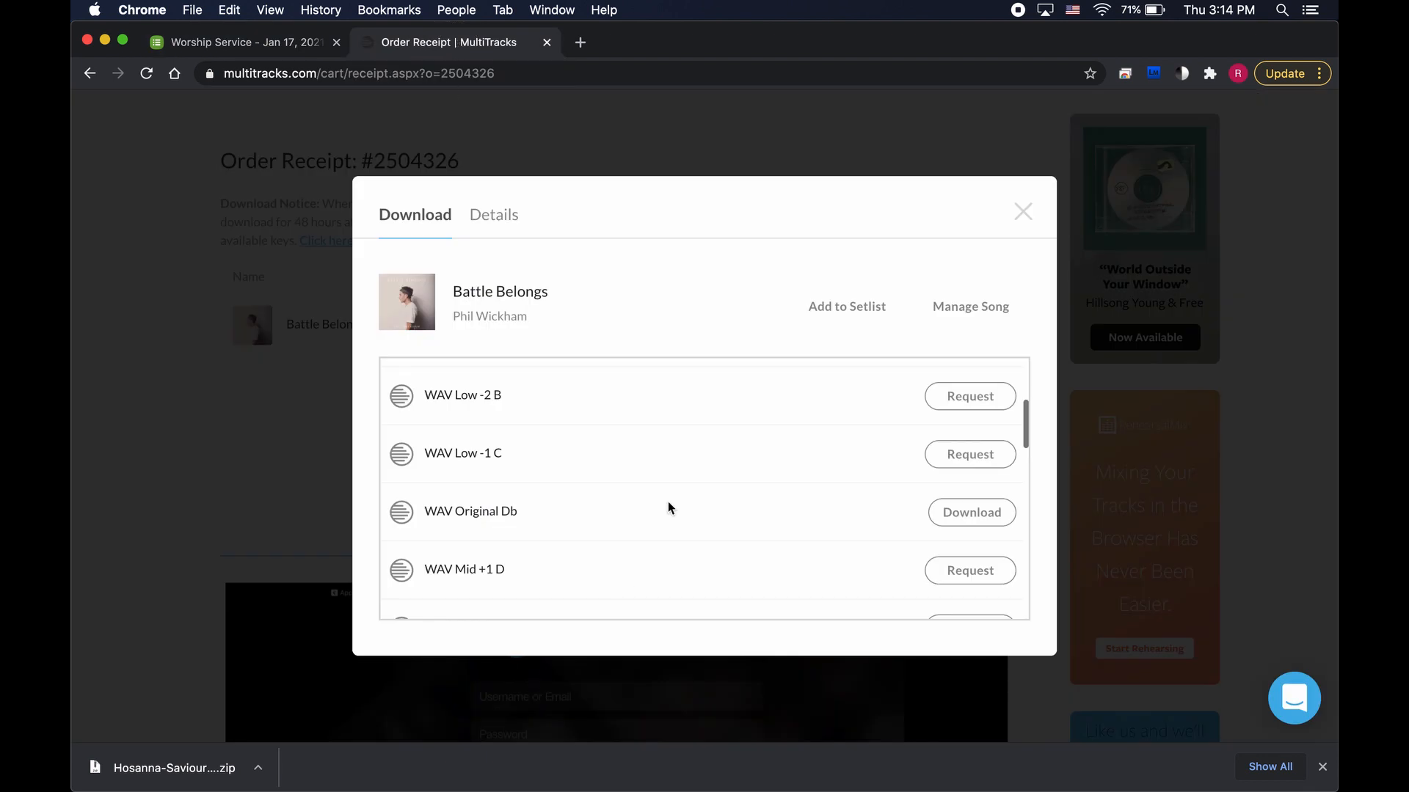
left_click(972, 512)
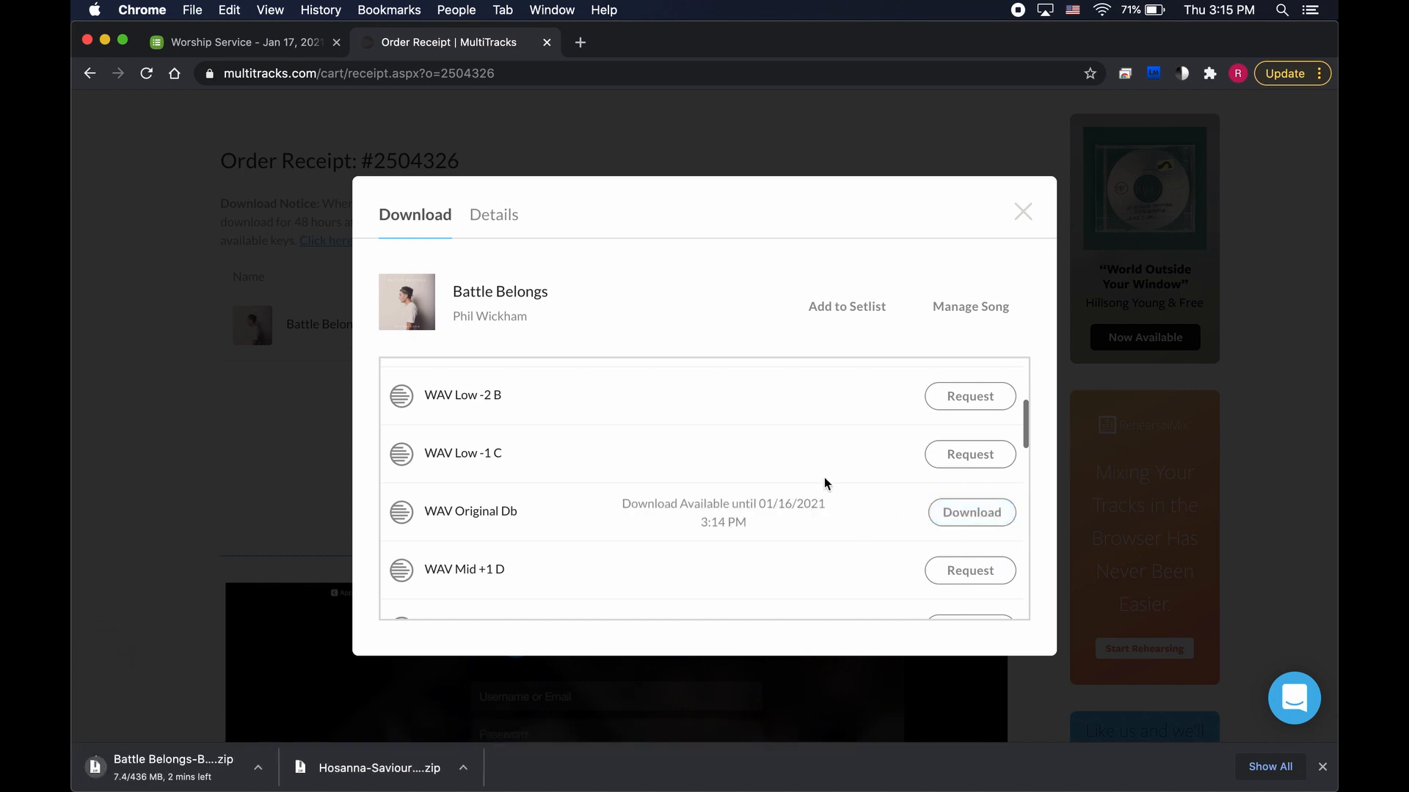
mouse_move(593, 790)
scroll(702, 493, "down", 2)
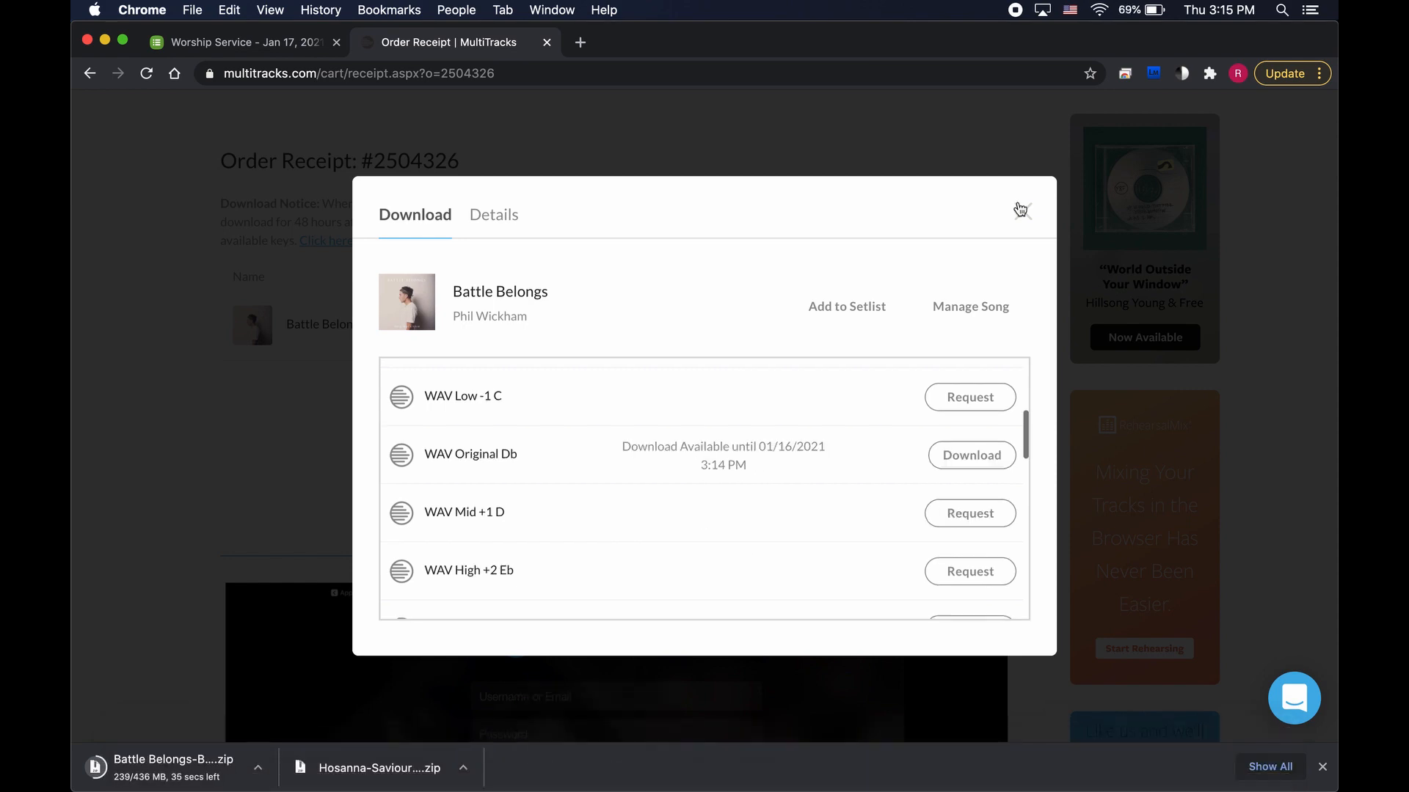
Close the download dialog and order receipt, minimize the browser, and close the Raw Files window to return to the Ableton Live template.
left_click(1022, 212)
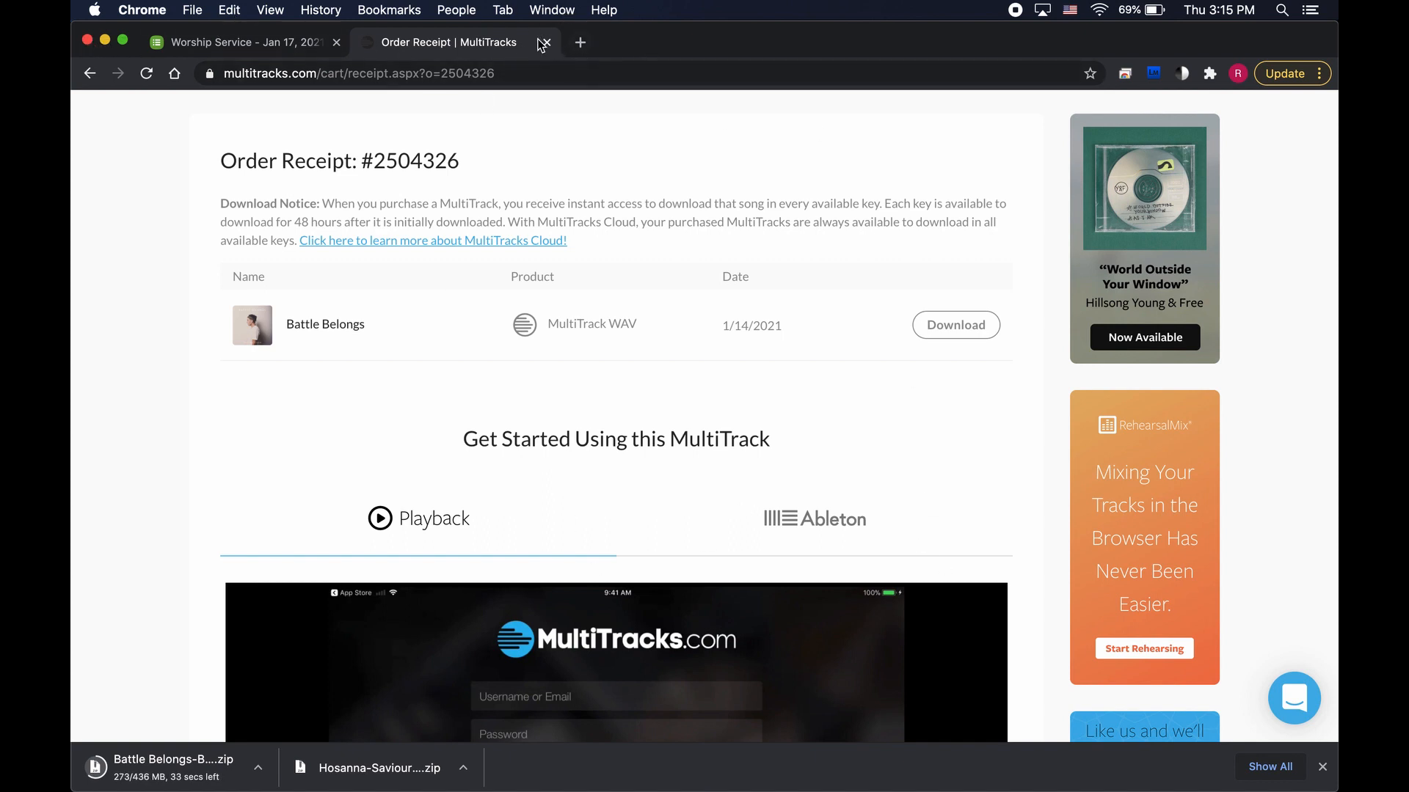
left_click(546, 42)
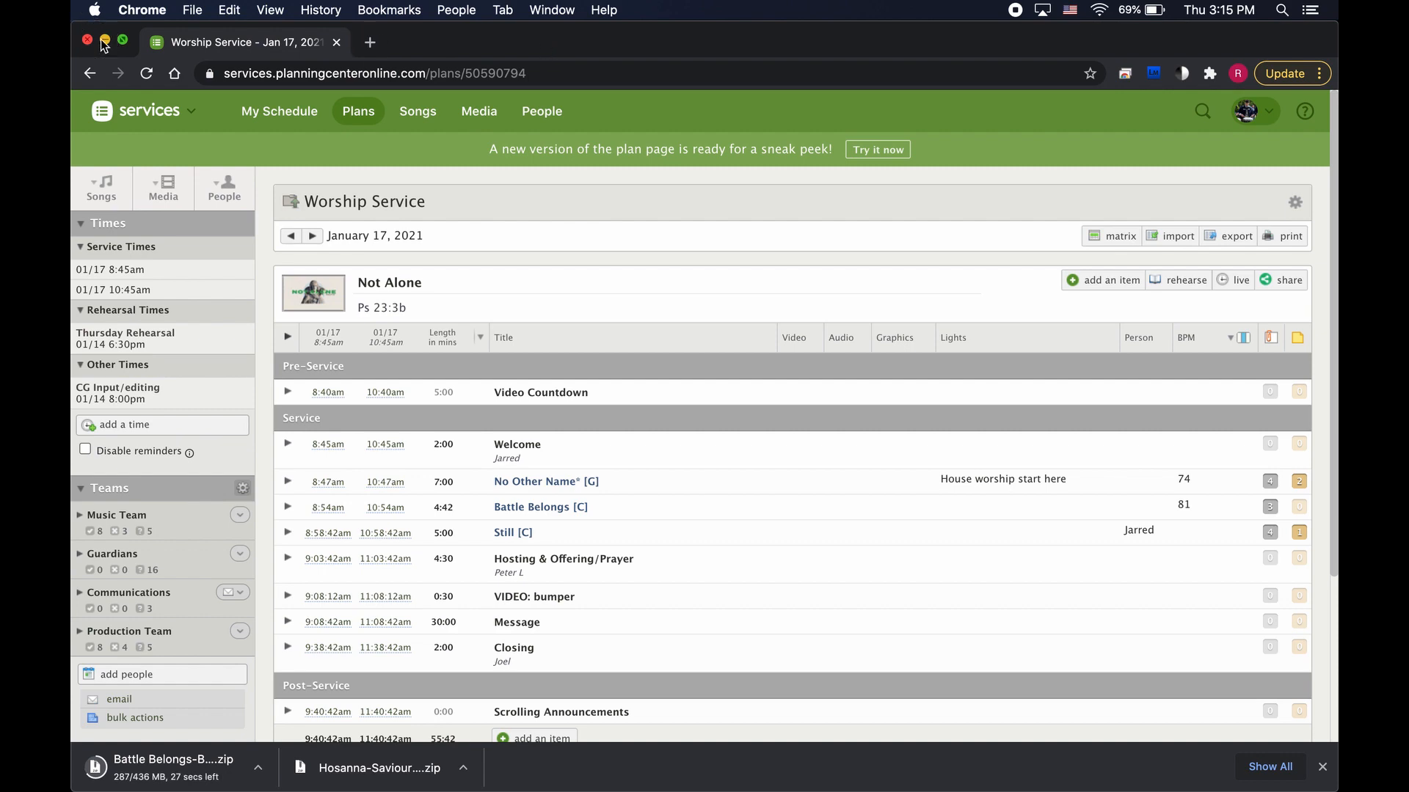
left_click(105, 41)
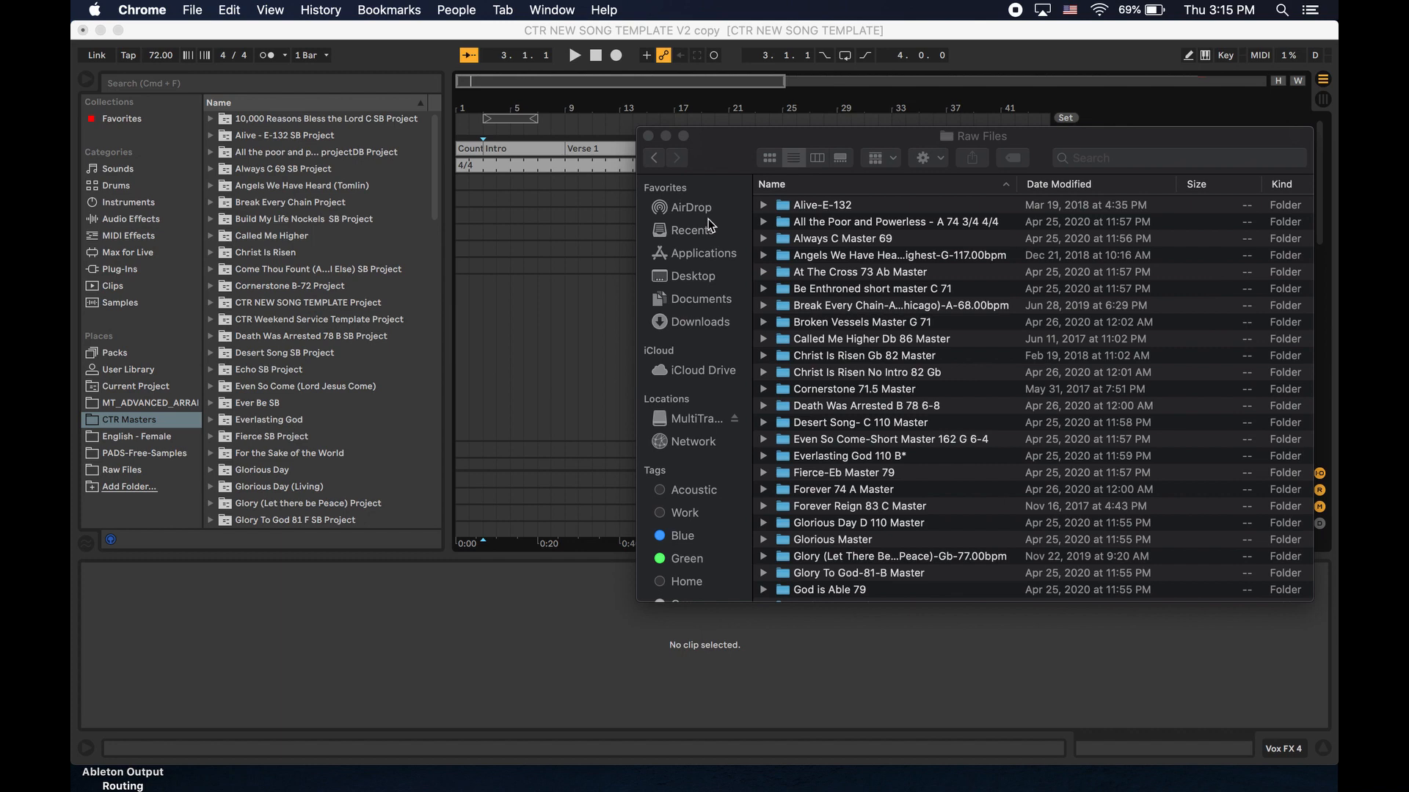
left_click_drag(729, 137, 733, 258)
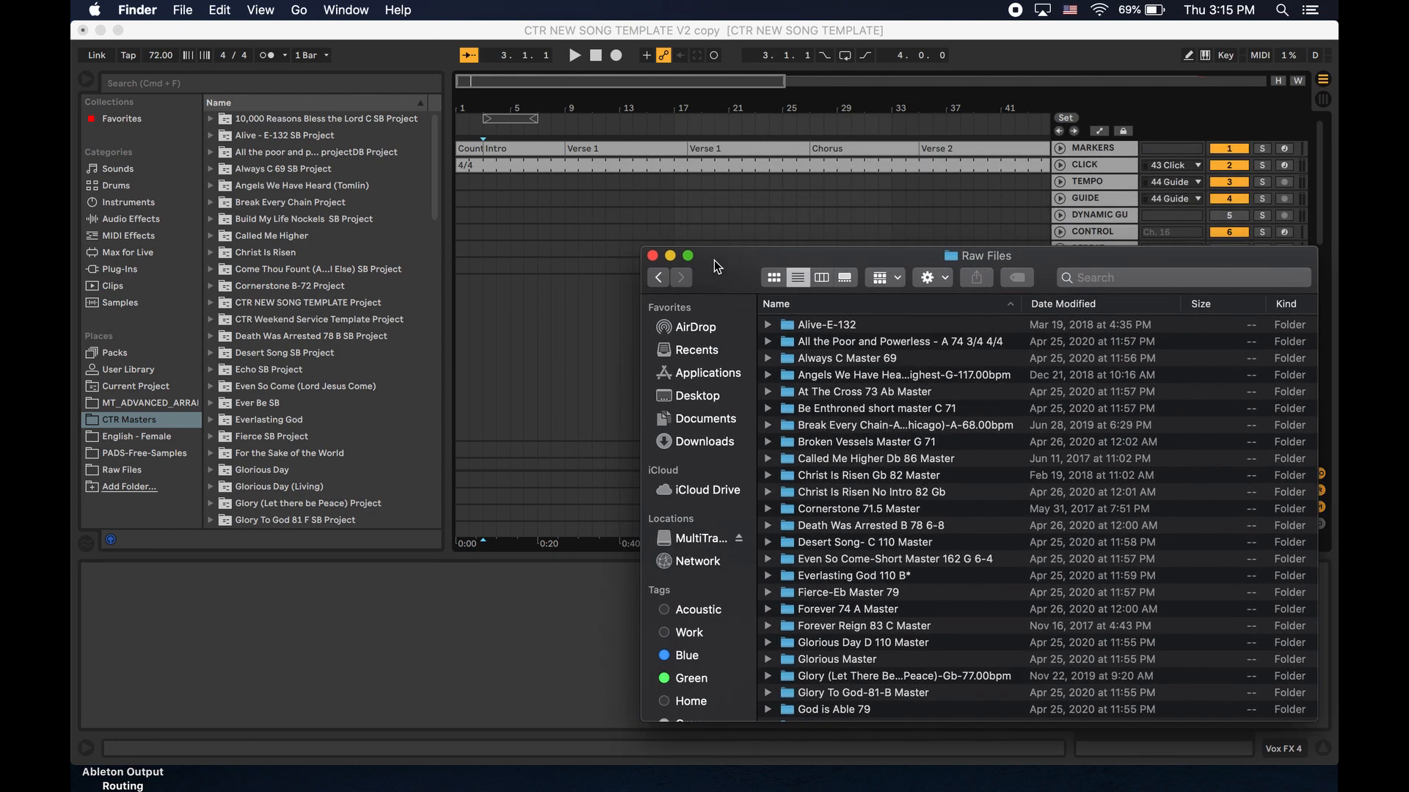
left_click_drag(714, 260, 697, 153)
left_click(635, 149)
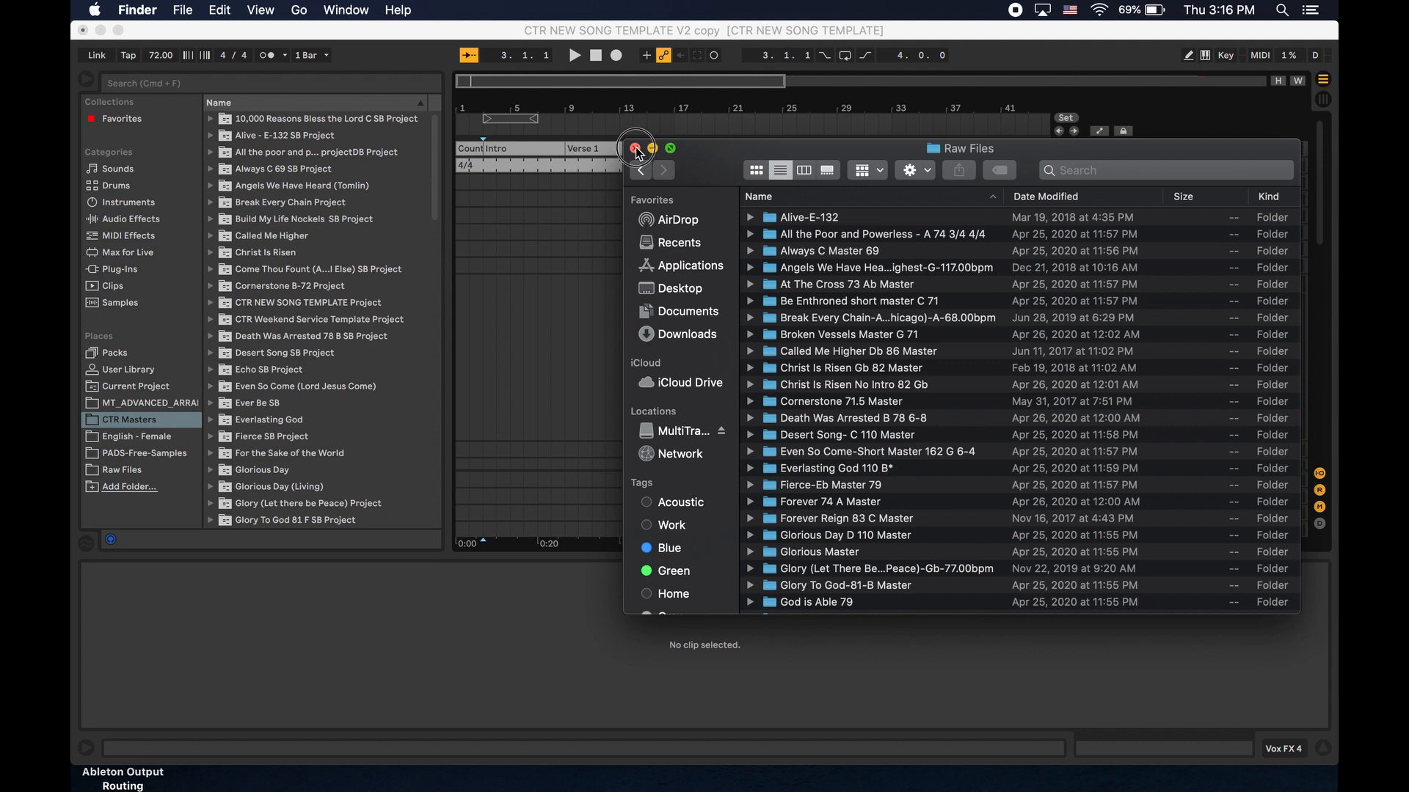
Examine the template's utility tracks, including MARKERS, CLICK, TEMPO, GUIDE and CONTROL, and what each contains.
scroll(768, 325, "down", 5)
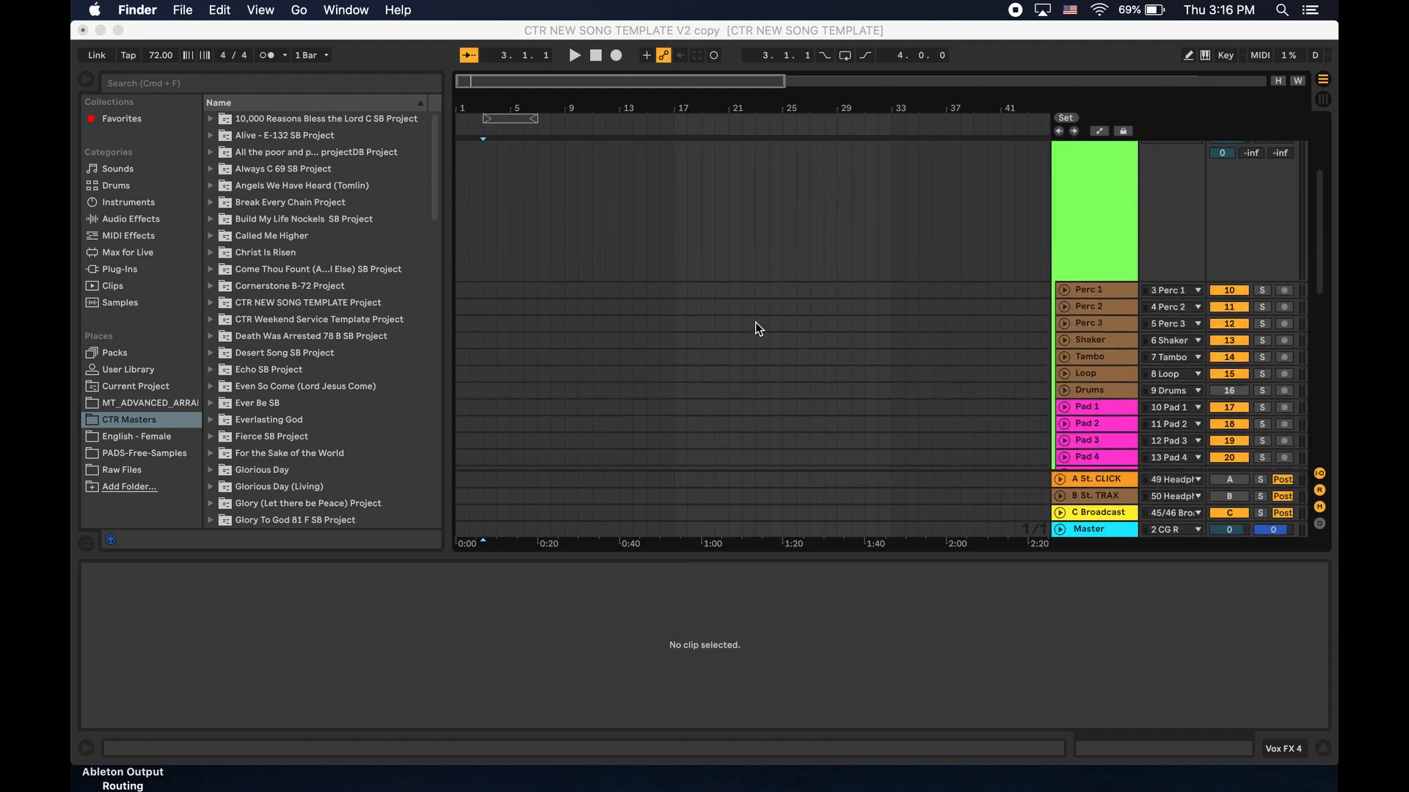
scroll(754, 323, "up", 5)
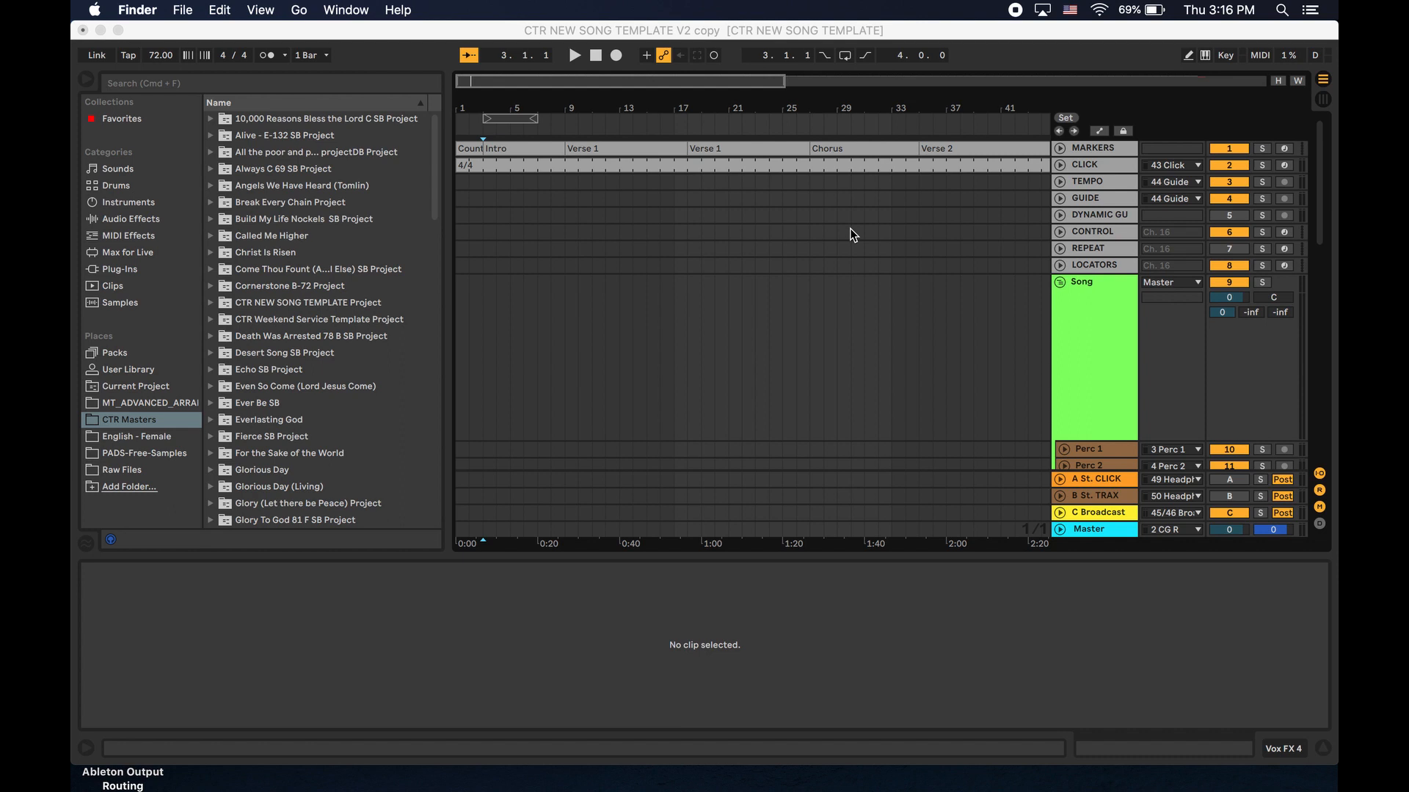
mouse_move(623, 787)
left_click(1093, 151)
left_click(1093, 151)
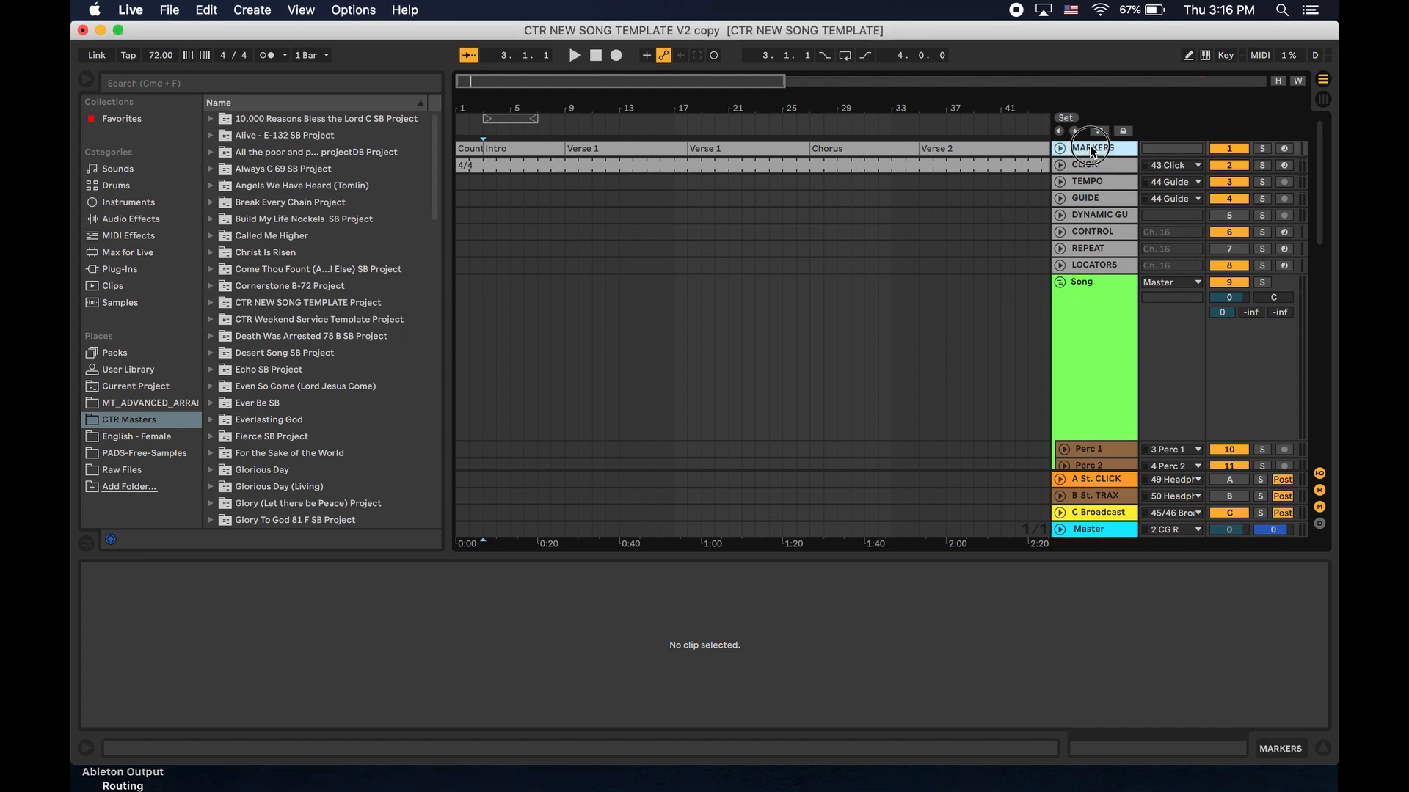
left_click(821, 147)
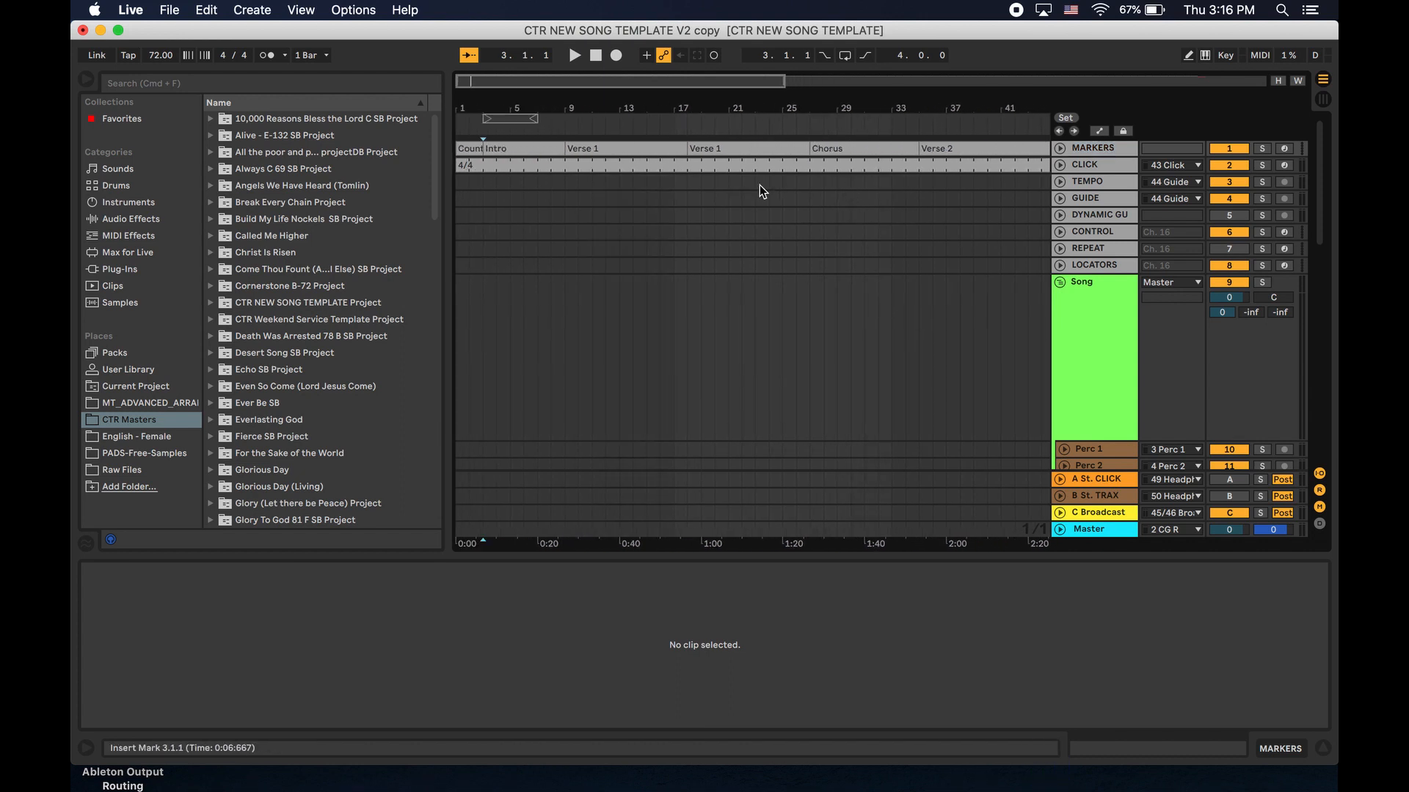
left_click(1098, 167)
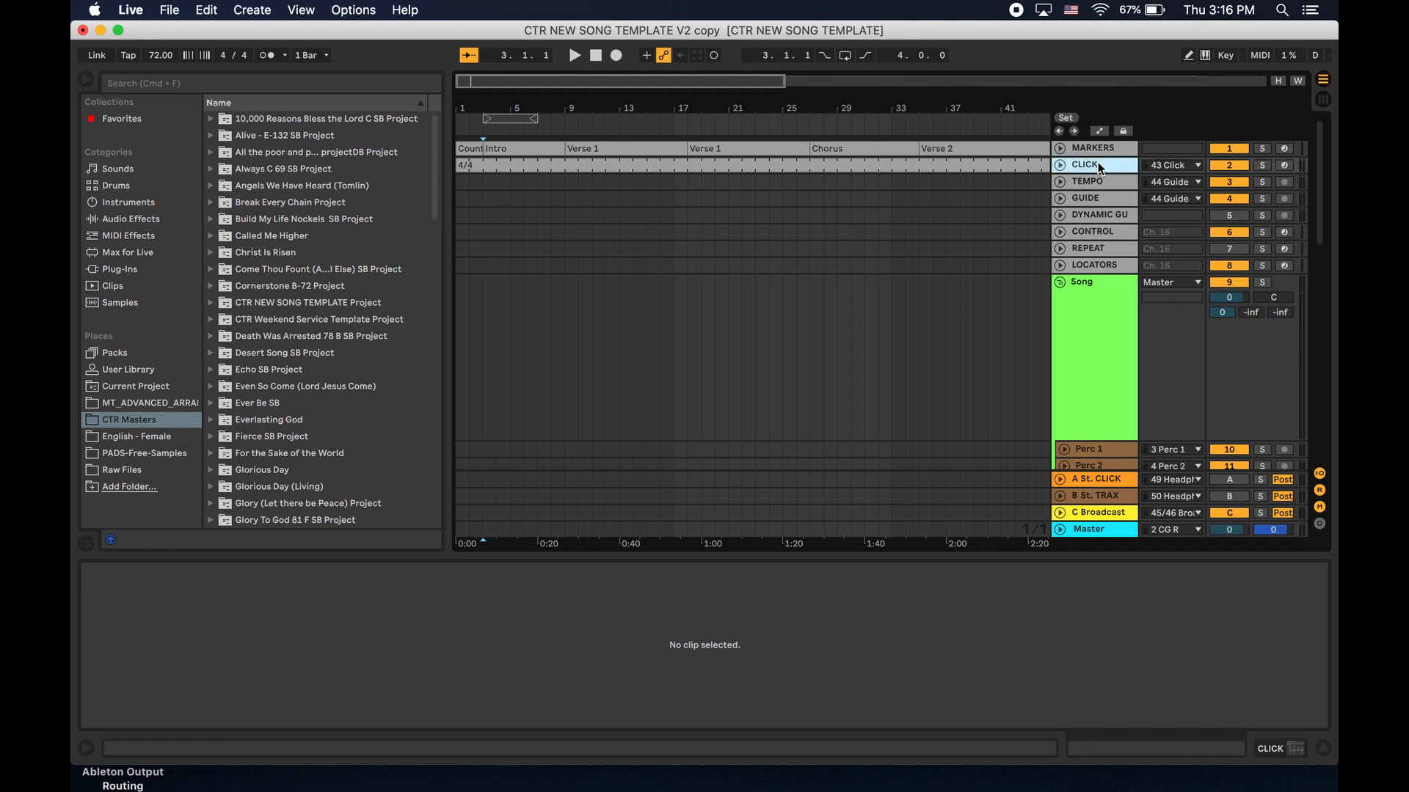
left_click(1092, 181)
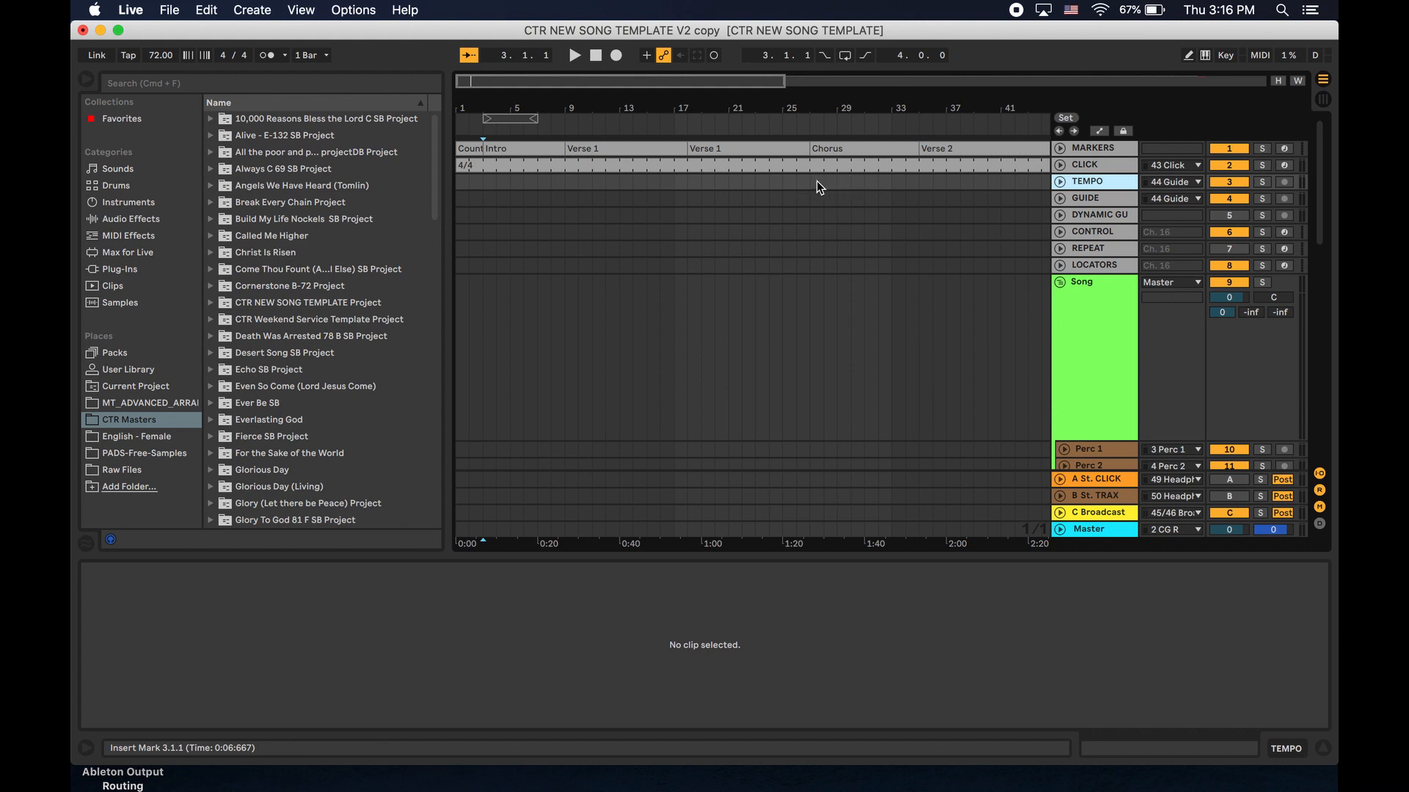
left_click(1097, 200)
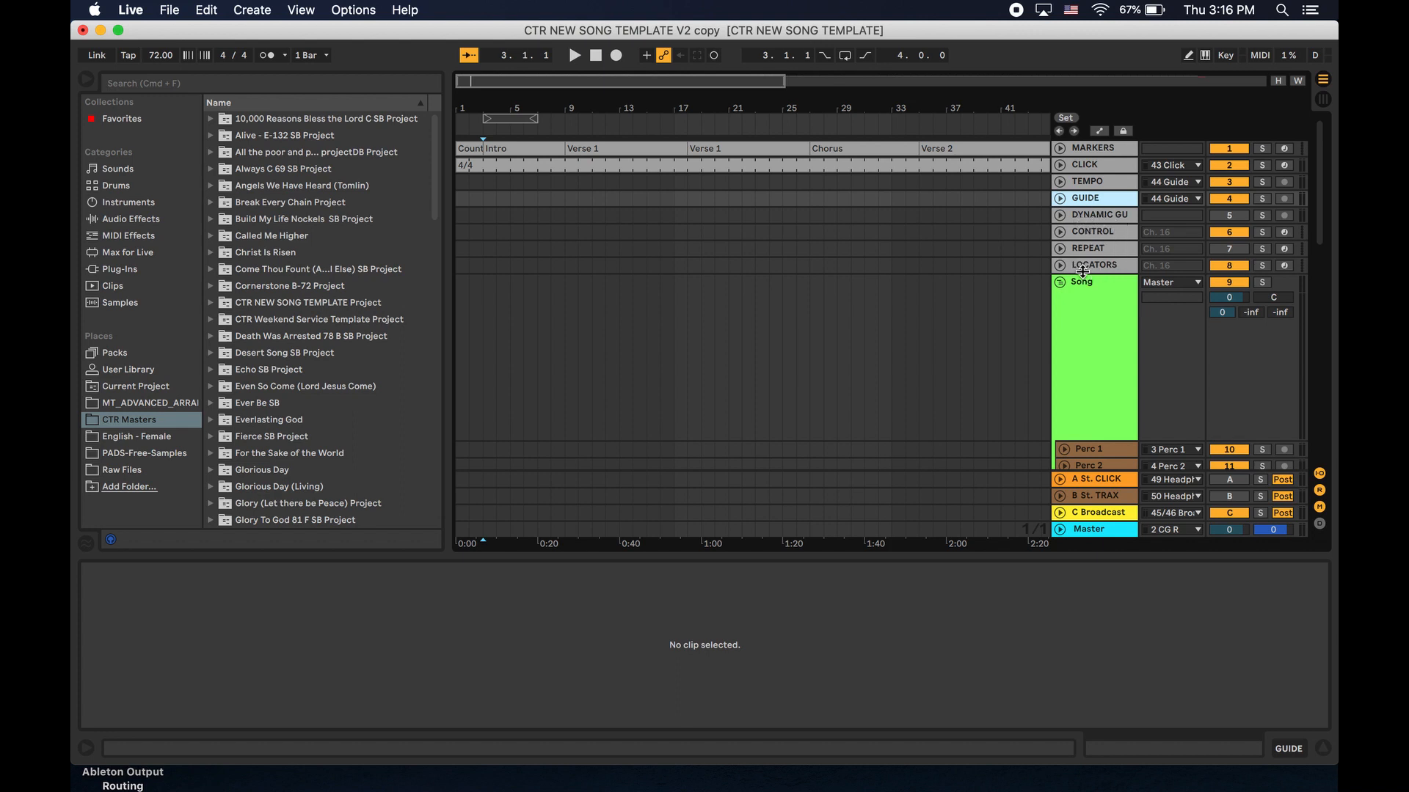
left_click(1076, 233)
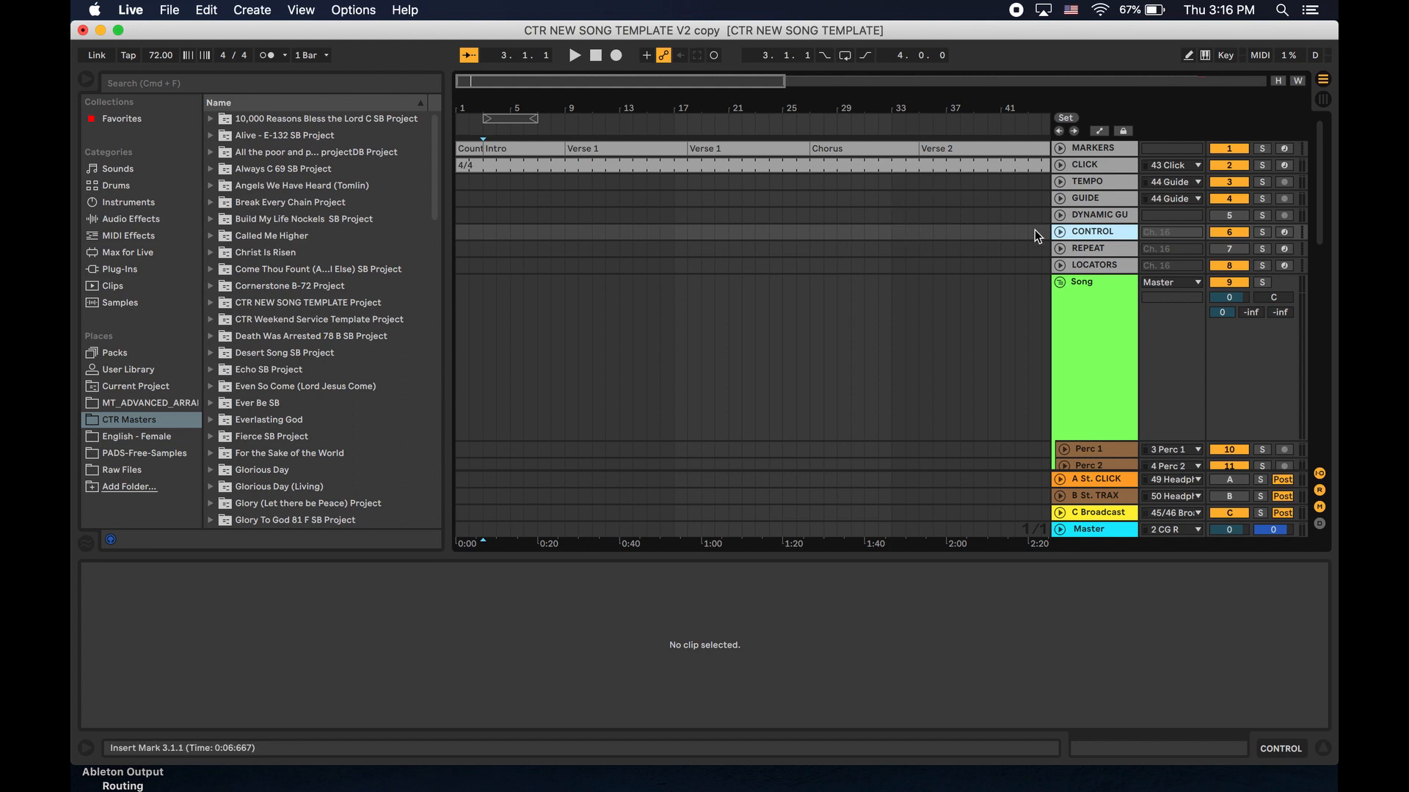
Rename the Song group track as Battle Belongs.
scroll(1087, 273, "down", 3)
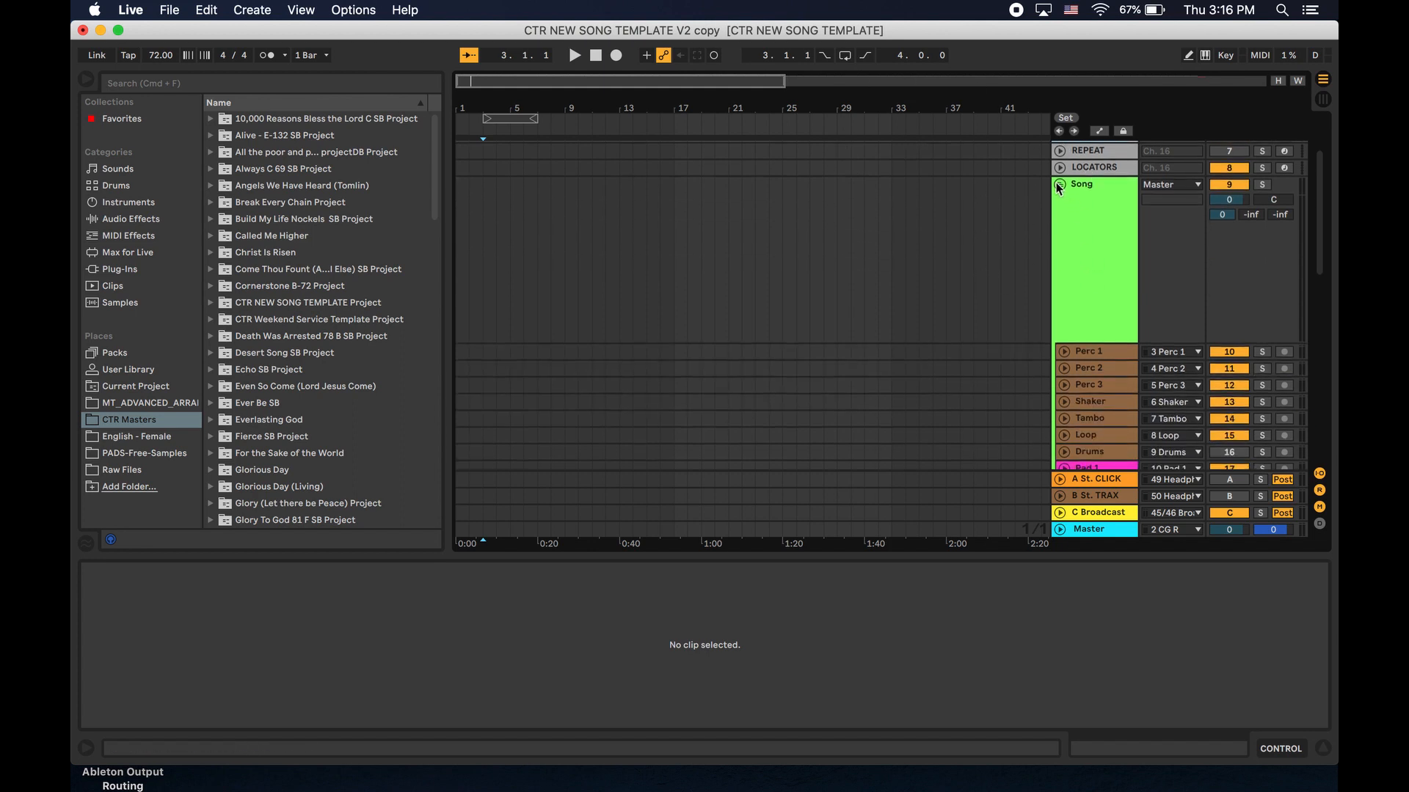
left_click(1092, 185)
key("super+r")
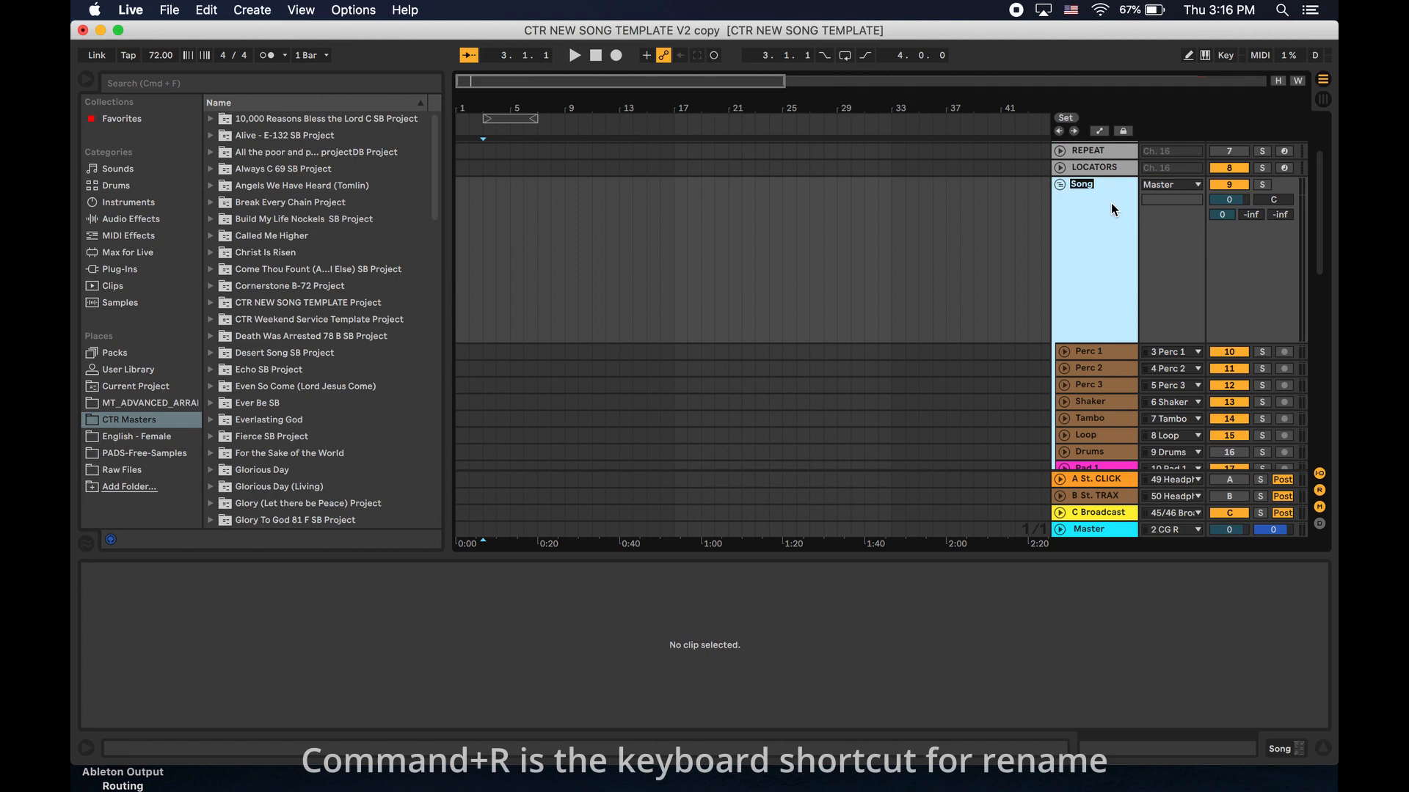
type("Bat")
key("Return")
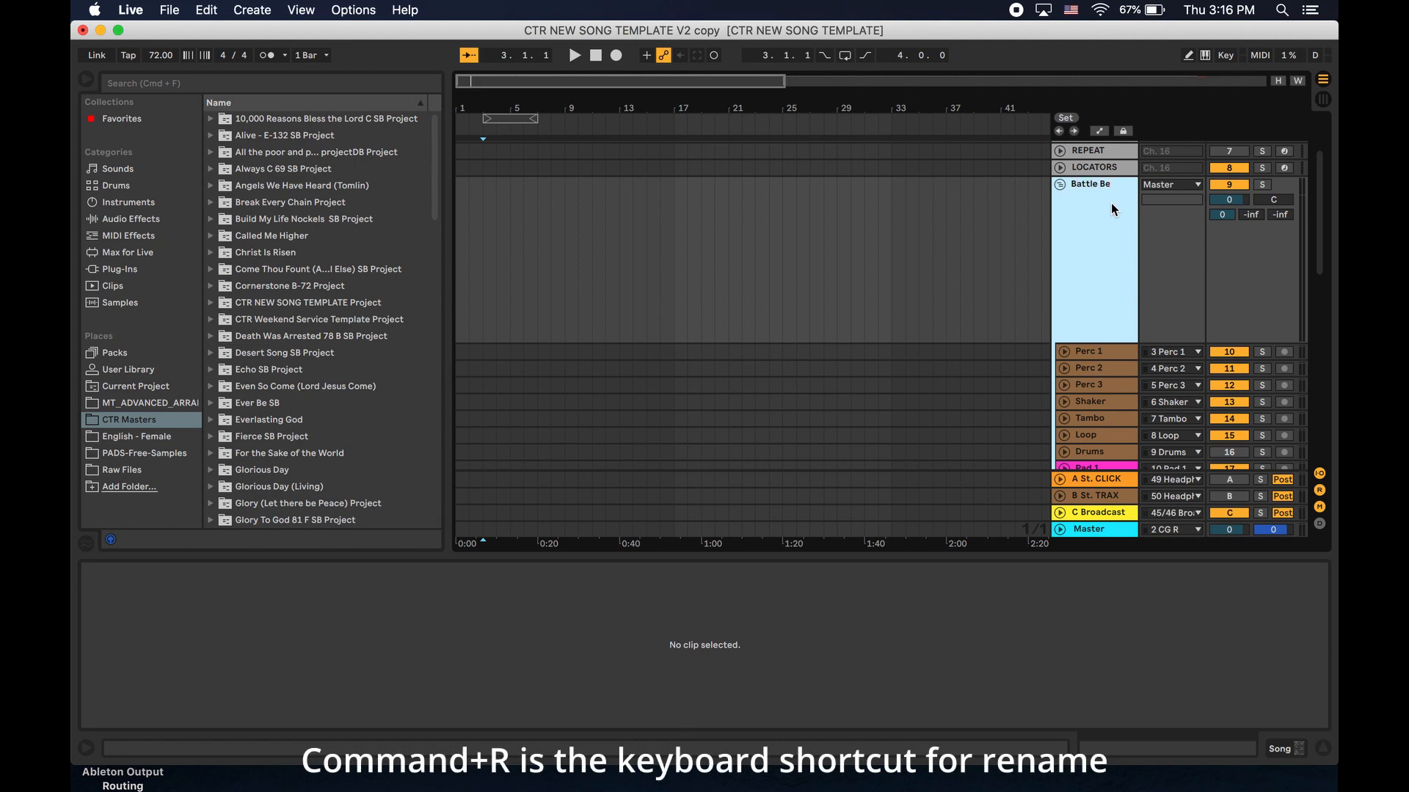
type("tle Belongs")
key("Return")
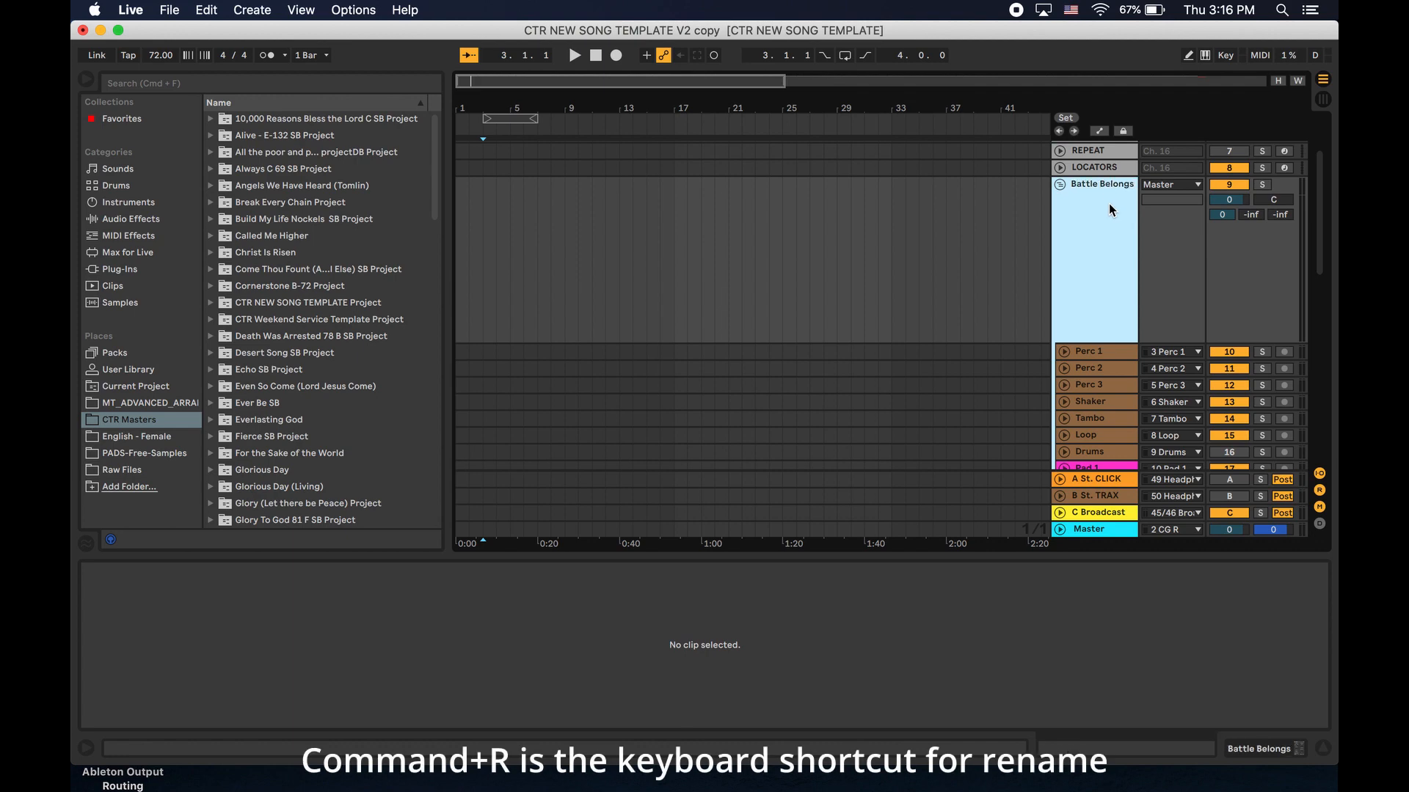
Examine the instrument tracks in the Battle Belongs group, from percussion and pads to the vocal FX tracks, and their output routing.
scroll(1106, 224, "down", 15)
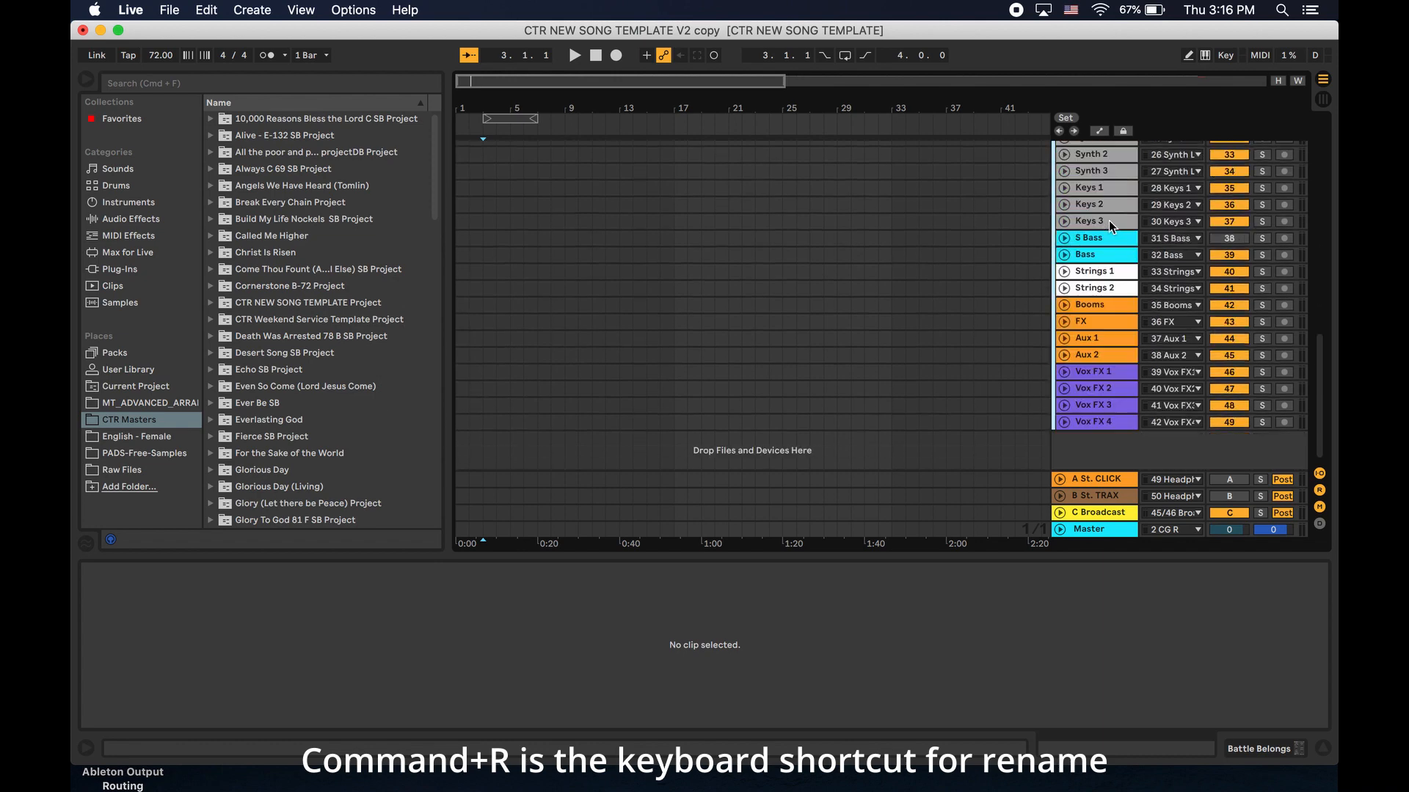
scroll(1100, 294, "up", 15)
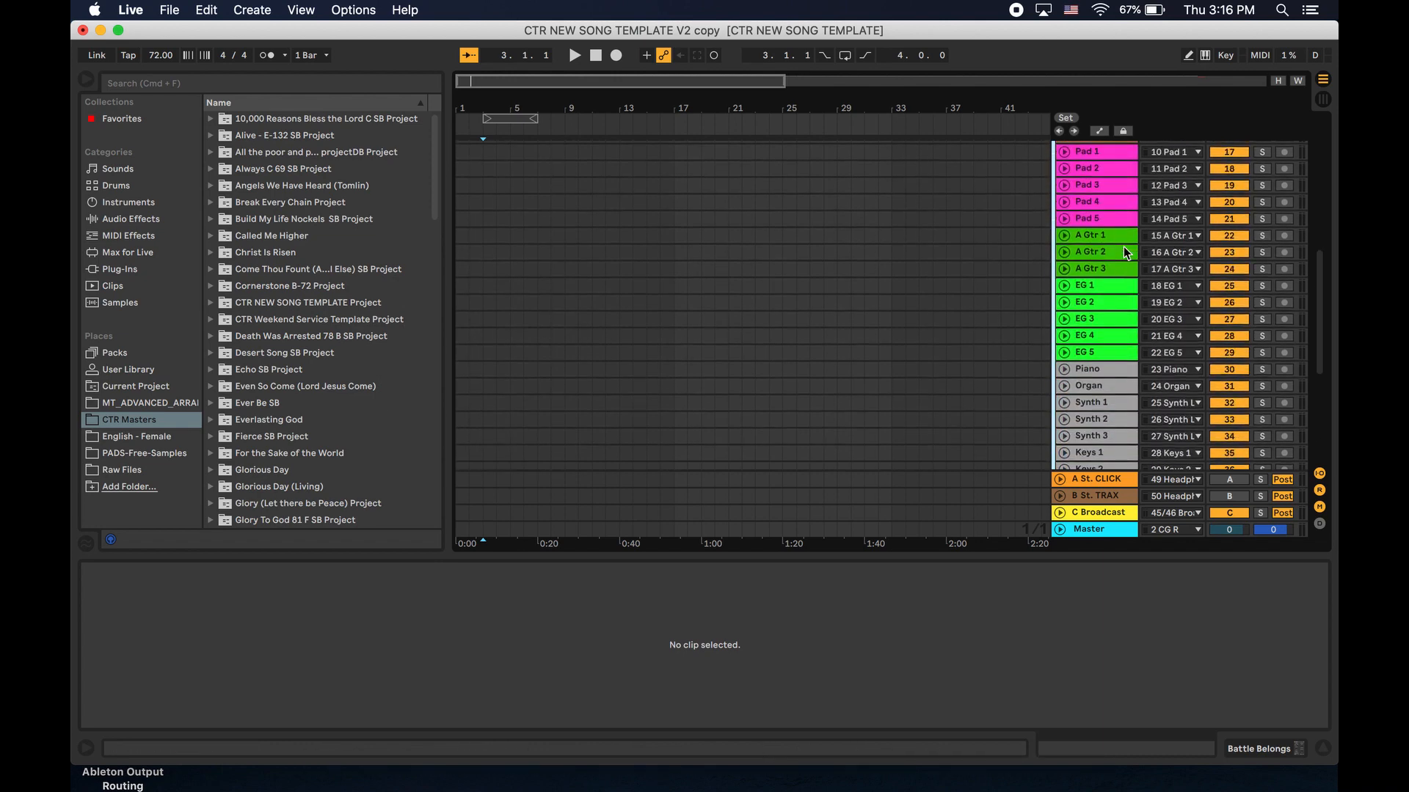
scroll(1120, 253, "down", 15)
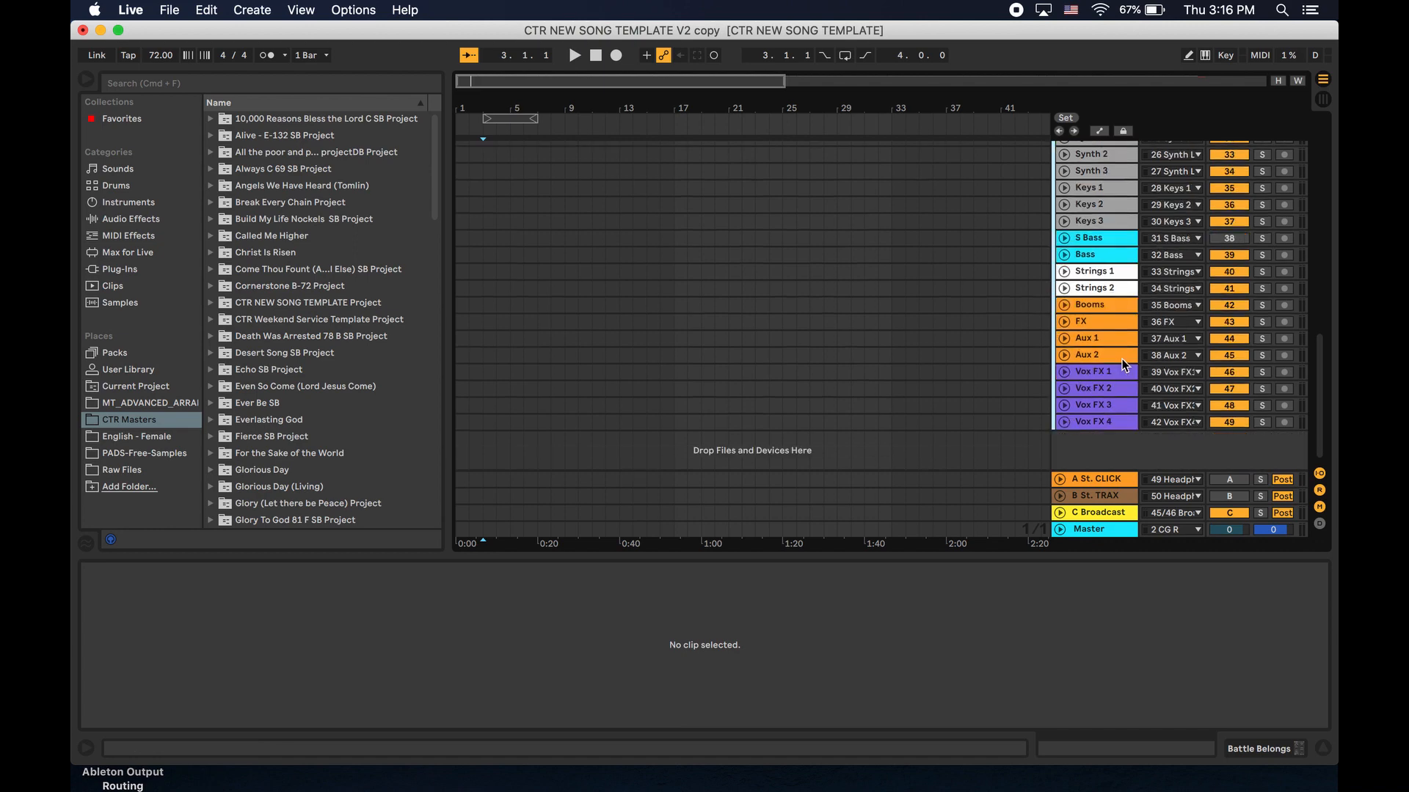
scroll(1098, 349, "down", 1)
scroll(1098, 349, "up", 10)
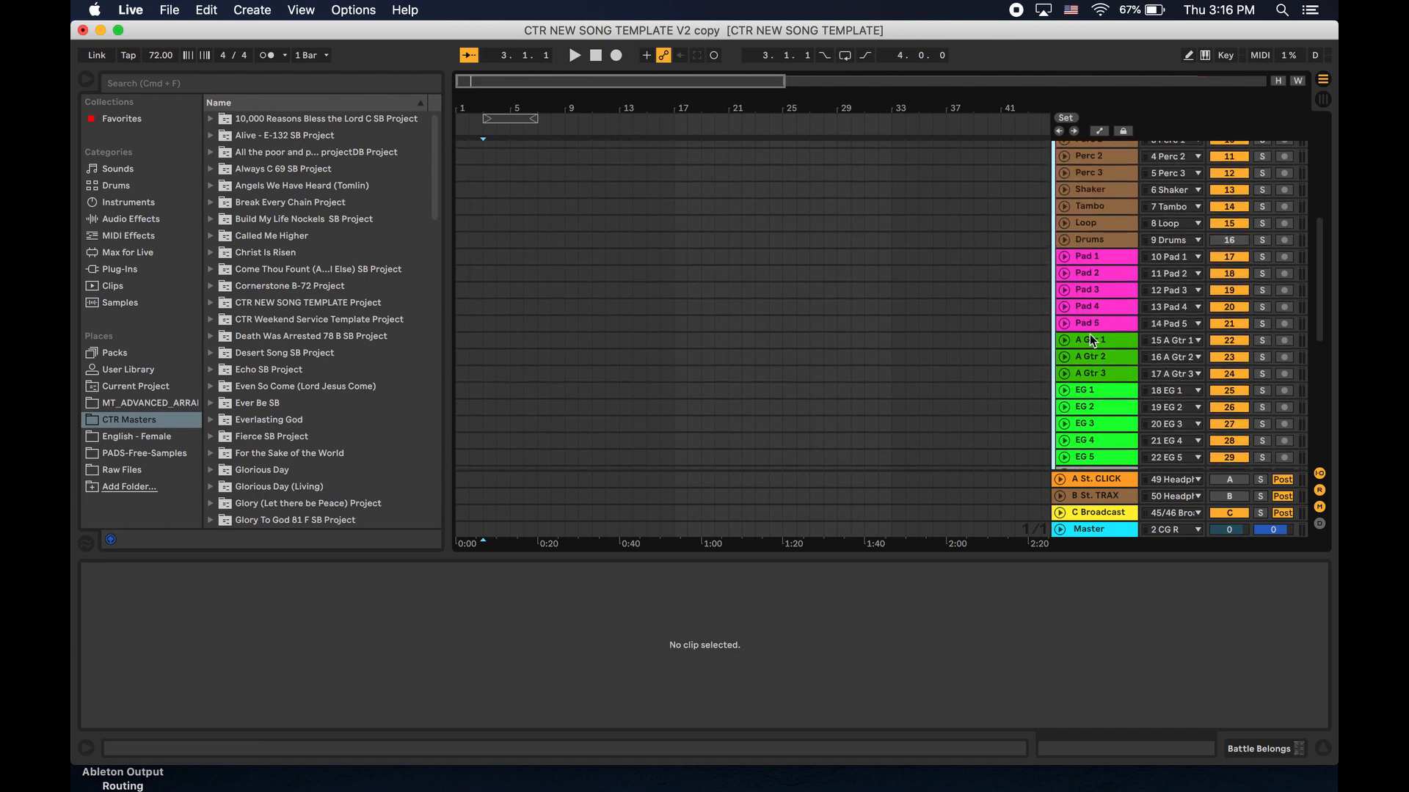
scroll(1092, 333, "down", 10)
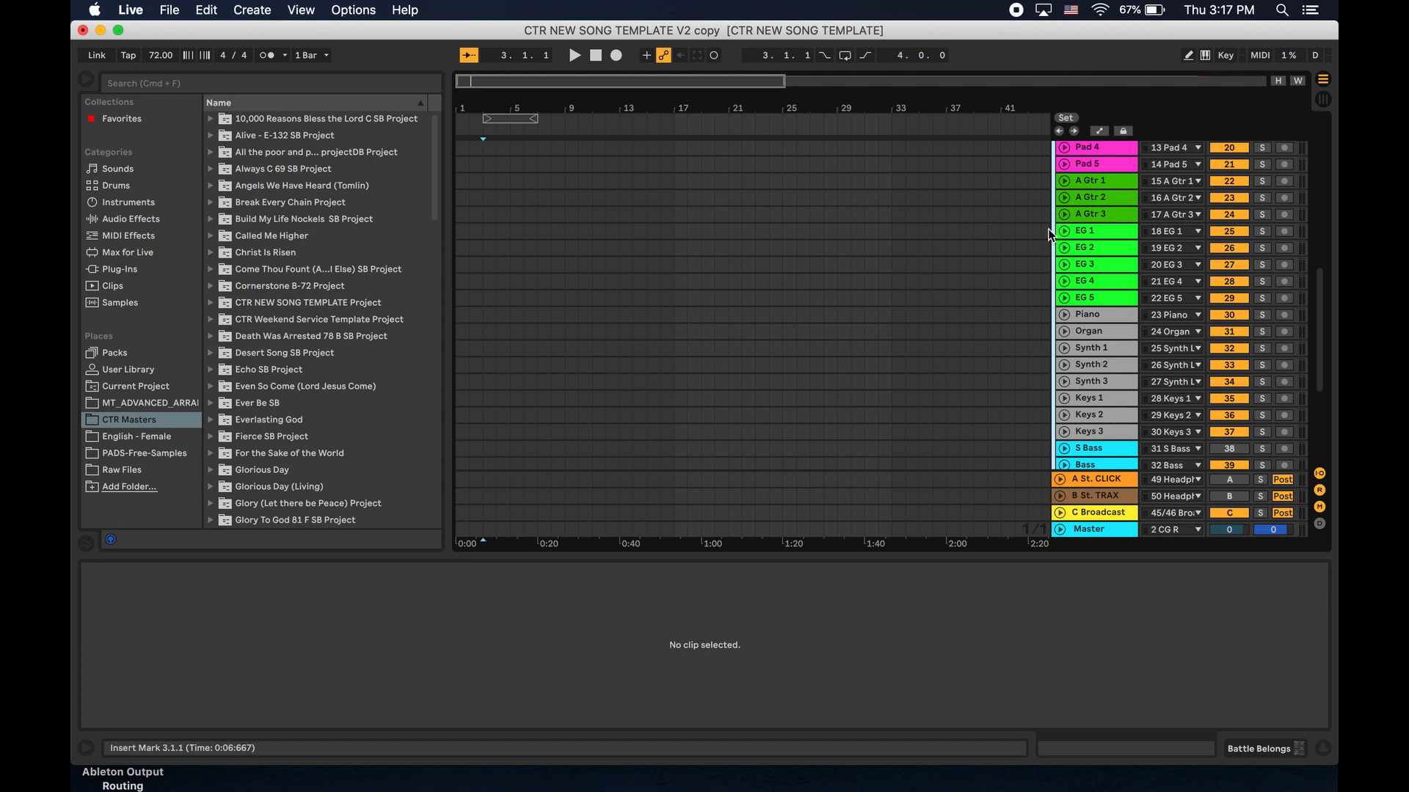
scroll(988, 240, "up", 2)
scroll(987, 241, "up", 1)
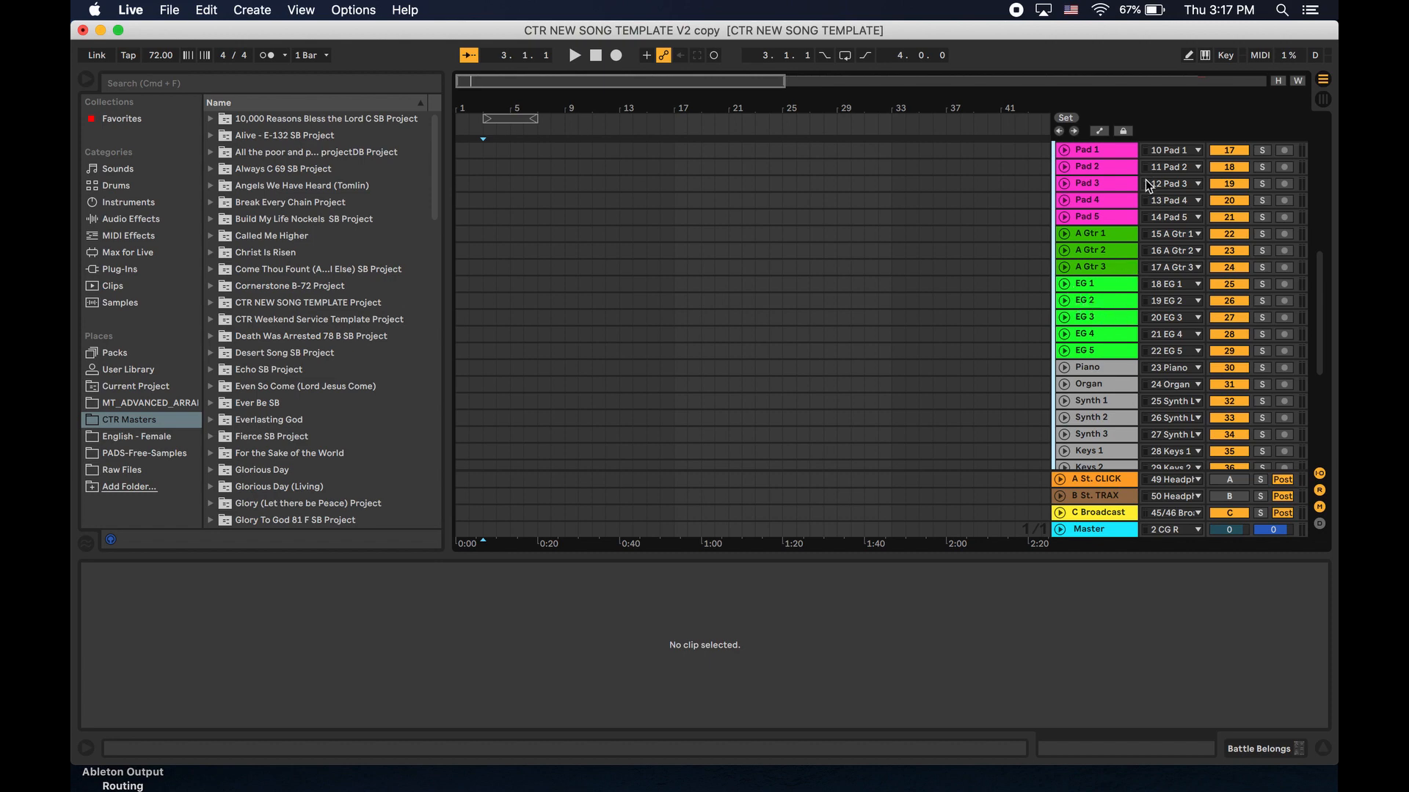
scroll(851, 416, "down", 8)
scroll(852, 416, "up", 8)
scroll(854, 418, "down", 8)
scroll(913, 401, "up", 2)
Unzip the Battle Belongs archive in Downloads and put the extracted folder into Raw Files on the MultiTracks drive.
mouse_move(789, 779)
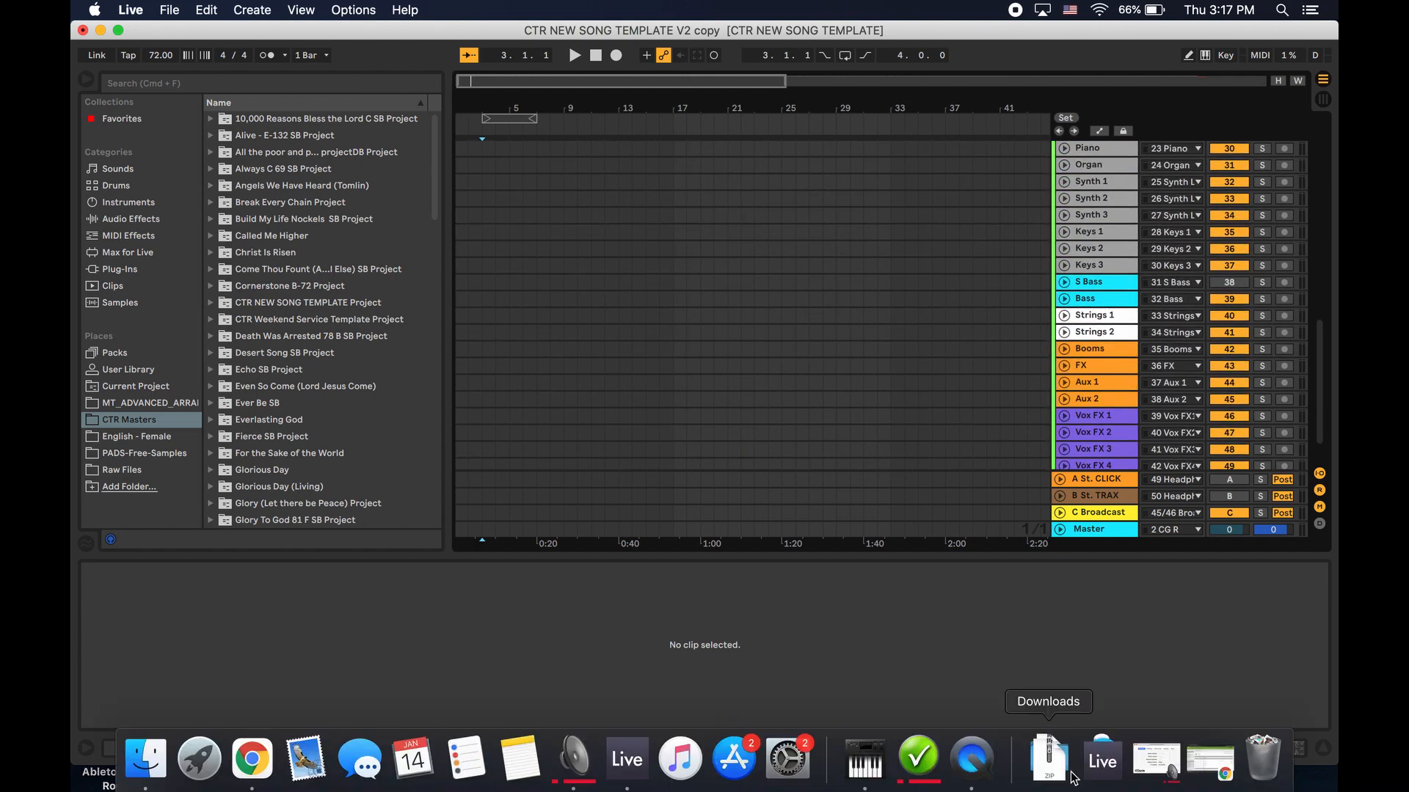
left_click(1057, 769)
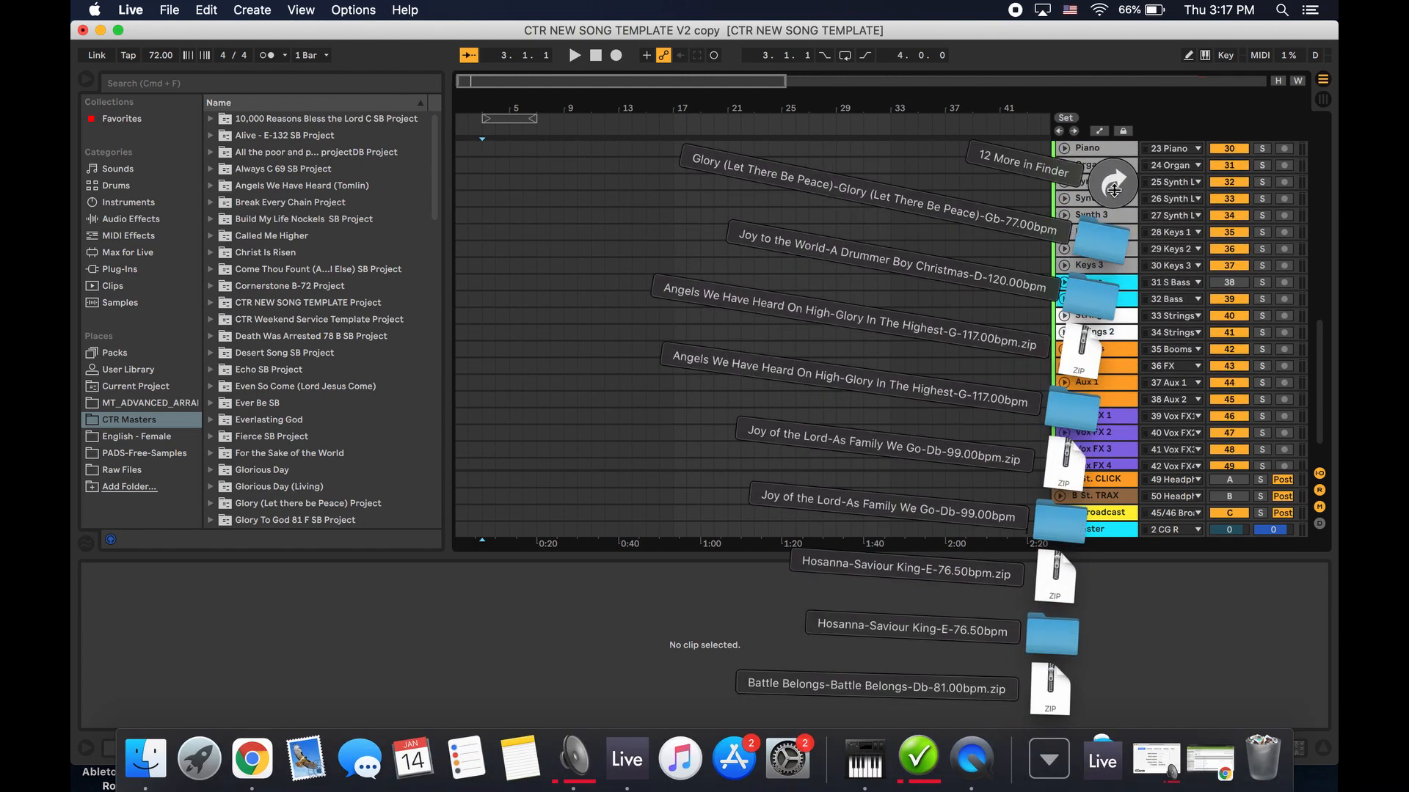
left_click(1113, 185)
left_click(869, 279)
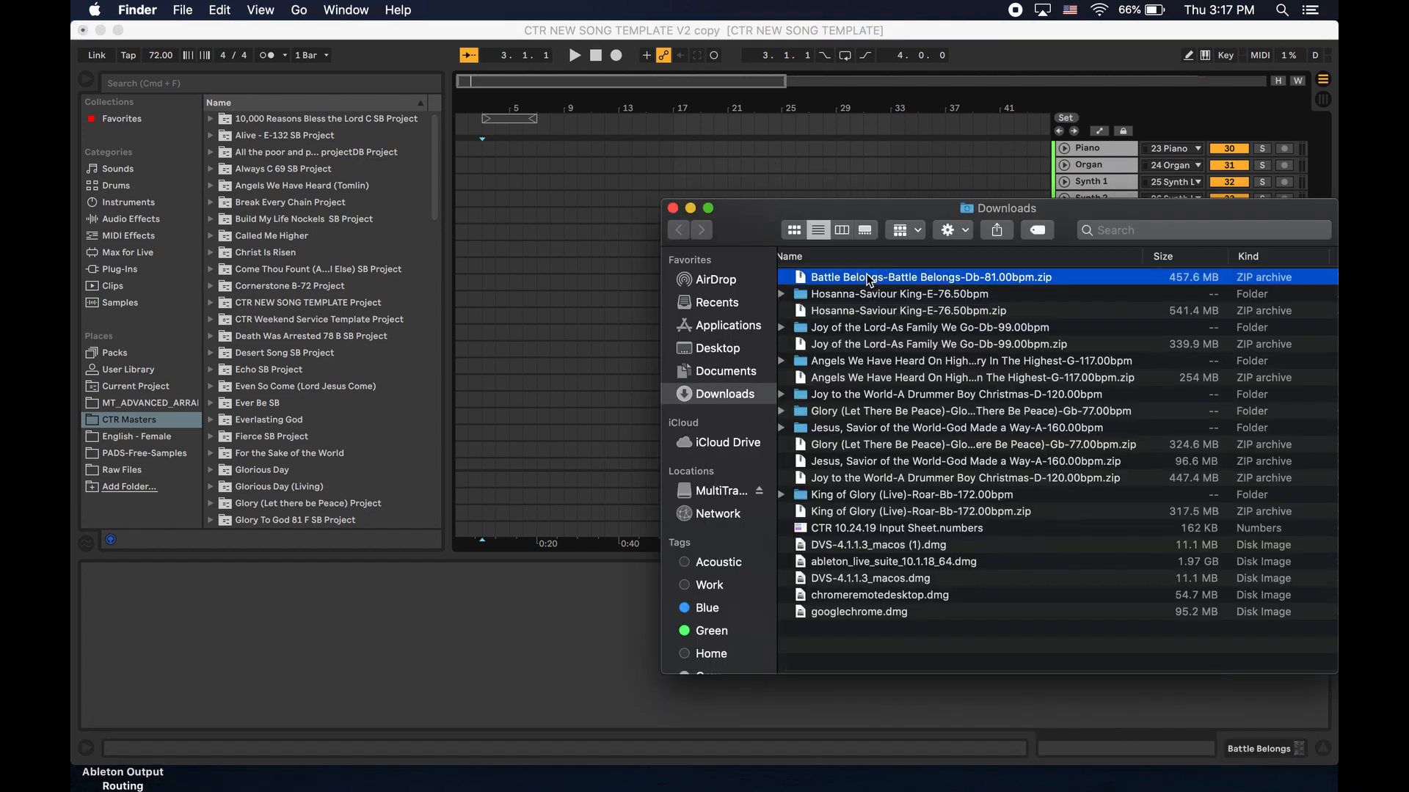
double_click(869, 279)
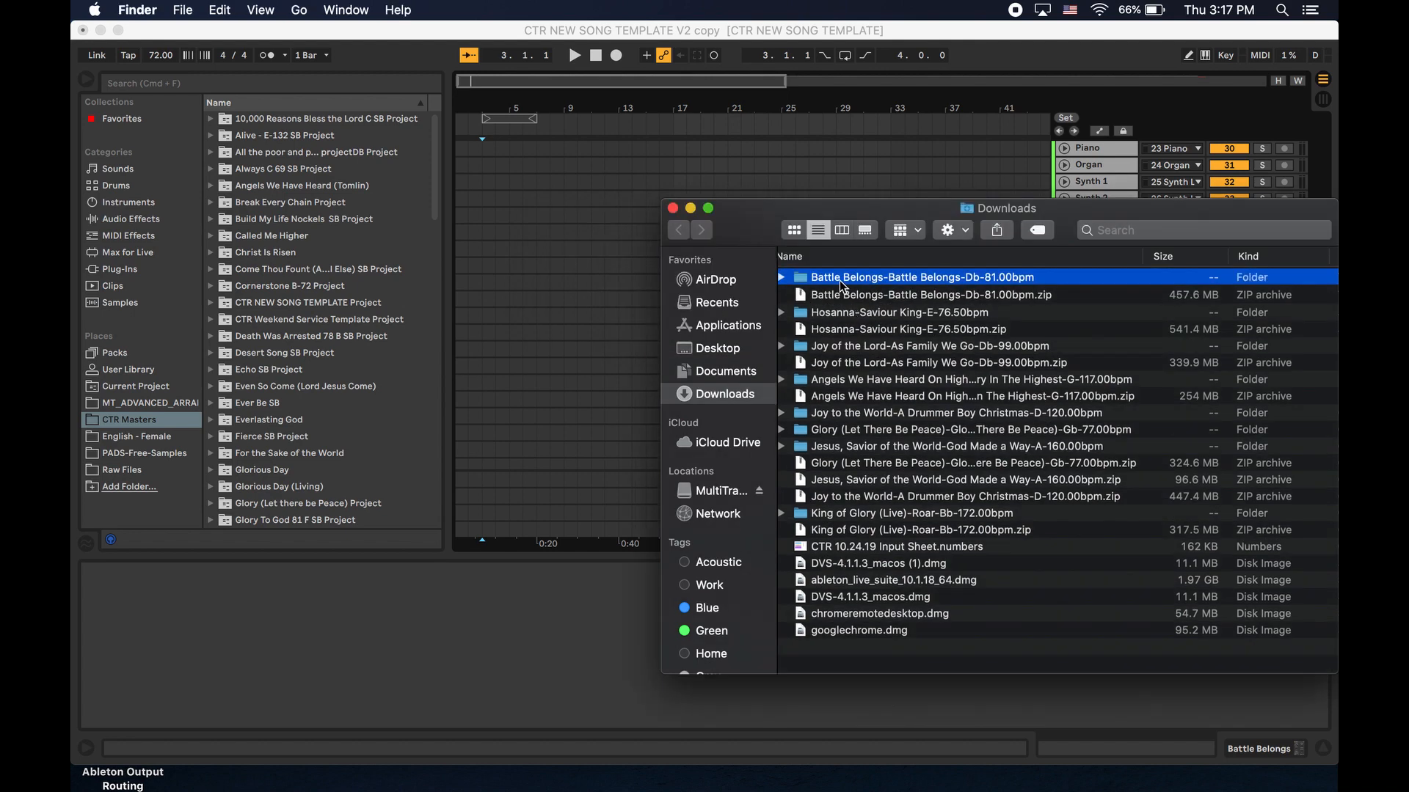
left_click_drag(838, 278, 847, 451)
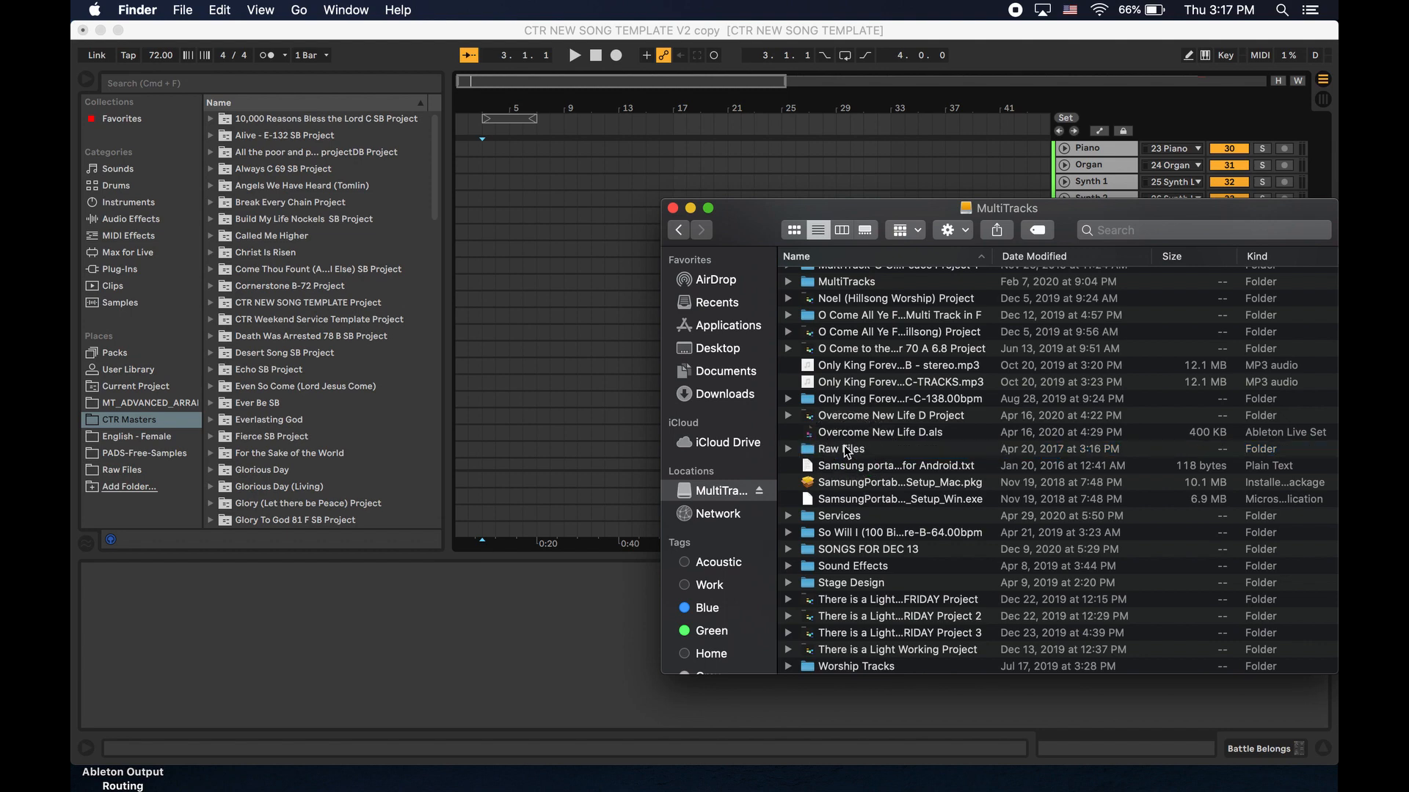
double_click(845, 449)
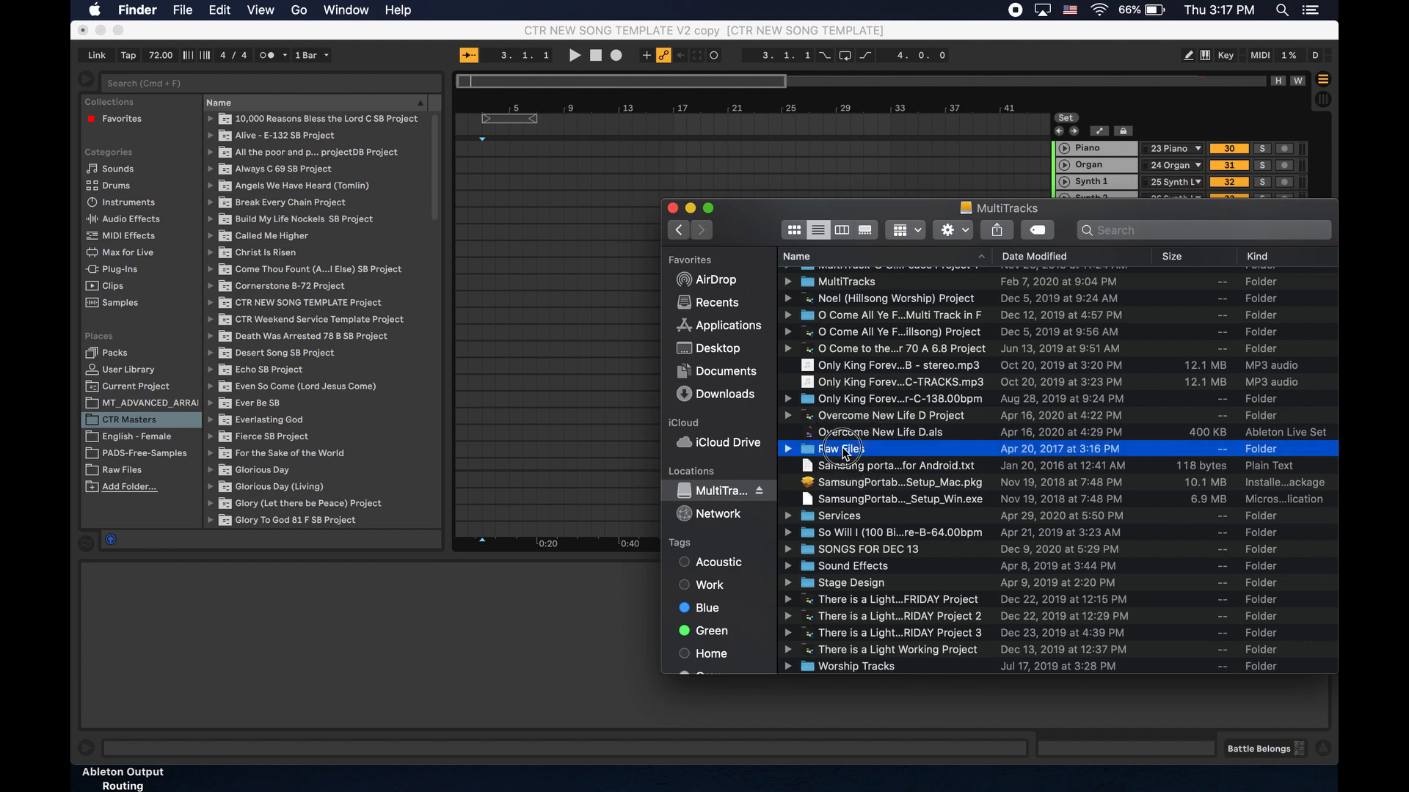
Collapse the Hosanna folder in Raw Files, then find the Battle Belongs folder and expand its MultiTracks subfolder to review the stems.
scroll(843, 453, "down", 6)
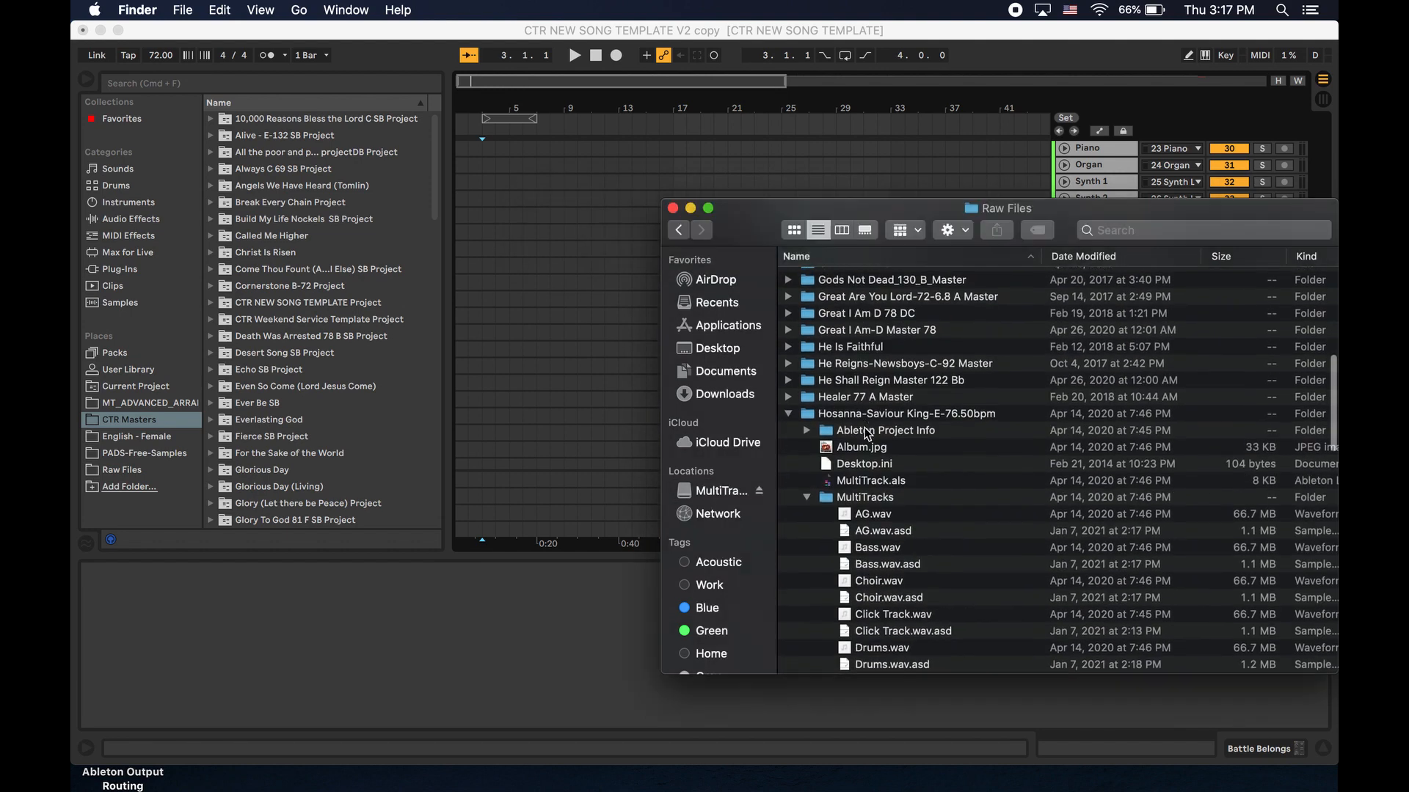
left_click(788, 414)
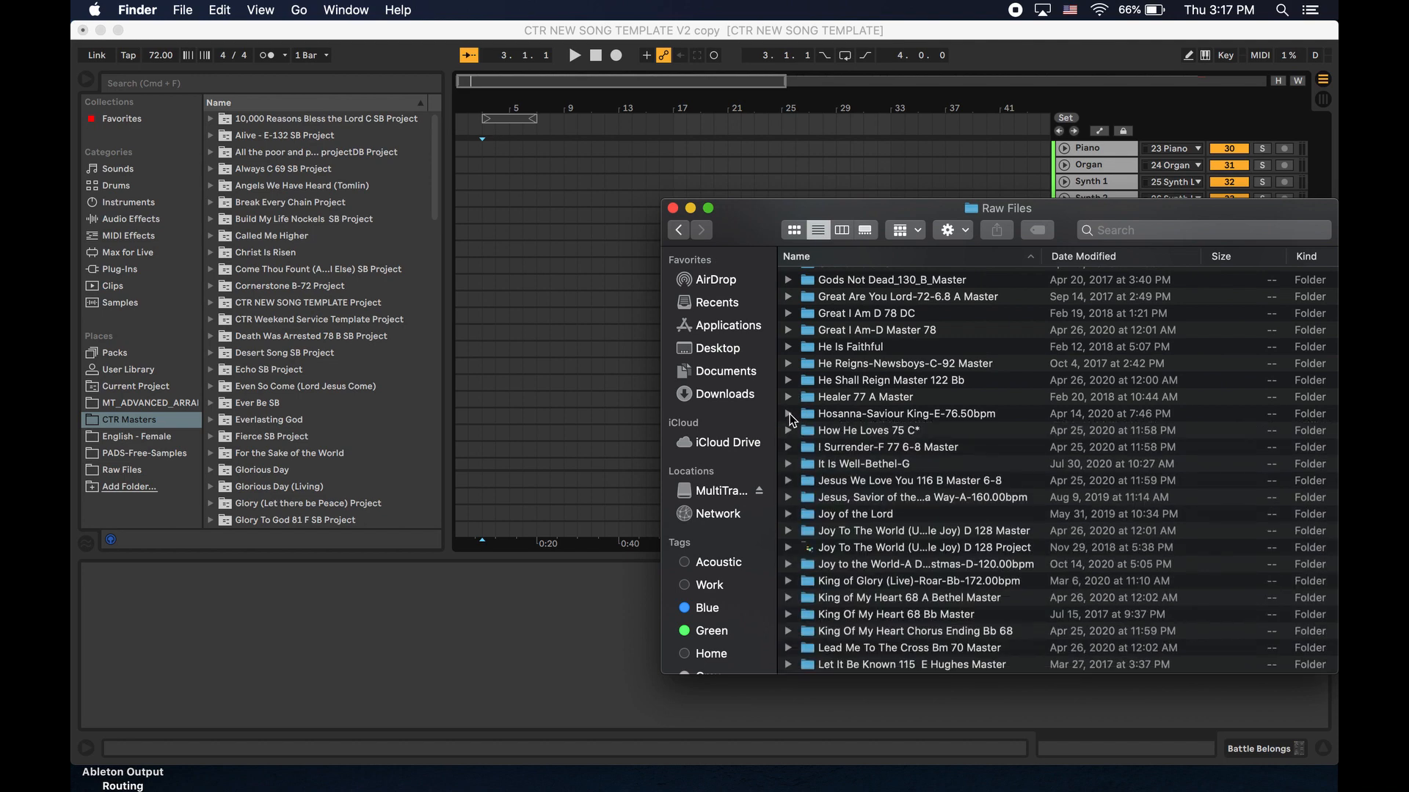
left_click(846, 415)
key("b")
scroll(873, 360, "up", 2)
scroll(877, 348, "up", 1)
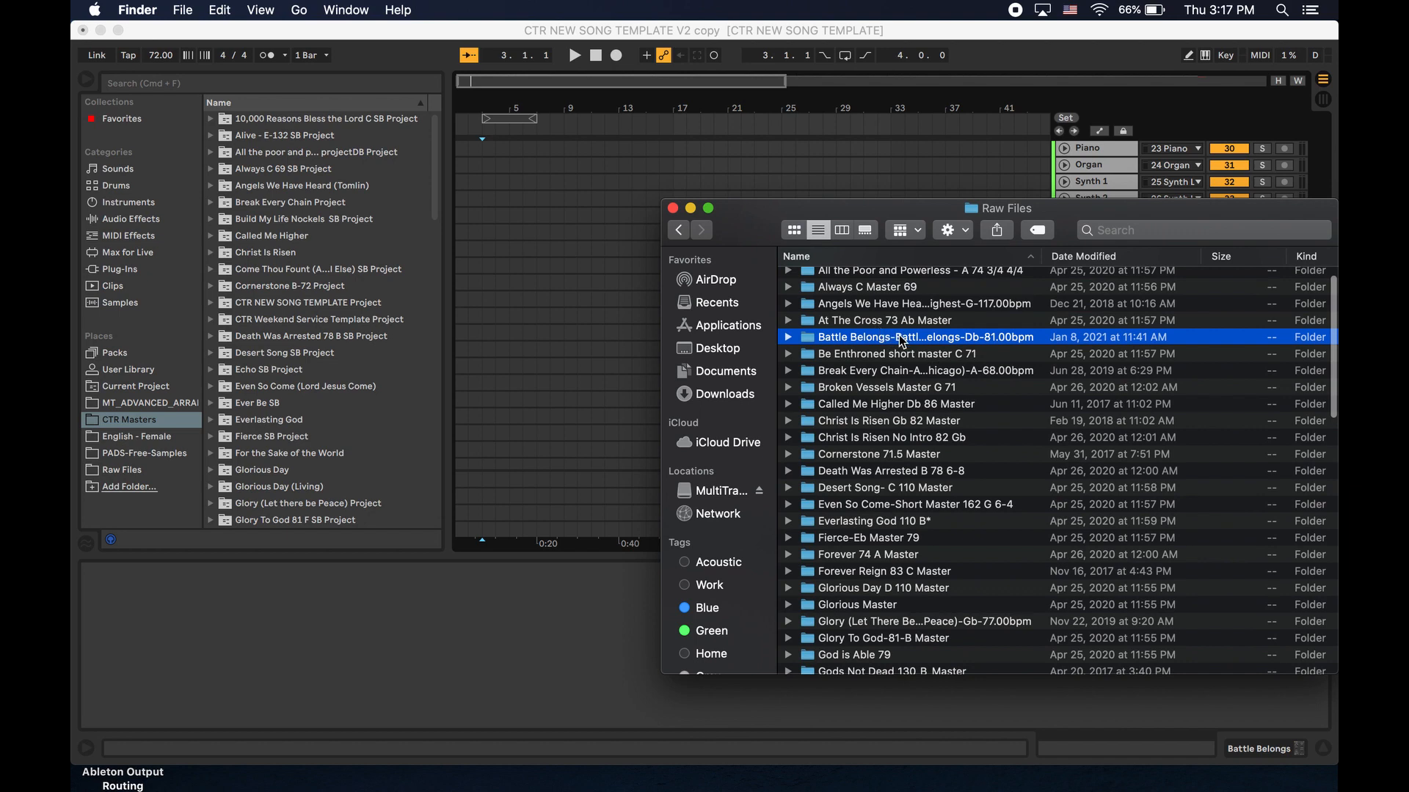
left_click(787, 338)
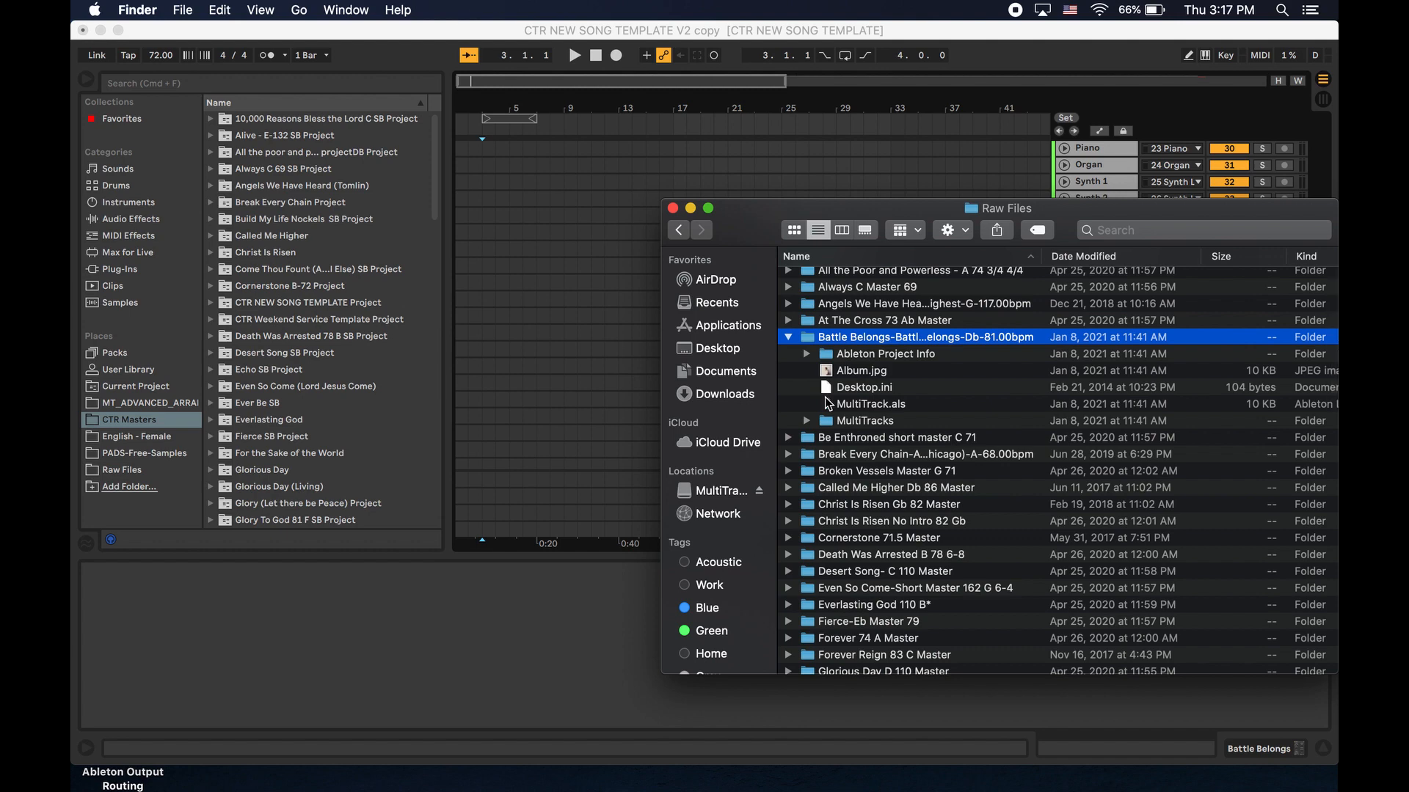
left_click(807, 421)
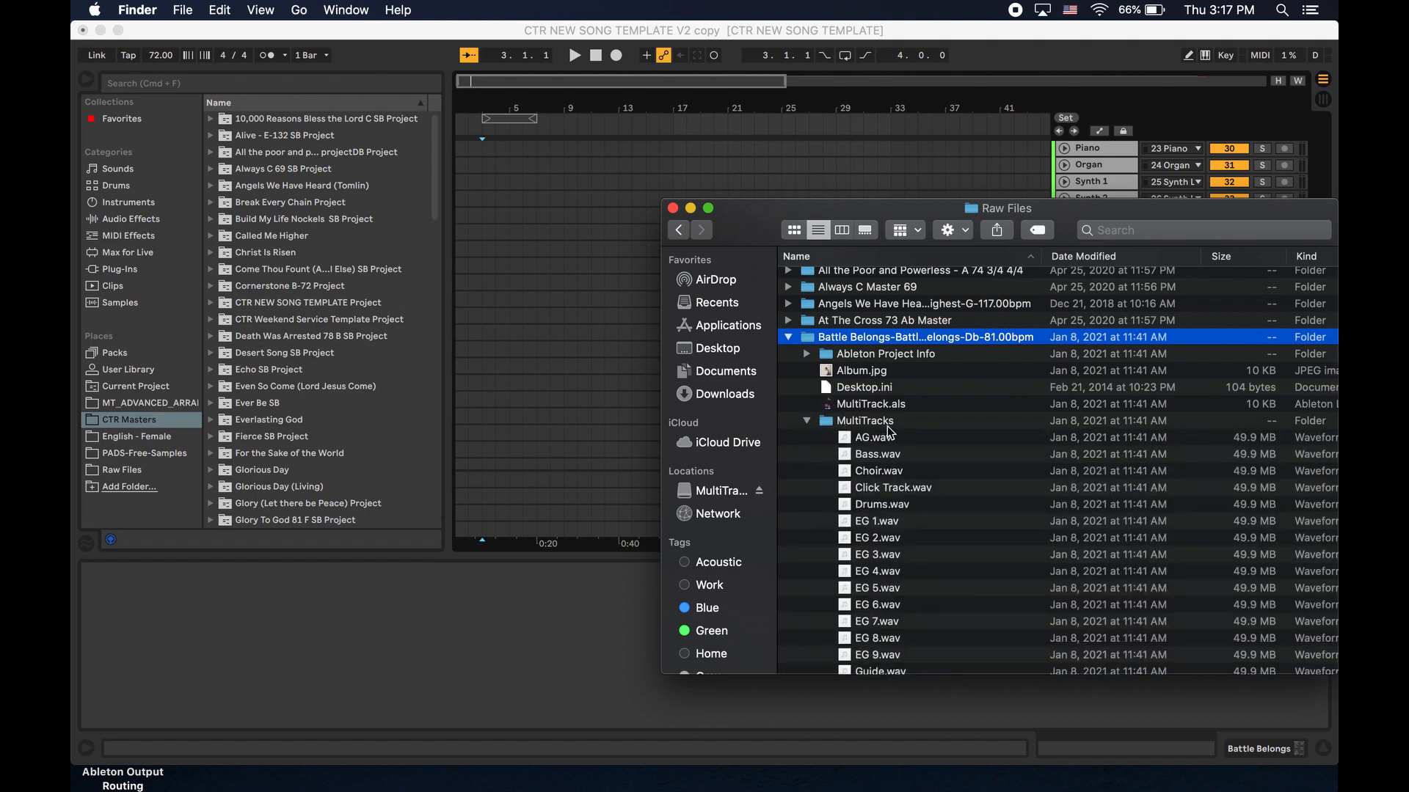
scroll(904, 443, "down", 5)
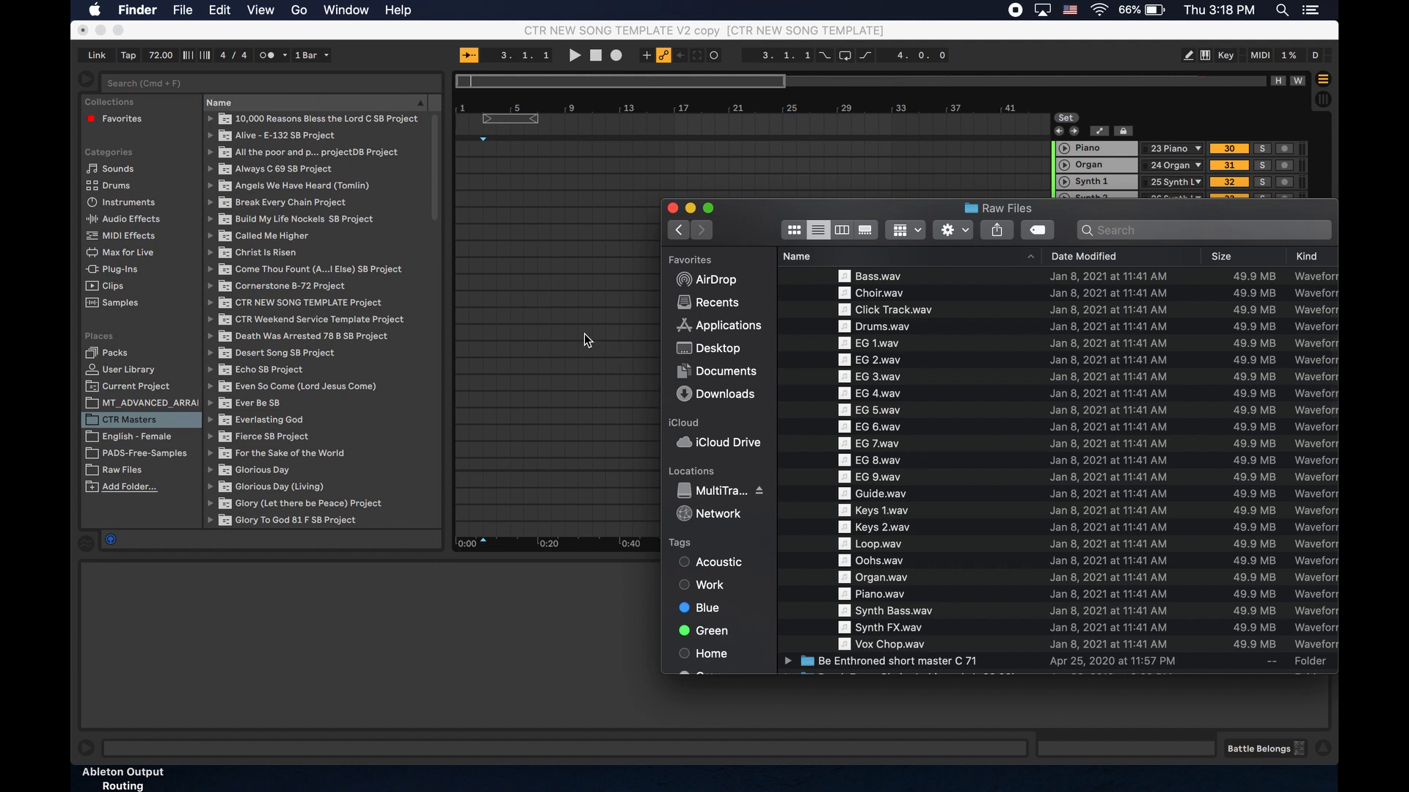
Check the Raw Files folder in Live's browser for the new song, and hide the browser.
scroll(584, 333, "right", 1)
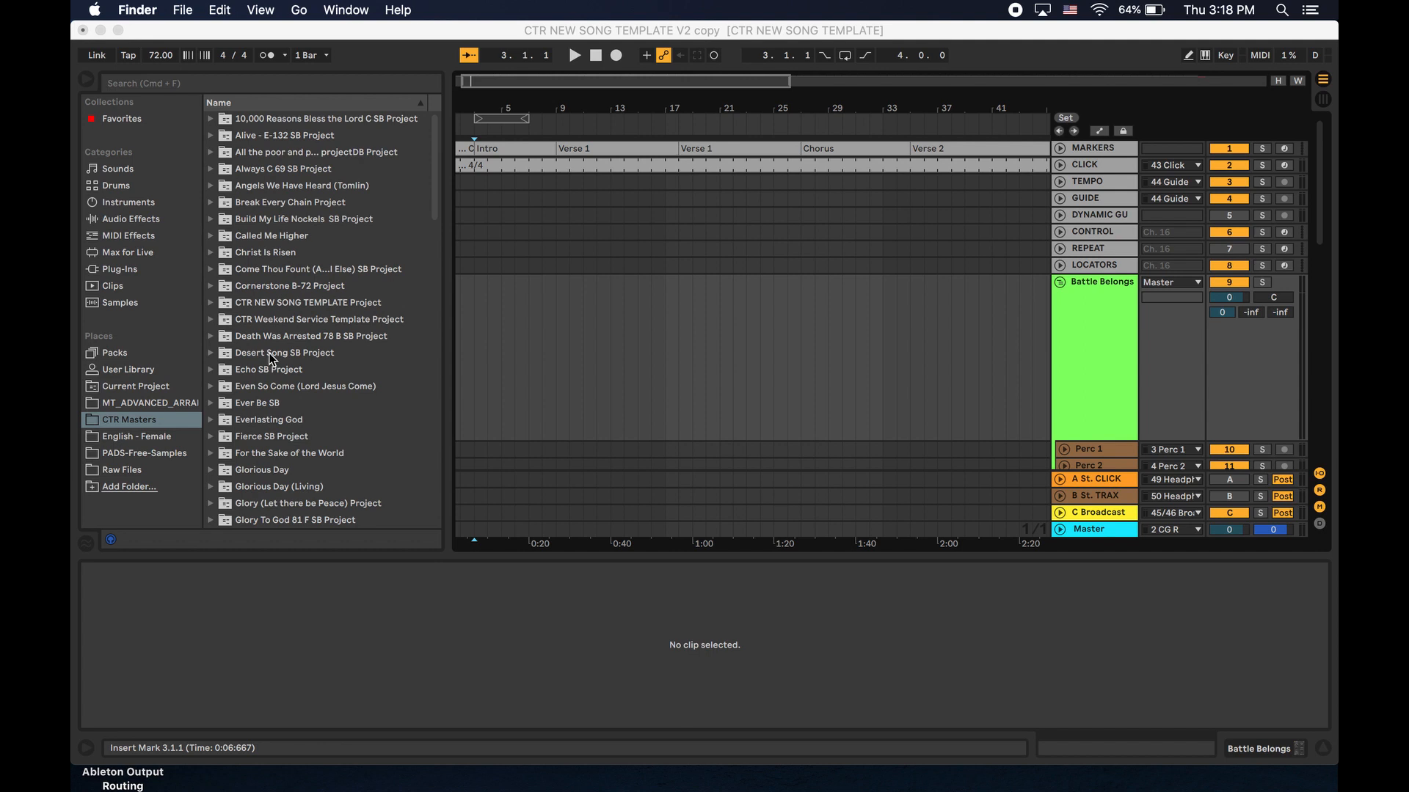
left_click(114, 476)
left_click(113, 473)
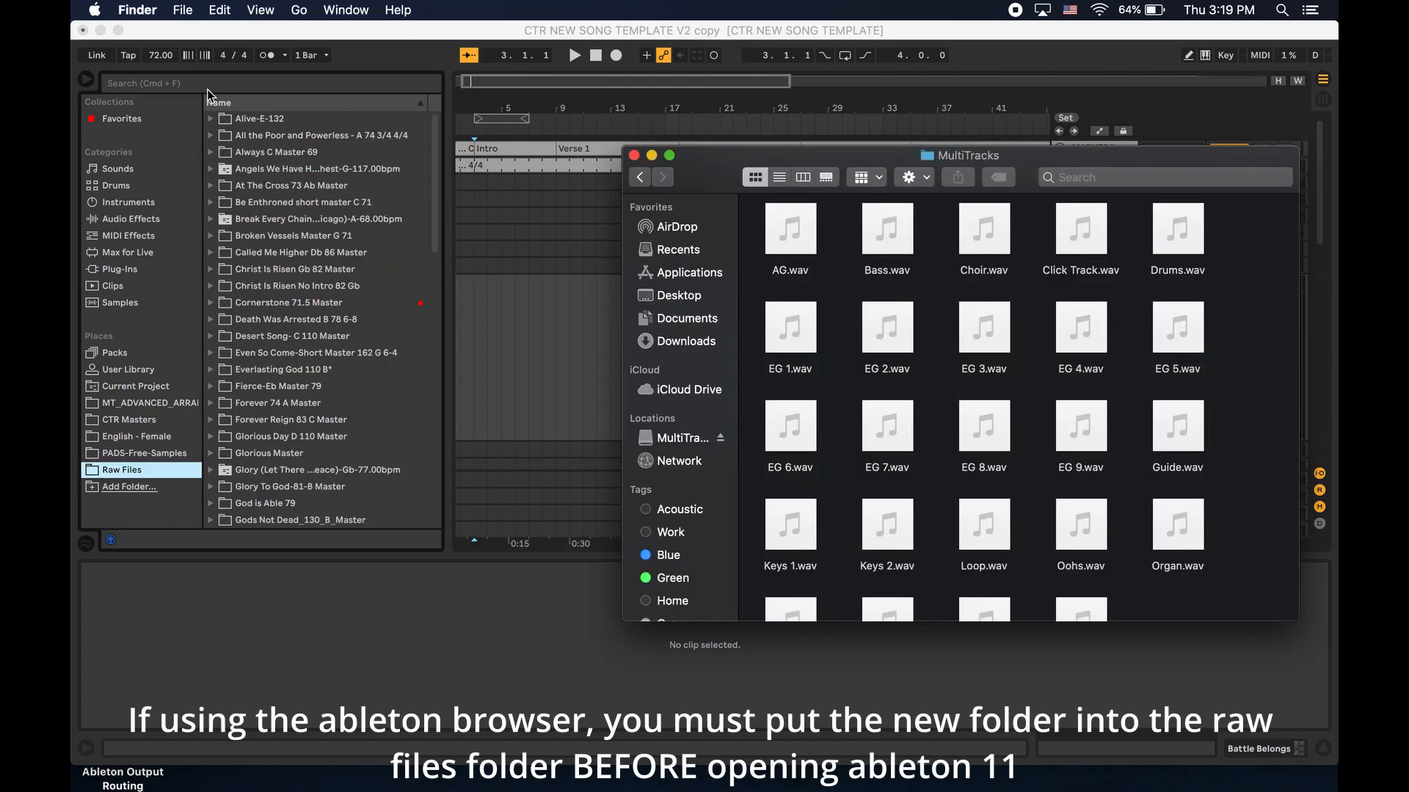
left_click(87, 79)
left_click(86, 80)
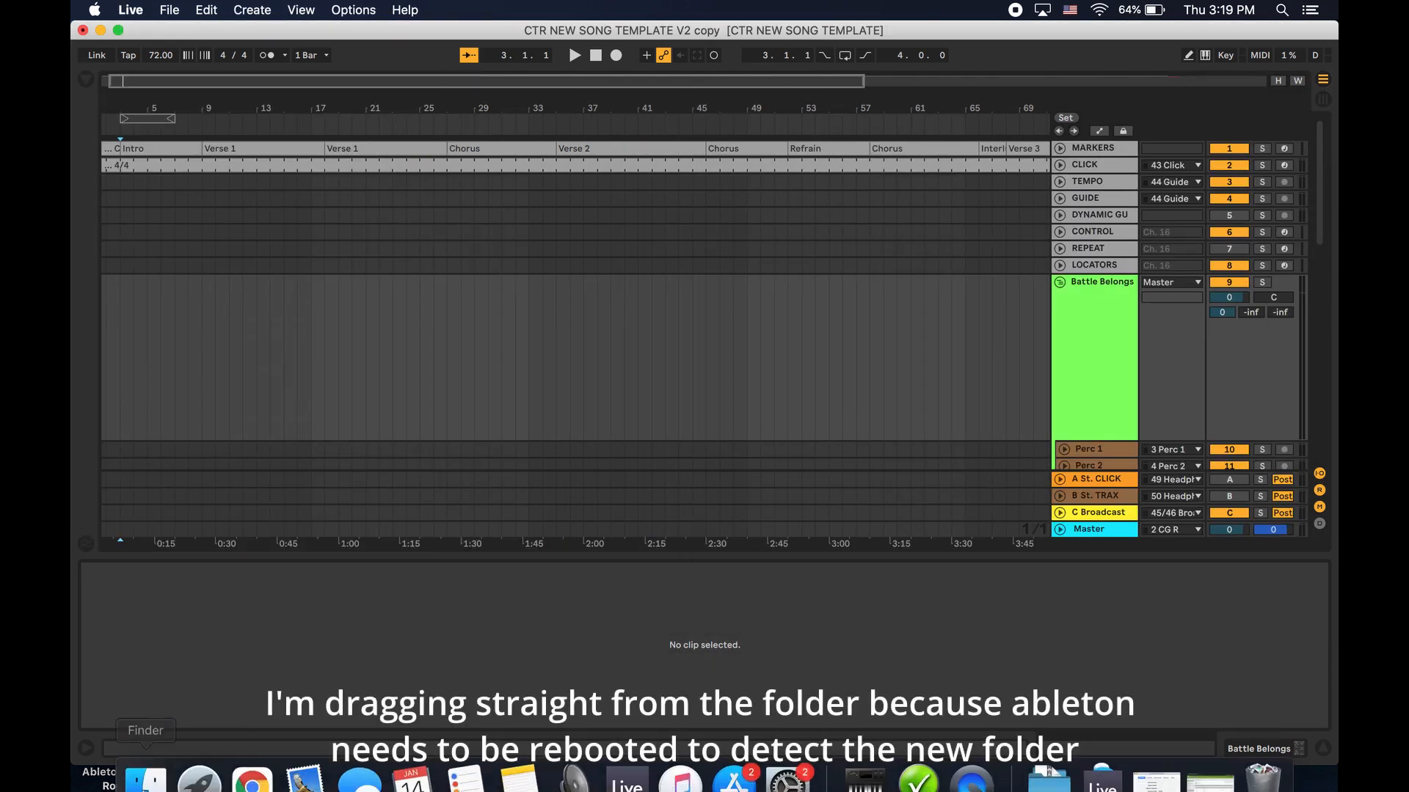
Try to place the AG.wav stem from the MultiTracks folder window on the A Gtr 1 track.
left_click(145, 783)
left_click_drag(992, 173, 637, 357)
scroll(698, 228, "down", 5)
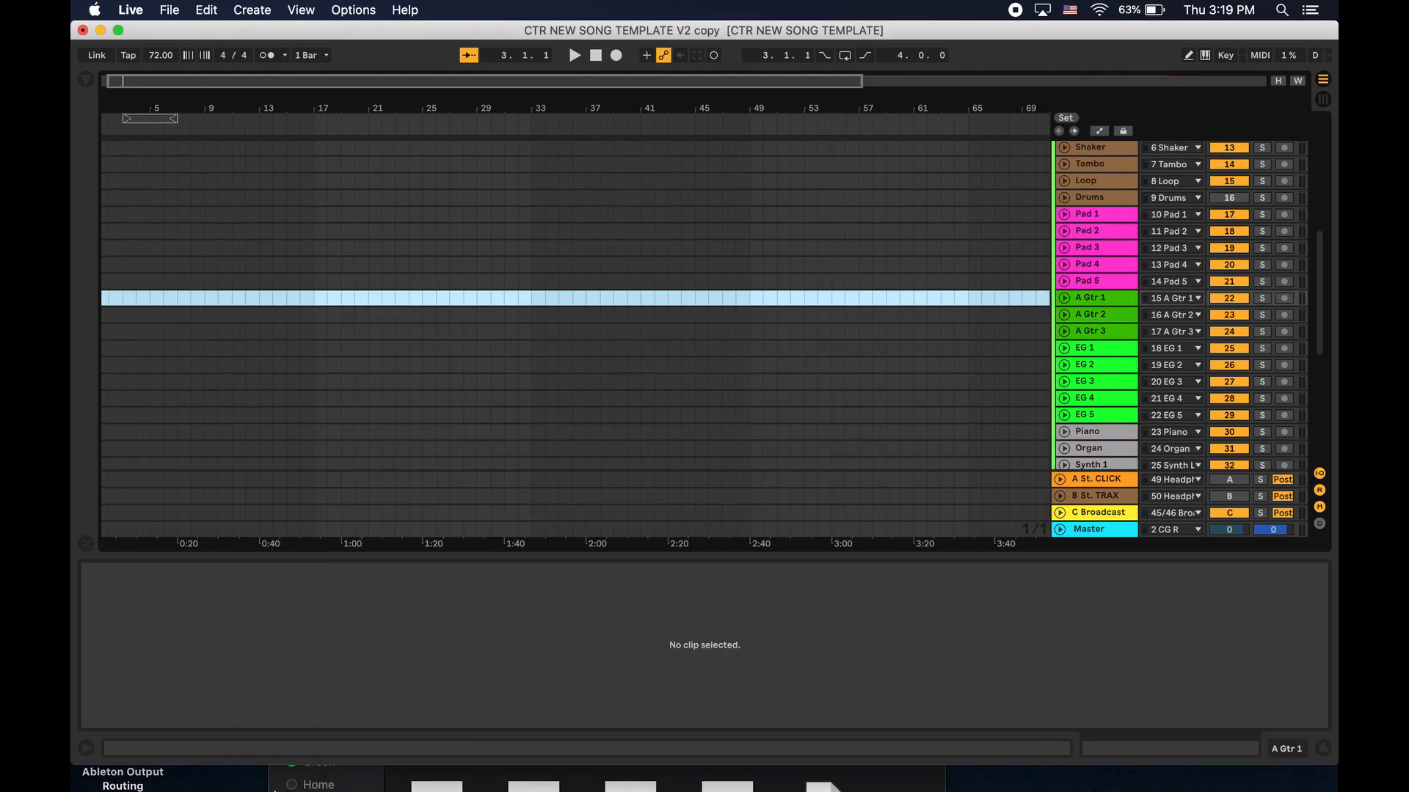
Switch to Chrome, open the Battle Belongs song page from its album to check the tempo, and minimize the browser.
mouse_move(264, 780)
left_click(252, 758)
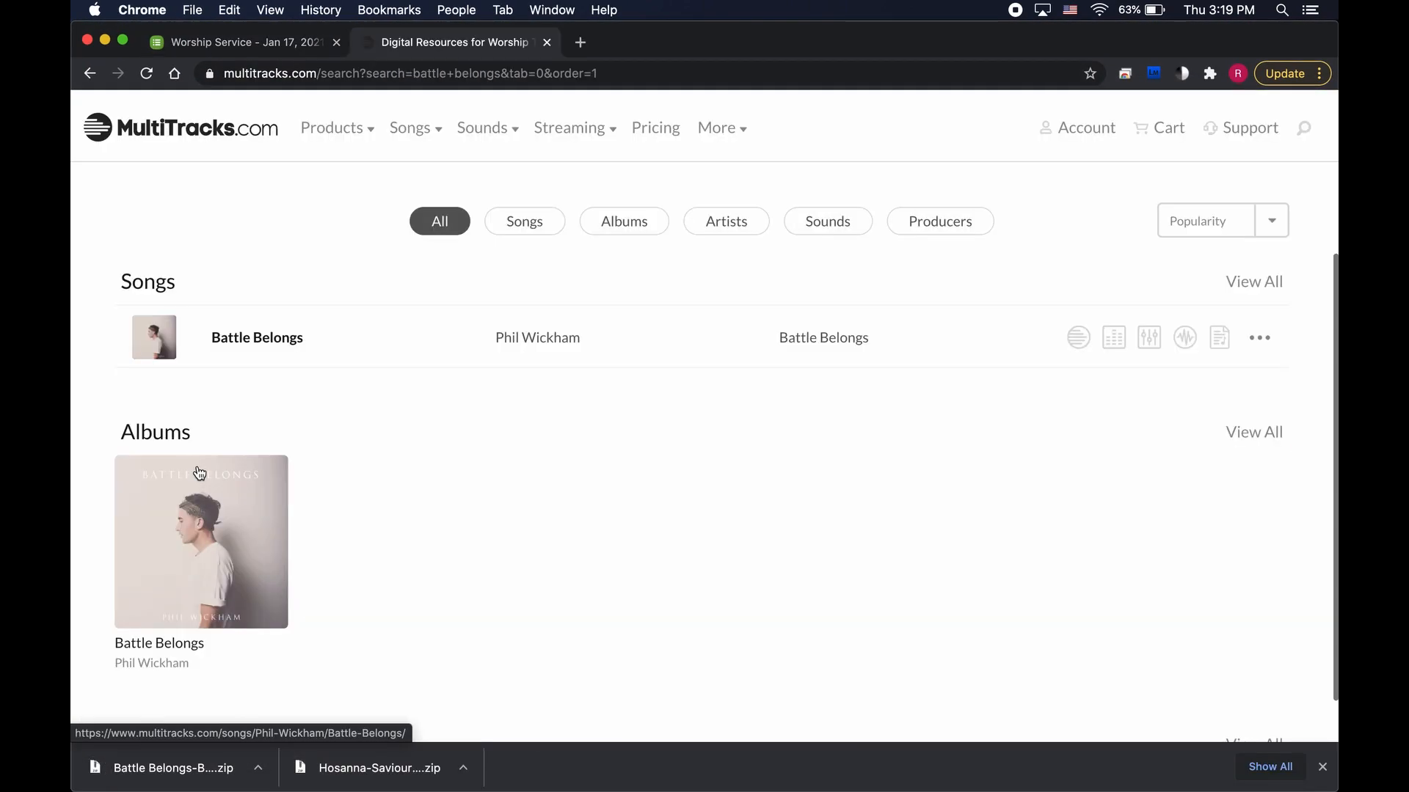
left_click(198, 473)
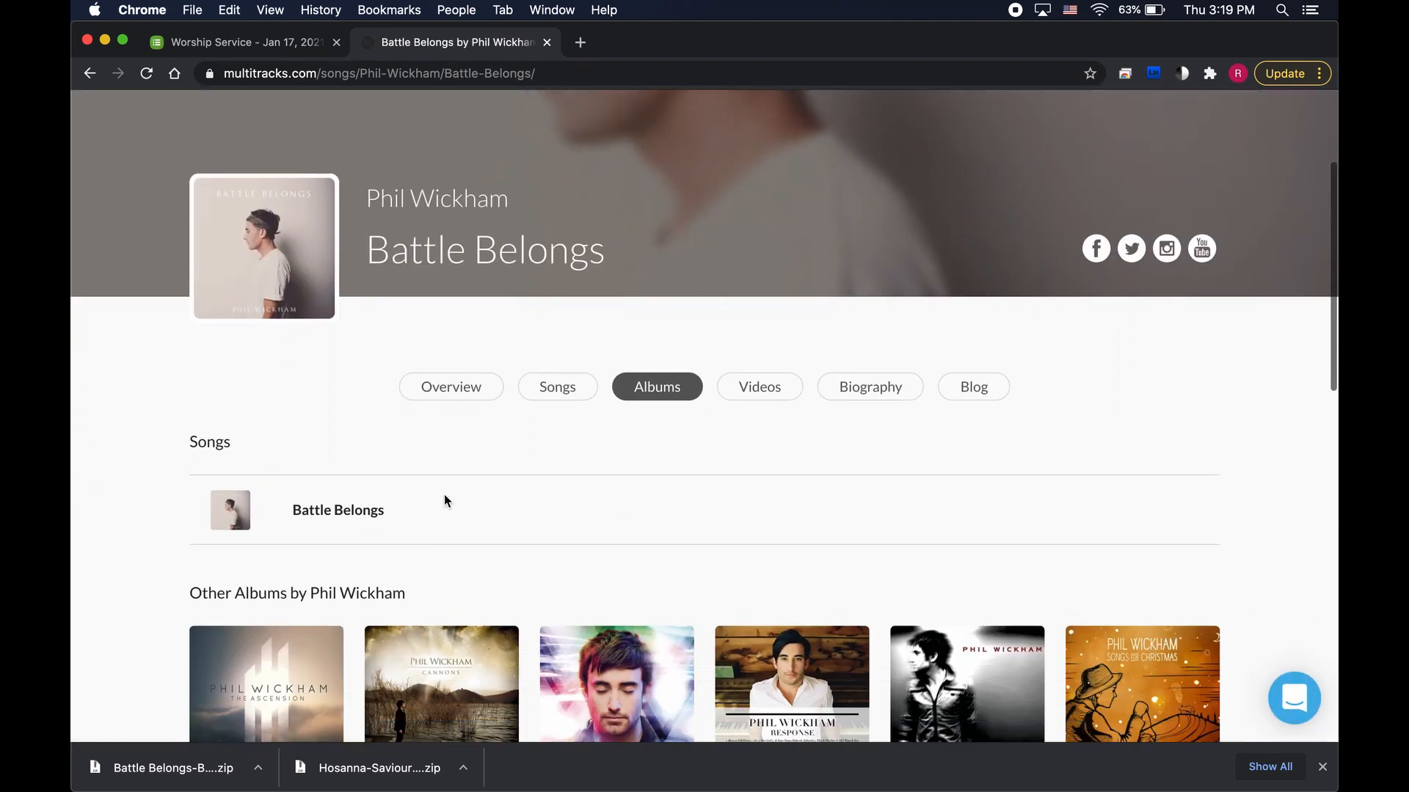
mouse_move(449, 527)
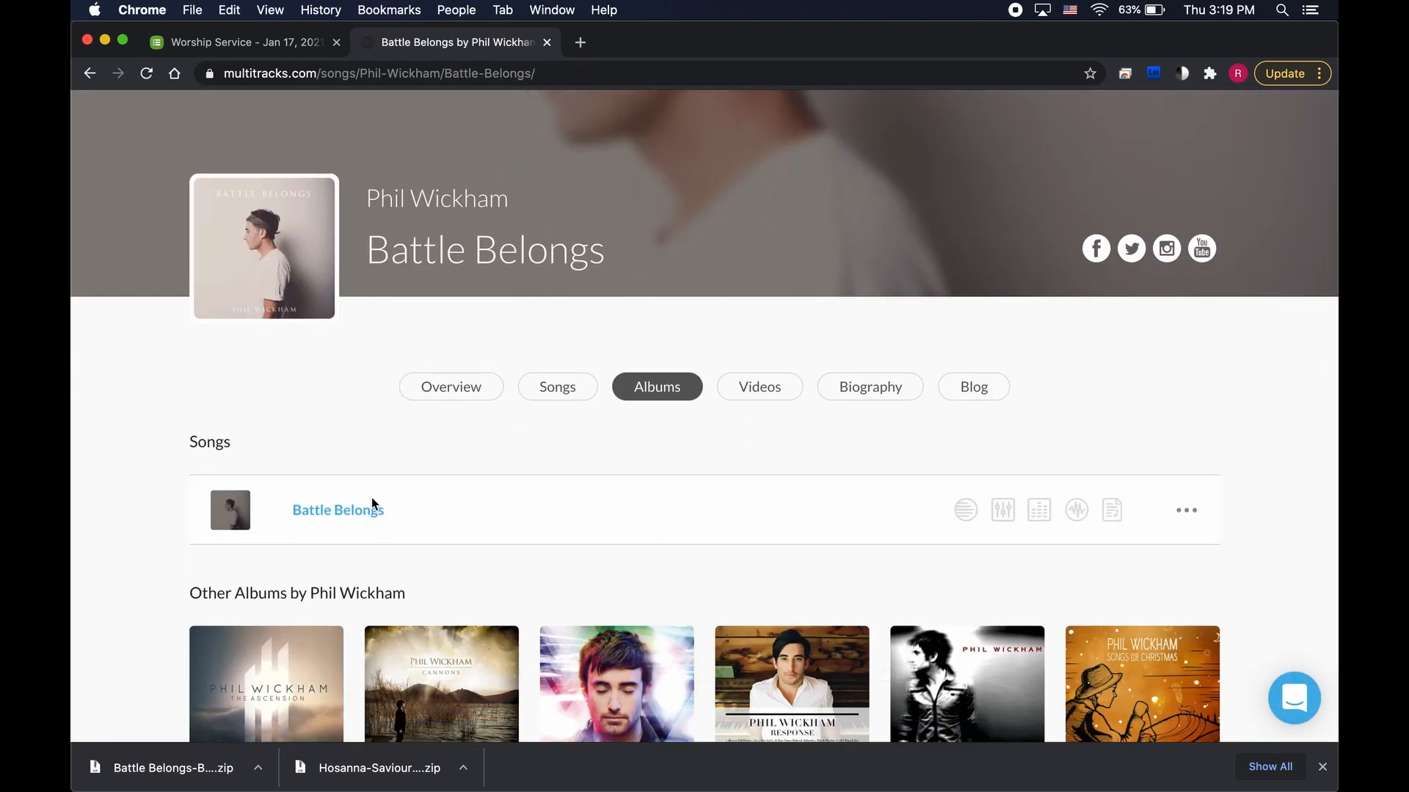
mouse_move(1200, 496)
left_click(339, 511)
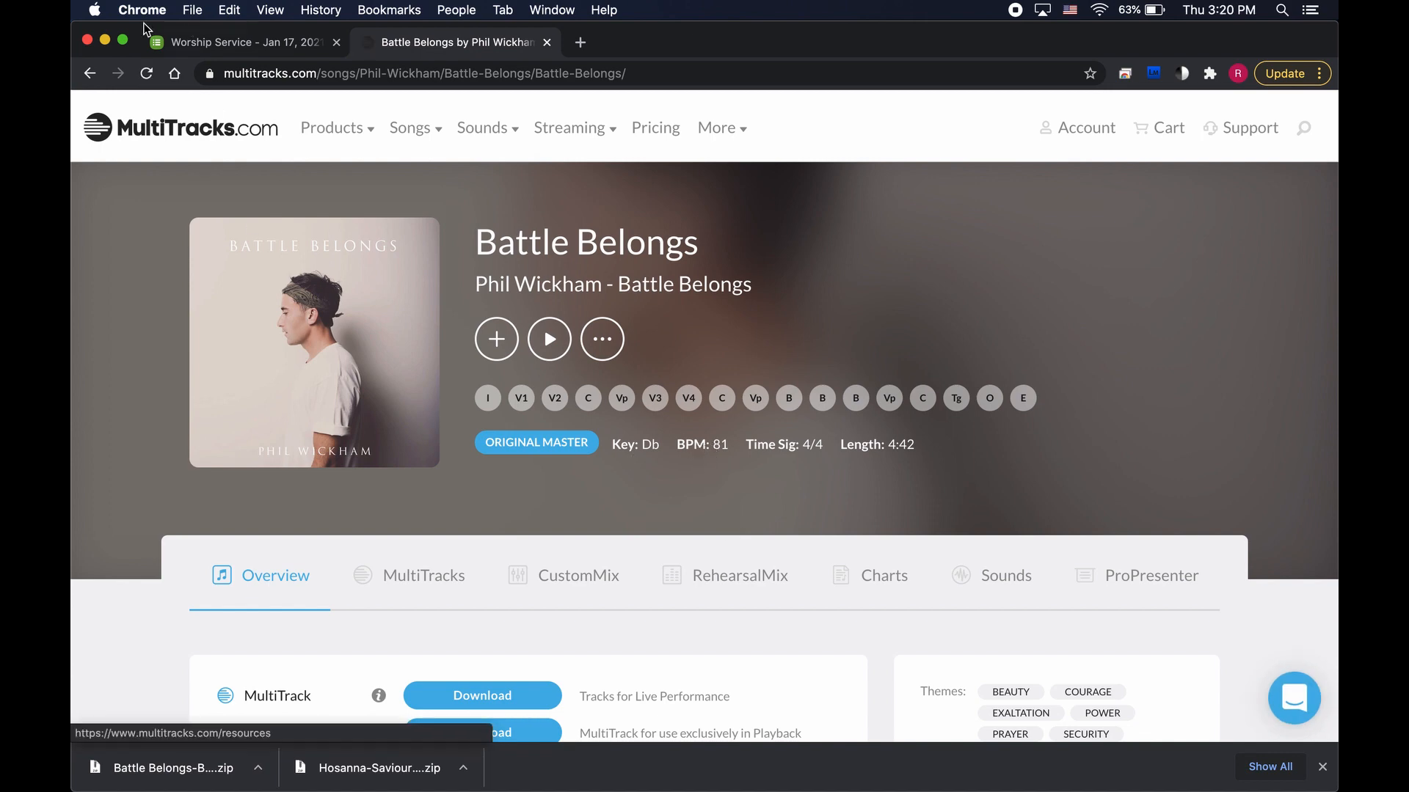
left_click(105, 41)
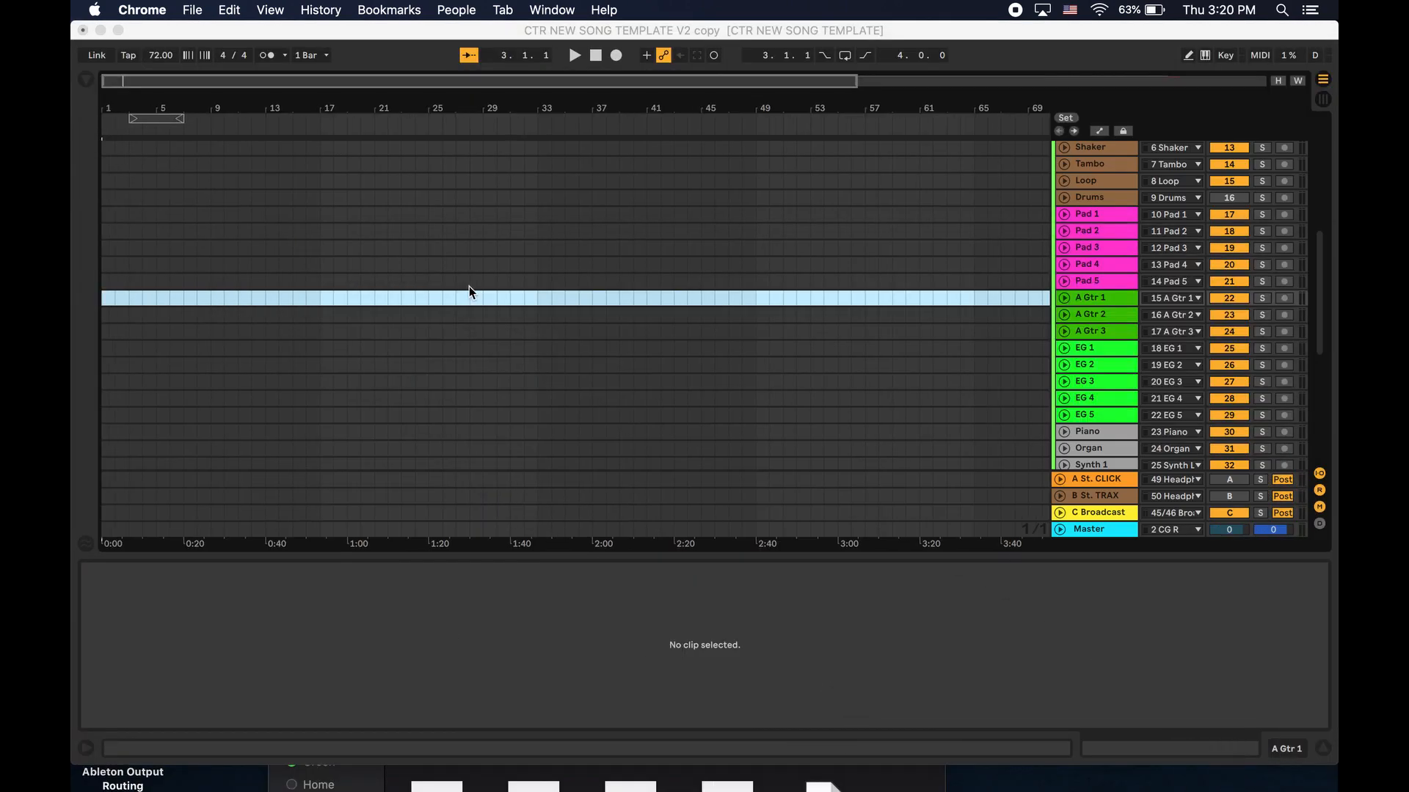
Show Live's browser again and briefly review the product list on the MultiTracks.com page in Chrome.
scroll(468, 286, "up", 10)
left_click(72, 42)
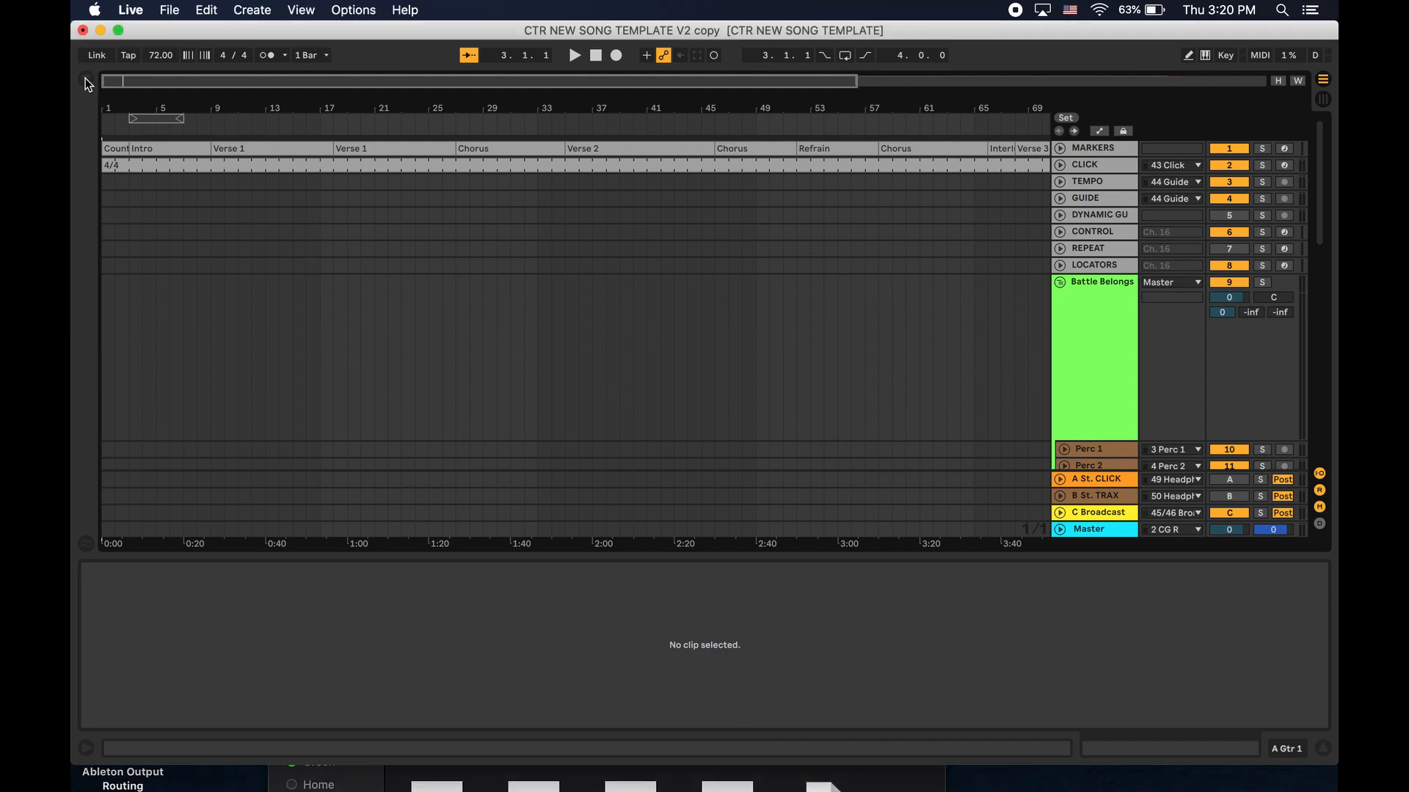
left_click(86, 79)
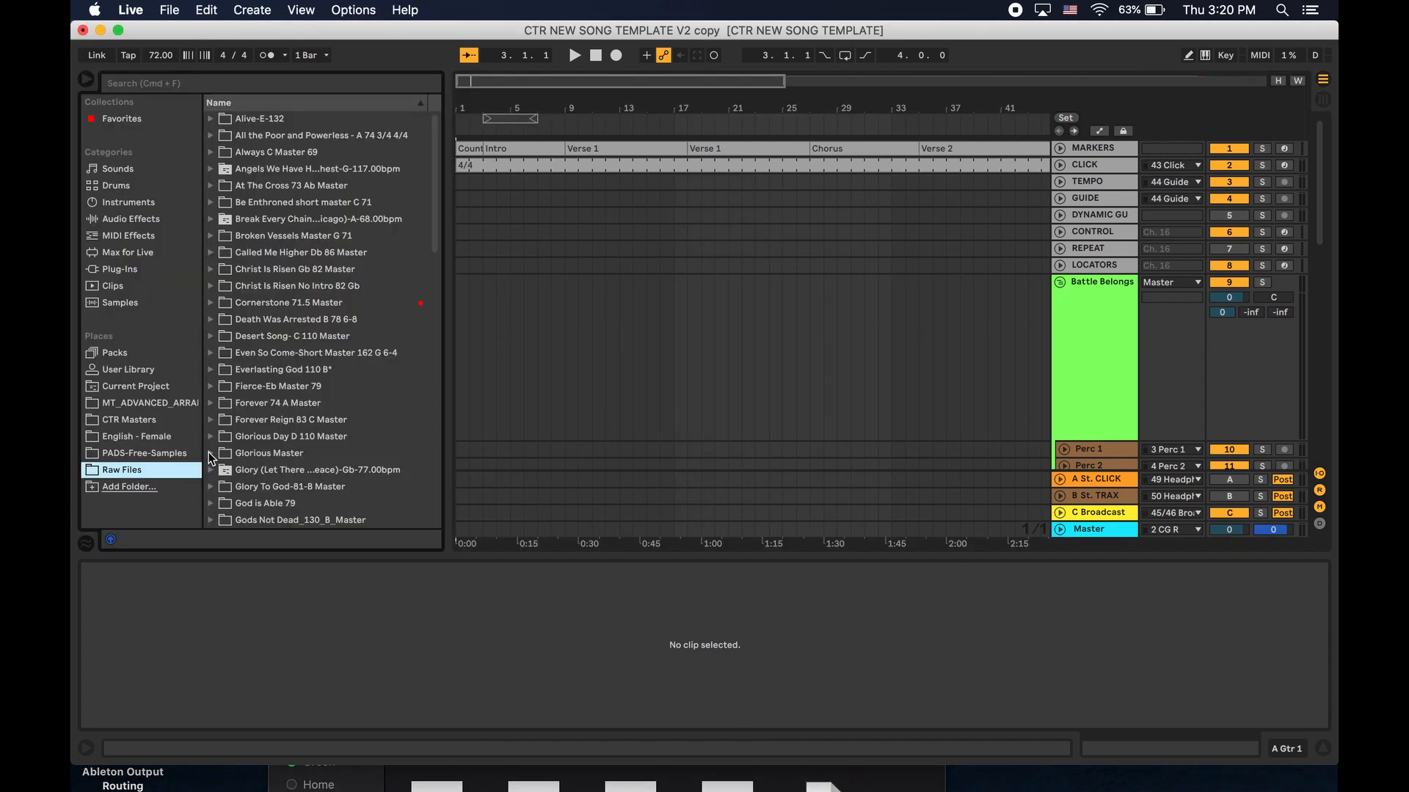
left_click(249, 759)
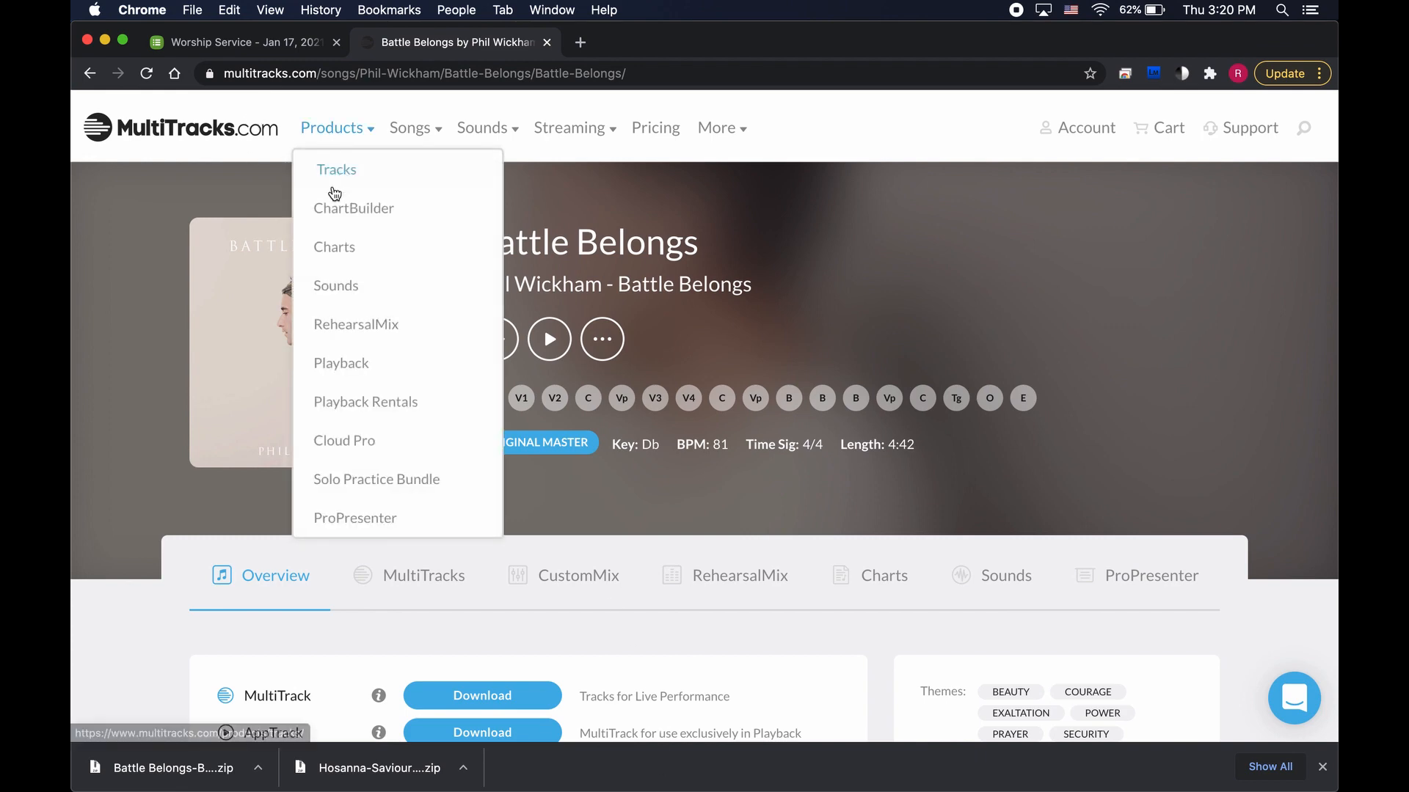
left_click(105, 42)
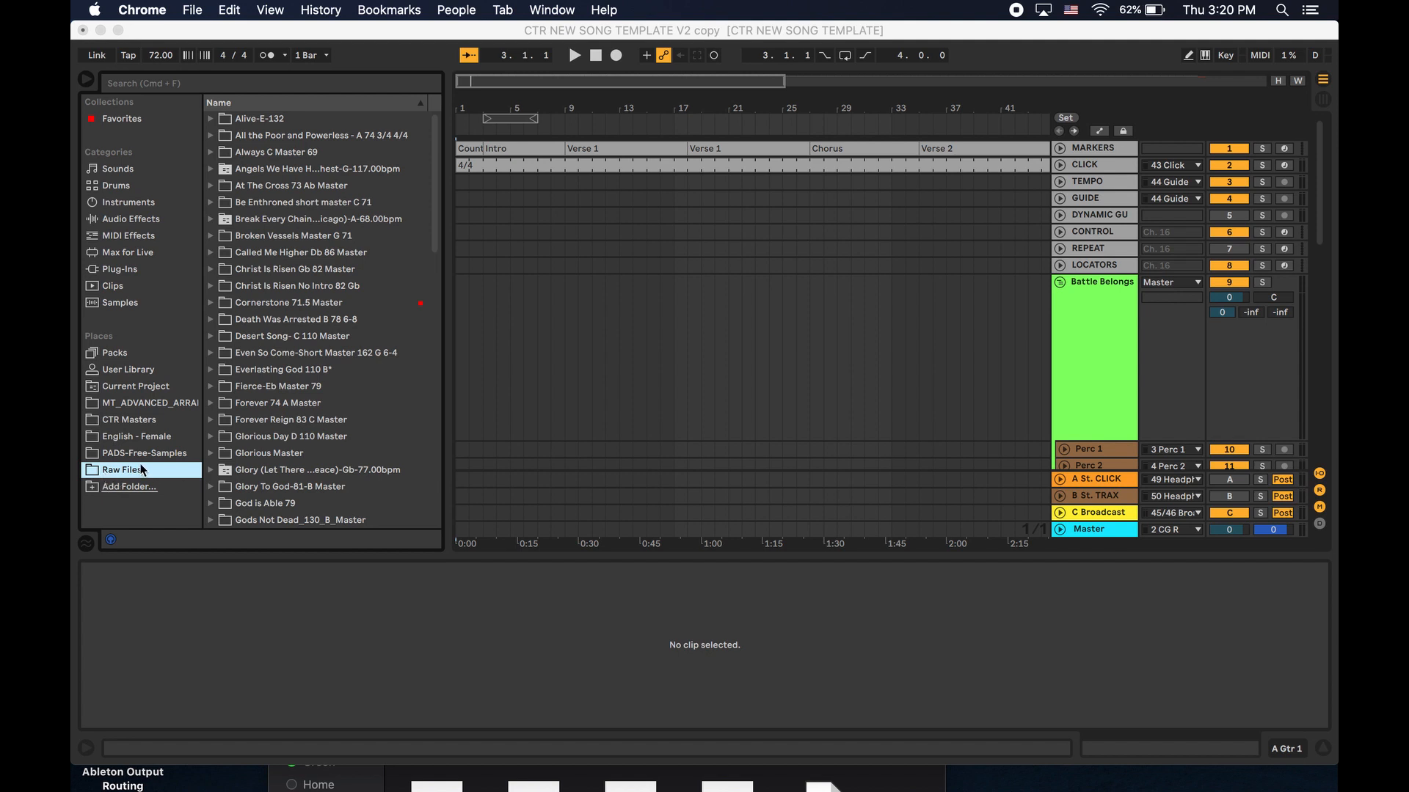
Expand the MT_ADVANCED template set in Live's browser and list its TEMPO clips around 81 BPM.
left_click(145, 413)
left_click(129, 404)
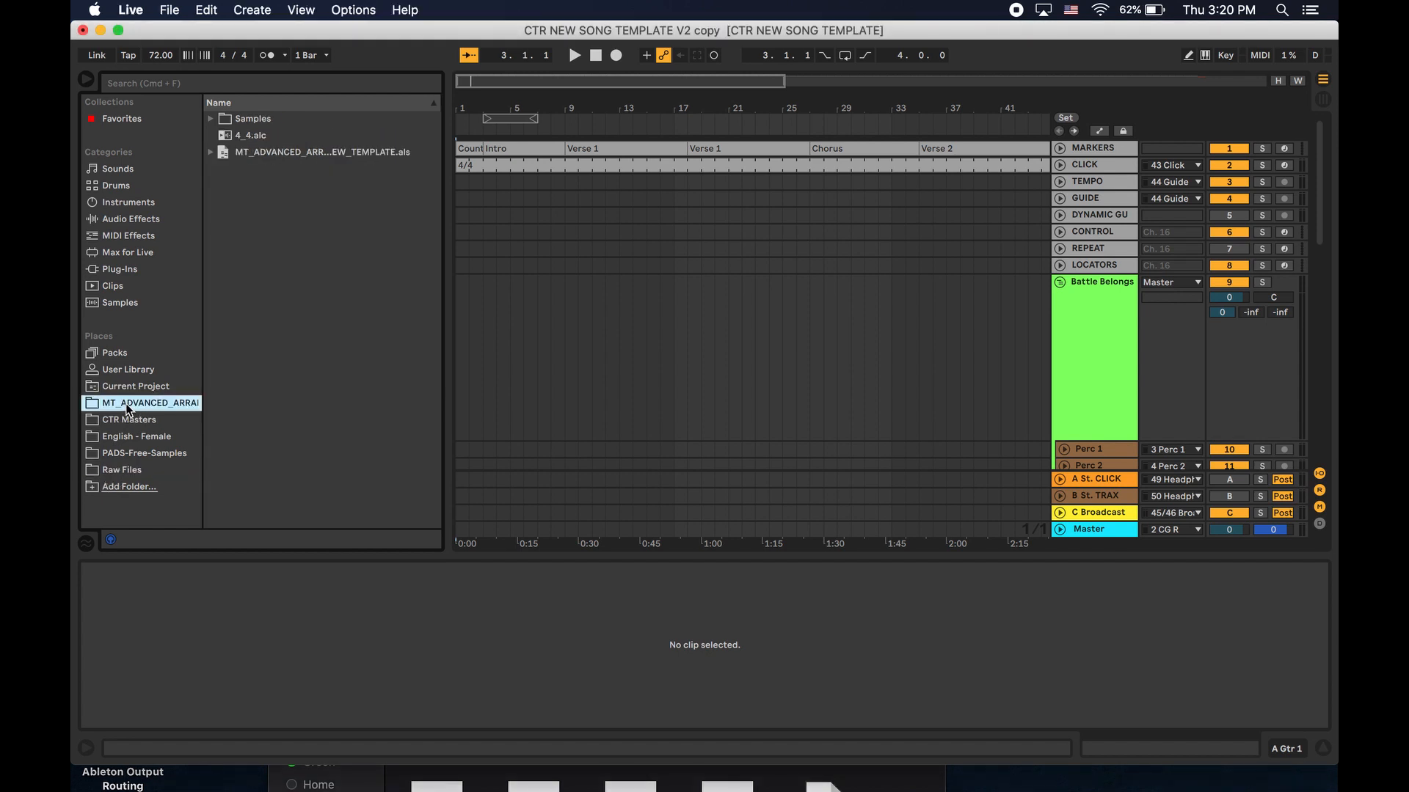
left_click(210, 153)
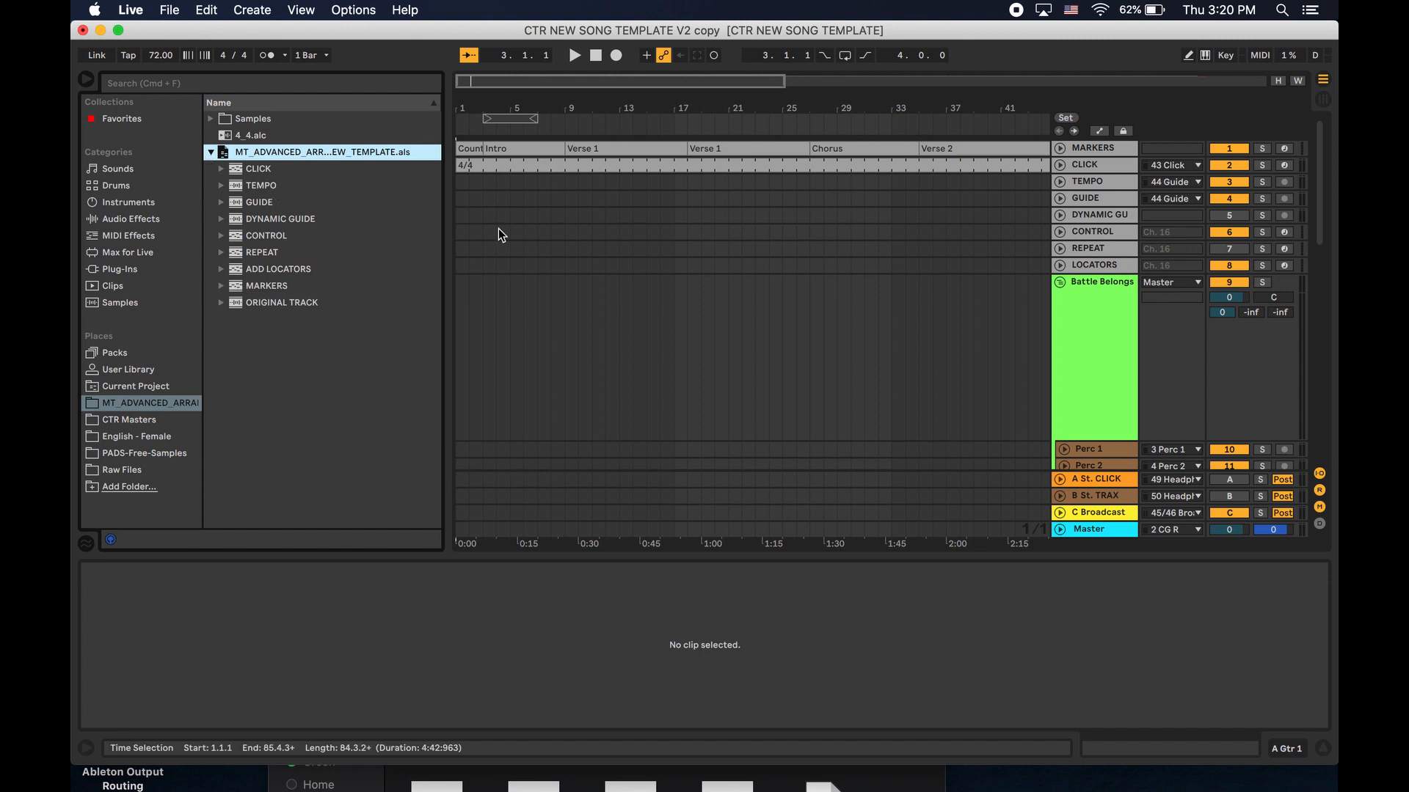
left_click(219, 186)
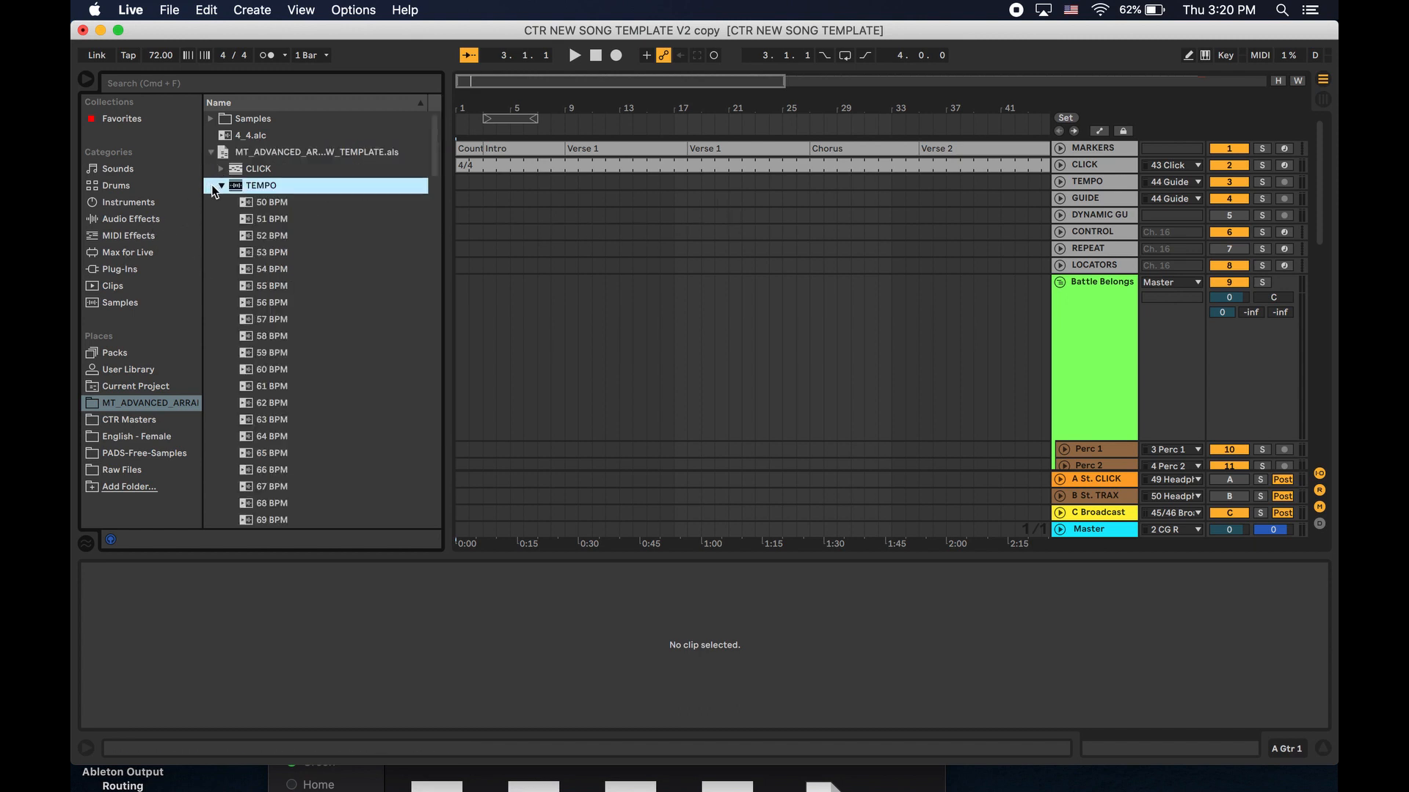
scroll(261, 385, "down", 10)
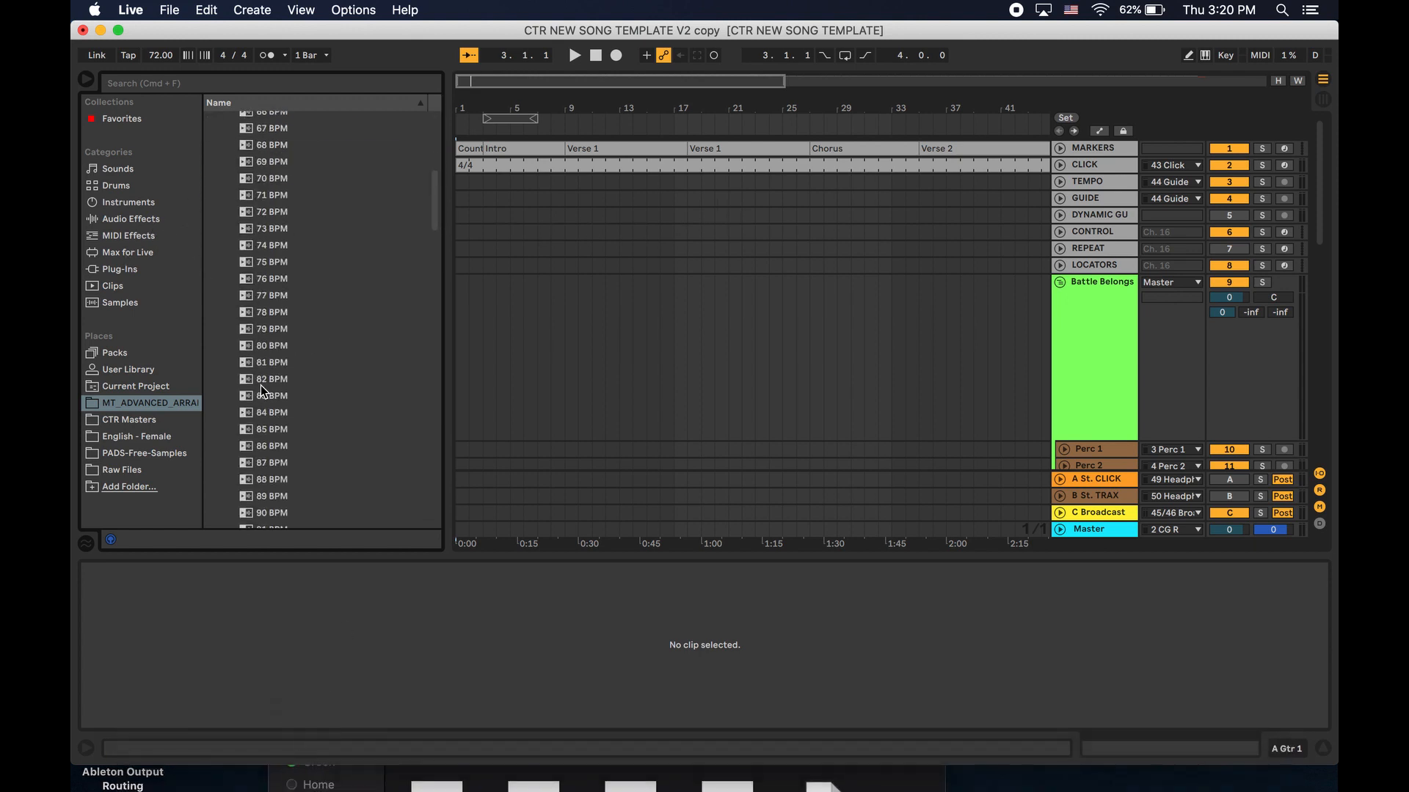
Place the 81 BPM clip at the start of the TEMPO track and extend it to bar 99, matching the click clip's end.
left_click(263, 323)
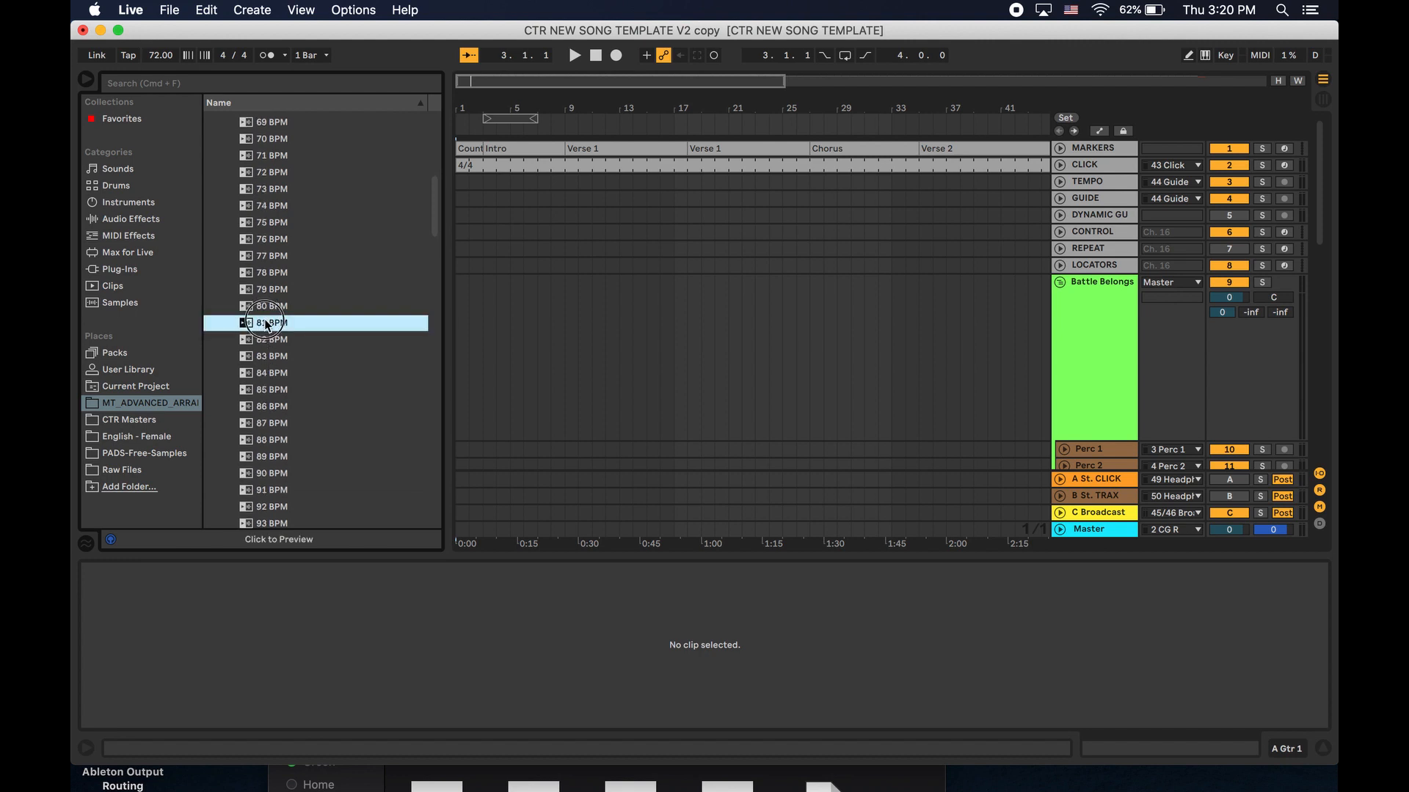
left_click_drag(623, 229, 1083, 210)
key("minus")
key("minus")
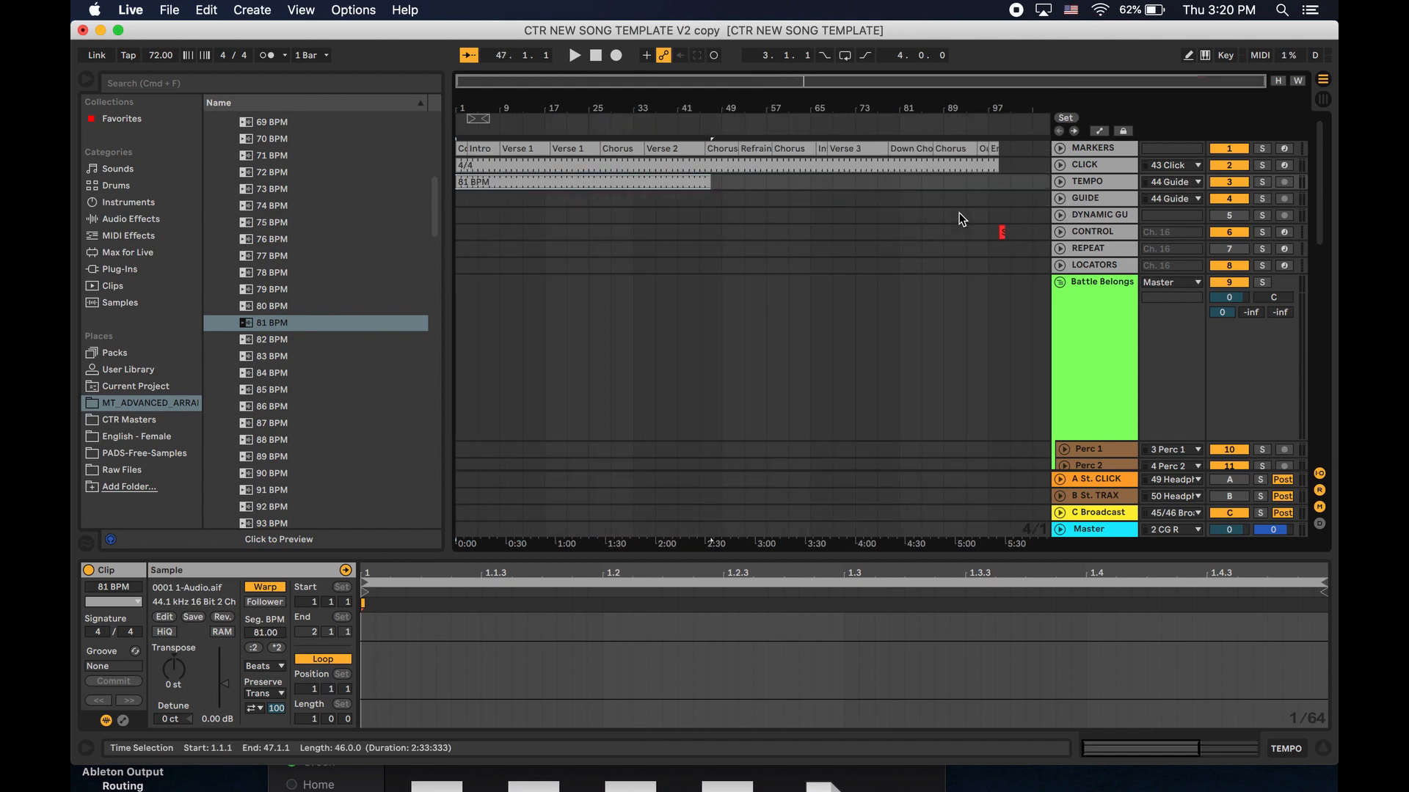
left_click_drag(710, 182, 998, 191)
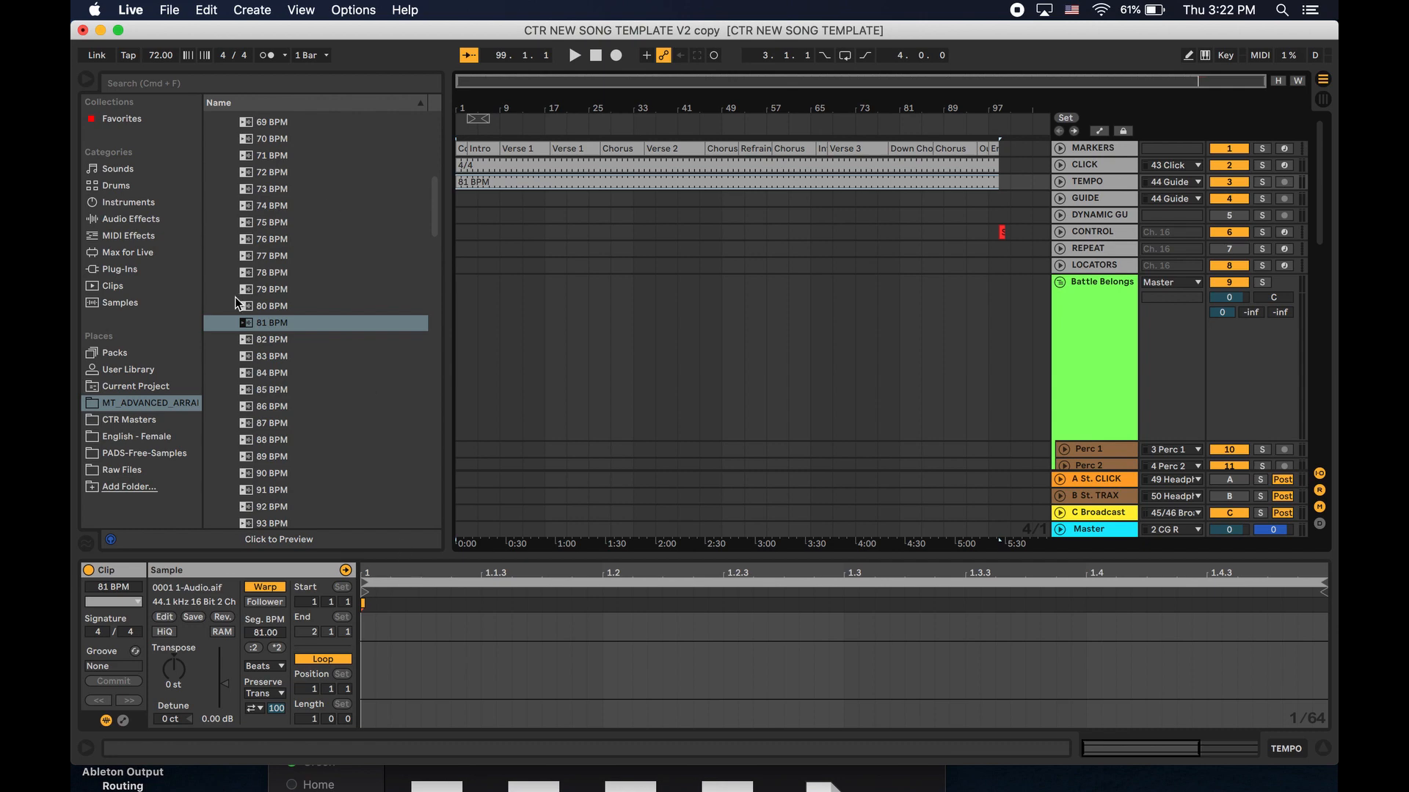
Bring the MultiTracks folder window forward and place it over the clip detail area, leaving the arrangement tracks uncovered.
left_click(377, 783)
left_click_drag(636, 339, 1037, 267)
scroll(471, 310, "down", 2)
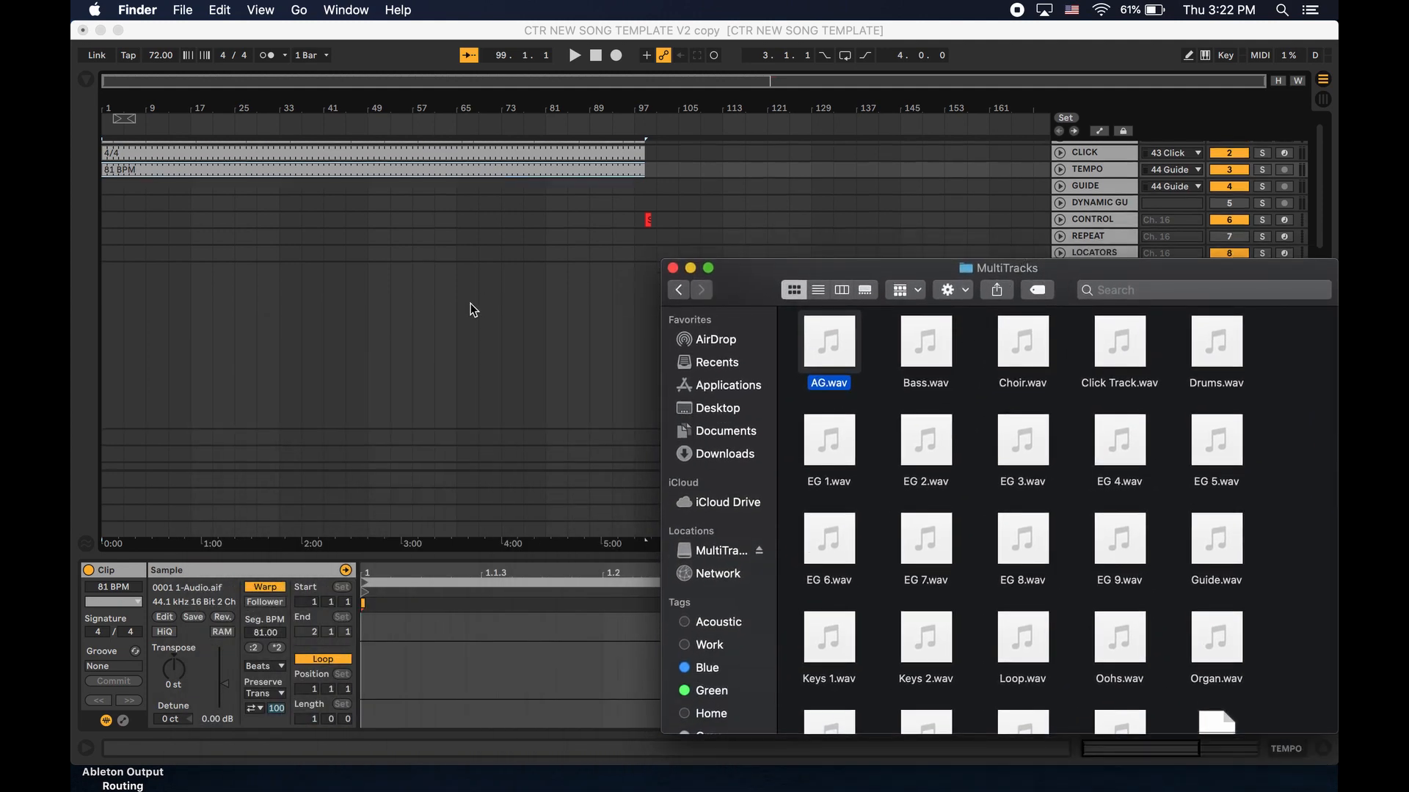
scroll(472, 310, "down", 3)
scroll(473, 310, "up", 3)
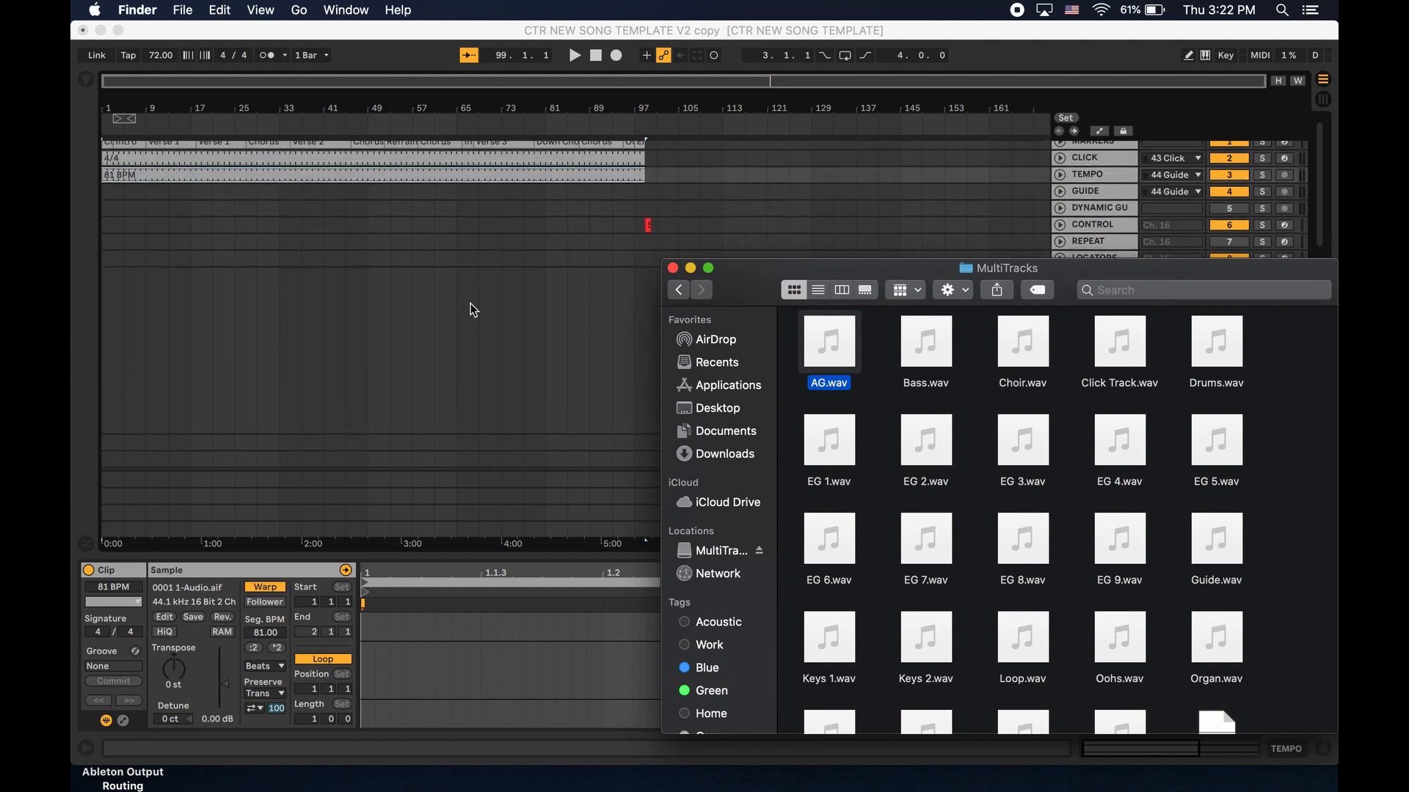
scroll(474, 310, "down", 4)
scroll(470, 303, "down", 5)
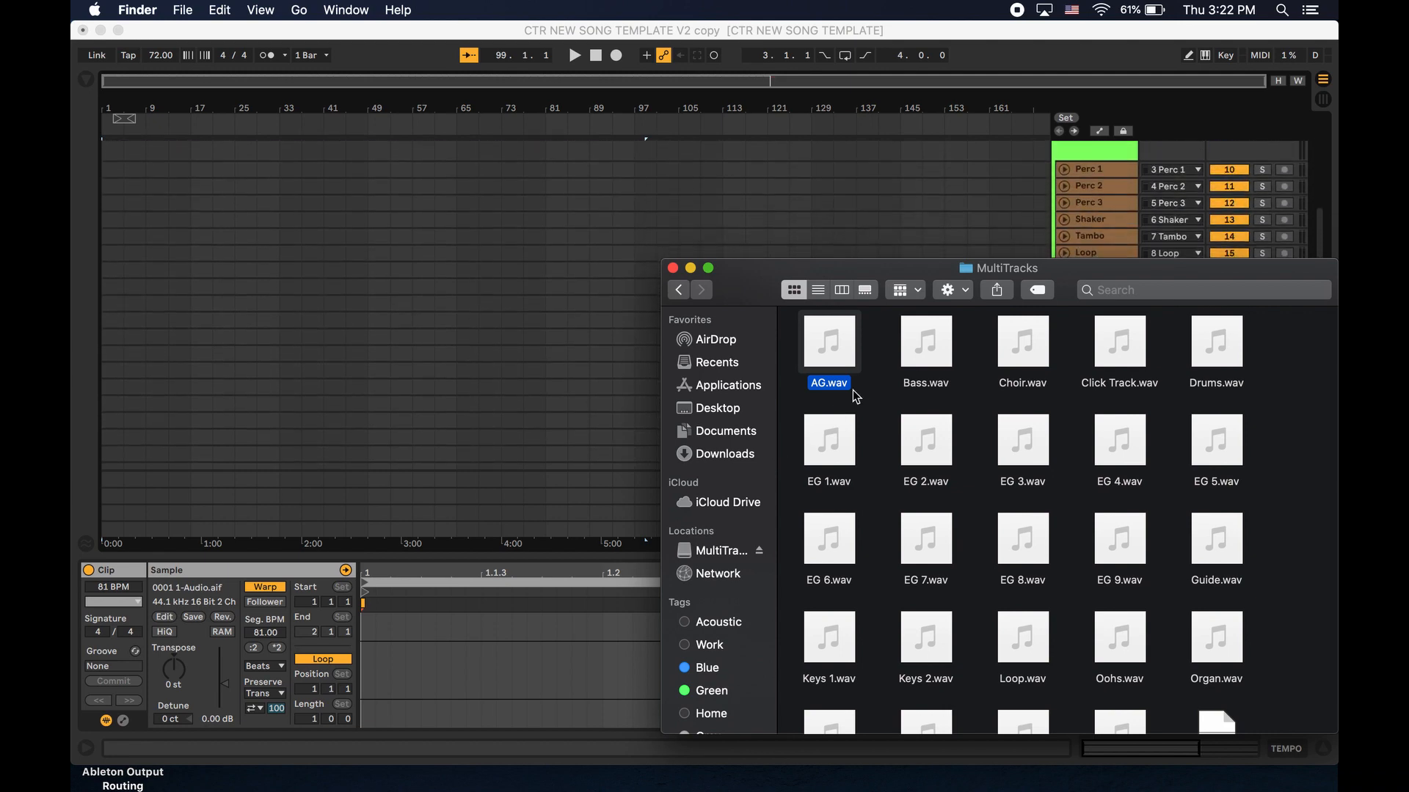
left_click_drag(757, 277, 169, 580)
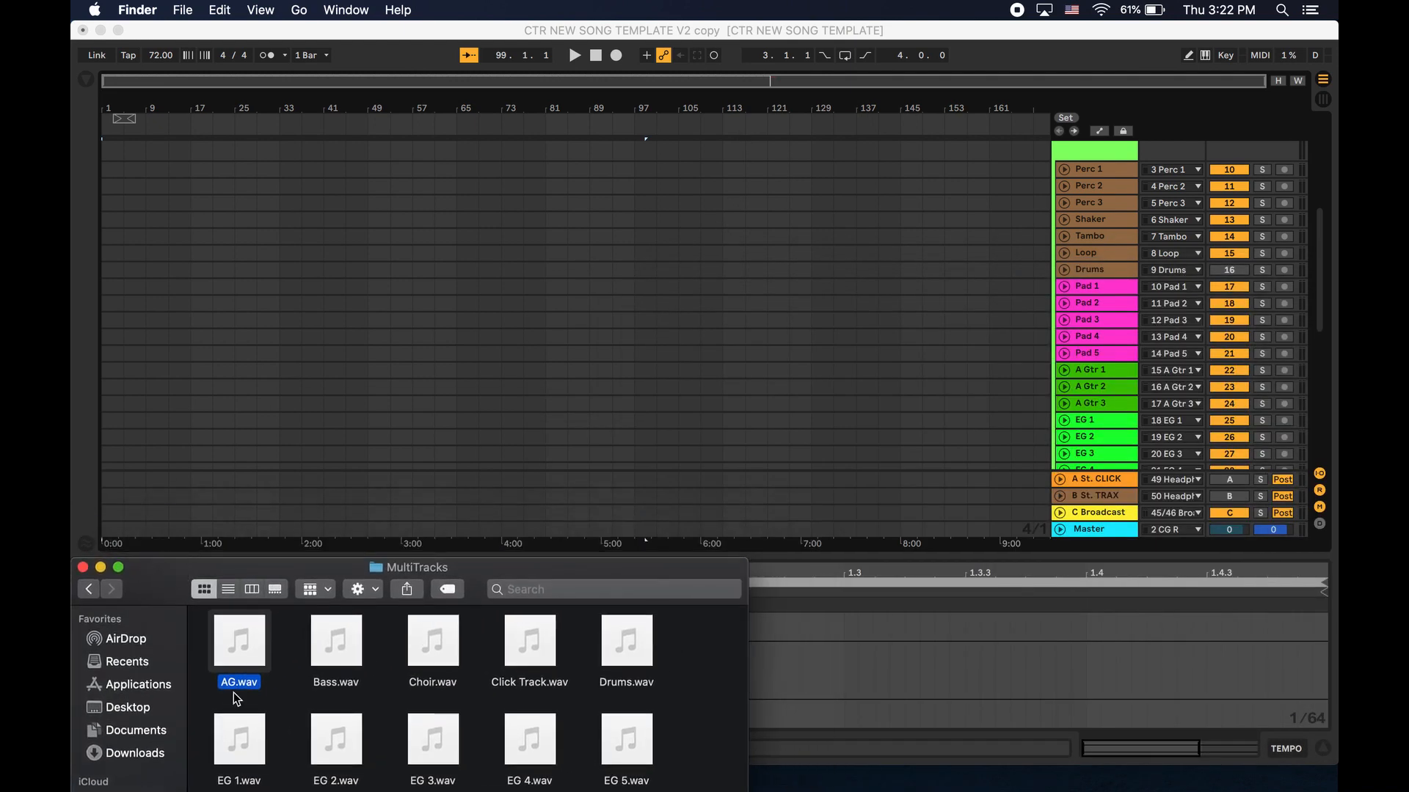
scroll(266, 473, "down", 2)
scroll(266, 472, "up", 9)
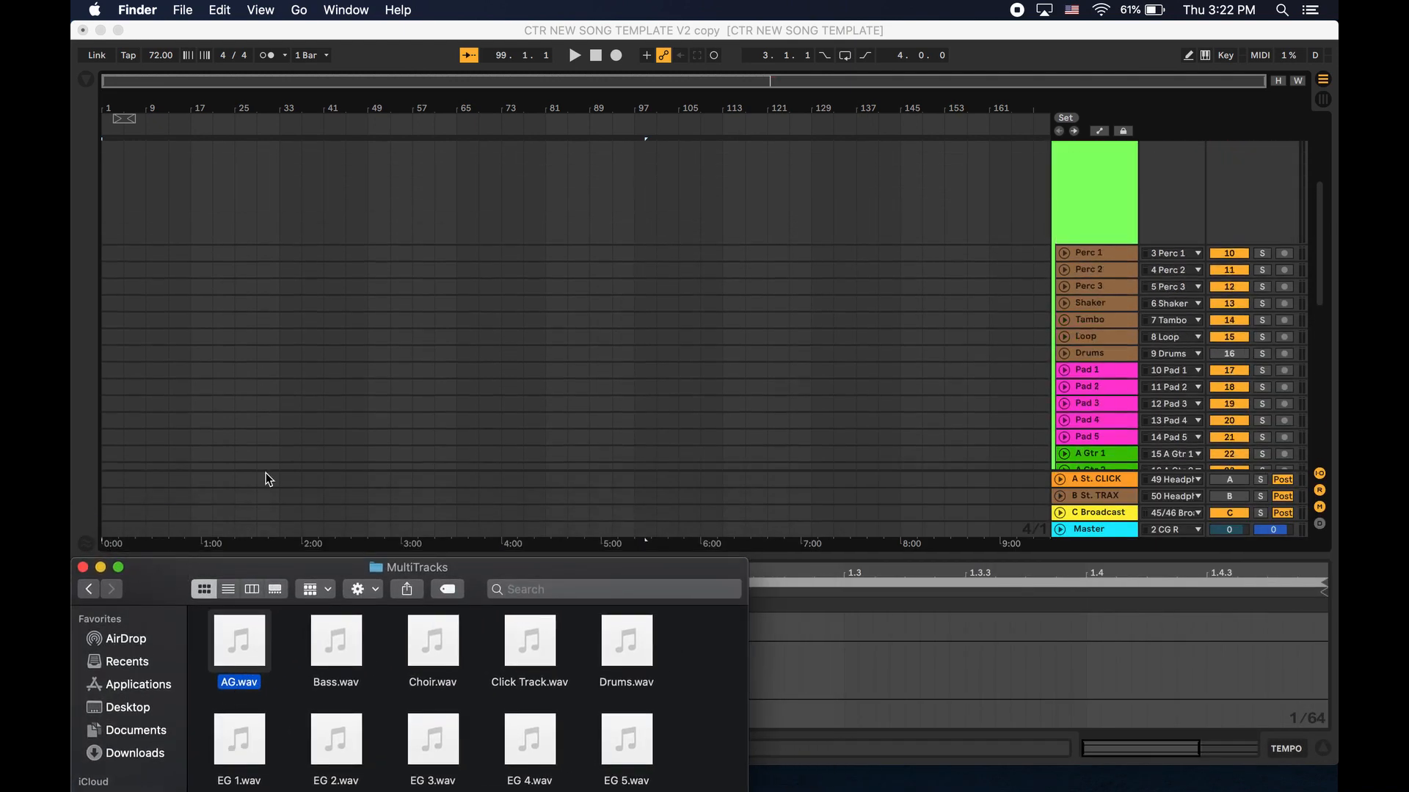
left_click_drag(309, 571, 908, 596)
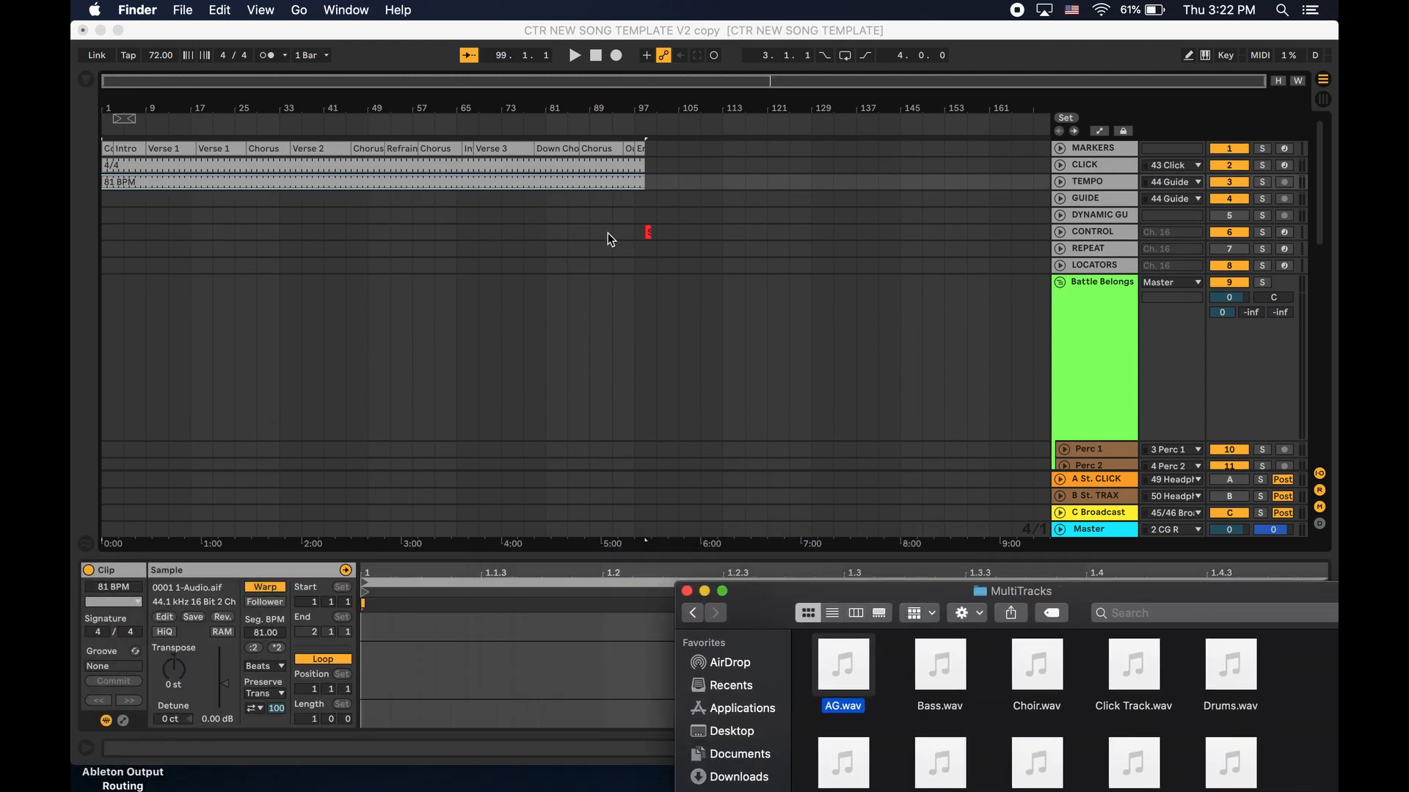
Make the 81 BPM clip on the TEMPO track the tempo leader.
left_click(481, 180)
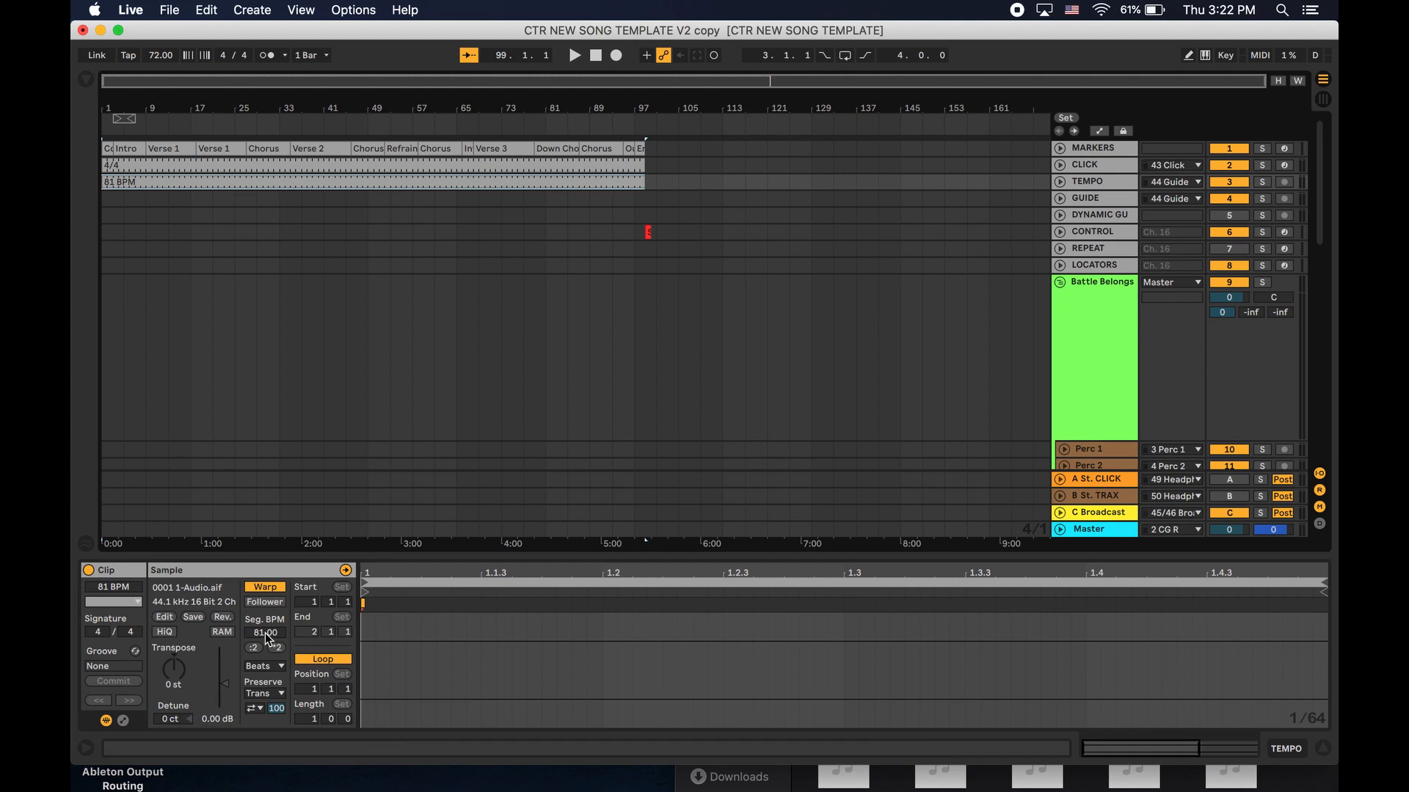
left_click(256, 603)
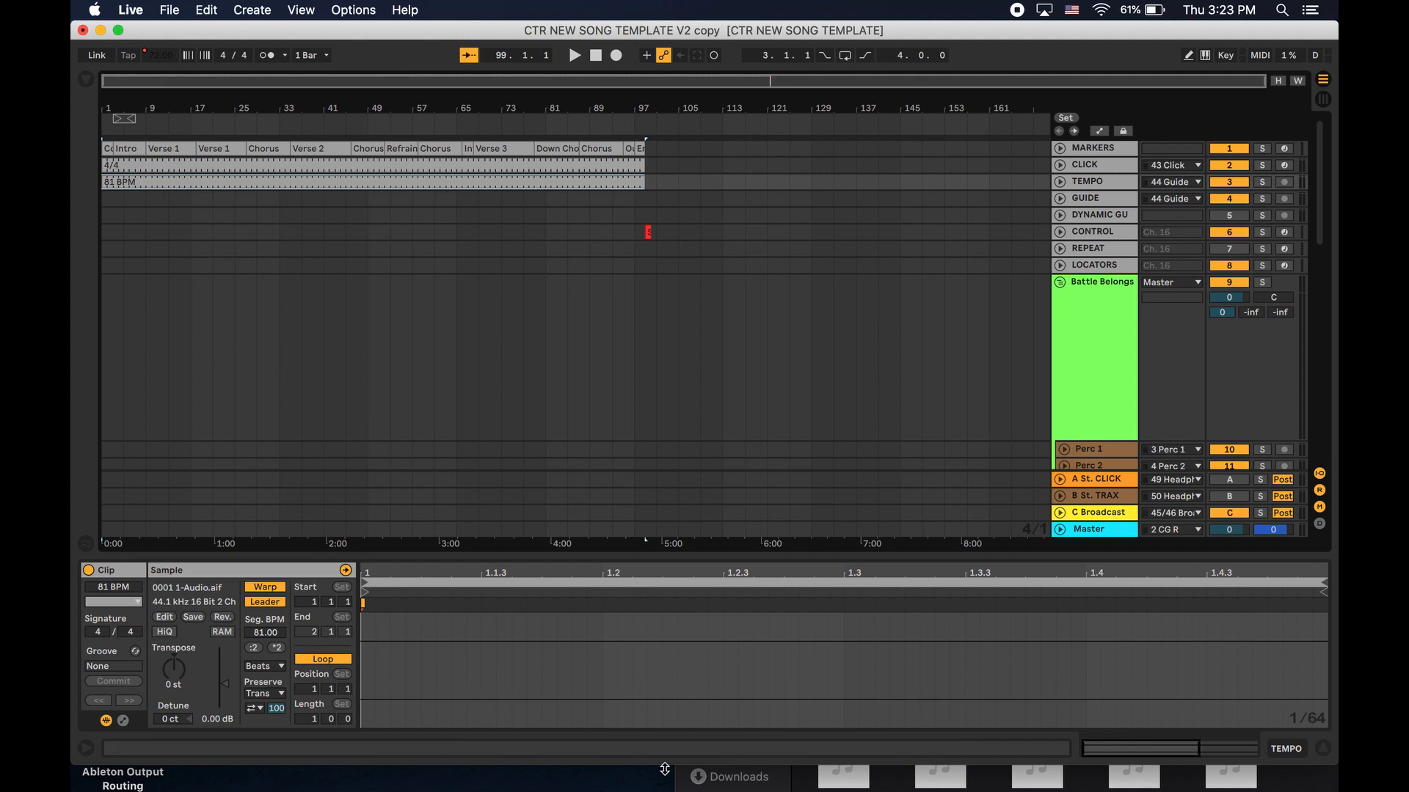
left_click(803, 780)
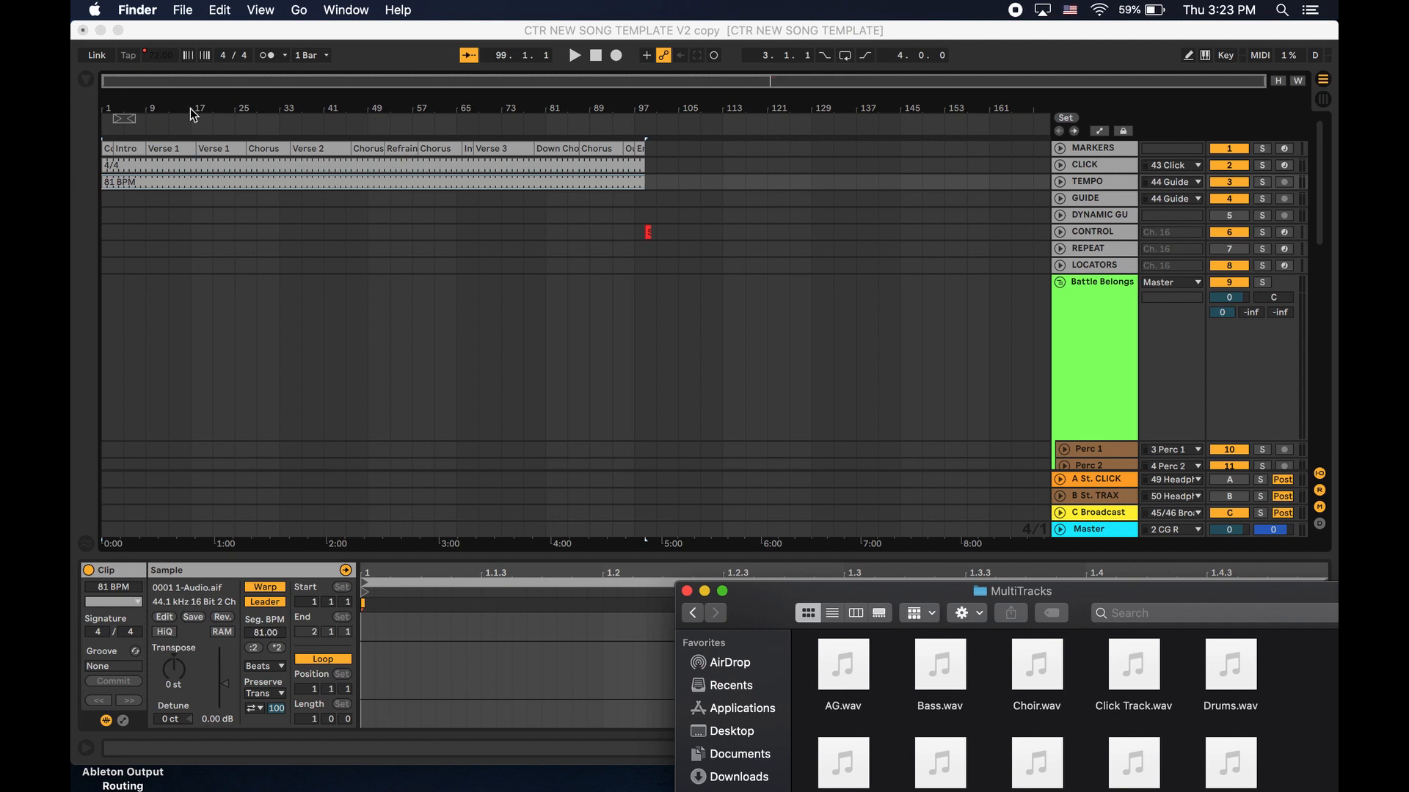
left_click(195, 26)
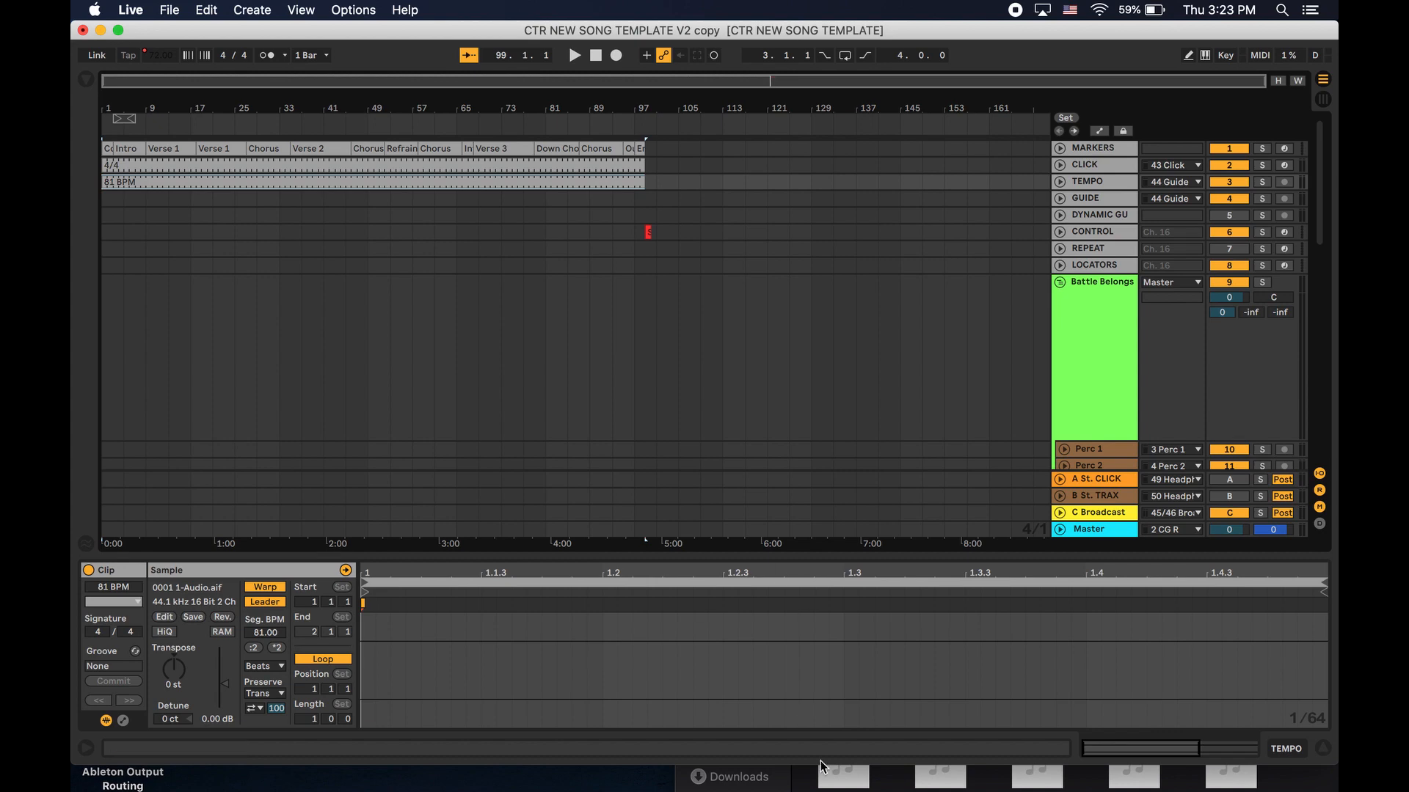
Add AG.wav from the MultiTracks folder to the A Gtr 1 track, starting at bar 1.
left_click(803, 776)
scroll(854, 697, "up", 2)
mouse_move(855, 690)
left_mouse_down()
mouse_move(560, 535)
mouse_move(462, 440)
mouse_move(844, 661)
left_mouse_up()
scroll(636, 449, "down", 10)
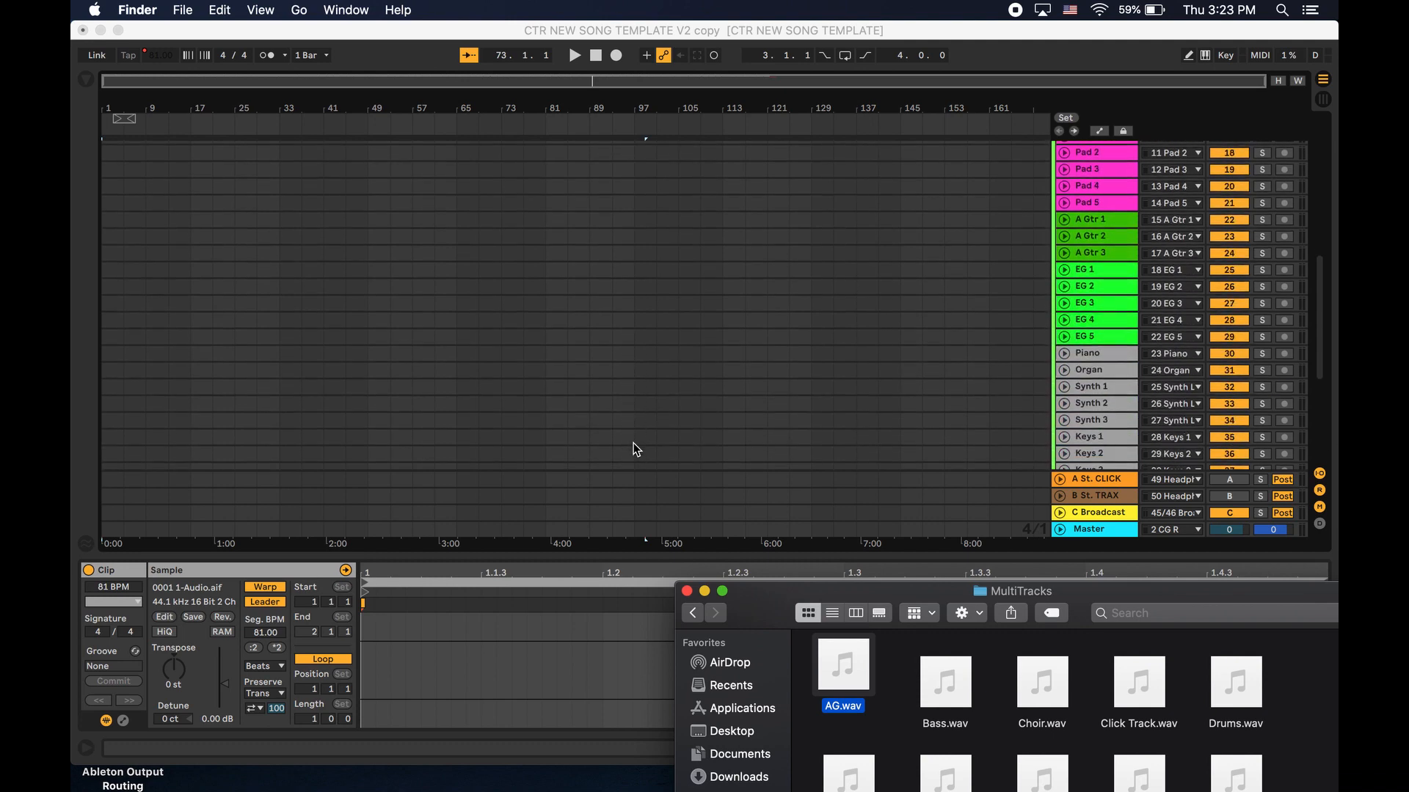
left_click_drag(844, 664, 110, 212)
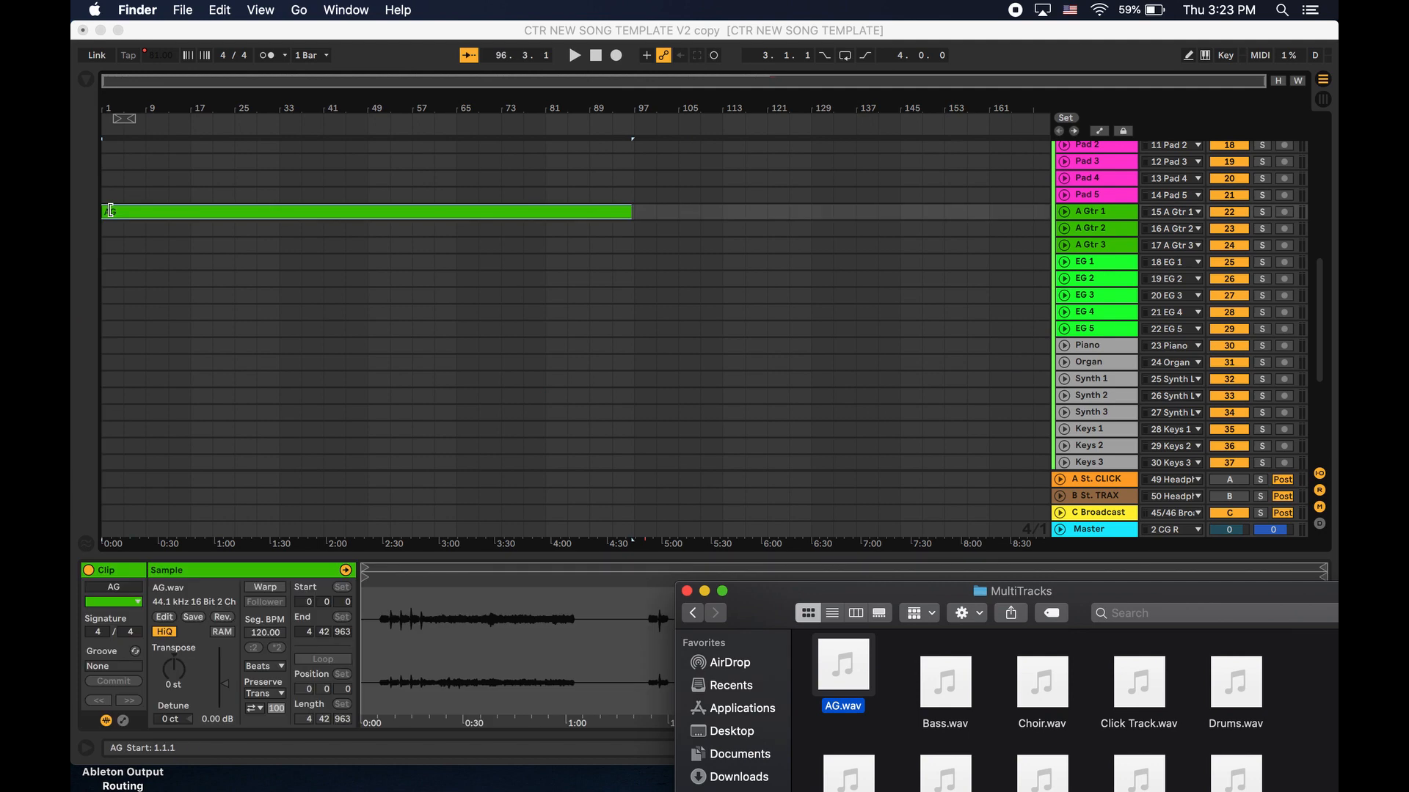
left_click(628, 212)
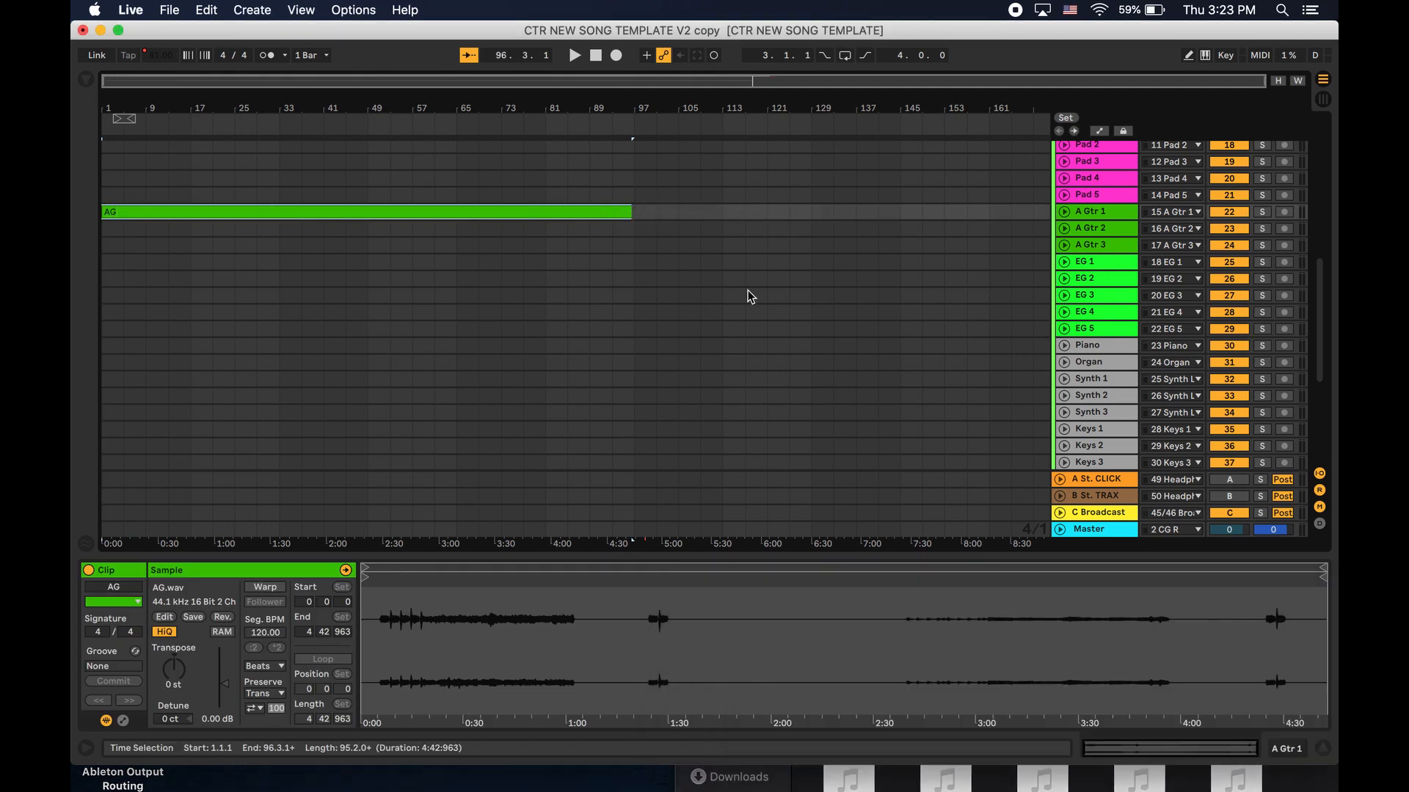
Add Bass.wav to the Bass track and Choir.wav to the Vox FX 1 track, both starting at bar 1.
left_click(805, 779)
left_click_drag(954, 691, 110, 333)
scroll(412, 366, "down", 2)
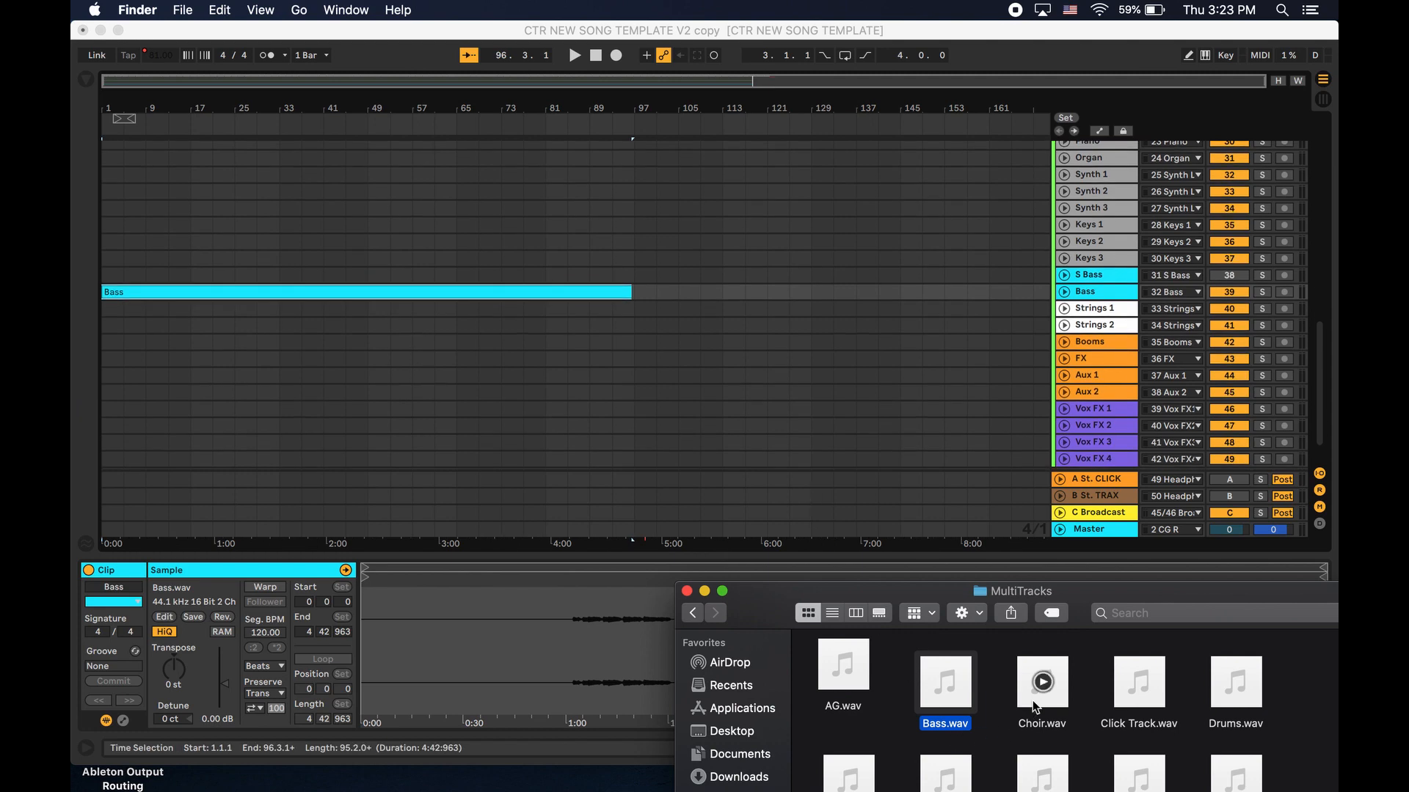
scroll(825, 474, "down", 2)
left_click_drag(1025, 669, 110, 377)
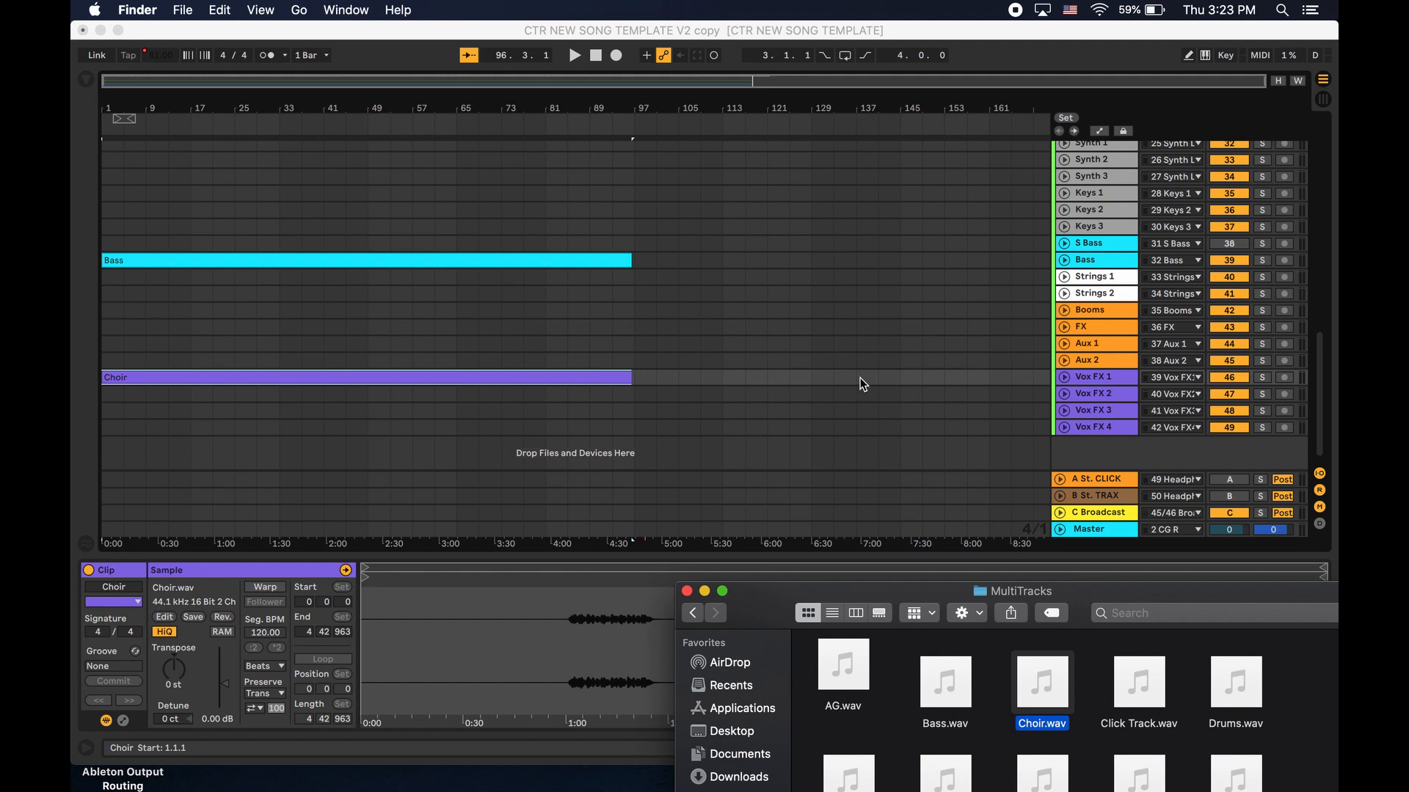
scroll(862, 384, "up", 10)
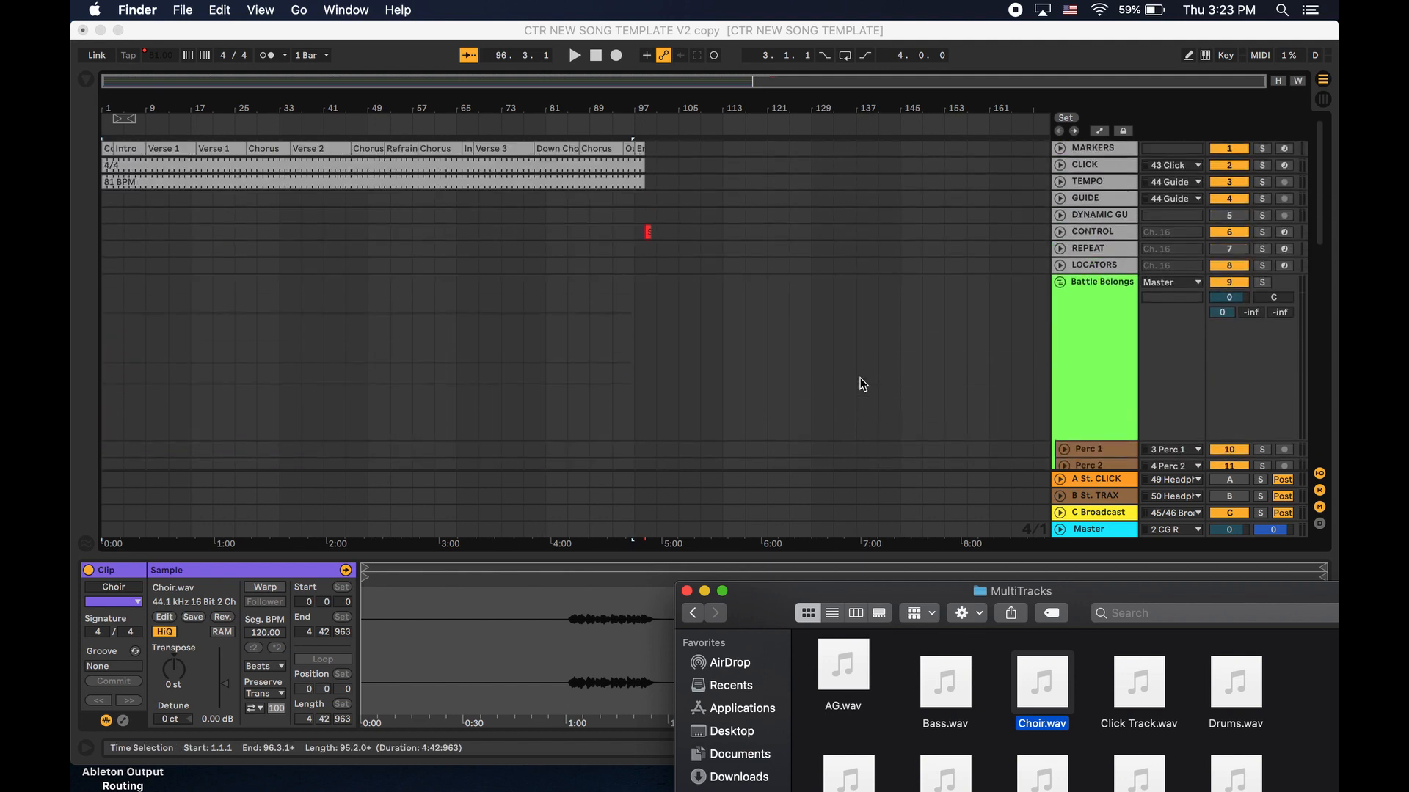
scroll(862, 384, "down", 10)
scroll(557, 403, "up", 10)
left_click_drag(1157, 688, 511, 328)
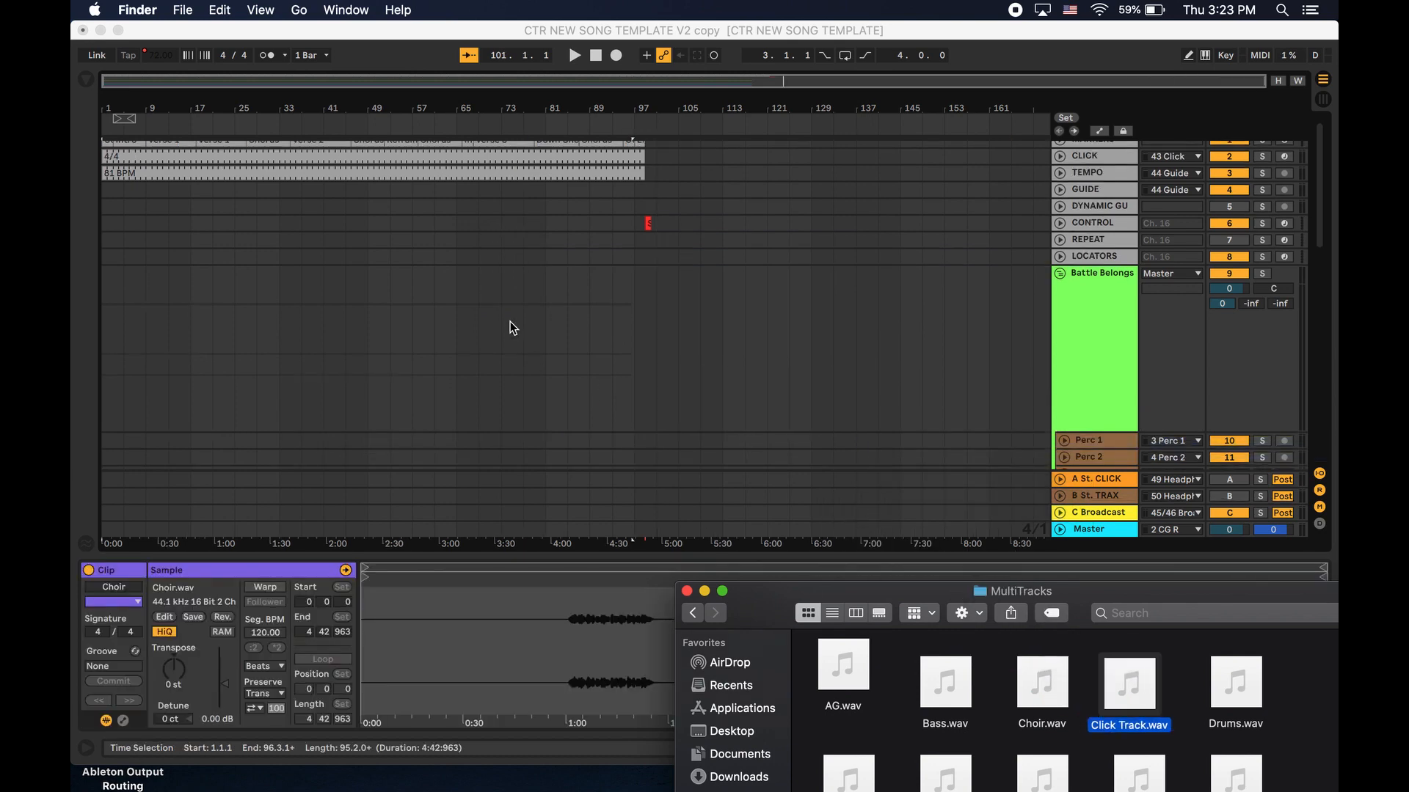
scroll(510, 321, "up", 1)
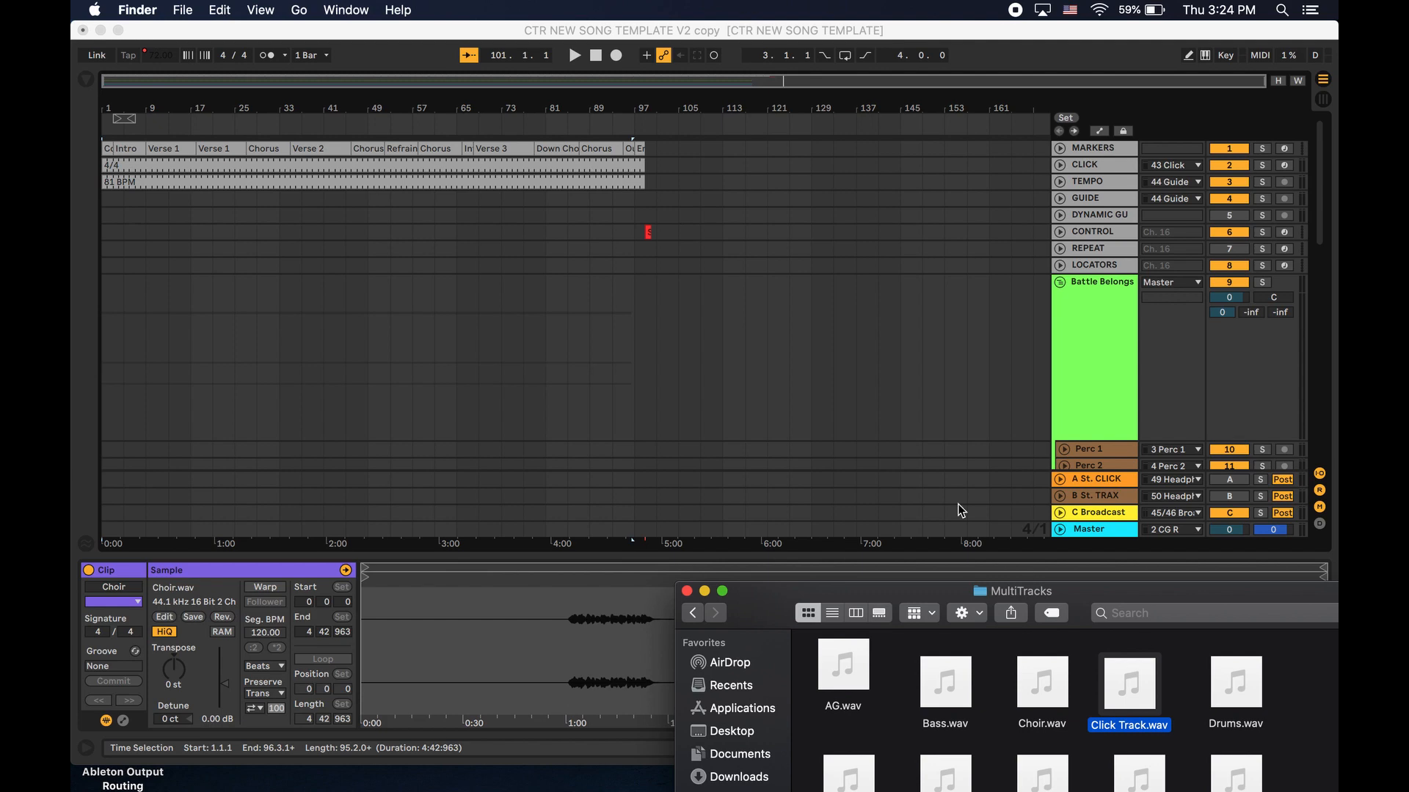
Add Drums.wav to the Drums track, starting at bar 1.
scroll(852, 317, "down", 10)
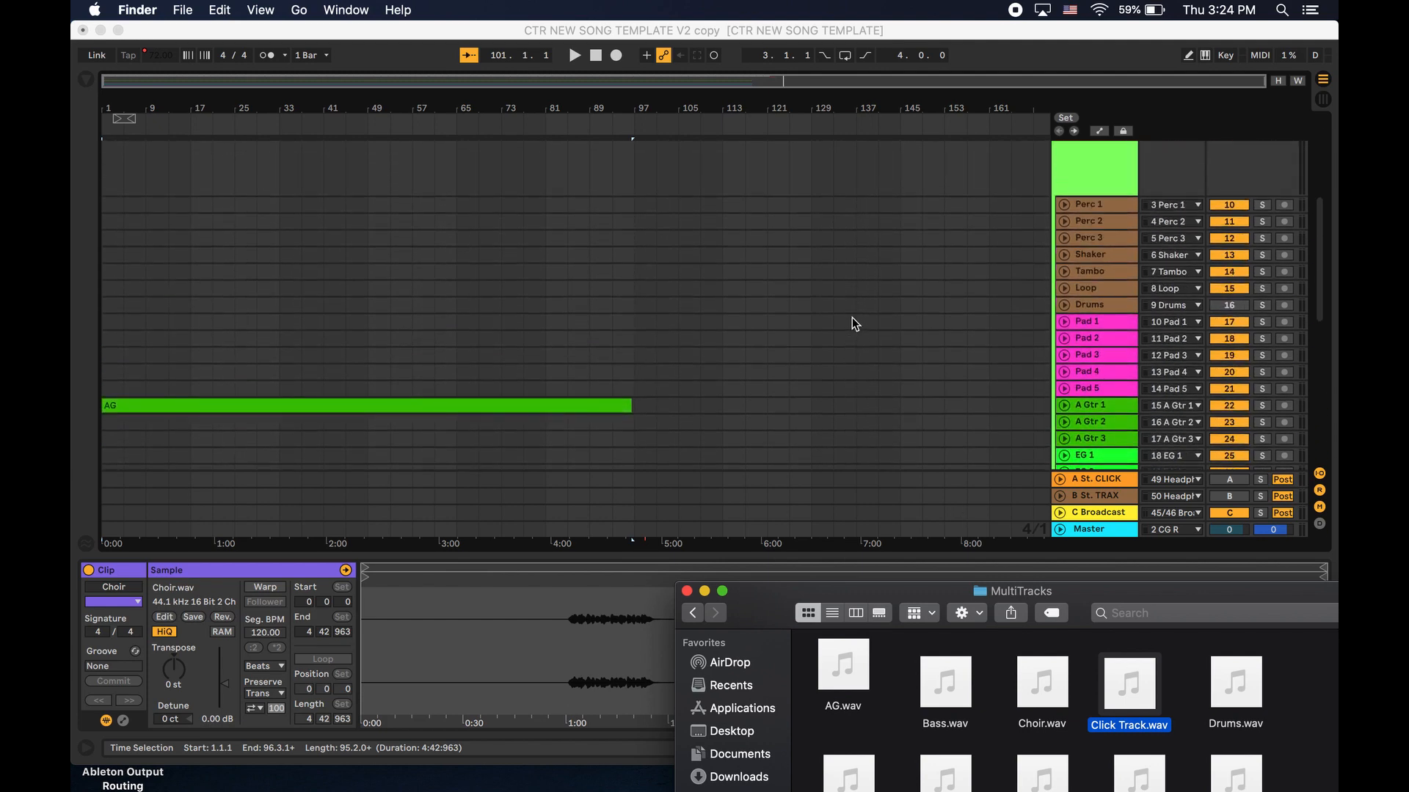
left_click_drag(1248, 686, 109, 288)
scroll(943, 677, "down", 3)
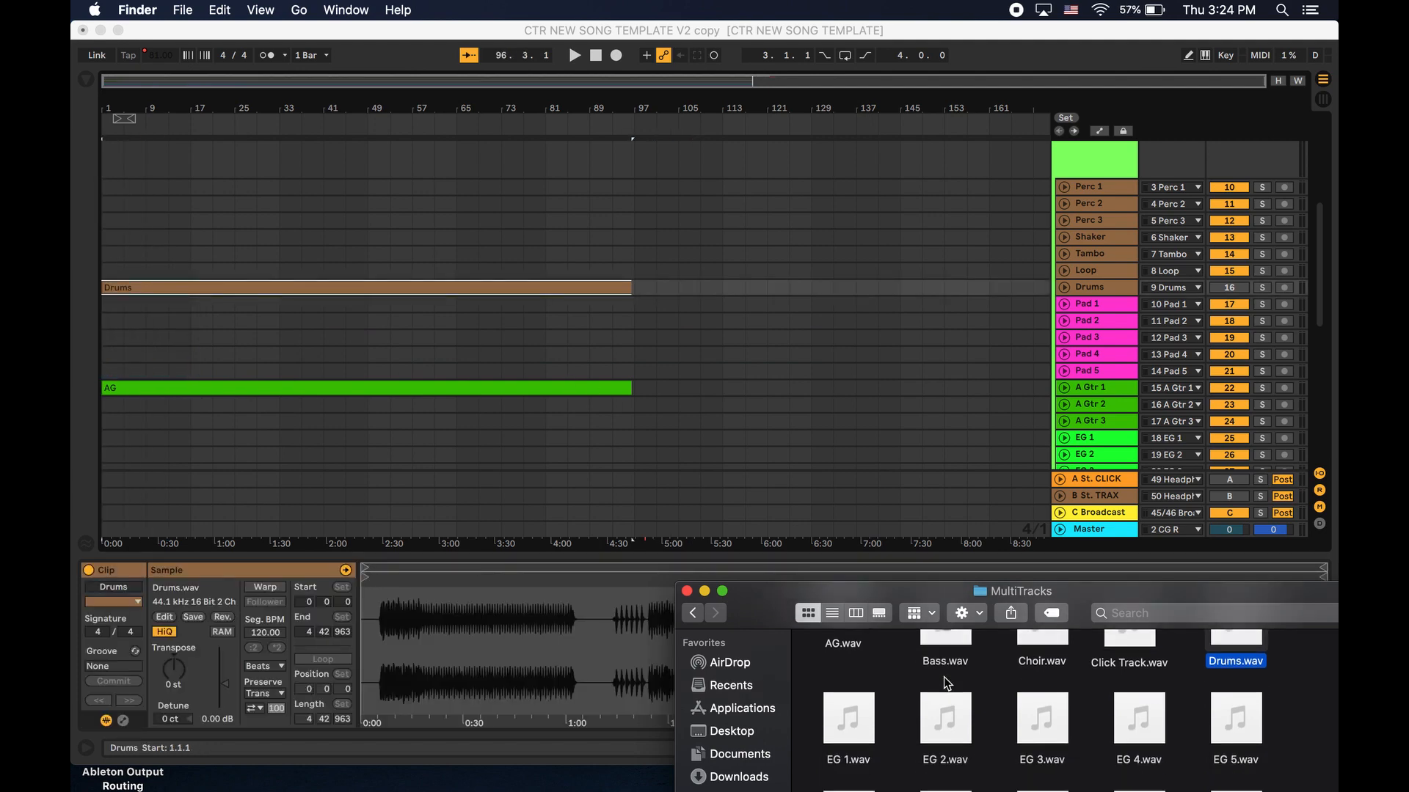
Add EG 1.wav through EG 5.wav together at bar 1, one stem each on the EG 1 to EG 5 tracks.
scroll(798, 437, "down", 5)
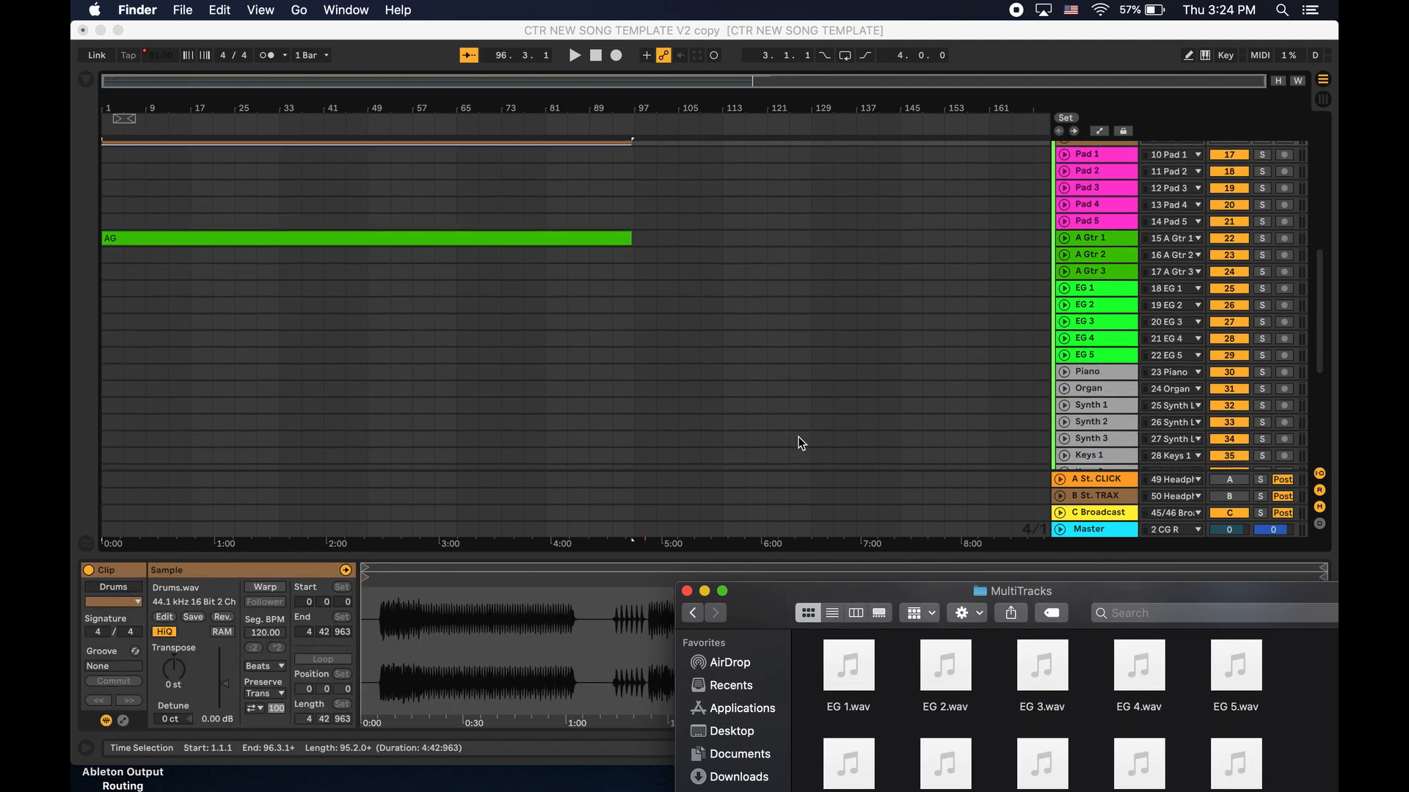
left_click(864, 690)
left_click(1231, 680, "super")
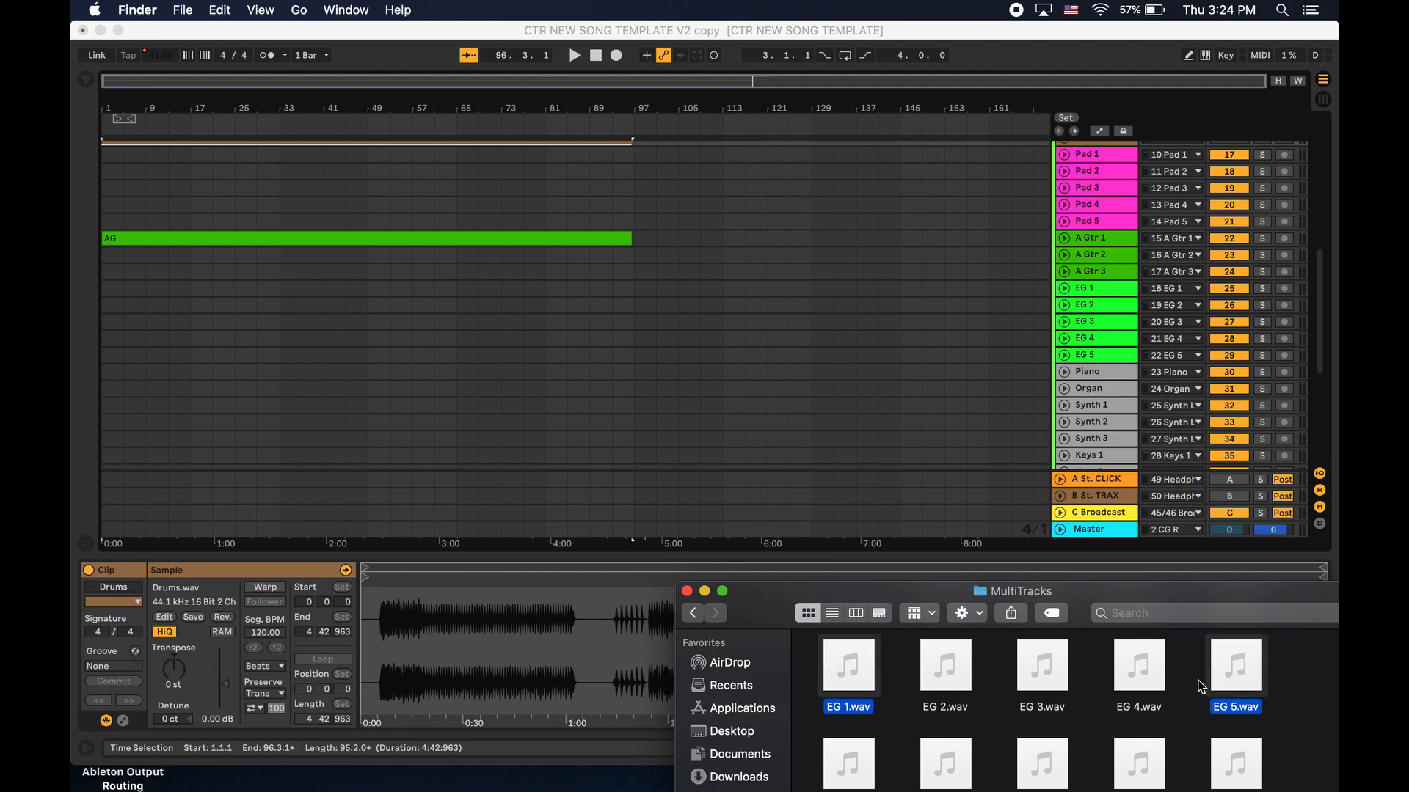
left_click_drag(1274, 667, 817, 658)
mouse_move(862, 677)
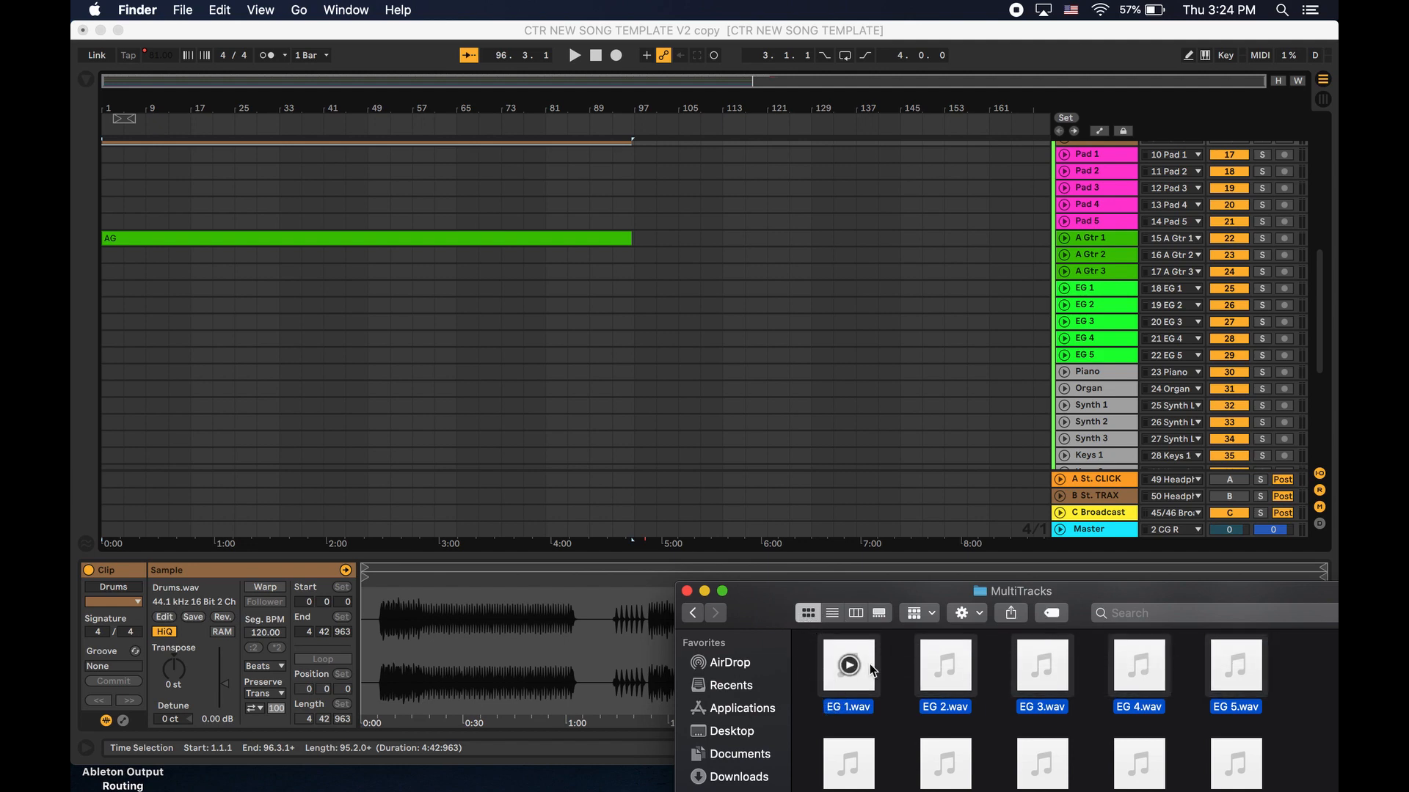
left_click_drag(850, 690, 110, 261)
key("super")
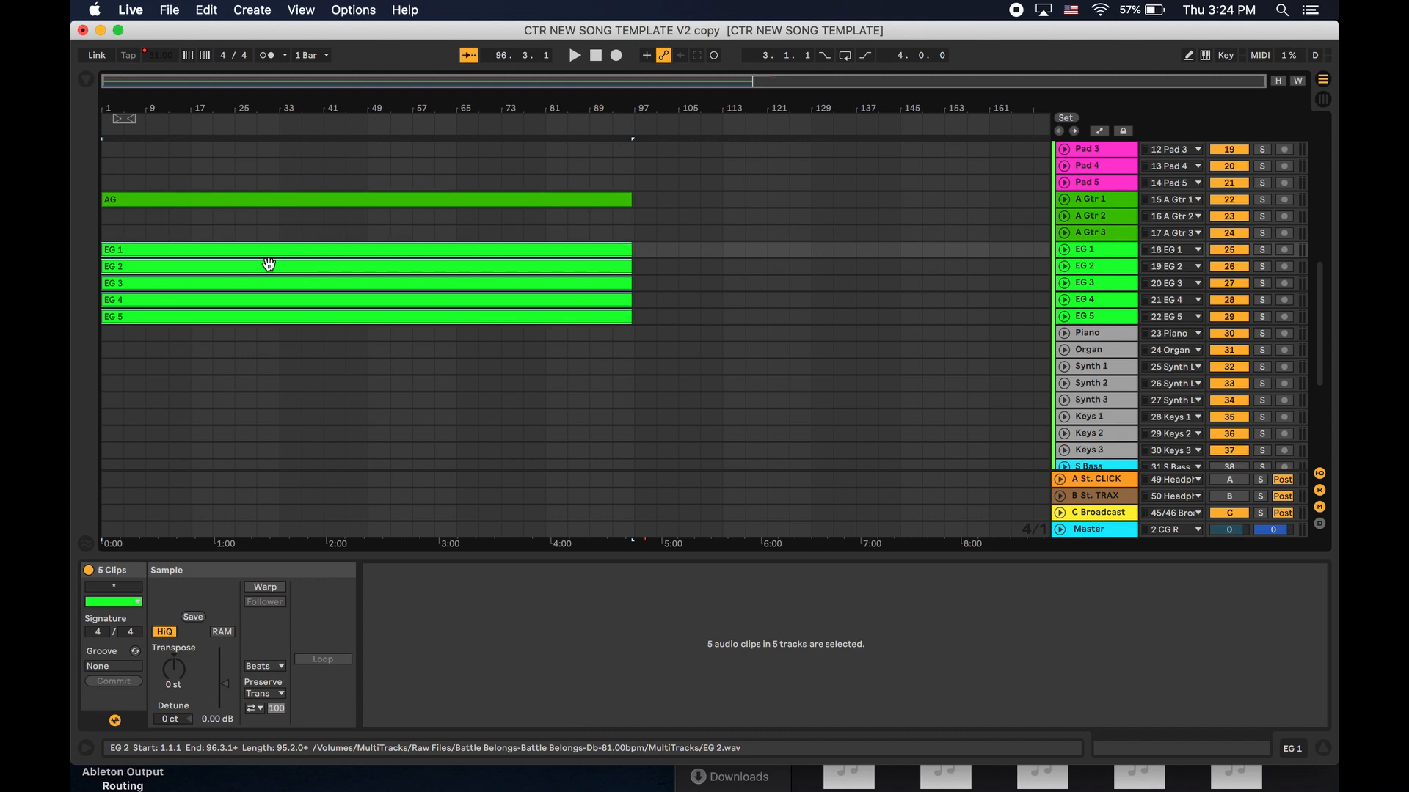
Unfold the EG 1 through EG 5 tracks to show the waveforms of their clips.
scroll(327, 337, "up", 2)
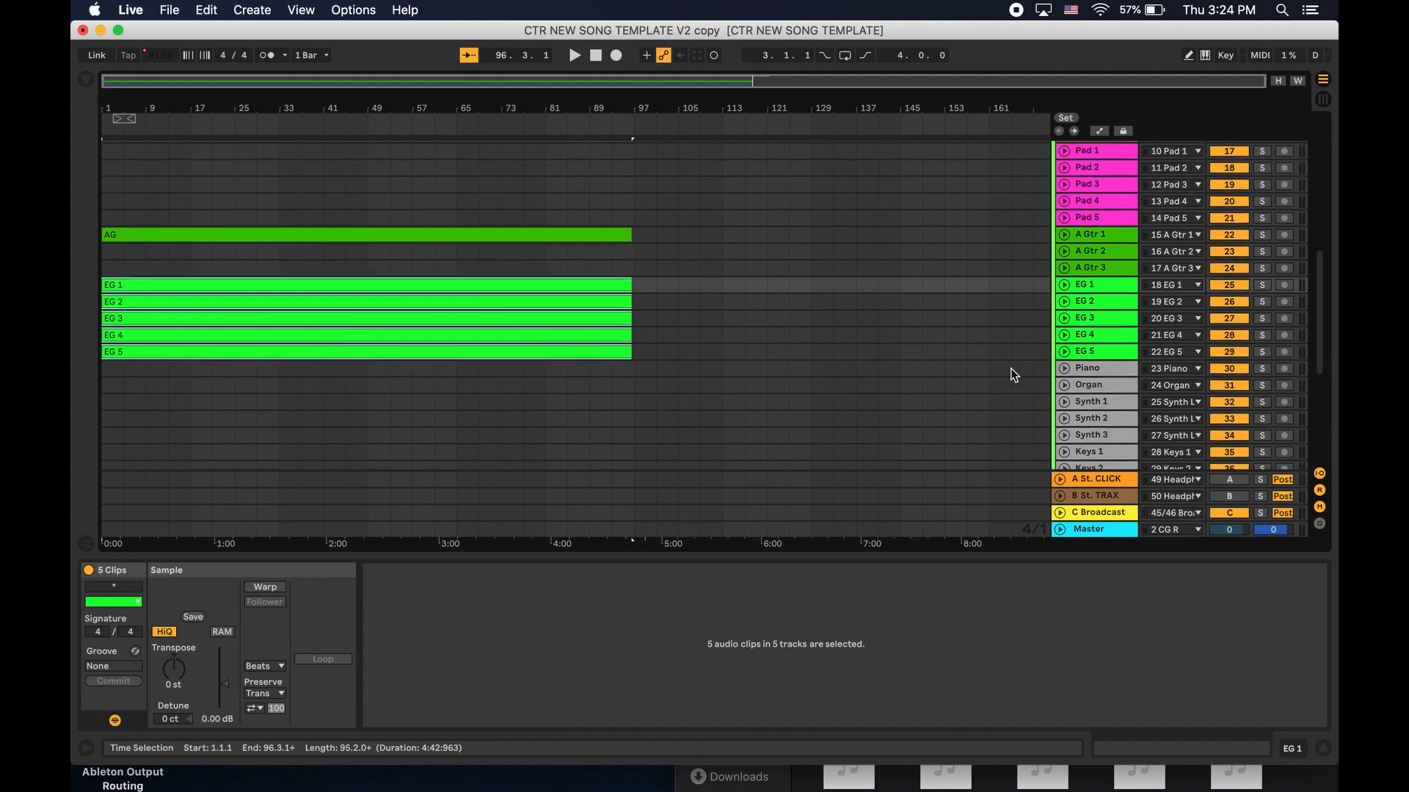
left_click(722, 351)
left_click(1063, 285)
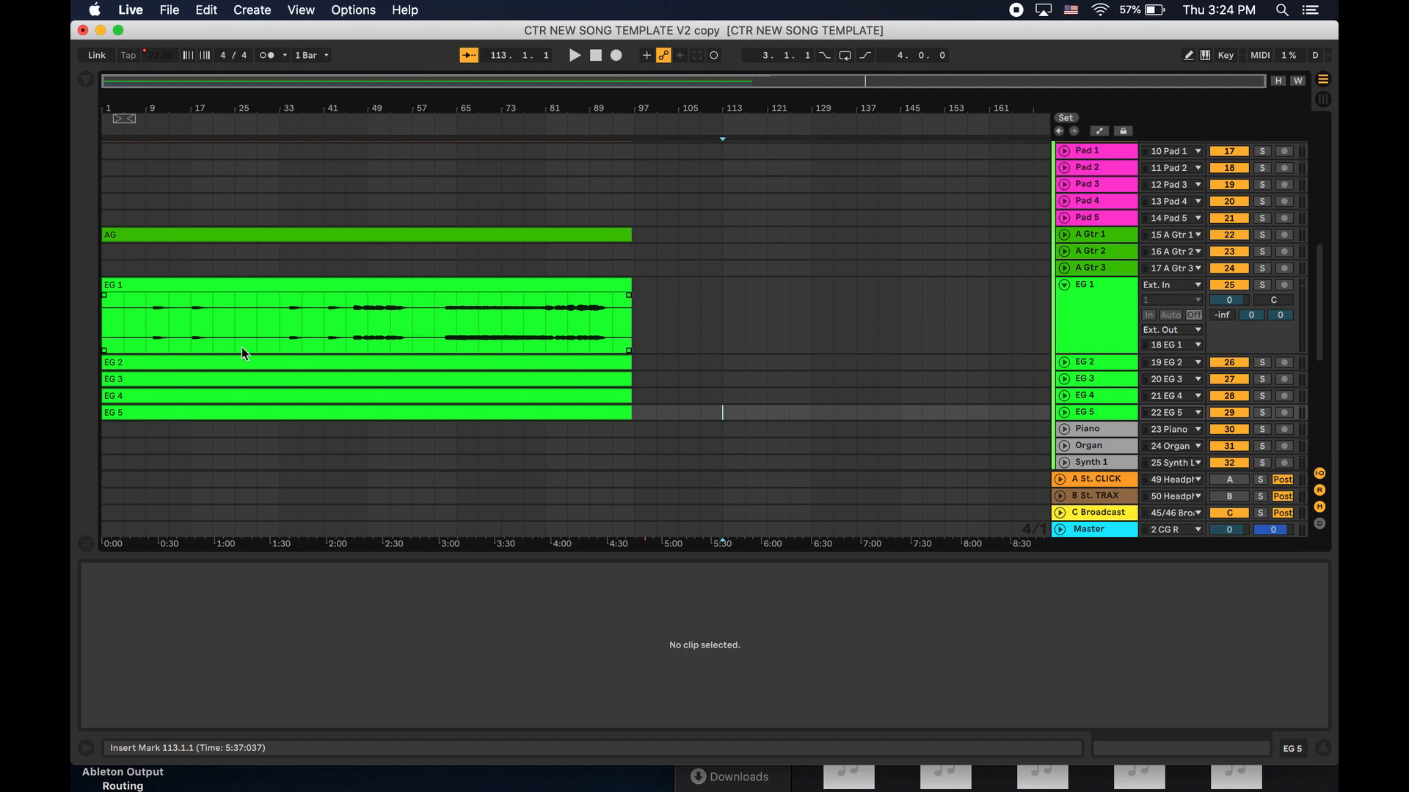
left_click(1064, 363)
scroll(410, 330, "down", 5)
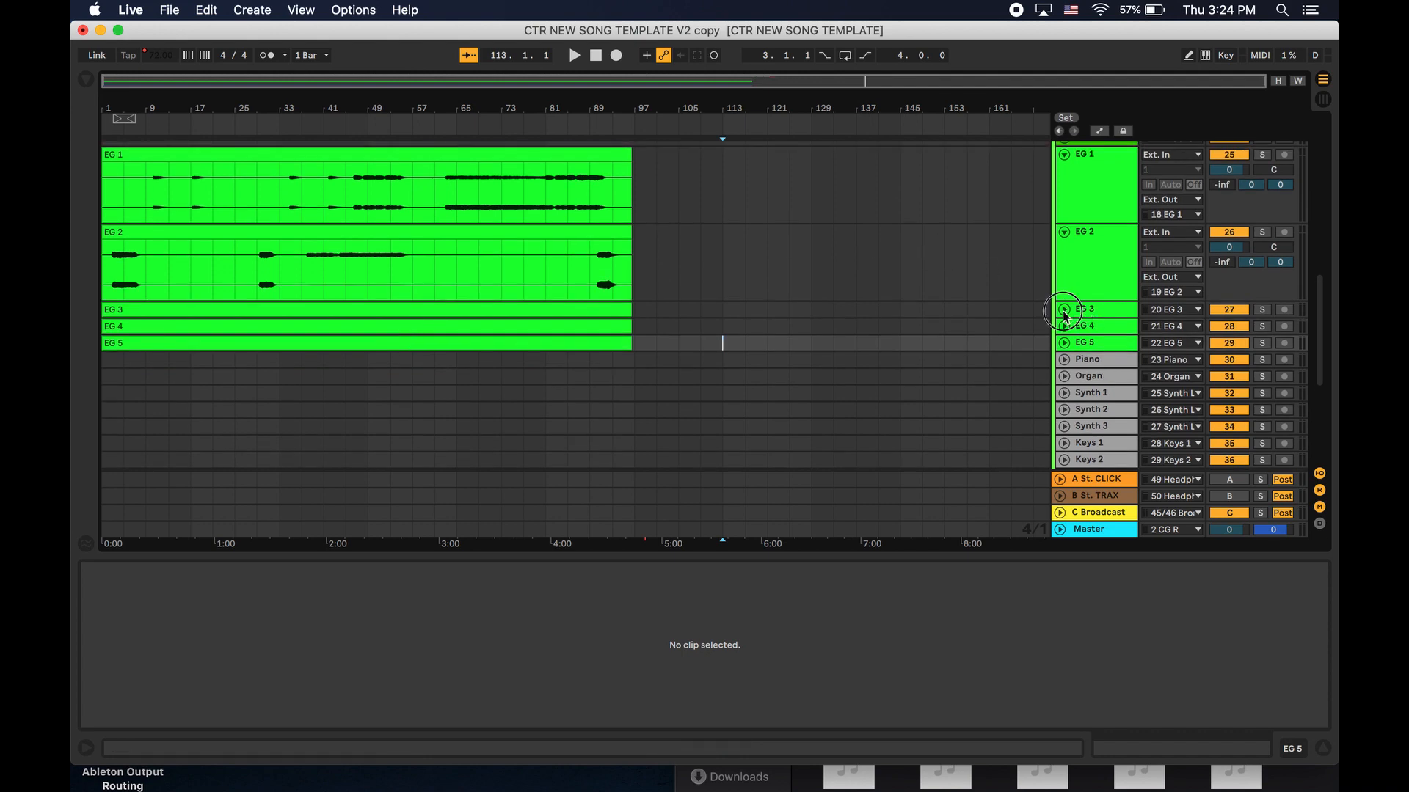
left_click(1064, 311)
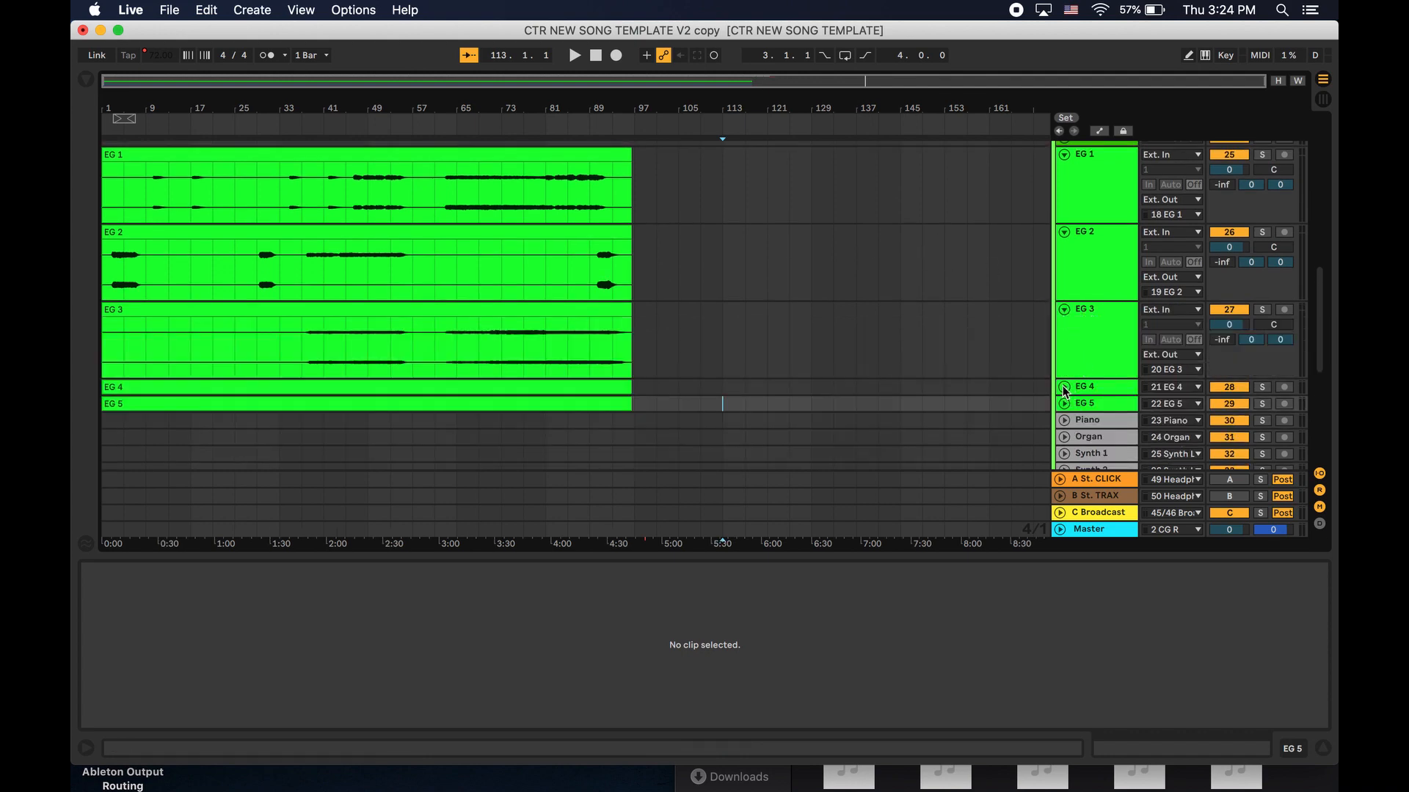
left_click(1065, 388)
left_click(1064, 464)
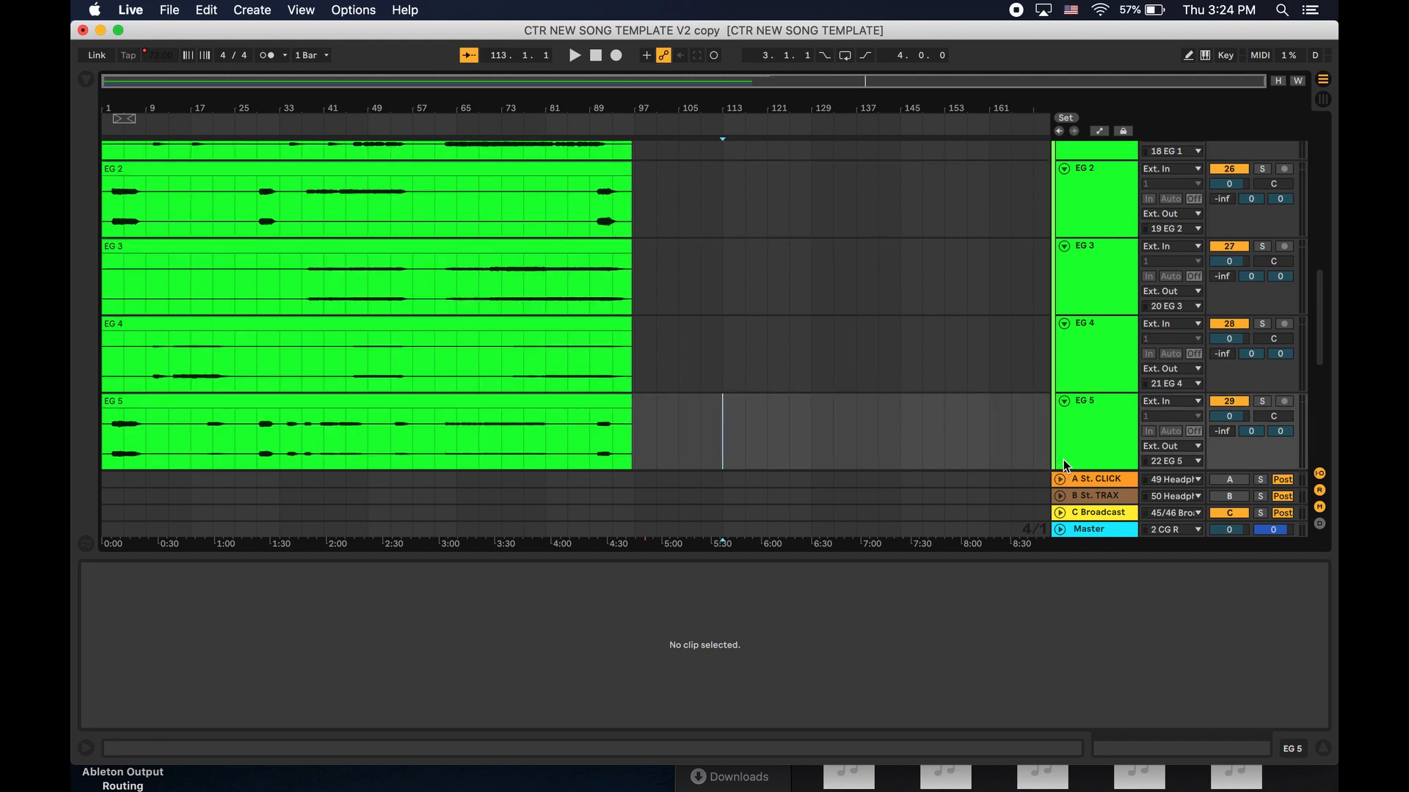
scroll(827, 284, "up", 5)
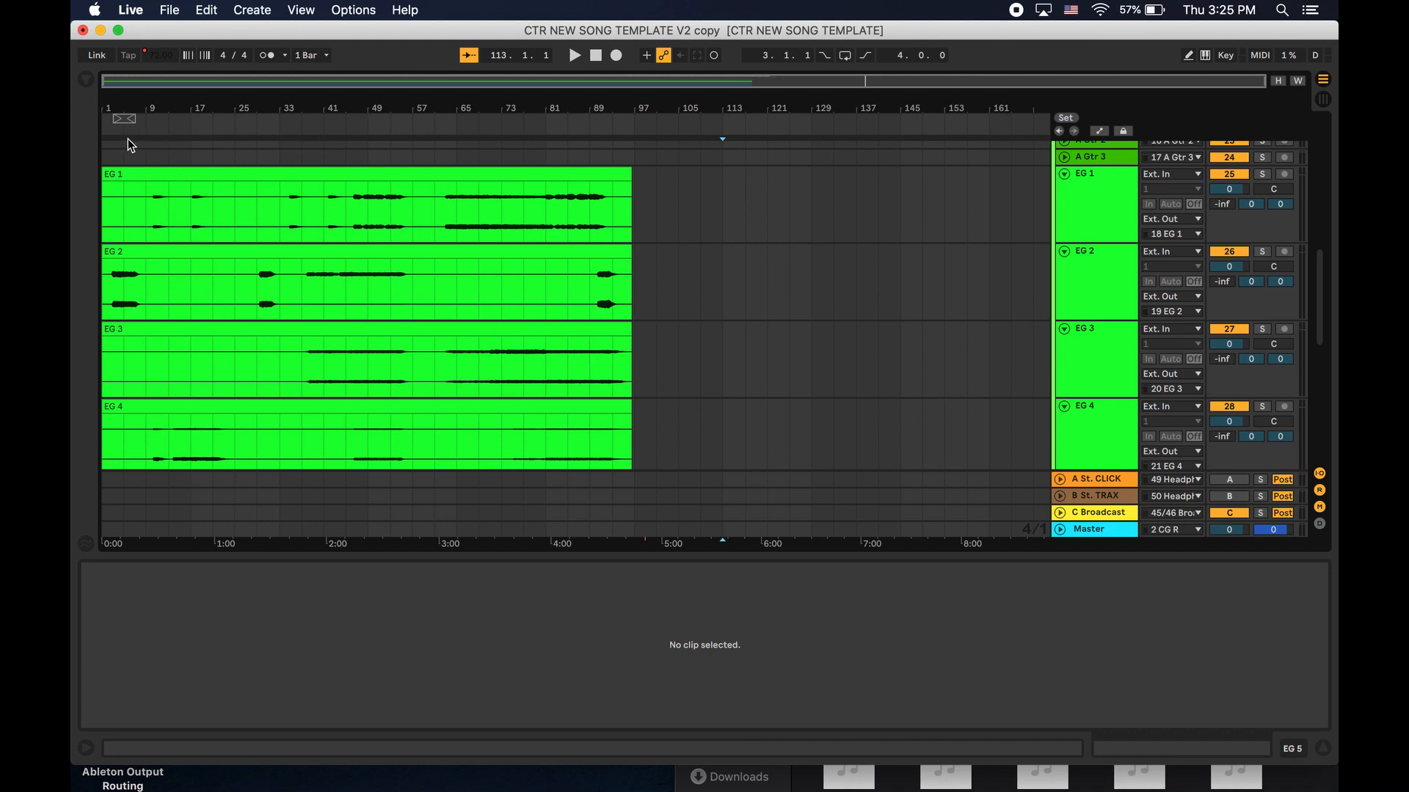
Solo the EG 1 track and start playback from bar 1.
left_click(106, 154)
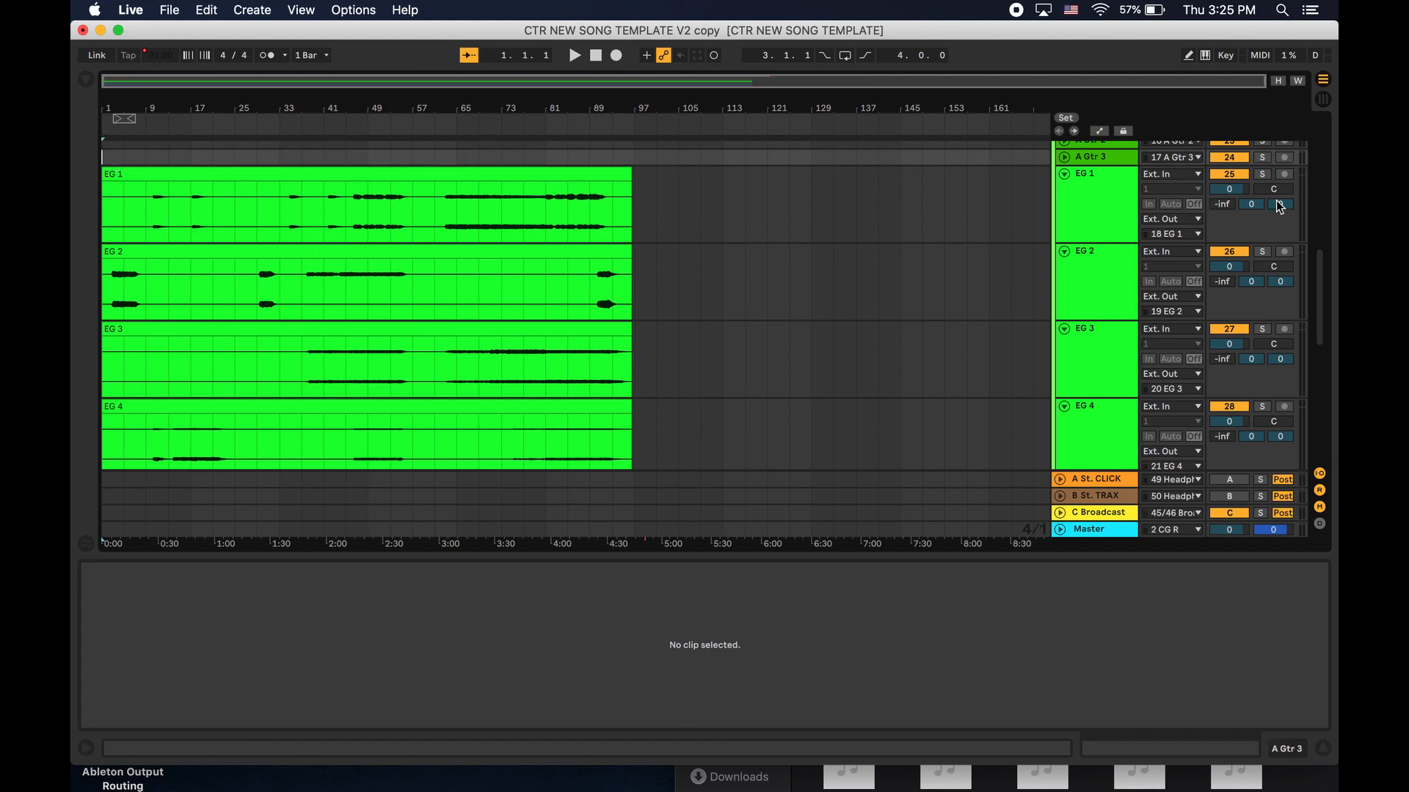
left_click(1262, 173)
key("space")
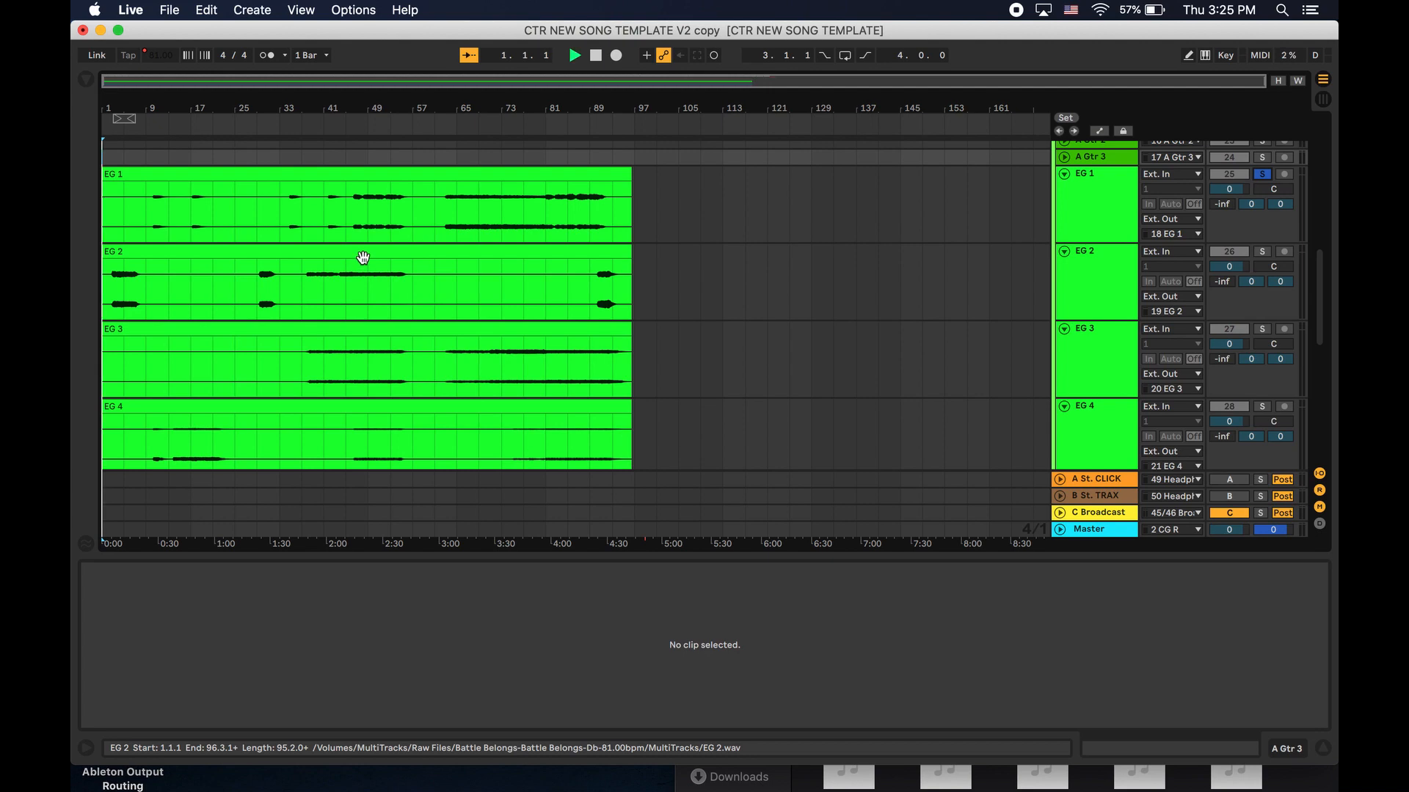
Listen to the soloed EG 1 stem from its first audible part, around bars 9 to 12.
left_click(156, 203)
key("space")
key("space")
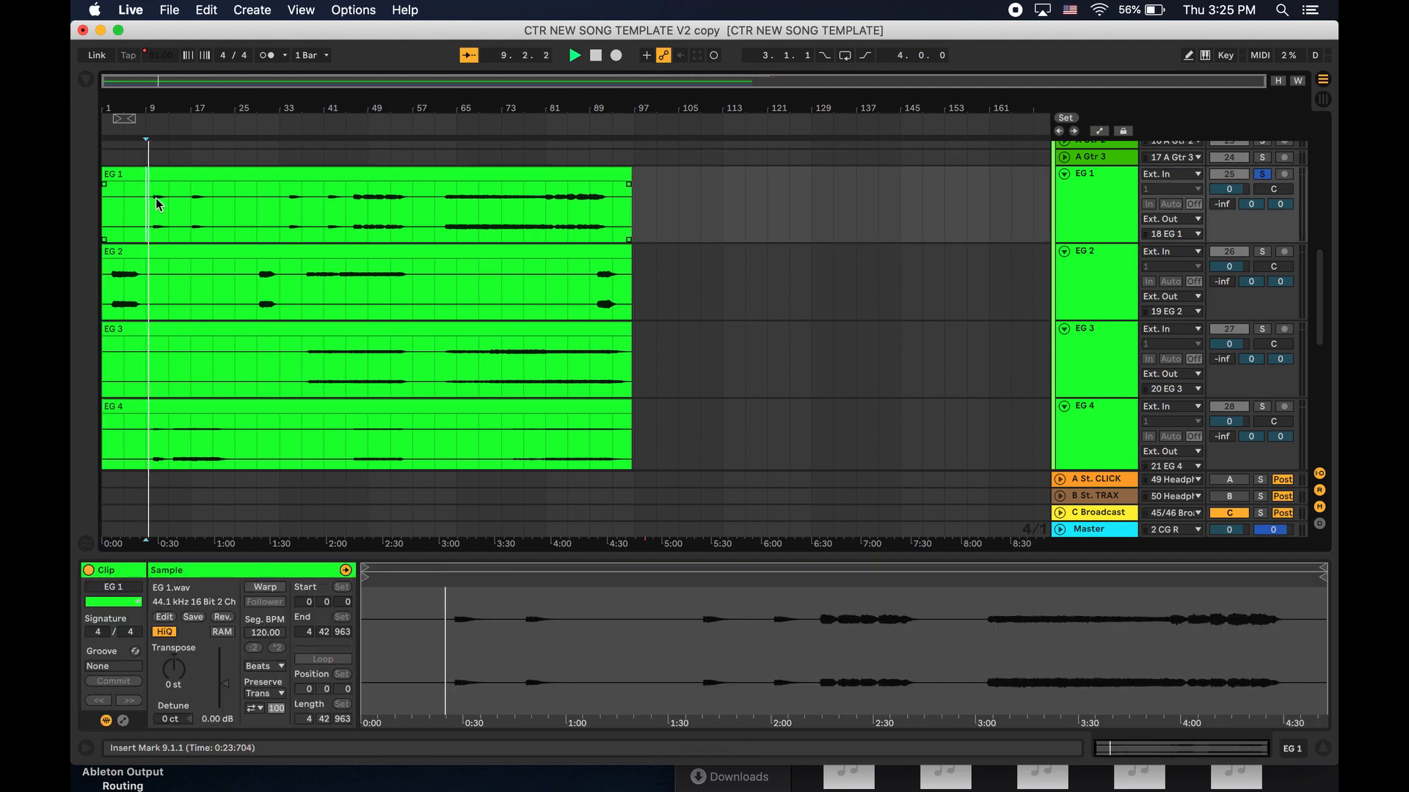
key("space")
left_click(158, 175)
left_click(162, 128)
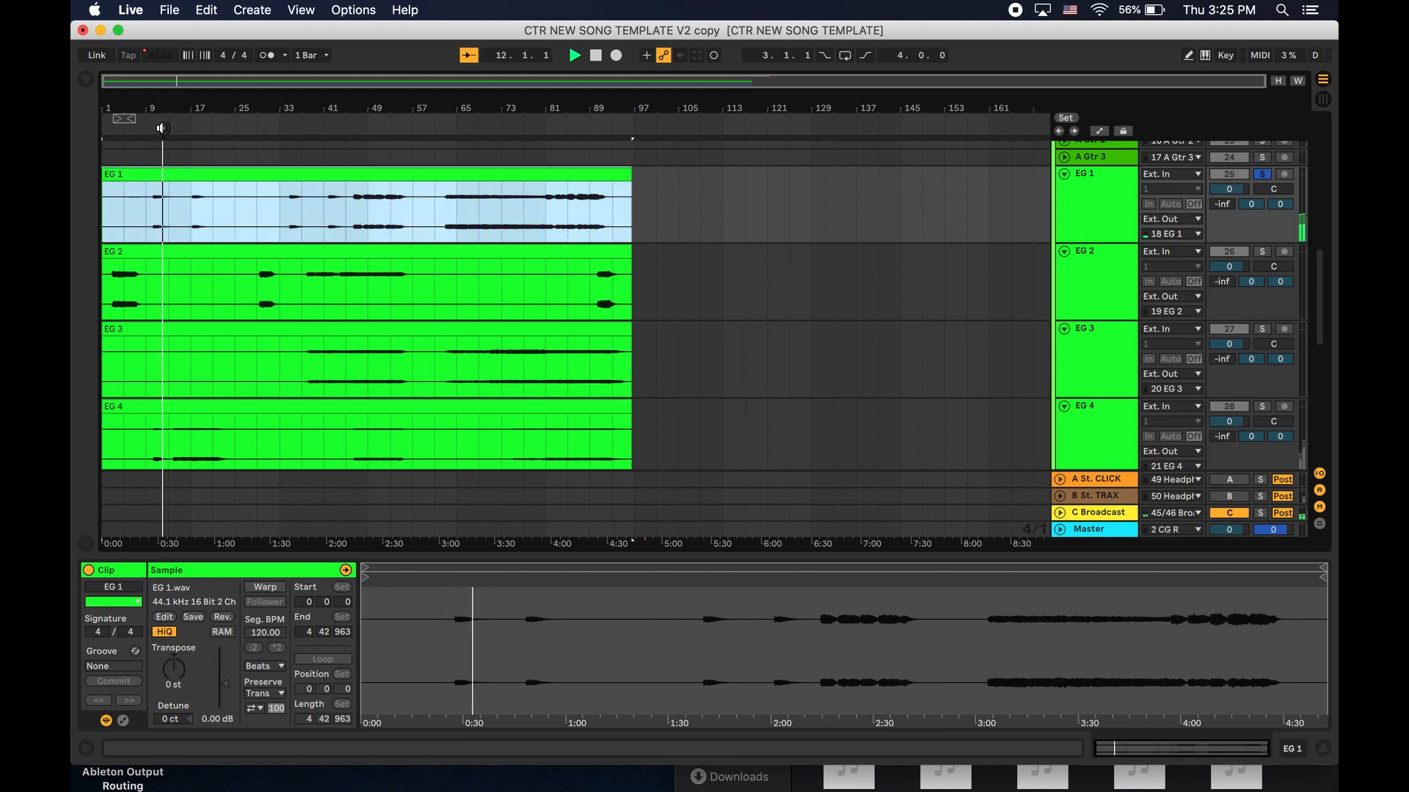
left_click(154, 123)
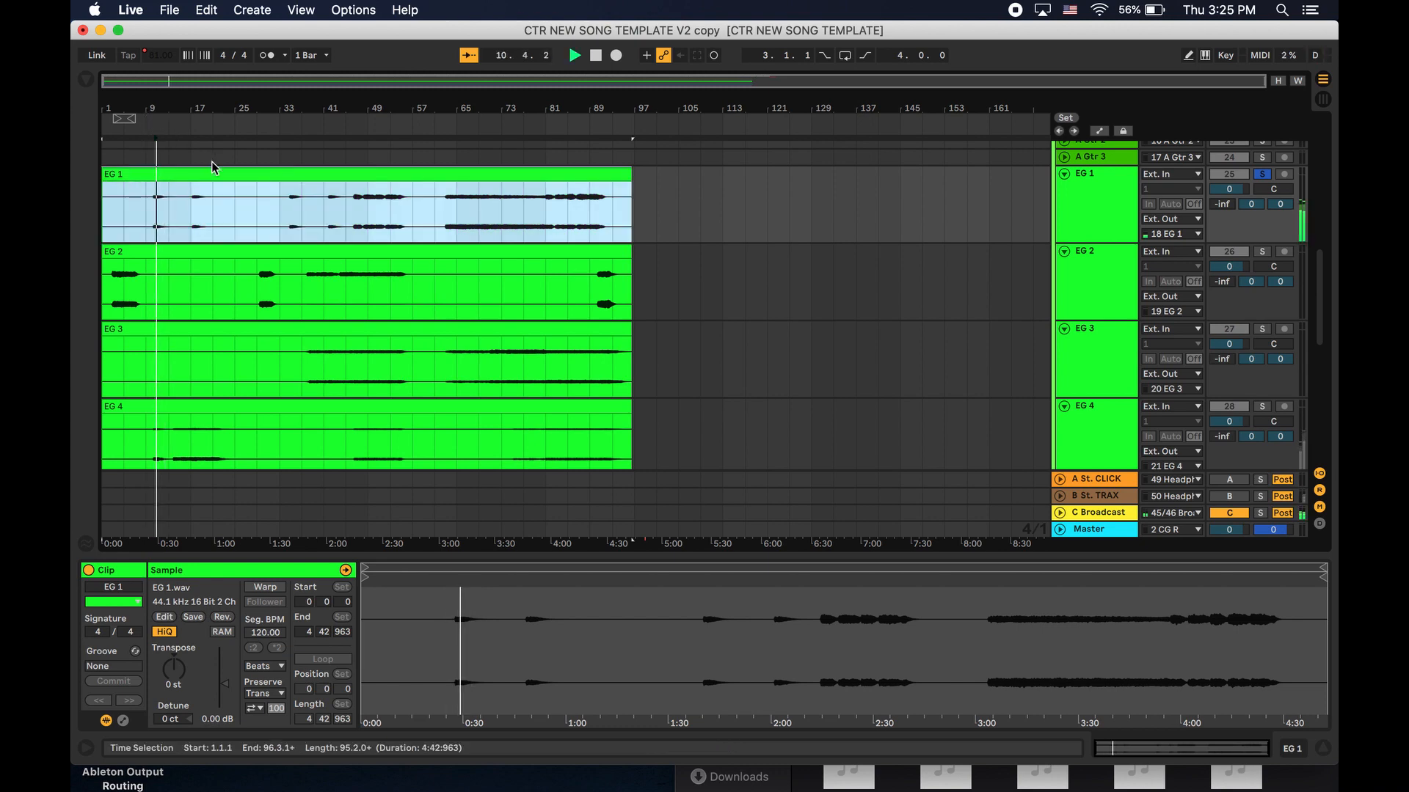
Stop playback and switch on the A St. CLICK and B St. TRAX return tracks.
key("space")
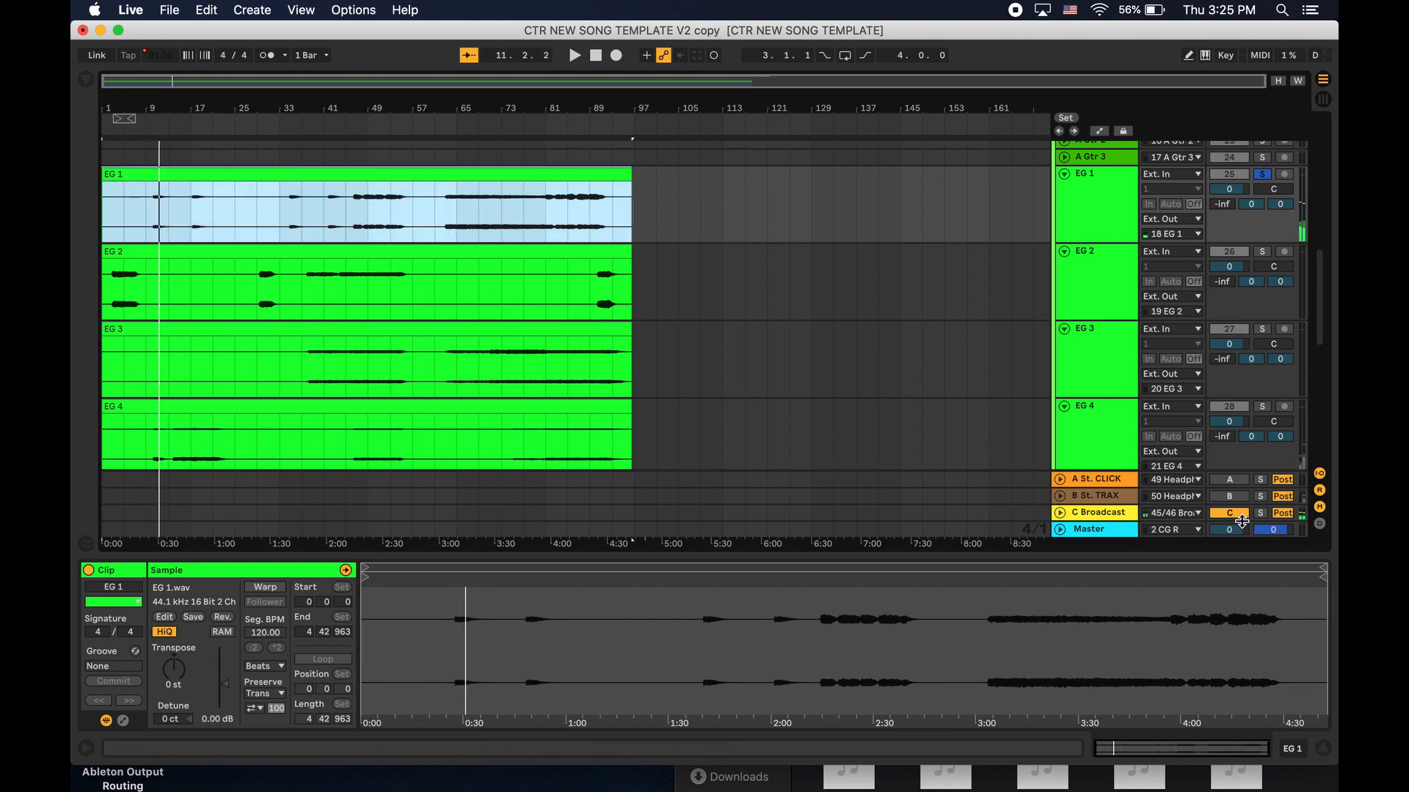
left_click(1228, 496)
left_click(1228, 480)
key("space")
key("space")
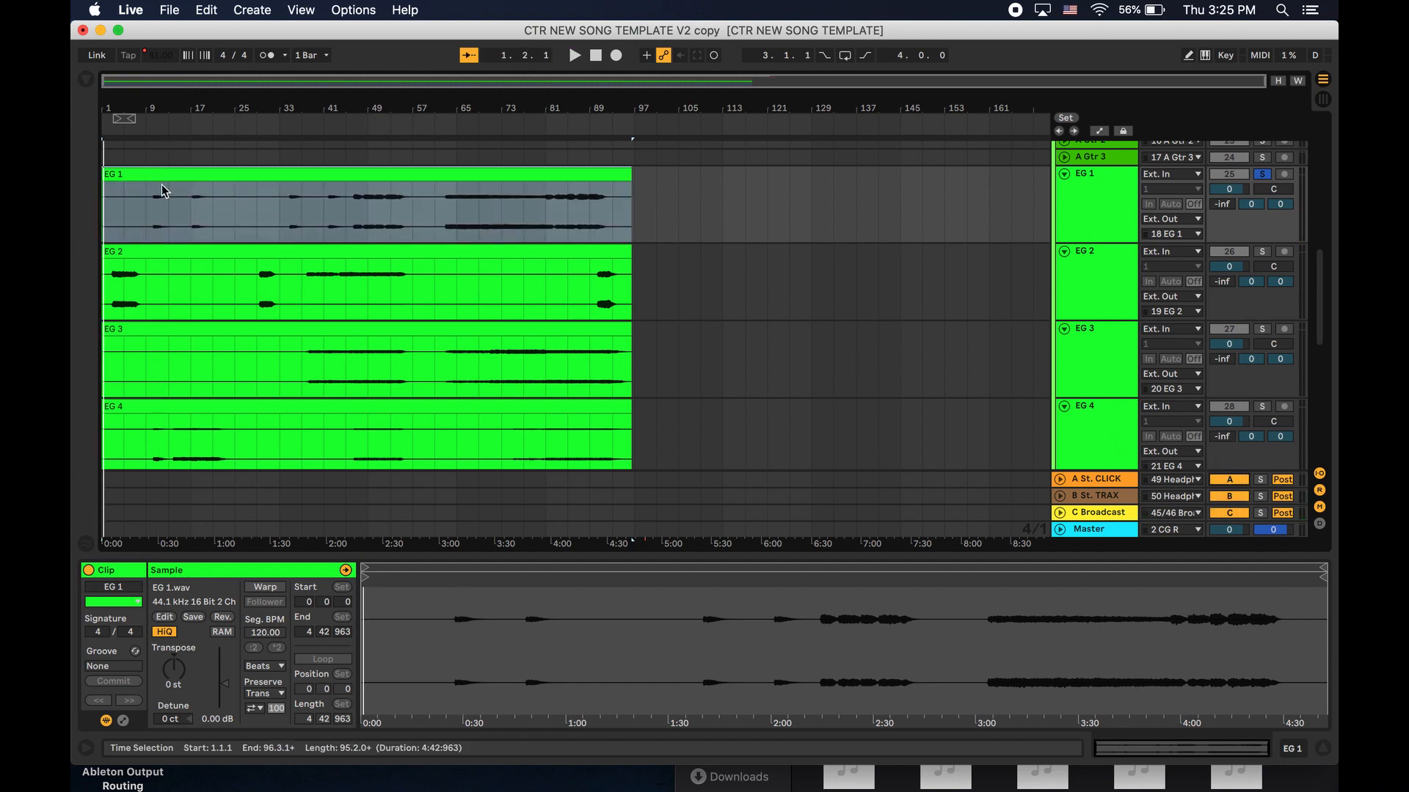
Play the soloed EG 1 stem from around bar 11 and raise the system volume.
left_click(154, 197)
left_click(154, 124)
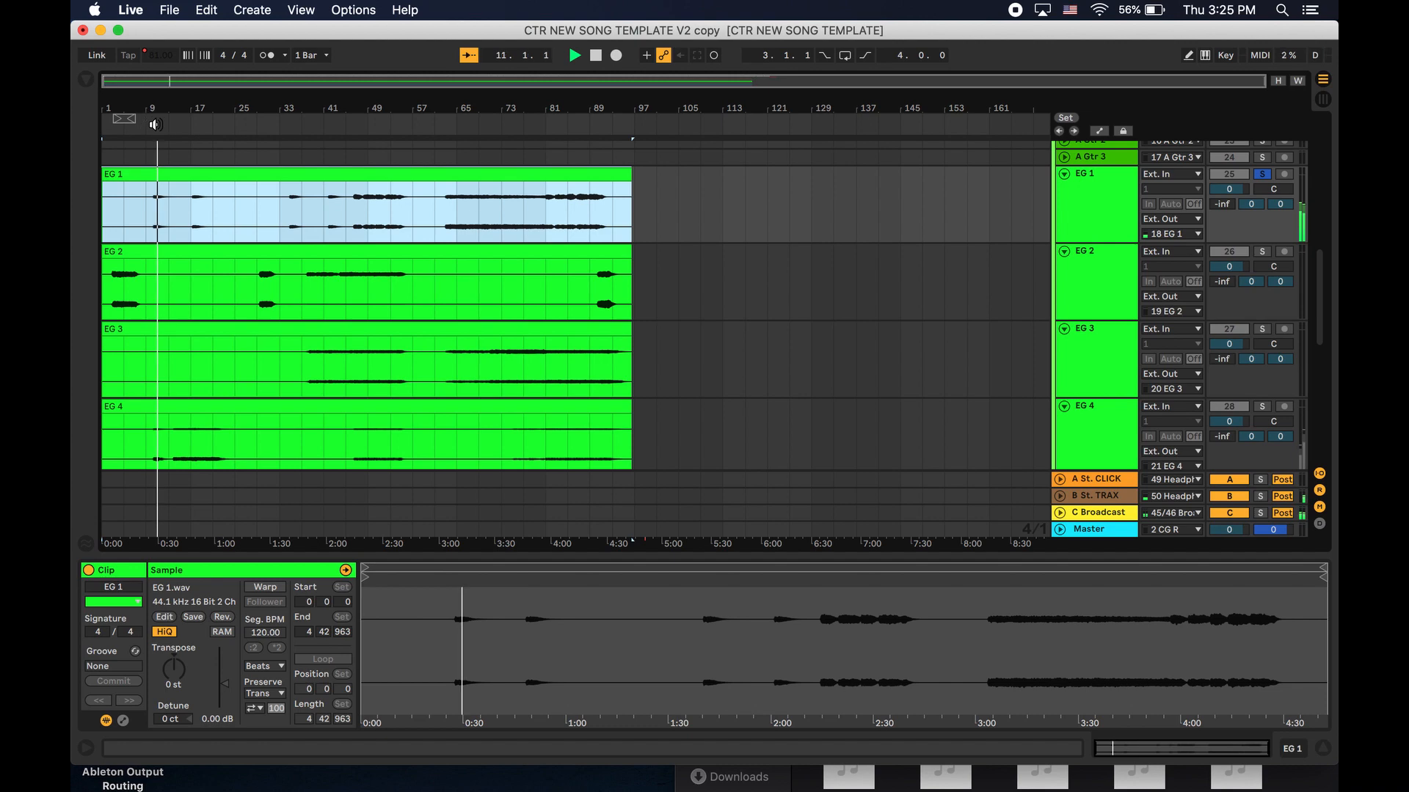
key("XF86AudioRaiseVolume")
key("XF86AudioRaiseVolume")
key("XF86AudioRaiseVolume")
key("XF86AudioRaiseVolume")
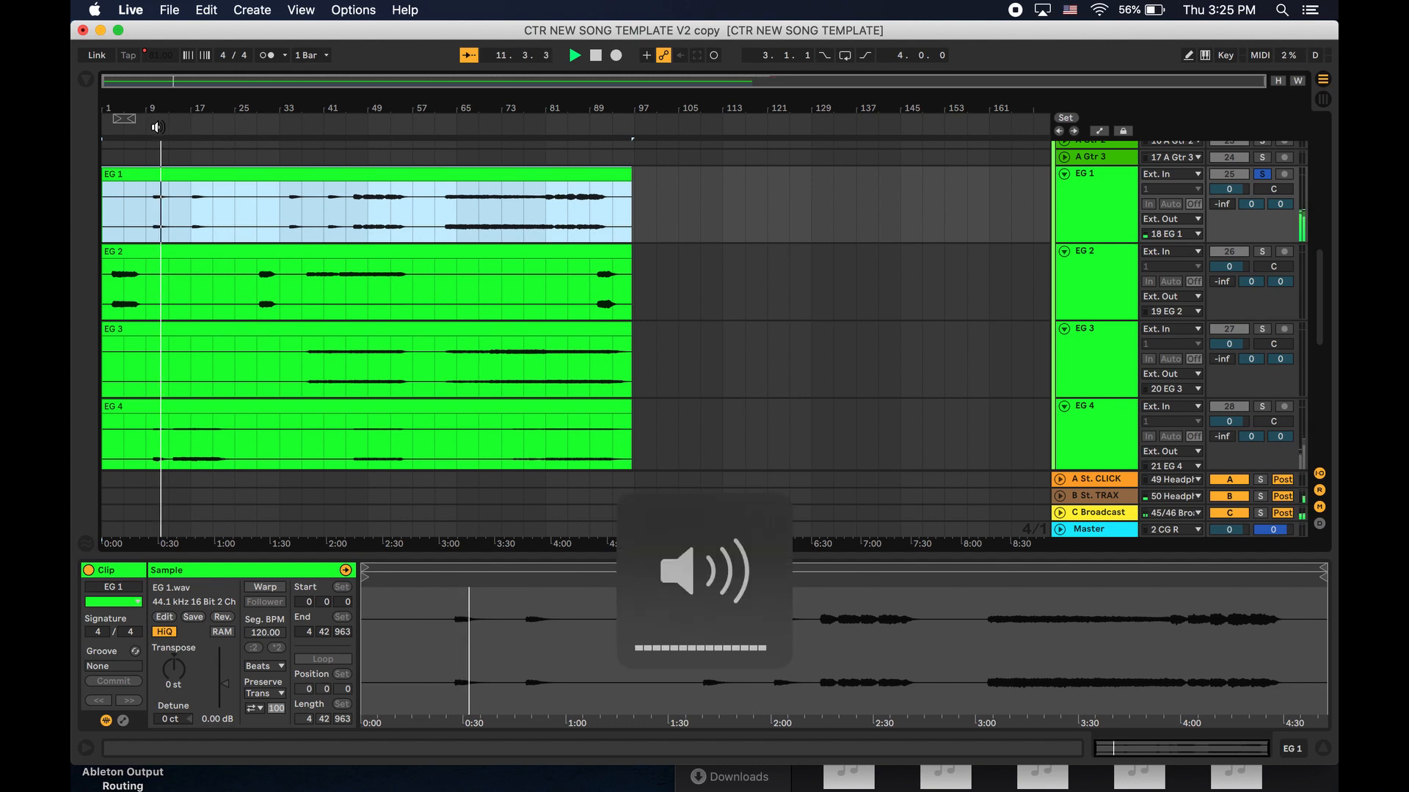
Listen to the soloed EG 1 stem at its other audible parts, around bars 17, 35, 43, 47 and 67.
key("space")
left_click(189, 124)
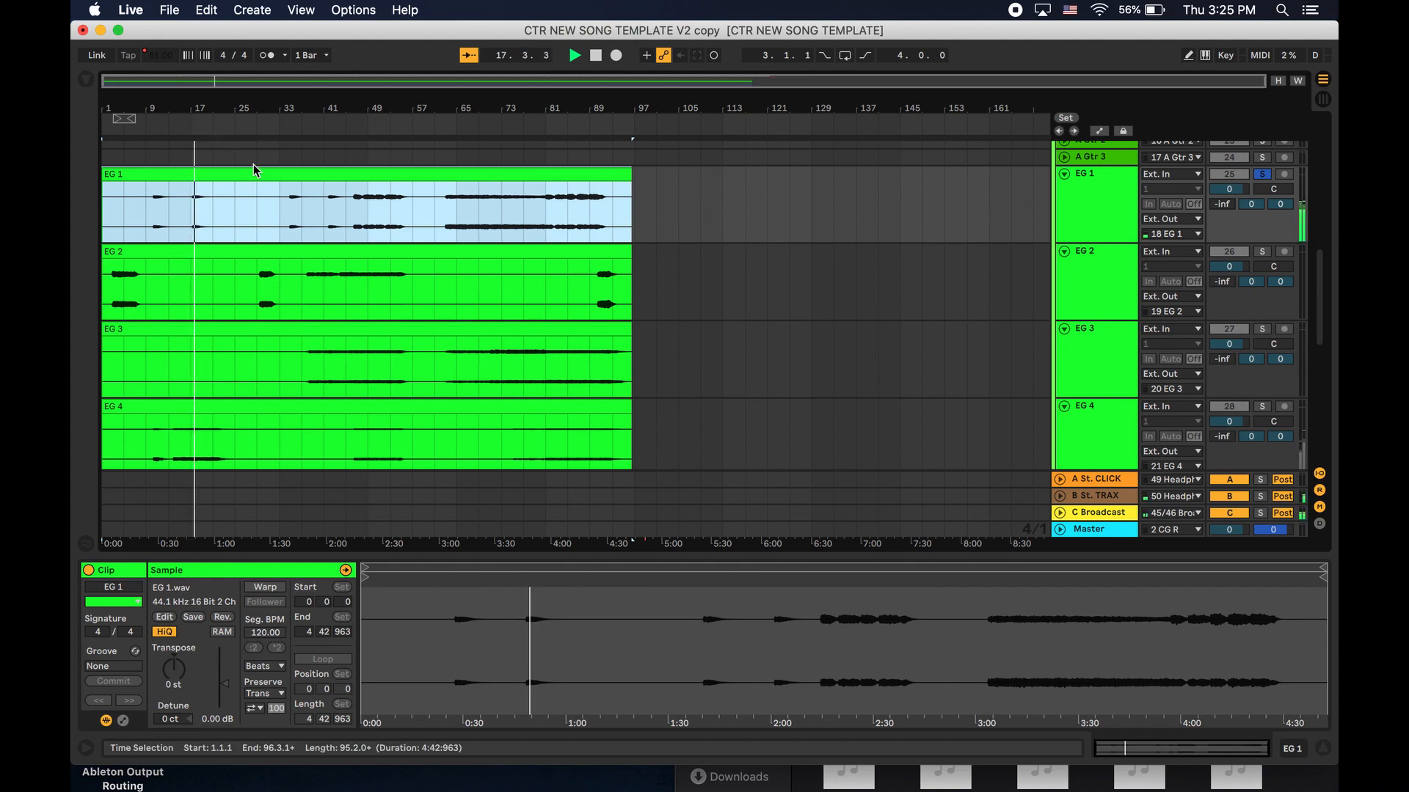
left_click(292, 126)
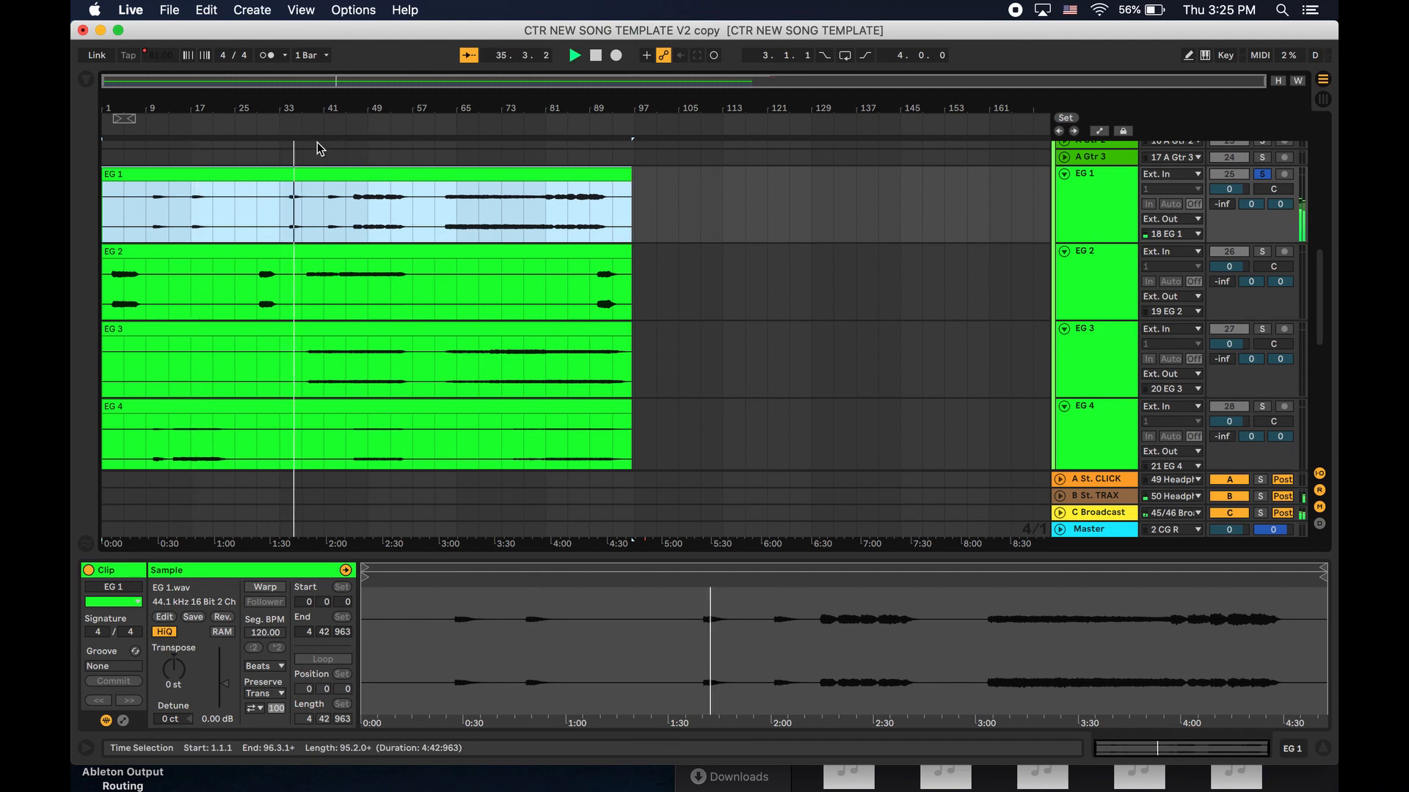
left_click(334, 127)
left_click(354, 129)
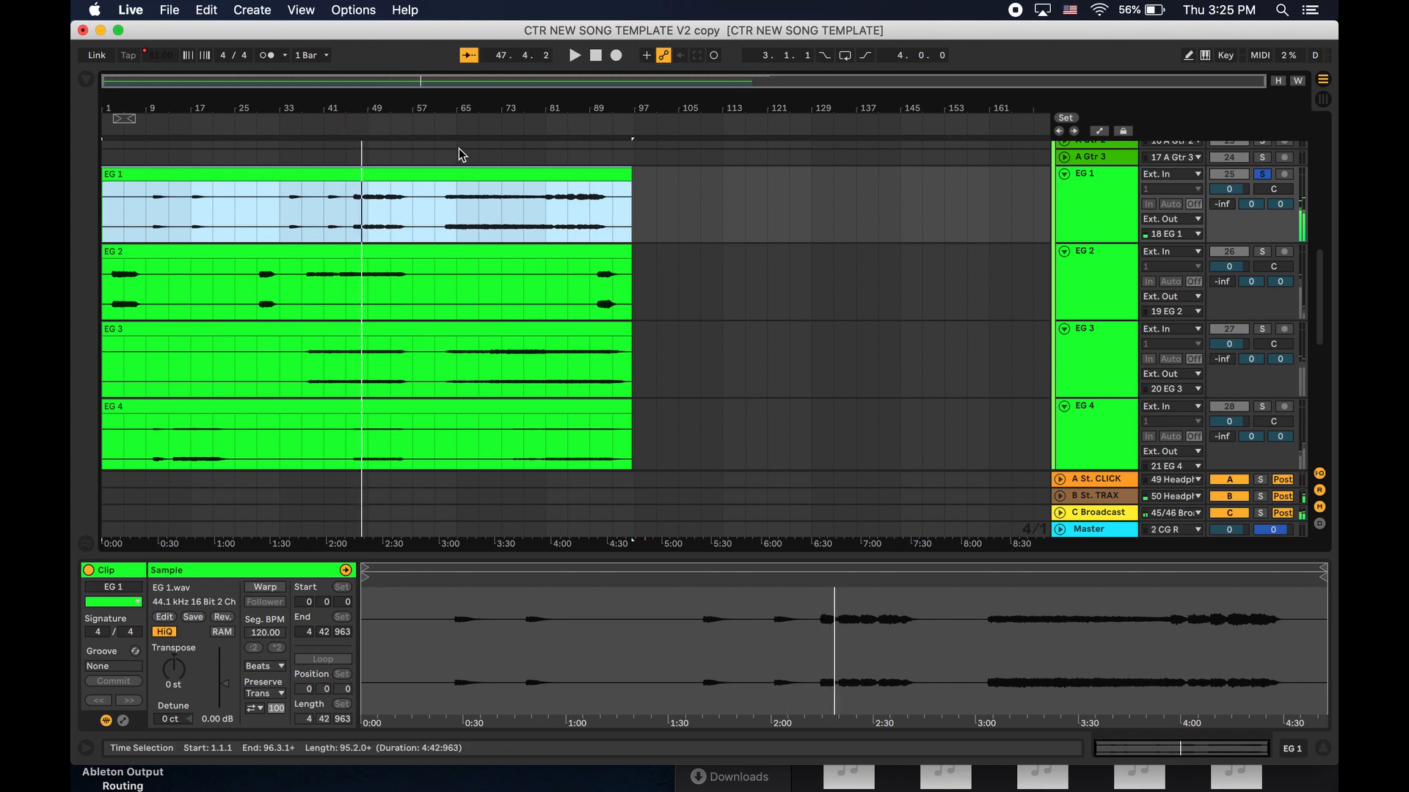
left_click(469, 126)
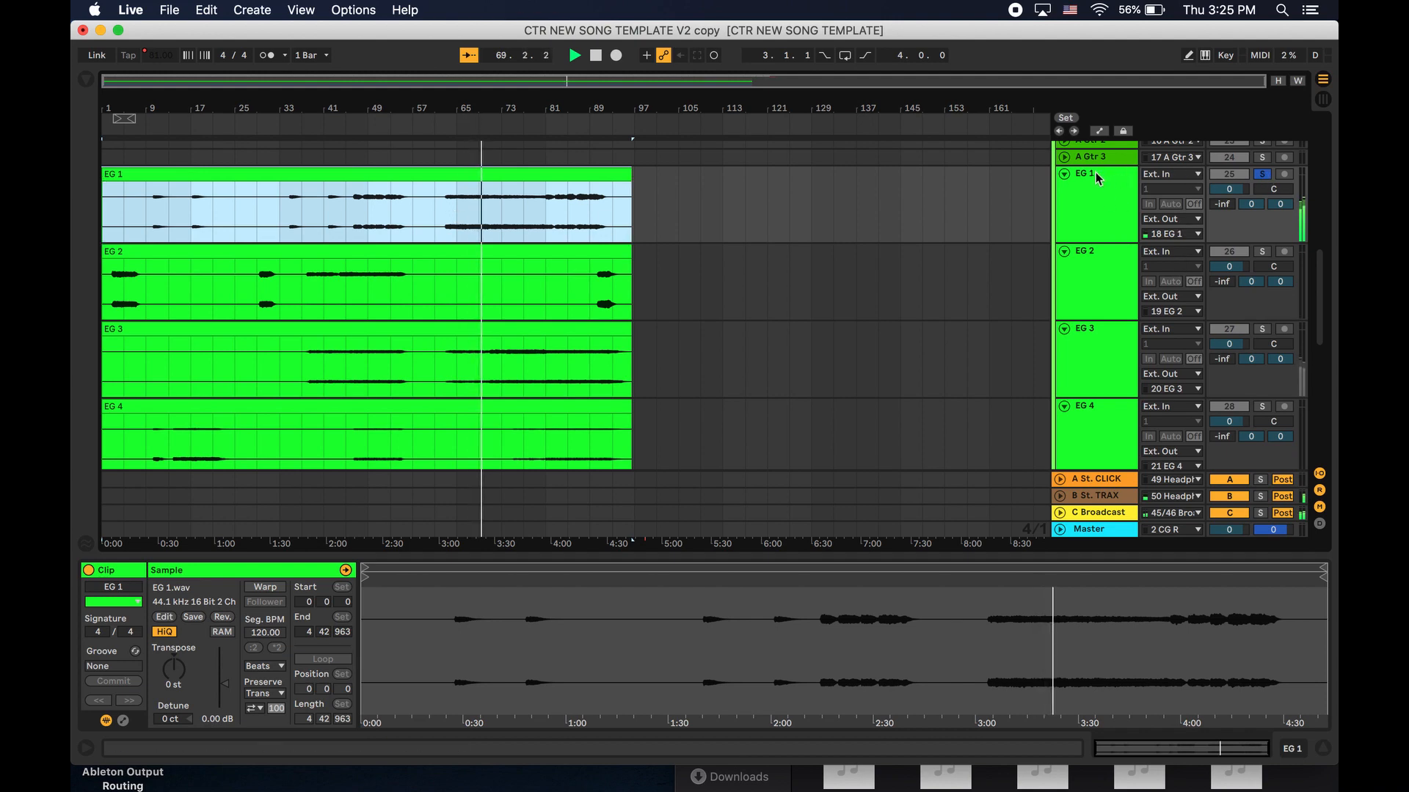
Stop playback, fold the EG 1 track and move the solo from EG 1 to EG 2.
left_click(1063, 174)
key("space")
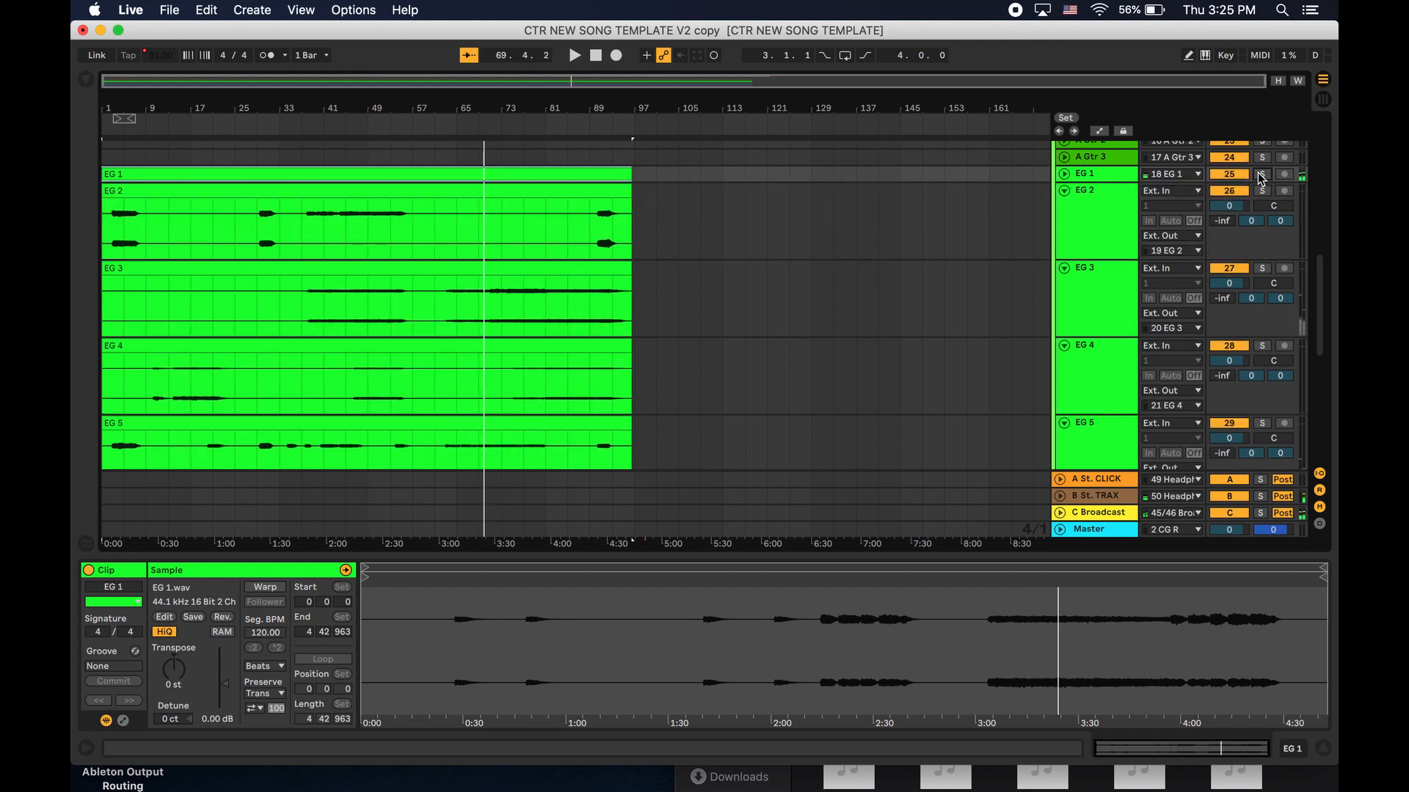
left_click(1261, 191)
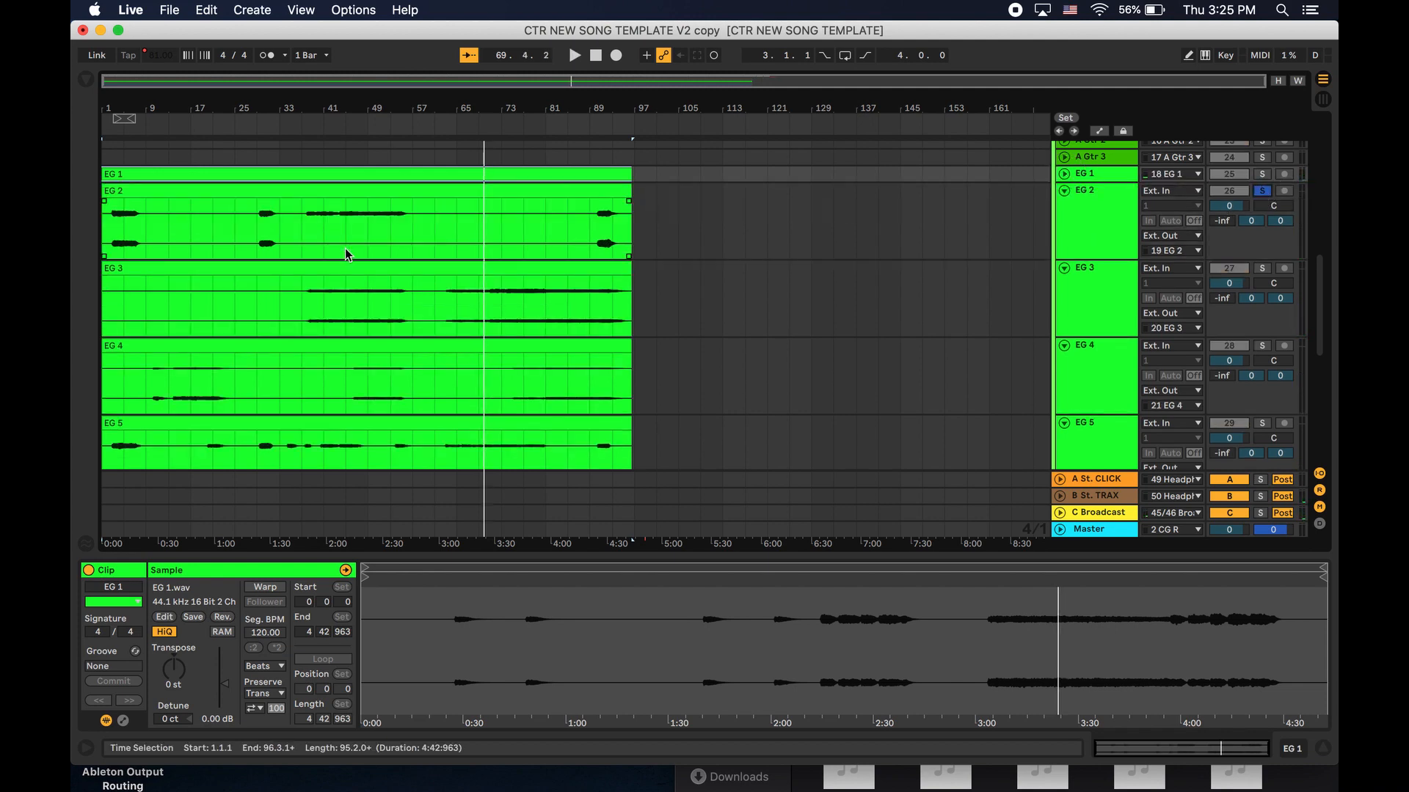
Listen to the soloed EG 2 stem at its audible parts, around bars 4, 30 and 38.
left_click(122, 126)
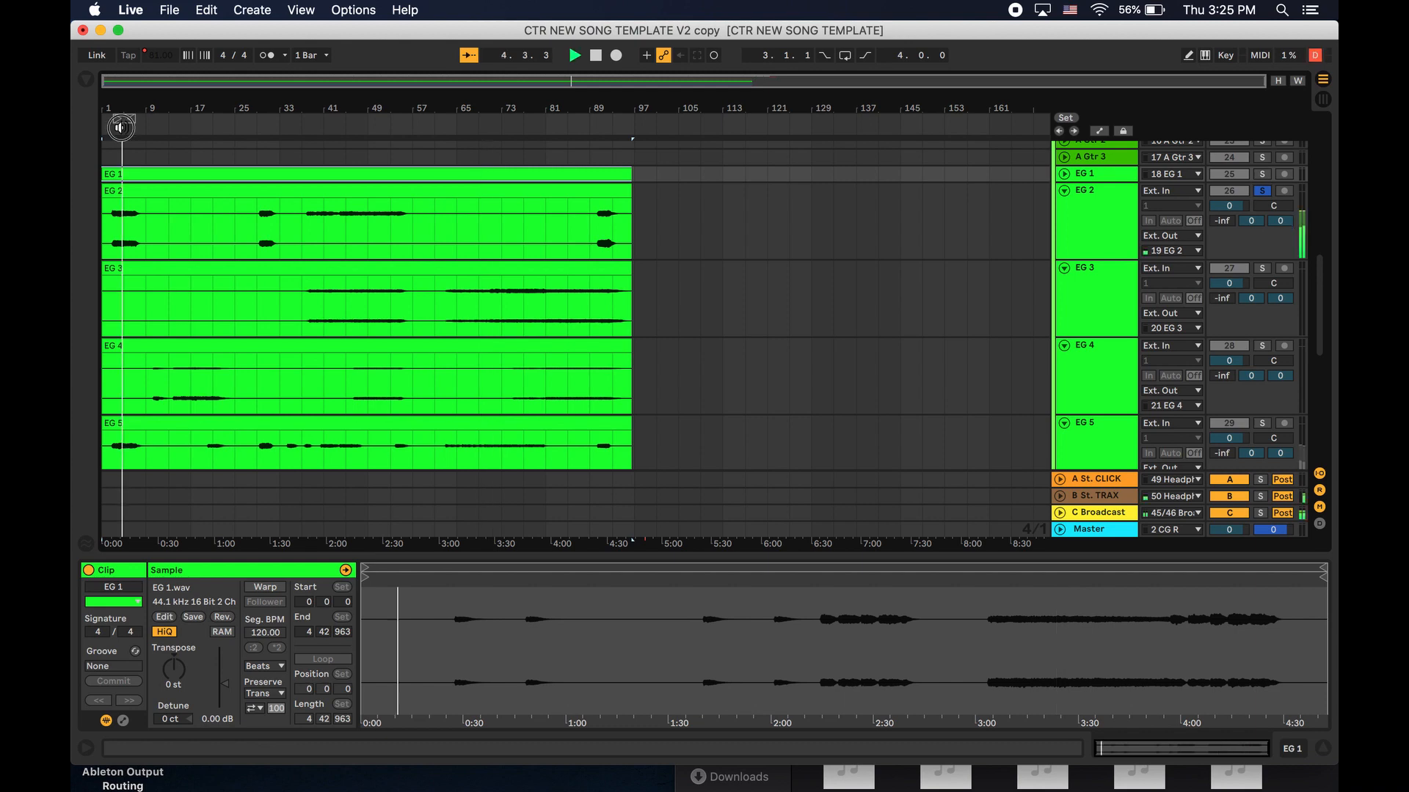
left_click(263, 128)
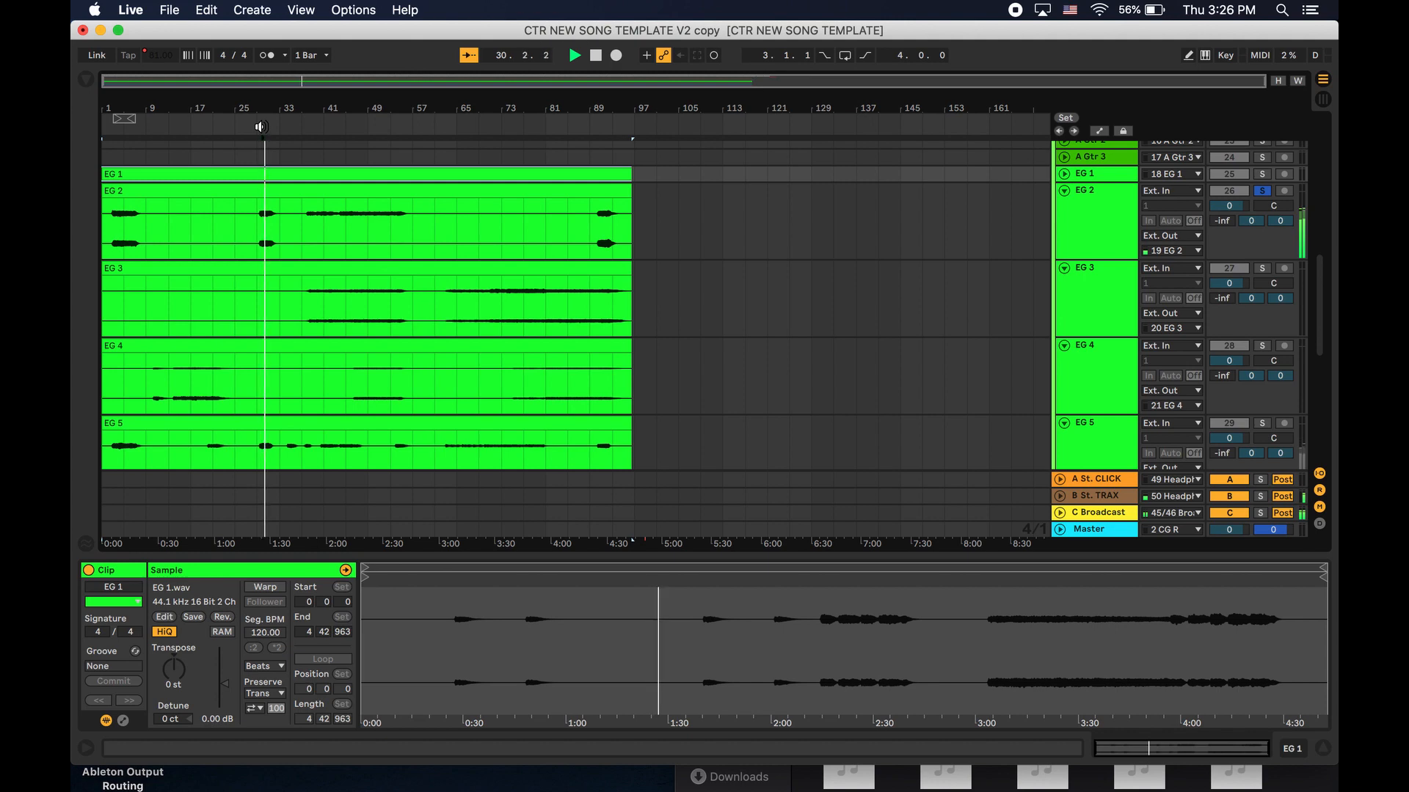
key("space")
left_click(306, 124)
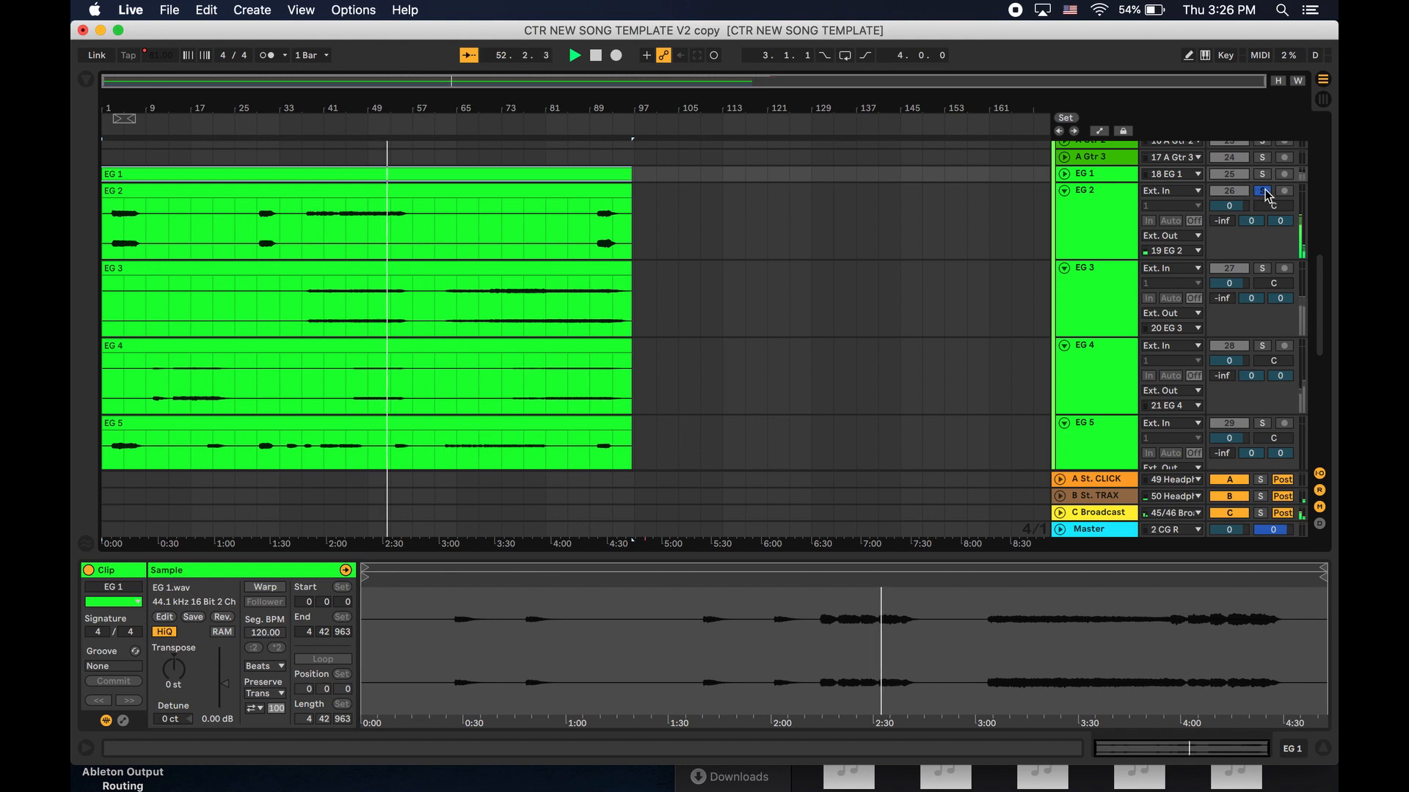
Move the solo from EG 2 to EG 3 and listen to EG 3 around bars 42 and 65.
left_click(1263, 191)
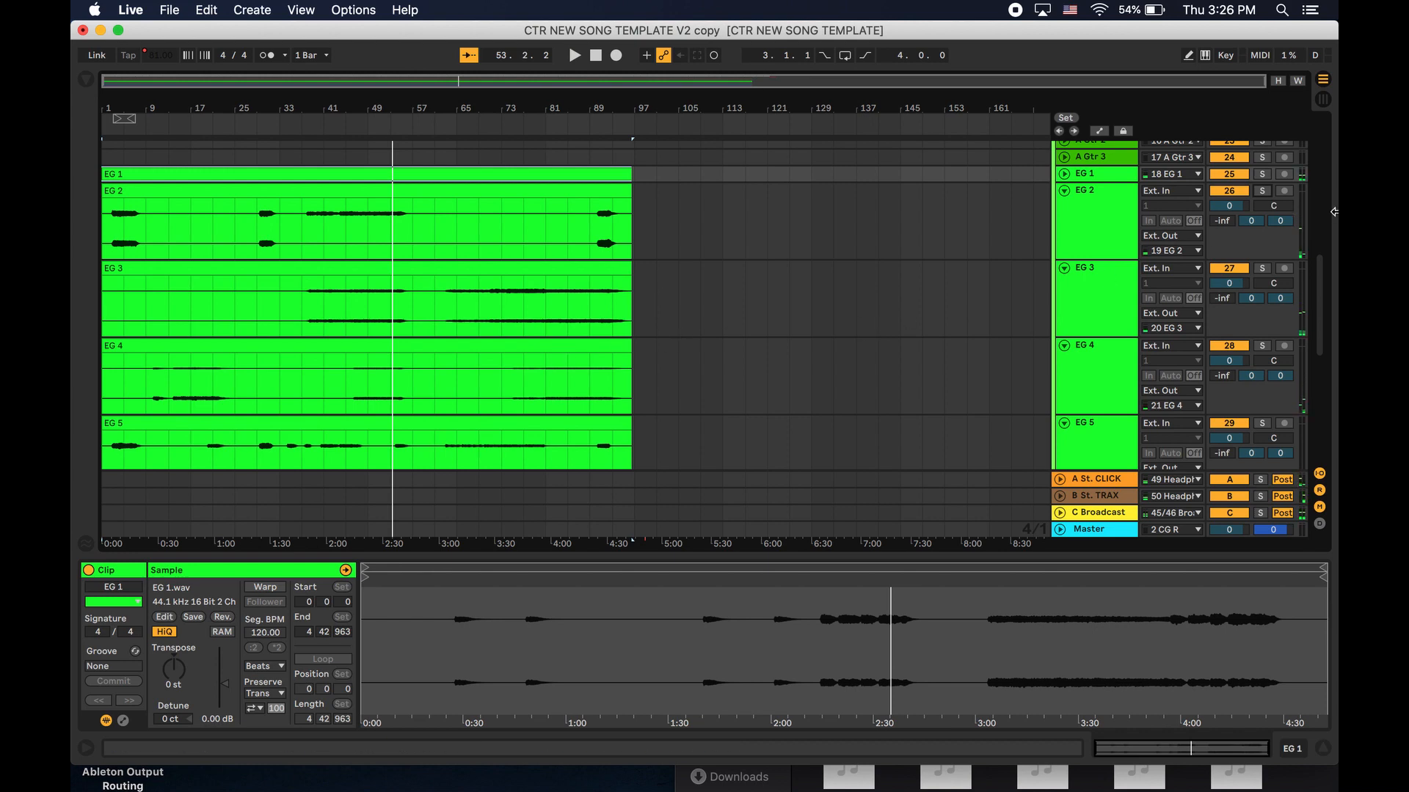
left_click(1259, 269)
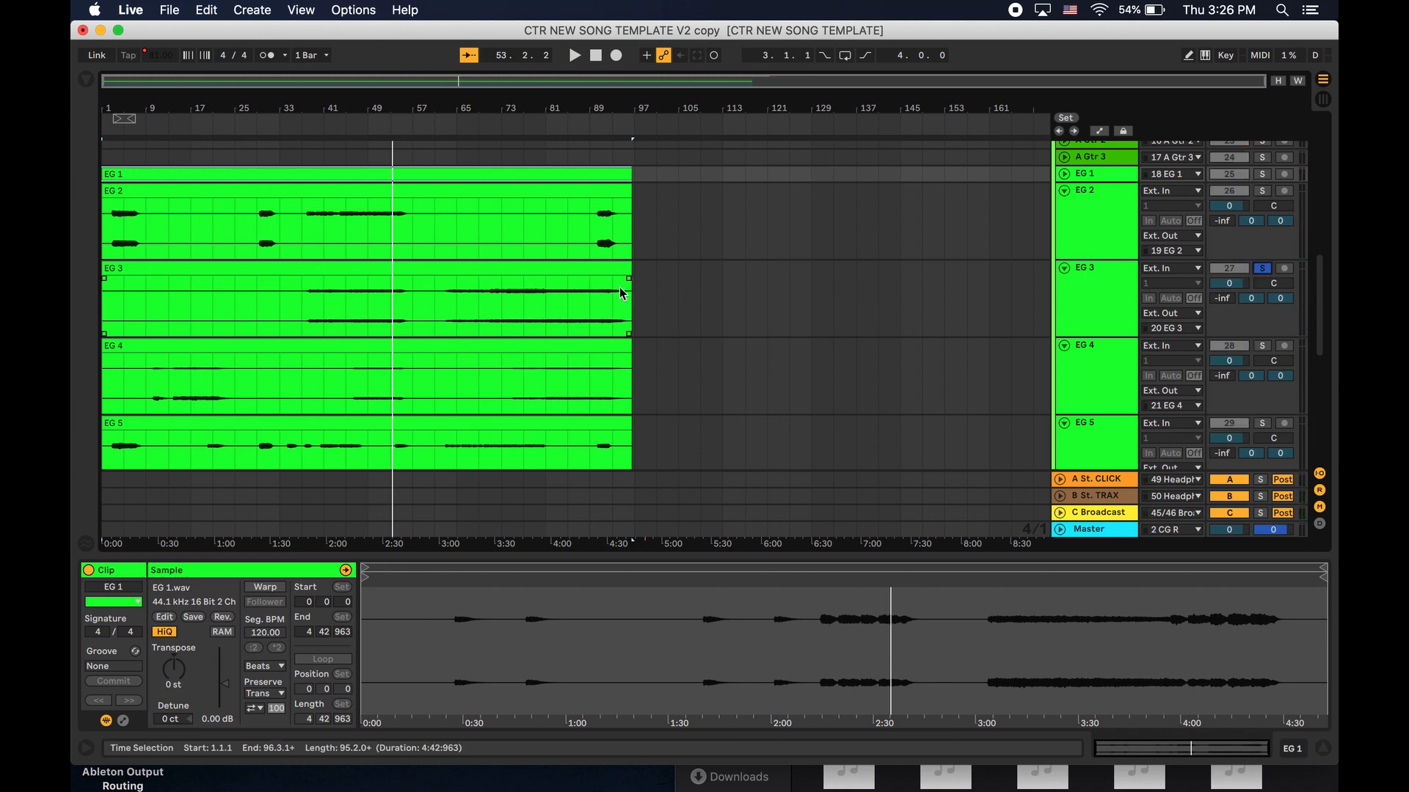
left_click(328, 145)
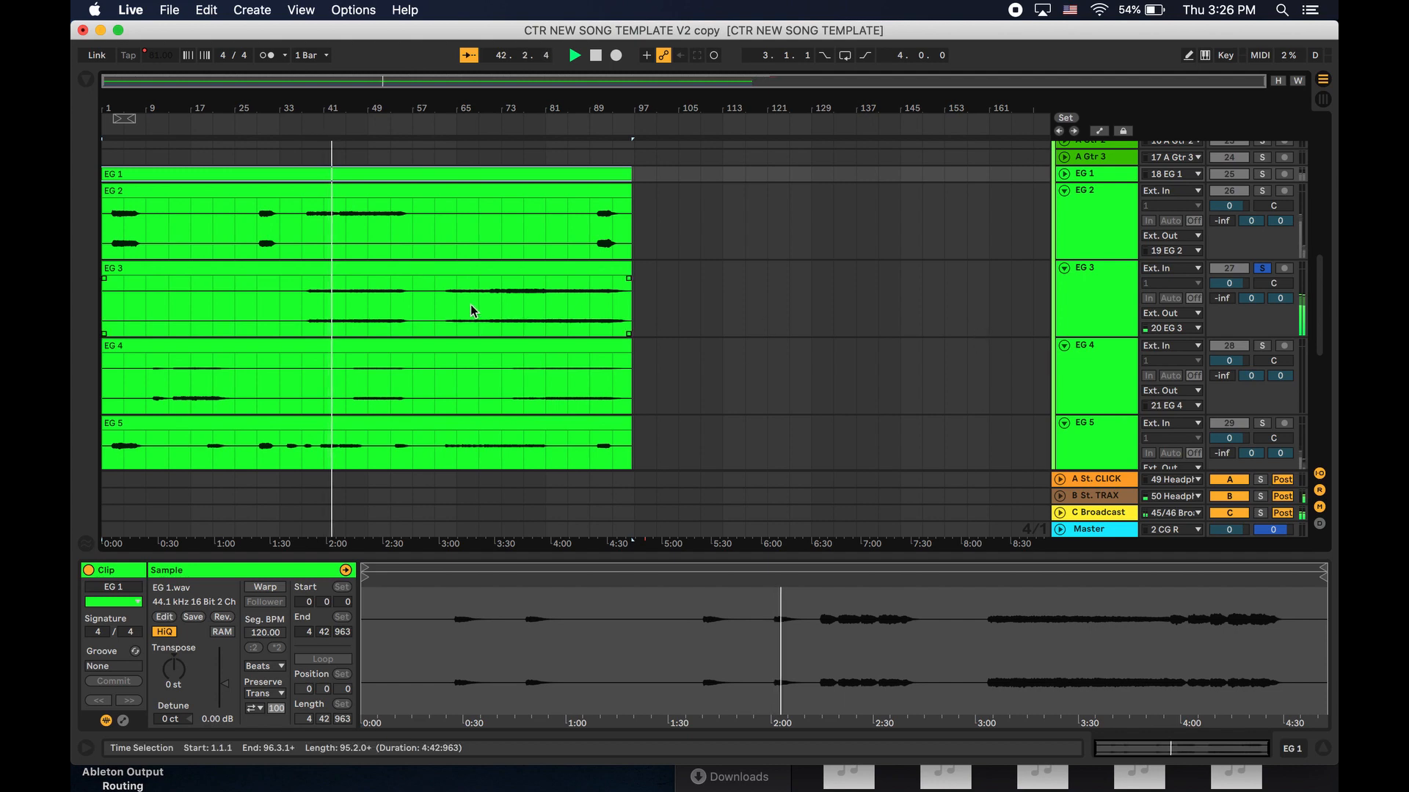
left_click(456, 292)
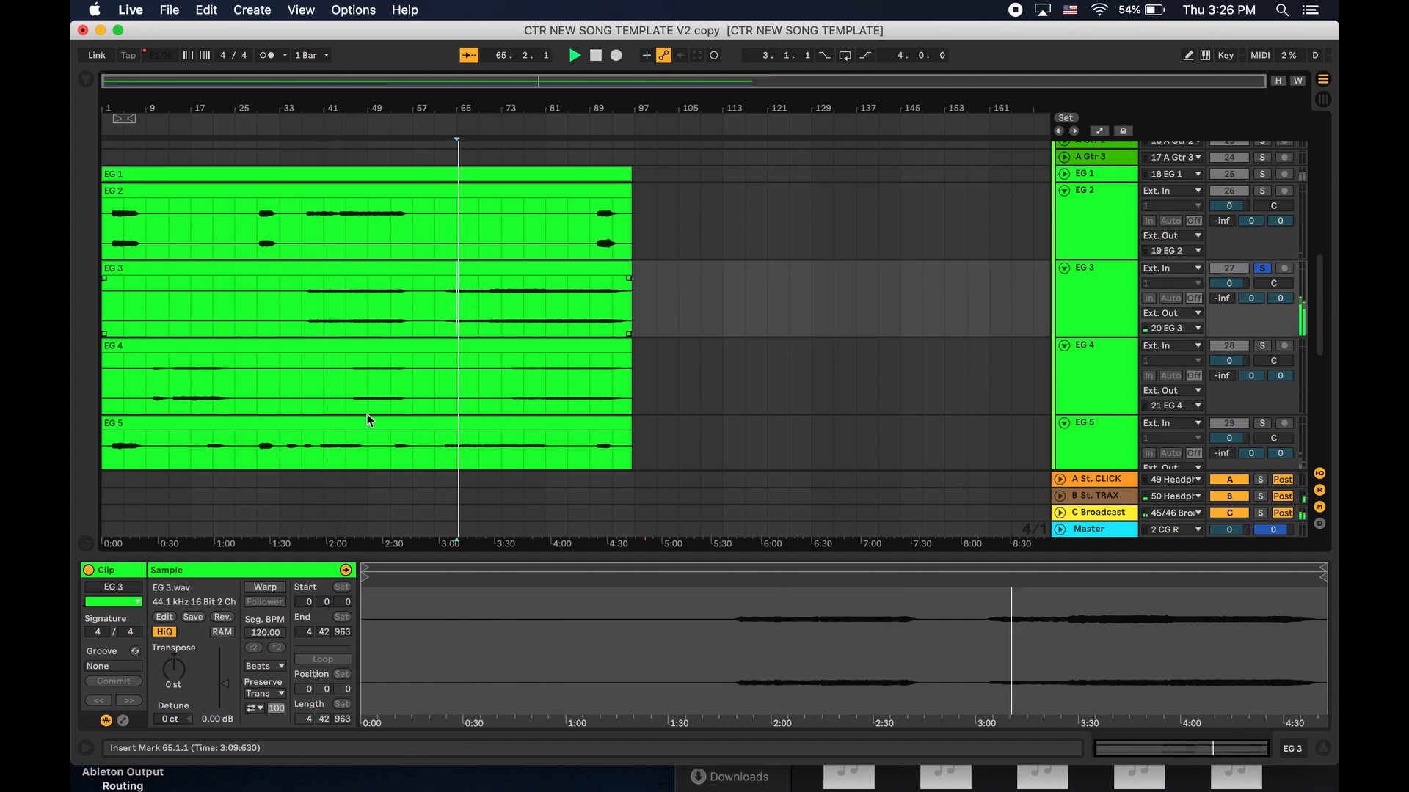
key("space")
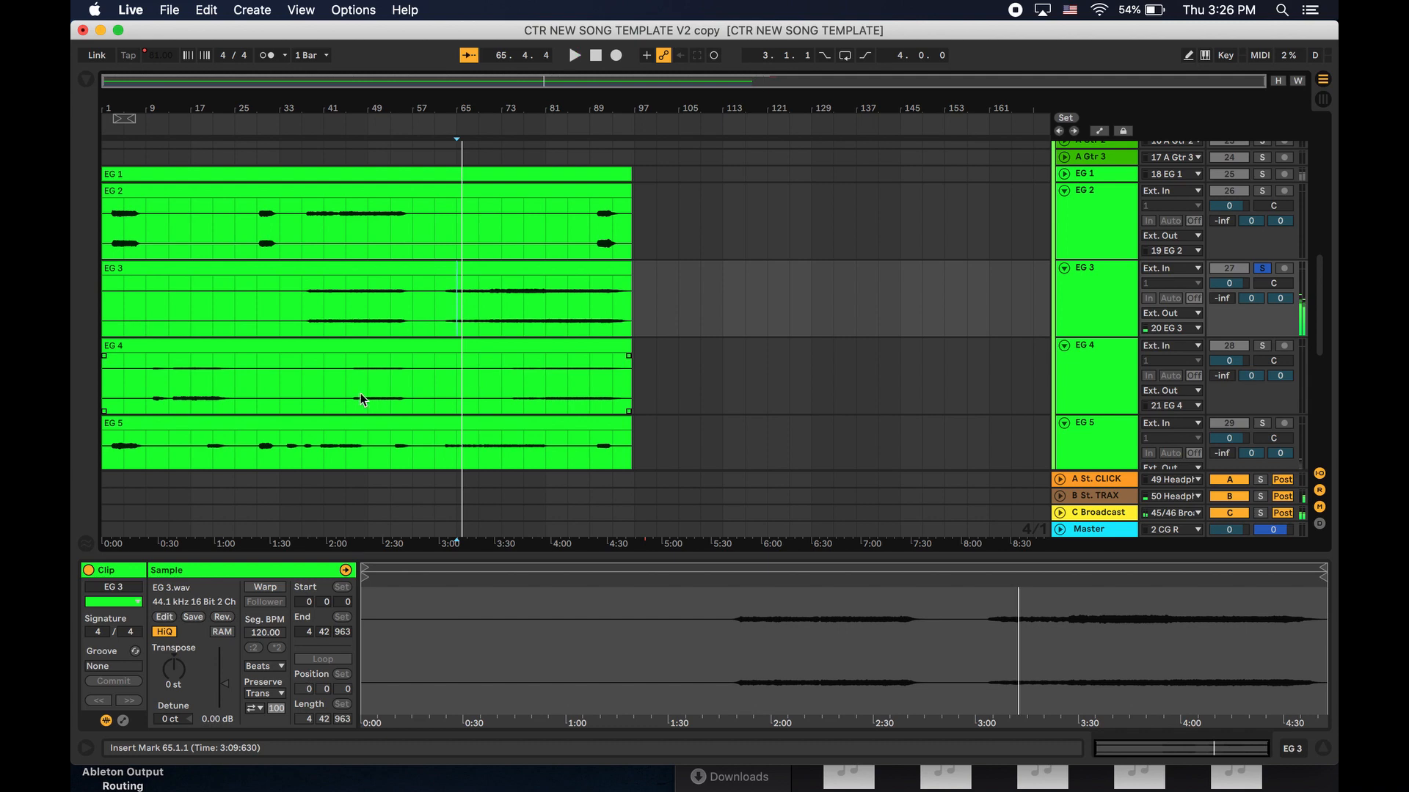
Move the solo from EG 3 to EG 4 and play EG 4 from bar 49.
left_click(352, 373)
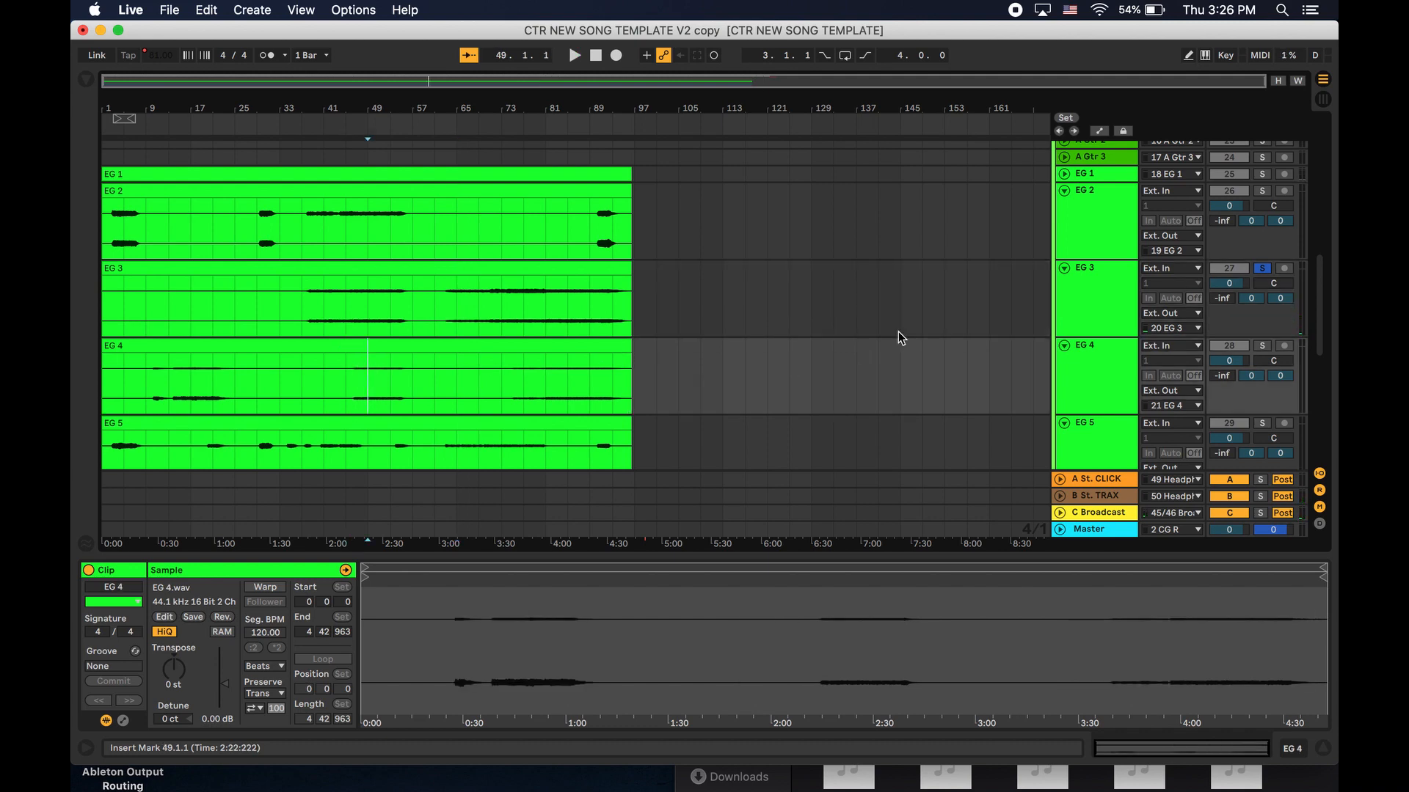
left_click(1262, 269)
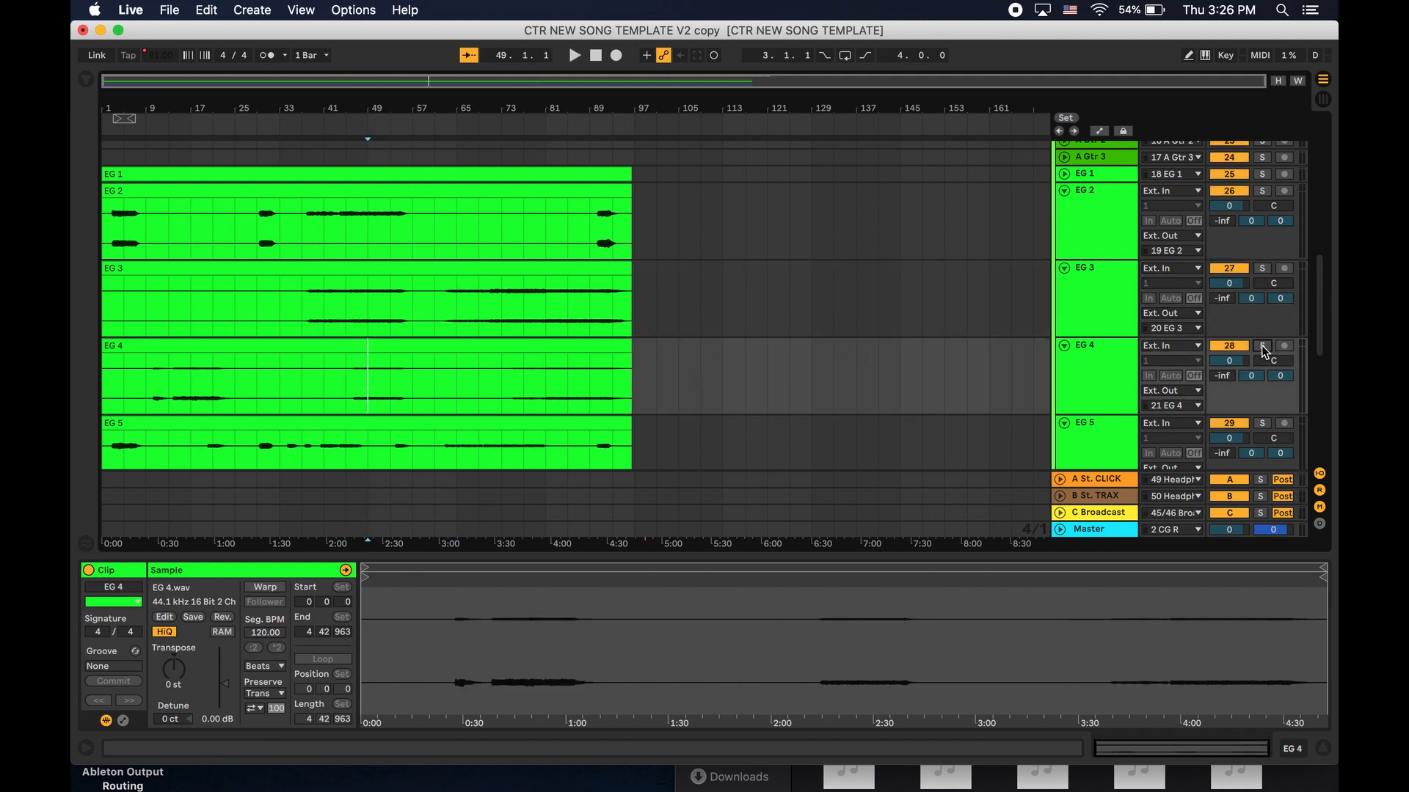
left_click(1263, 351)
key("space")
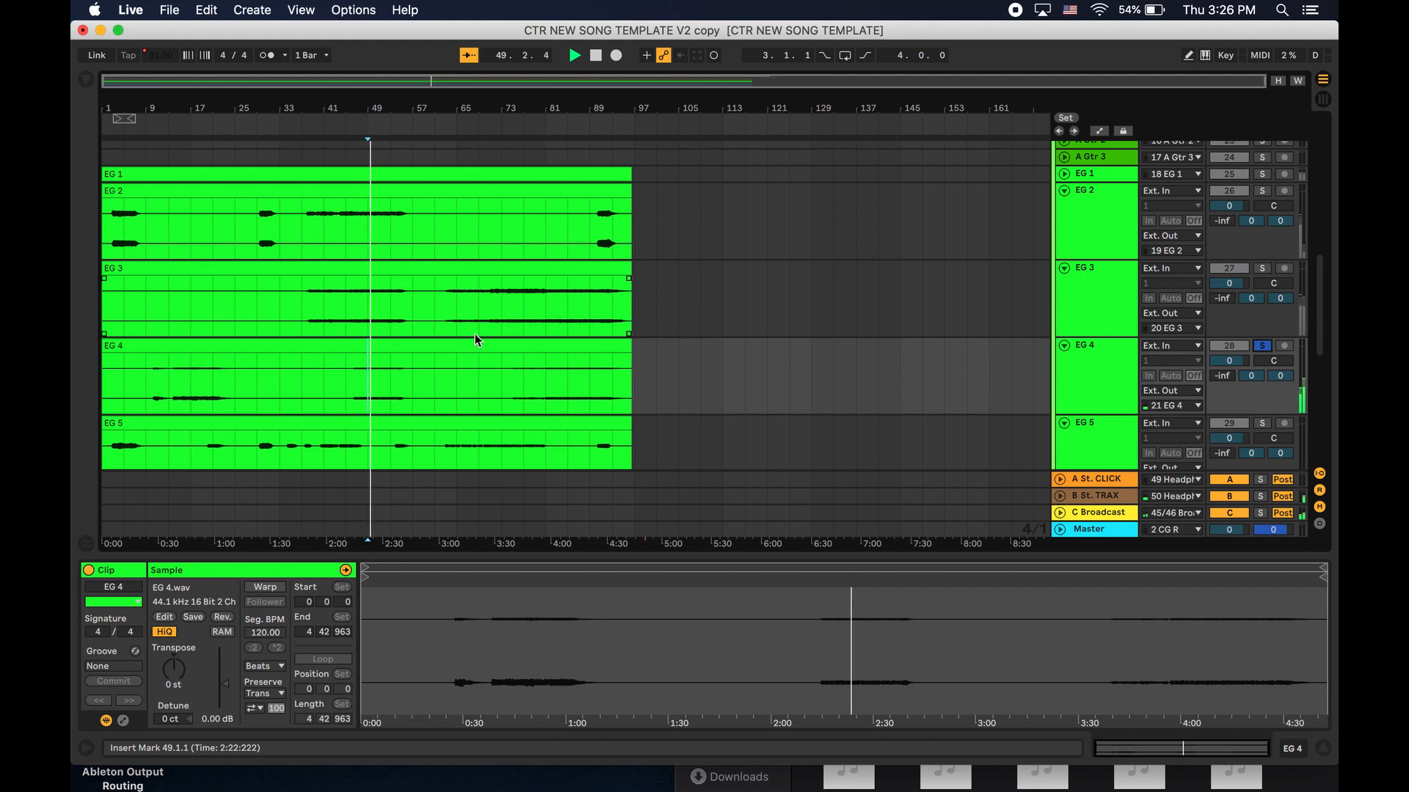
Move the solo from EG 4 to EG 5 and listen to EG 5 around bars 41 and 66.
scroll(558, 313, "down", 10)
scroll(560, 311, "up", 10)
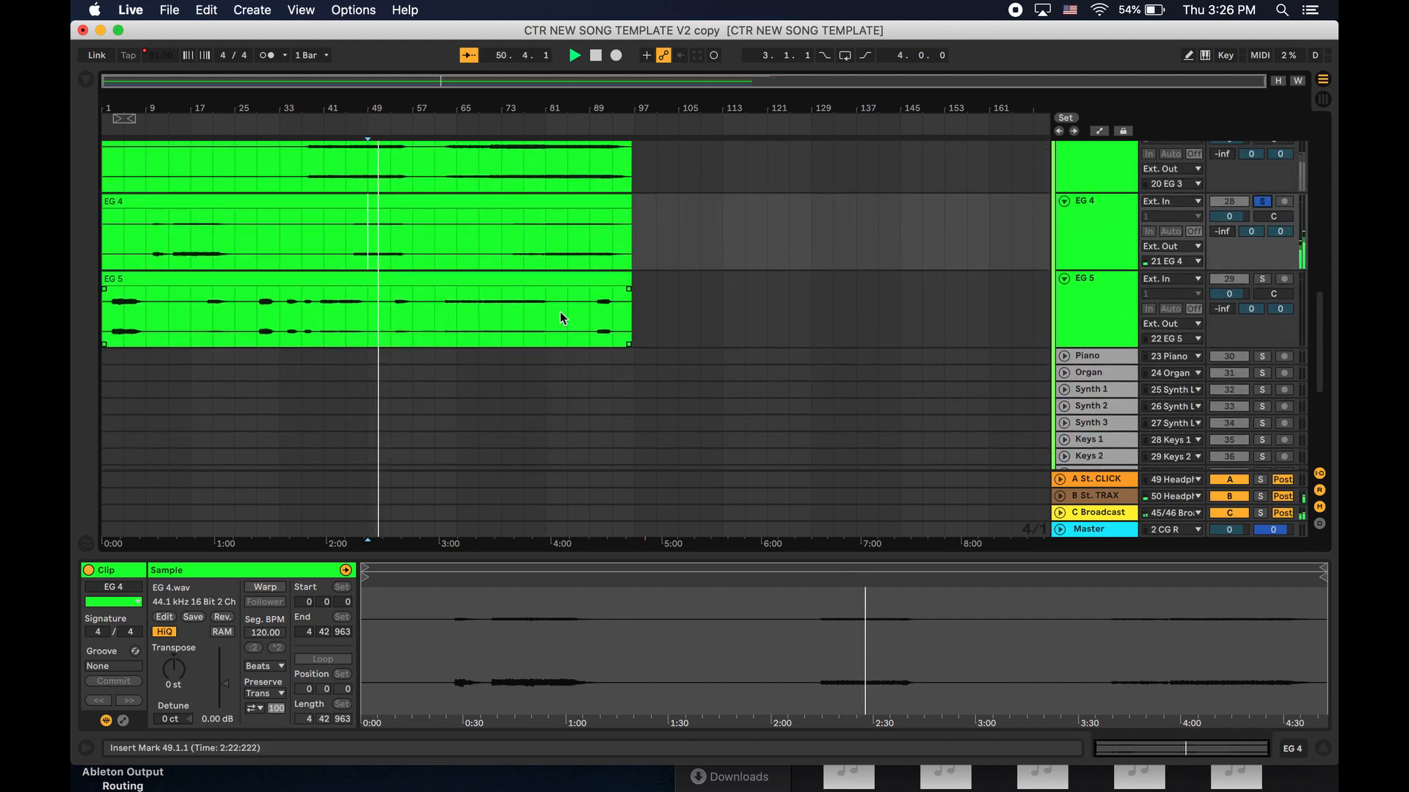
scroll(561, 311, "up", 2)
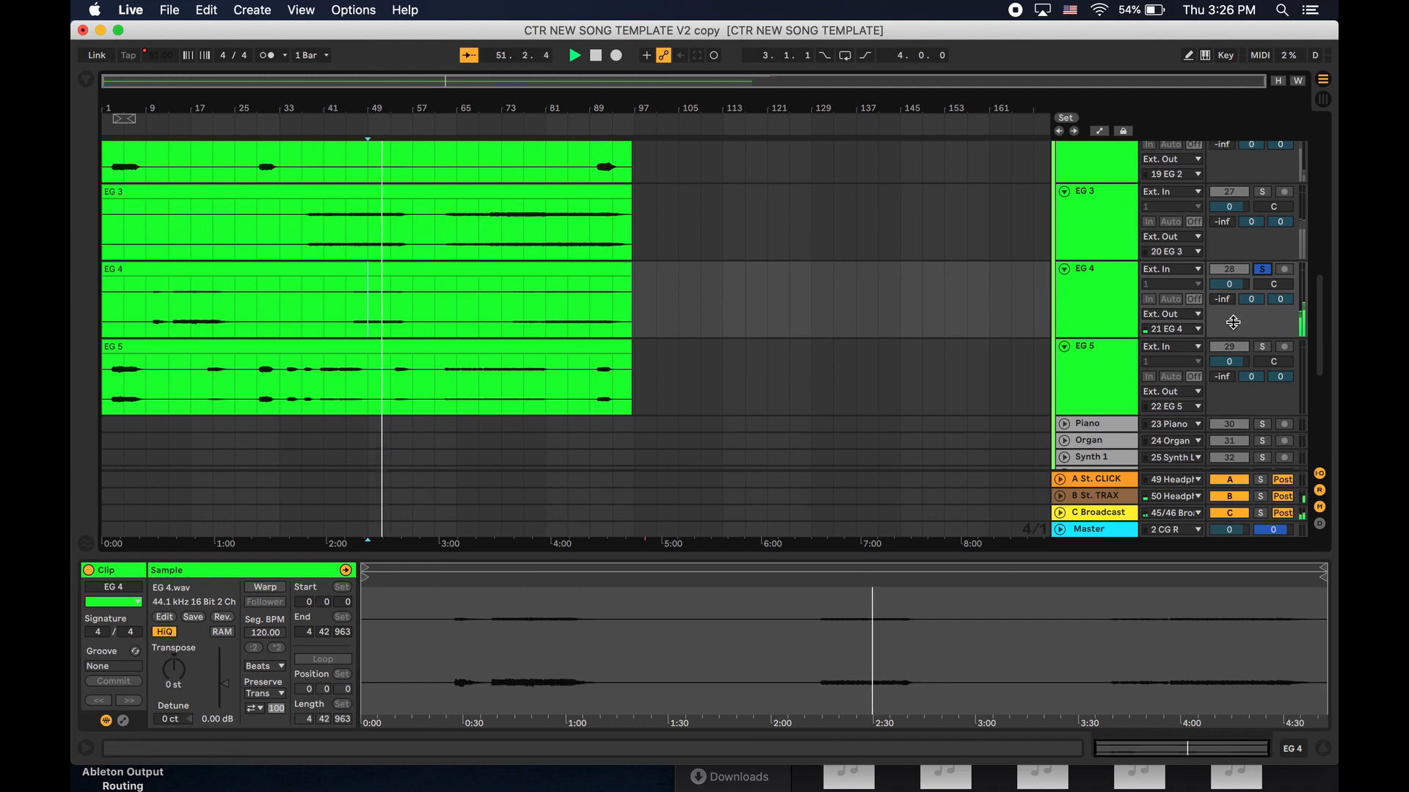
left_click(1262, 347)
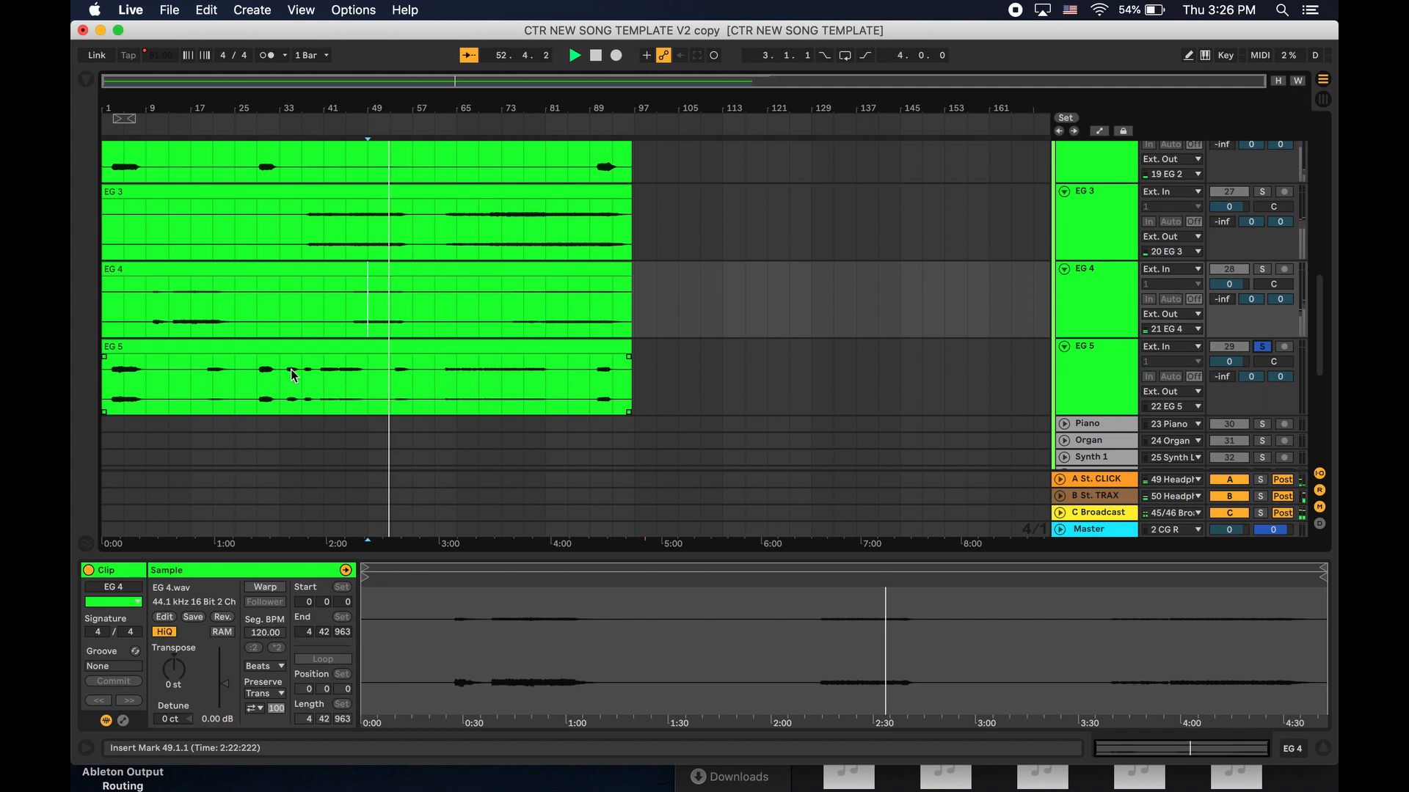
left_click(320, 126)
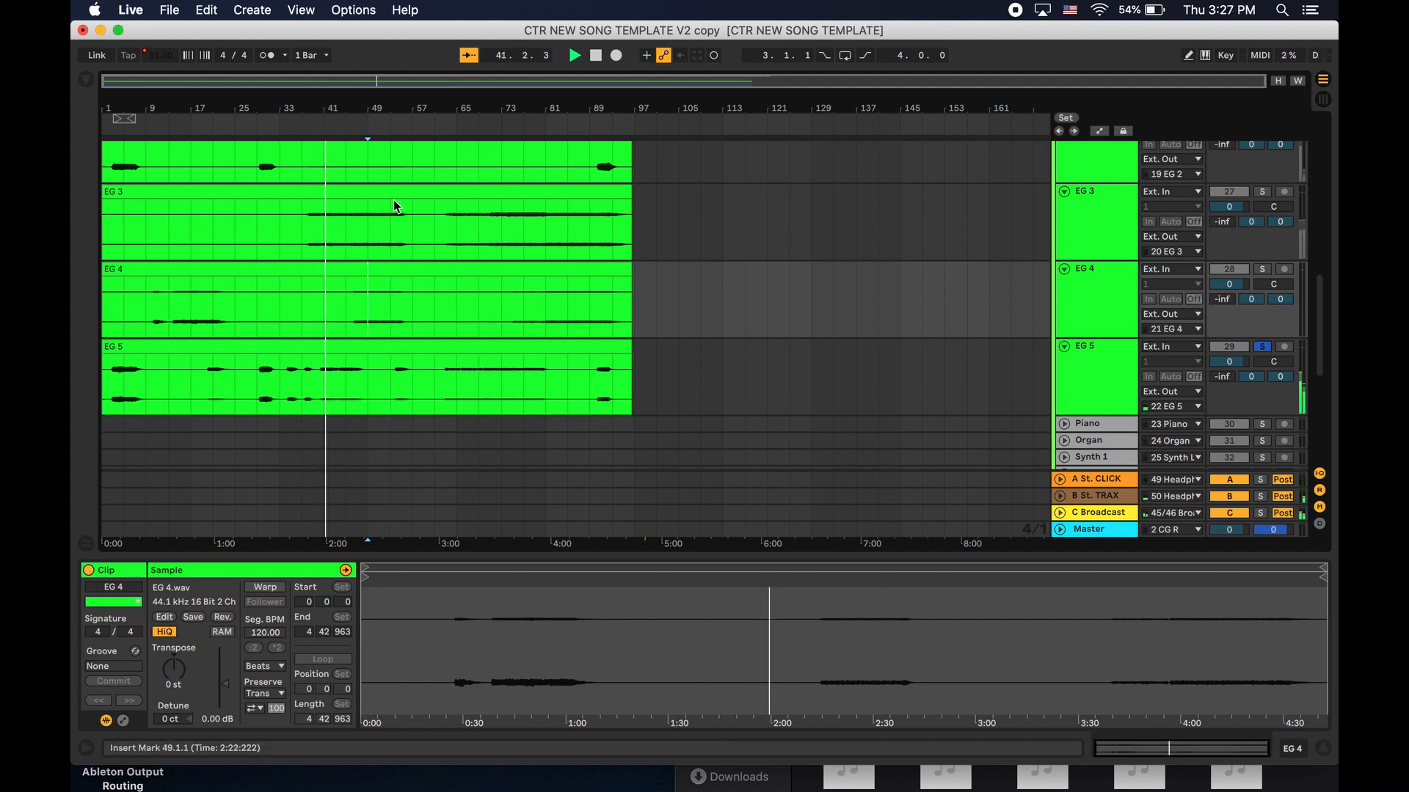
left_click(461, 126)
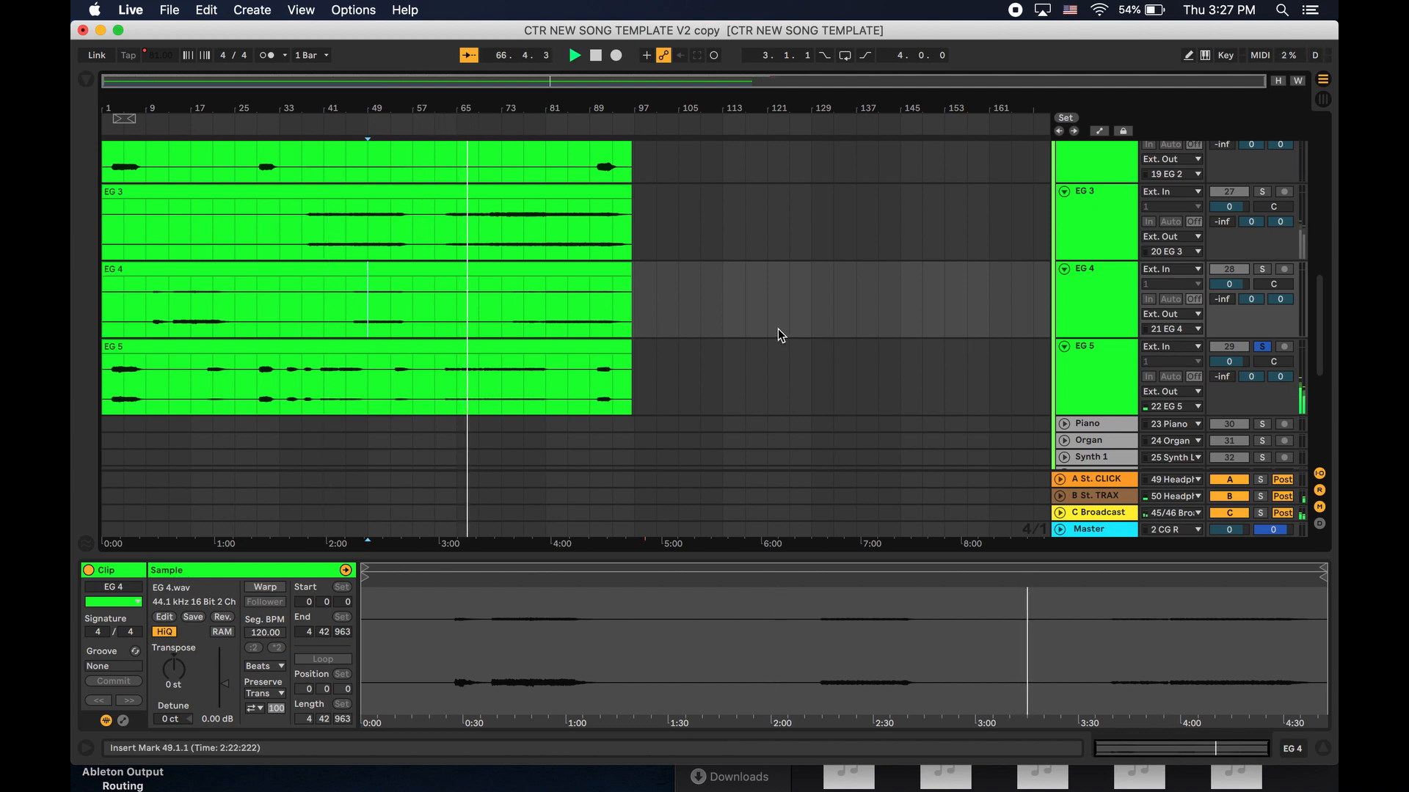
Fold the EG 2, EG 3 and EG 4 tracks.
scroll(781, 329, "up", 4)
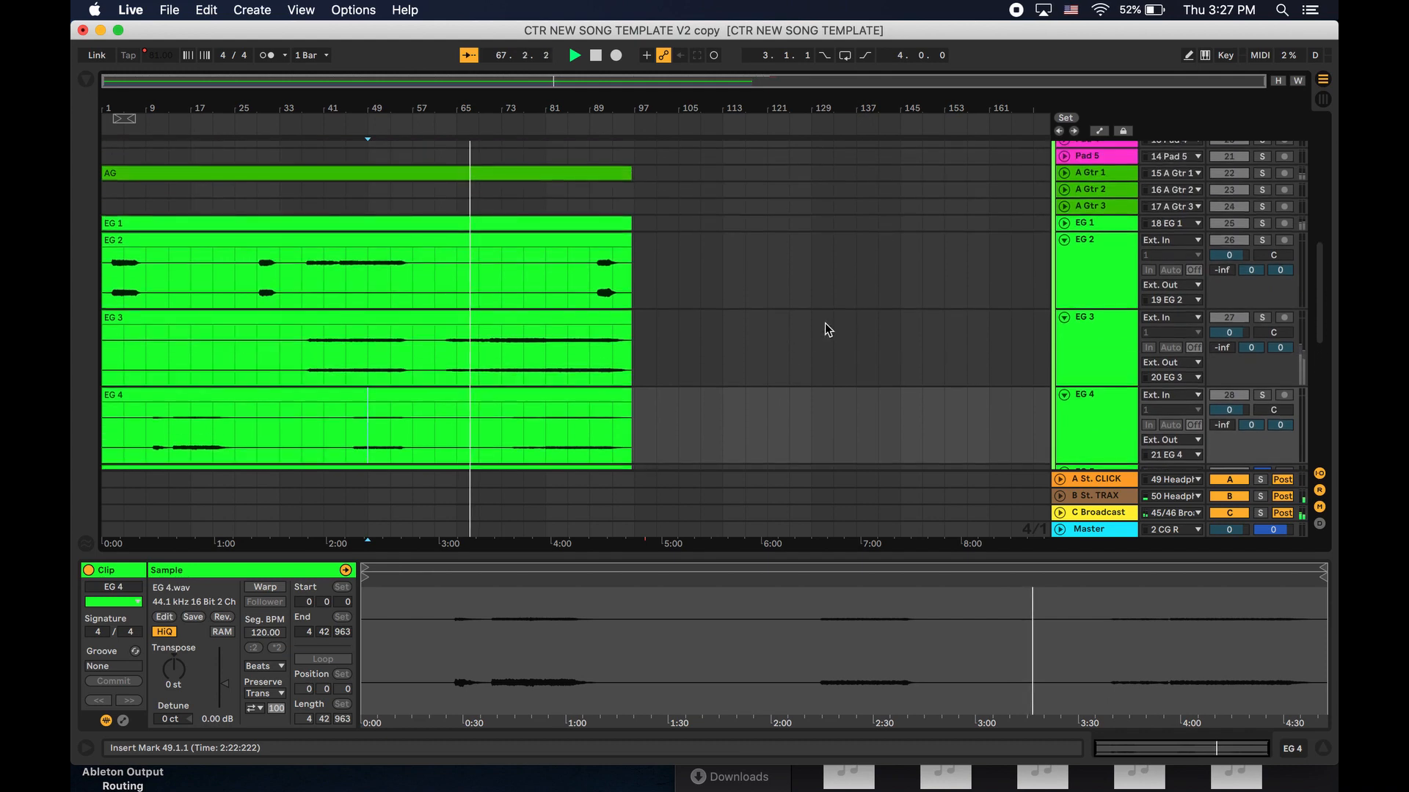
left_click(1064, 239)
left_click(1064, 257)
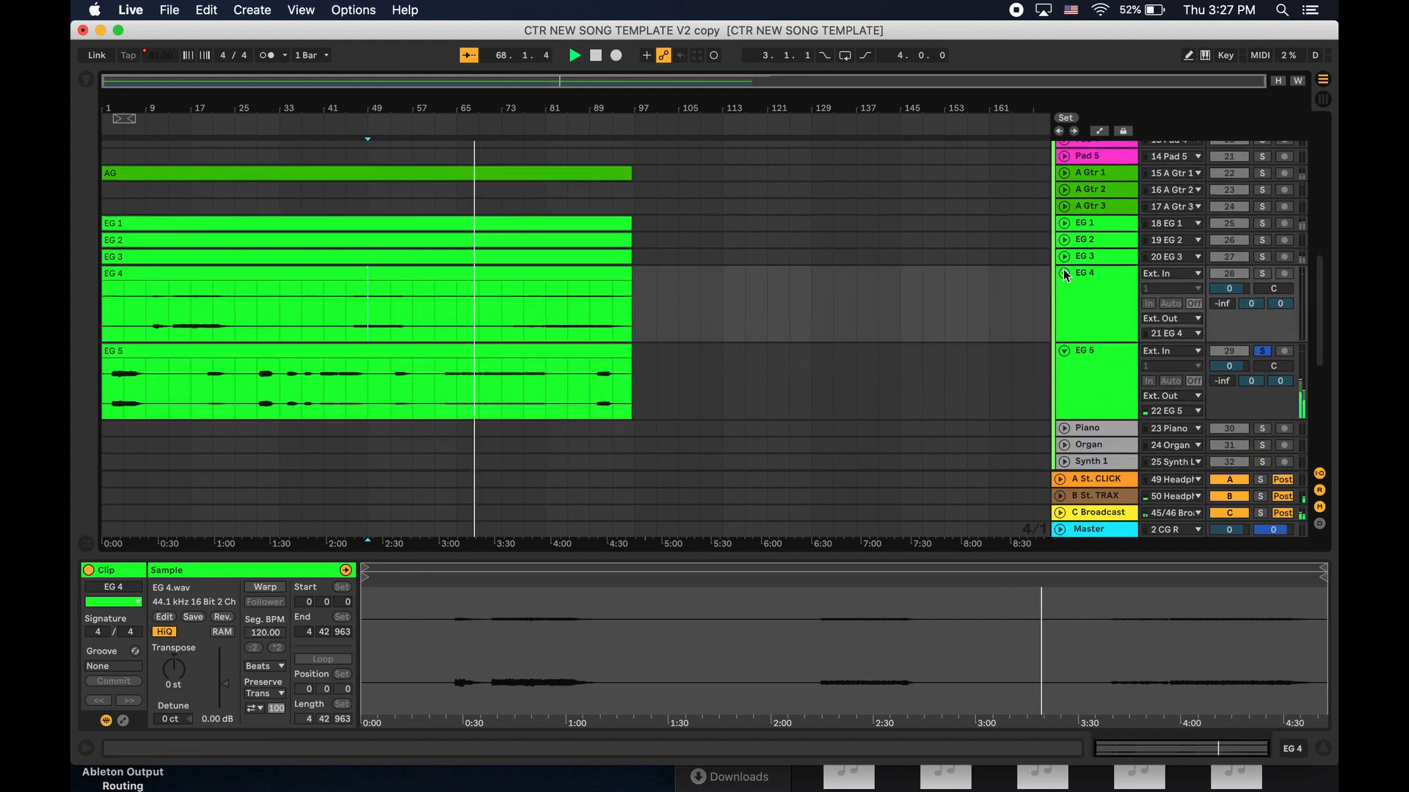
left_click(1064, 273)
Play the soloed EG 5 stem from bar 29 and fold the EG 5 track.
left_click(517, 319)
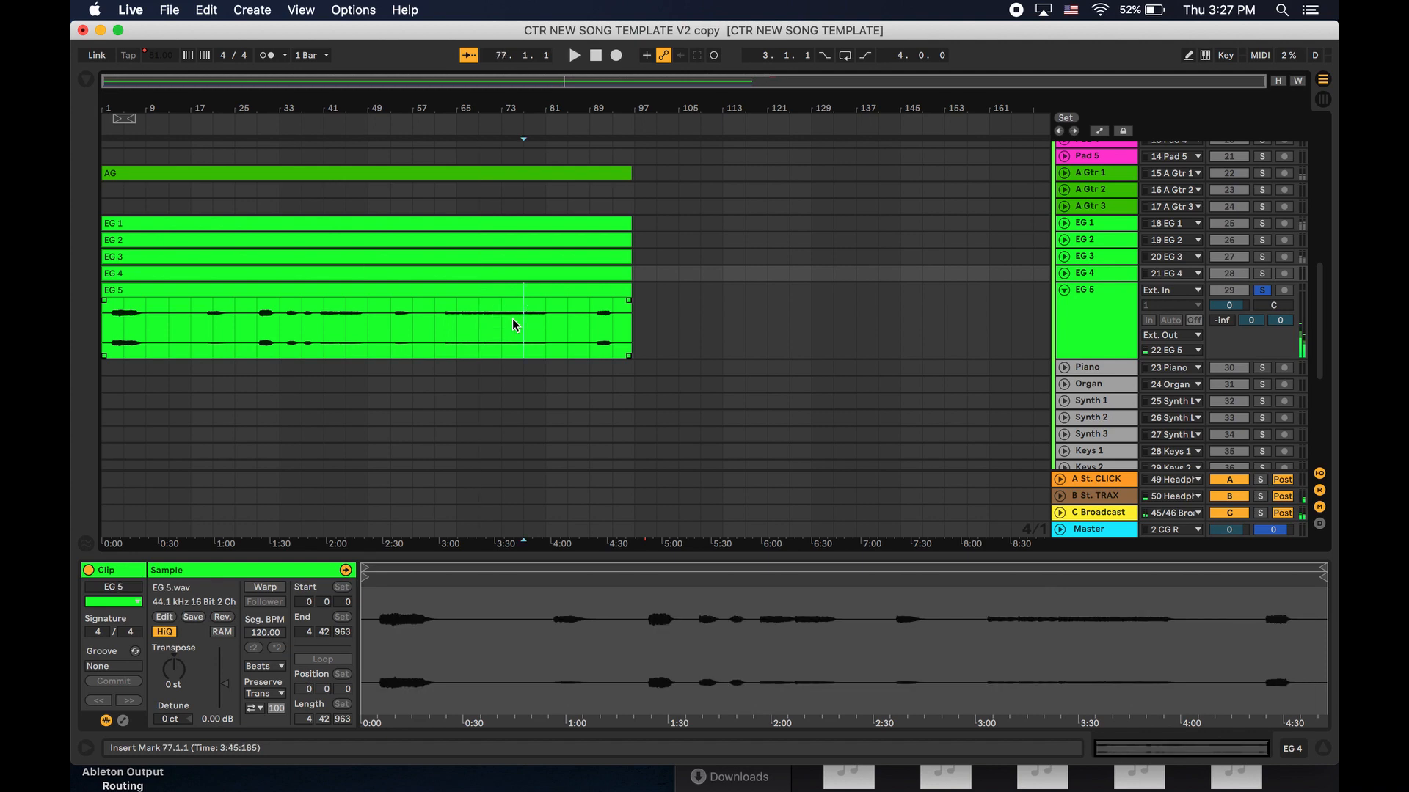
left_click(261, 326)
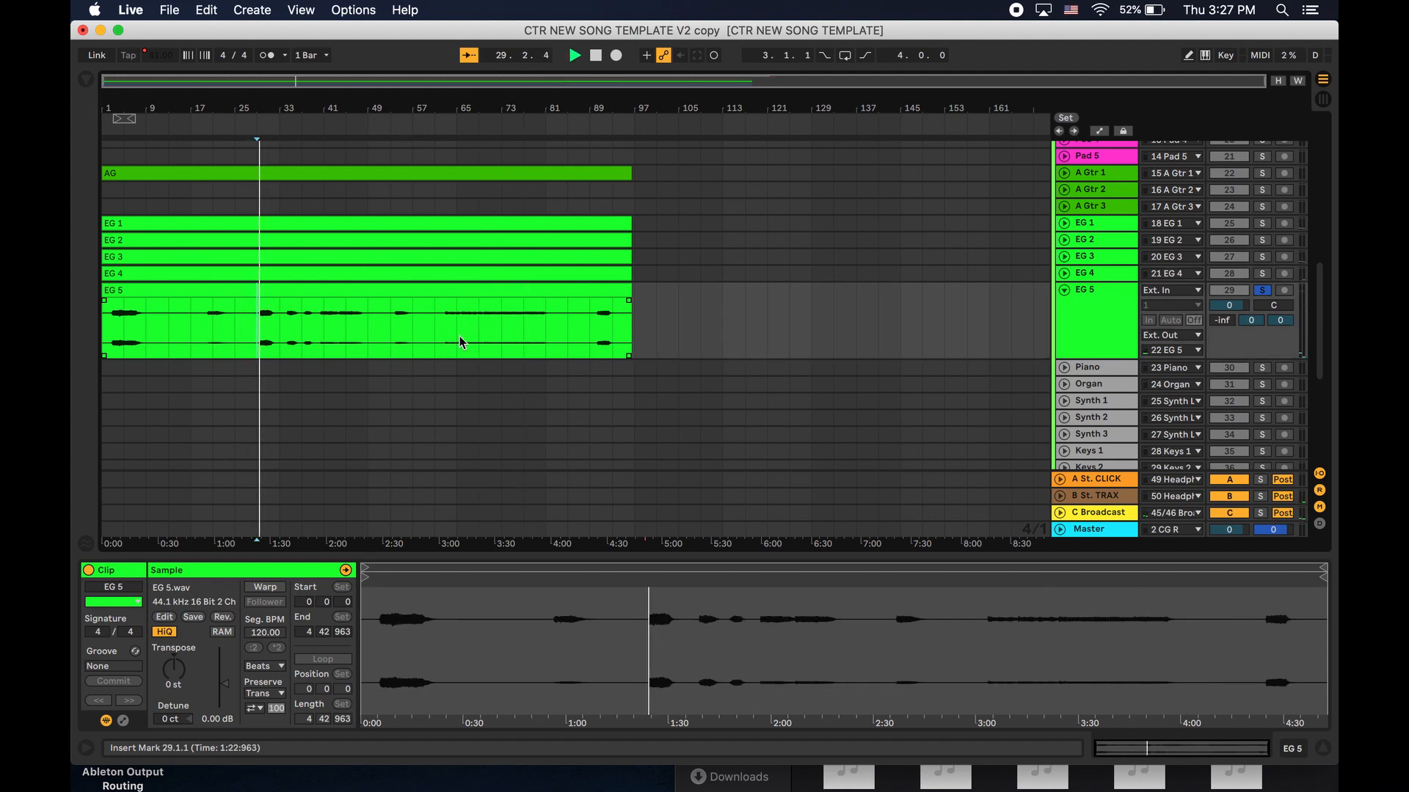
left_click(1064, 289)
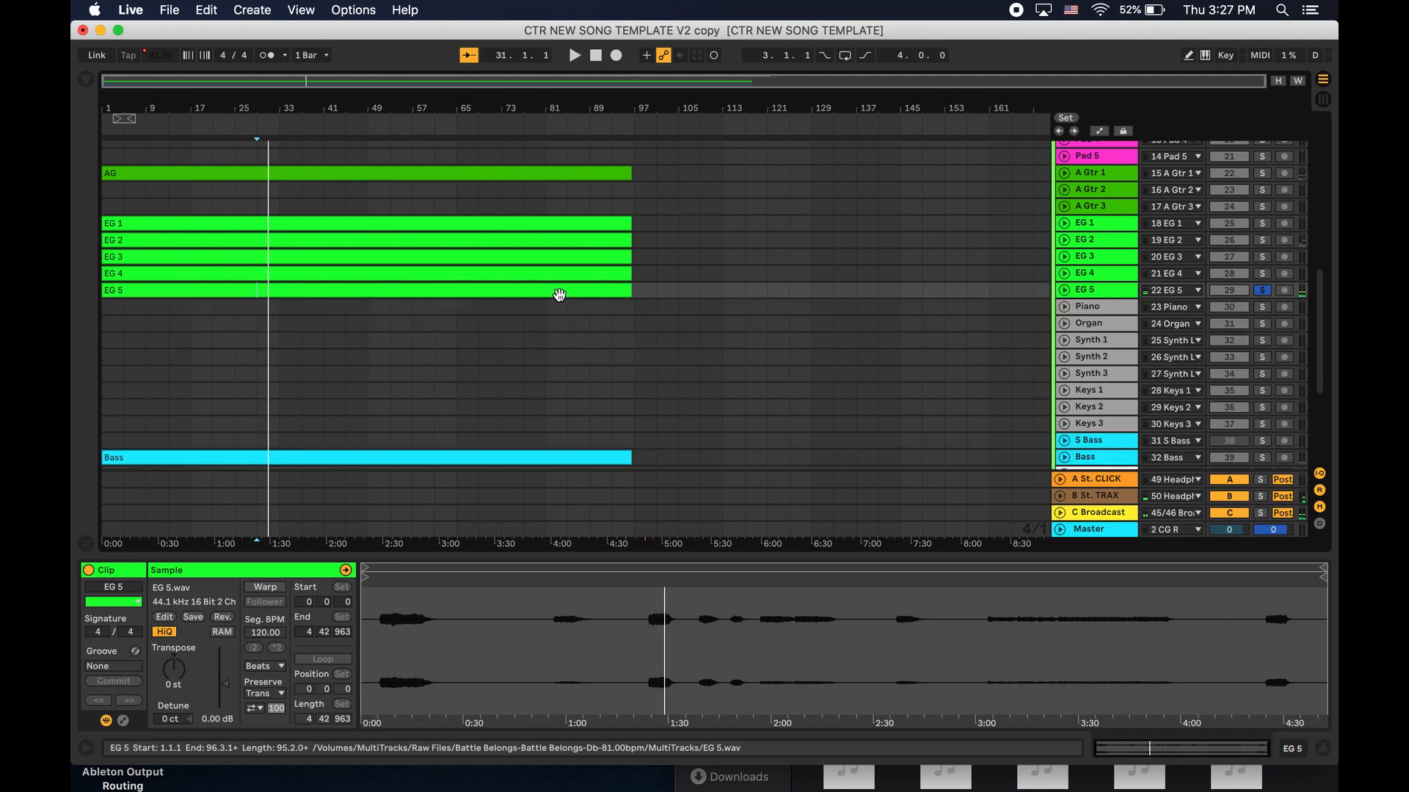
Examine the free tracks in the arrangement and the remaining stem files in the MultiTracks folder.
scroll(543, 297, "down", 3)
scroll(546, 293, "up", 5)
scroll(546, 288, "up", 2)
scroll(545, 290, "down", 8)
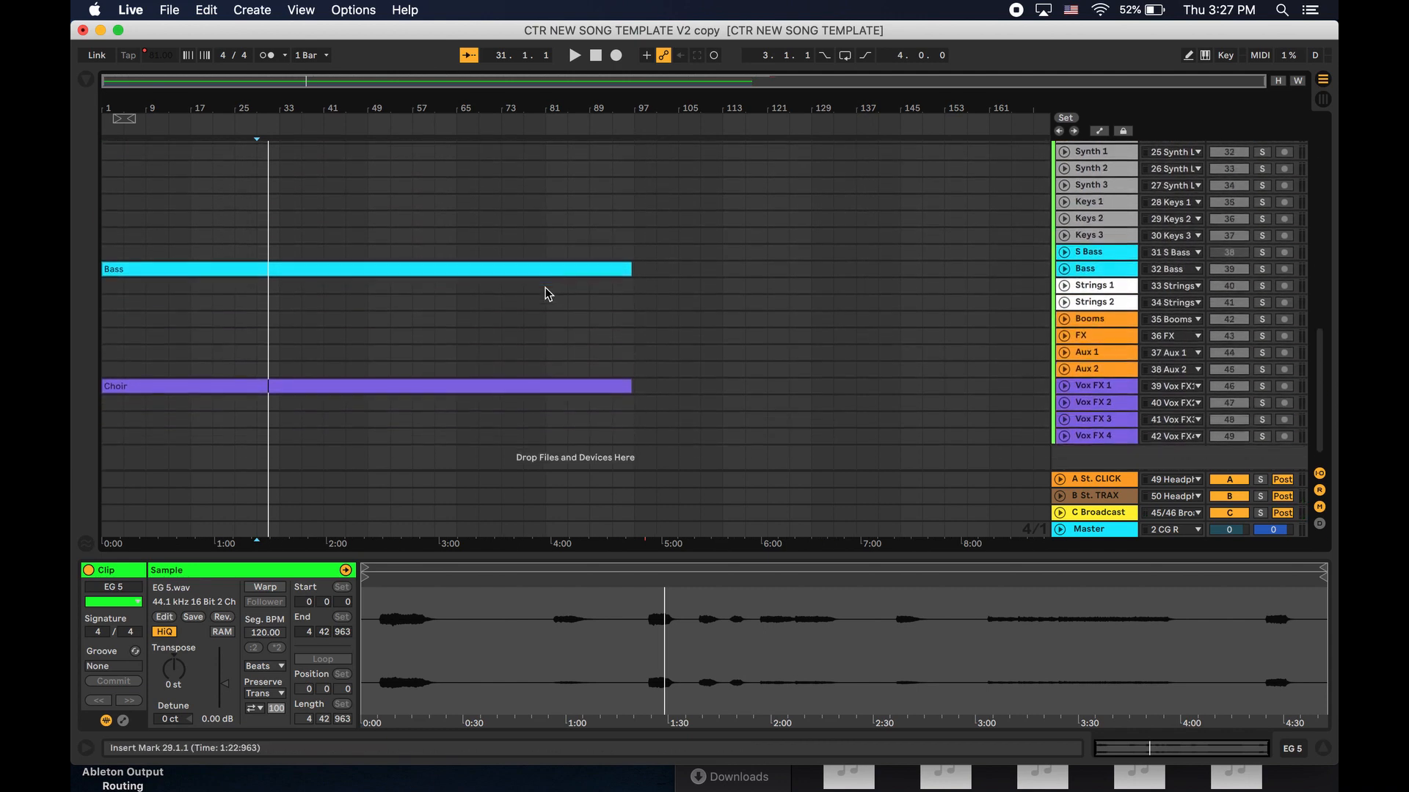
scroll(545, 294, "down", 1)
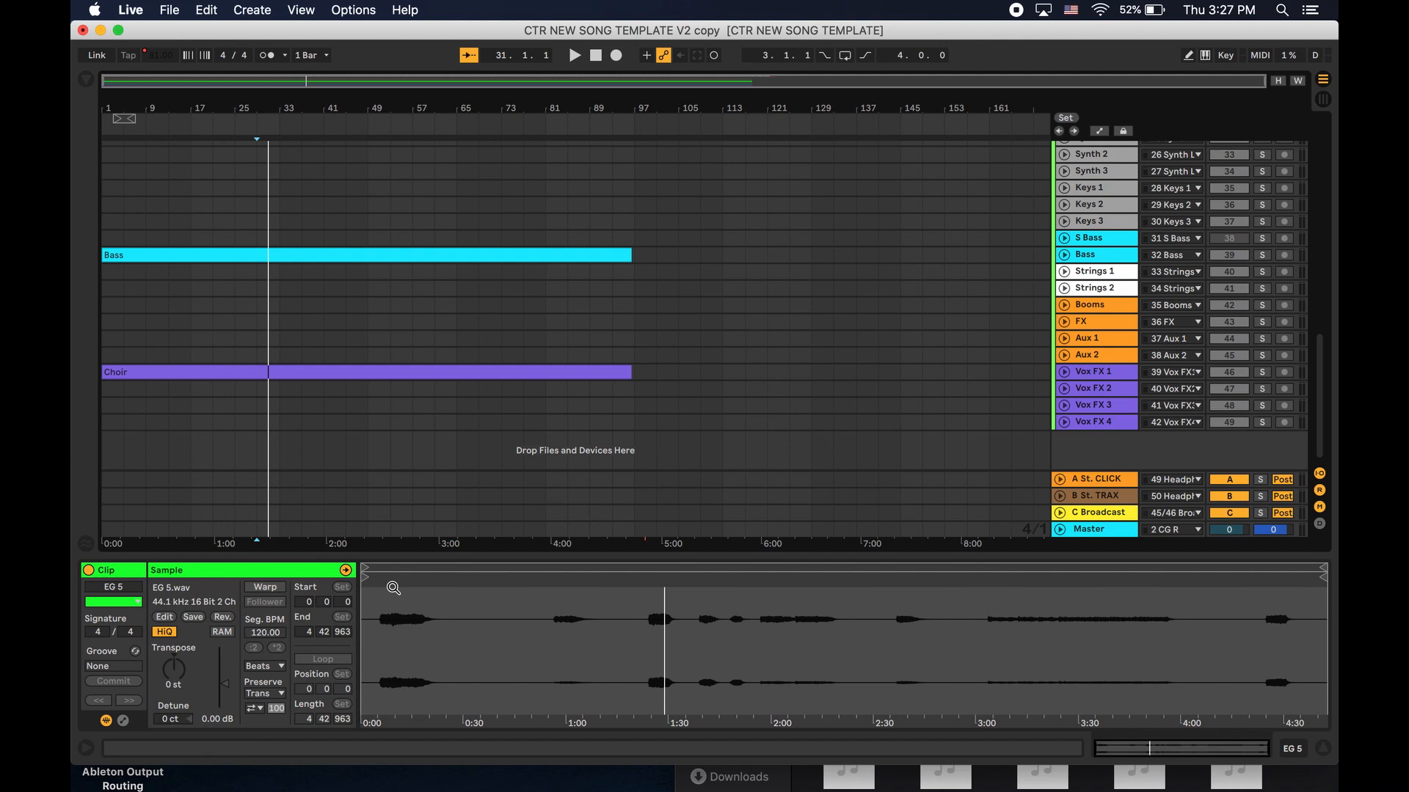
left_click(810, 780)
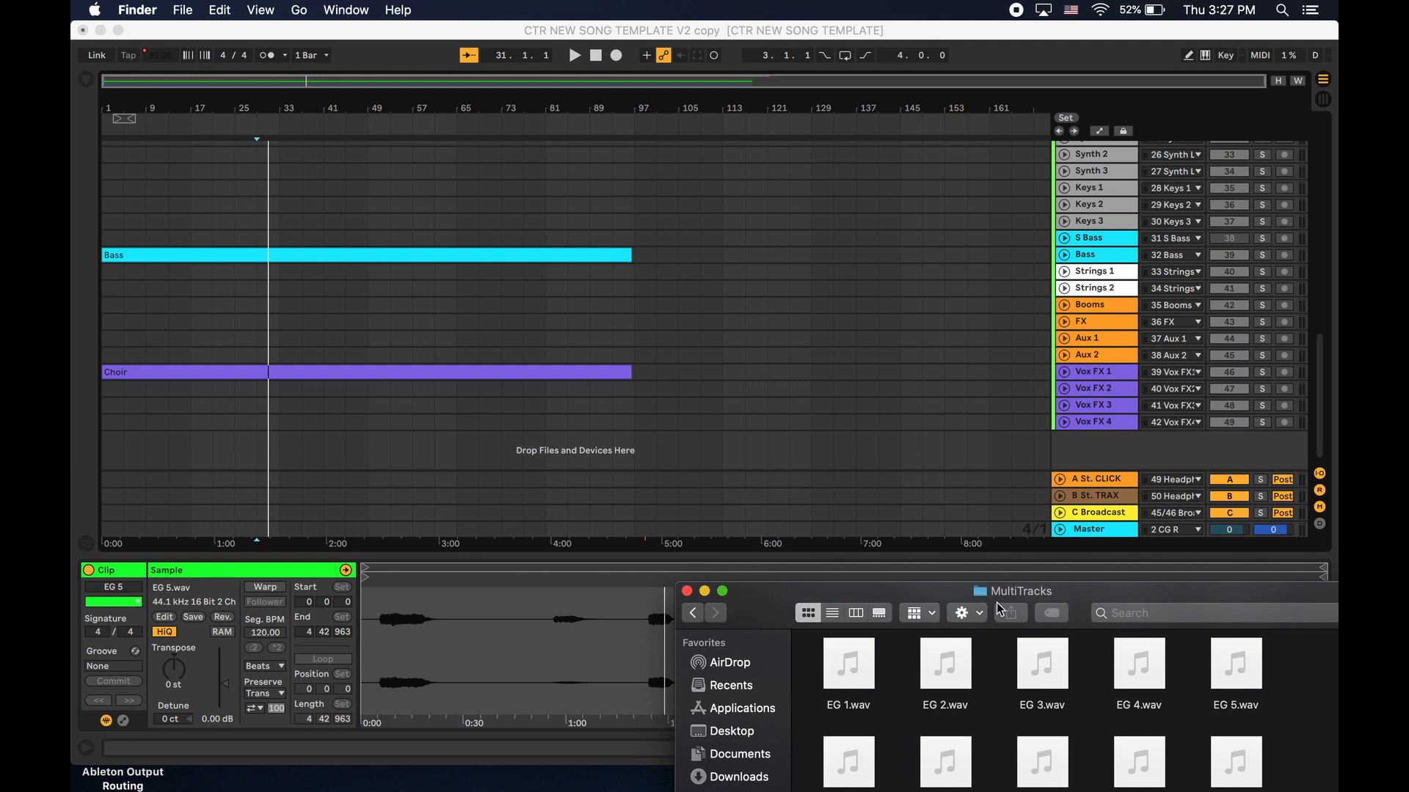
scroll(995, 683, "down", 5)
scroll(996, 682, "down", 2)
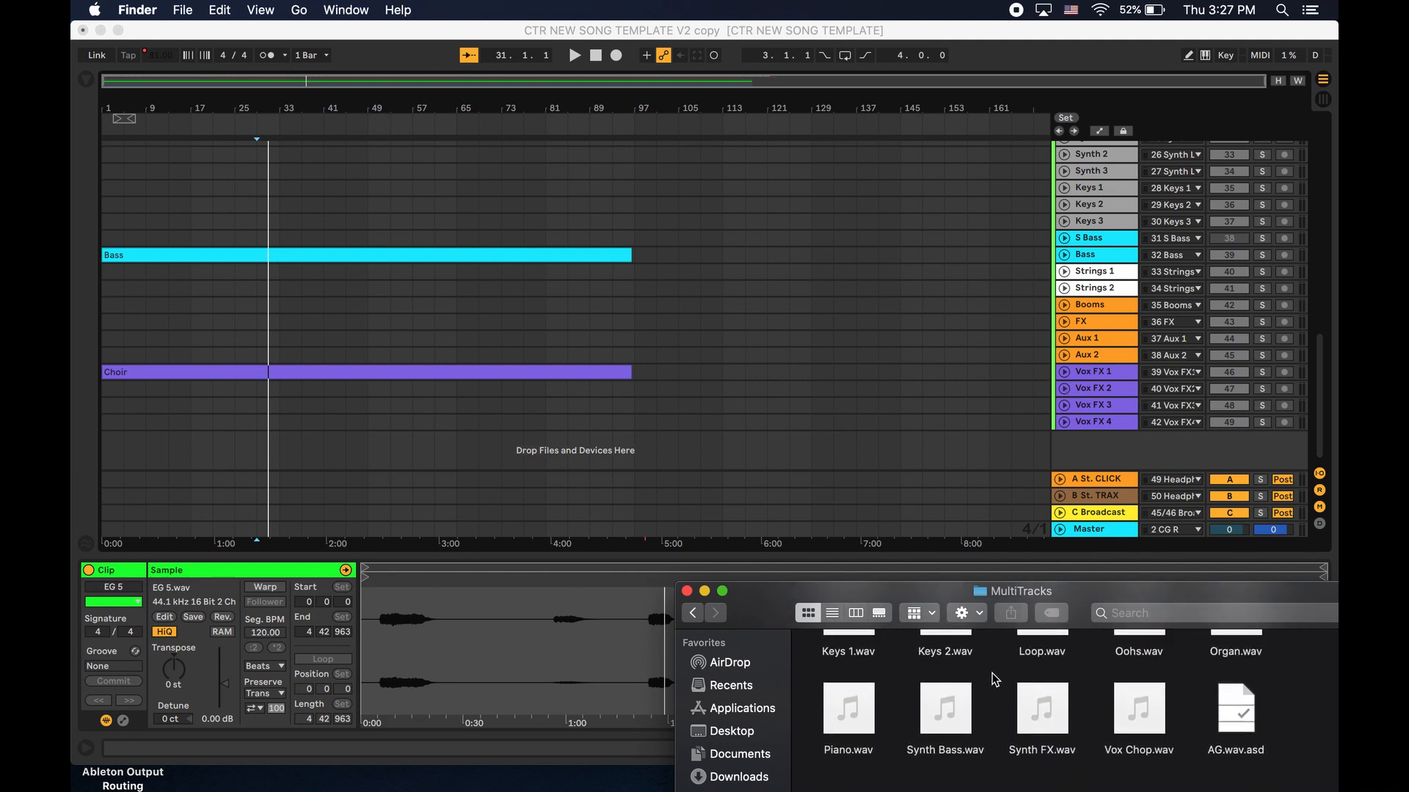
mouse_move(1050, 698)
scroll(1058, 706, "up", 2)
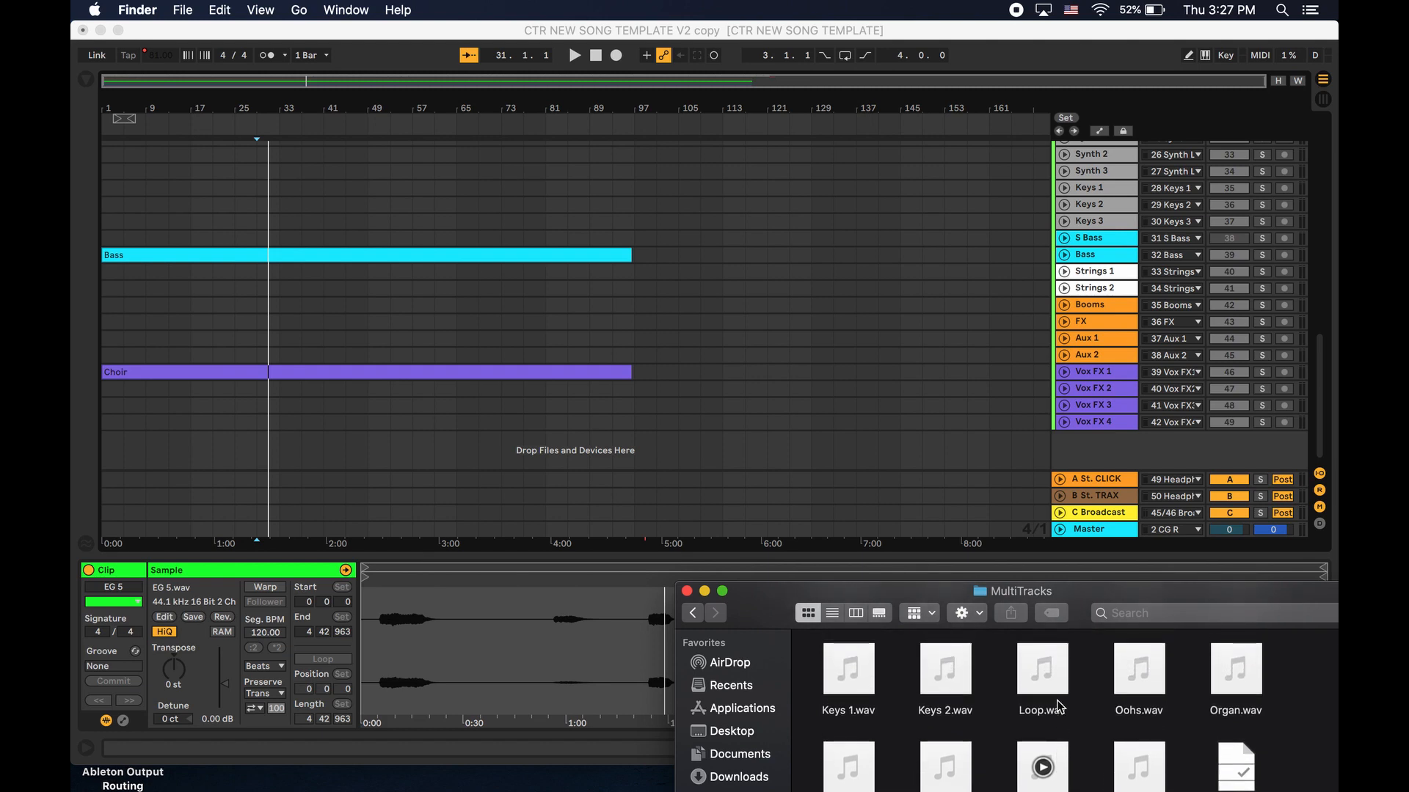
scroll(1059, 707, "up", 2)
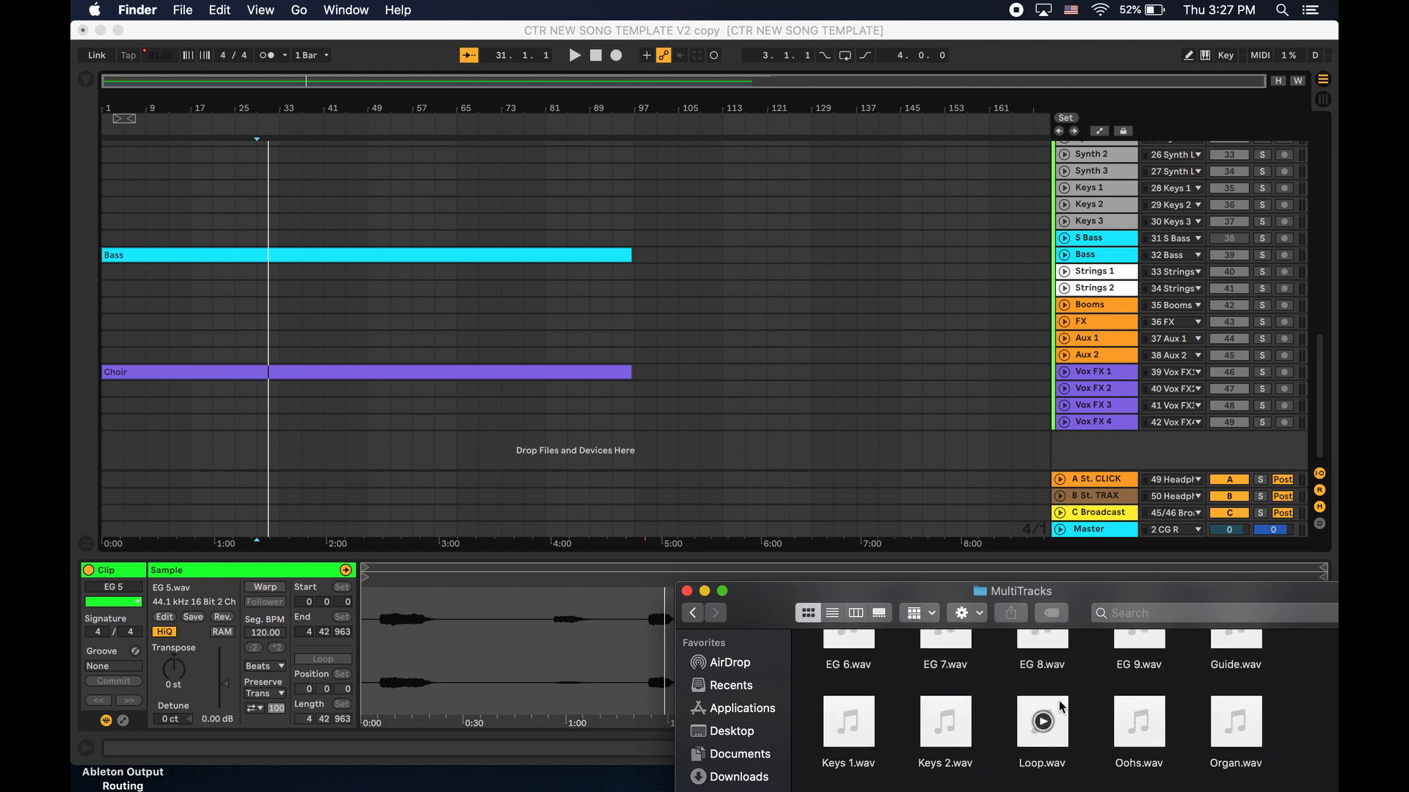
Place EG 6.wav and EG 7.wav from the MultiTracks folder at bar 1 on the separate Aux 1 and Aux 2 tracks.
scroll(1059, 707, "up", 3)
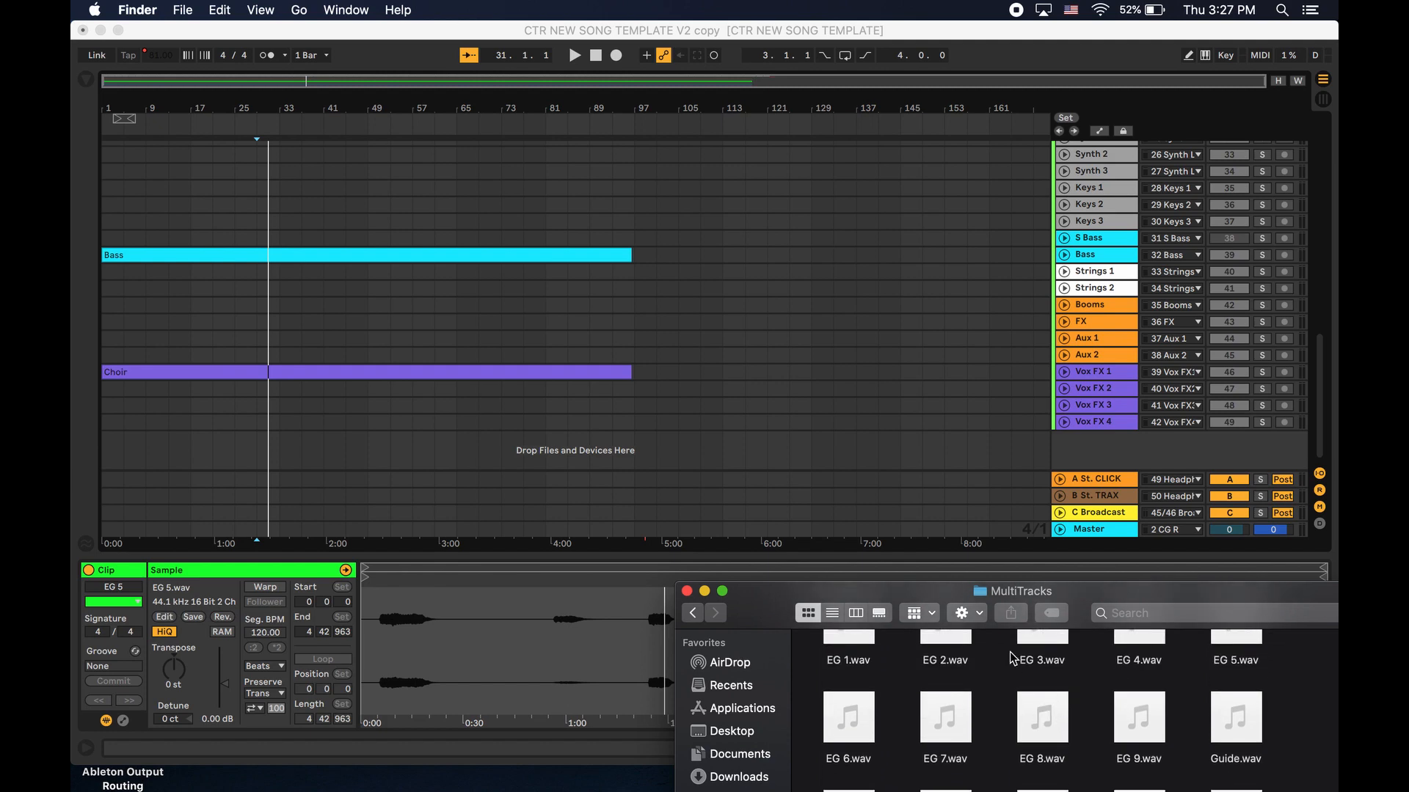
left_click(964, 738)
left_click(866, 738, "super")
left_click_drag(872, 737, 120, 345)
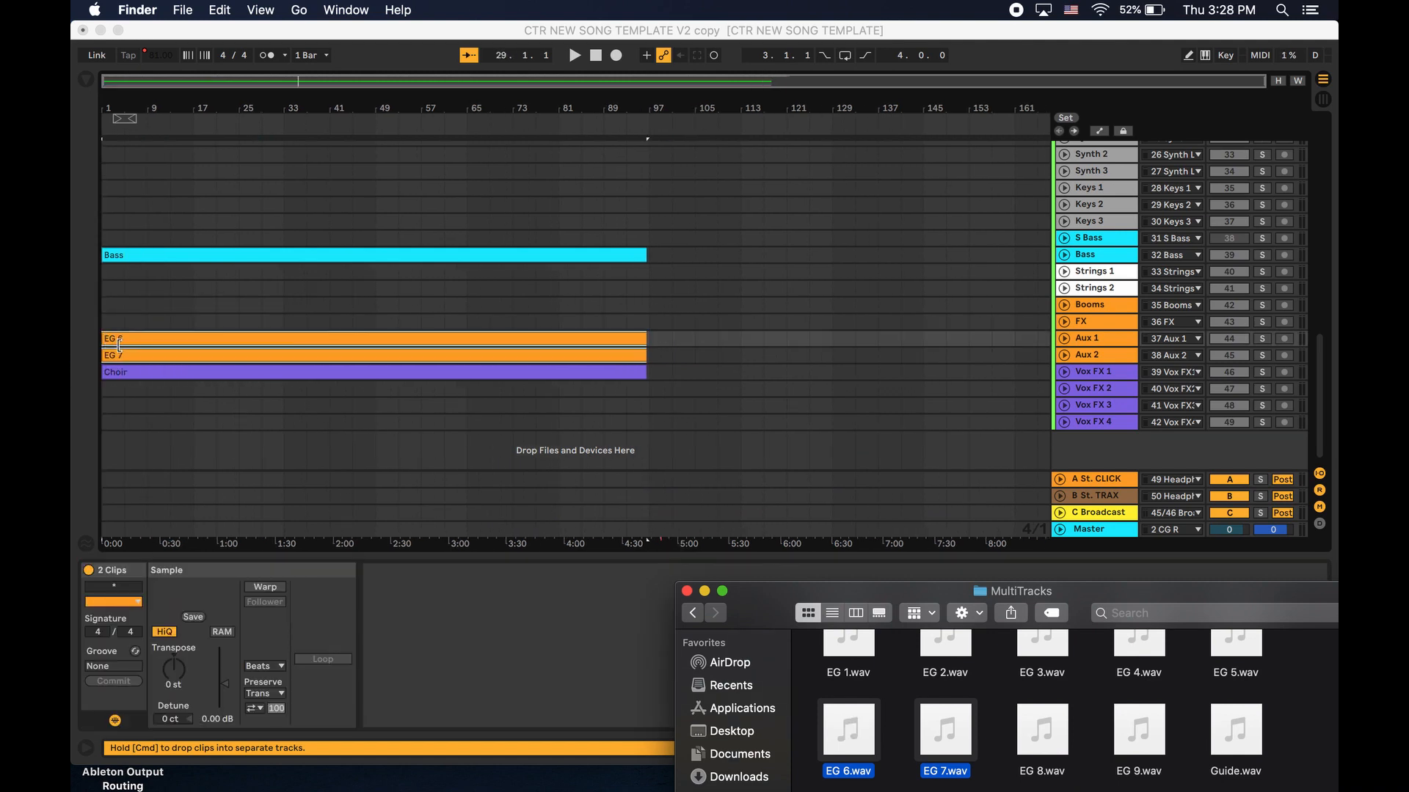
Recolor the EG 6 and EG 7 clips bright green to match the other electric guitar clips.
left_click(163, 376)
left_click(140, 374)
left_click(164, 356)
left_click(171, 338, "shift")
right_click(171, 338)
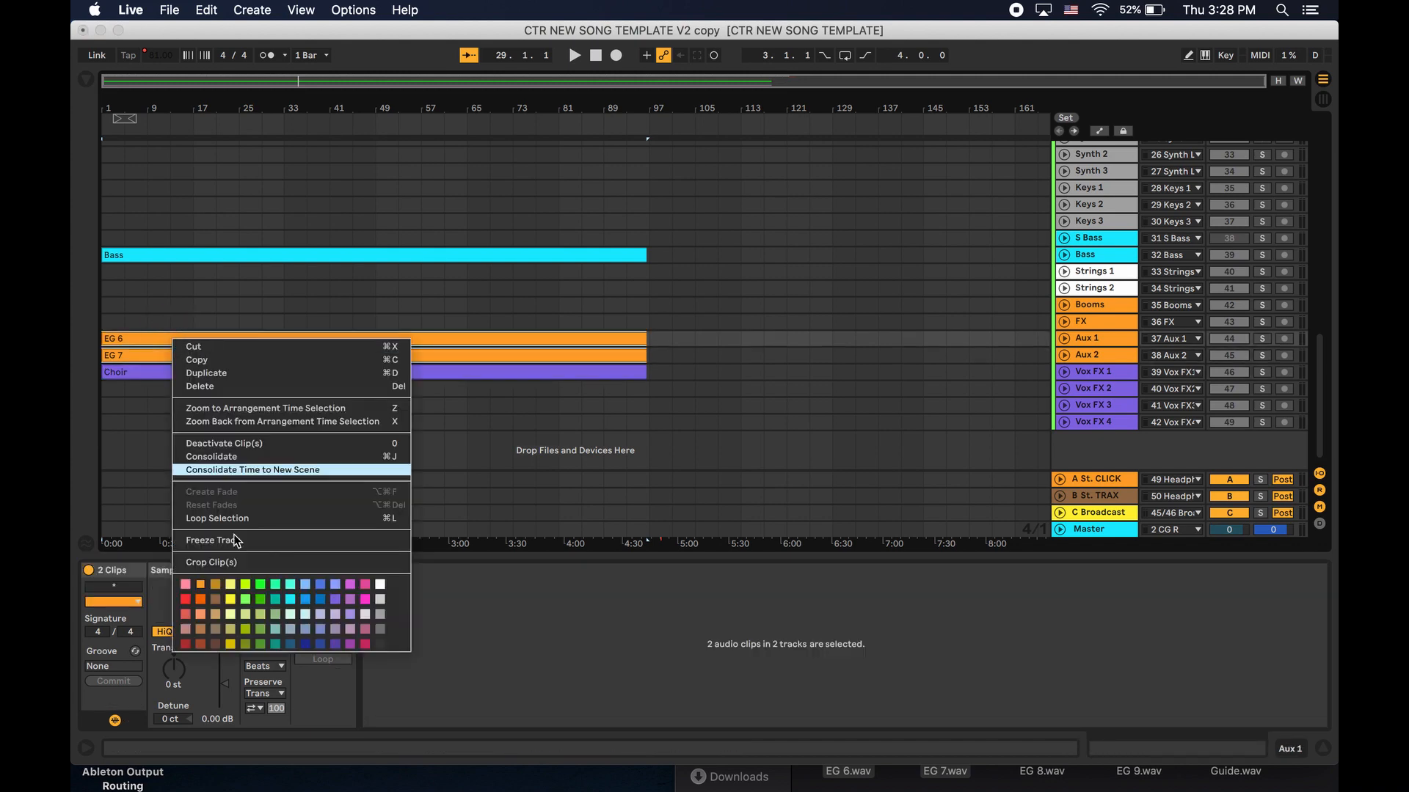
left_click(260, 586)
left_click(353, 321)
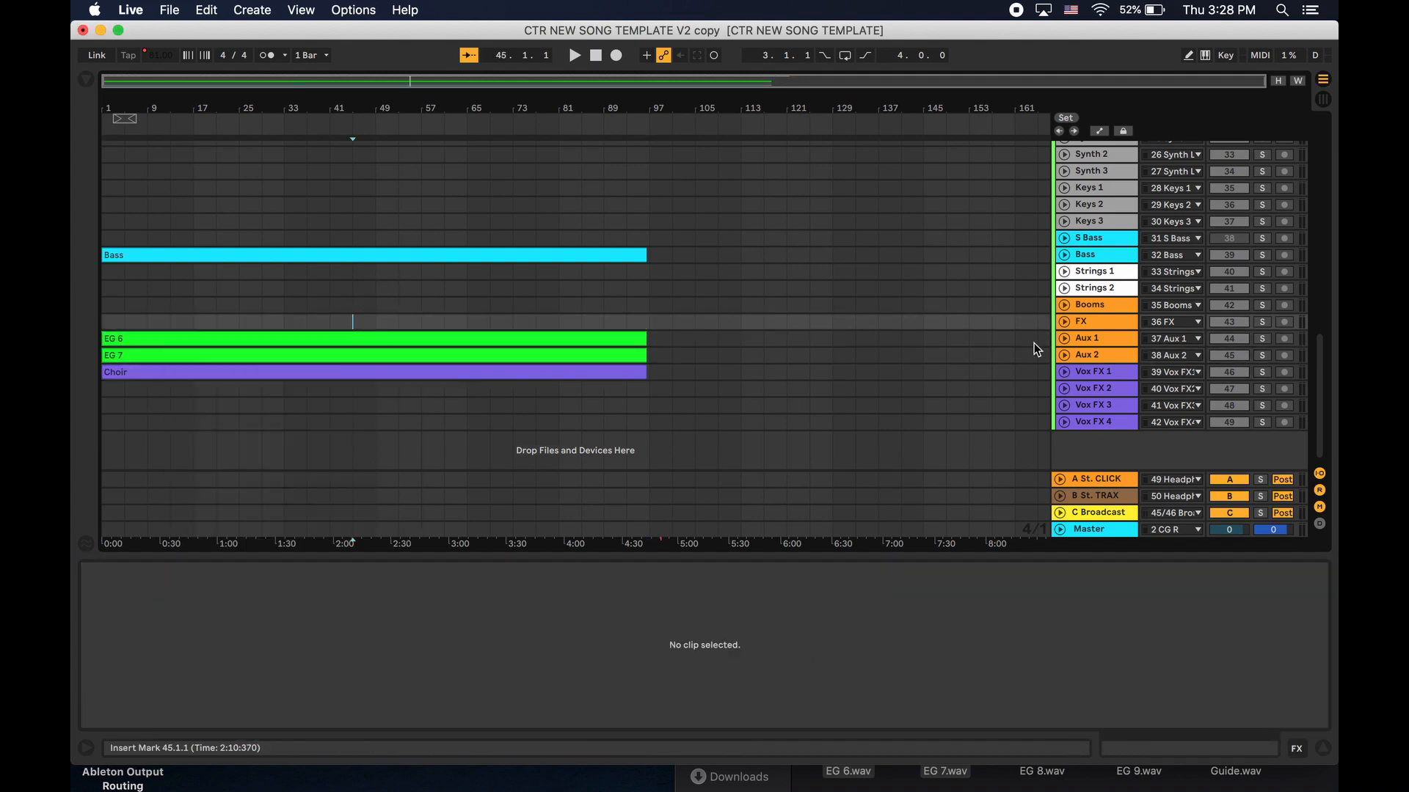
Play the arrangement briefly from bar 1 and stop it.
left_click(125, 155)
left_click(104, 154)
key("space")
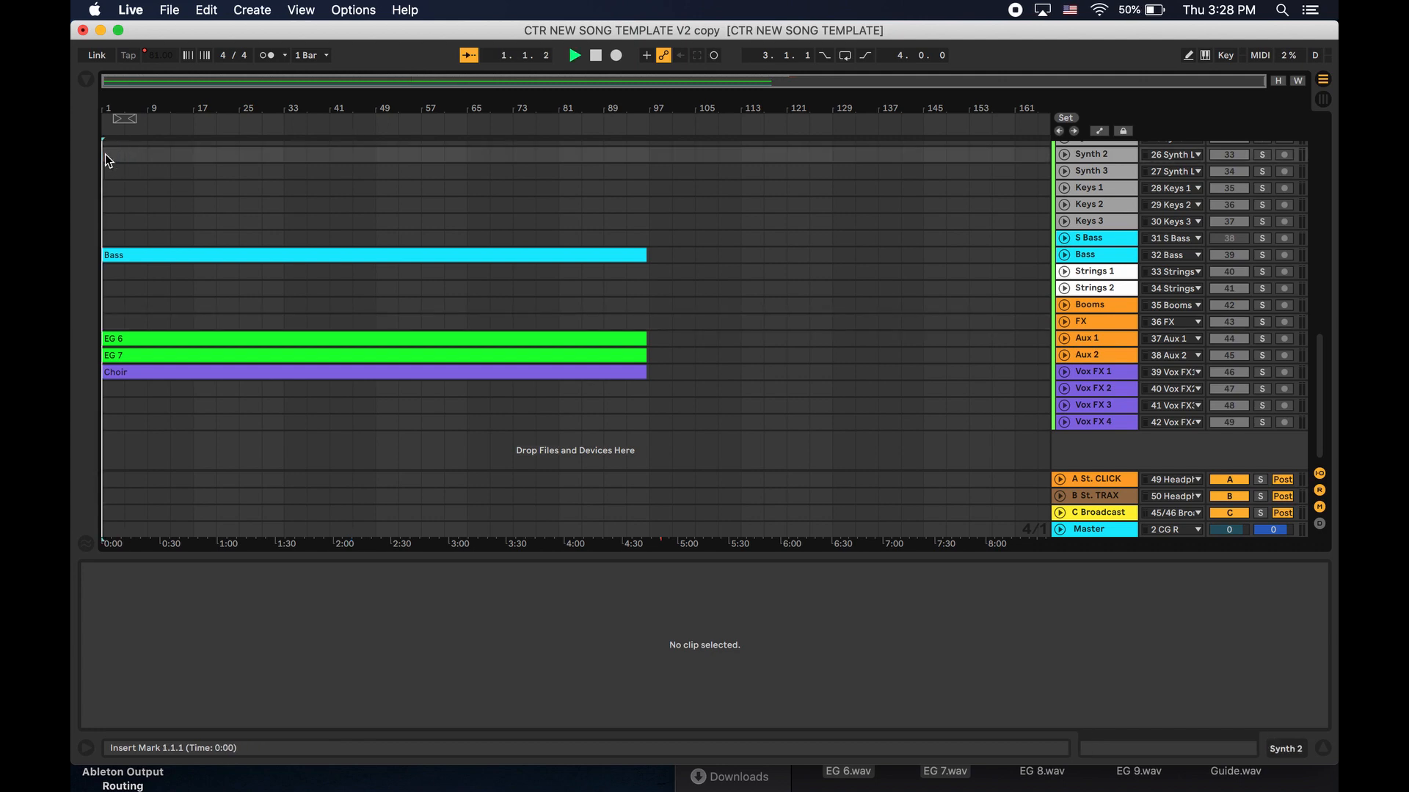
key("space")
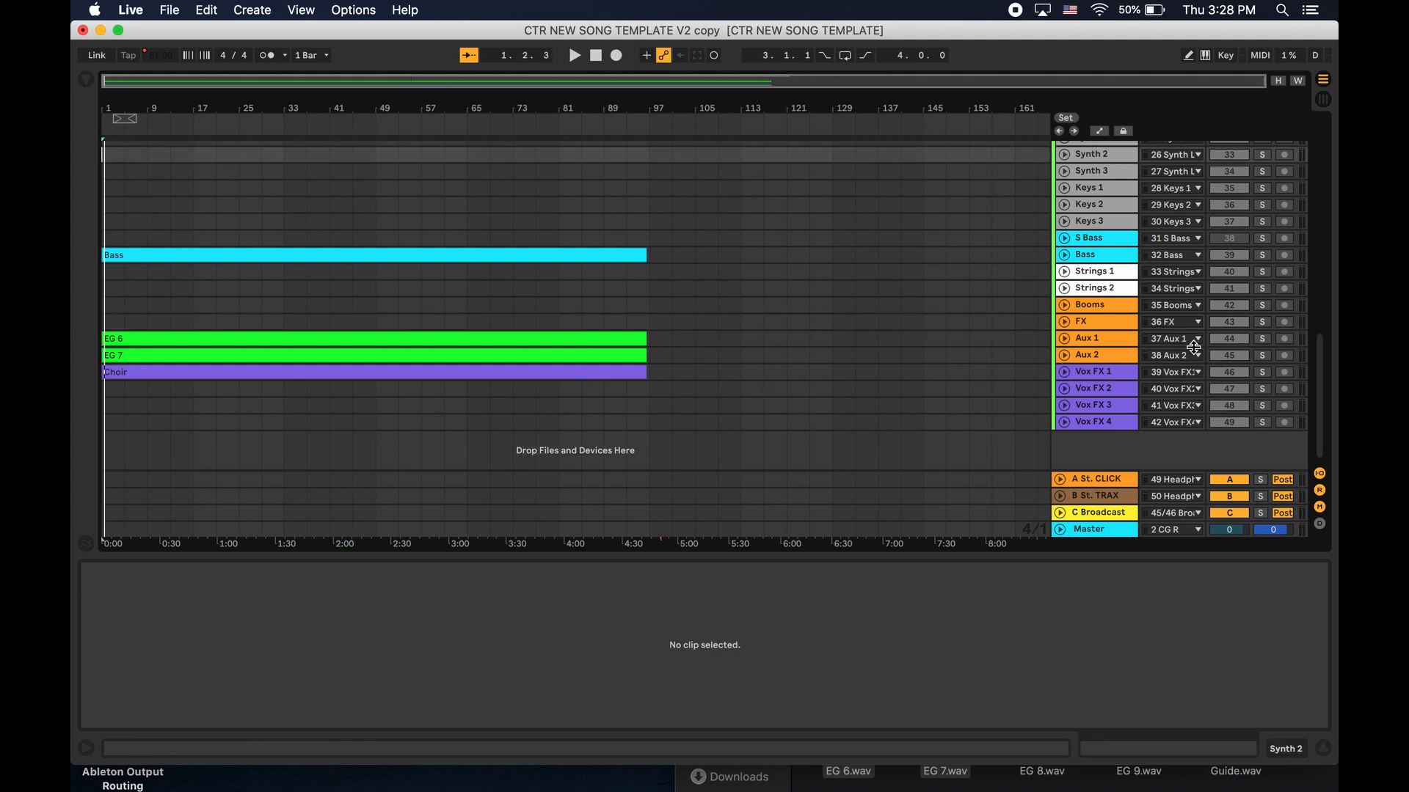
Unfold the Aux 1 track and listen to its EG 6 stem soloed from bar 41.
left_click(1064, 340)
left_click(325, 377)
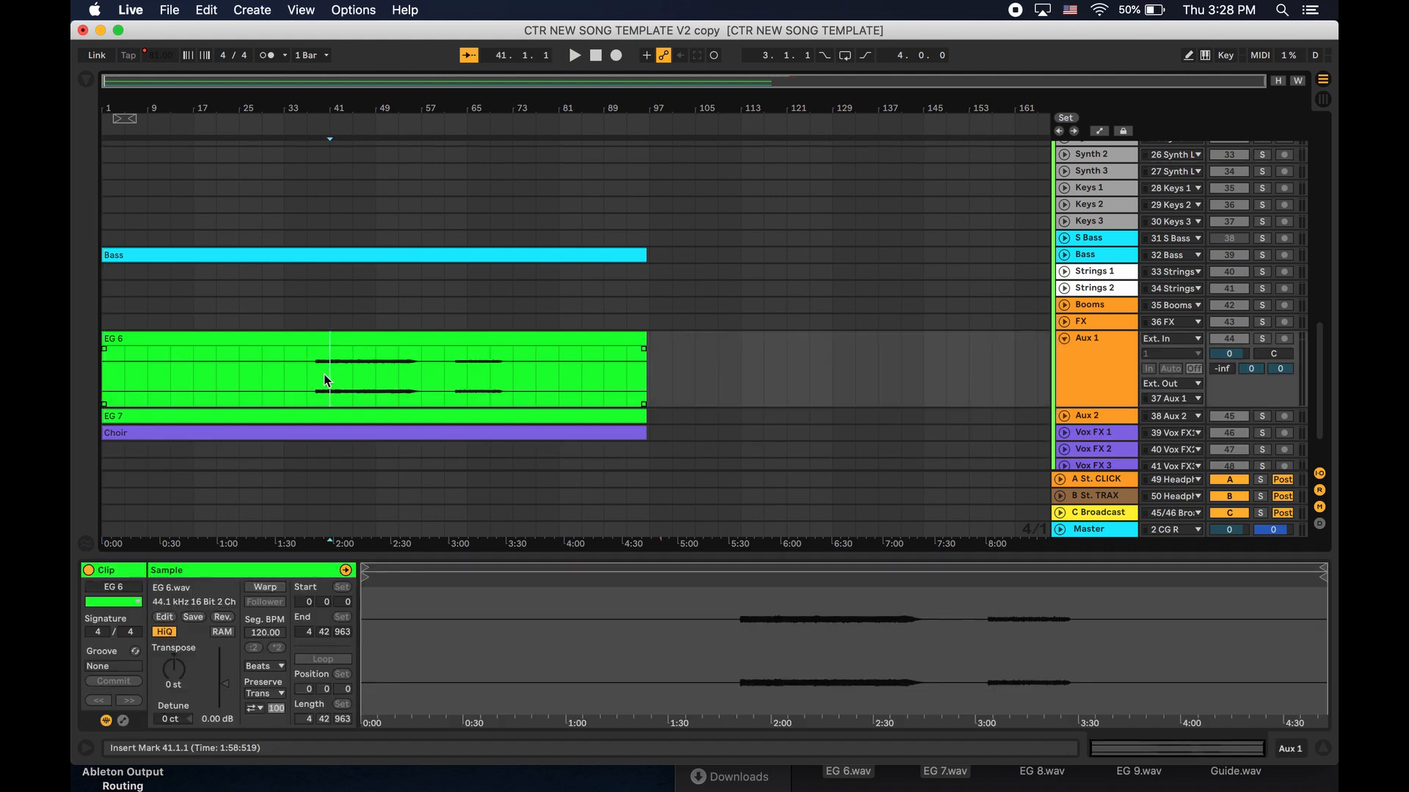
key("space")
left_click(1262, 338)
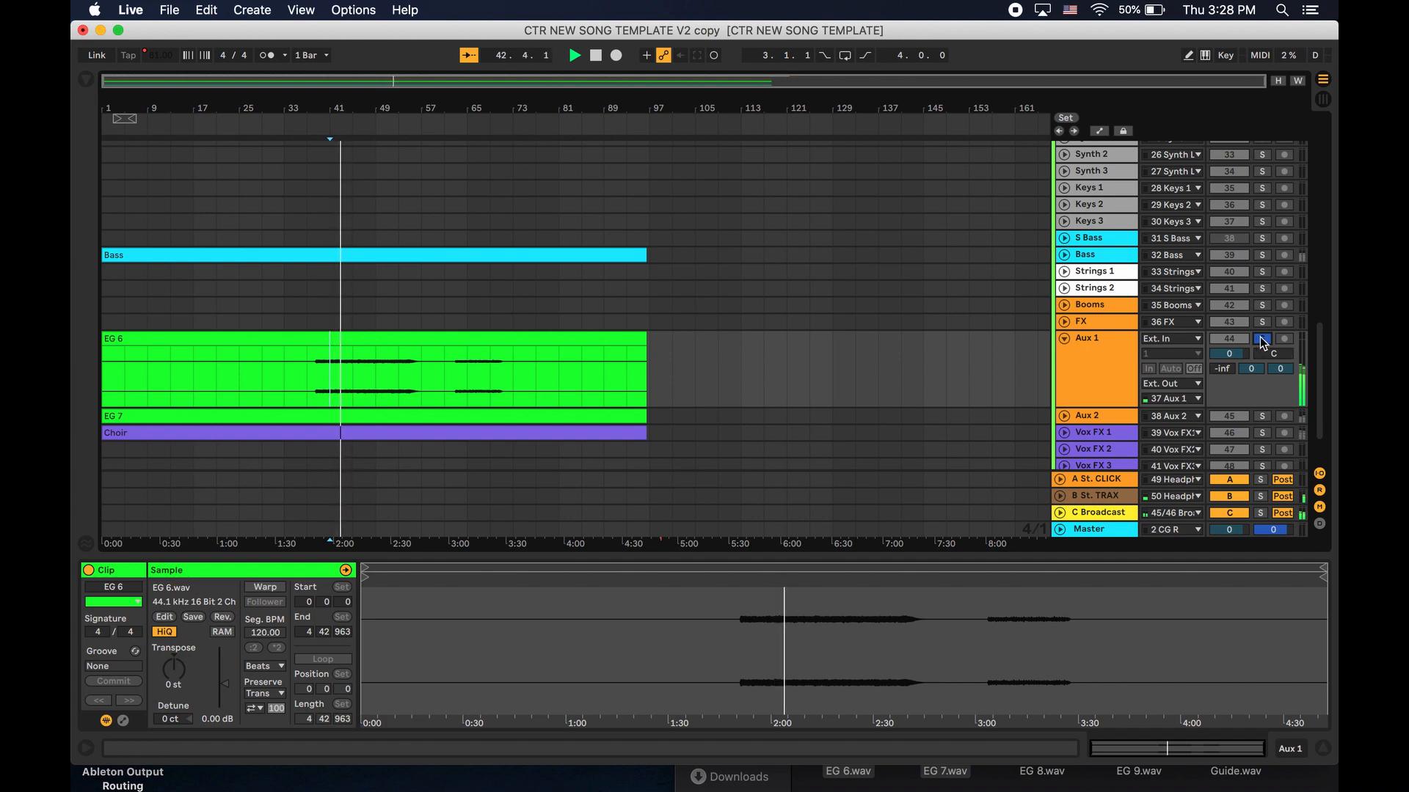
Move the solo to Aux 2, unfold it in place of Aux 1, and play EG 7 from bar 33.
left_click(1262, 416)
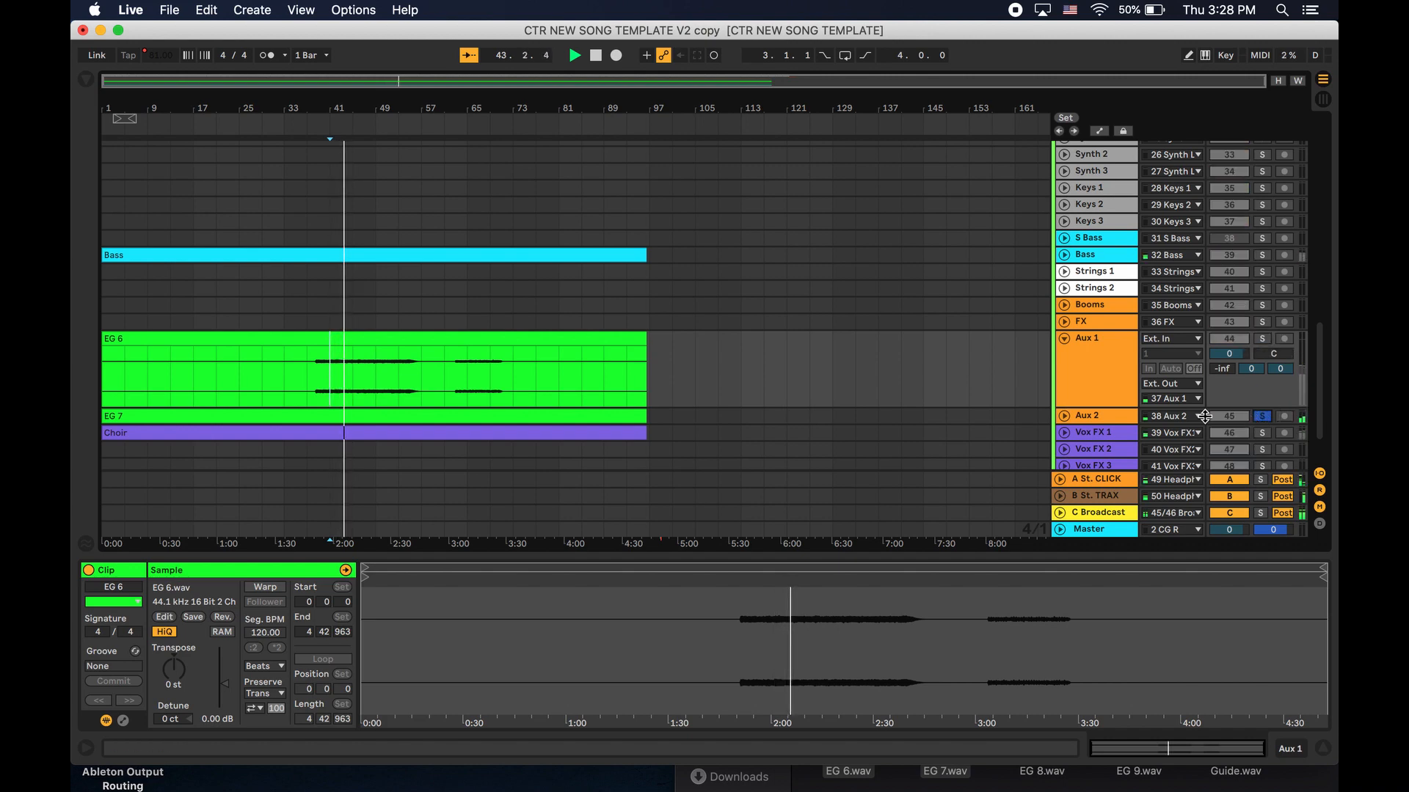
left_click(1064, 416)
left_click(1064, 324)
key("space")
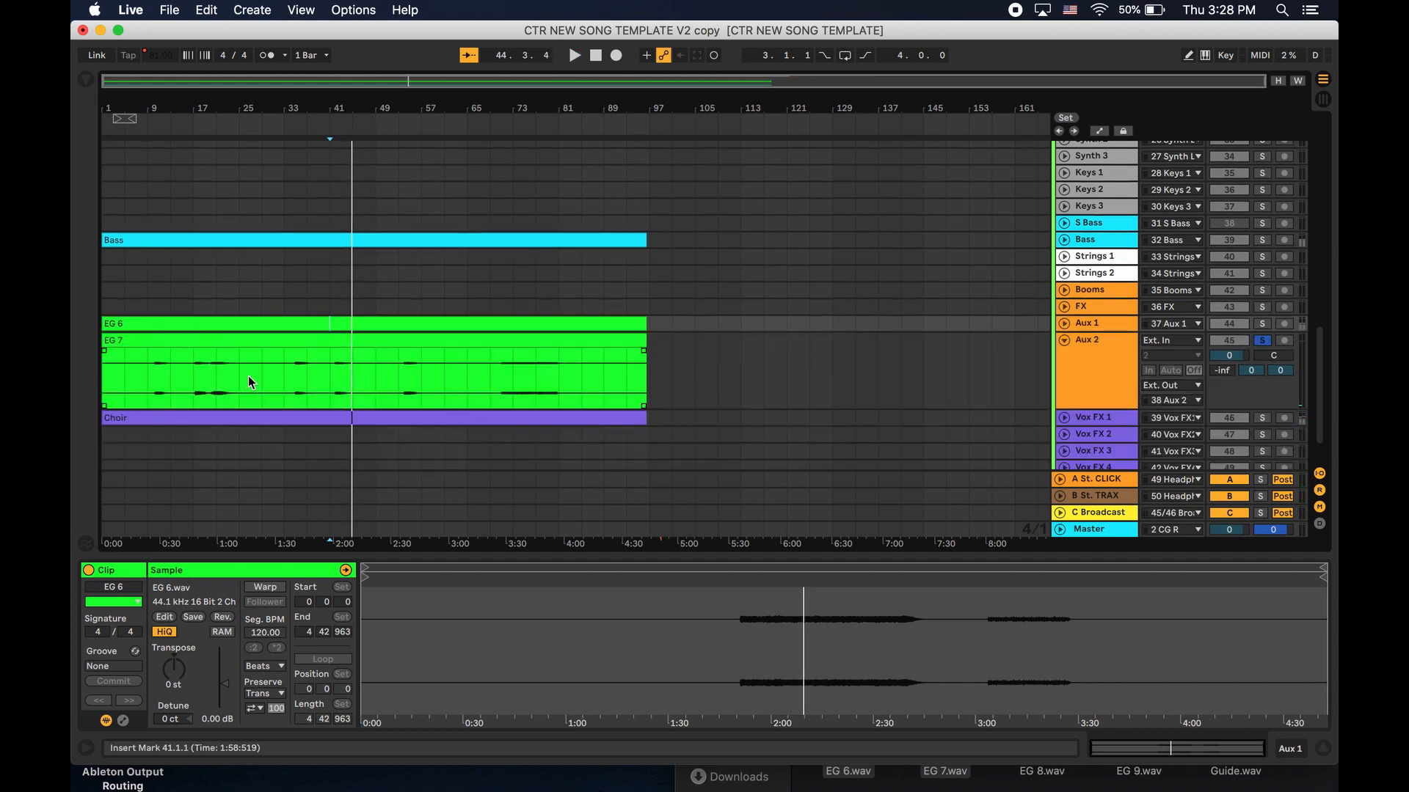
left_click(300, 365)
key("space")
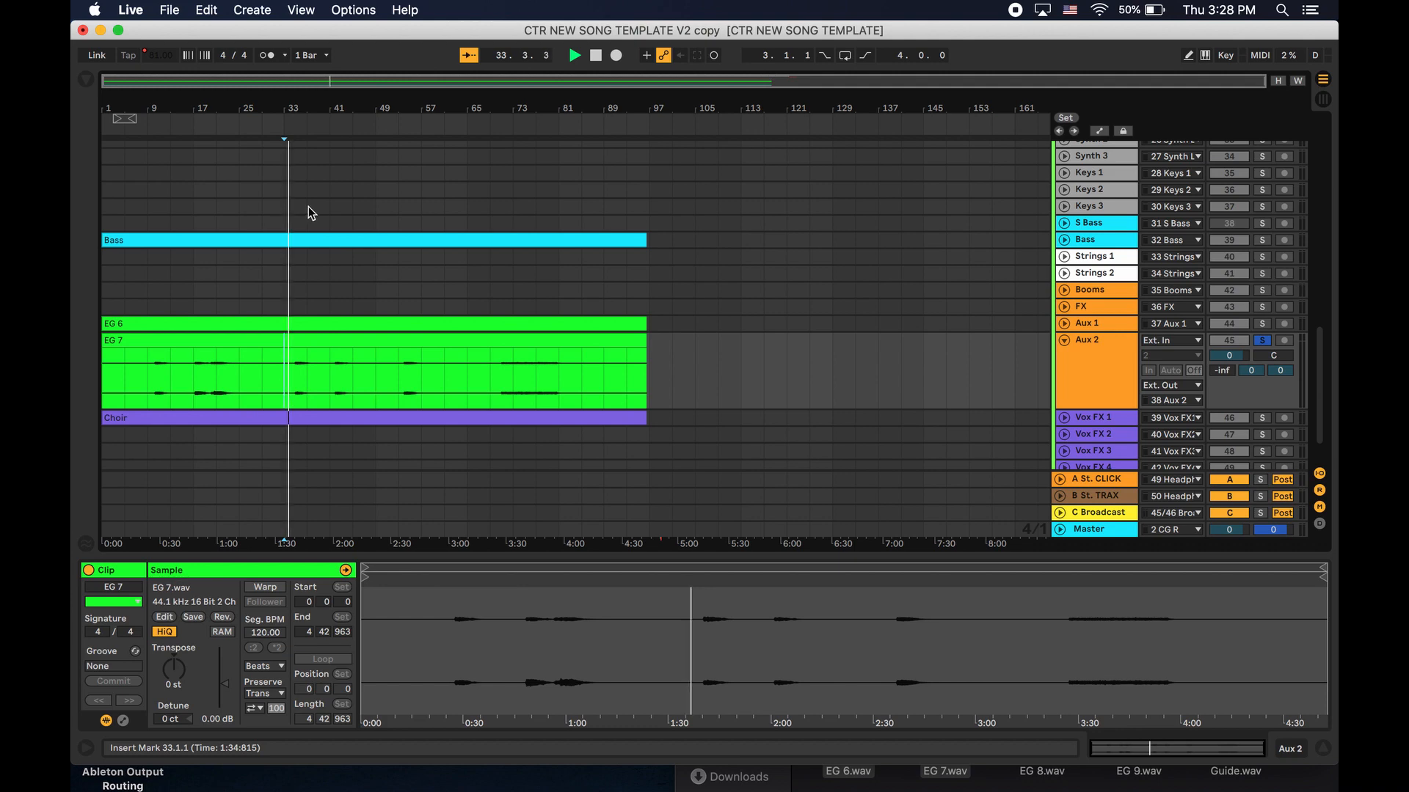
Turn off Snap to Grid for the arrangement.
left_click(308, 9)
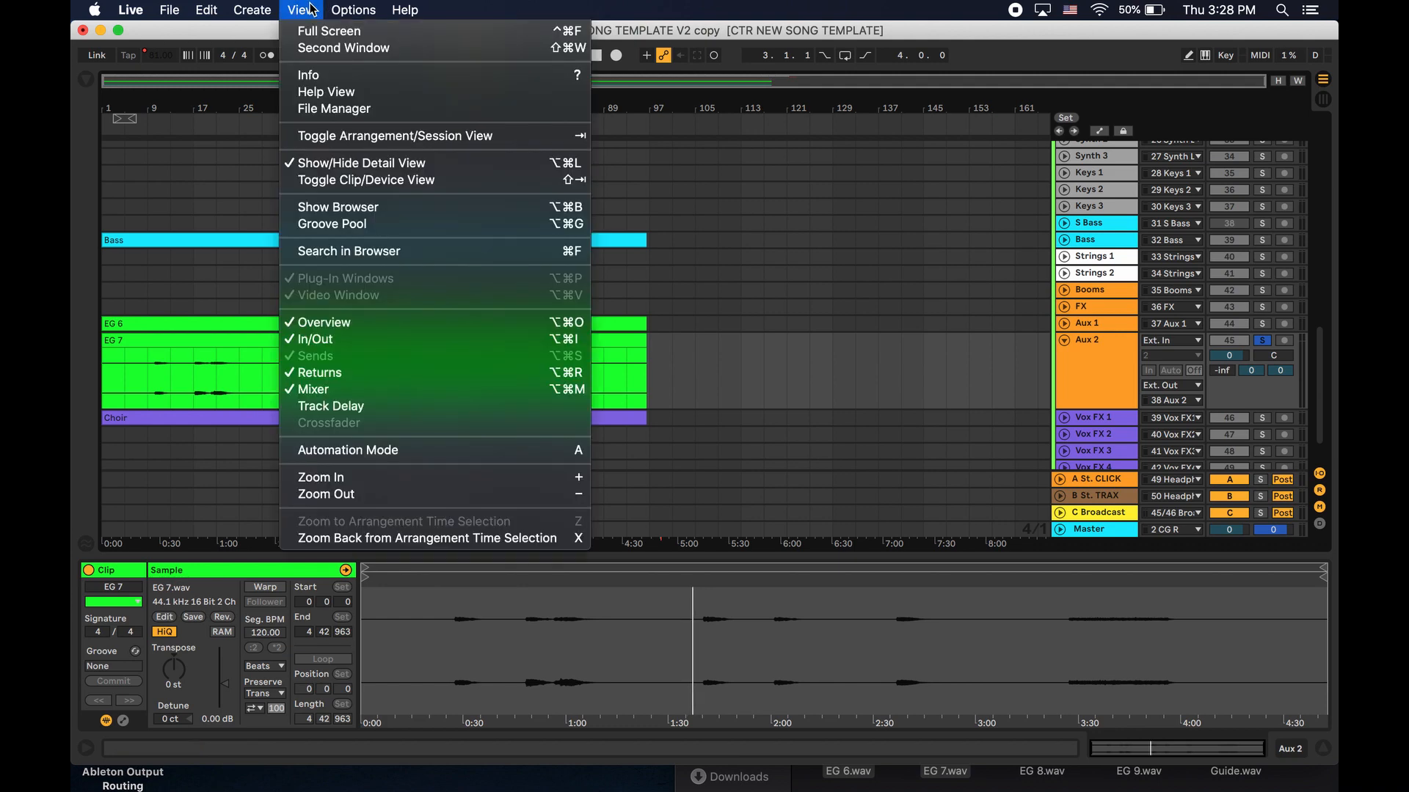
mouse_move(334, 9)
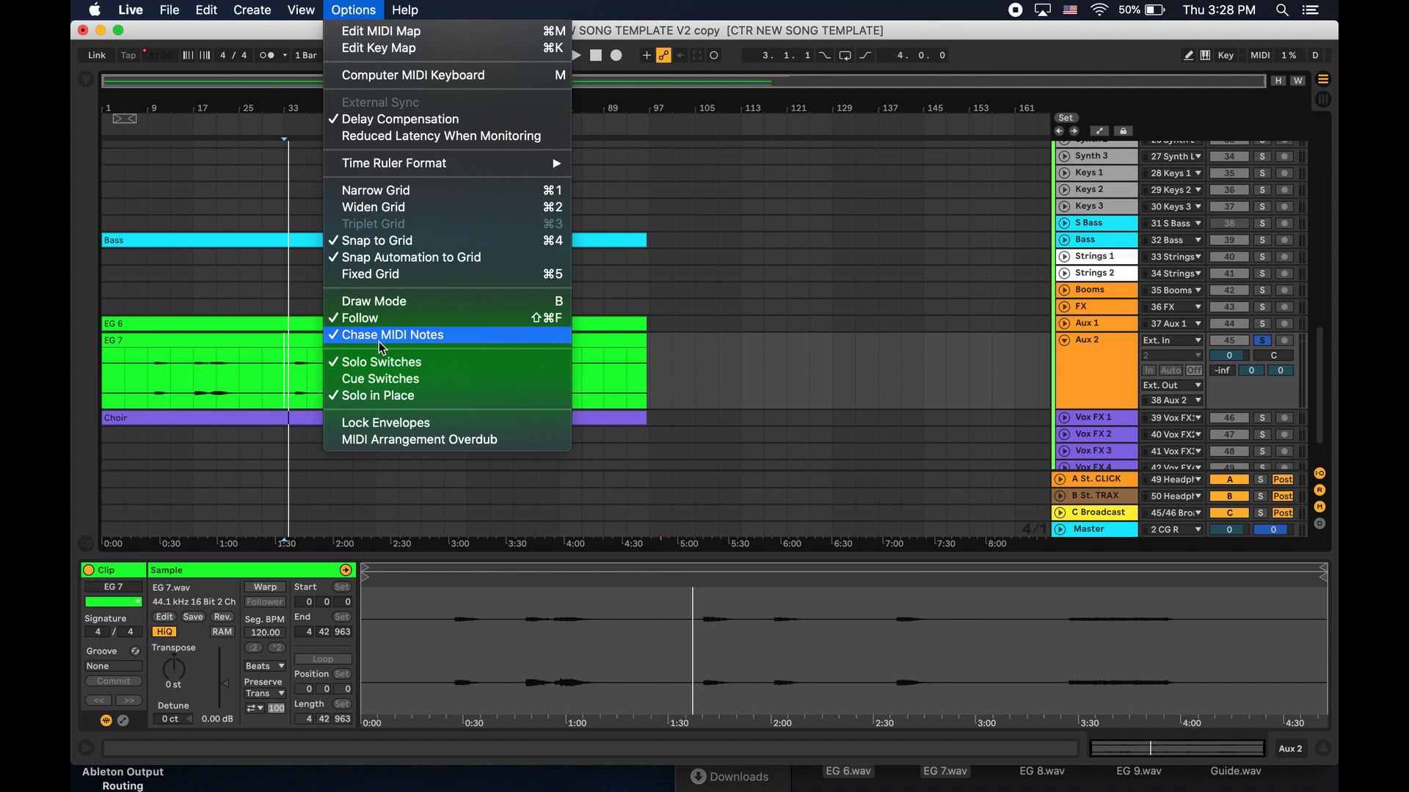
left_click(373, 242)
Listen to the soloed EG 7 stem from bar 34 and around bar 72, and fold the Aux 2 track.
left_click(335, 364)
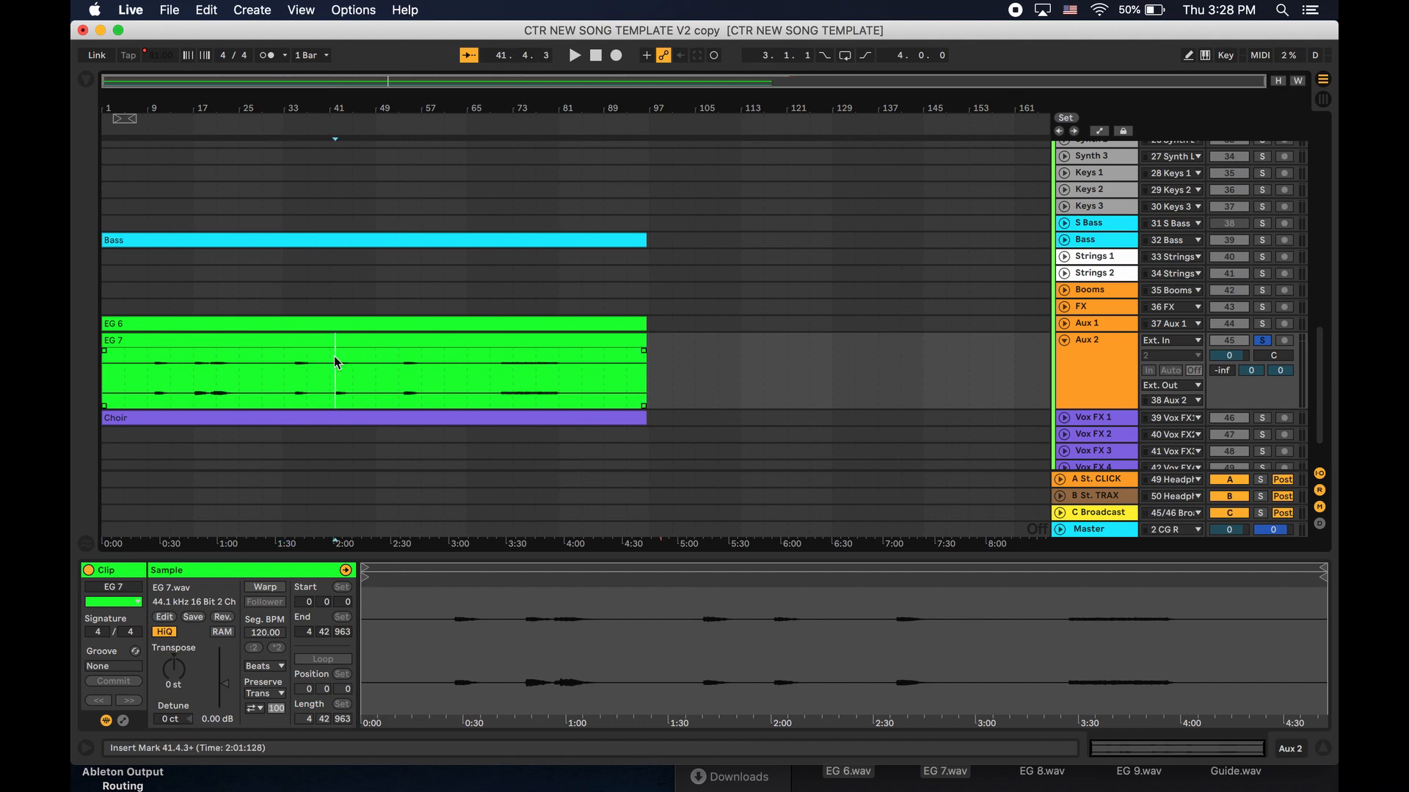
left_click(292, 364)
key("space")
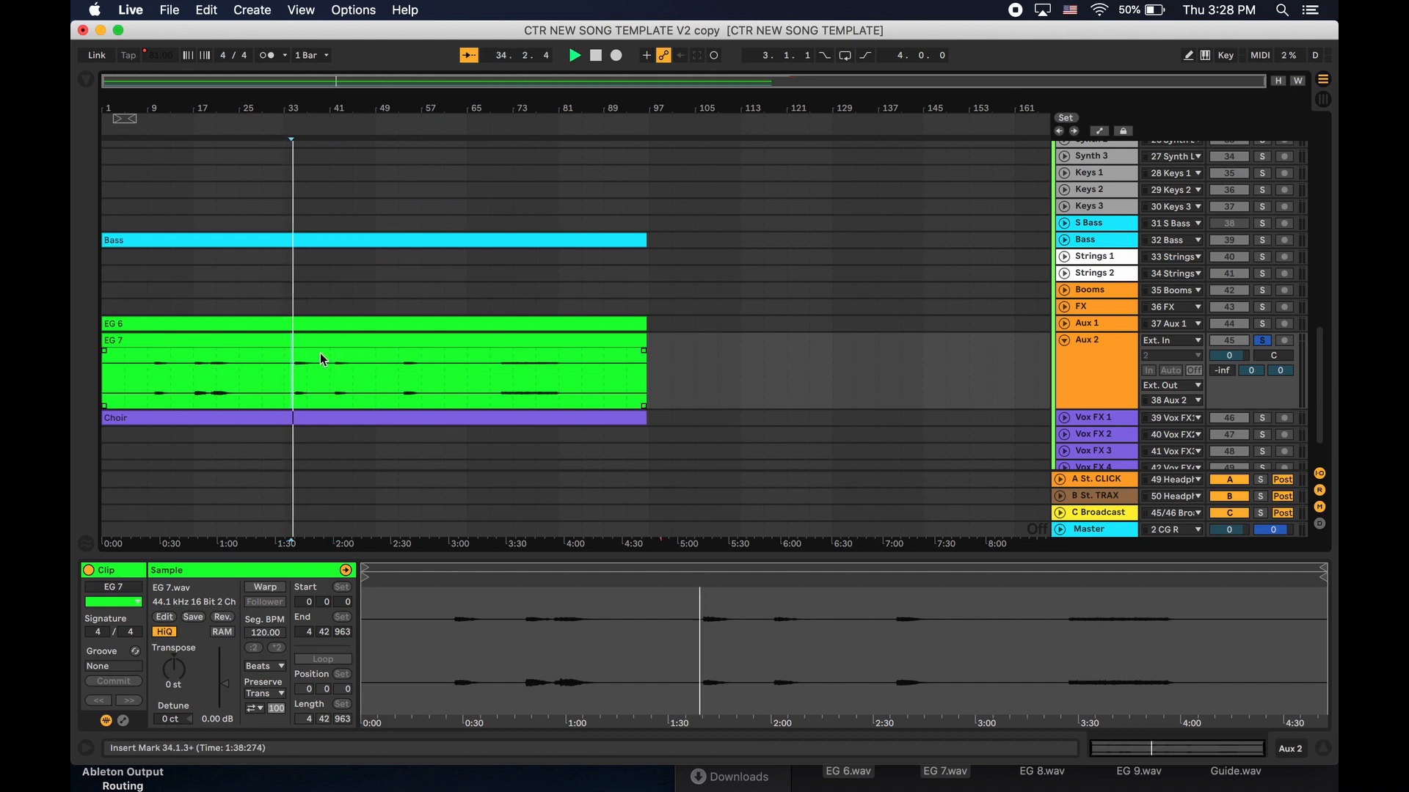
key("plus")
key("plus")
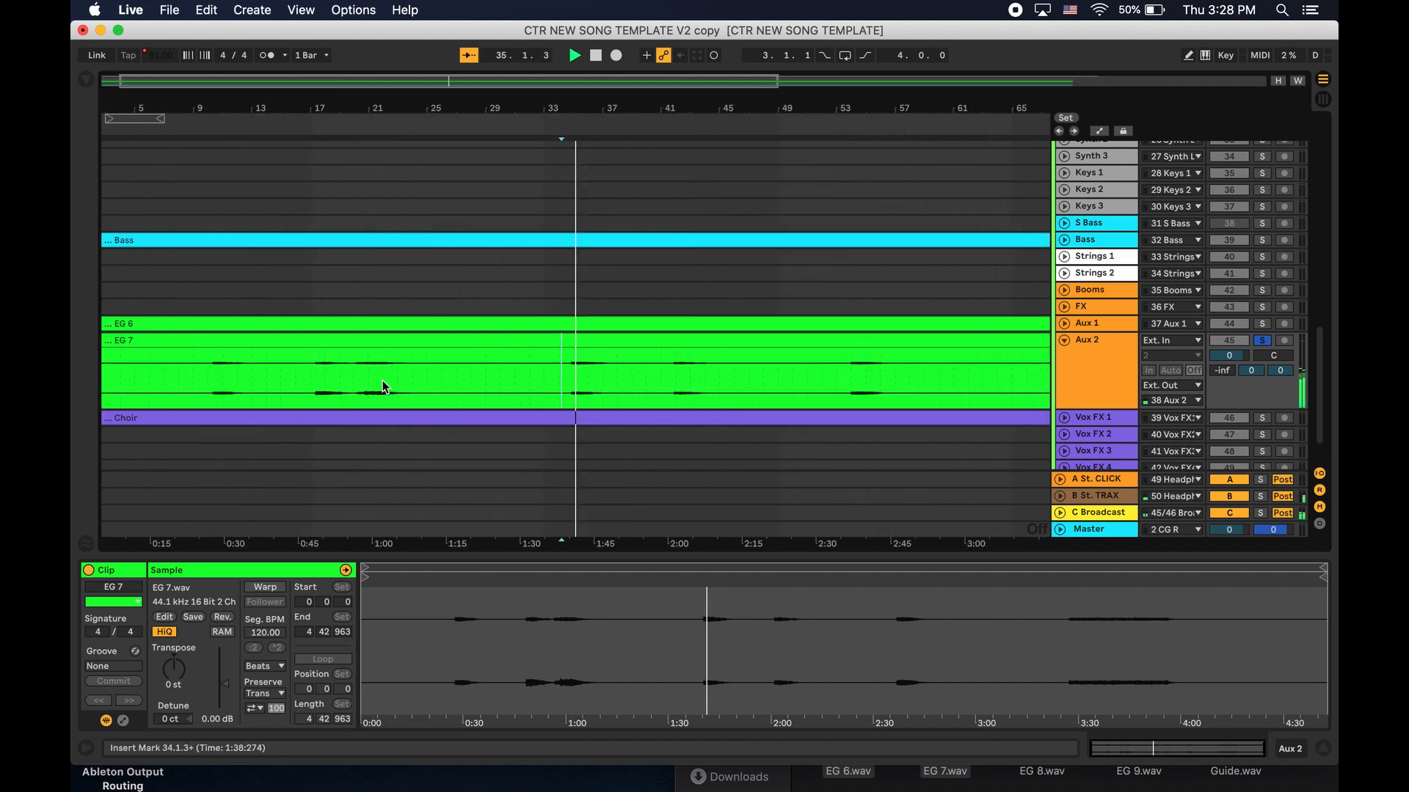
left_click(682, 359)
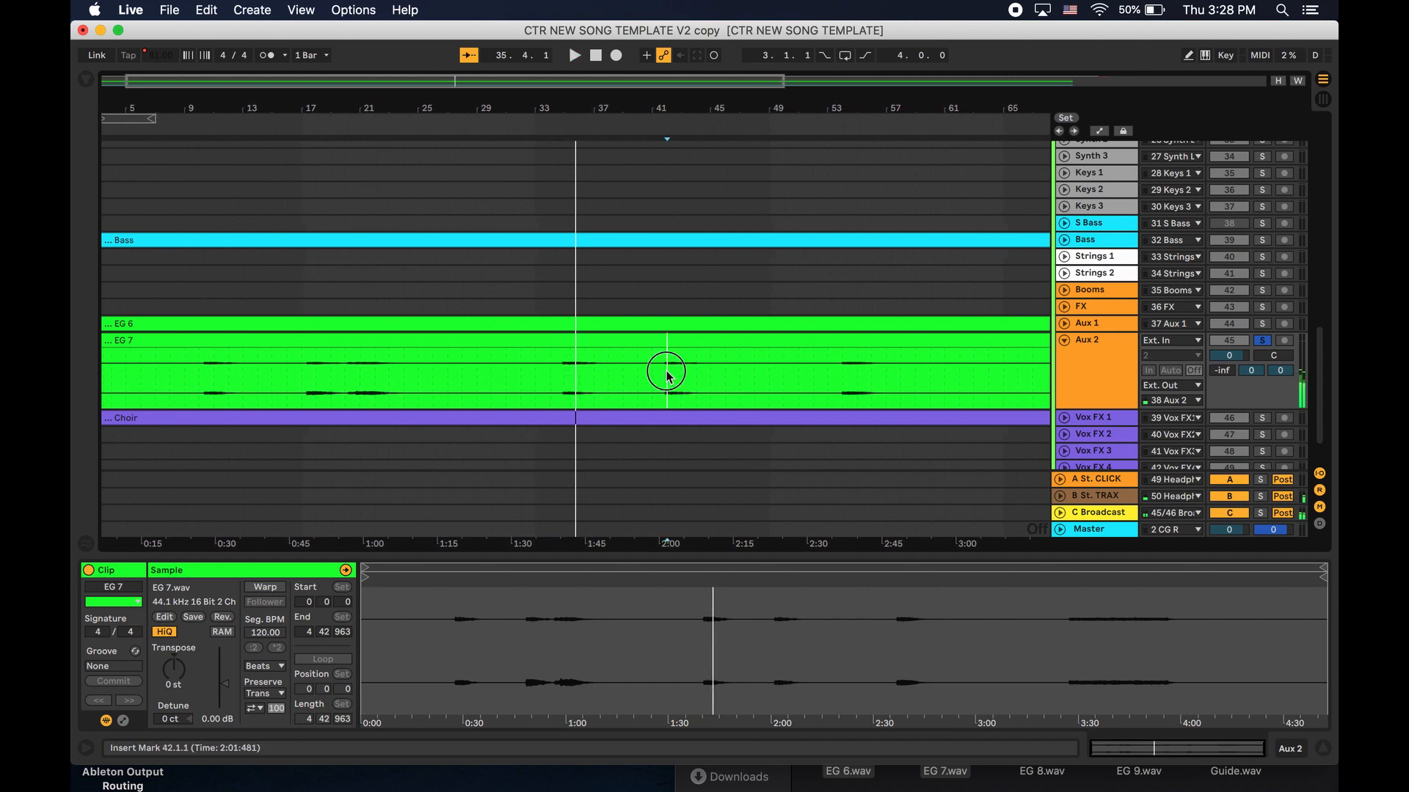
left_click(1016, 377)
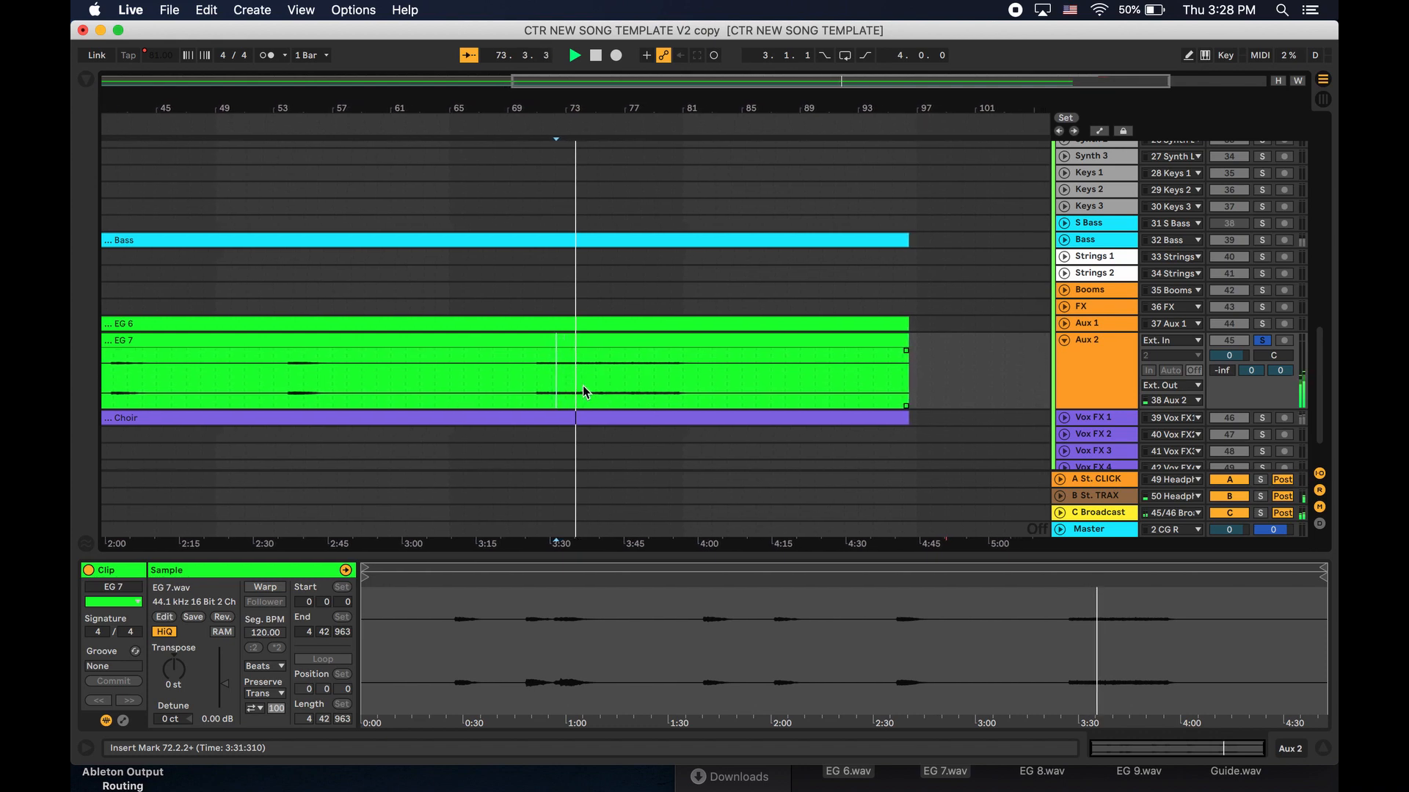
key("space")
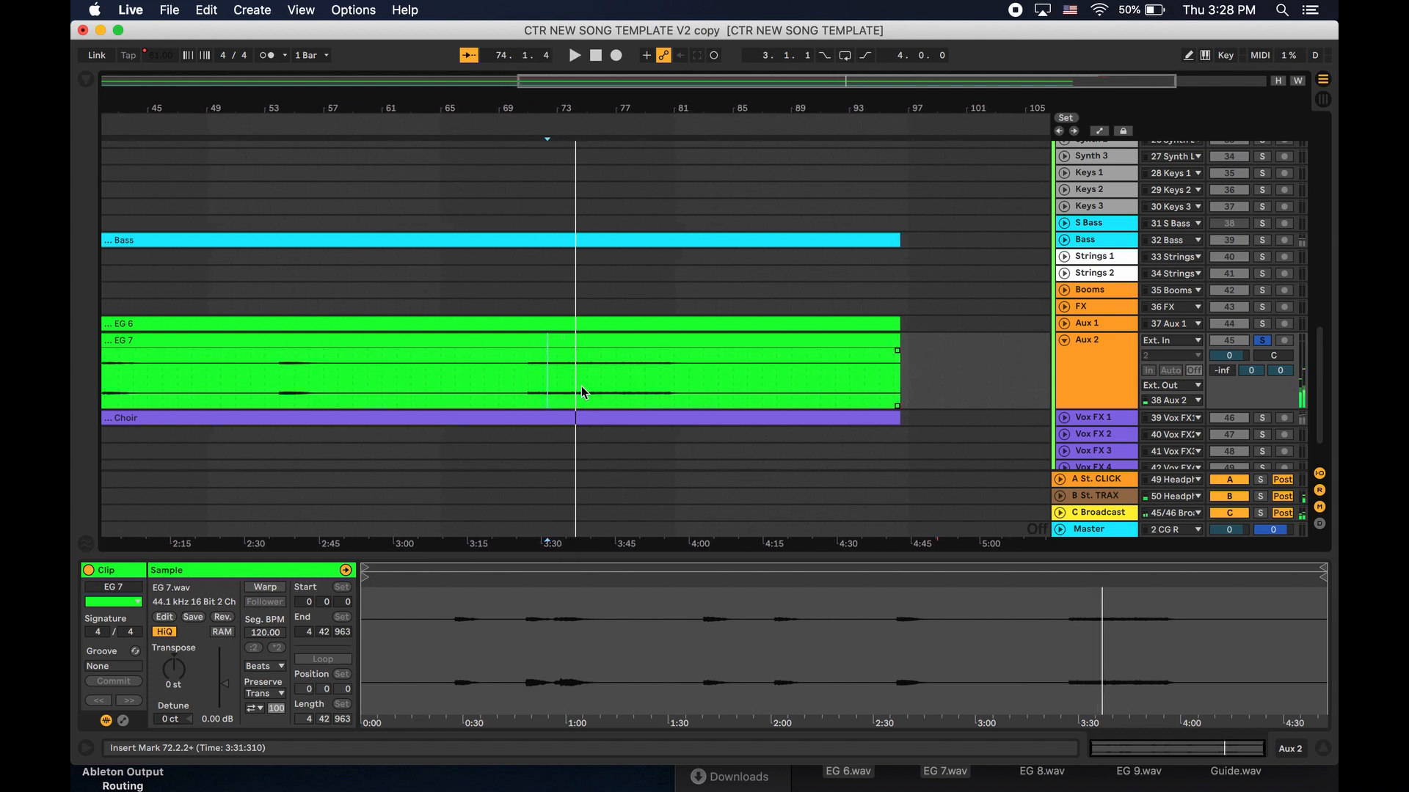
left_click(1064, 340)
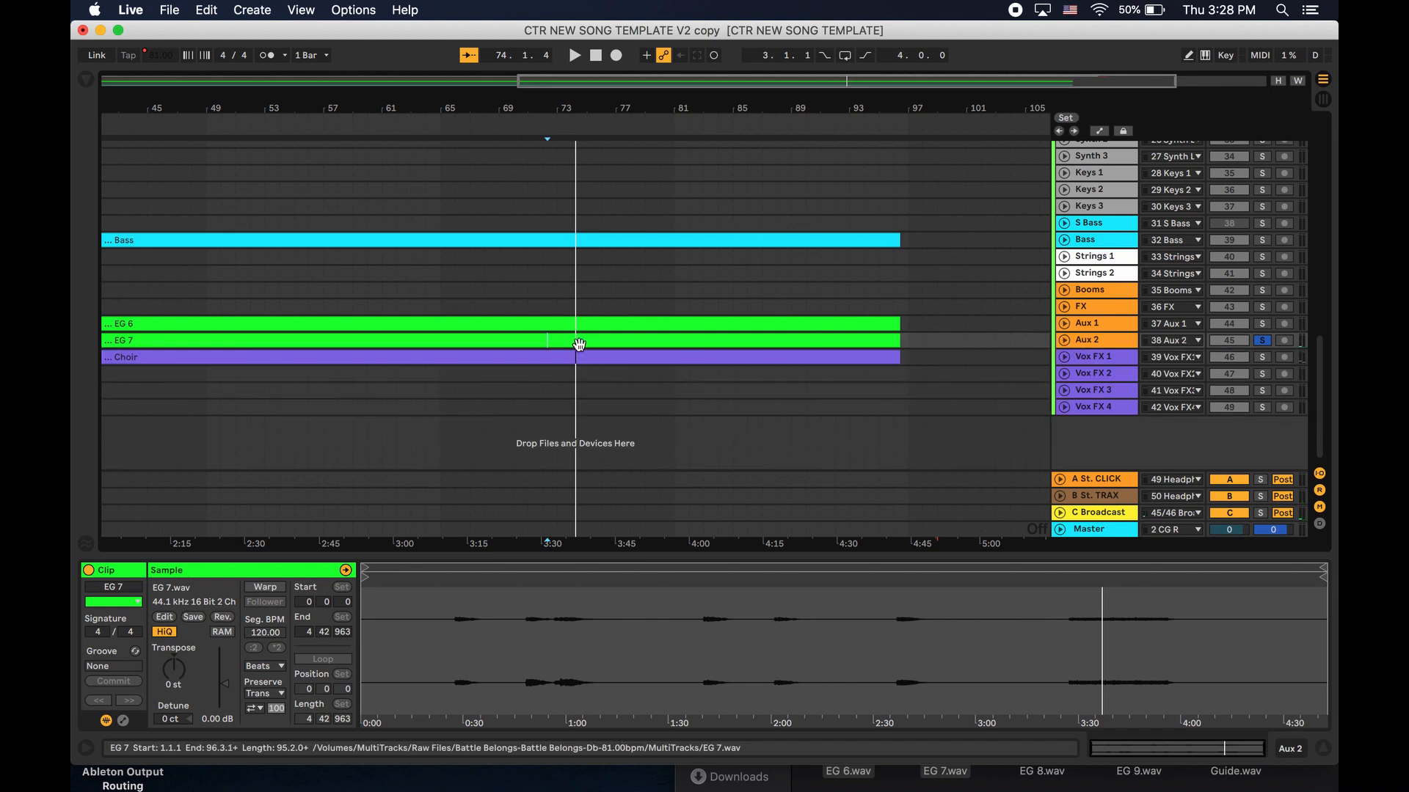
Rename the Aux 1 track as EG 6 and the Aux 2 track as EG 7.
scroll(576, 346, "left", 10)
scroll(372, 349, "up", 5)
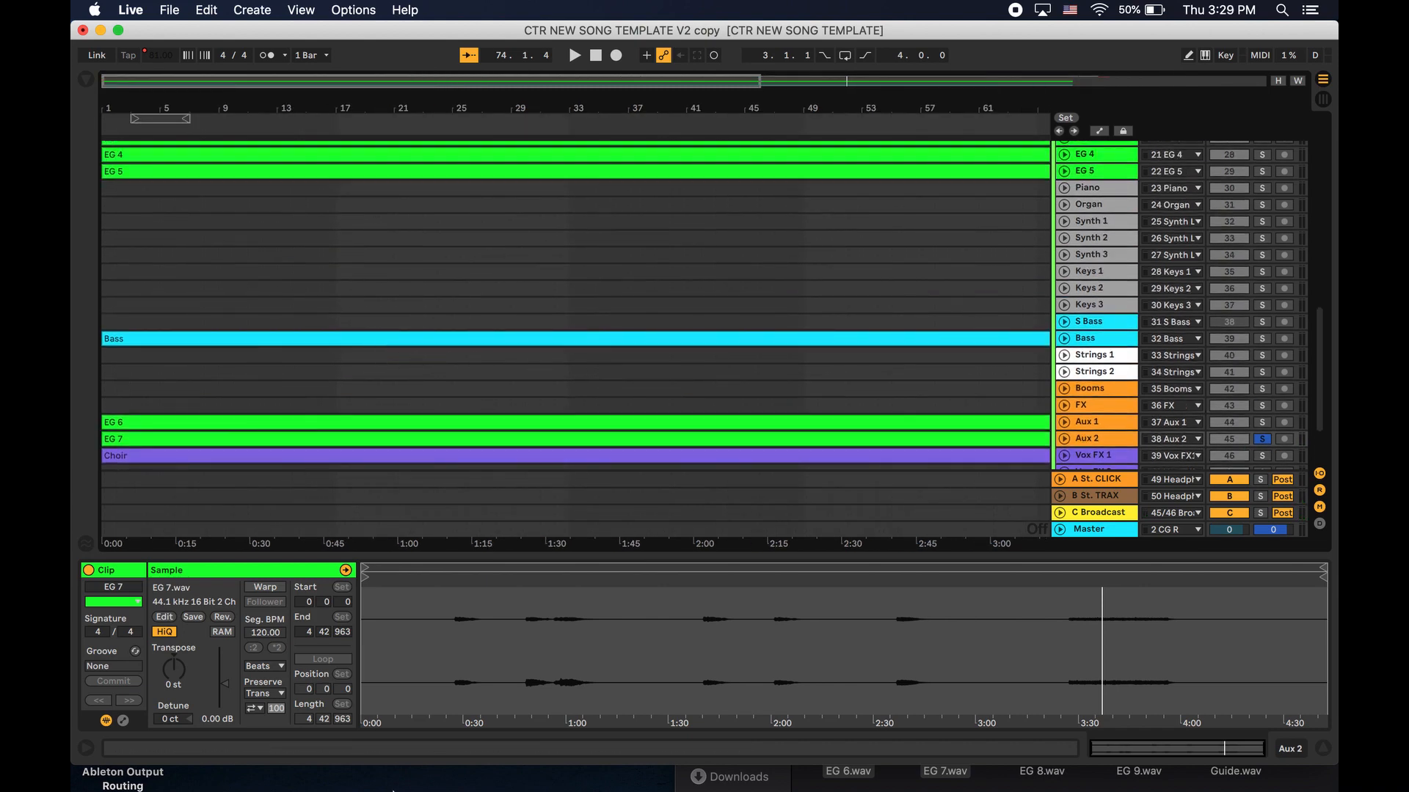
scroll(603, 437, "down", 3)
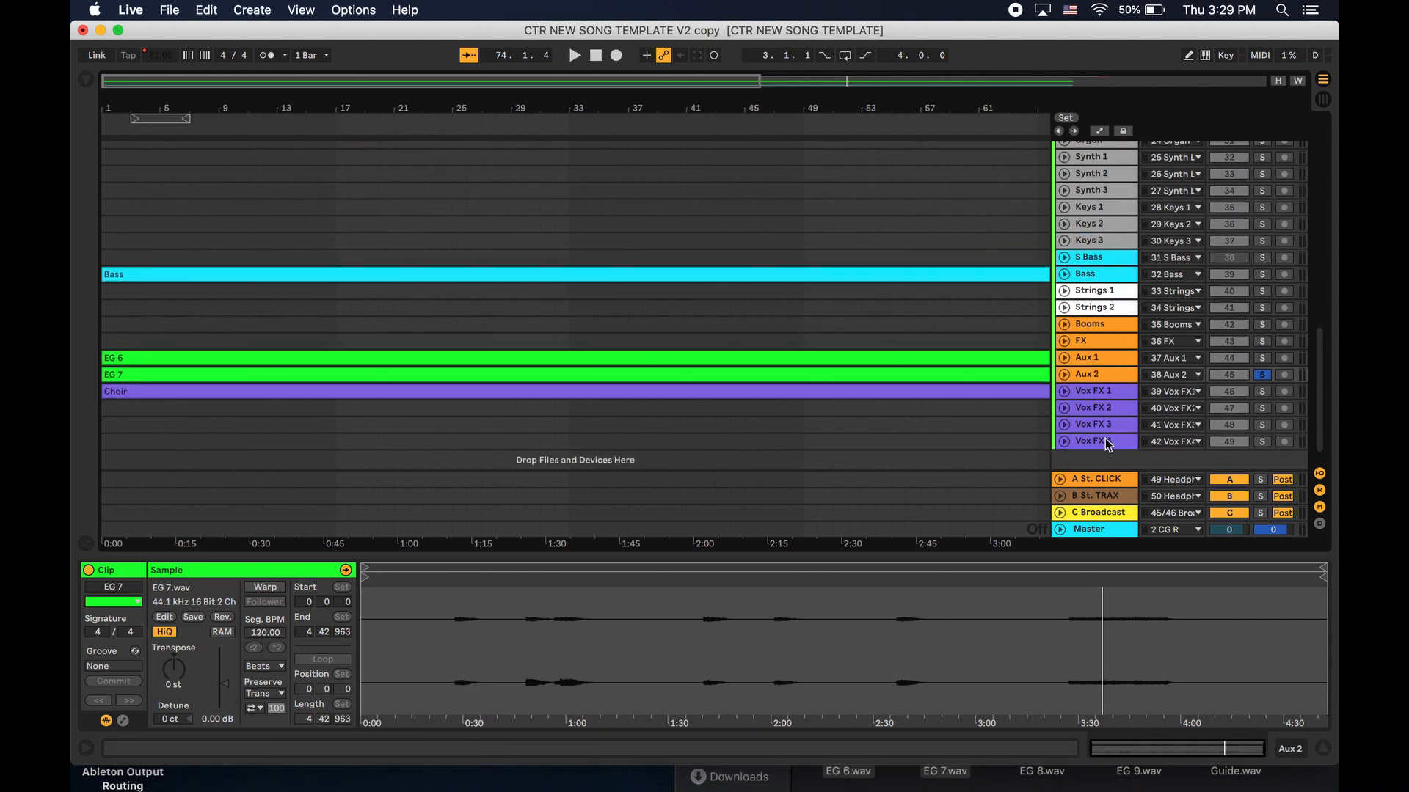
left_click(1086, 359)
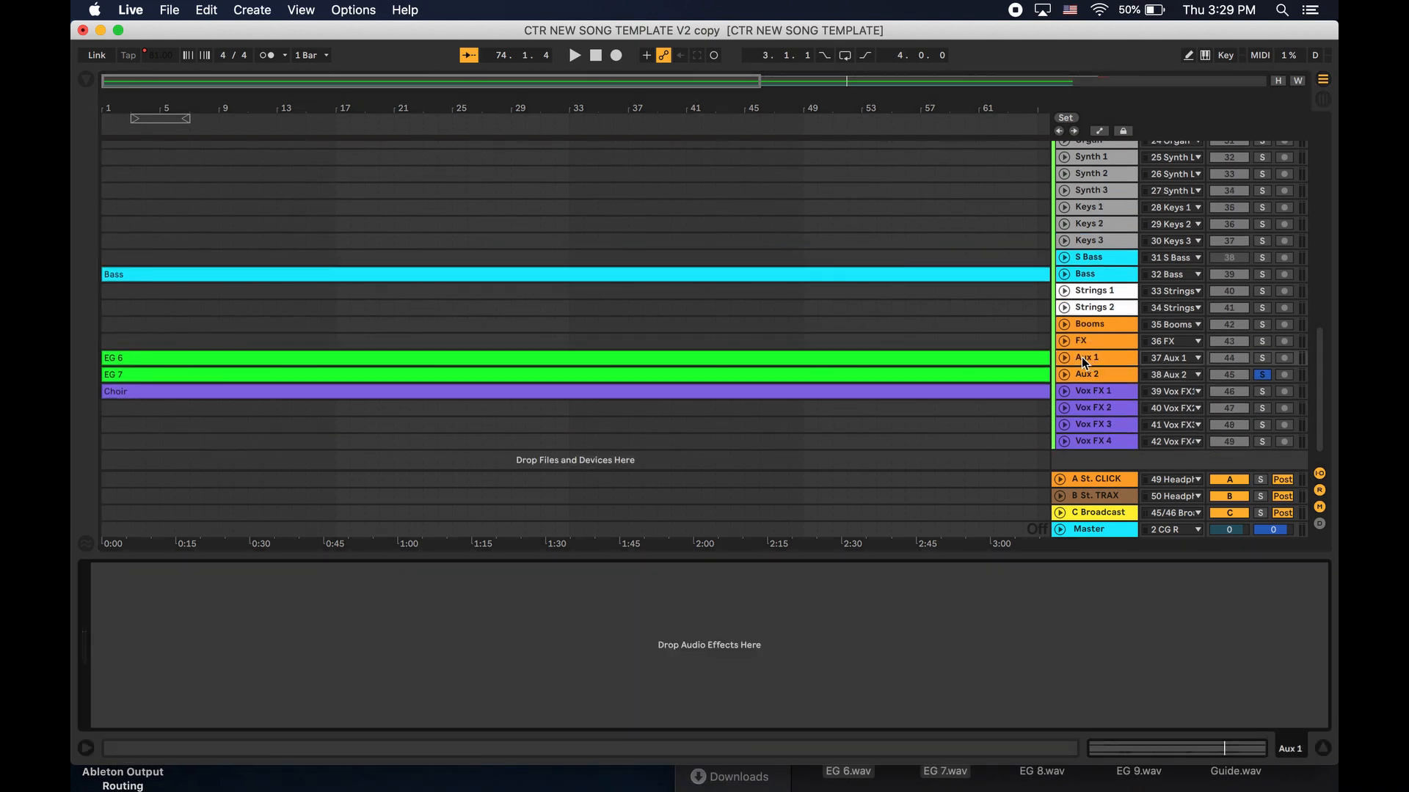
key("super+r")
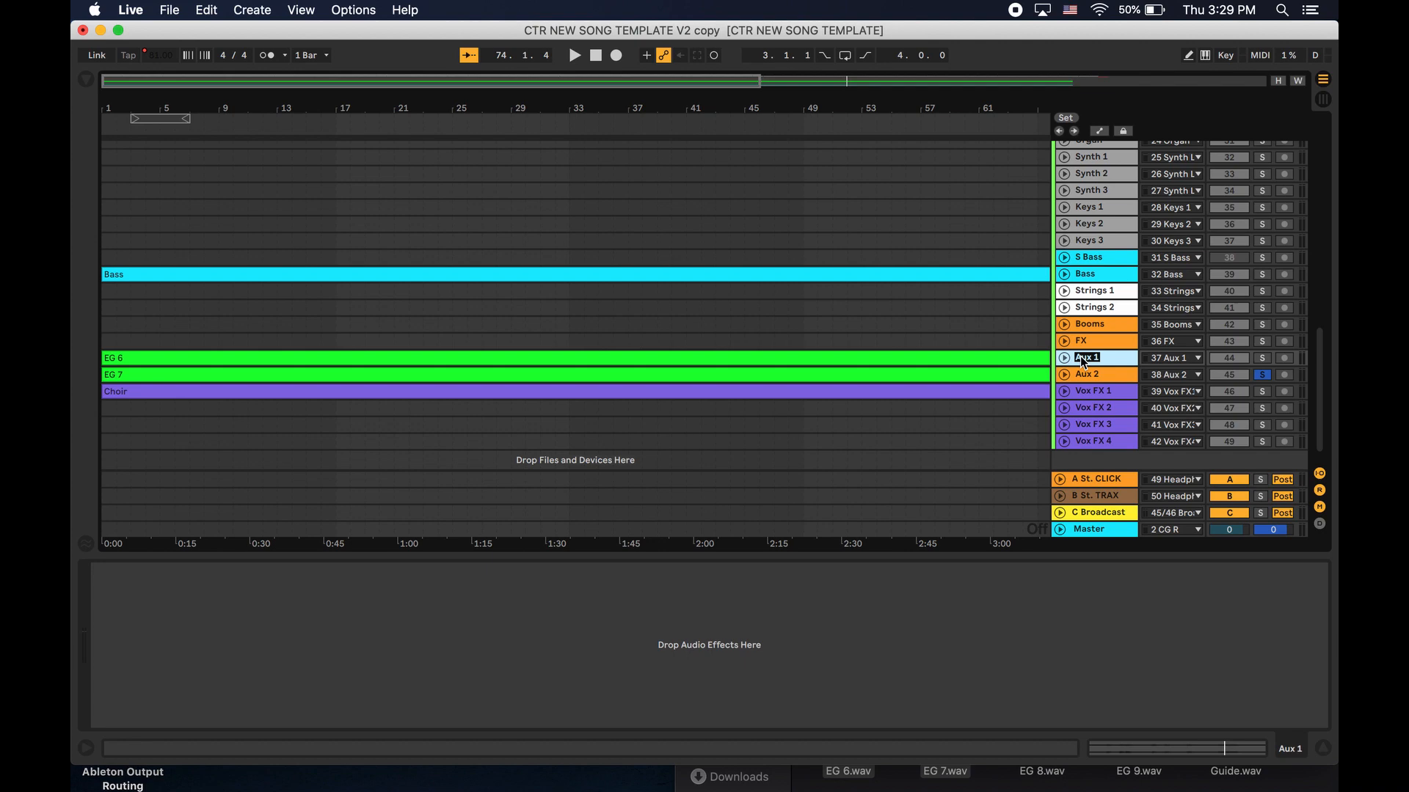
key("Tab")
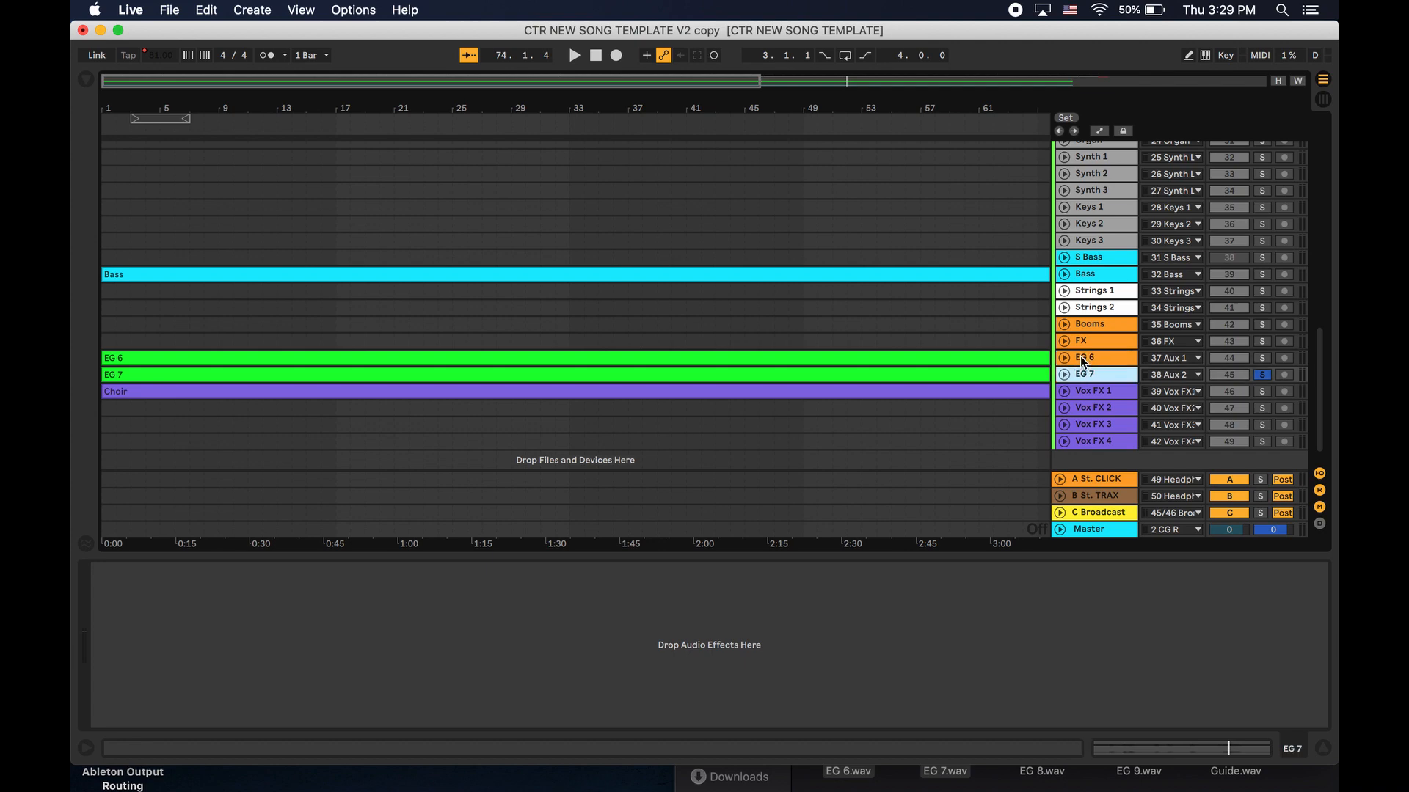
Color the EG 6 and EG 7 tracks the same bright green as the other electric guitar tracks.
left_click(1095, 360, "shift")
right_click(1093, 363)
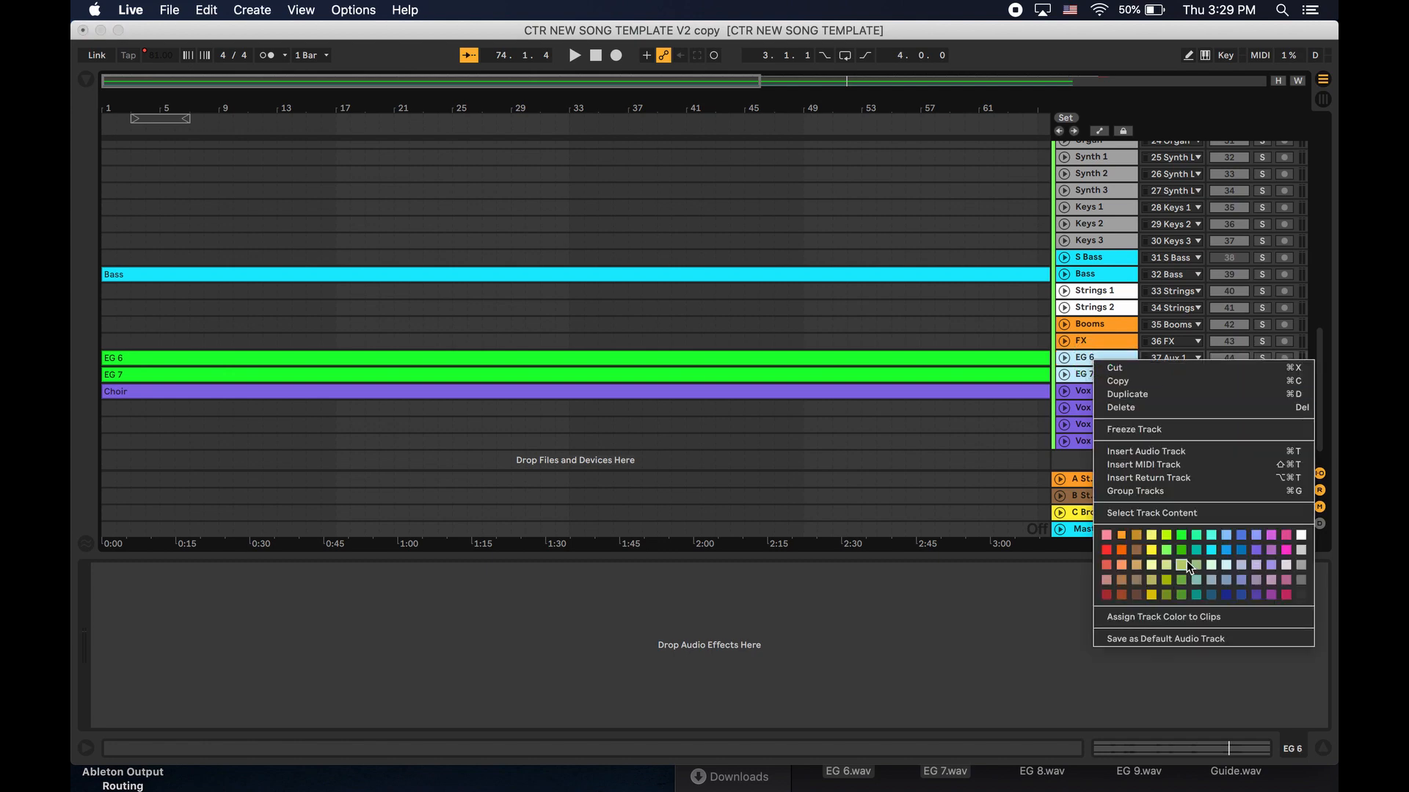
left_click(1184, 537)
Move the EG 6 and EG 7 tracks together to directly below EG 5, above Piano.
scroll(1072, 358, "up", 3)
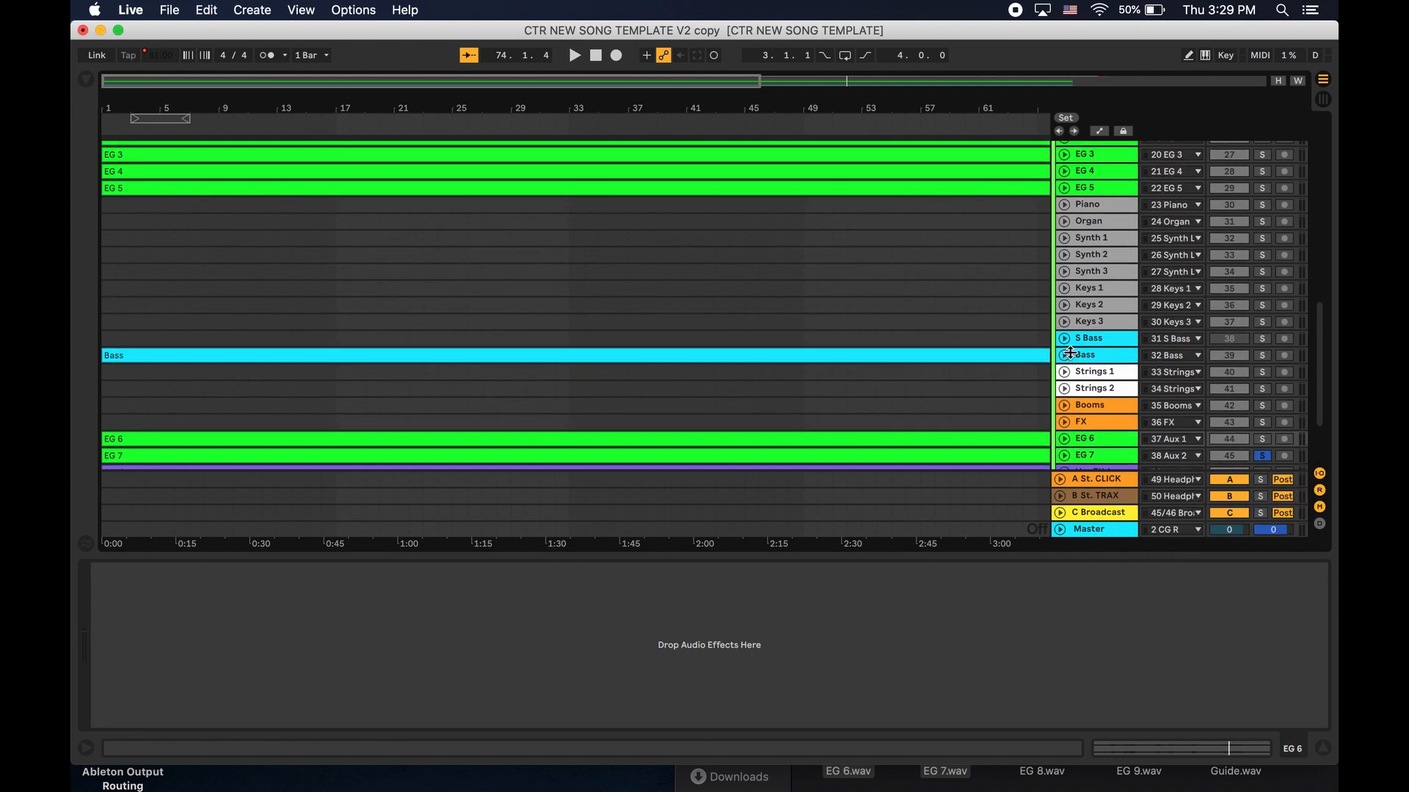
scroll(1072, 357, "down", 1)
left_click(1082, 421)
left_click(1087, 437, "shift")
left_click_drag(1086, 421, 1098, 198)
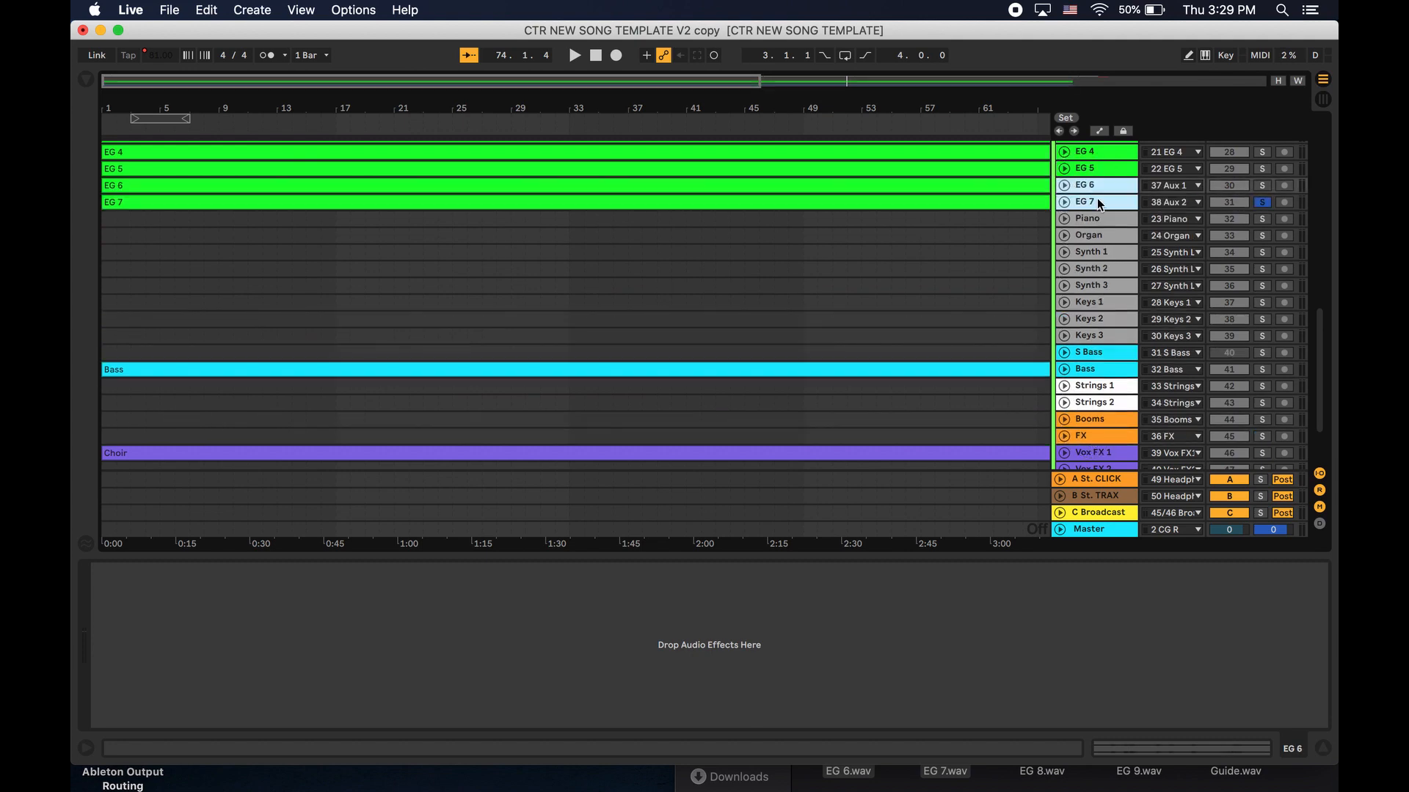
Rename the EG 6 track back to Aux 1 and the EG 7 track back to Aux 2.
left_click(1095, 189)
key("cmd+r")
type("AU")
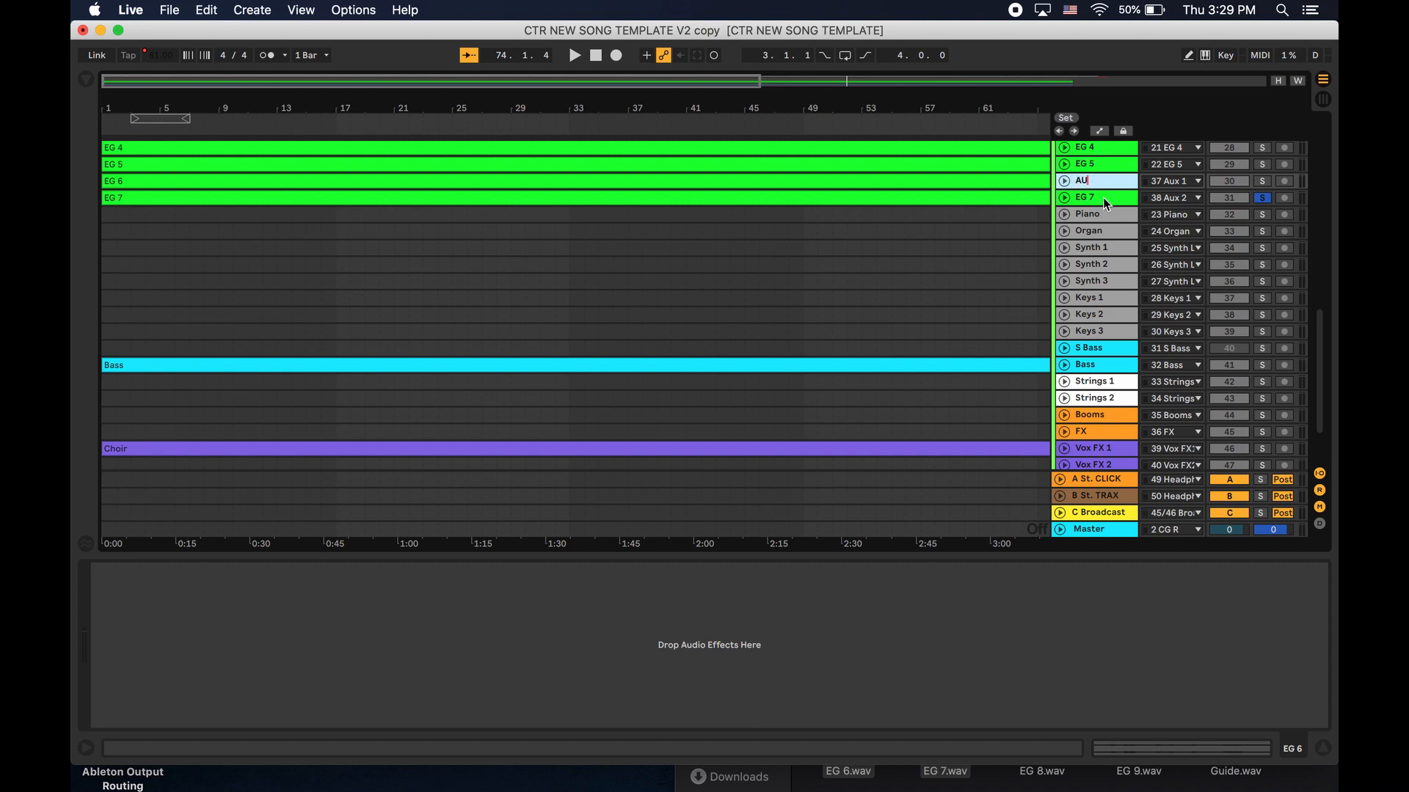
left_click(1103, 197)
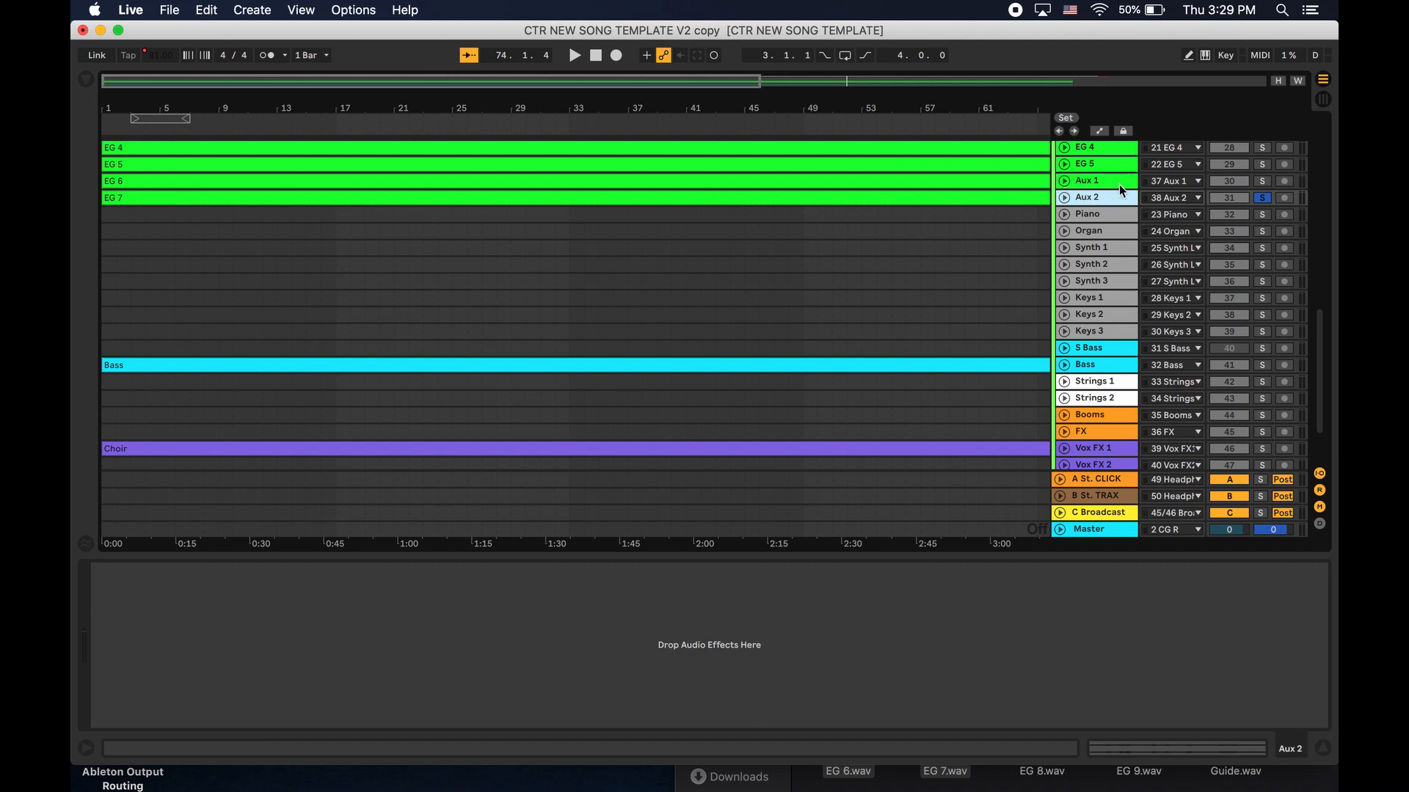
left_click(1098, 177)
Review the track list, then switch to Finder and look through the MultiTracks folder for stems still missing from the project.
scroll(580, 205, "up", 3)
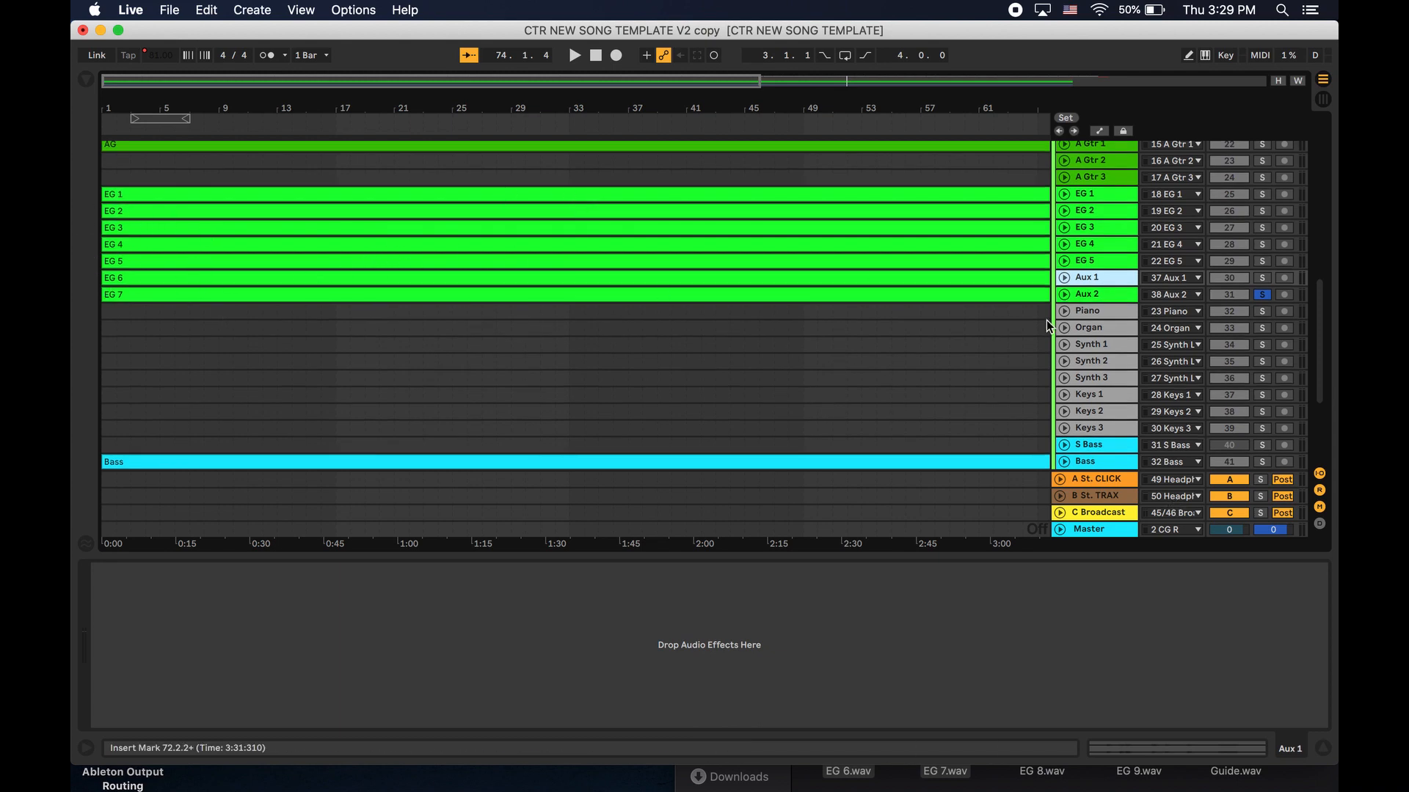
scroll(898, 271, "down", 4)
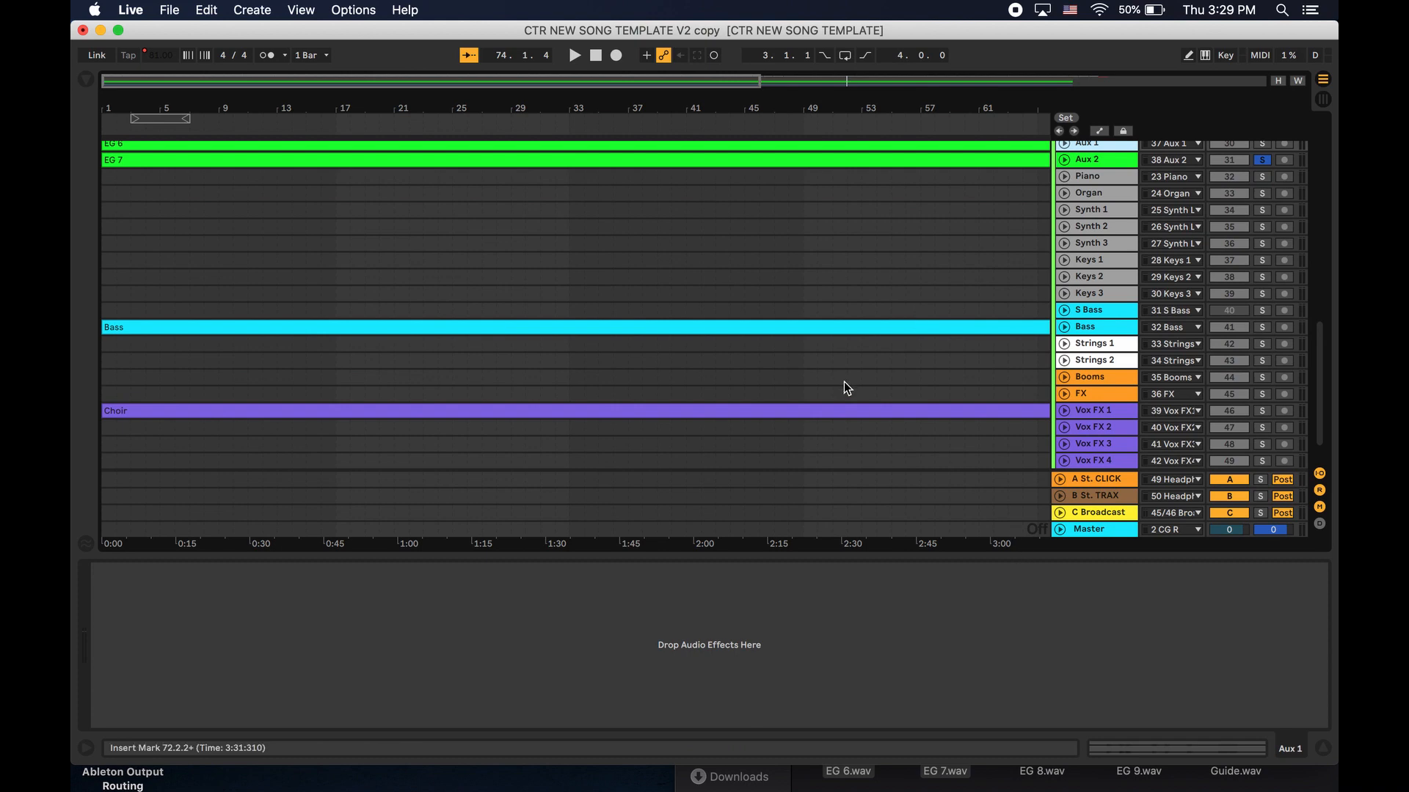
scroll(844, 388, "down", 2)
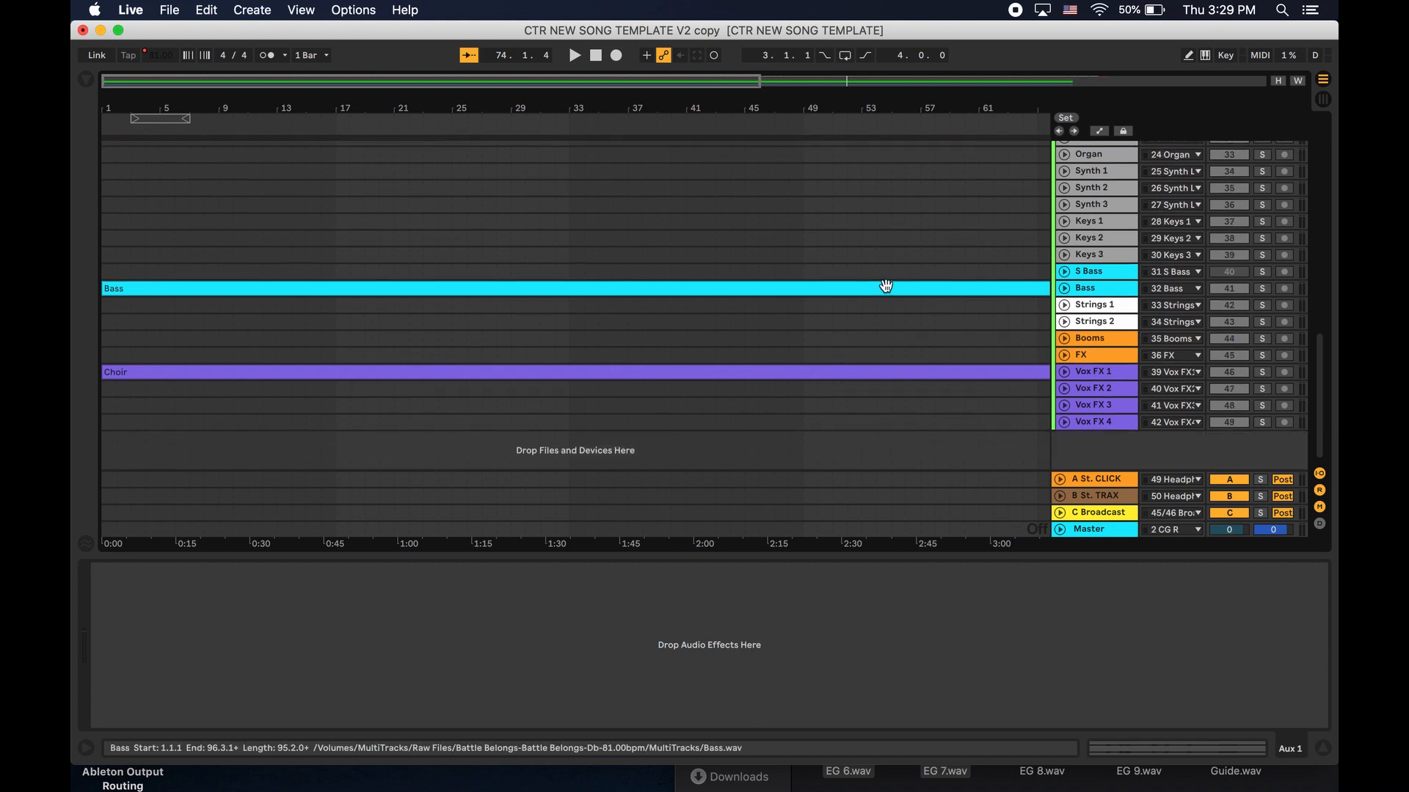
scroll(885, 285, "up", 3)
mouse_move(756, 790)
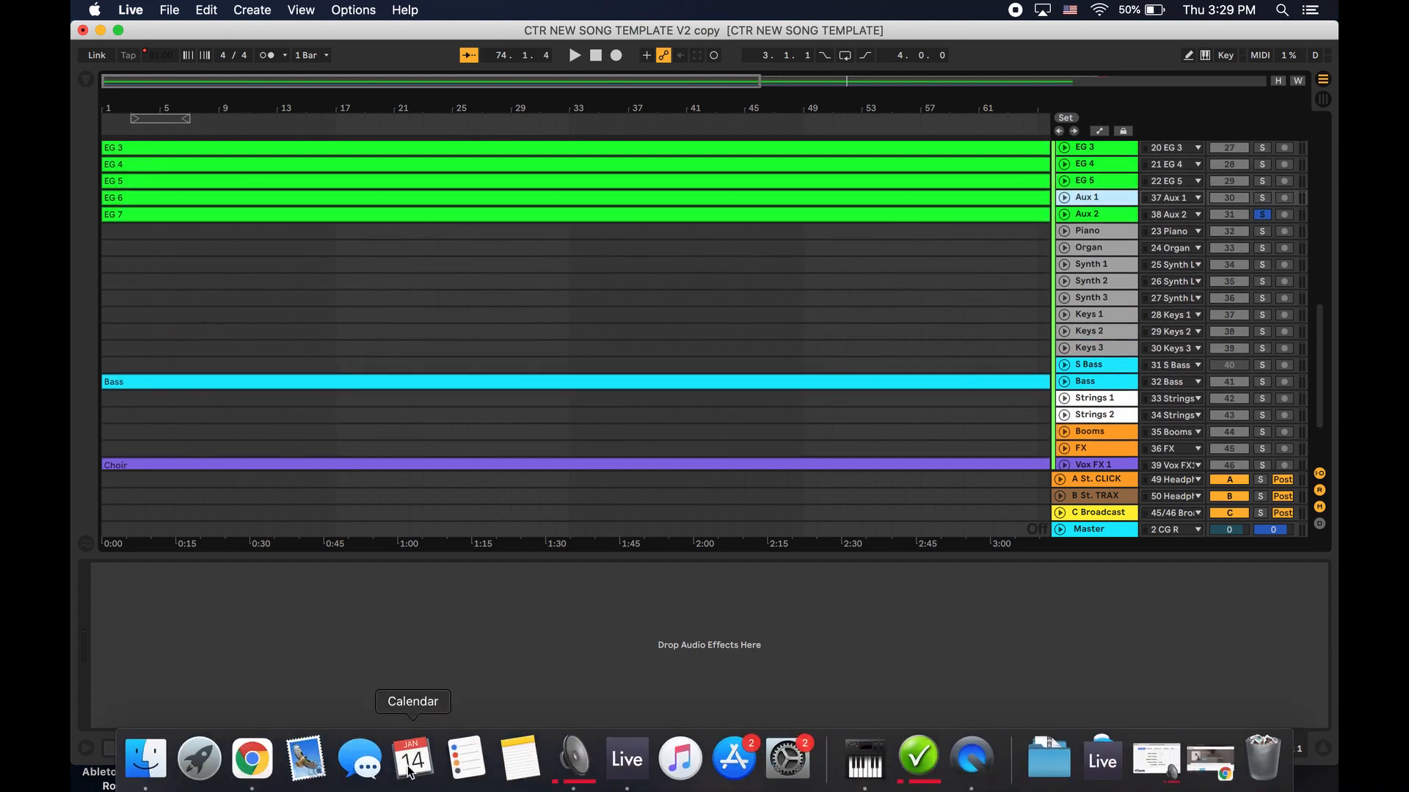
left_click(145, 759)
left_click_drag(920, 596, 908, 530)
scroll(1065, 699, "down", 4)
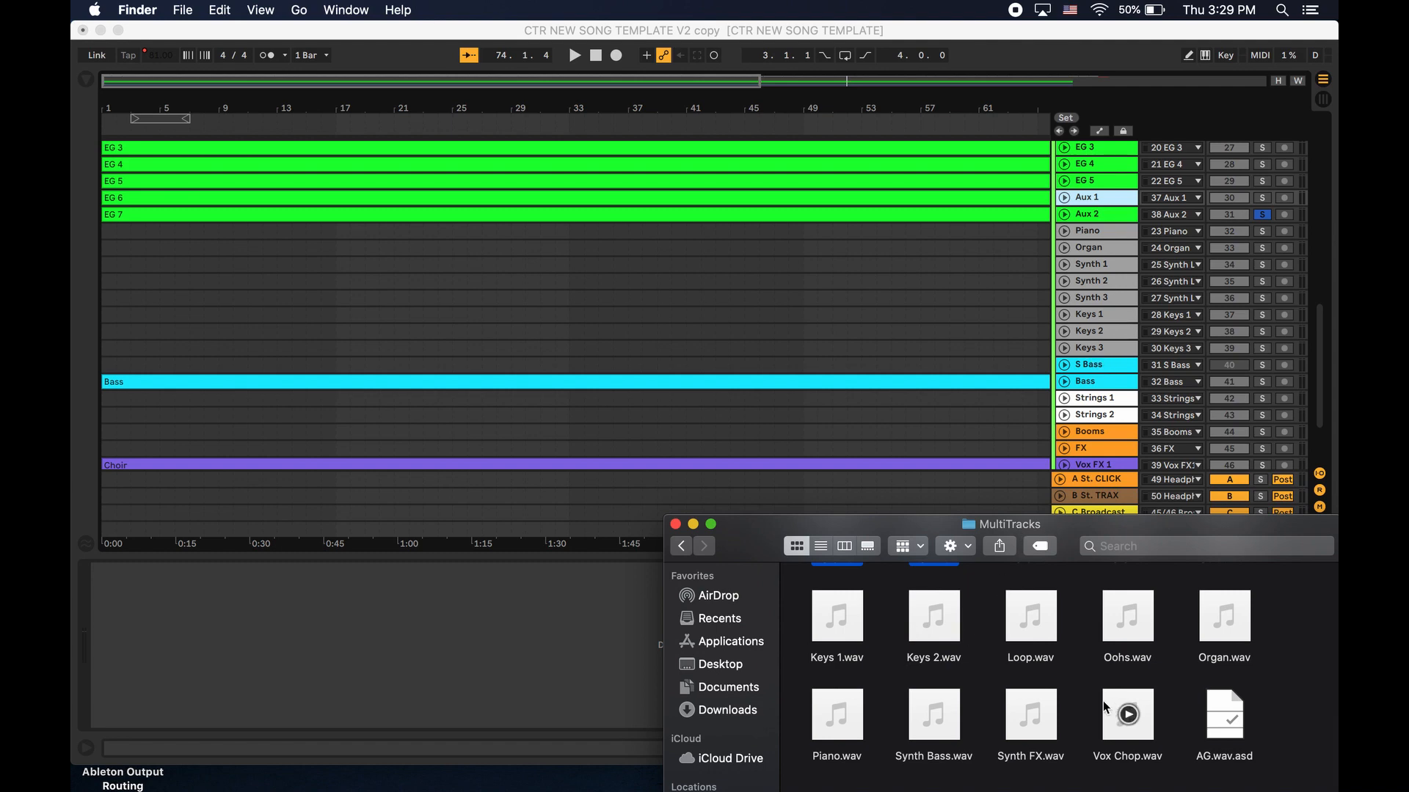
scroll(1102, 701, "down", 2)
scroll(1088, 695, "up", 6)
scroll(1088, 695, "up", 5)
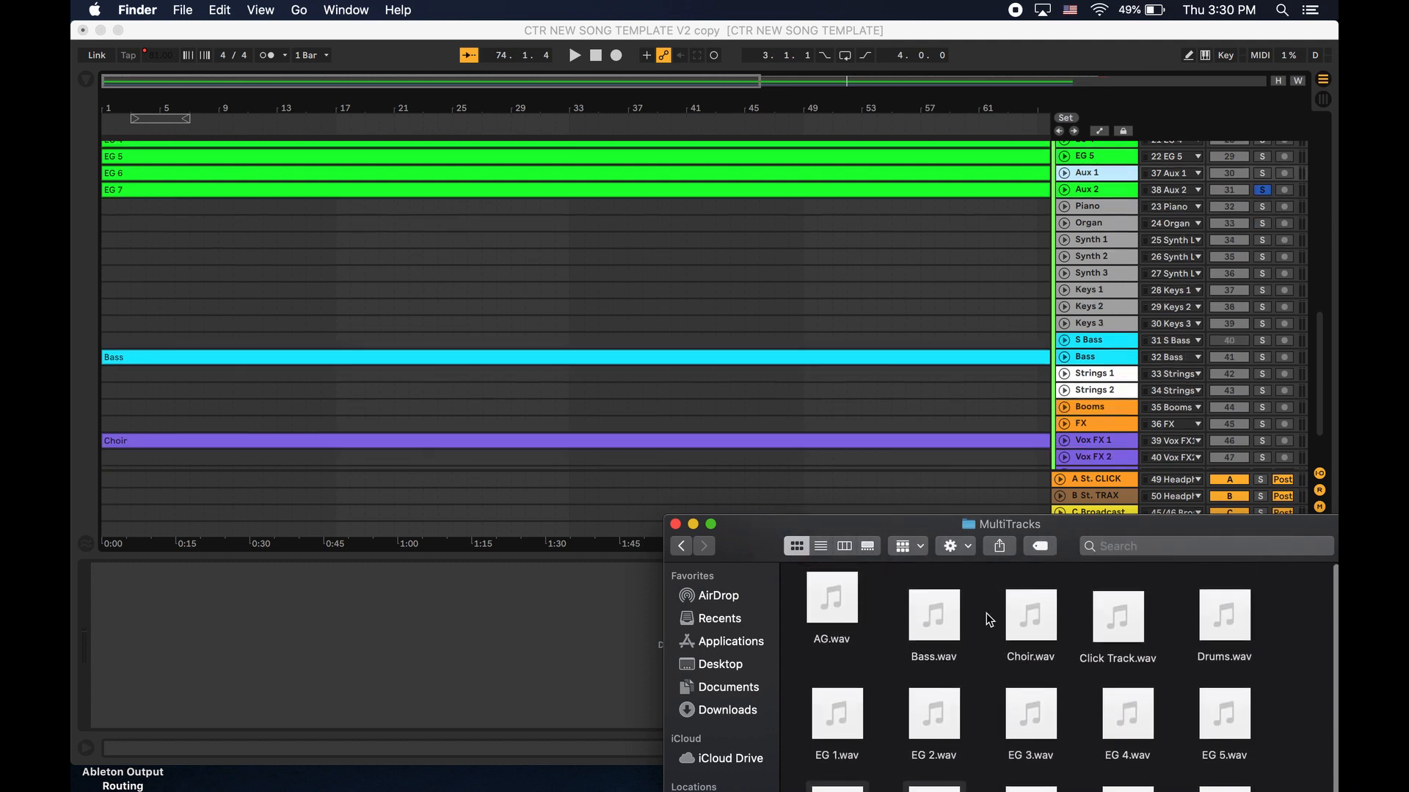
Move the Keys 3 and Synth 3 tracks directly below Aux 2, Synth 3 first, and color both the electric guitars' bright green.
left_click(1089, 328)
left_click_drag(1085, 324, 1090, 210)
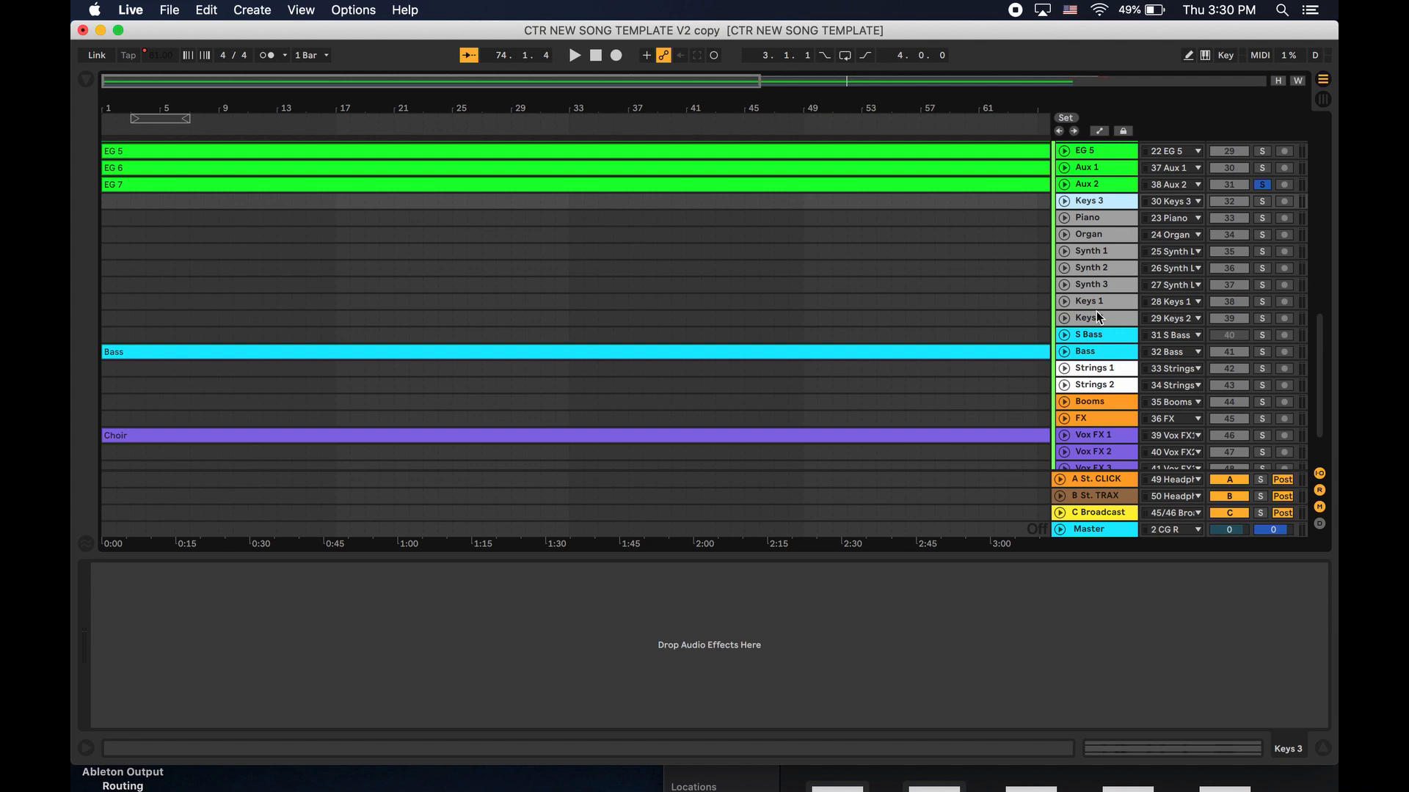
left_click_drag(1094, 285, 1085, 200)
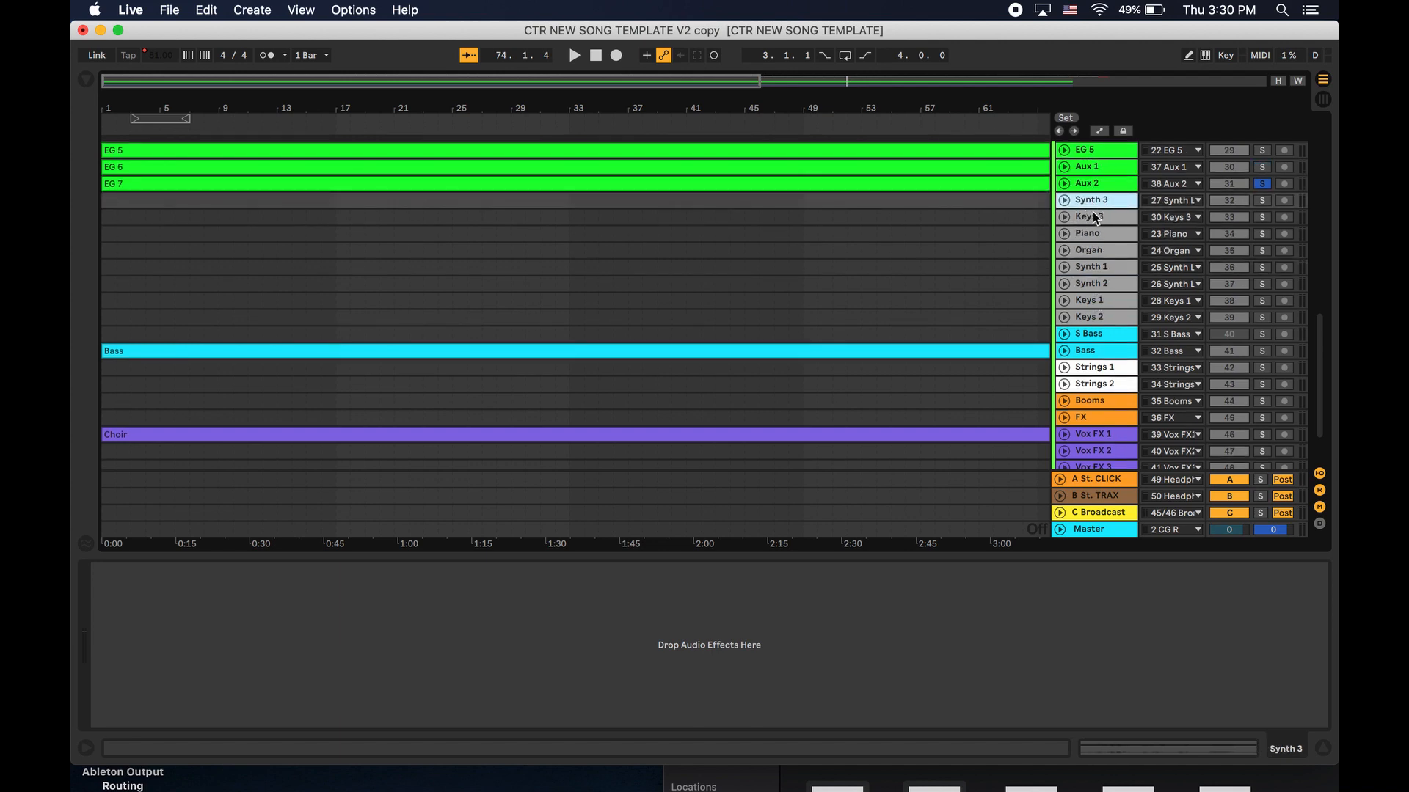
left_click(1100, 217)
right_click(1107, 216)
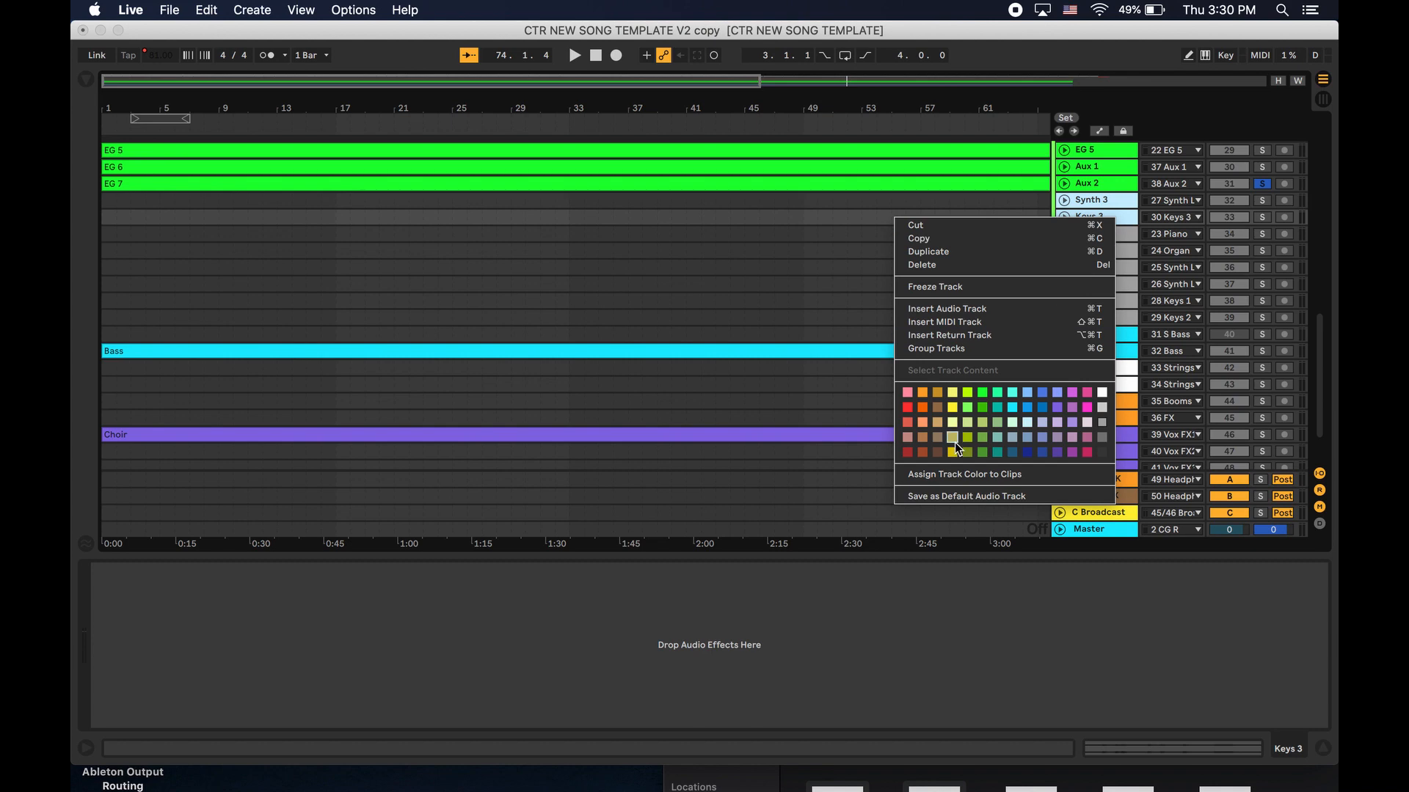
left_click(984, 392)
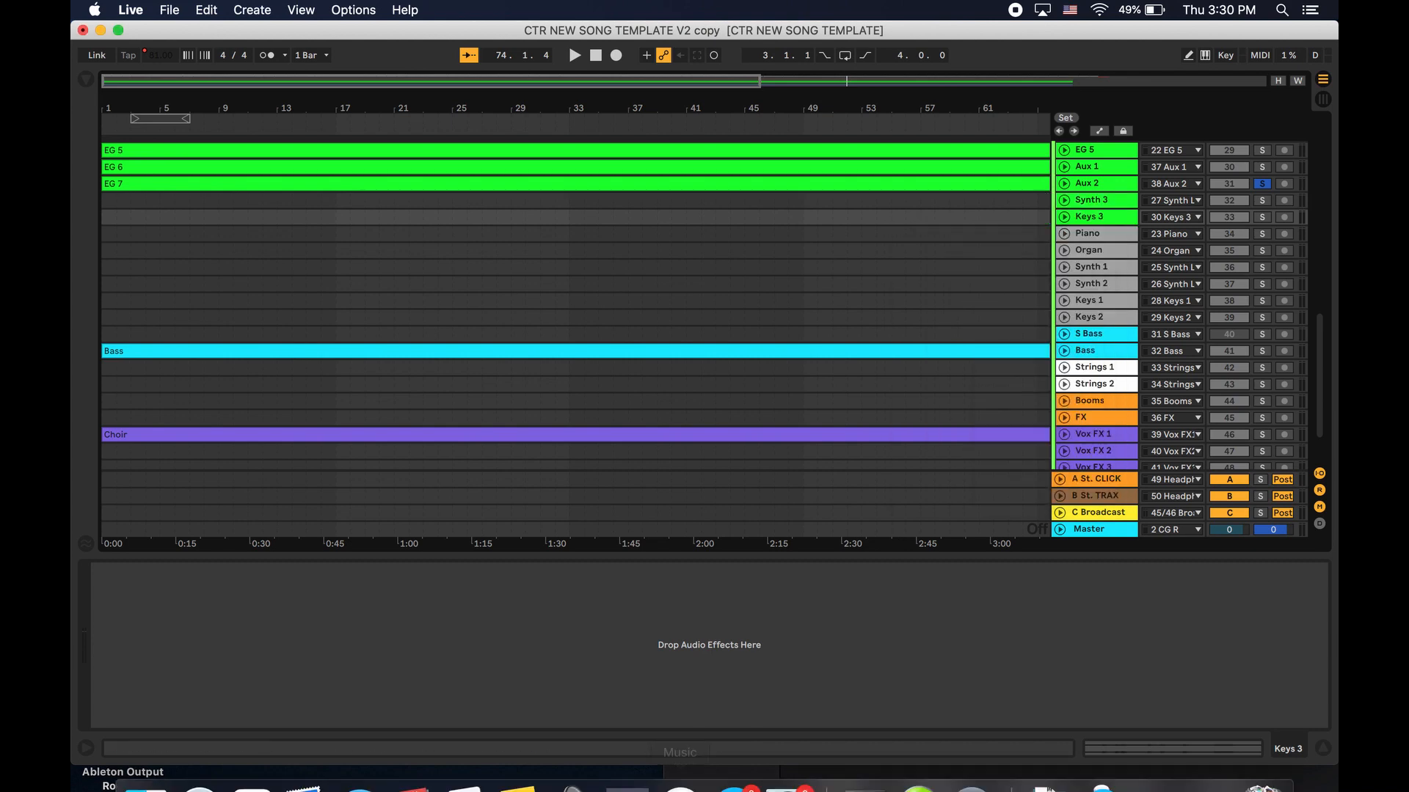
Place EG 8.wav and EG 9.wav from the MultiTracks folder in Finder on the Synth 3 and Keys 3 tracks, starting at bar 1.
mouse_move(712, 775)
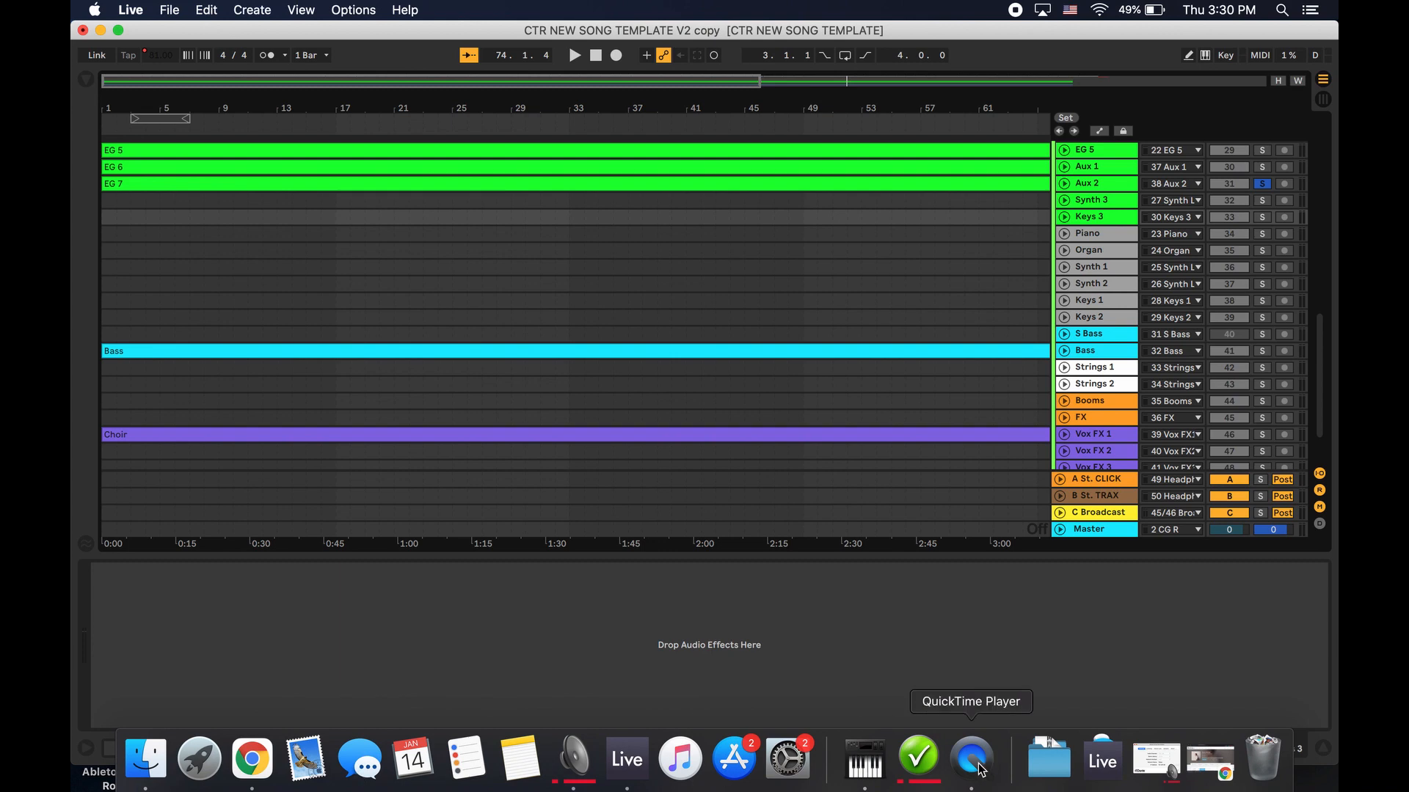
left_click(153, 772)
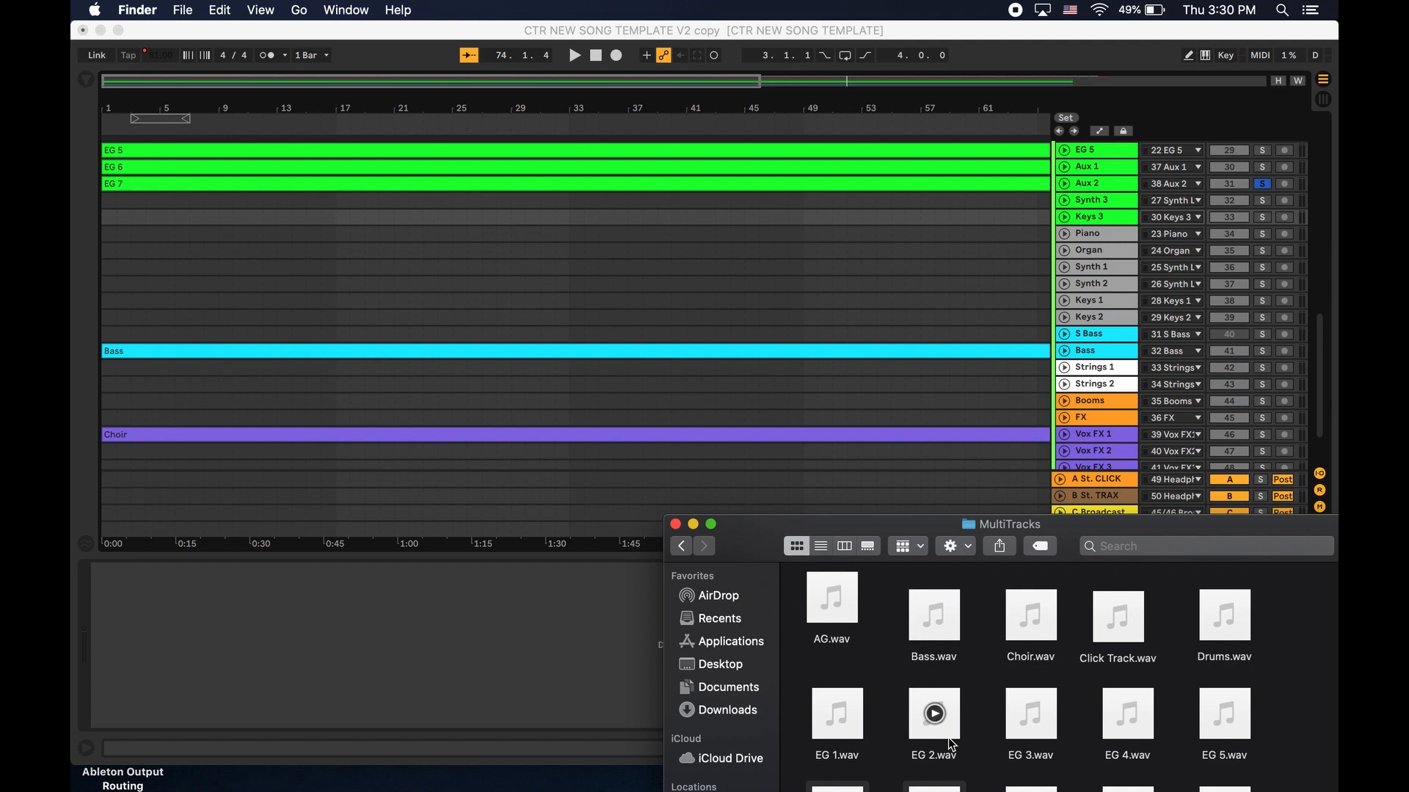
scroll(953, 733, "down", 3)
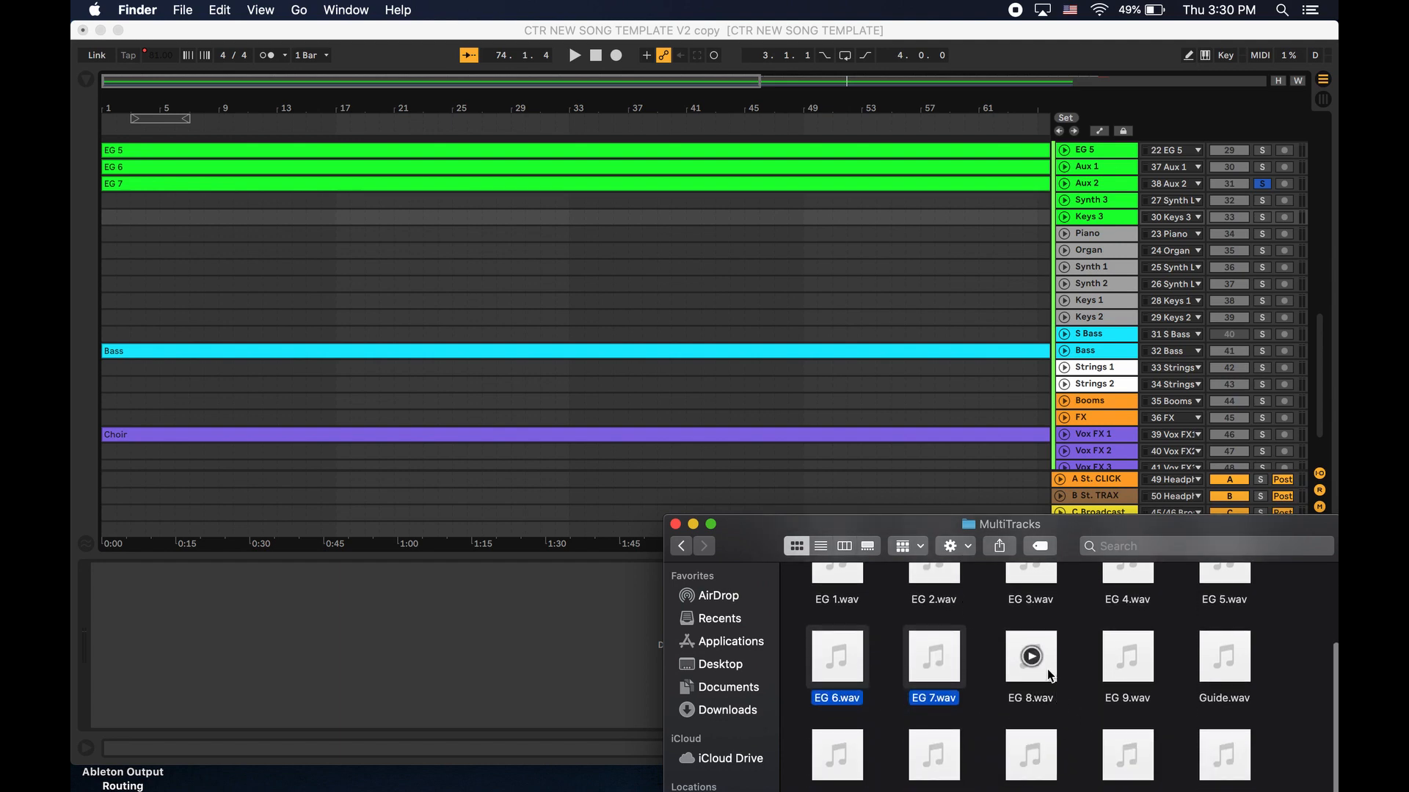
left_click(1053, 676)
left_click(1128, 674, "shift")
left_click_drag(1122, 675, 110, 204)
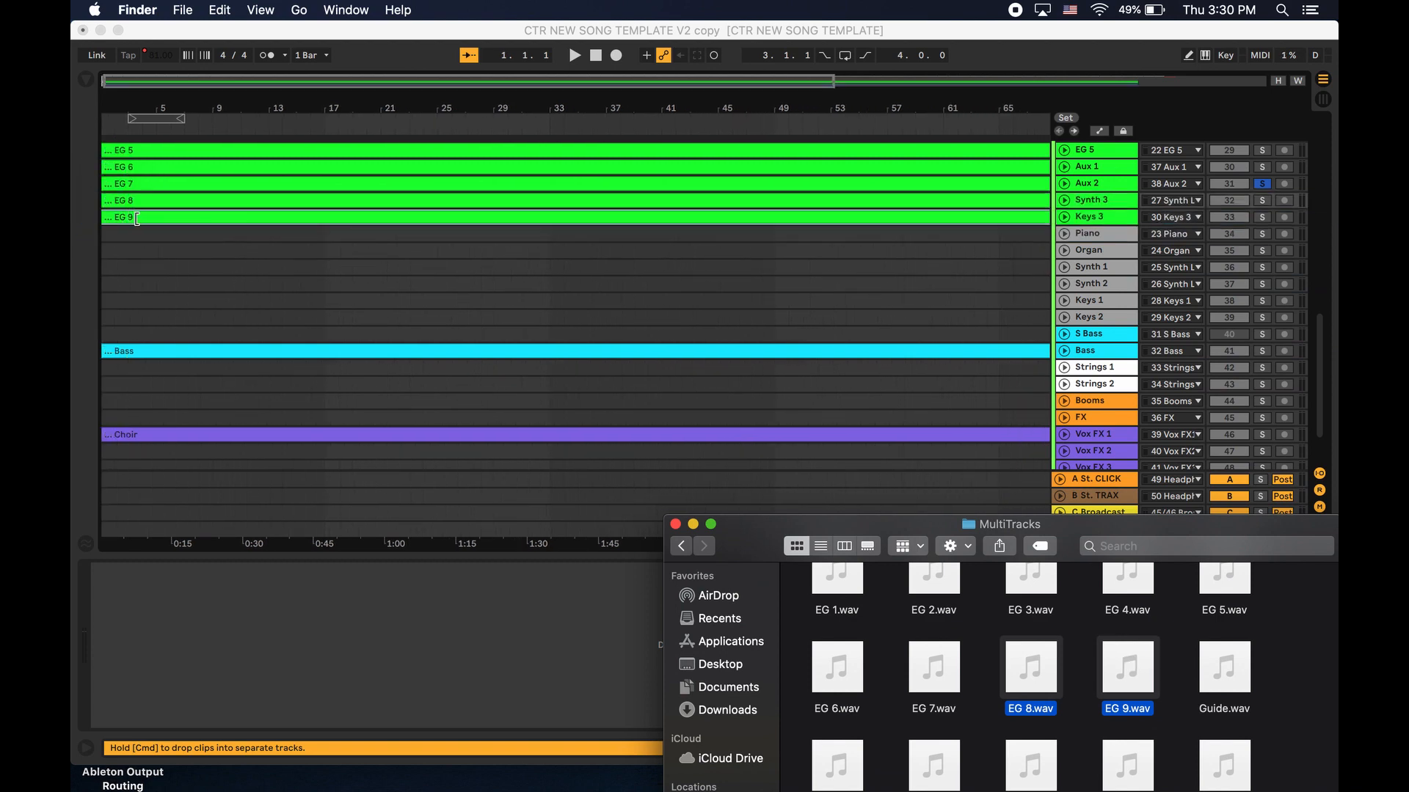
left_click(134, 200, "shift")
left_click_drag(205, 204, 170, 203)
left_click(183, 221)
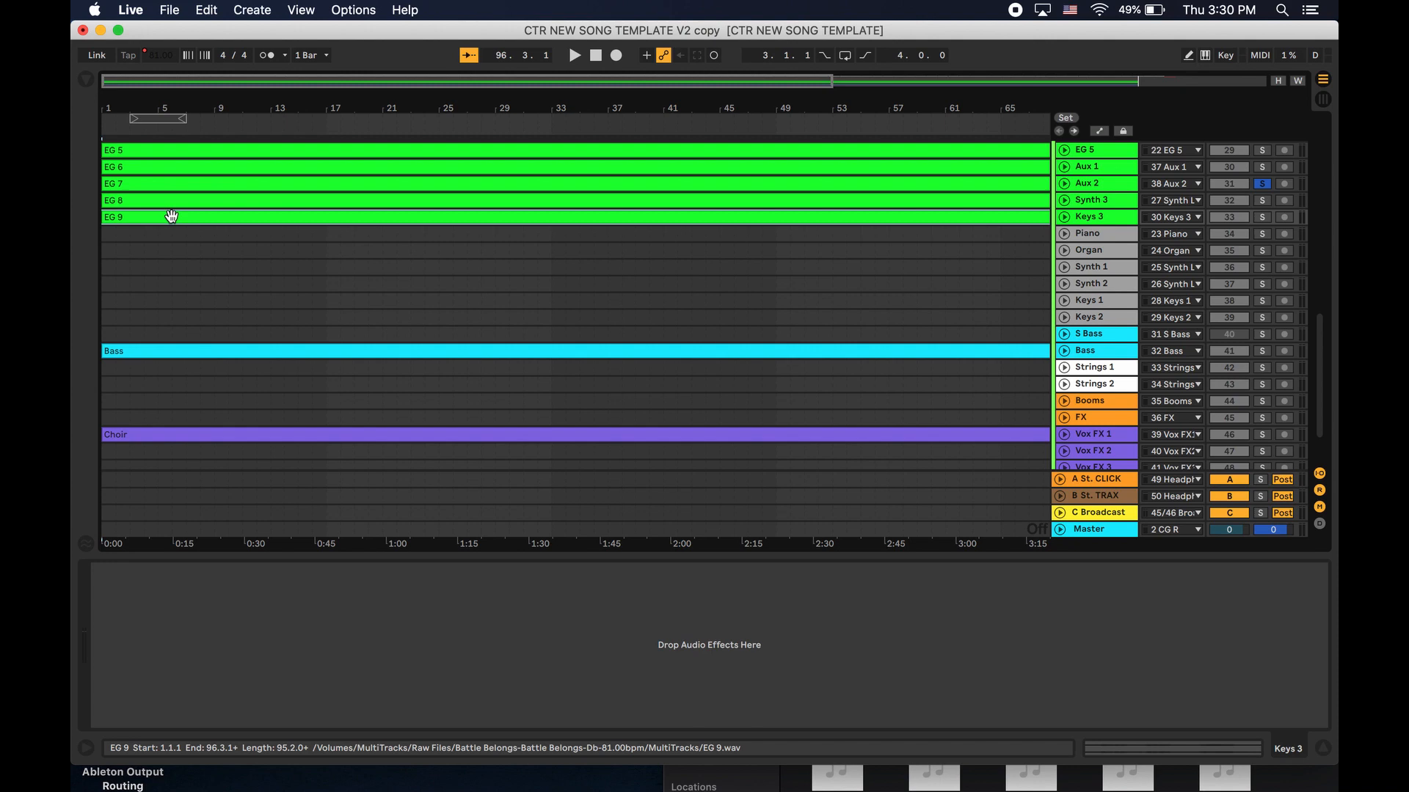
Unfold Synth 3 and Keys 3, listen to the soloed EG 9 stem from around bars 10, 16 and 63, and fold Keys 3.
left_click(1065, 200)
left_click(1065, 278)
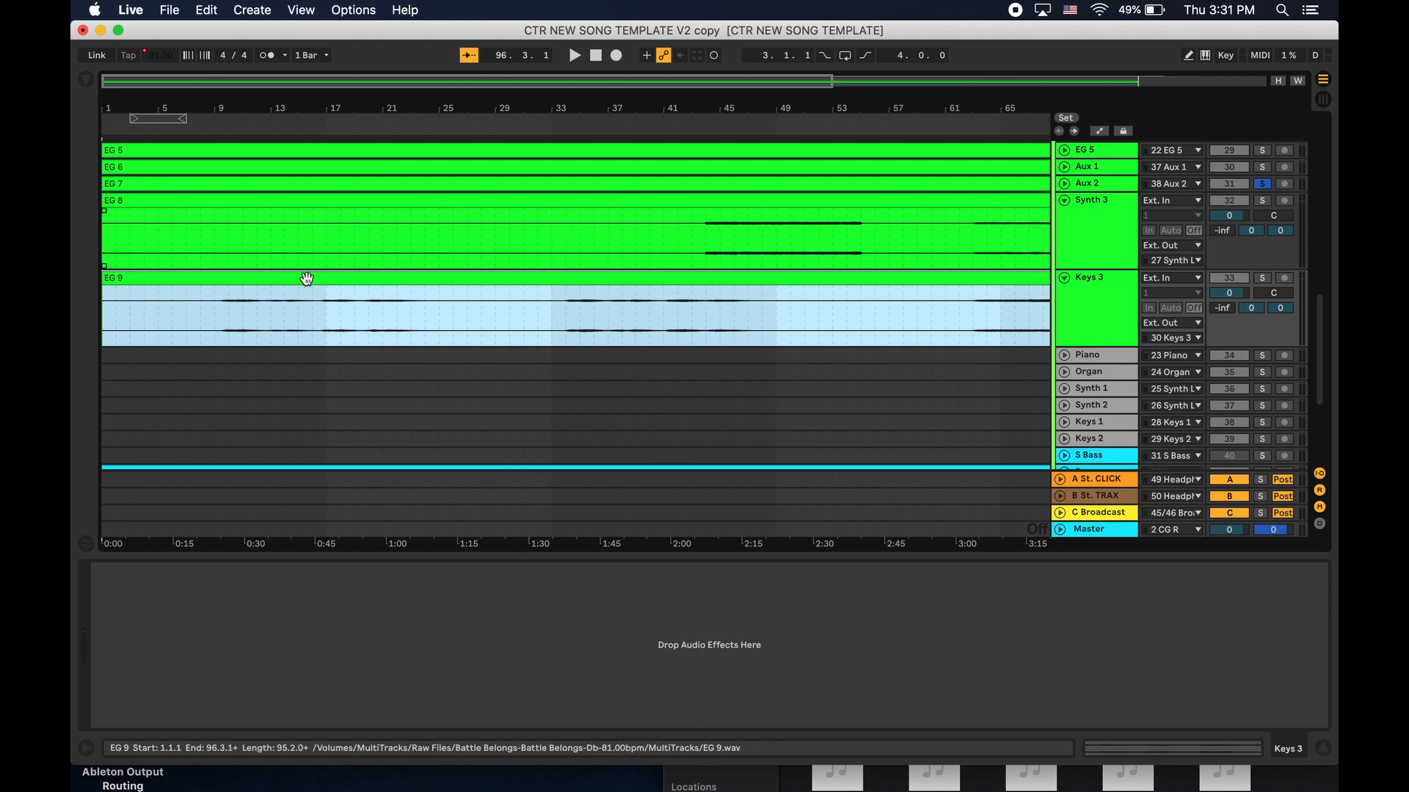
left_click(239, 323)
key("space")
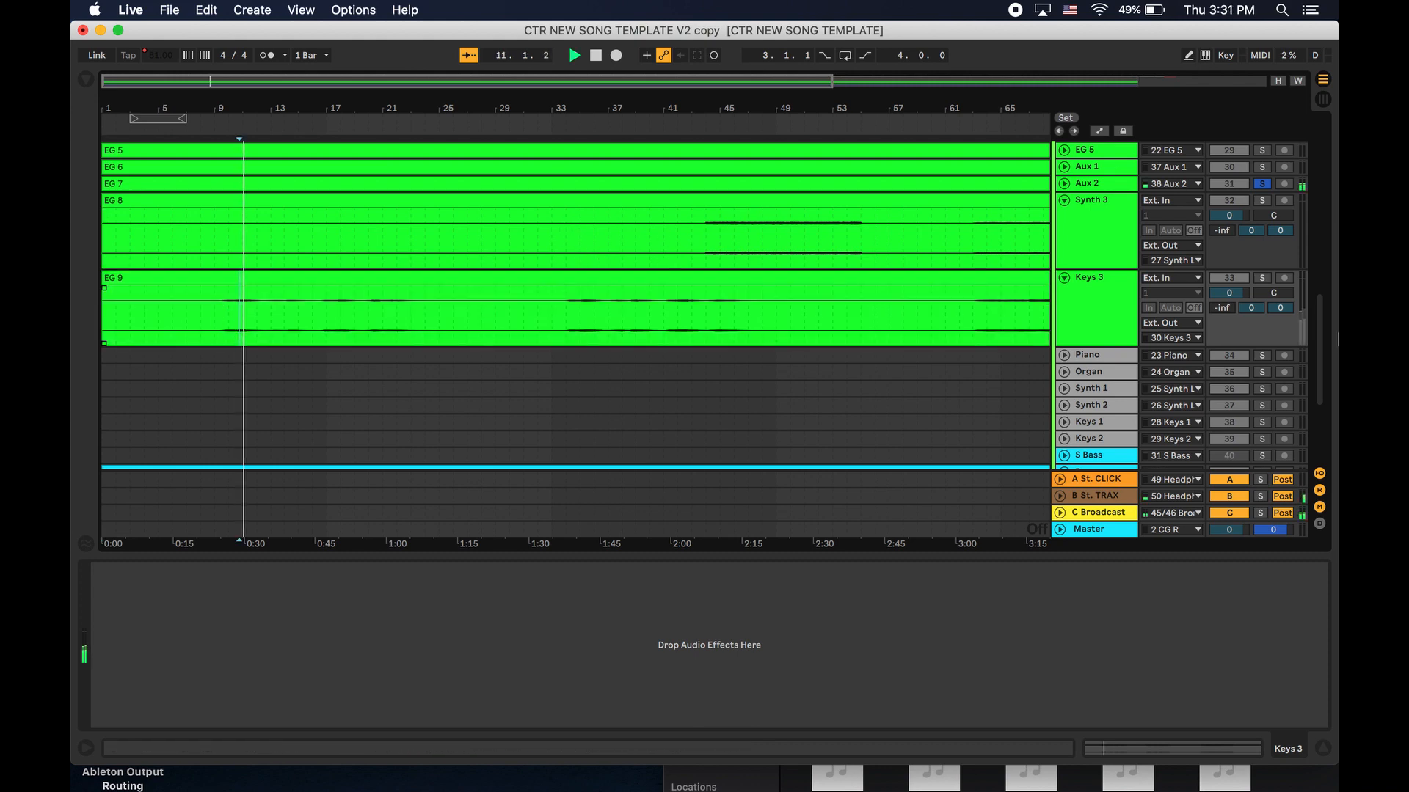
left_click(1264, 278)
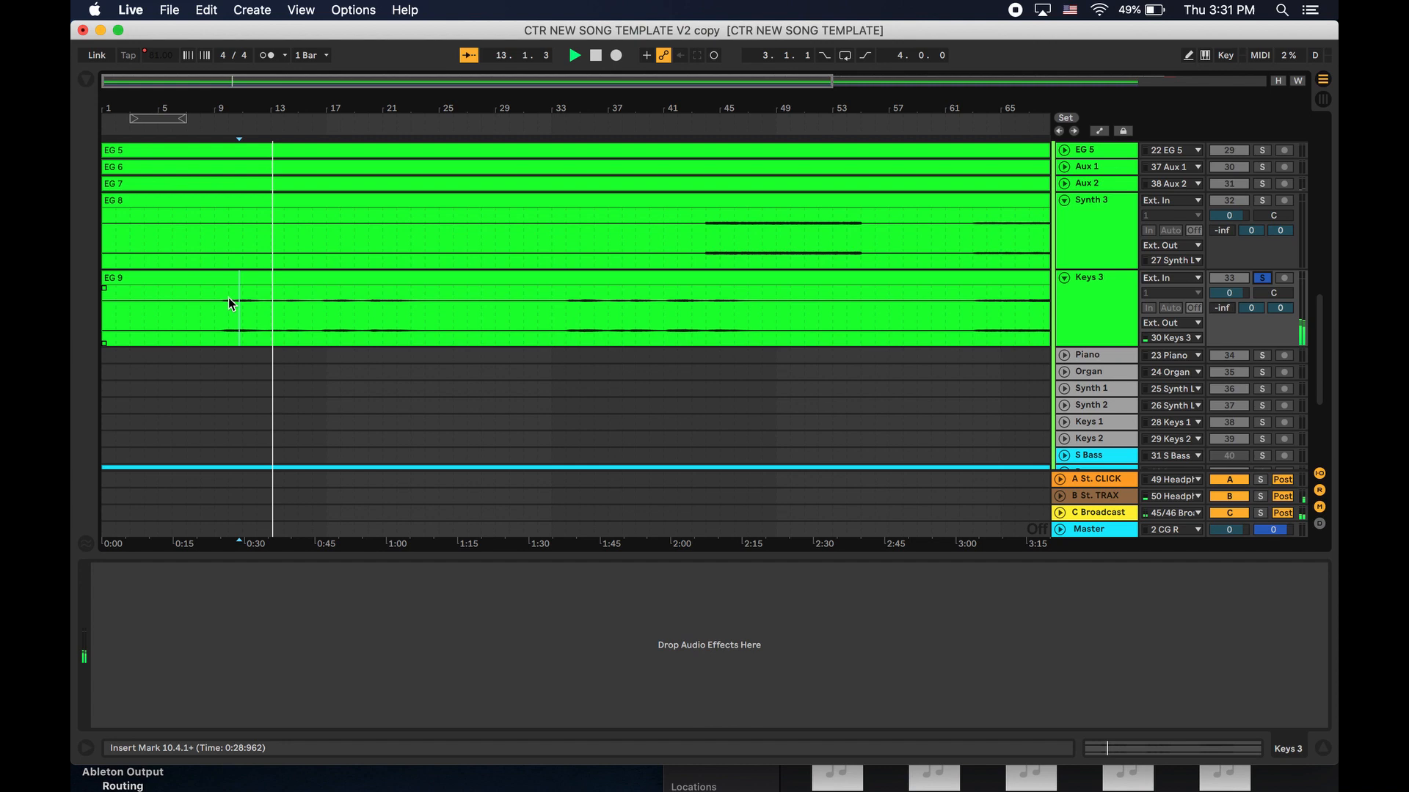
left_click(322, 303)
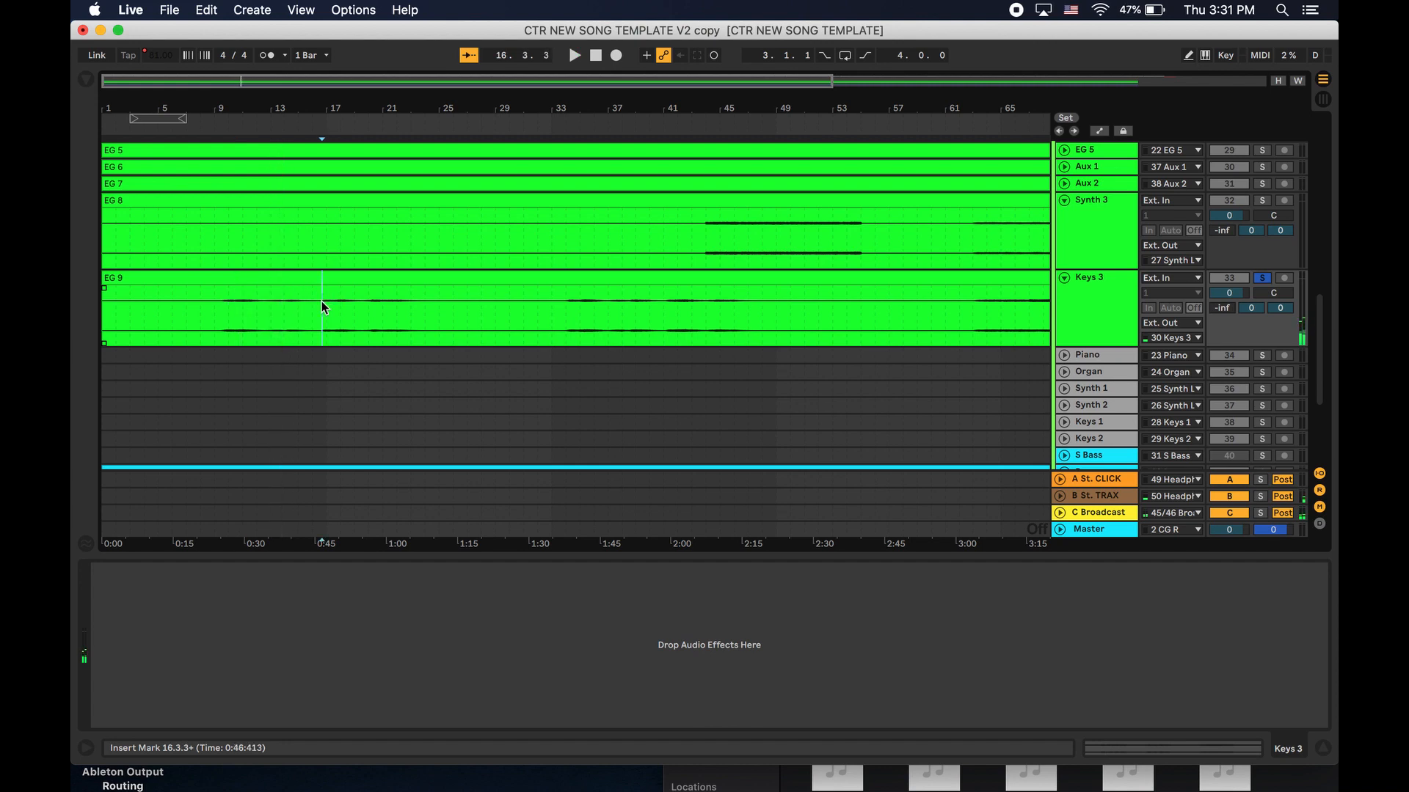
left_click(569, 305)
left_click(662, 304)
left_click(615, 306)
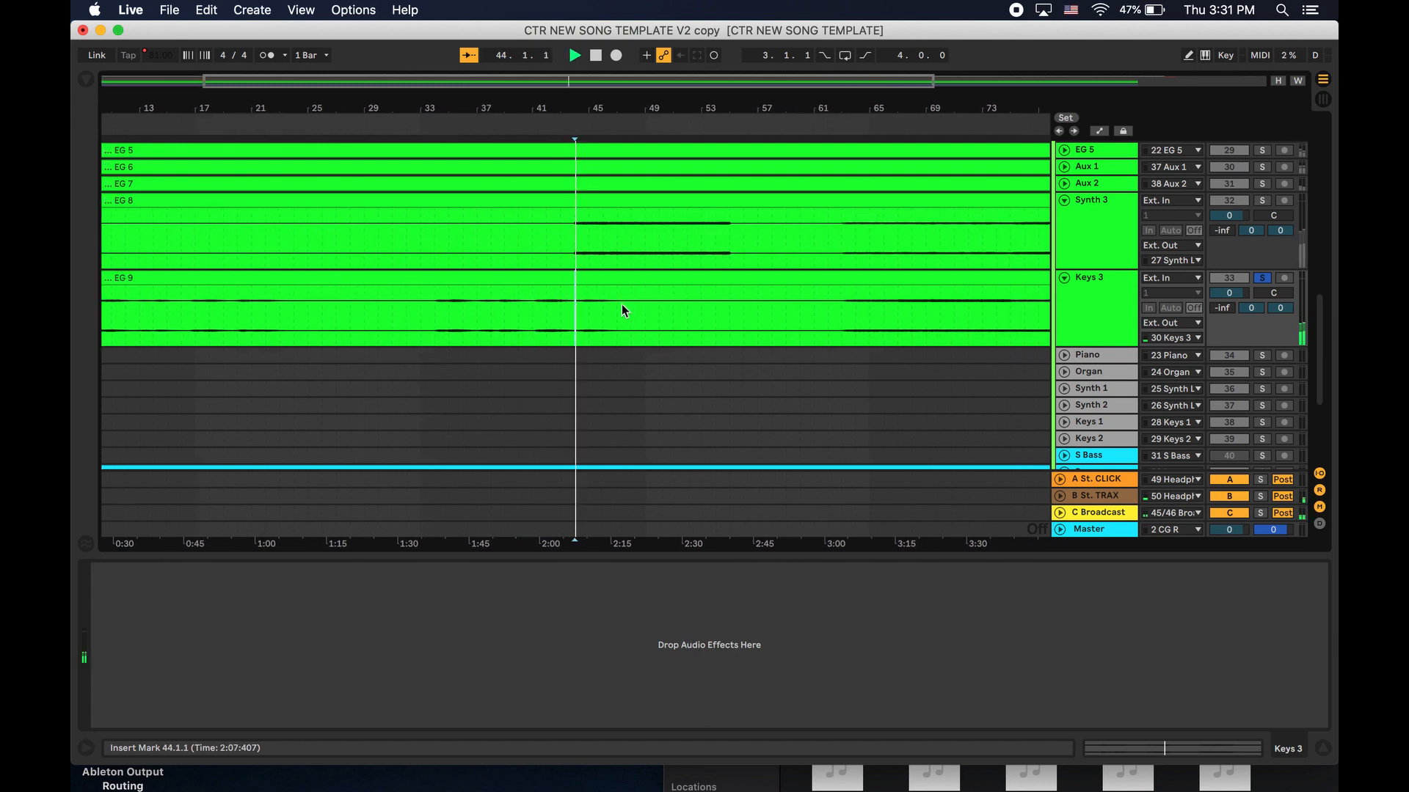
left_click(841, 305)
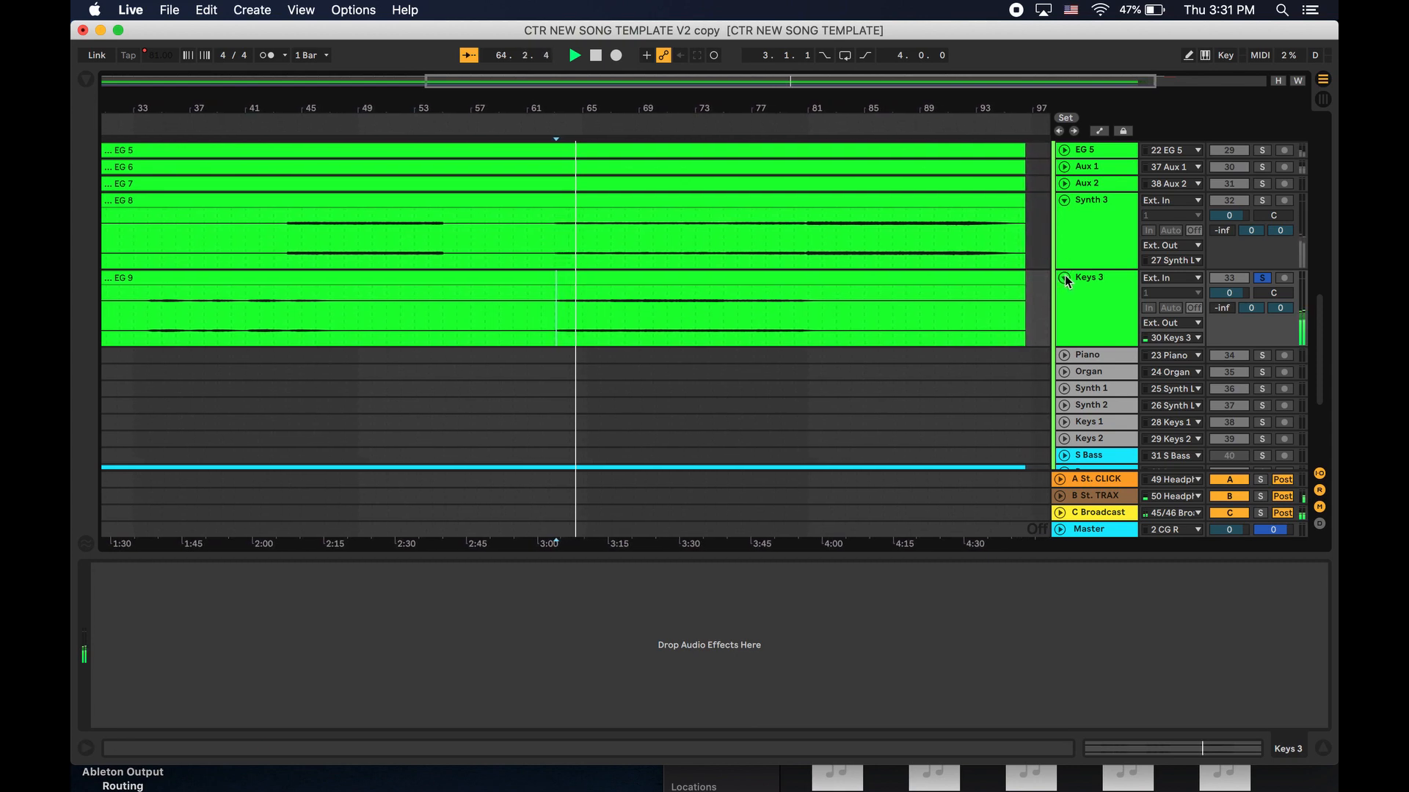
key("space")
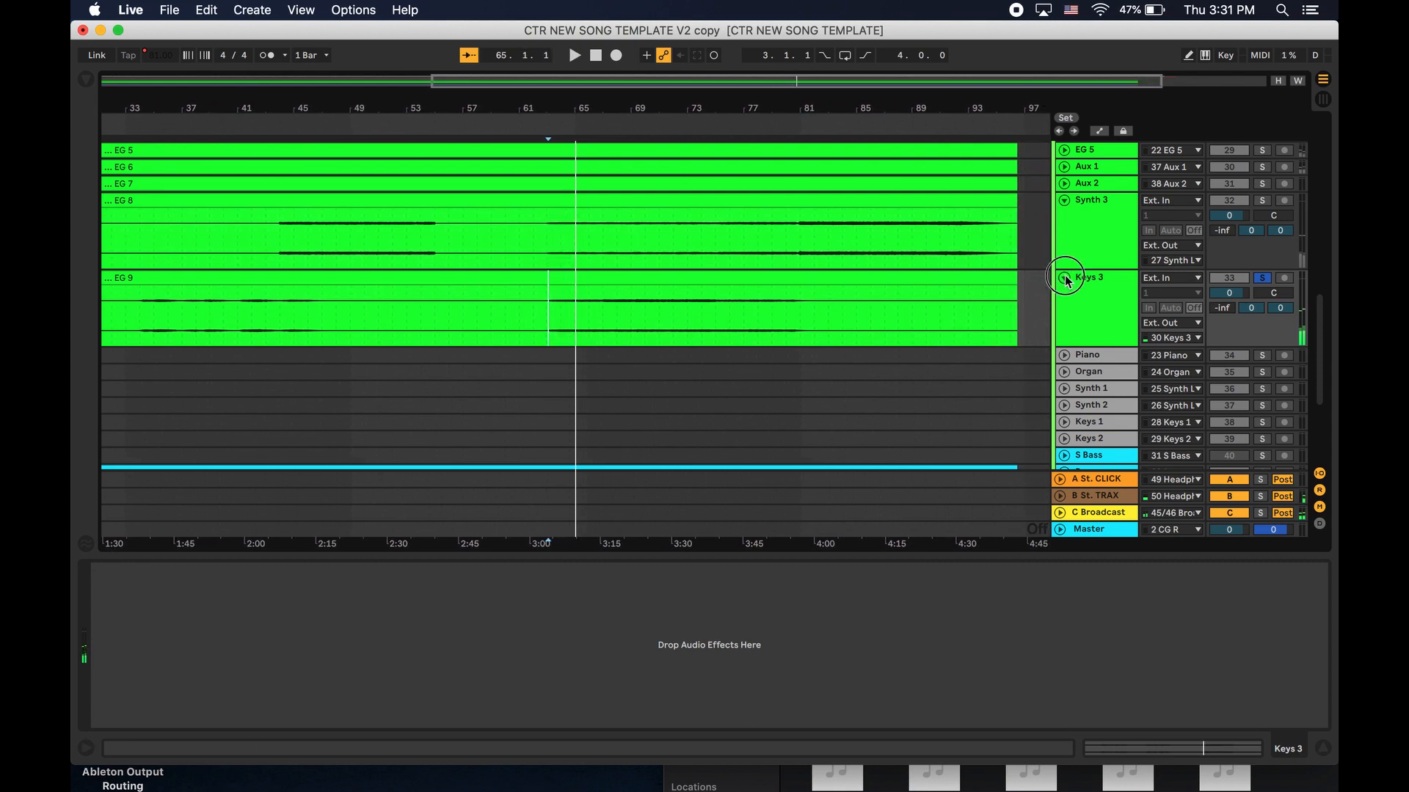
left_click(1063, 277)
Move the EG 9 clip from Keys 3 to the Pad 1 track and give it that track's pink color.
scroll(565, 246, "left", 5)
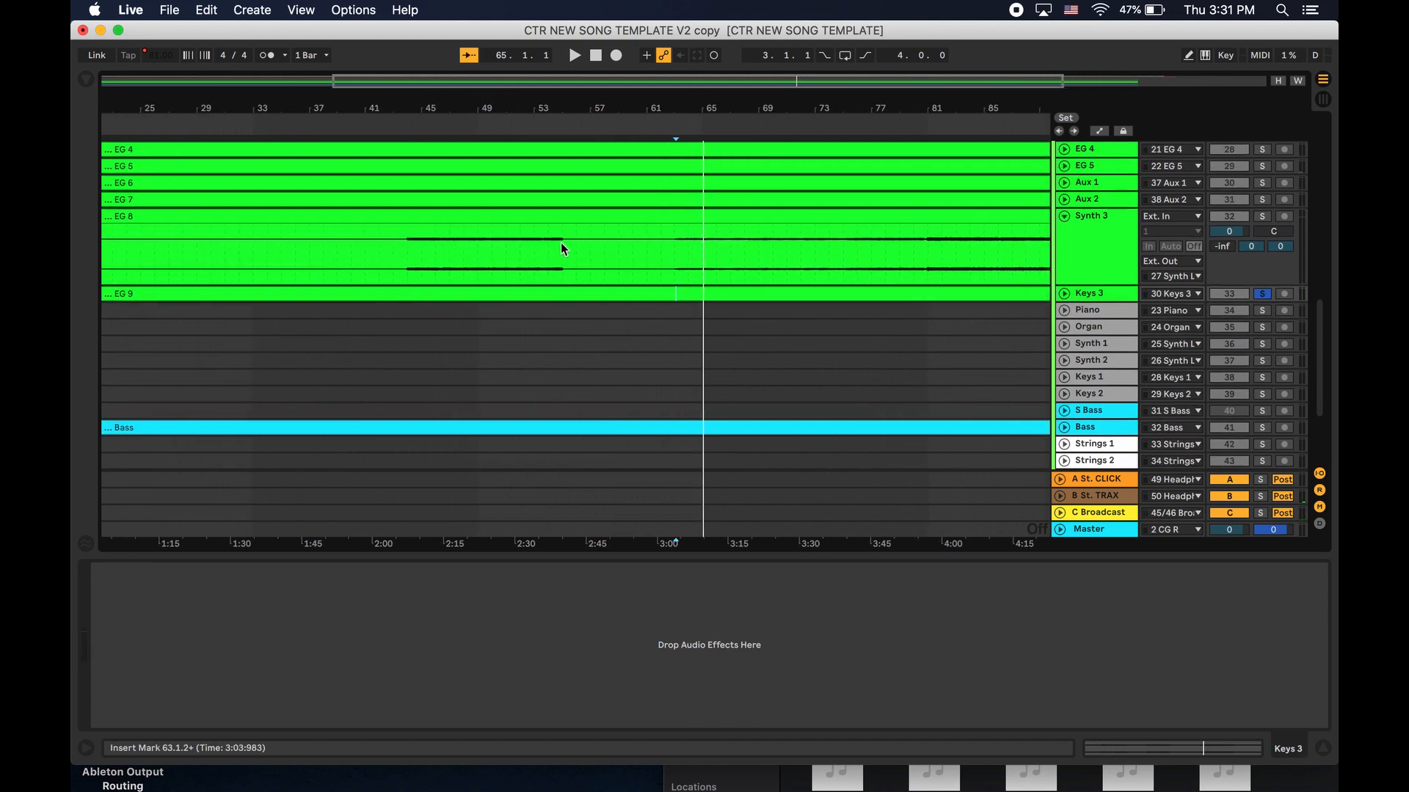
scroll(562, 243, "up", 8)
scroll(566, 241, "down", 5)
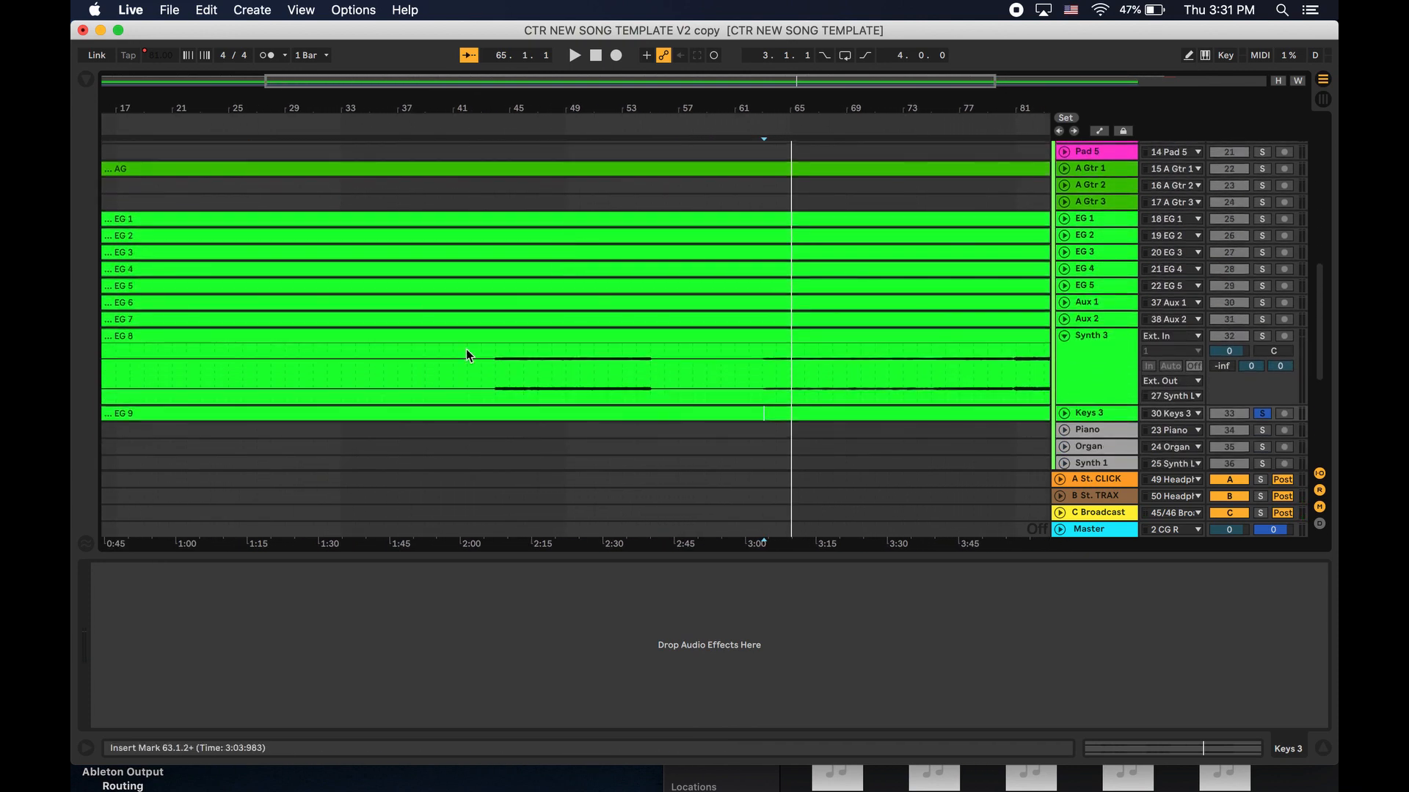
left_click_drag(237, 415, 236, 232)
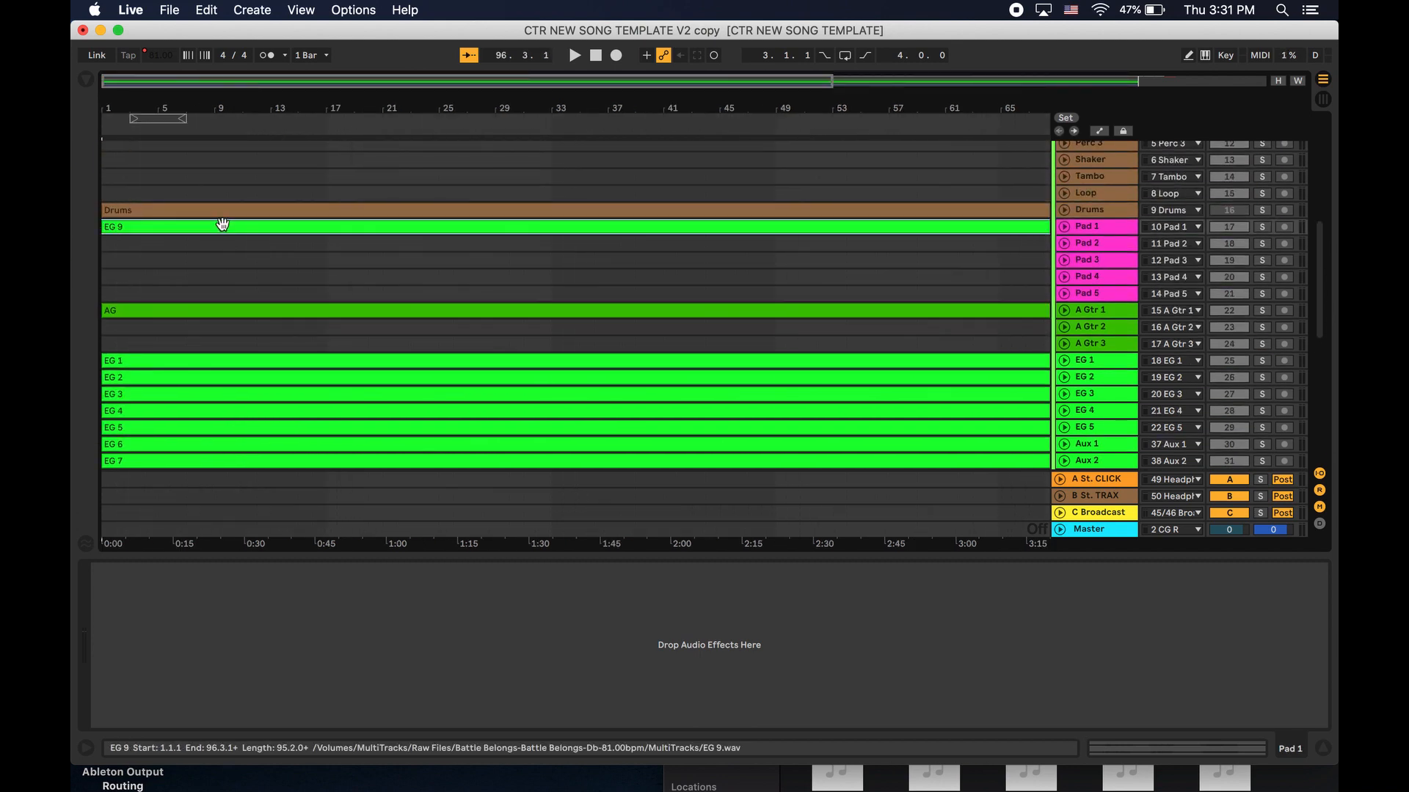
right_click(222, 226)
left_click(419, 615)
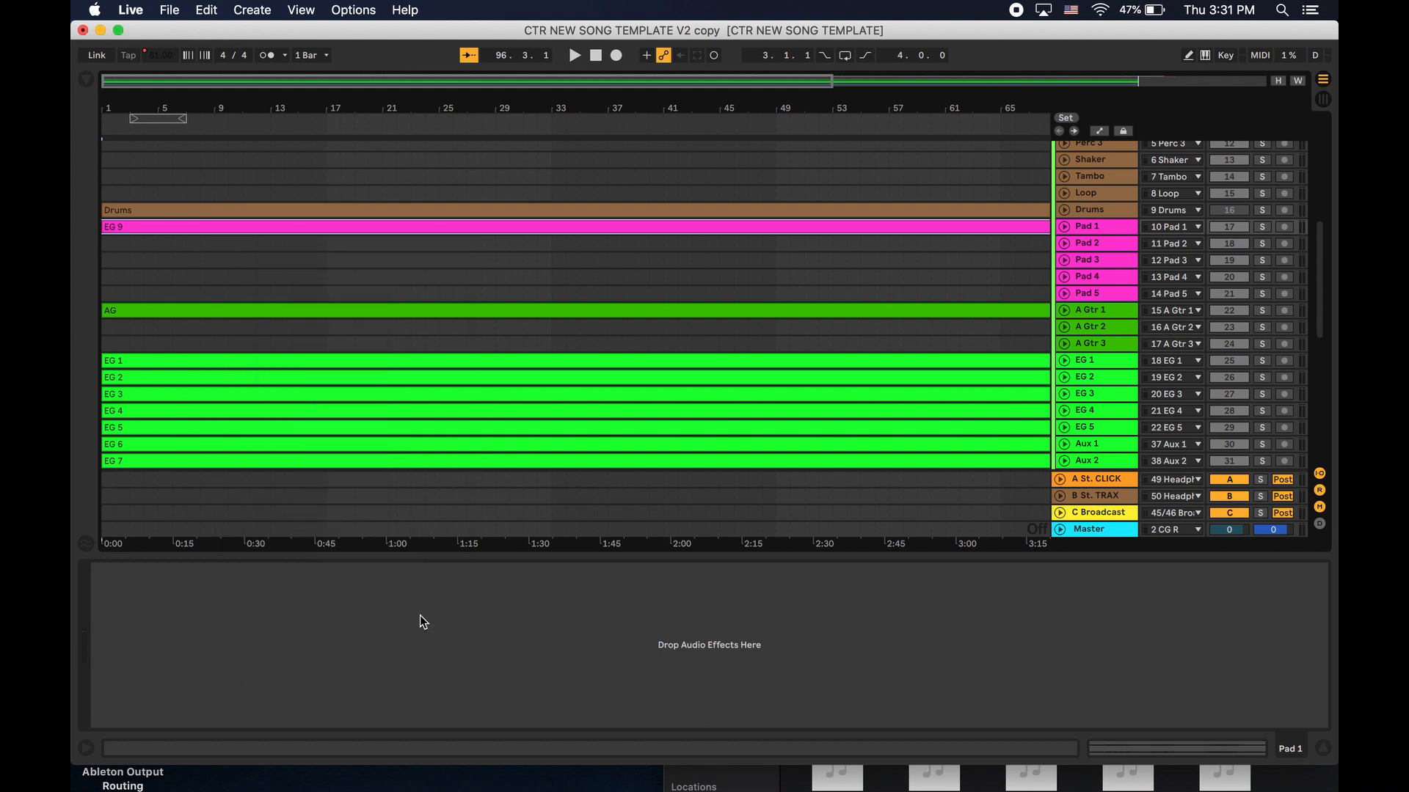
Color the emptied Keys 3 track the same gray as the other keys tracks.
scroll(896, 284, "down", 10)
scroll(897, 283, "right", 3)
scroll(897, 284, "right", 5)
scroll(900, 293, "up", 3)
right_click(1086, 355)
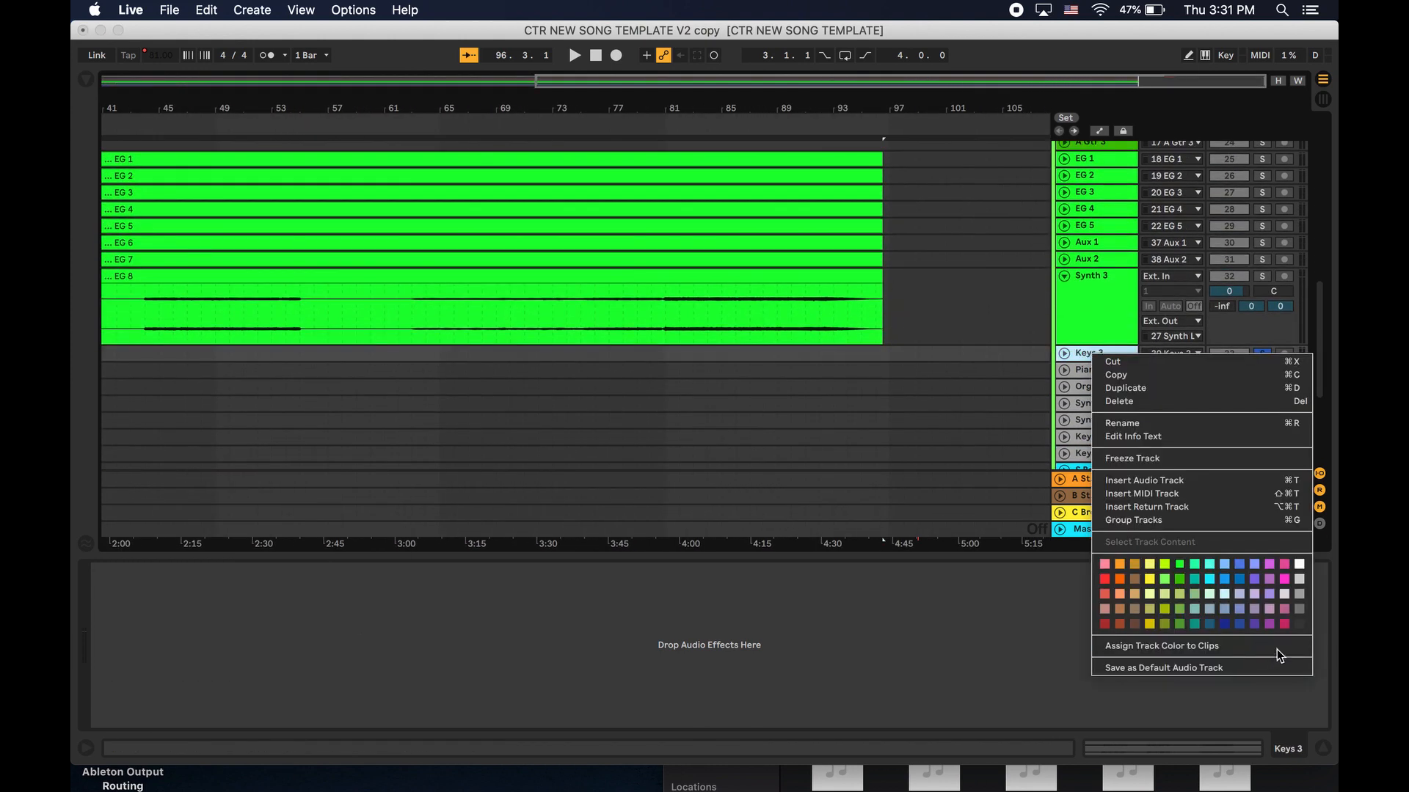
left_click(1301, 584)
left_click(638, 408)
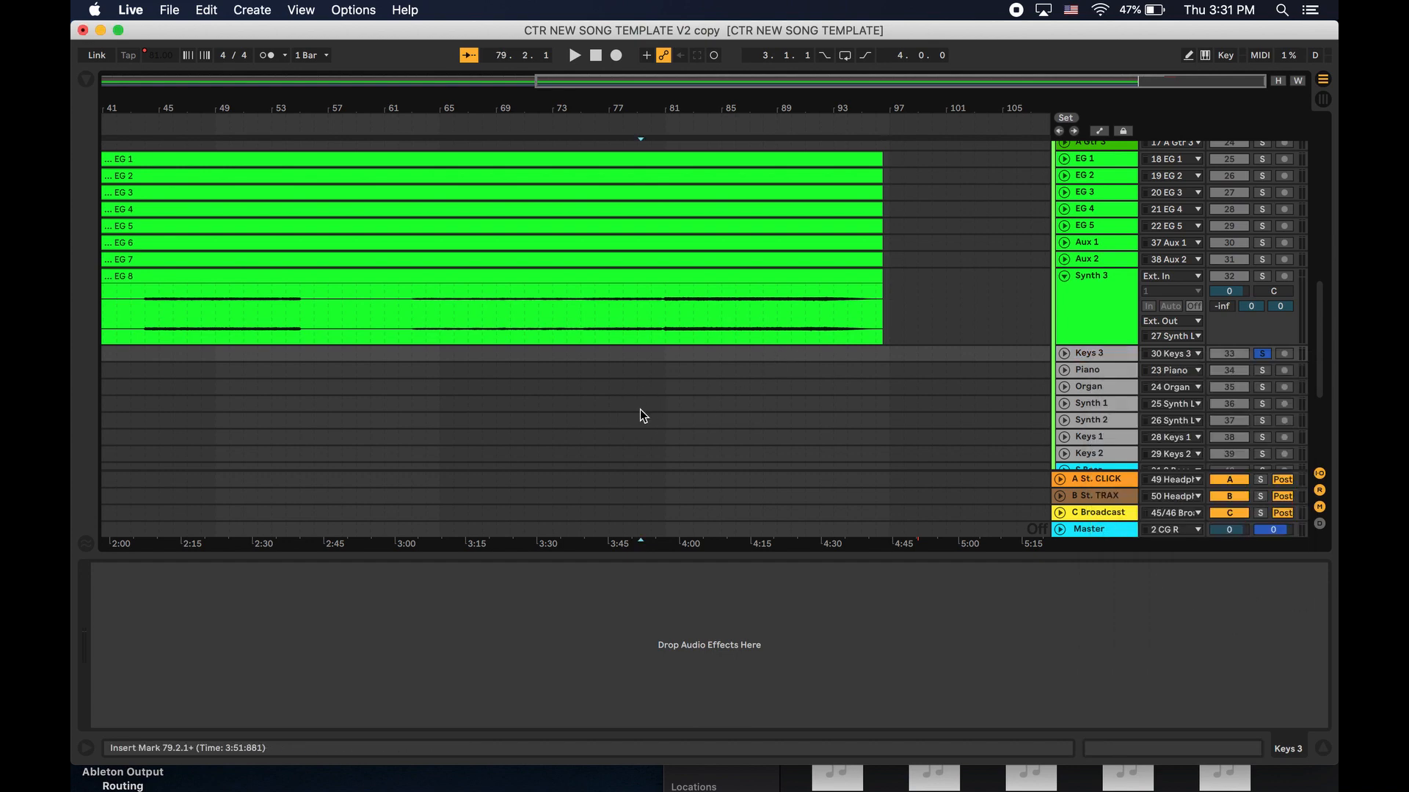
Listen to the soloed EG 8 stem from bar 44, remove the solo, and fold the Synth 3 track.
scroll(637, 408, "left", 3)
scroll(637, 408, "left", 3)
scroll(841, 390, "left", 2)
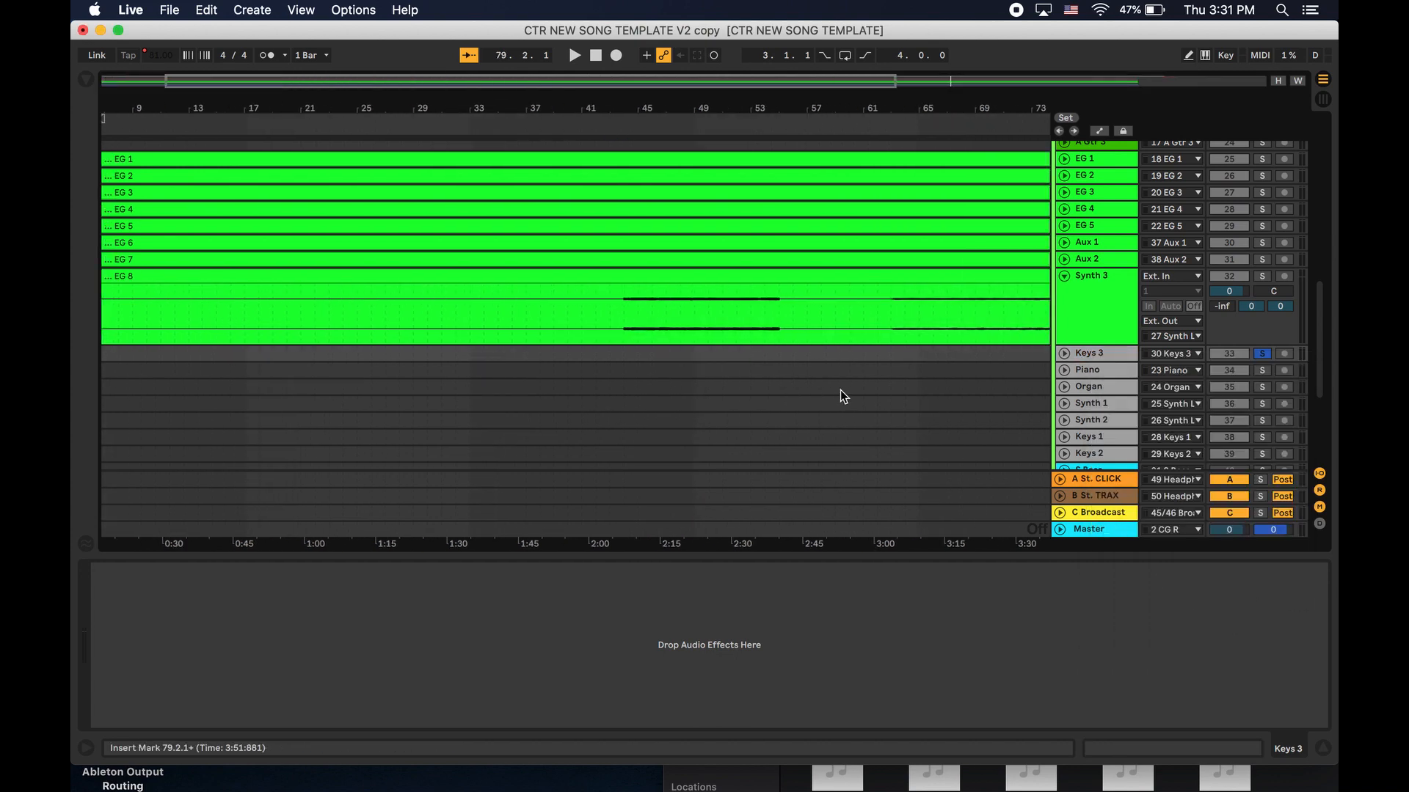
left_click(631, 300)
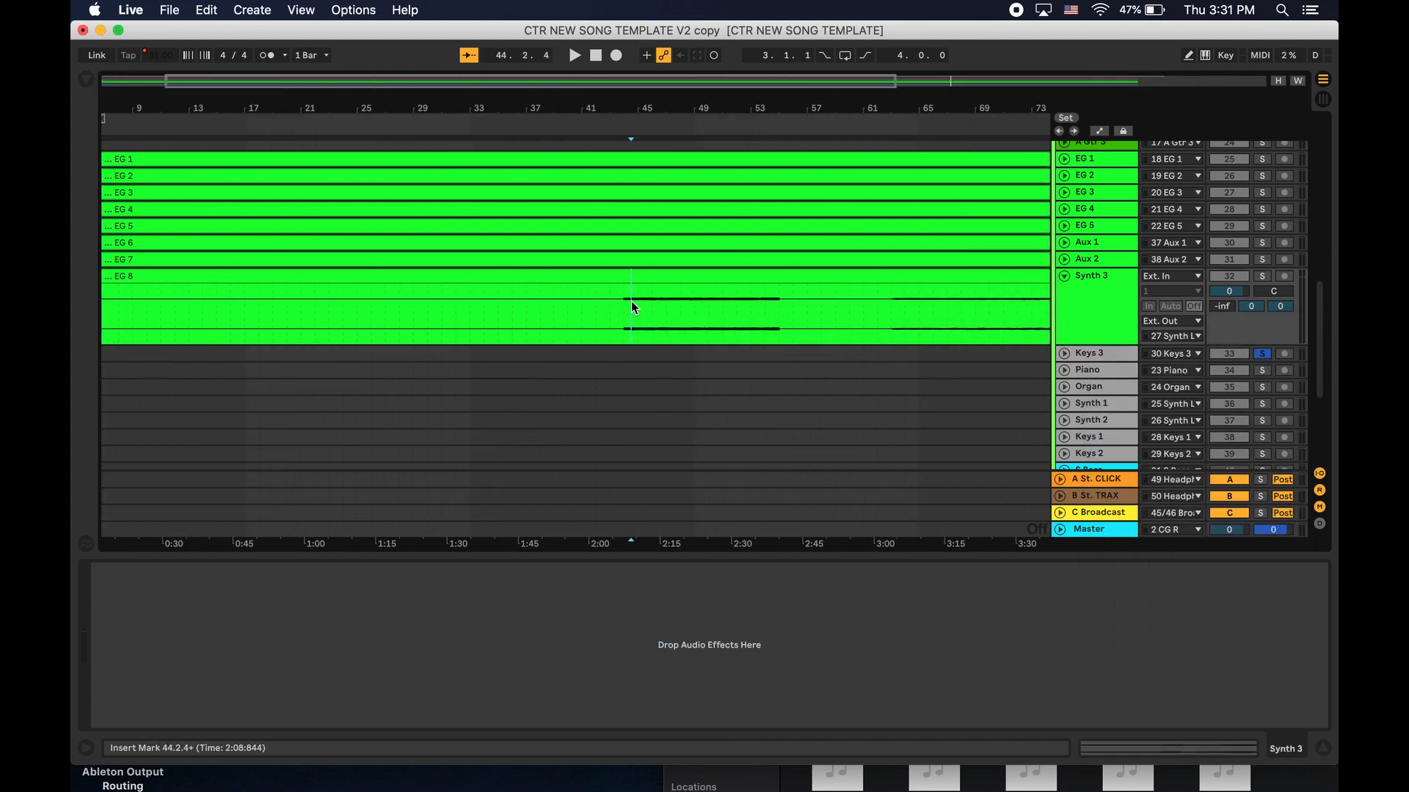
left_click(1262, 276)
key("space")
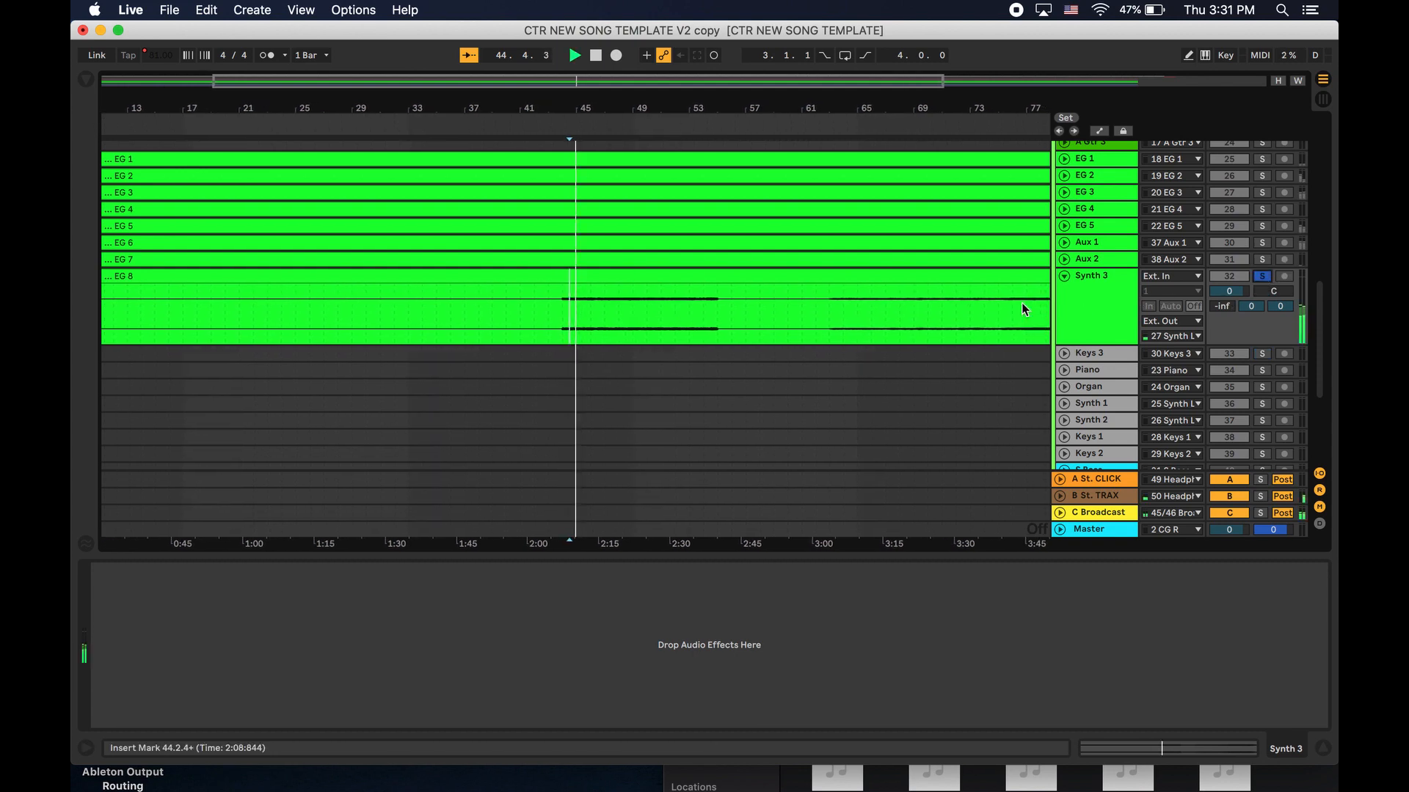
left_click(1261, 277)
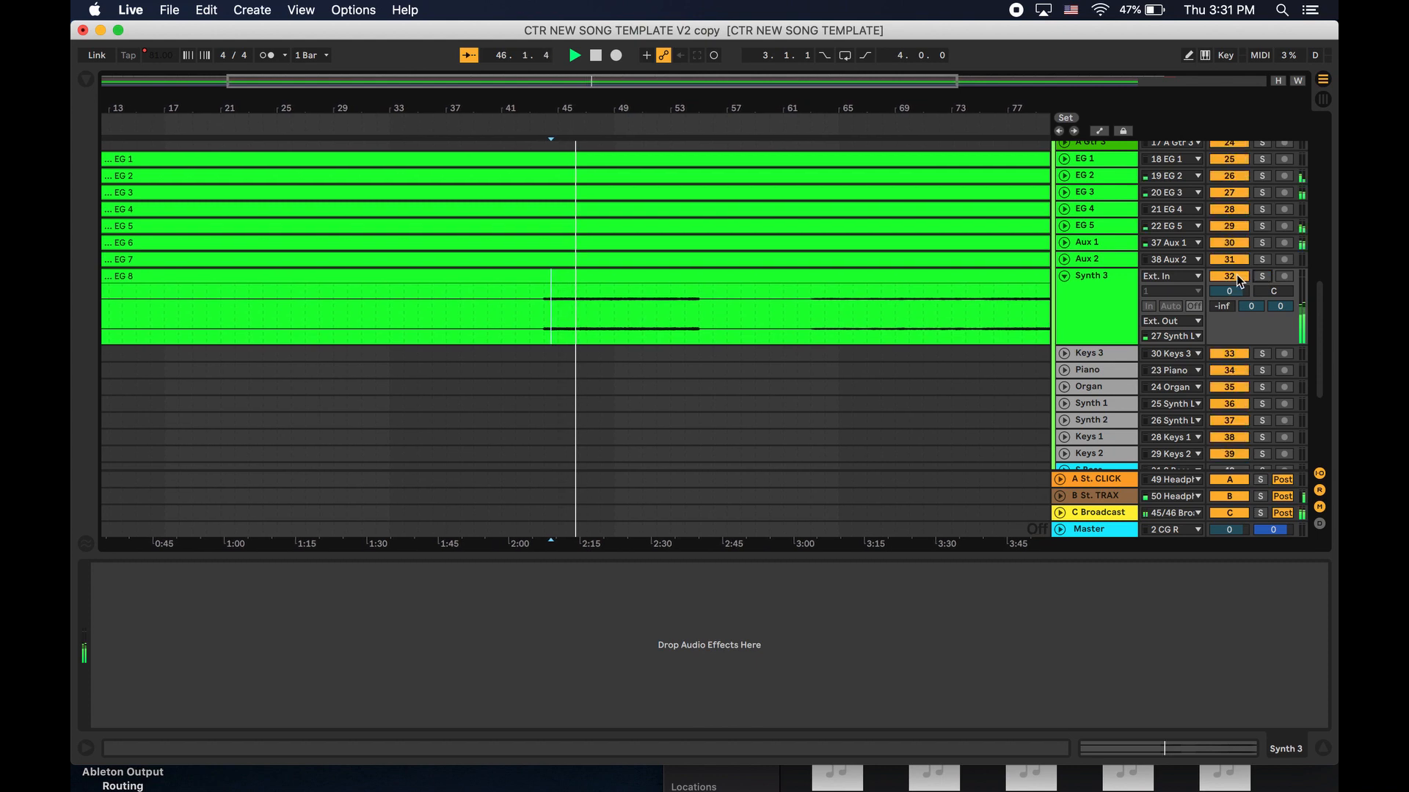
left_click(1064, 277)
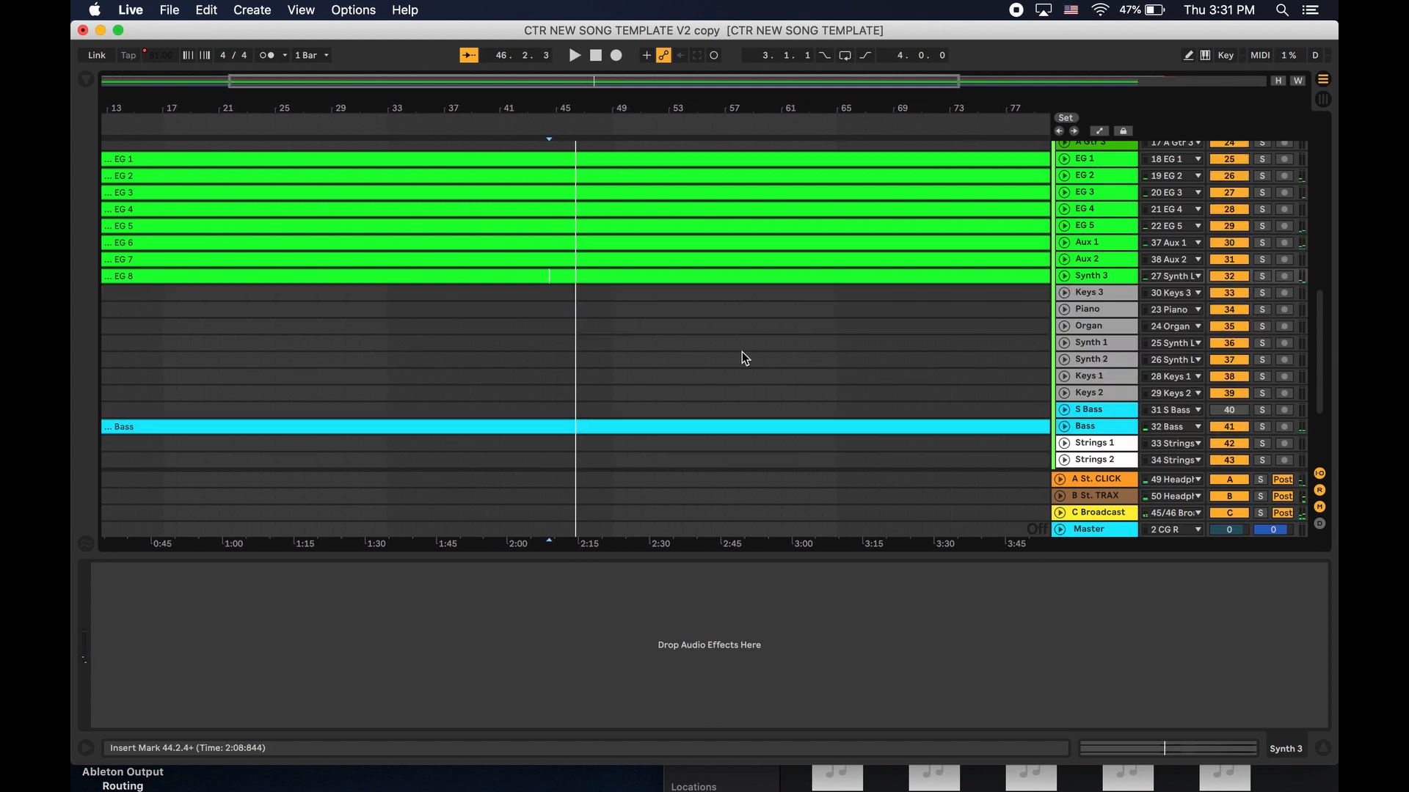
Switch to the MultiTracks folder in Finder and place Guide.wav on the set's GUIDE track, starting at bar 1.
scroll(753, 341, "up", 4)
scroll(753, 341, "left", 3)
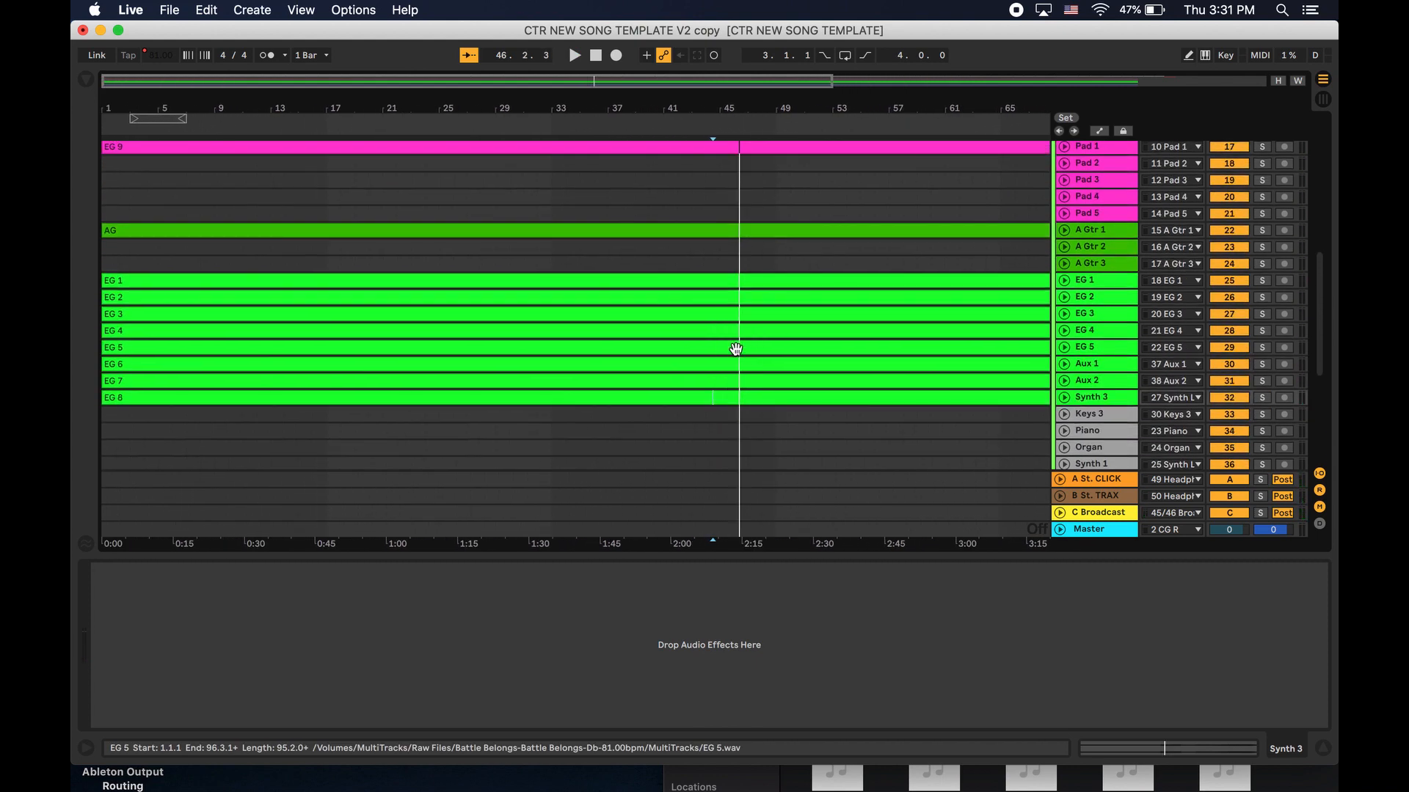
scroll(736, 350, "down", 5)
scroll(736, 349, "up", 6)
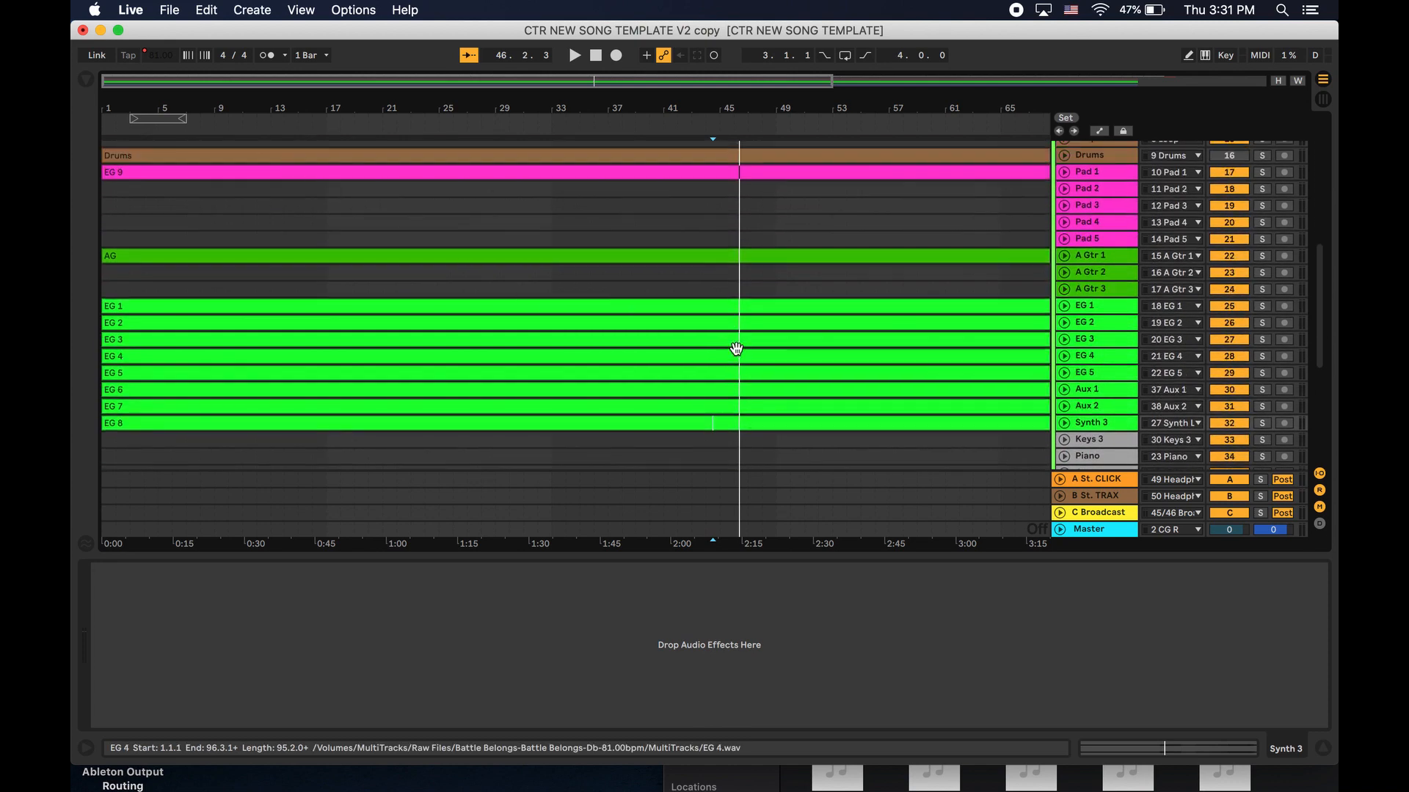
scroll(505, 210, "down", 8)
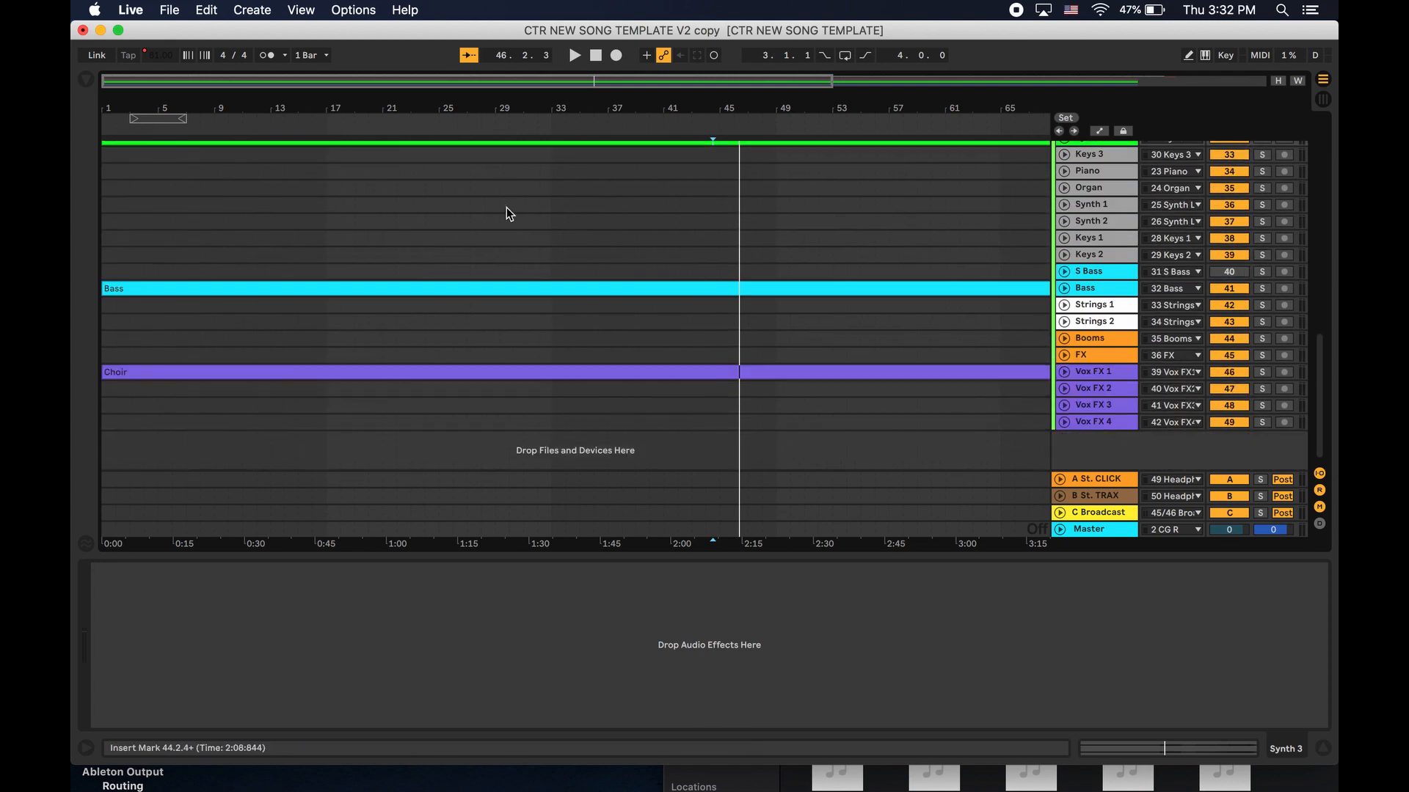
left_click(794, 771)
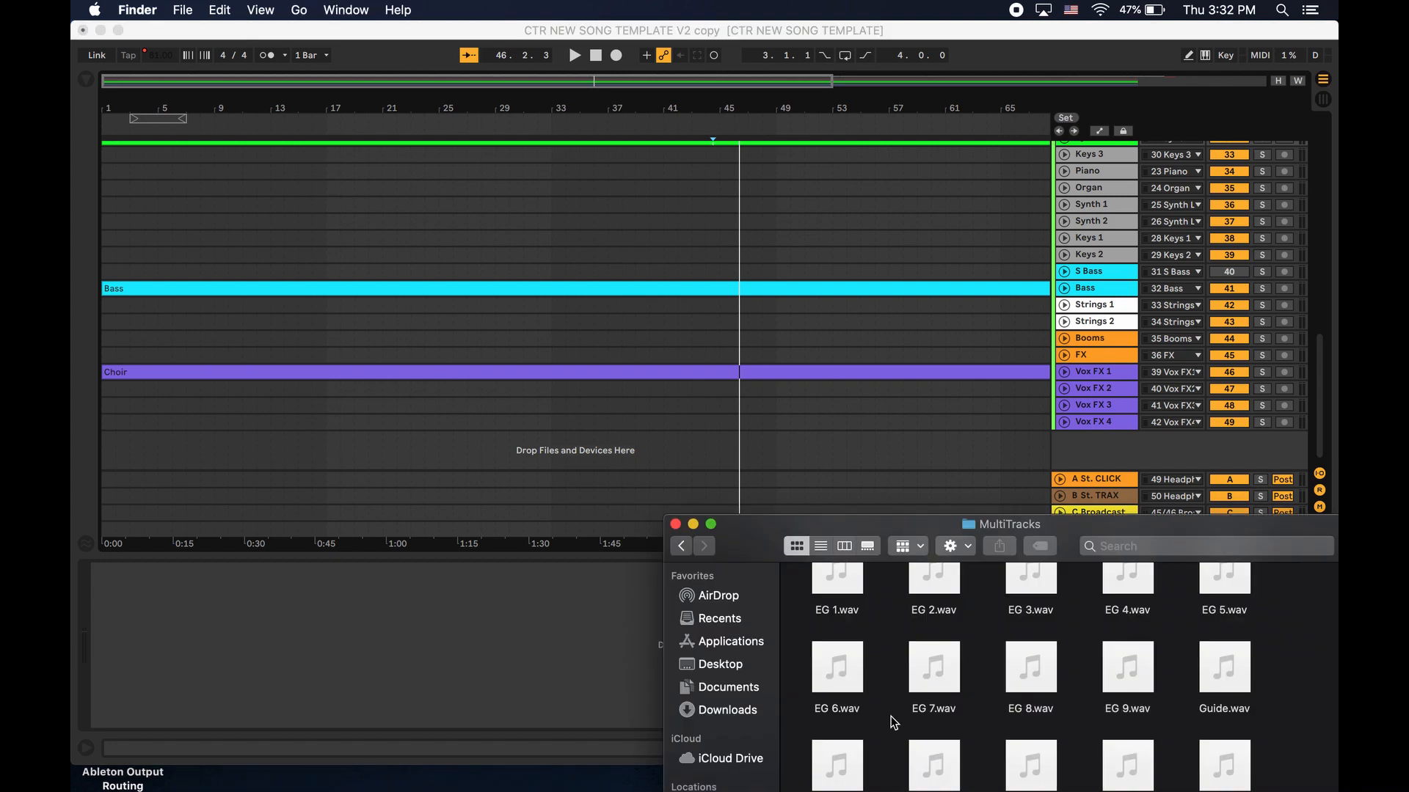
scroll(1079, 642, "down", 2)
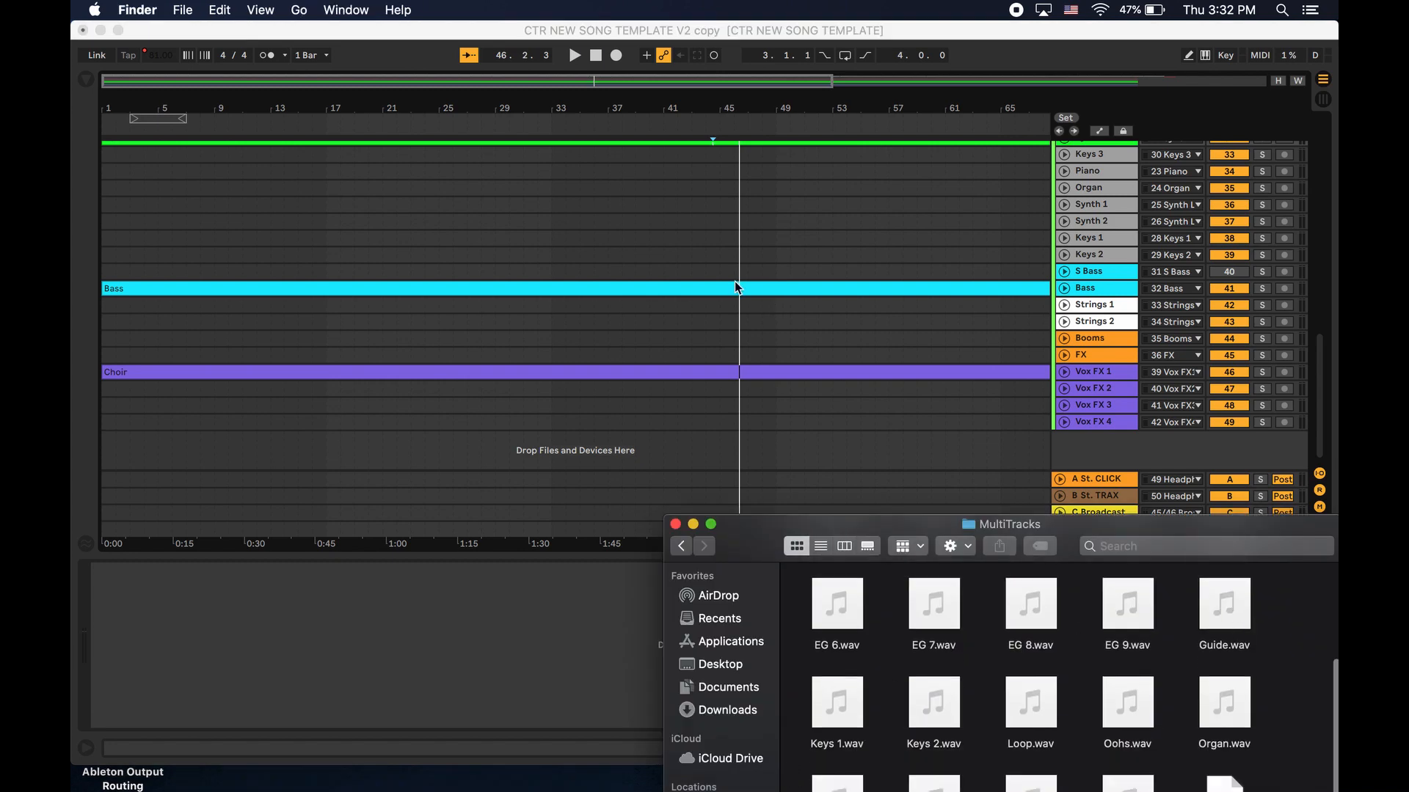
scroll(736, 288, "up", 15)
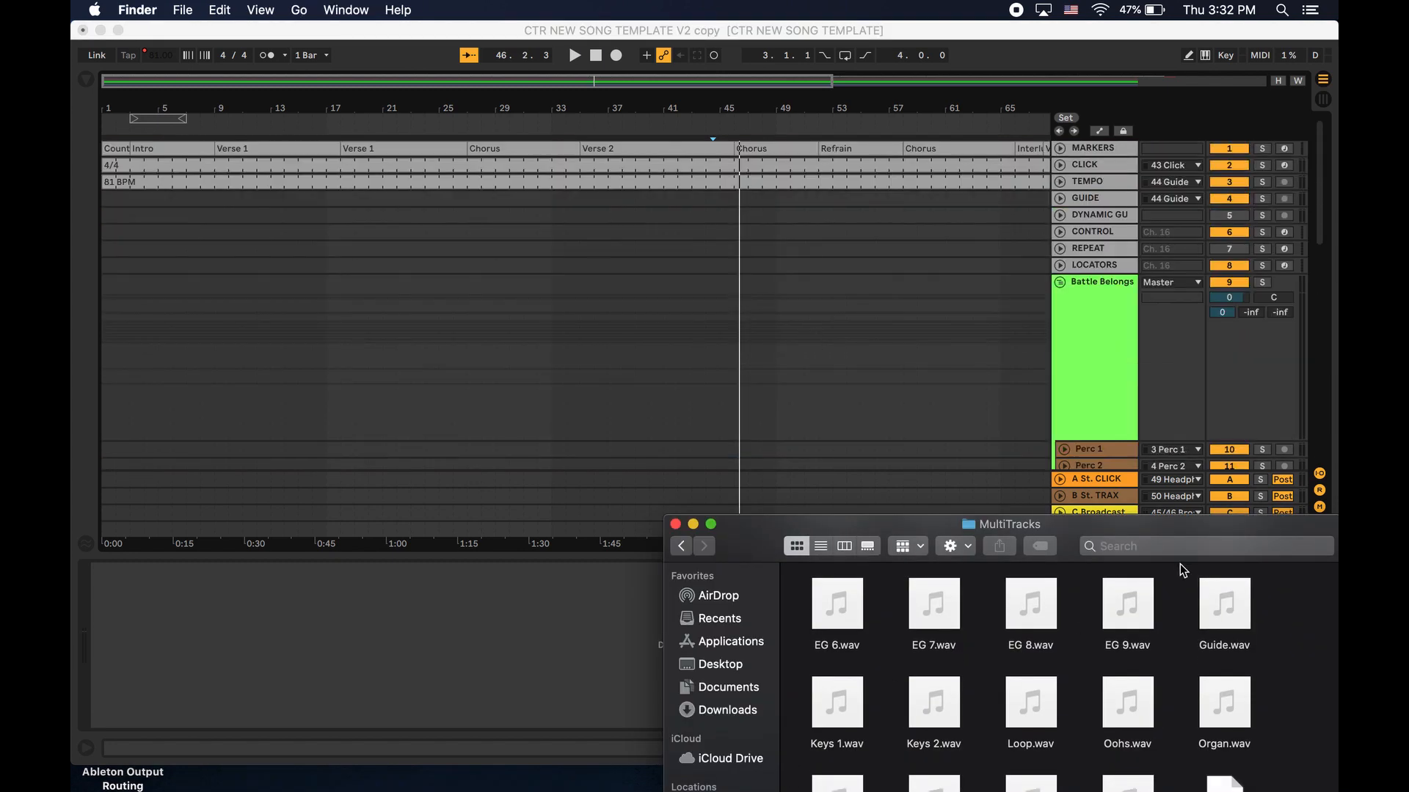
left_click_drag(1222, 620, 103, 193)
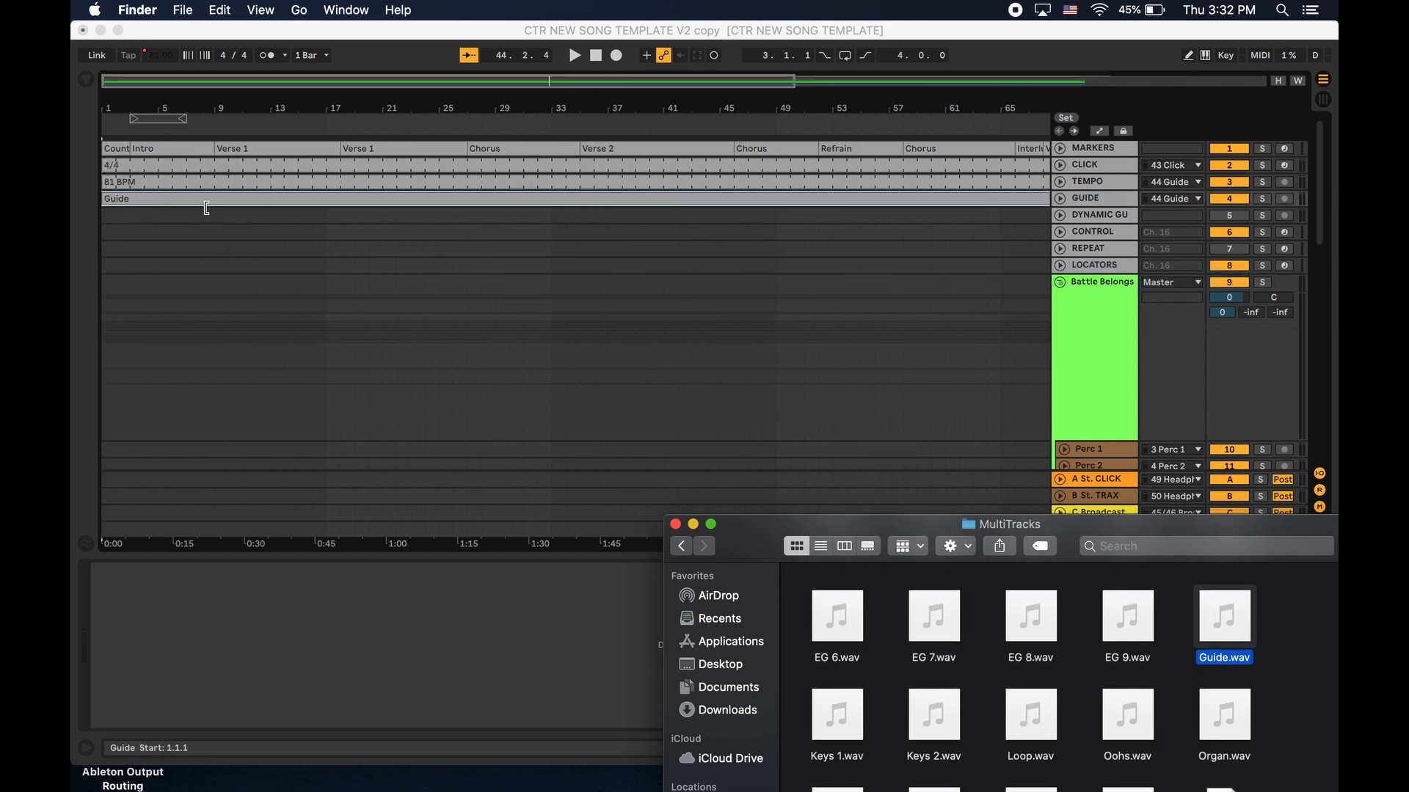
Place the Guide.wav file on the GUIDE track at the start of the arrangement.
left_click(368, 198)
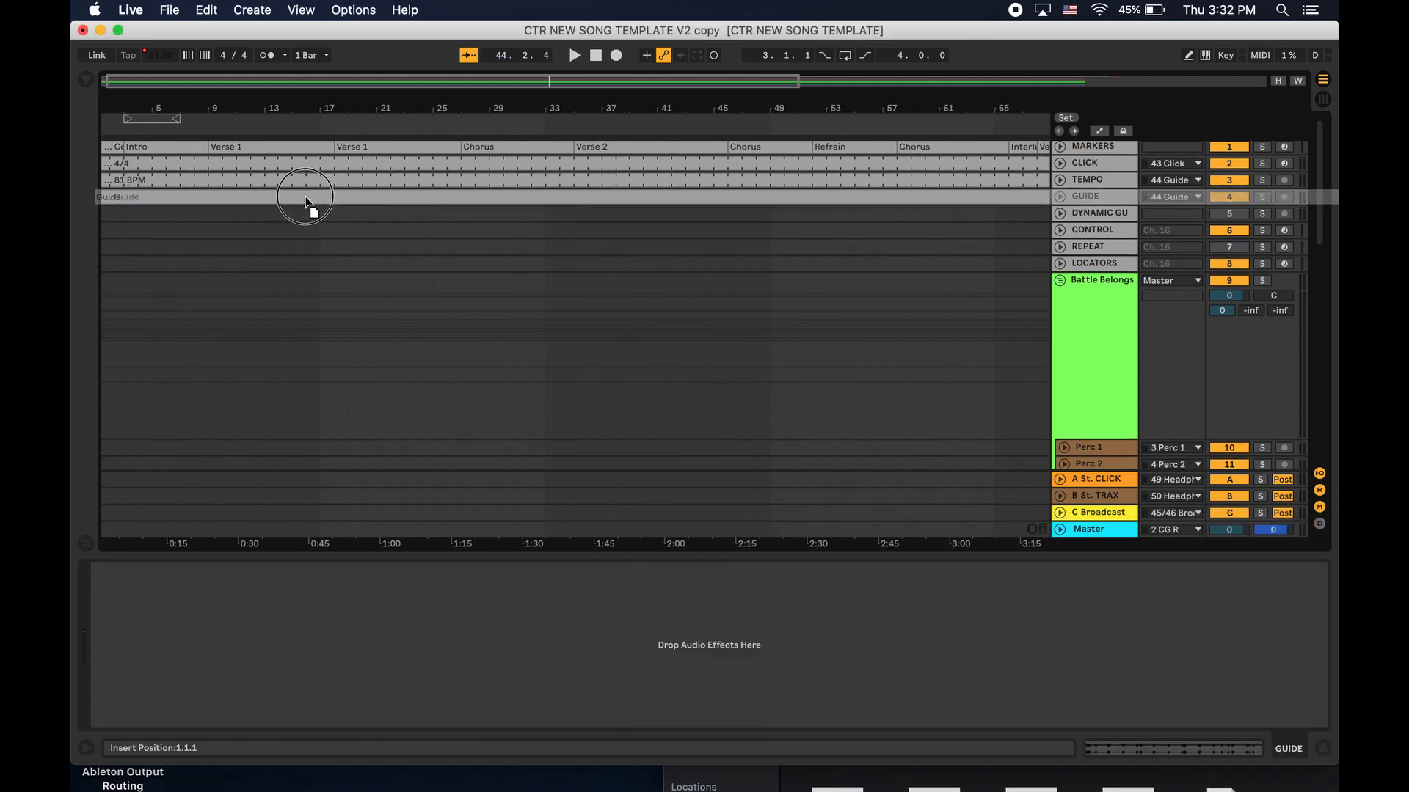
scroll(319, 218, "left", 1)
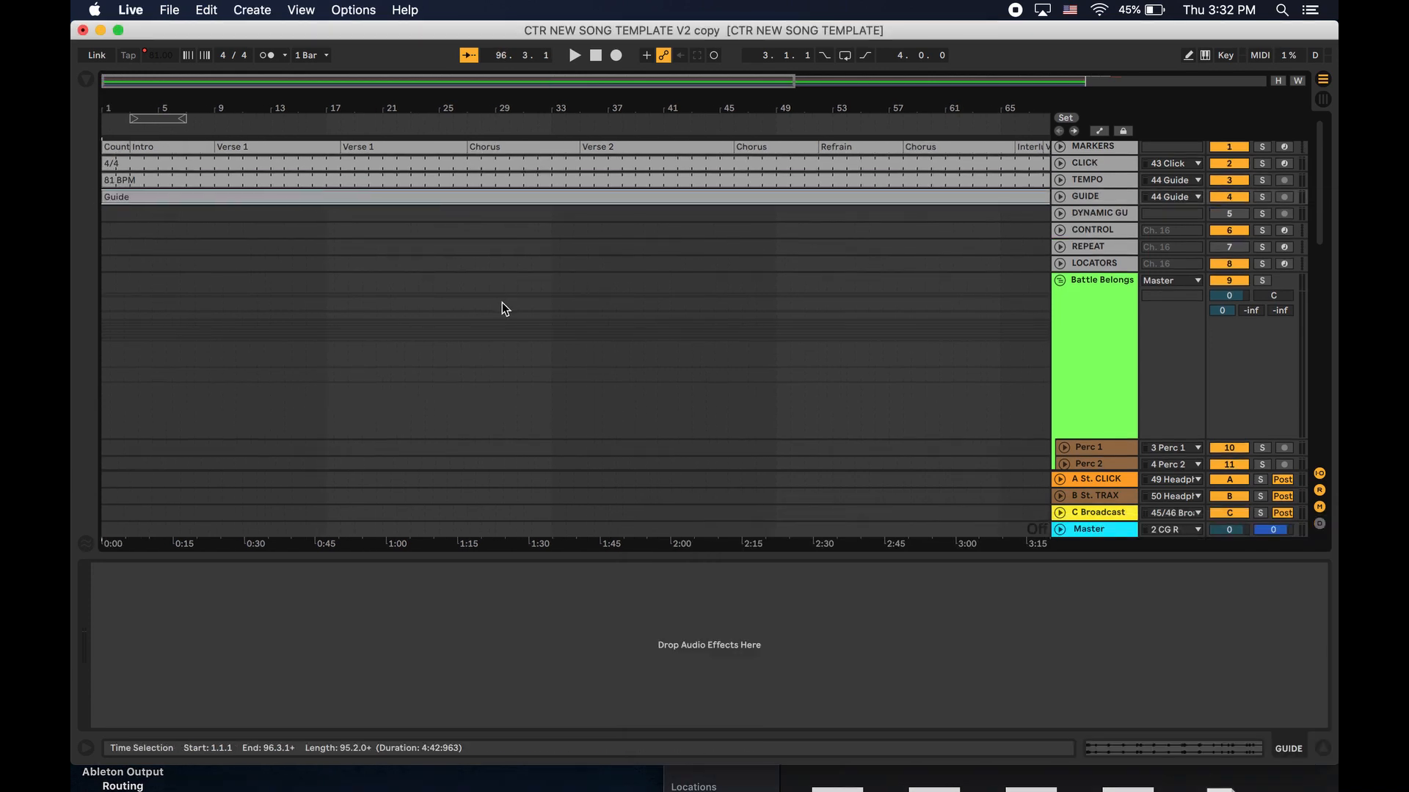
scroll(650, 307, "down", 5)
scroll(650, 307, "down", 2)
scroll(657, 306, "up", 10)
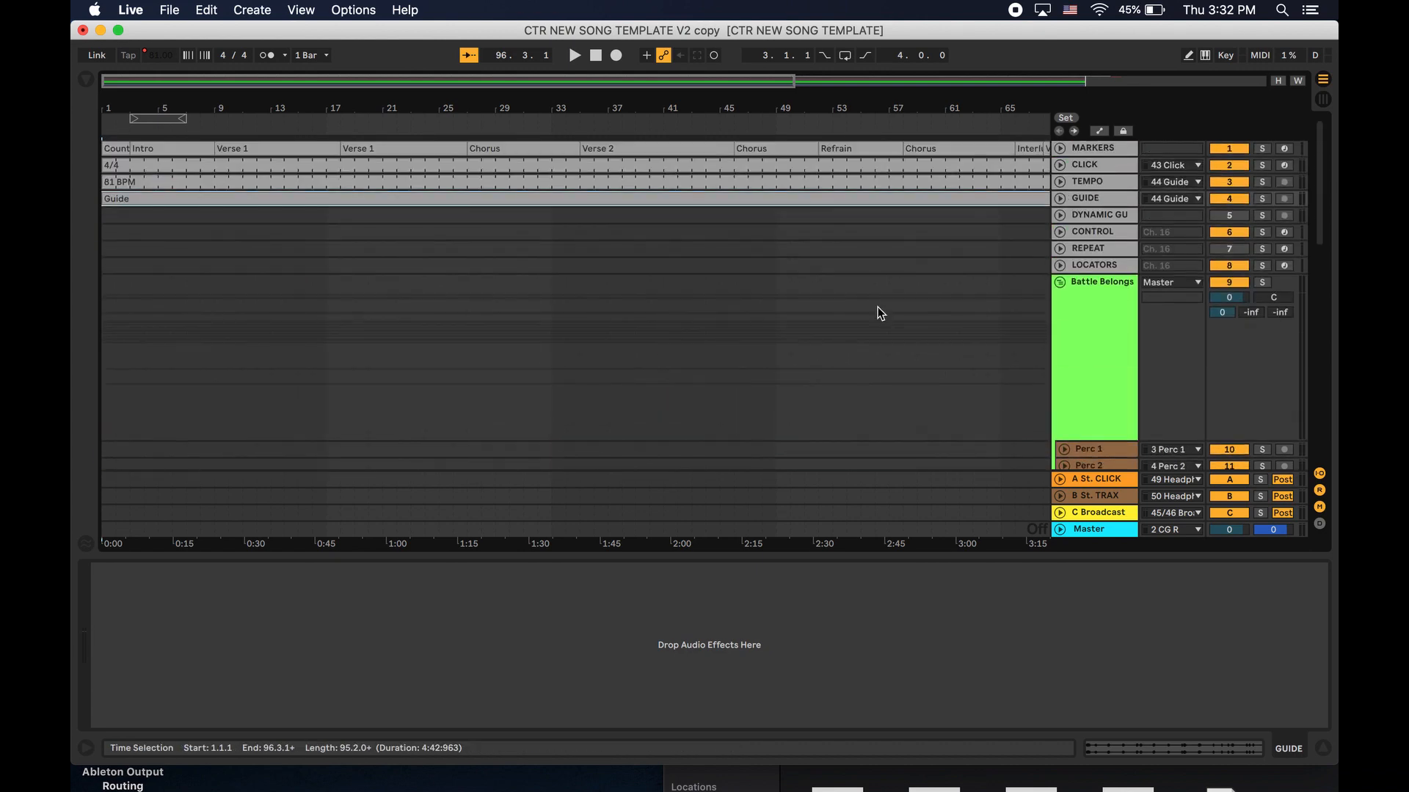
left_click(1059, 198)
Import Keys 1.wav and Keys 2.wav from the MultiTracks folder onto the Keys 1 and Keys 2 tracks at bar 1.
scroll(587, 249, "down", 3)
scroll(523, 238, "down", 5)
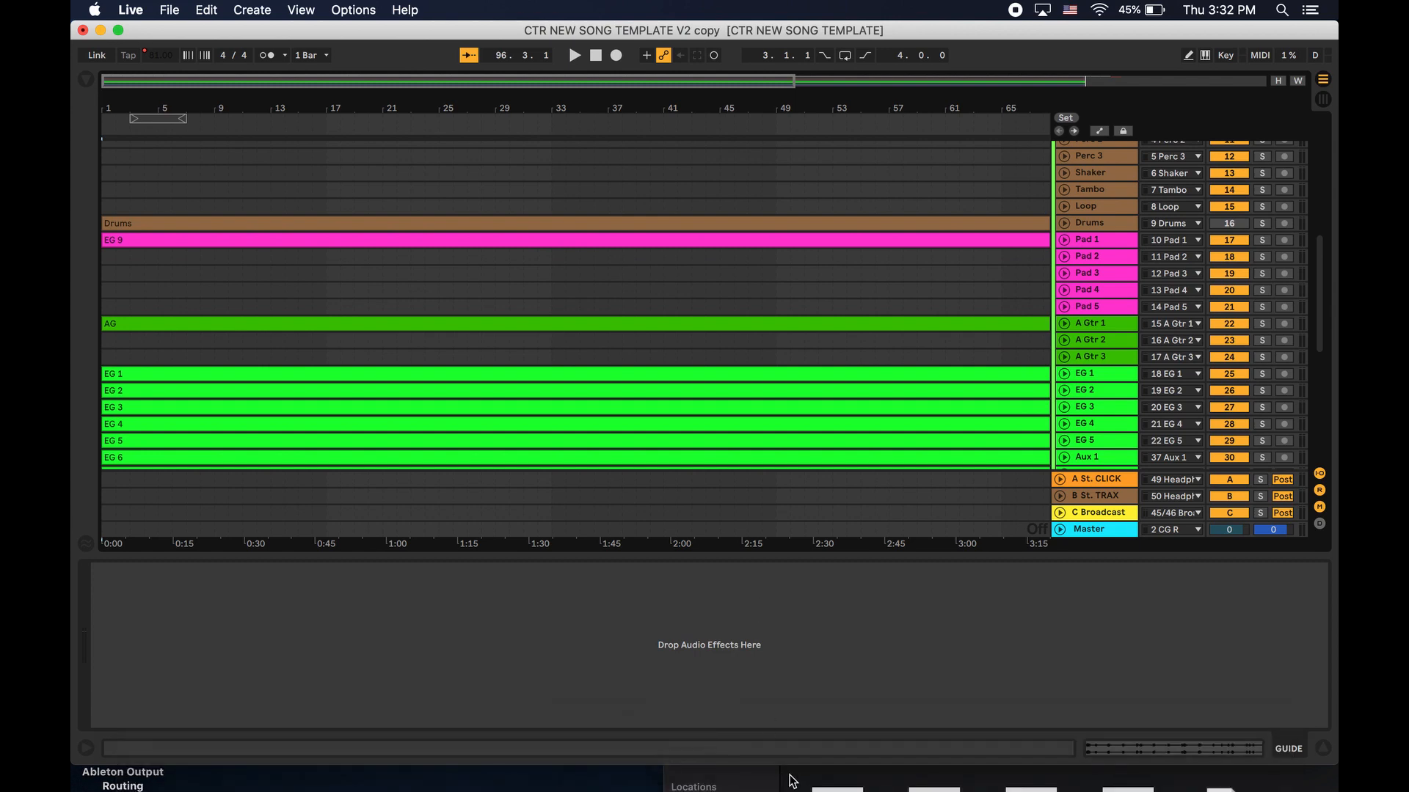
left_click(787, 782)
scroll(812, 749, "down", 1)
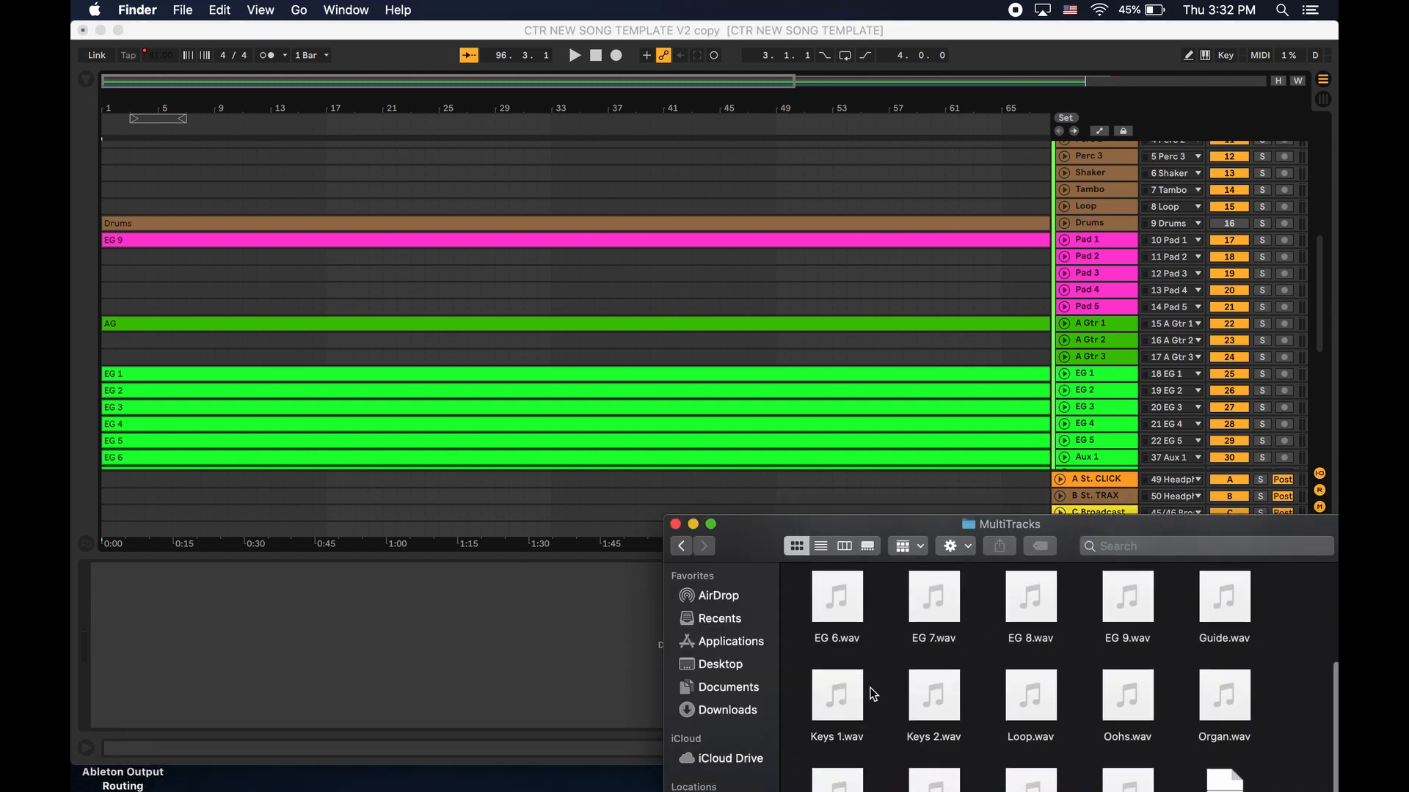
scroll(873, 693, "down", 1)
left_click(840, 657)
left_click(933, 661, "super")
scroll(786, 457, "down", 3)
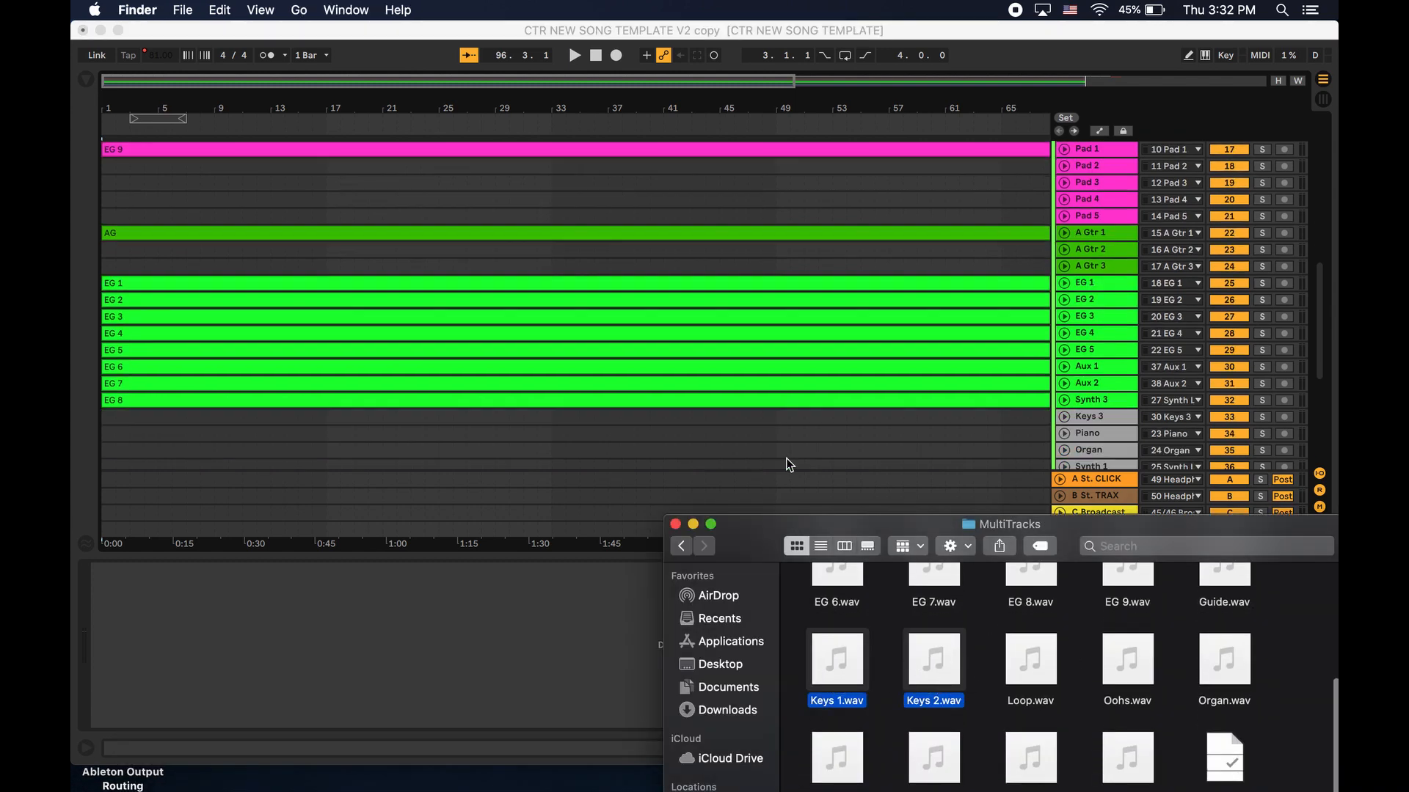
scroll(786, 458, "down", 3)
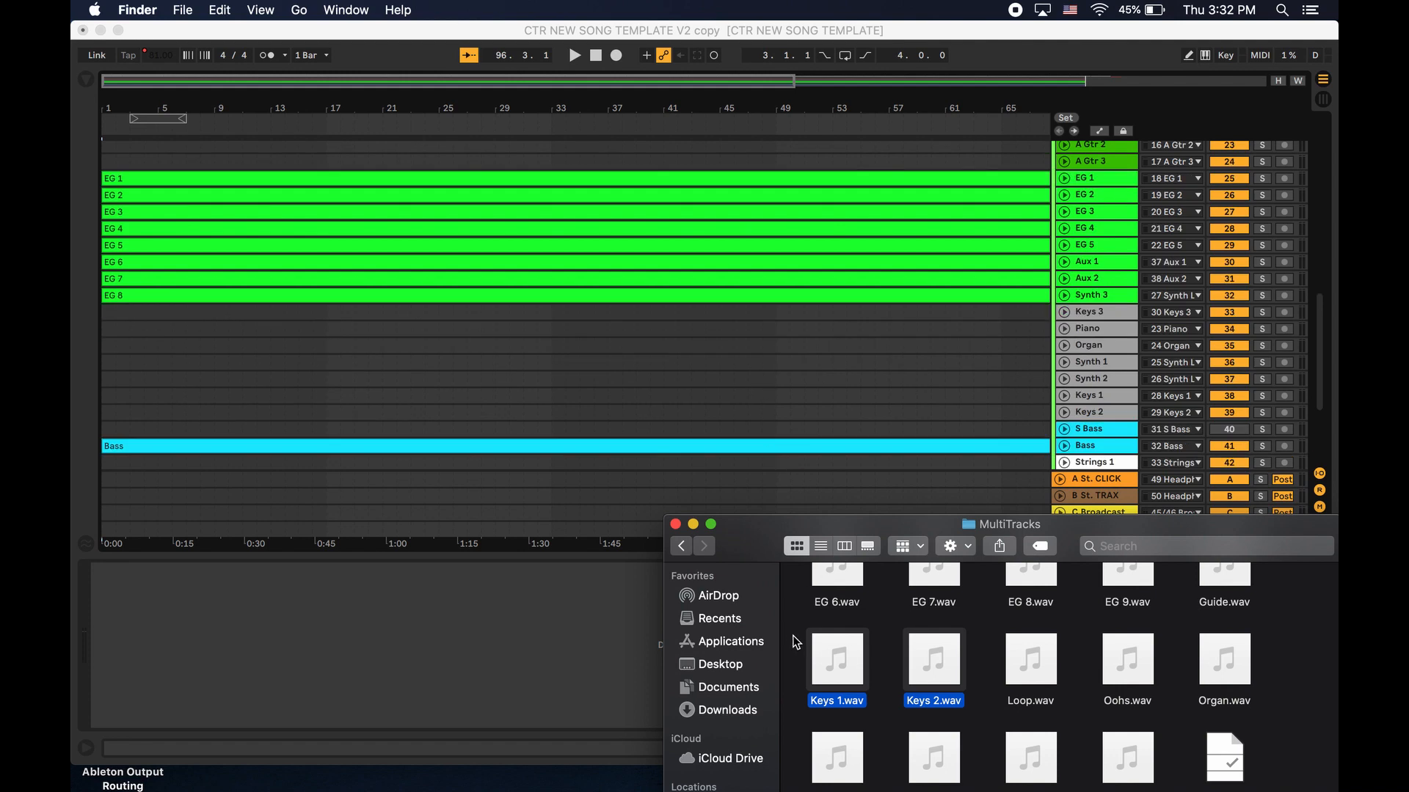
left_click_drag(851, 683, 107, 389)
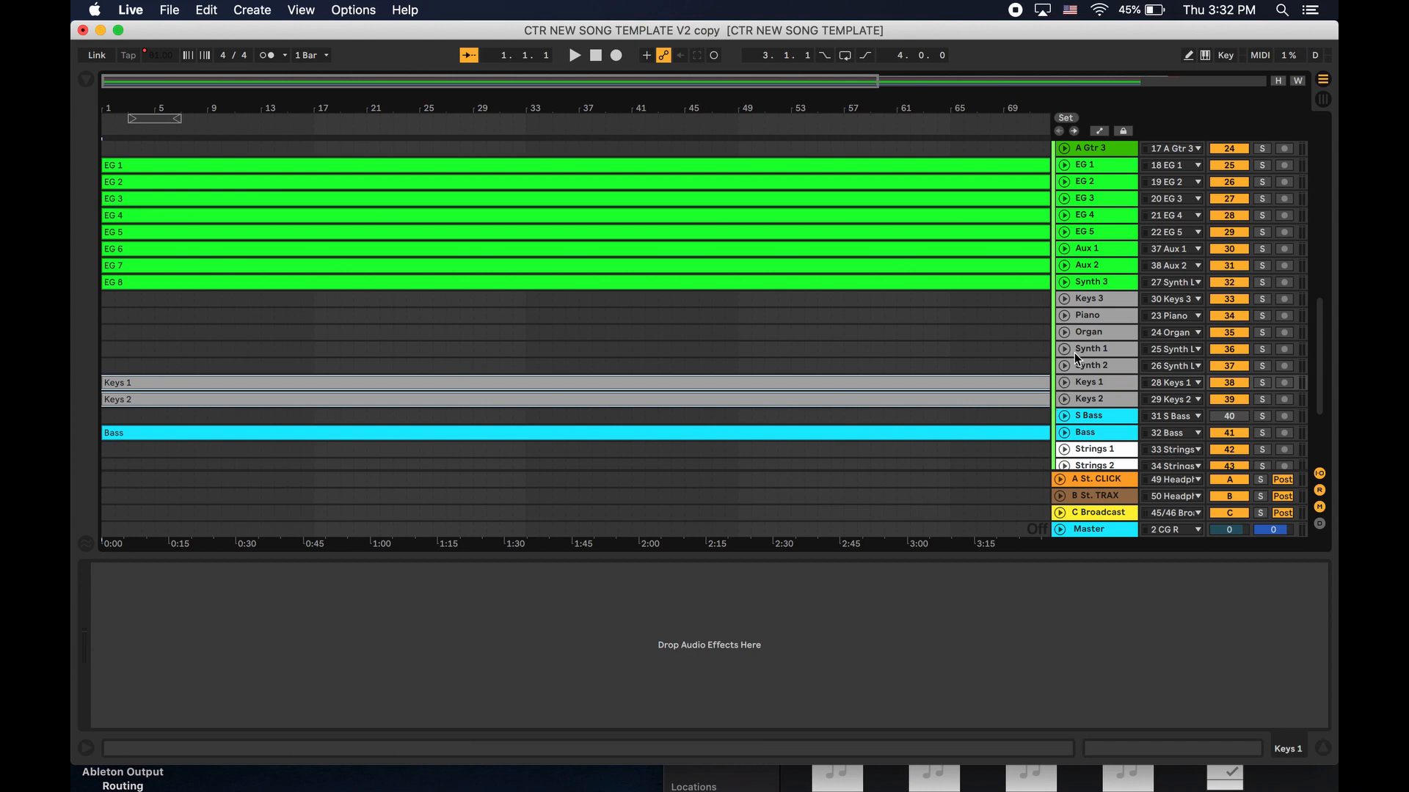
Expand the Keys 1 track and play it soloed from about bar 19.
left_click(1061, 386)
left_click(398, 347)
left_click(351, 385)
left_click(342, 408)
key("space")
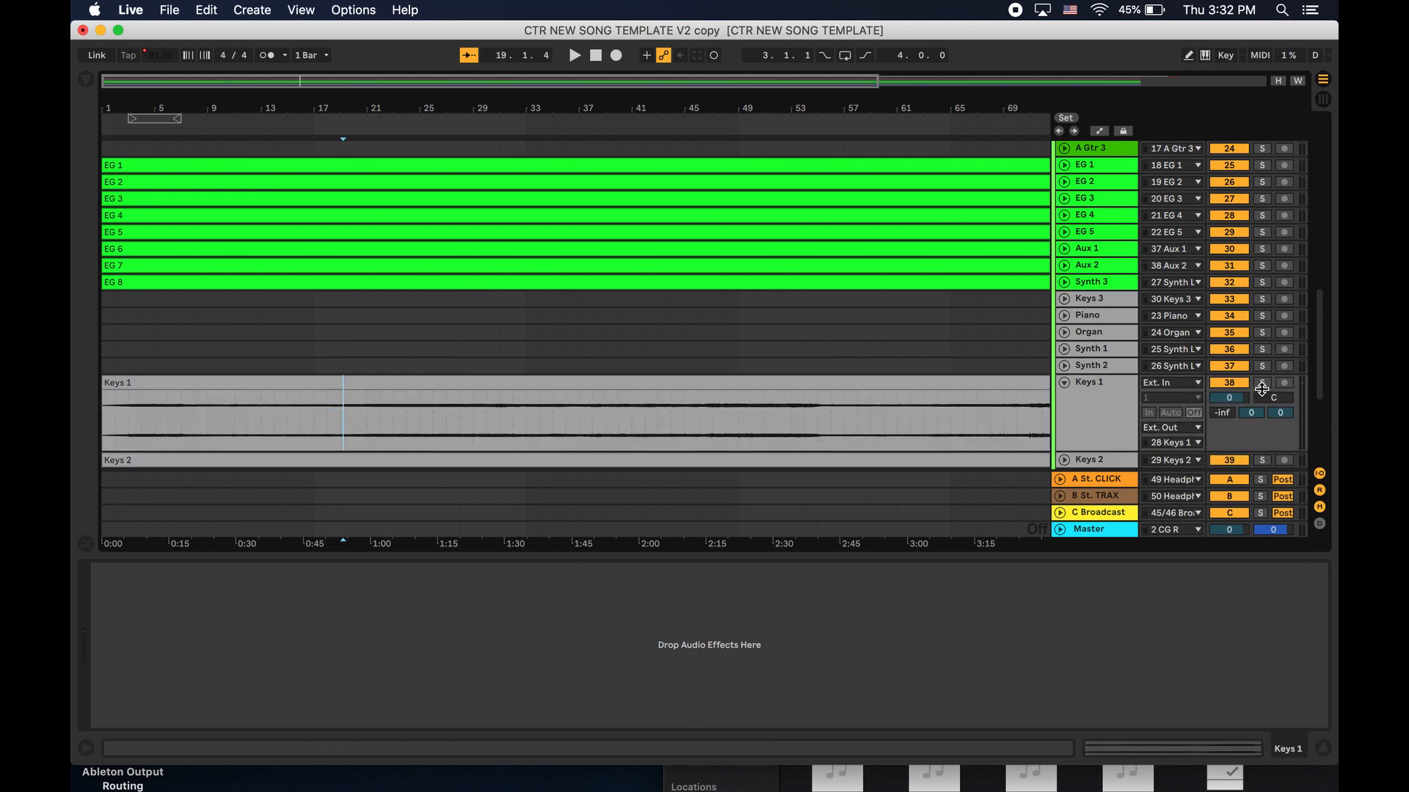
left_click(1261, 383)
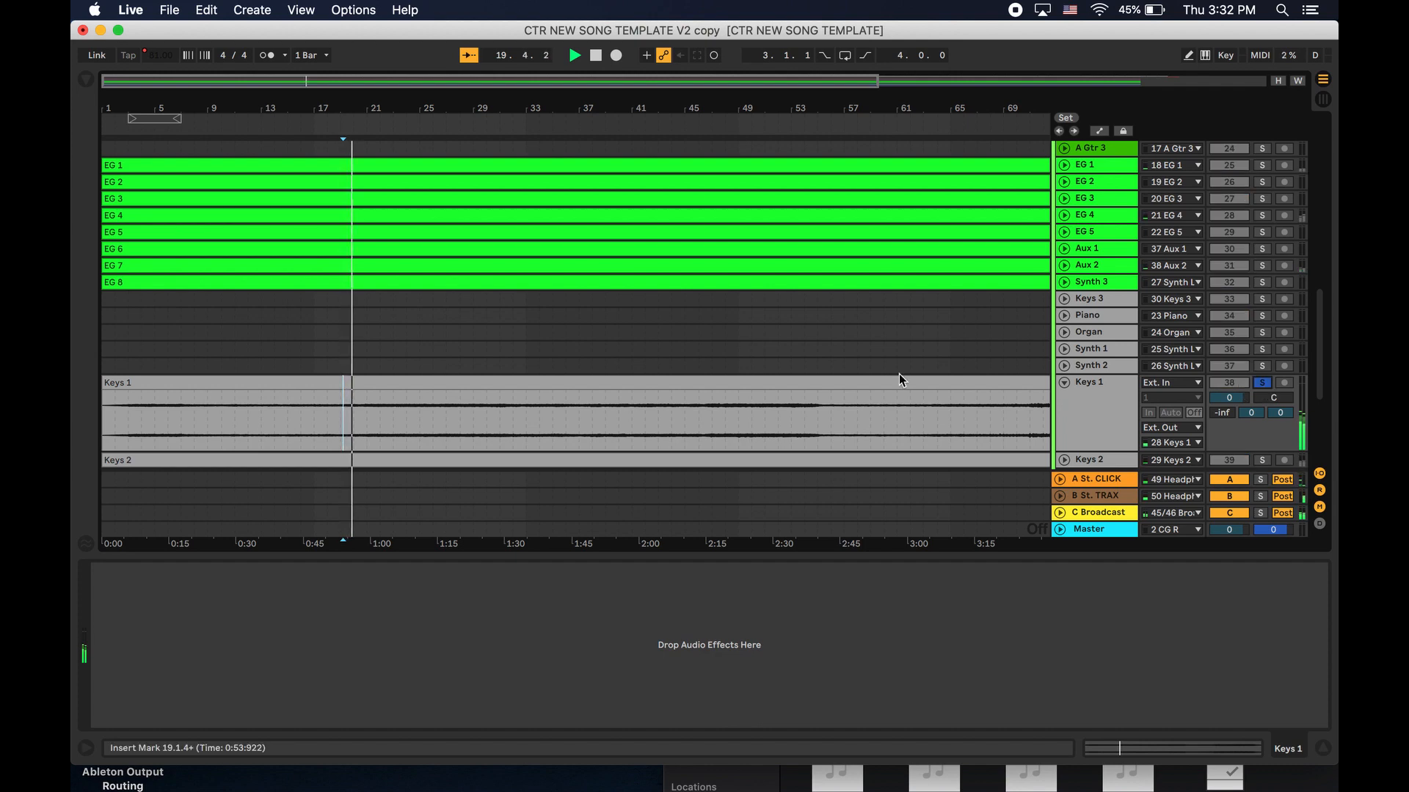
scroll(727, 352, "down", 3)
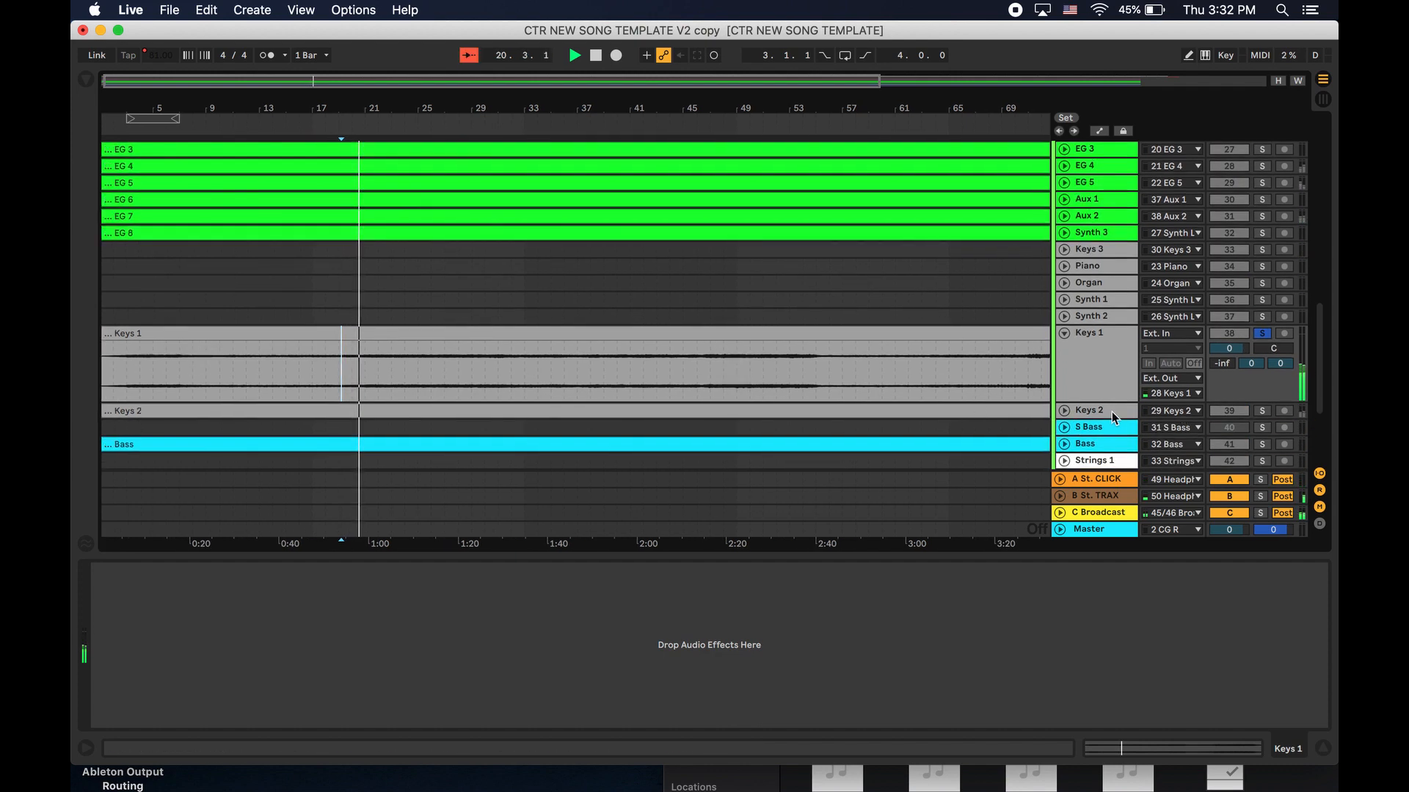
Expand the Keys 2 track and audition the soloed Keys 1 part from about bars 43 and 80, ending with playback stopped.
left_click(1063, 411)
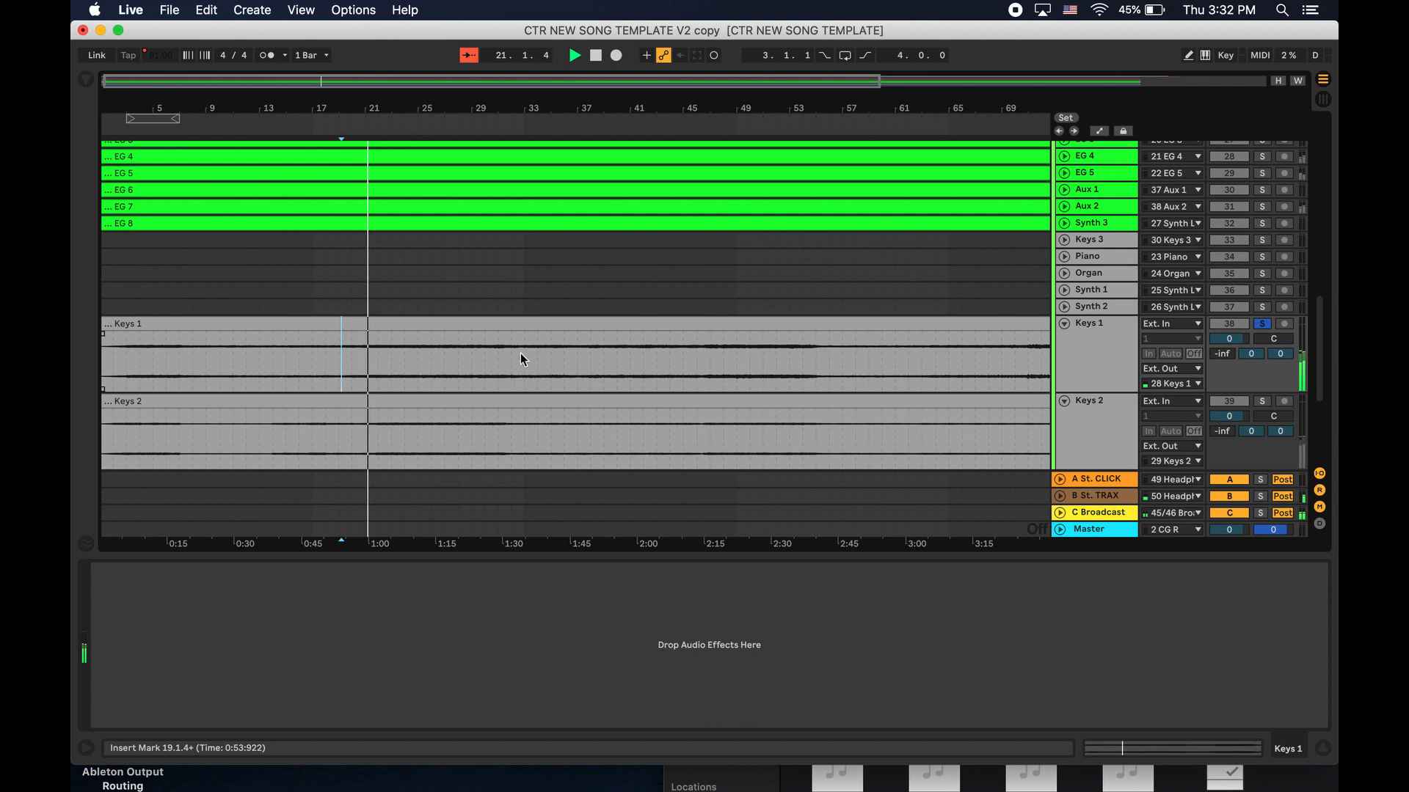
scroll(508, 355, "down", 2)
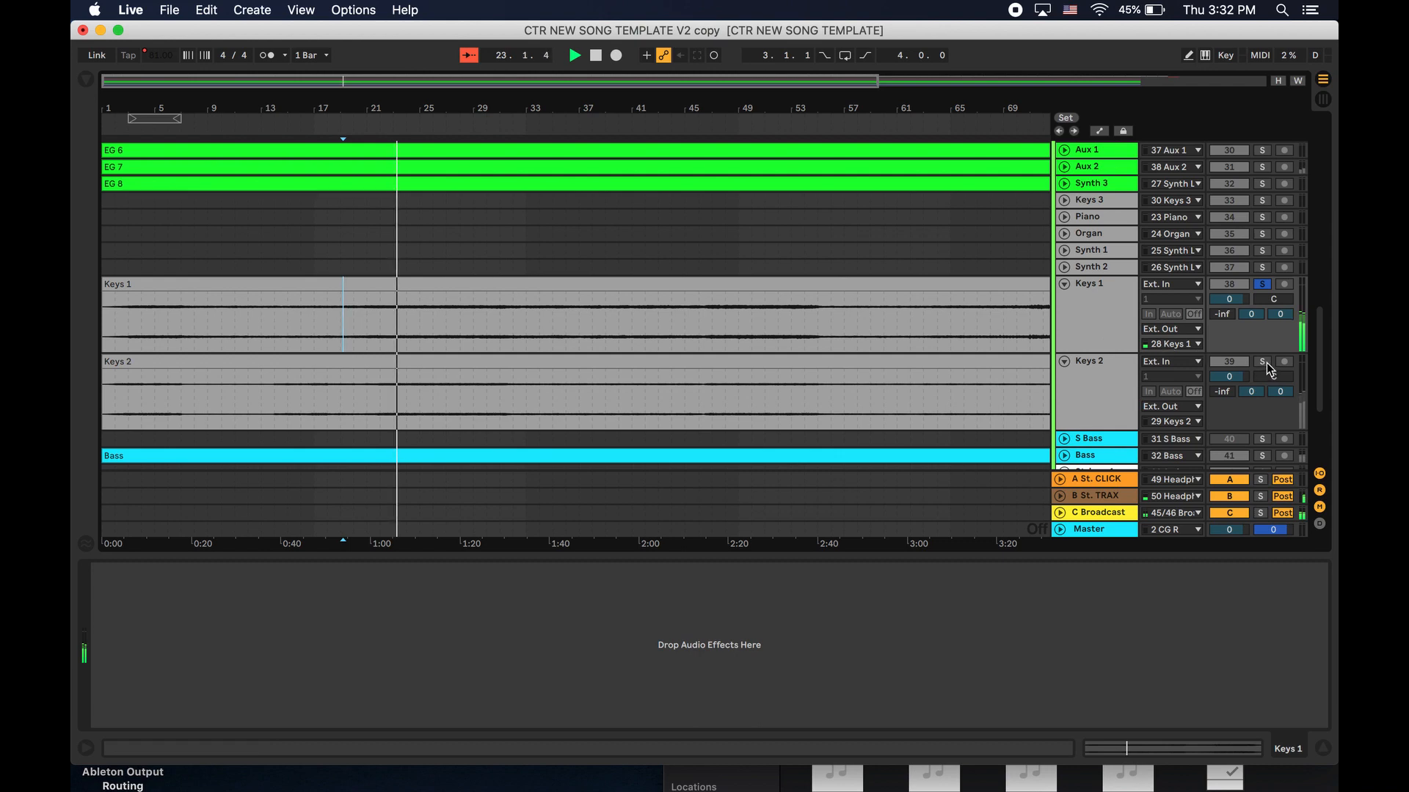
left_click(670, 267)
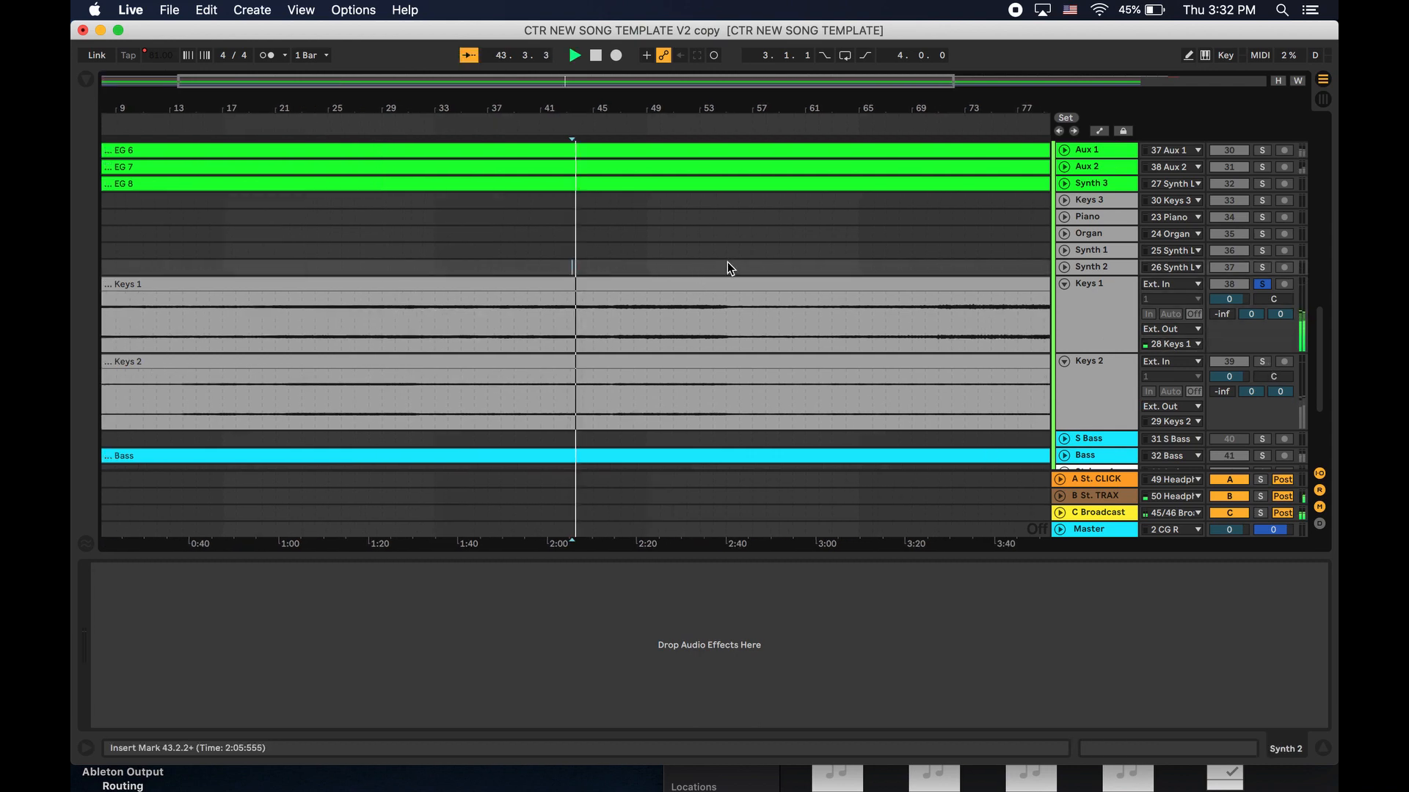
left_click(877, 269)
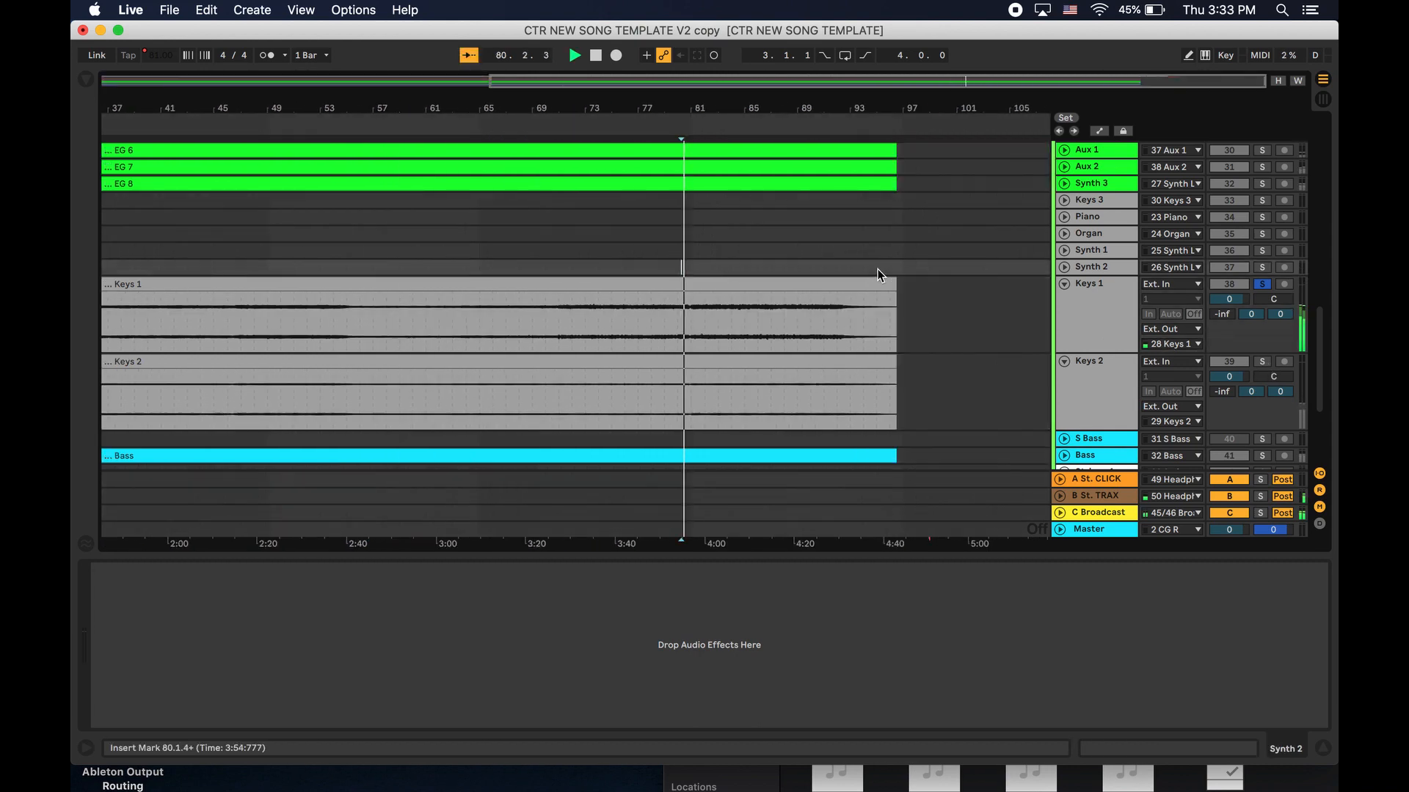
scroll(877, 268, "left", 10)
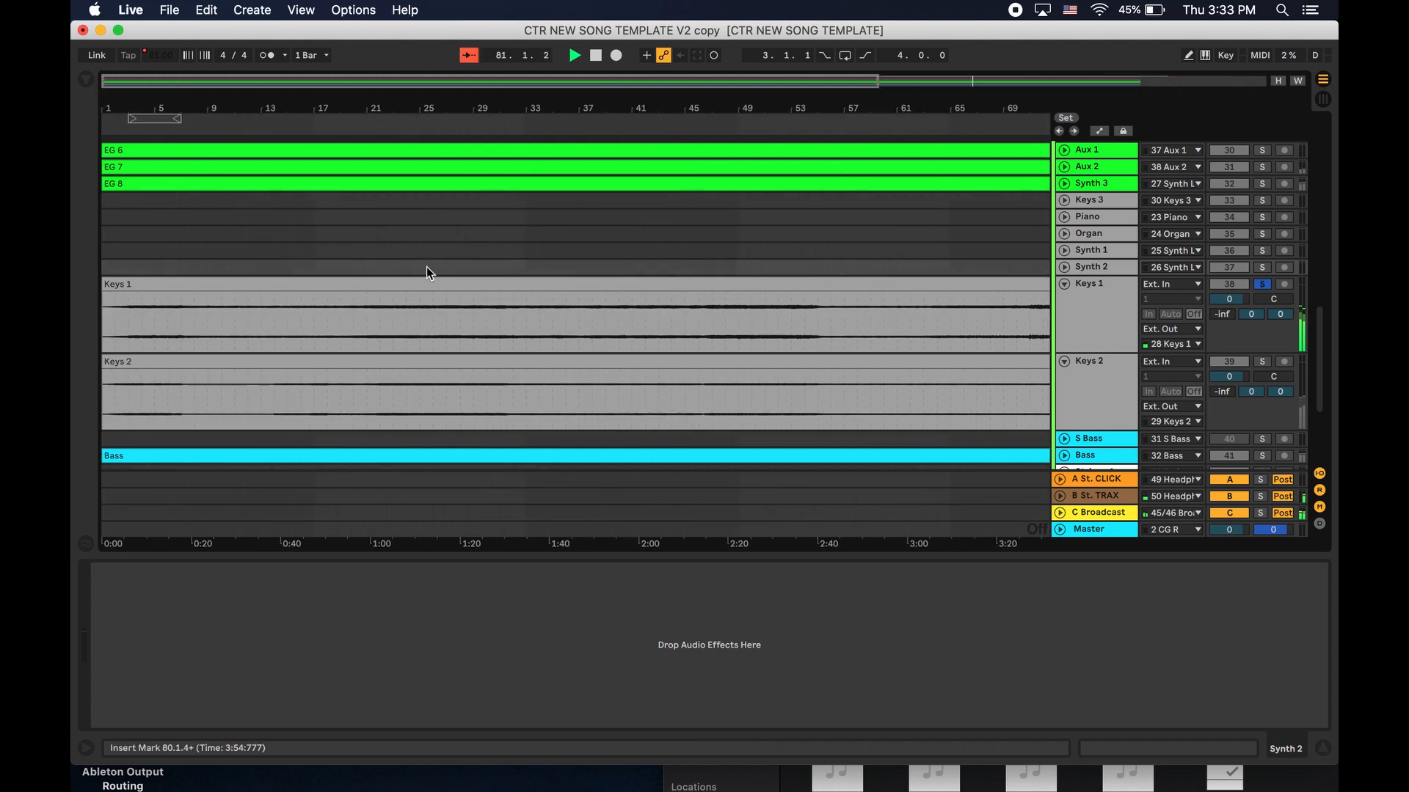
key("space")
Solo the Keys 2 track and audition it from about bar 22 and bar 81, ending with playback stopped.
left_click(468, 250)
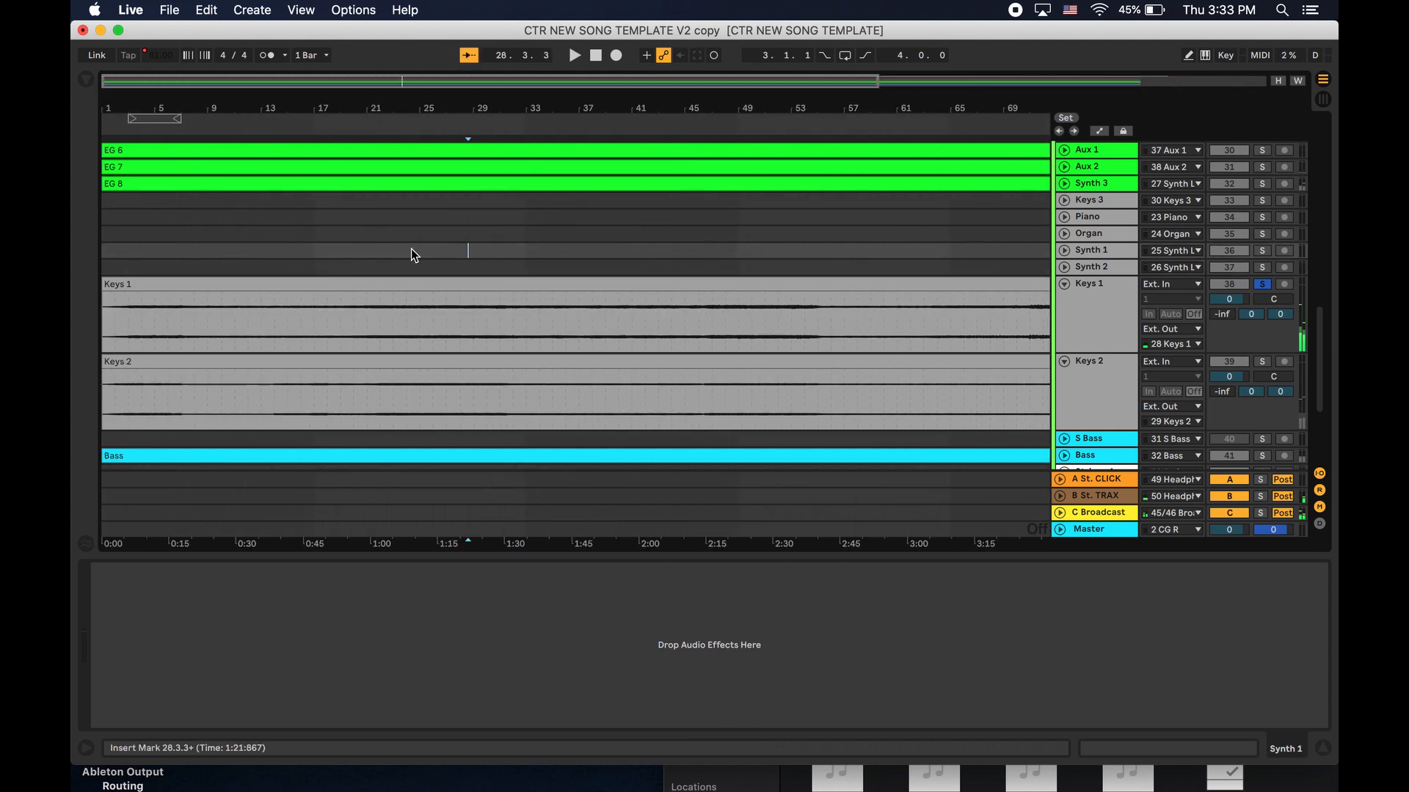
left_click(390, 251)
key("space")
left_click(1262, 363)
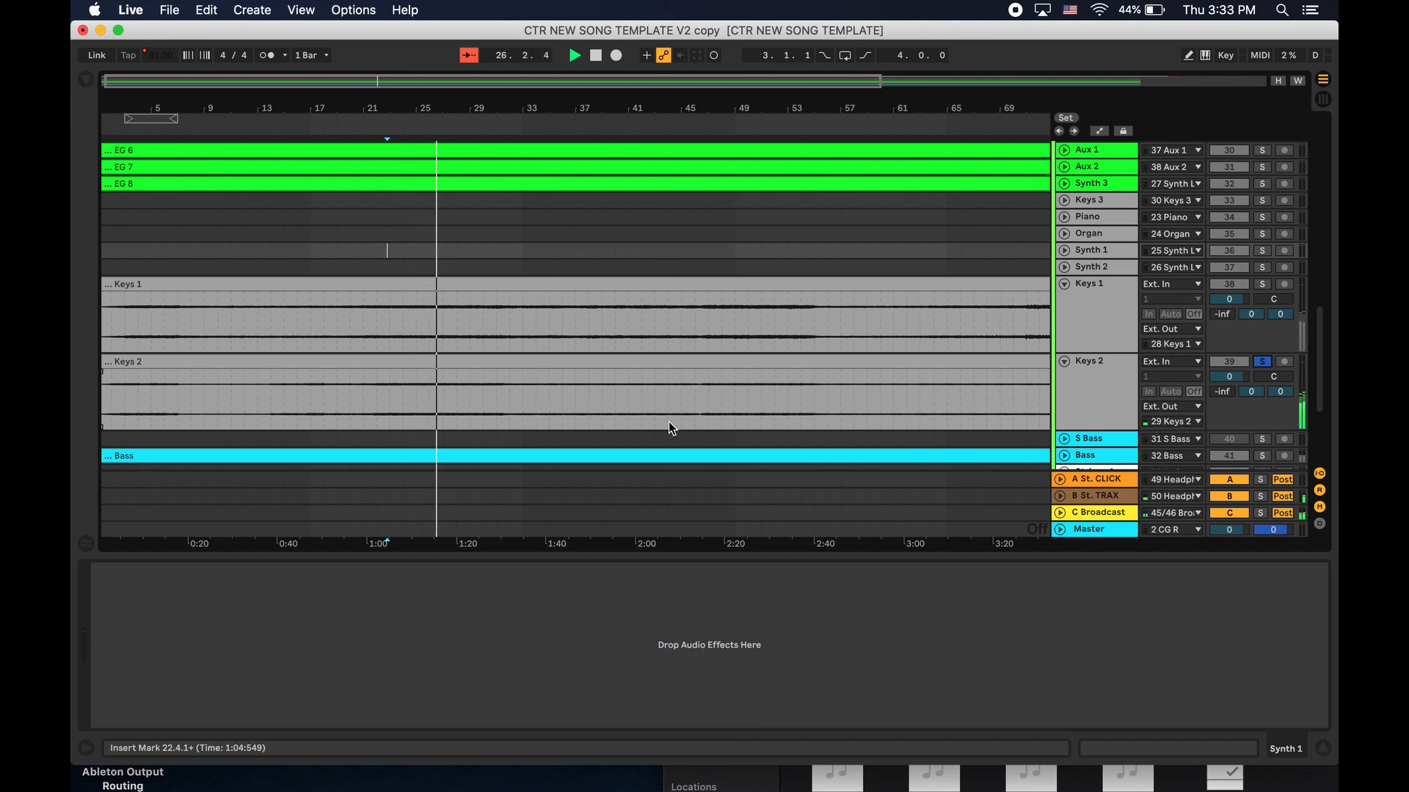
left_click(749, 400)
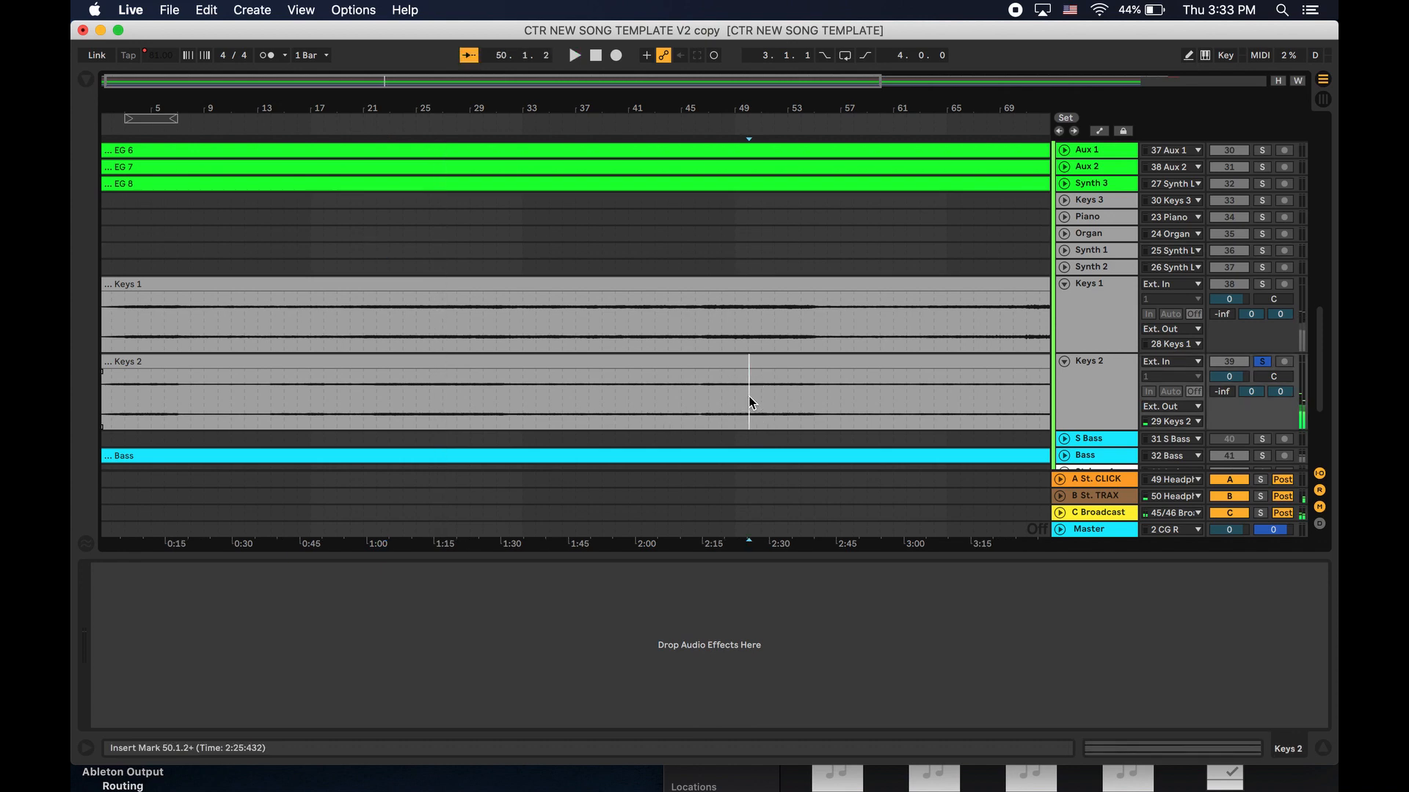
left_click(765, 396)
key("space")
key("space")
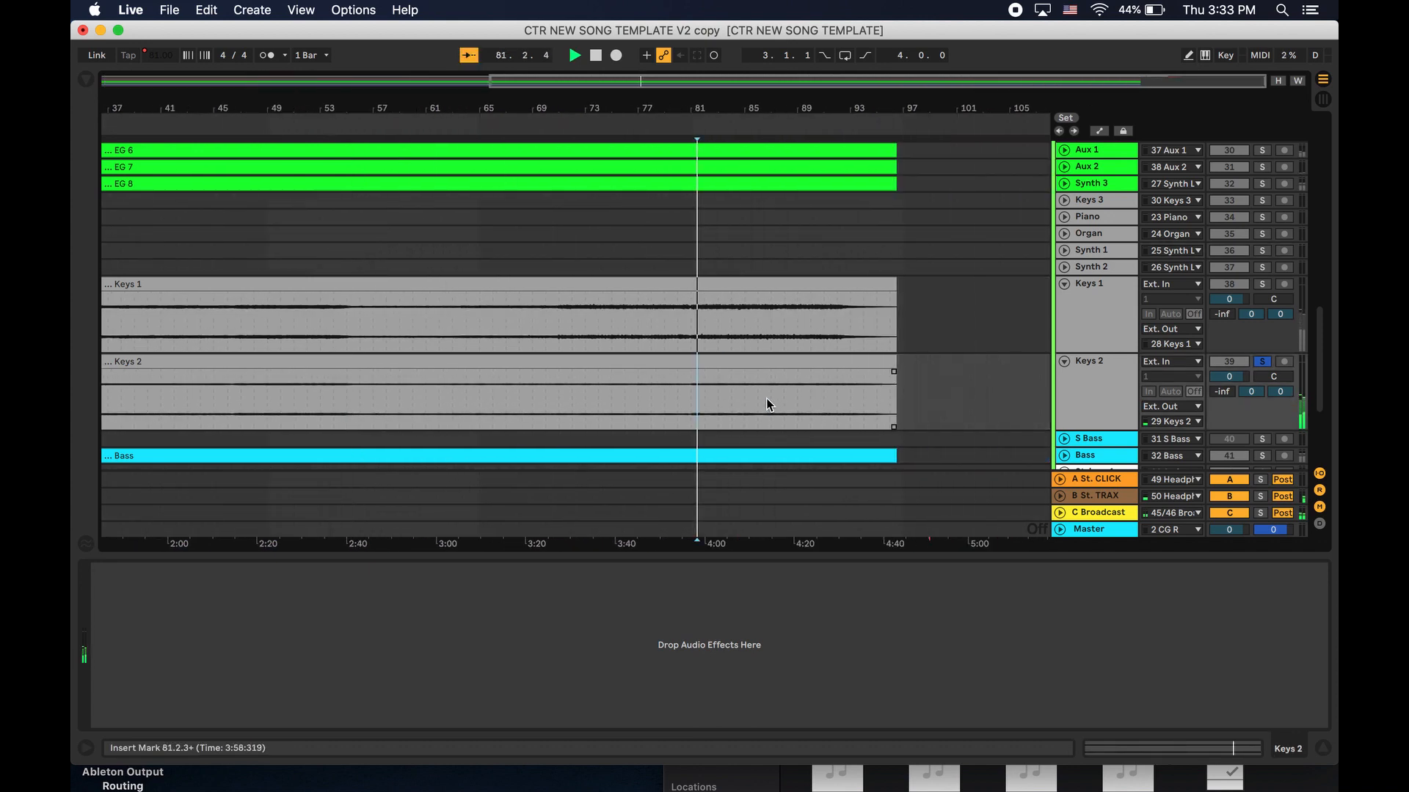
key("space")
Collapse the Keys 1 and Keys 2 tracks and move the Keys 2 clip to the Pad 1 track at bar 1.
scroll(767, 395, "left", 10)
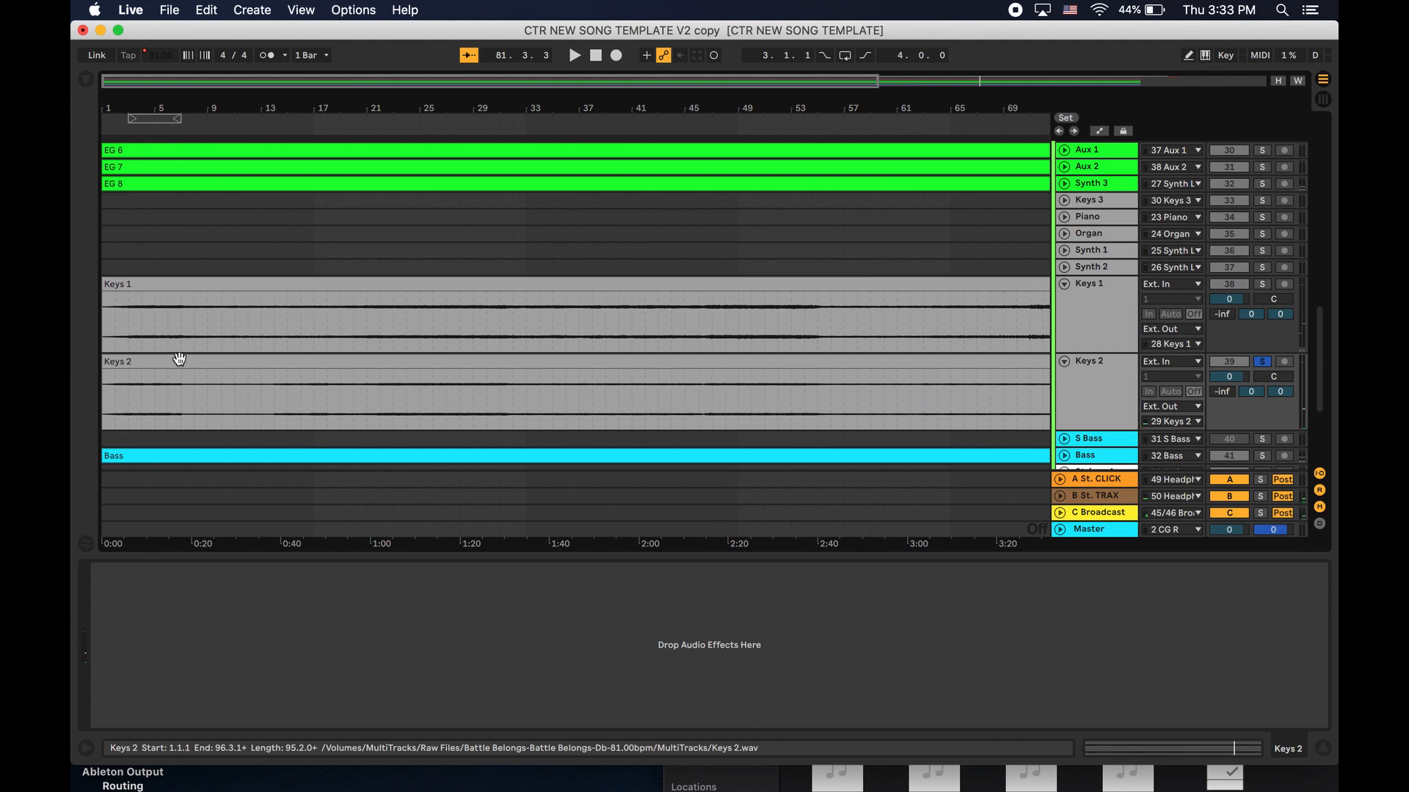
left_click(165, 363)
left_click(1065, 362)
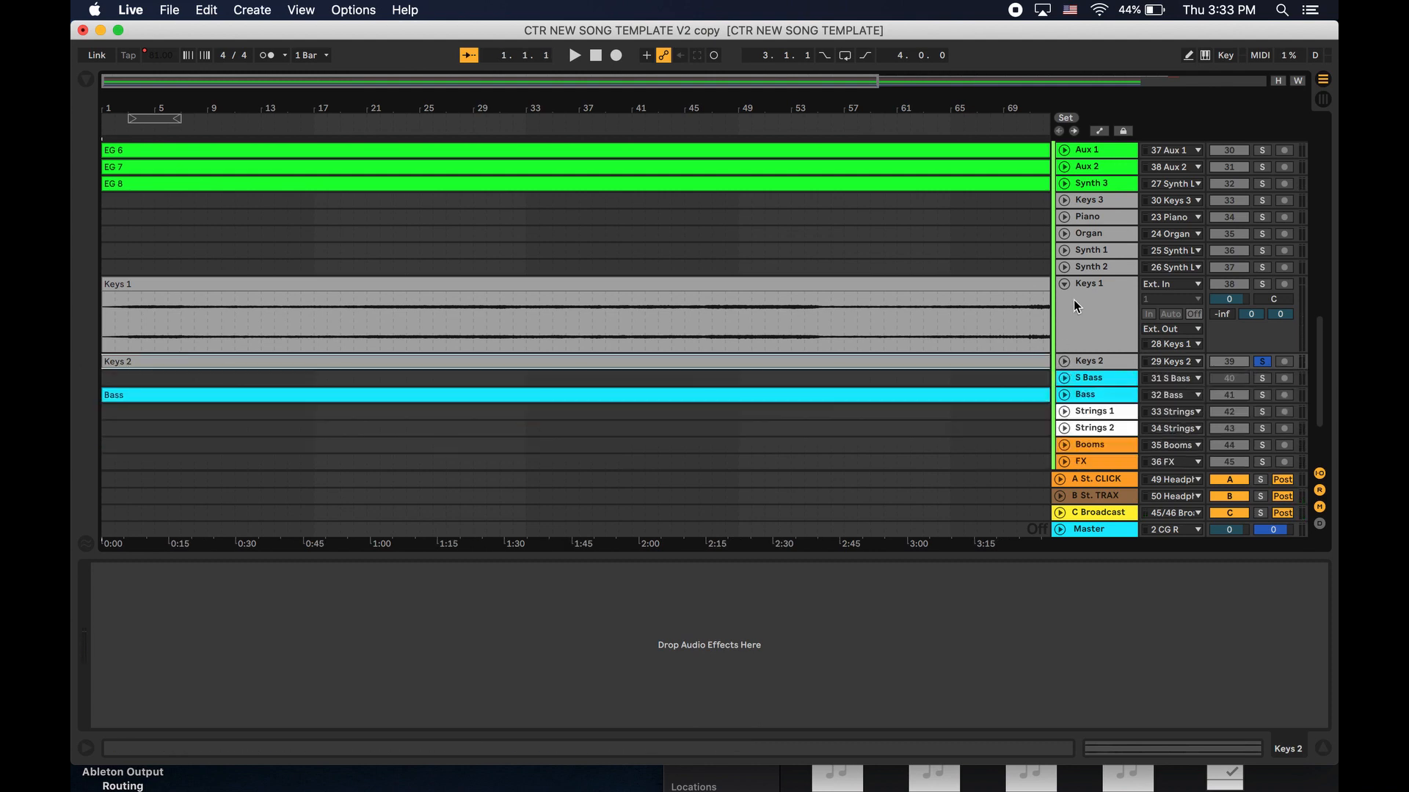
left_click(1063, 285)
left_click_drag(125, 252, 156, 226)
Recolor the Keys 2 clip on the Pad 1 track pink to match the Pad tracks.
right_click(157, 226)
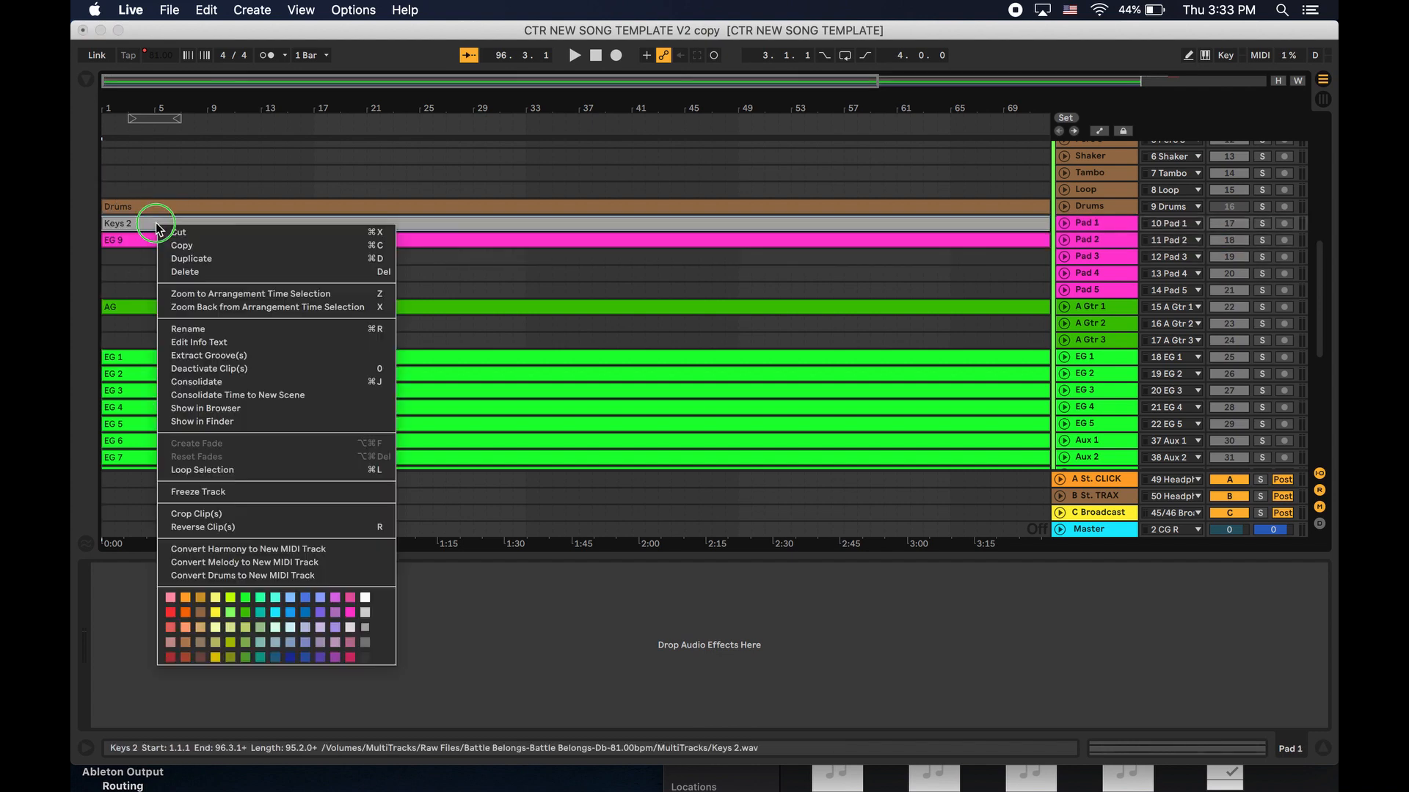
left_click(351, 611)
left_click(298, 277)
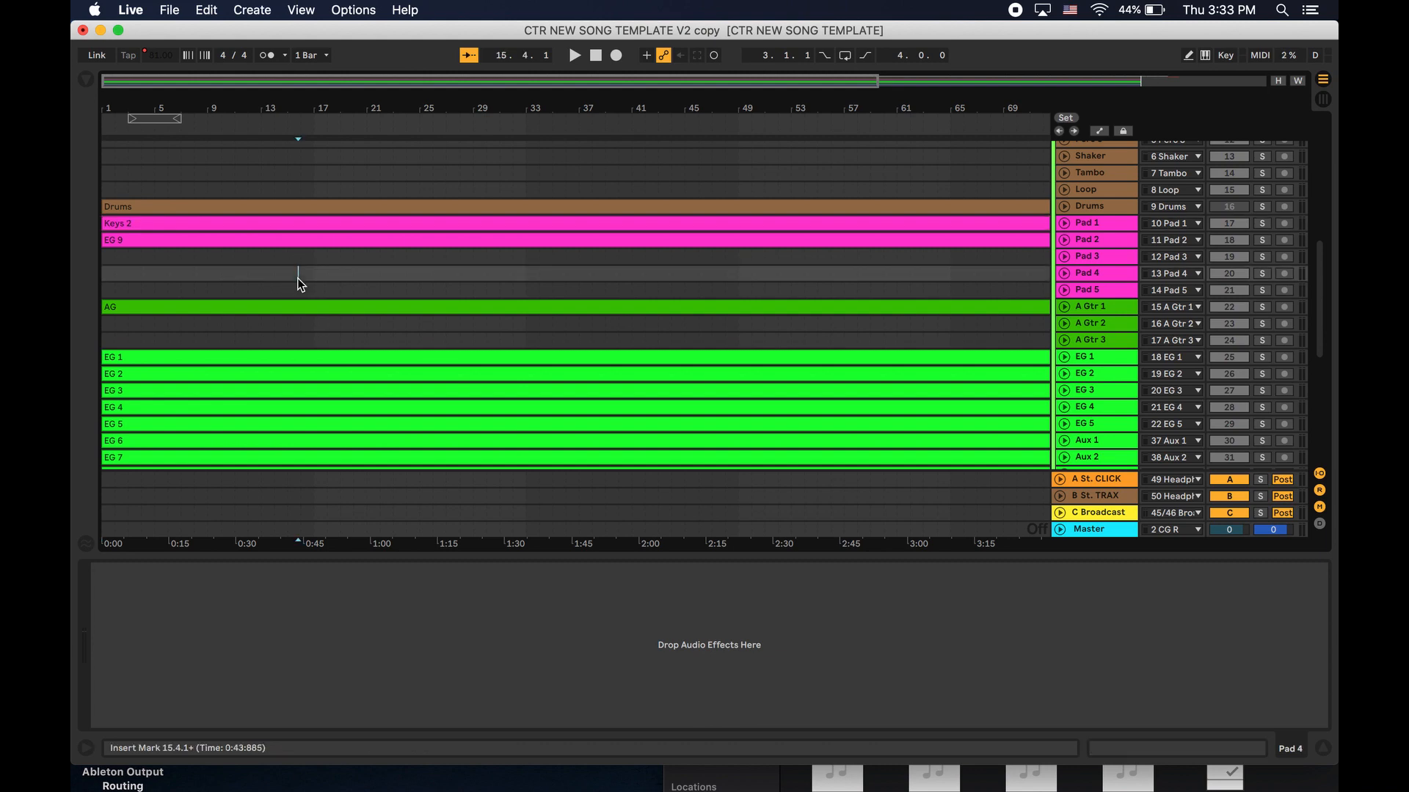
Turn off solo on the Keys 2 track.
scroll(629, 250, "down", 10)
scroll(629, 248, "up", 4)
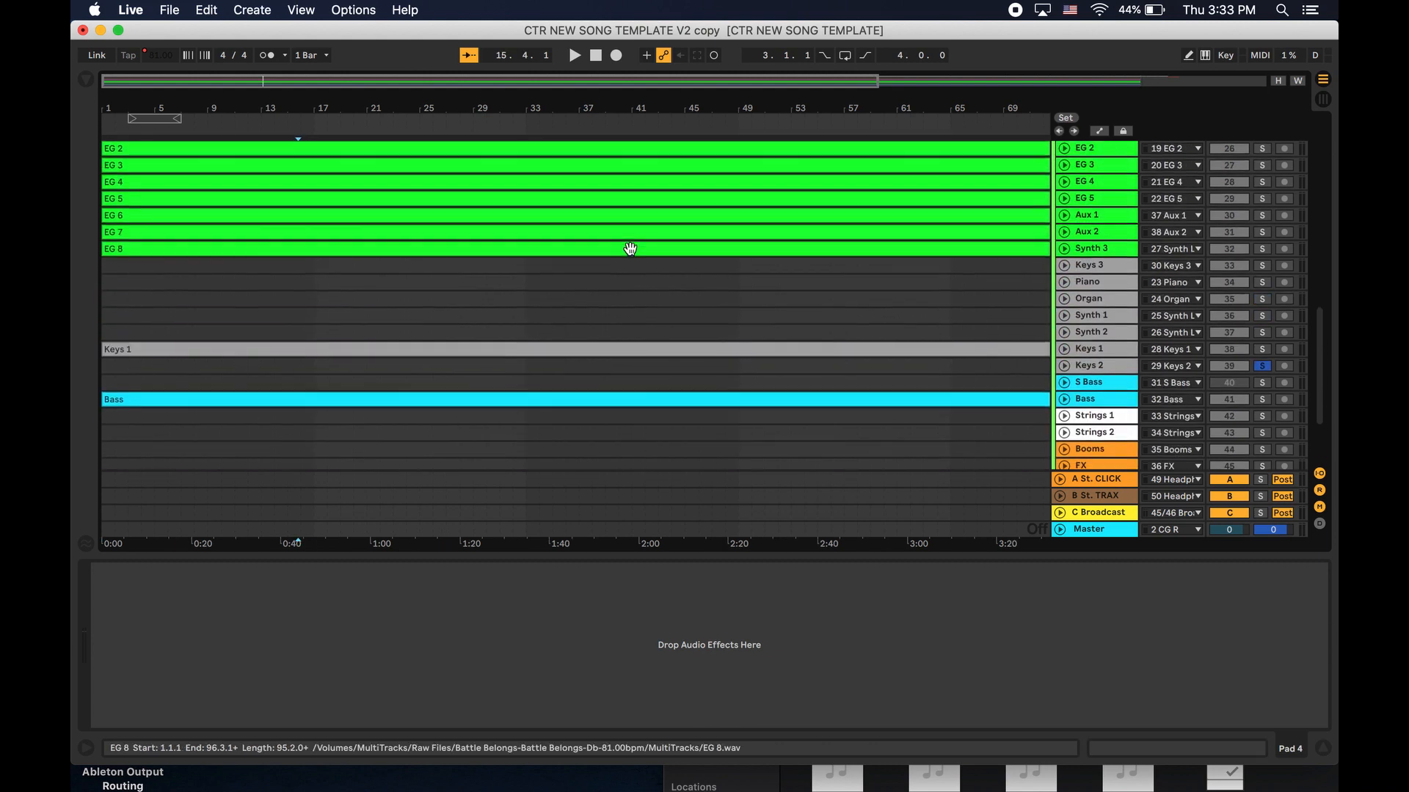
left_click(1264, 369)
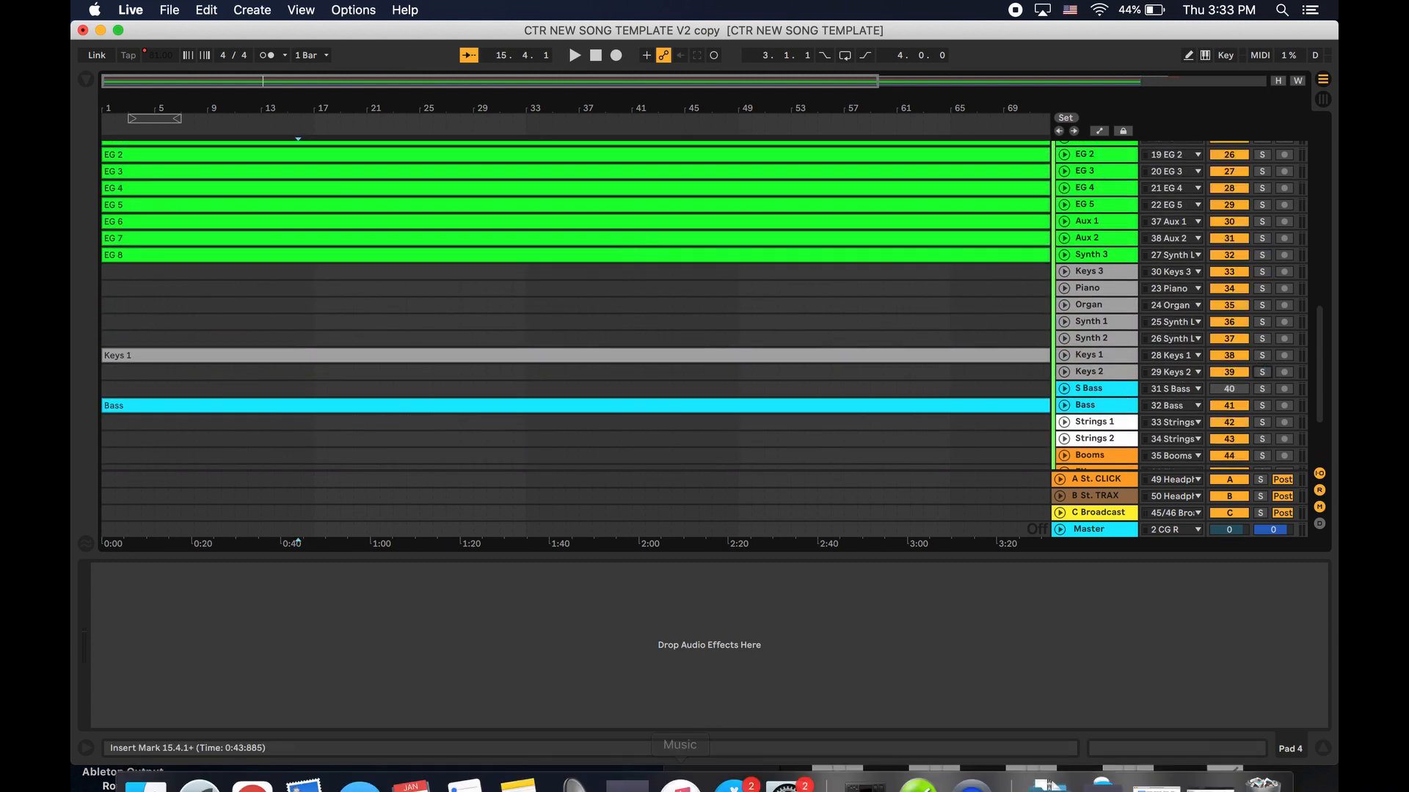
Import Loop.wav from the MultiTracks folder onto the Loop track at bar 1.
left_click(807, 778)
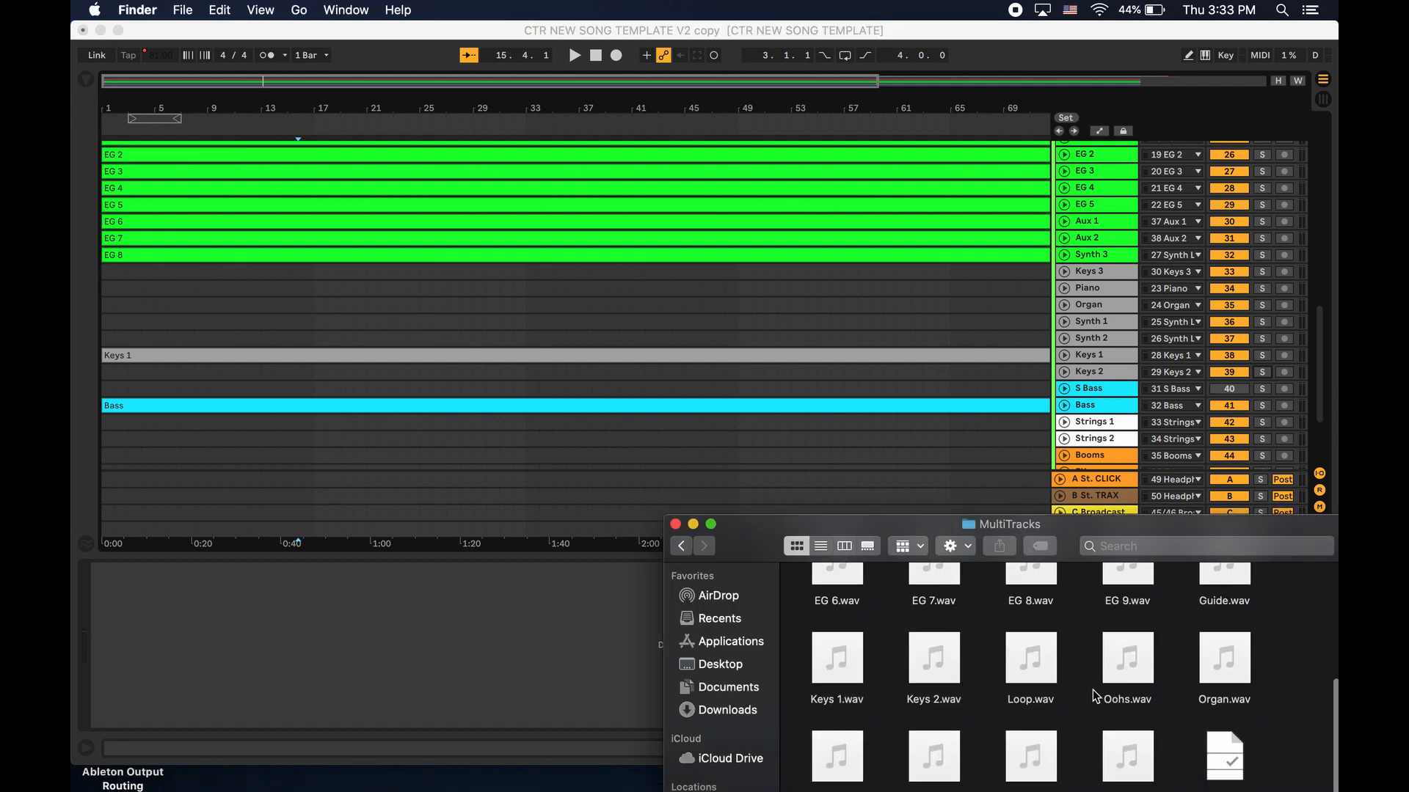
scroll(988, 614, "down", 2)
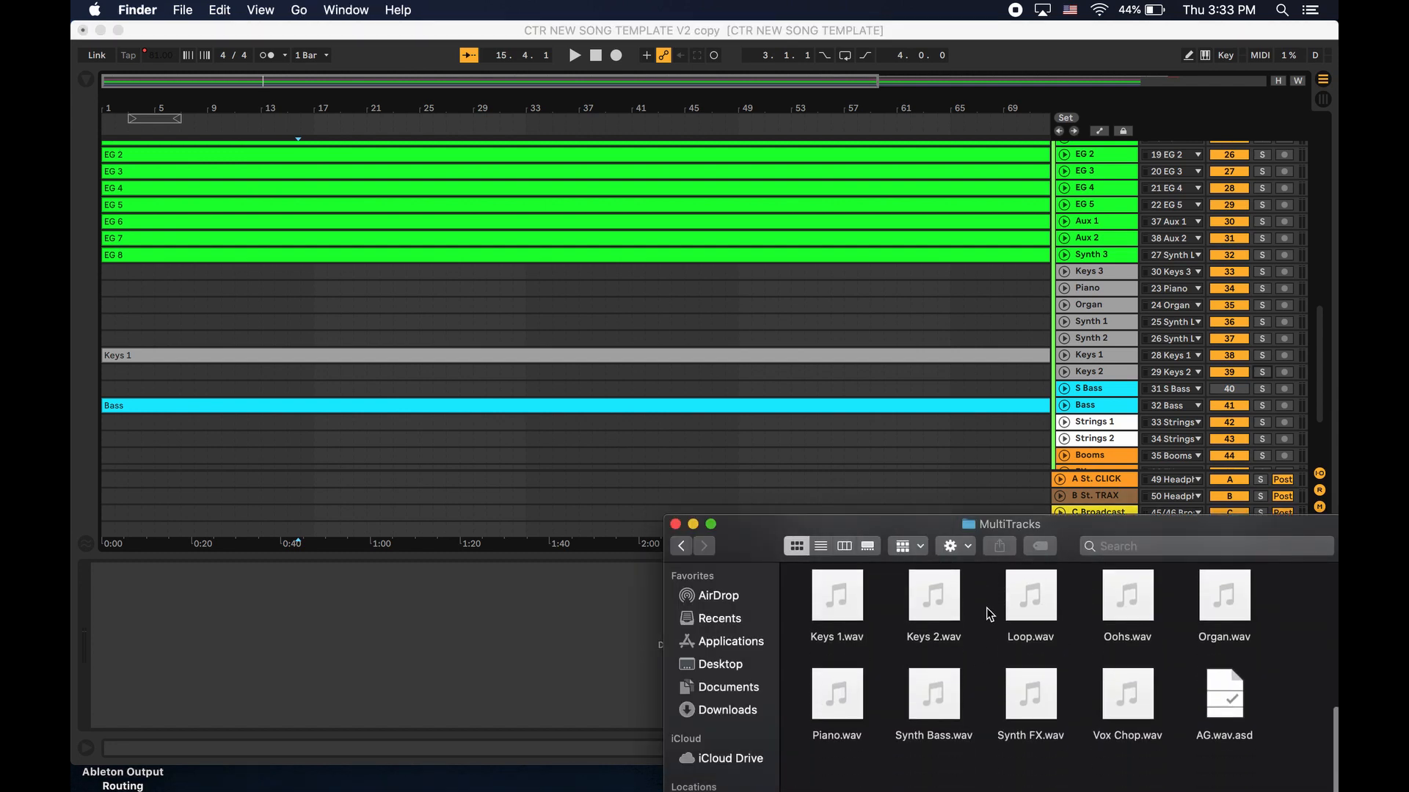
scroll(990, 615, "up", 2)
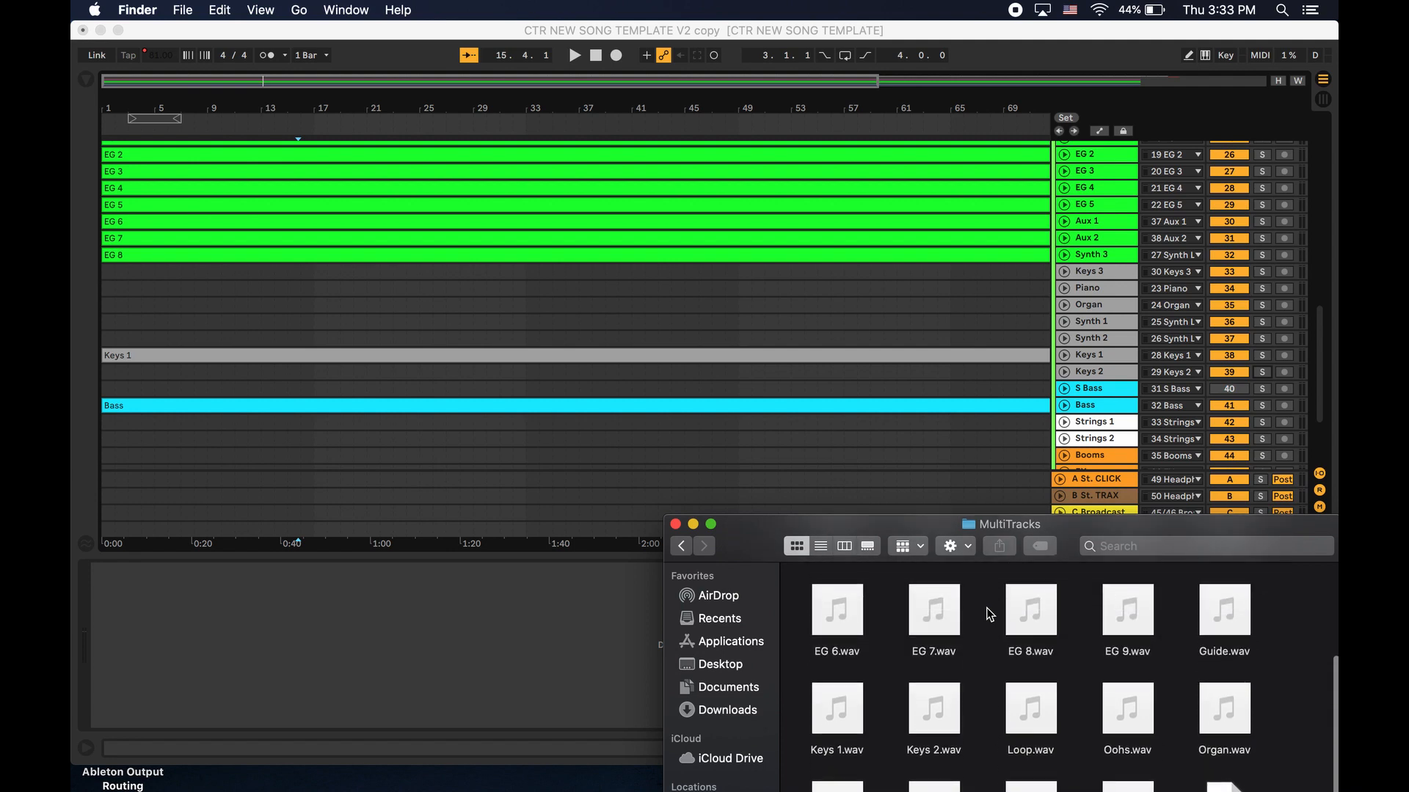
scroll(990, 614, "up", 2)
scroll(990, 615, "down", 1)
scroll(990, 614, "down", 2)
mouse_move(1047, 679)
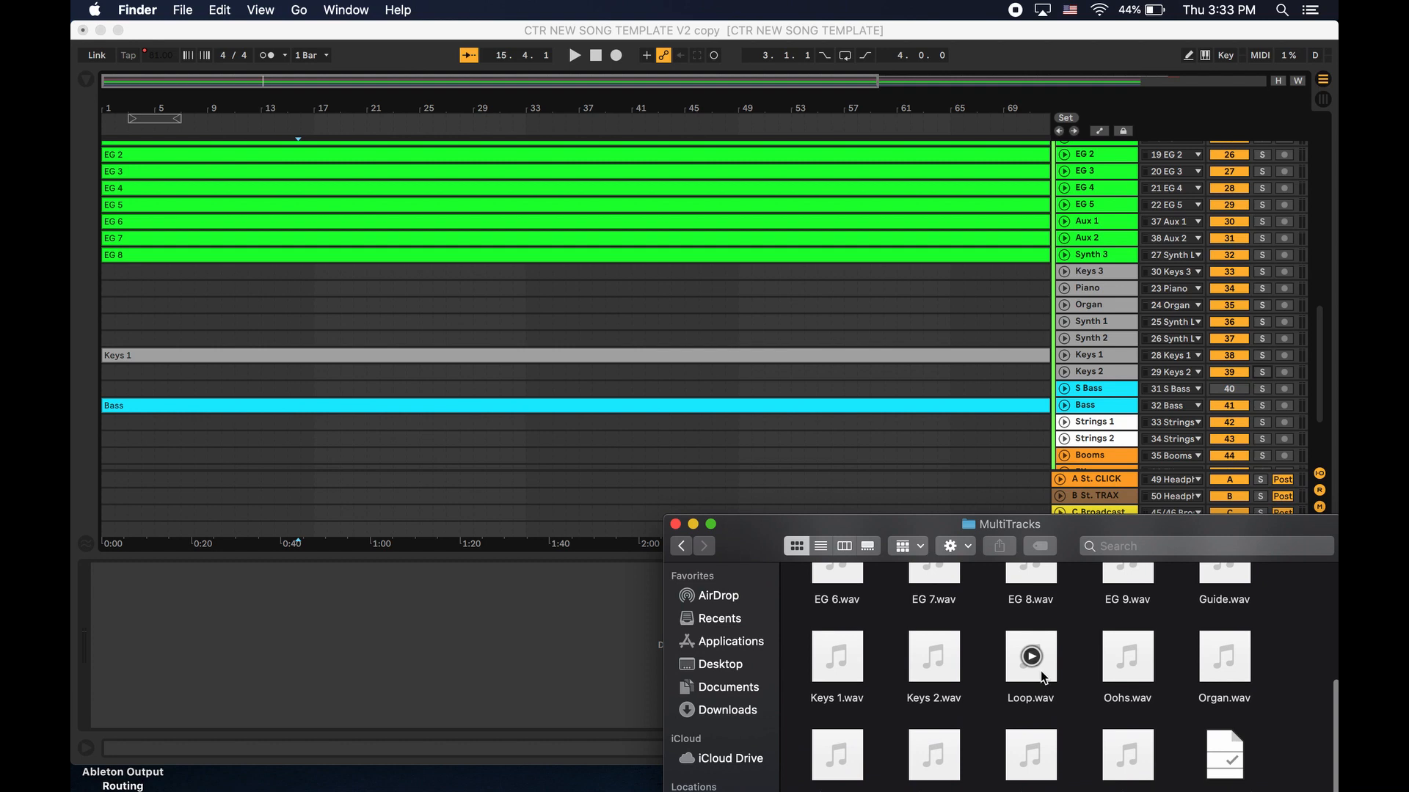
scroll(865, 400, "up", 8)
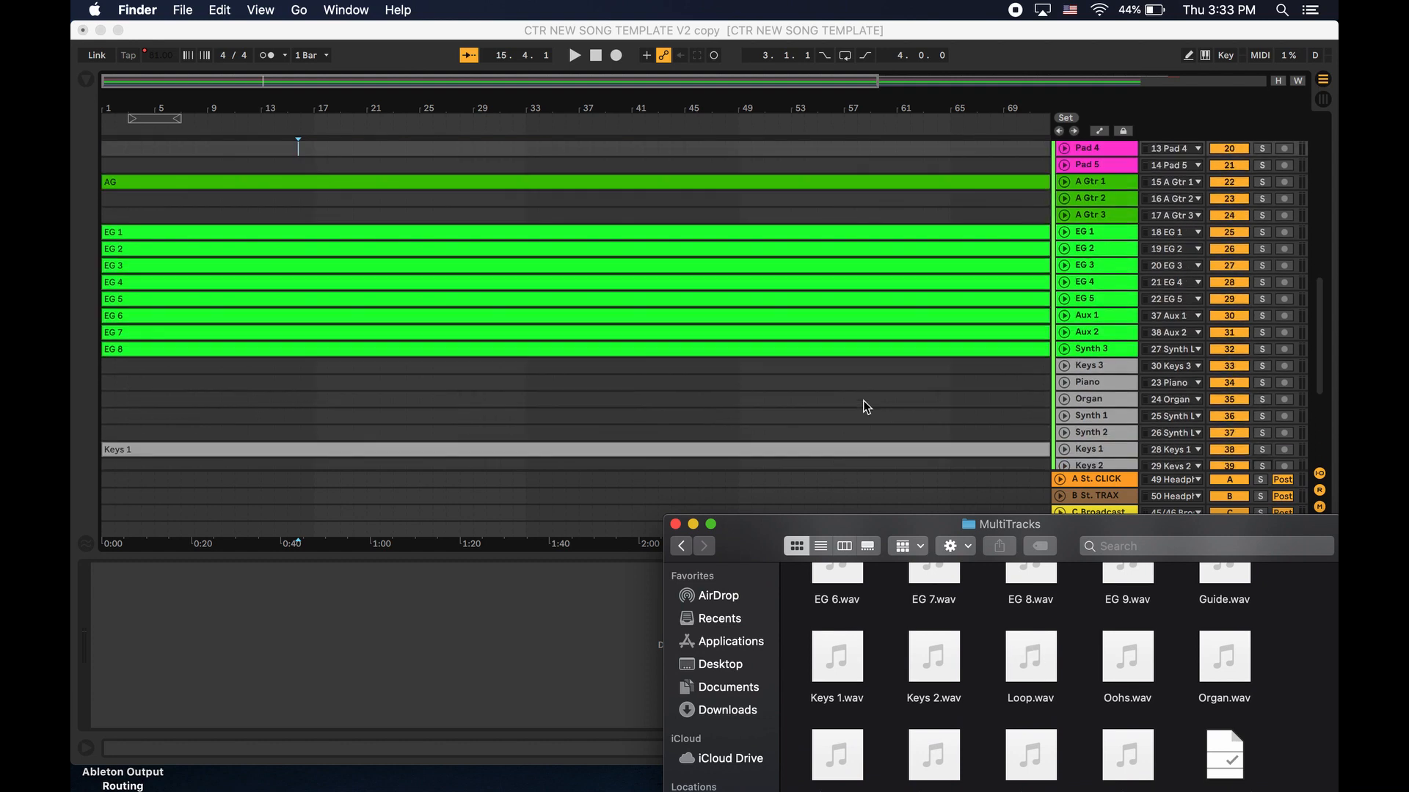
scroll(859, 403, "up", 3)
left_click_drag(1039, 682, 122, 328)
left_click(139, 328)
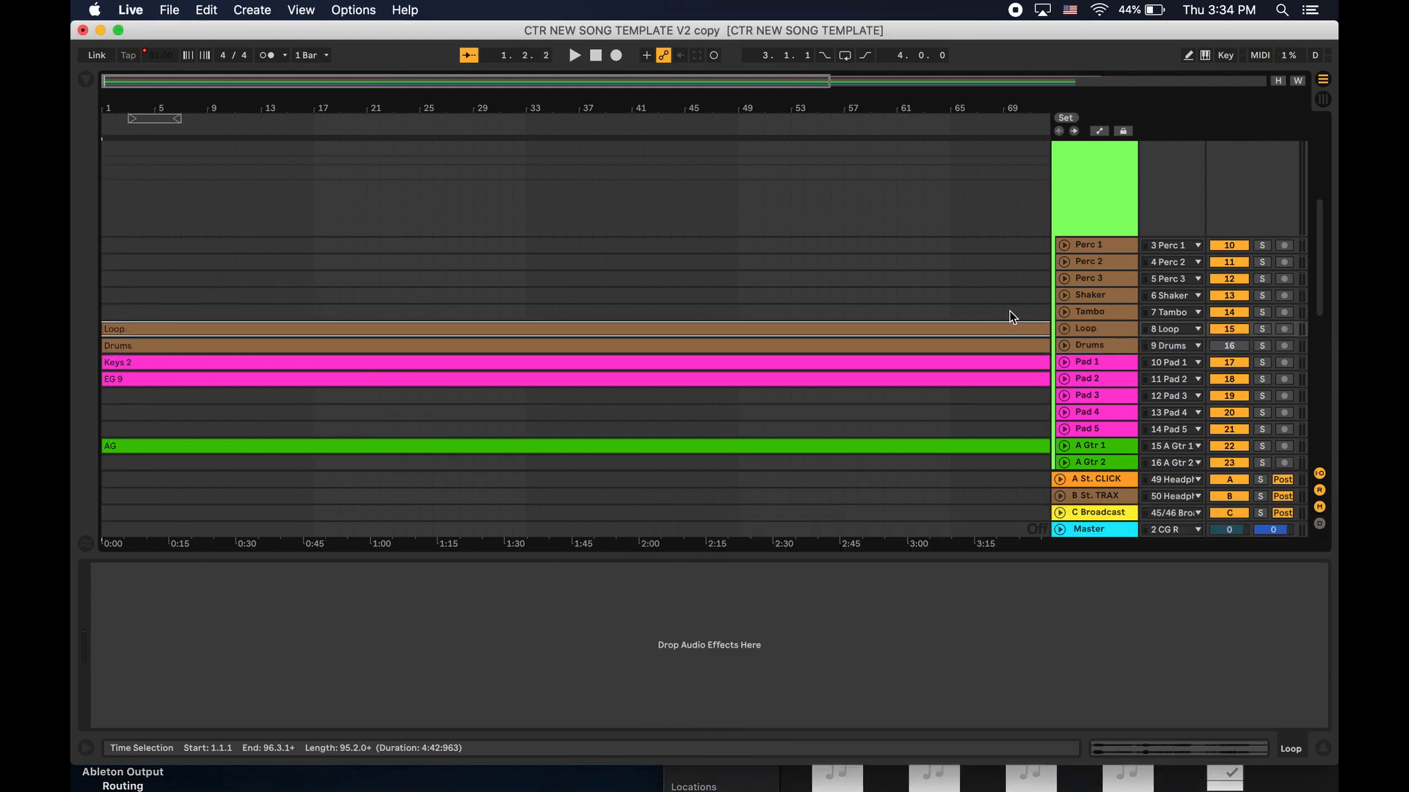
Audition the expanded Loop track soloed from bar 4, finishing with its solo off and the track collapsed.
left_click(1064, 331)
left_click(132, 368)
key("space")
left_click(1262, 330)
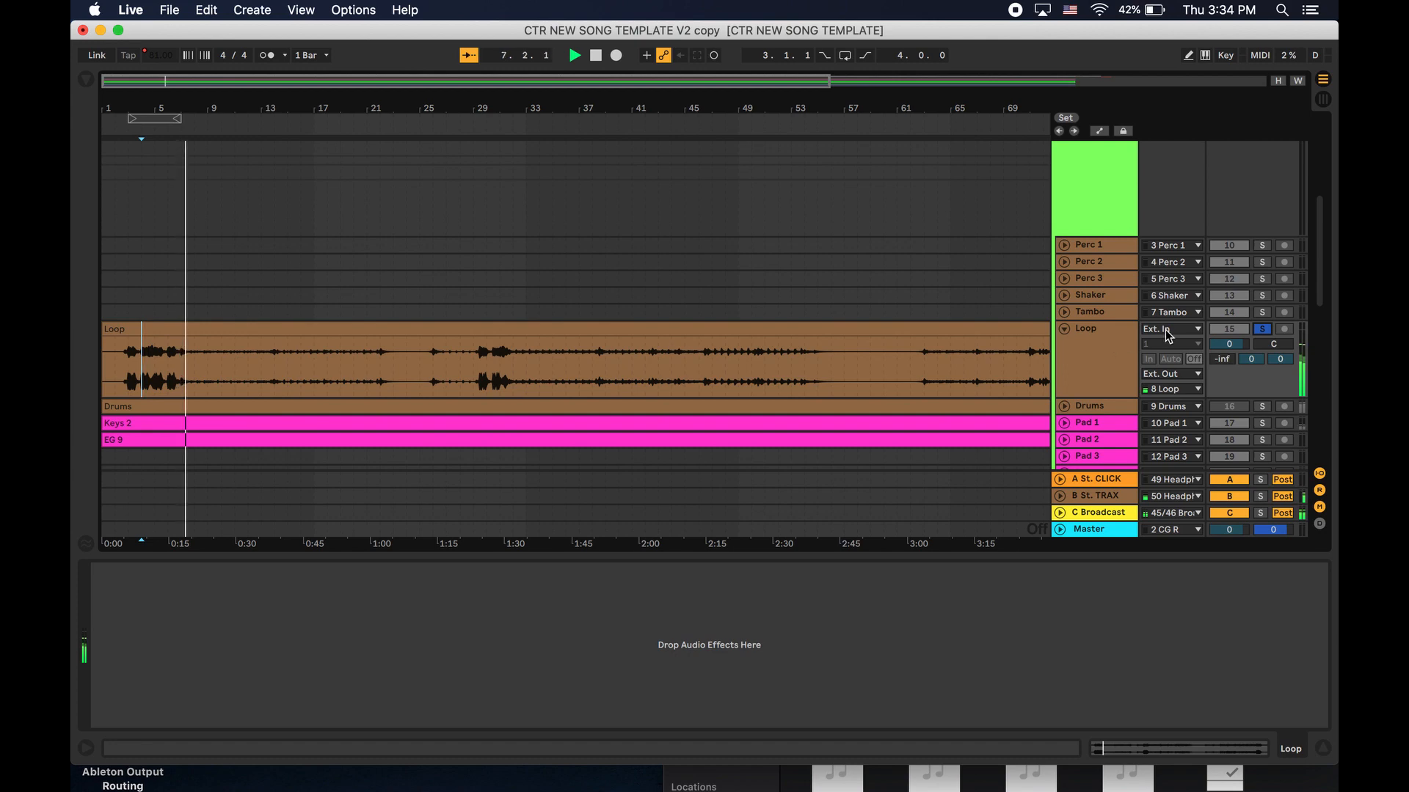
left_click(1262, 330)
scroll(945, 310, "down", 3)
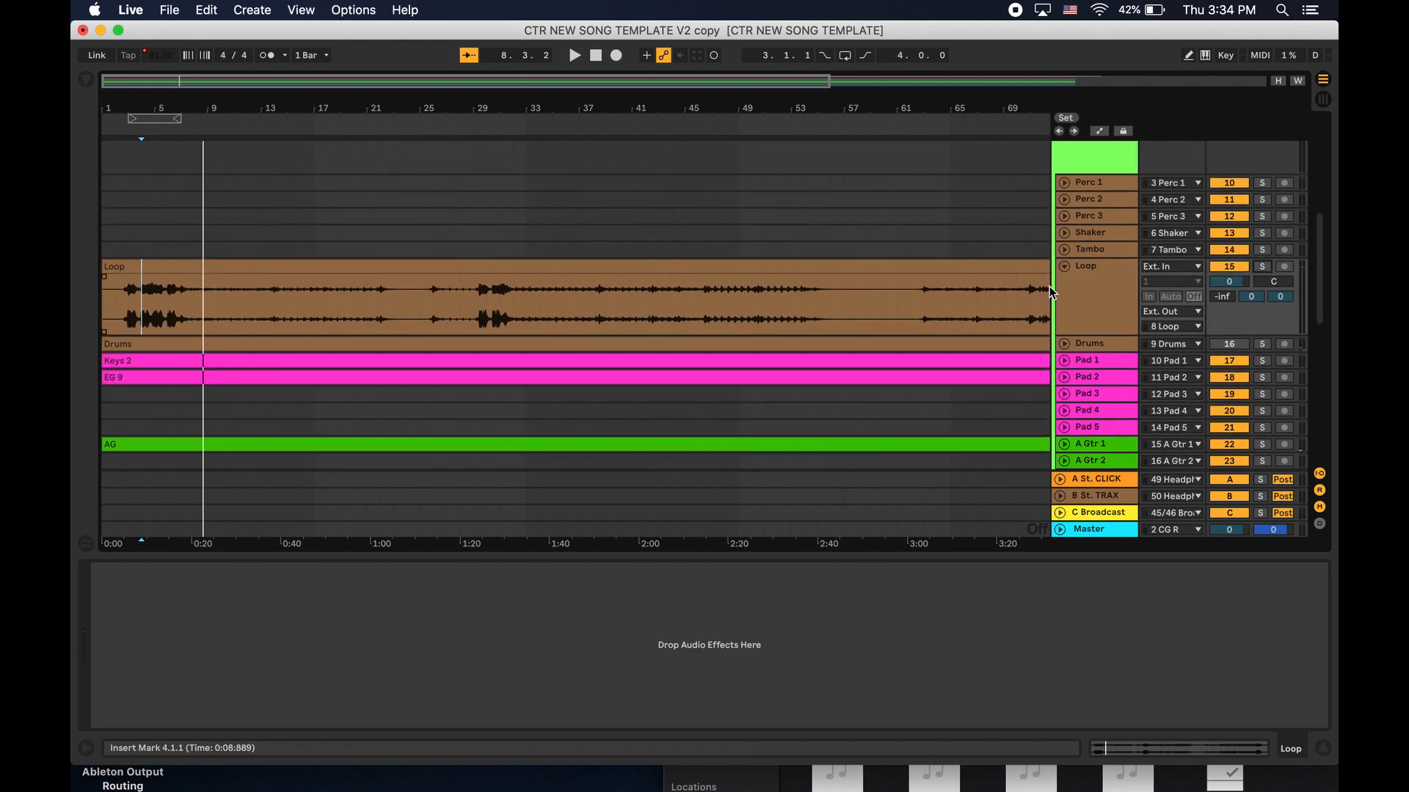
left_click(1064, 267)
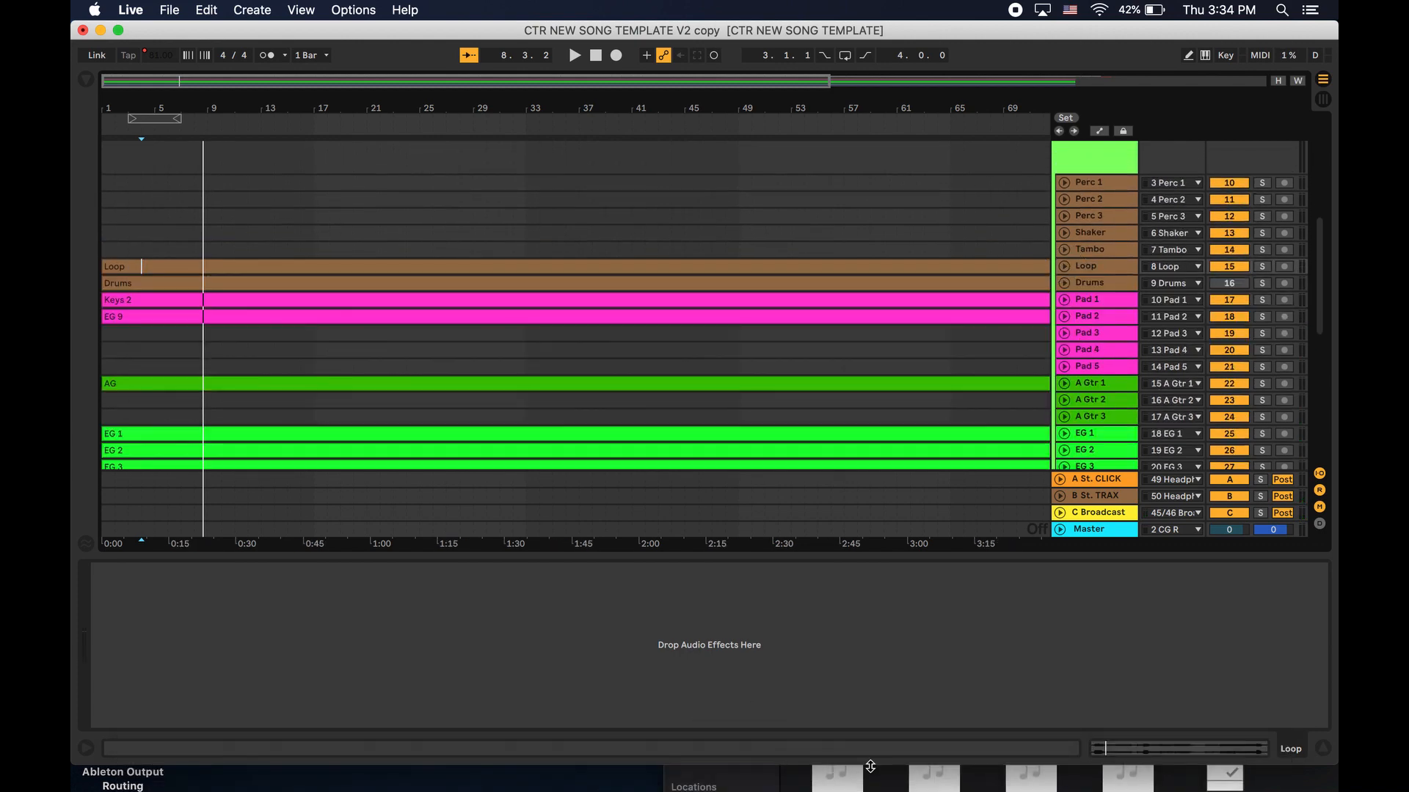
Import Oohs.wav from the MultiTracks folder onto the Vox FX 2 track at bar 1.
left_click(888, 782)
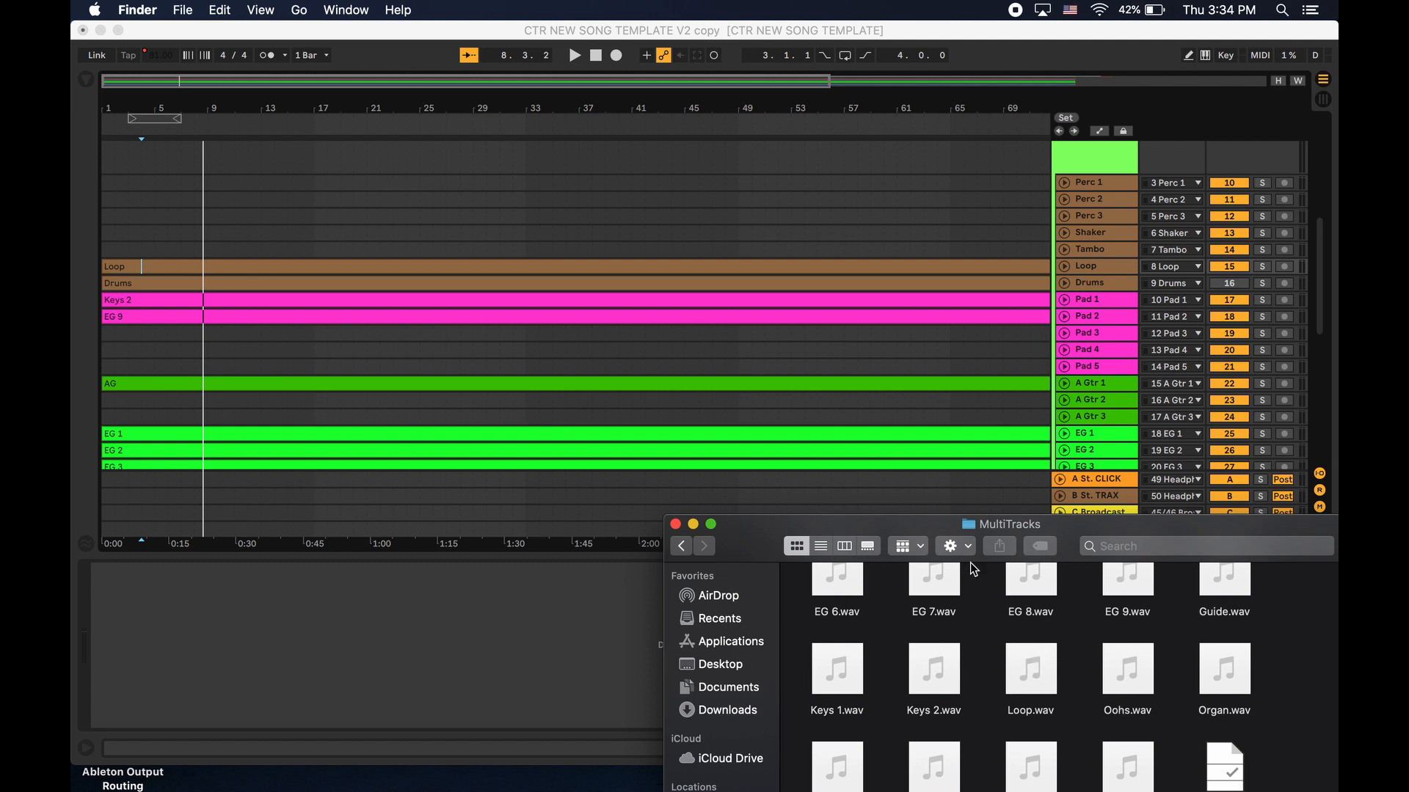
scroll(802, 433, "down", 15)
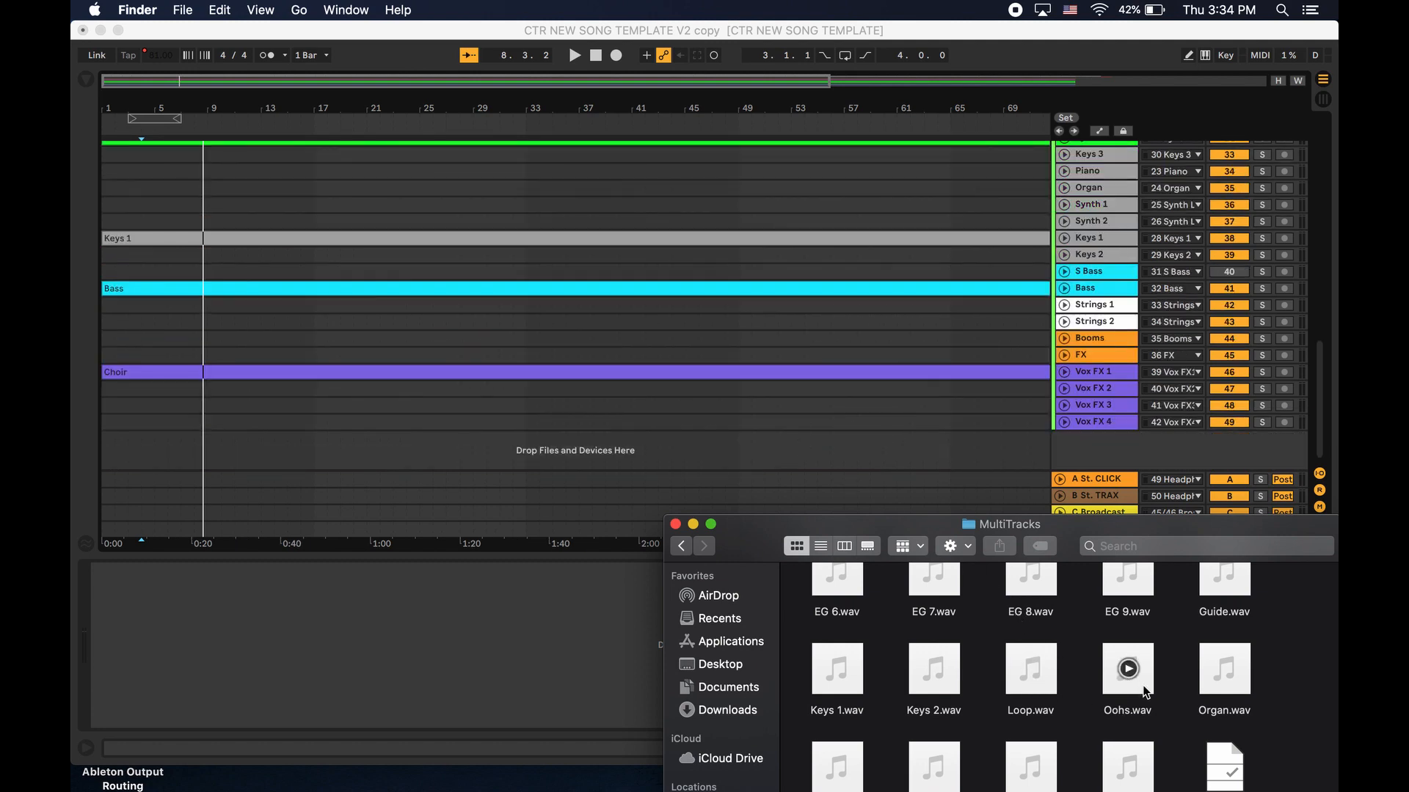
left_click_drag(1130, 671, 102, 389)
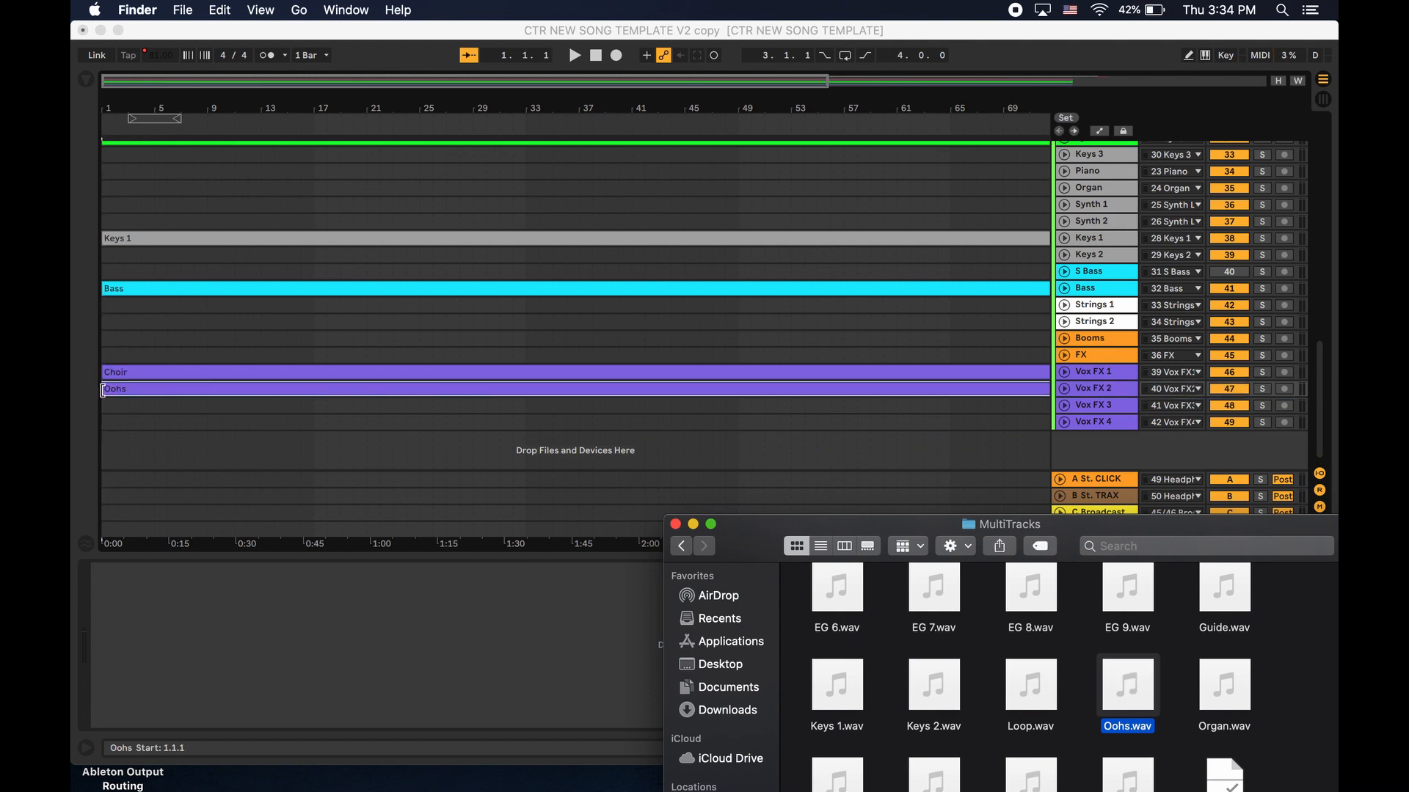
Expand the Vox FX 2 track and audition the Oohs clip soloed from bar 3, finishing with solo off and playback stopped.
left_click(1064, 394)
left_click(1064, 388)
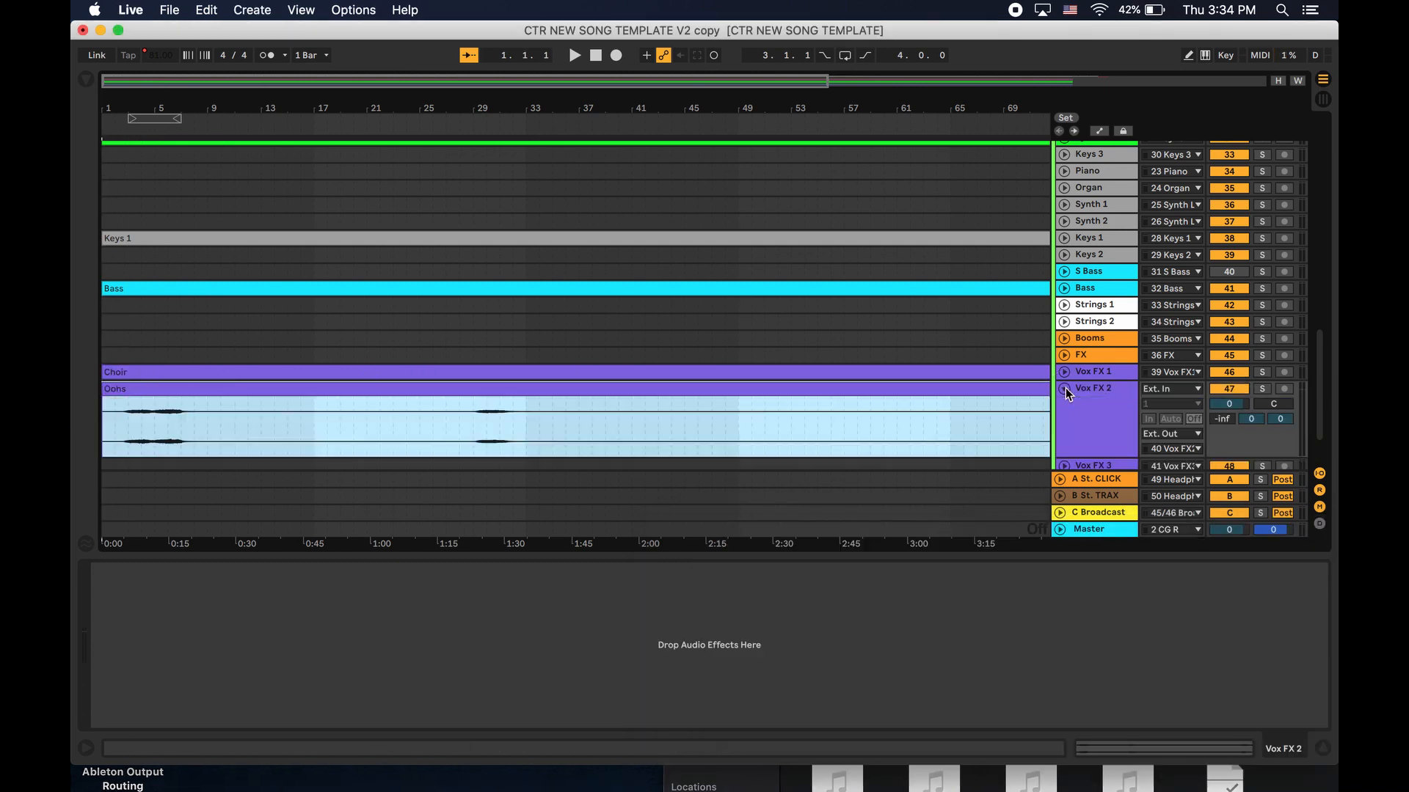
left_click(134, 419)
key("space")
left_click(1261, 390)
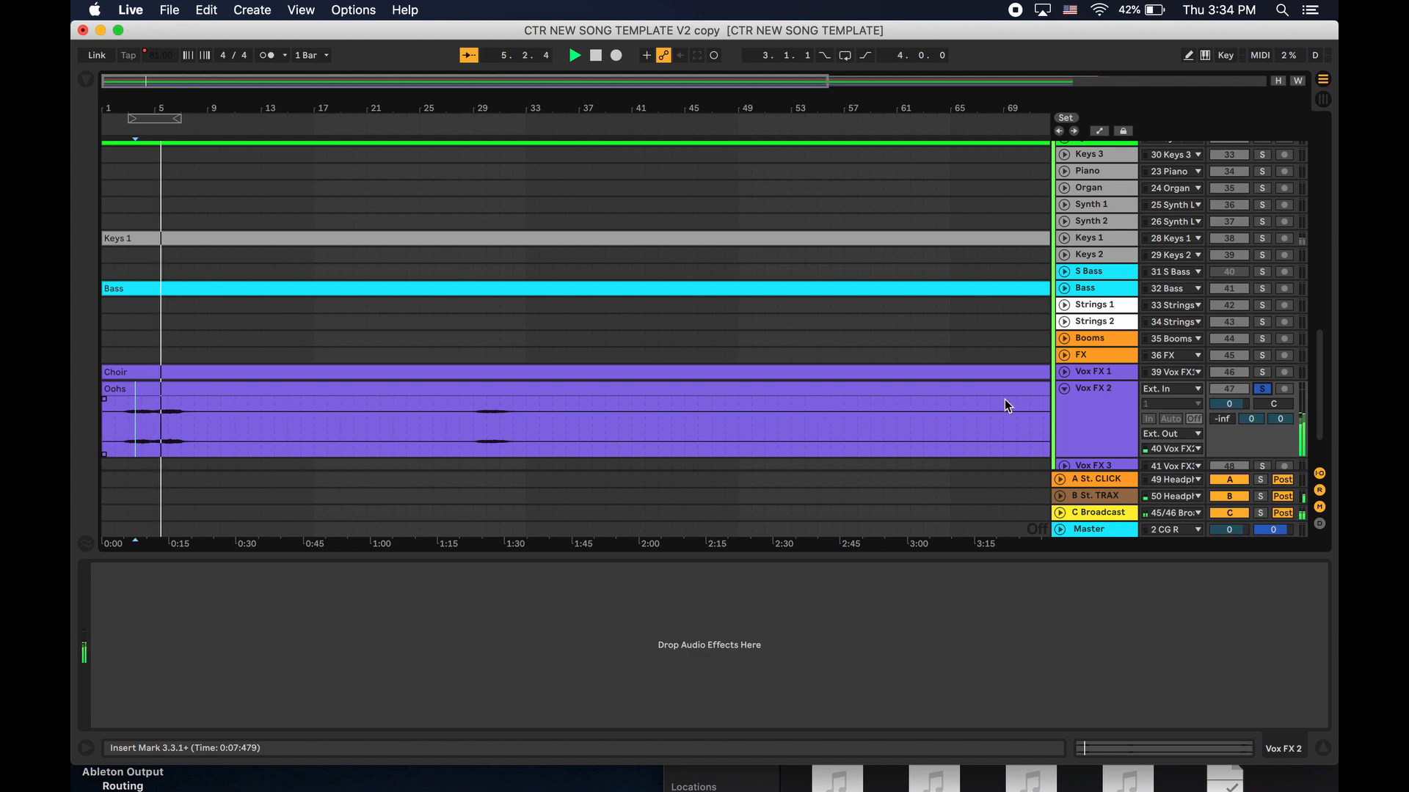
left_click(1262, 390)
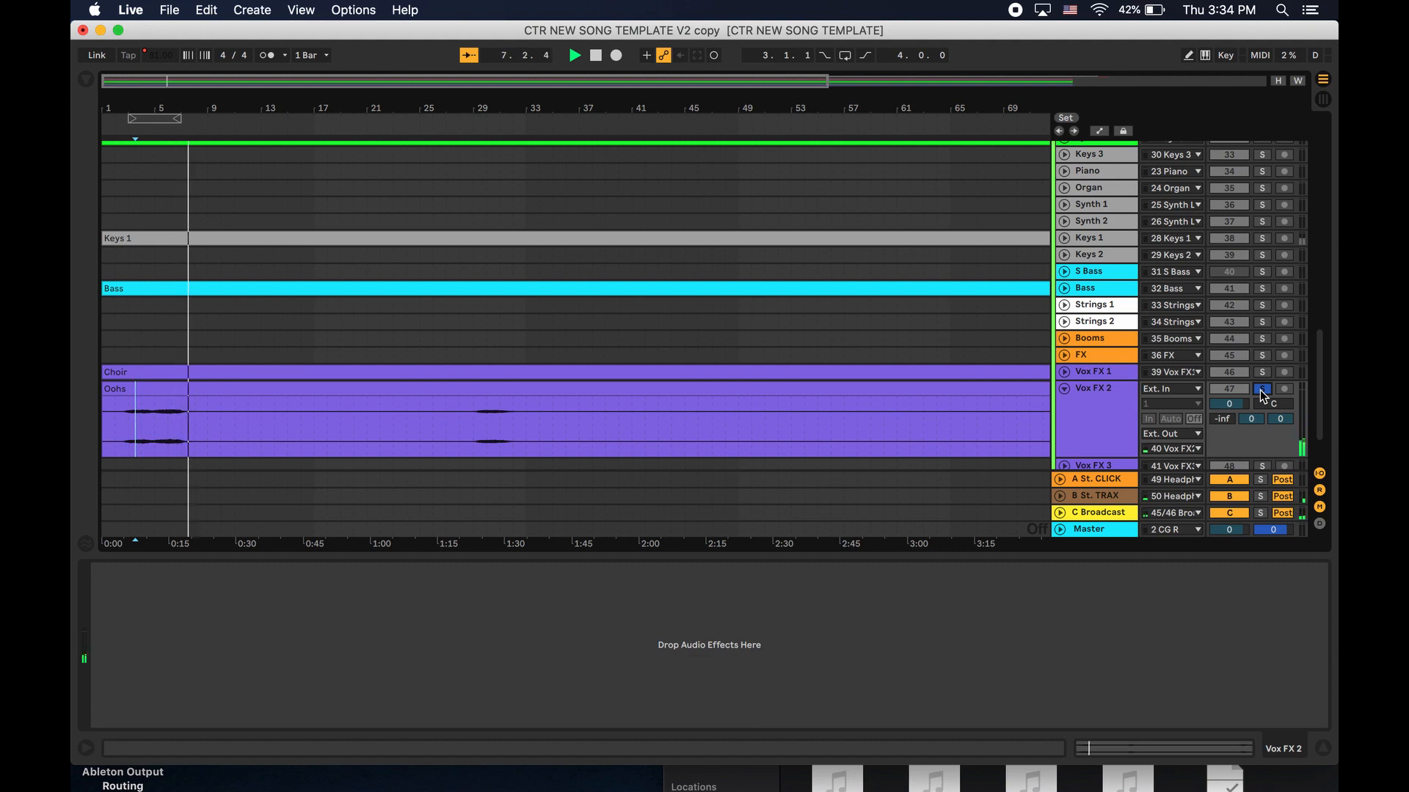
left_click(1261, 390)
key("space")
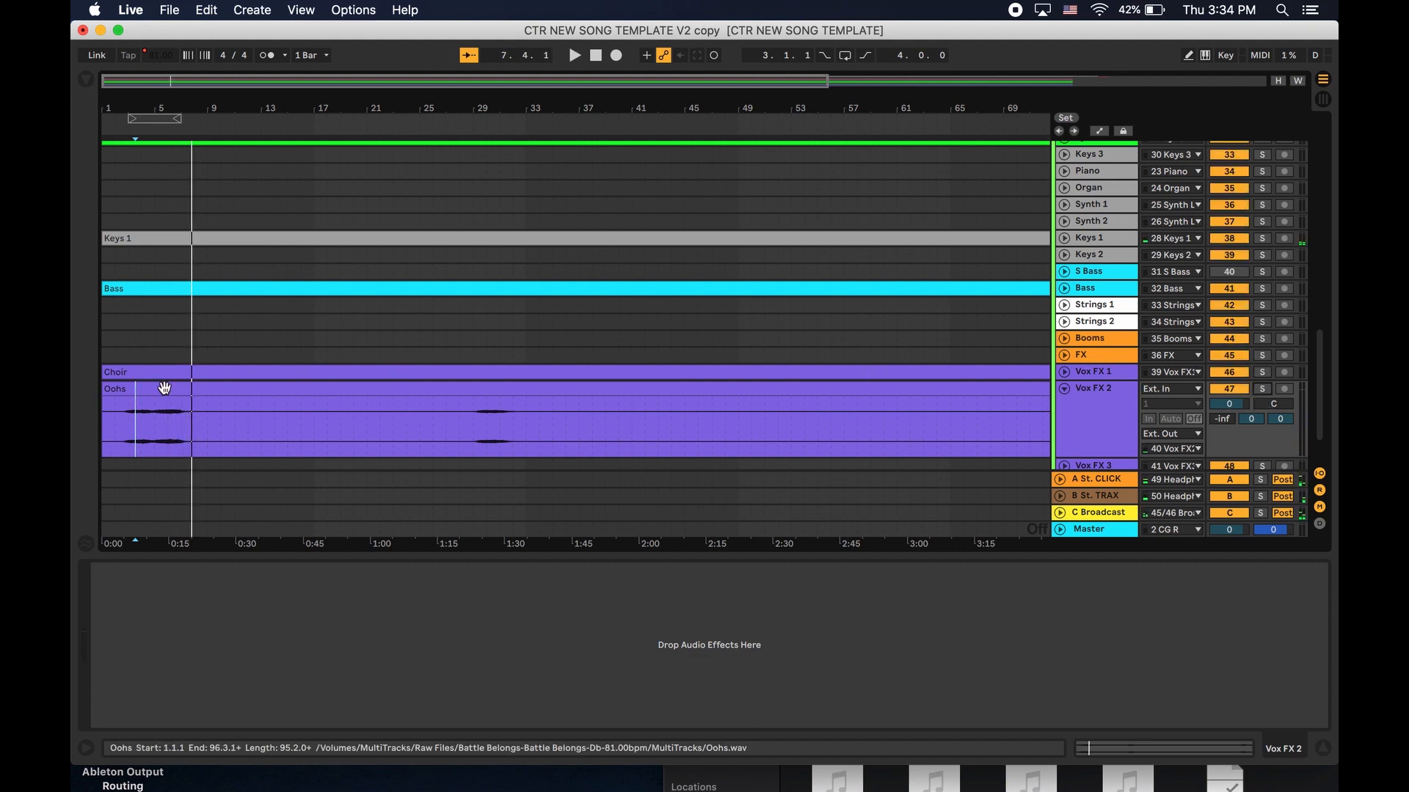
Audition the second Oohs passage soloed from bar 29, finishing with the Vox FX 2 solo off and the track collapsed.
left_click(484, 415)
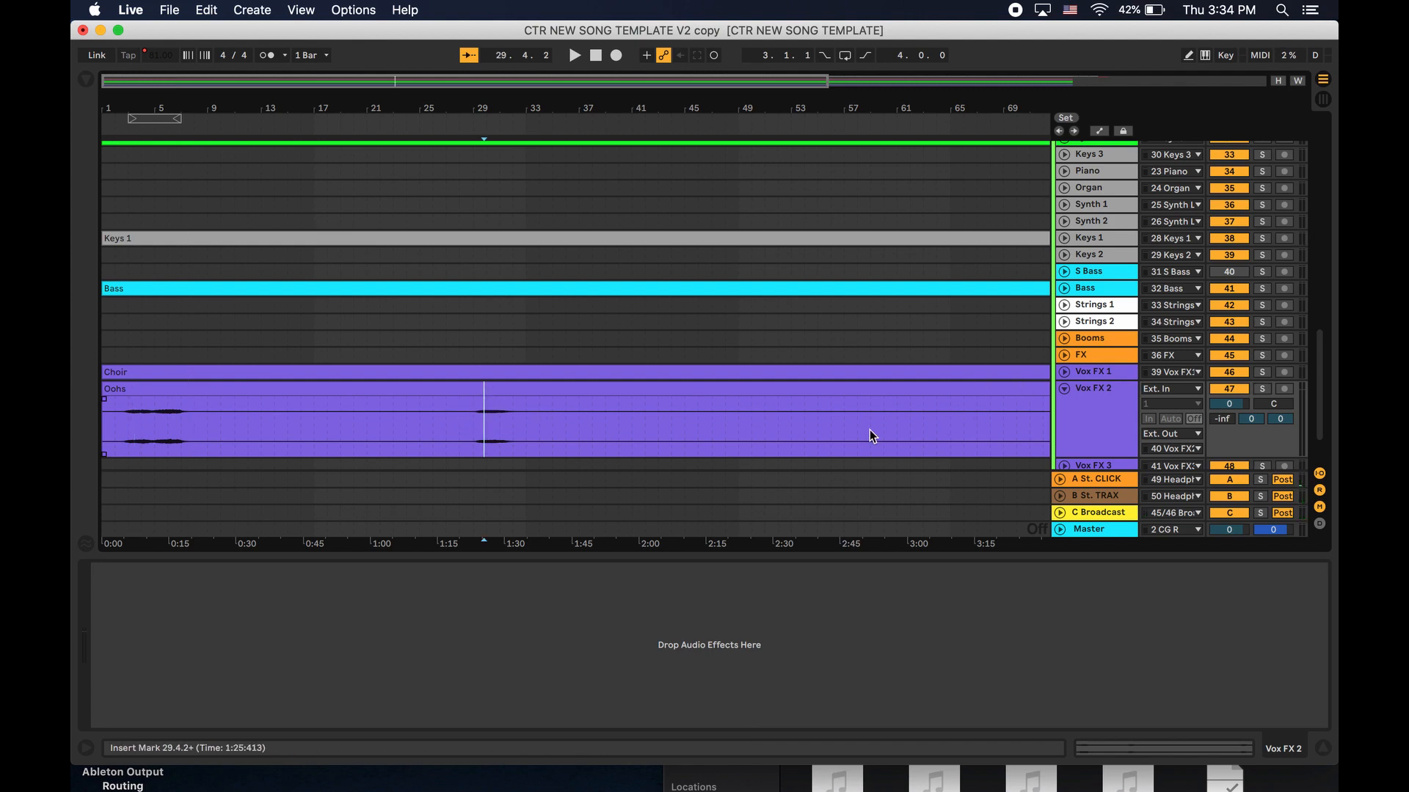
left_click(1262, 391)
key("space")
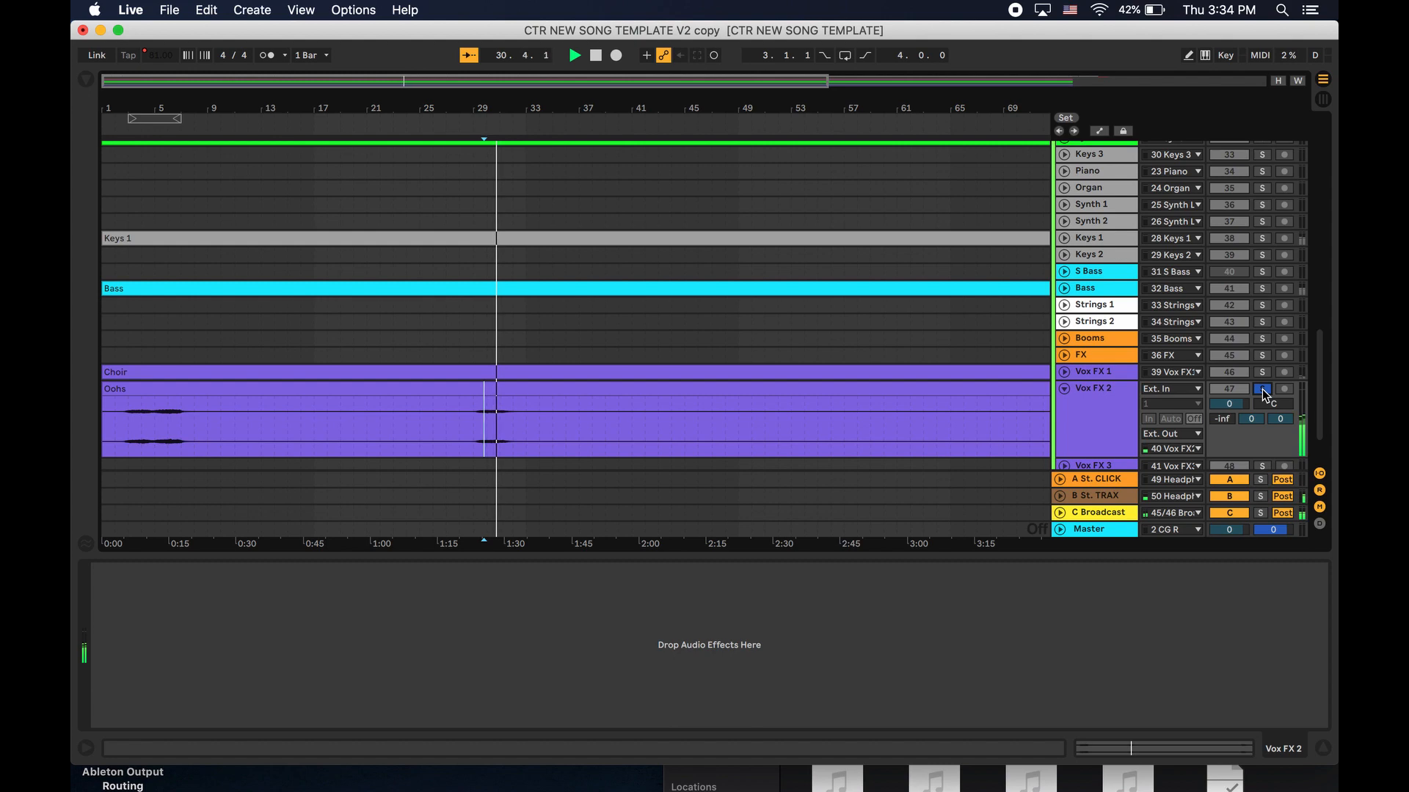
left_click(1258, 389)
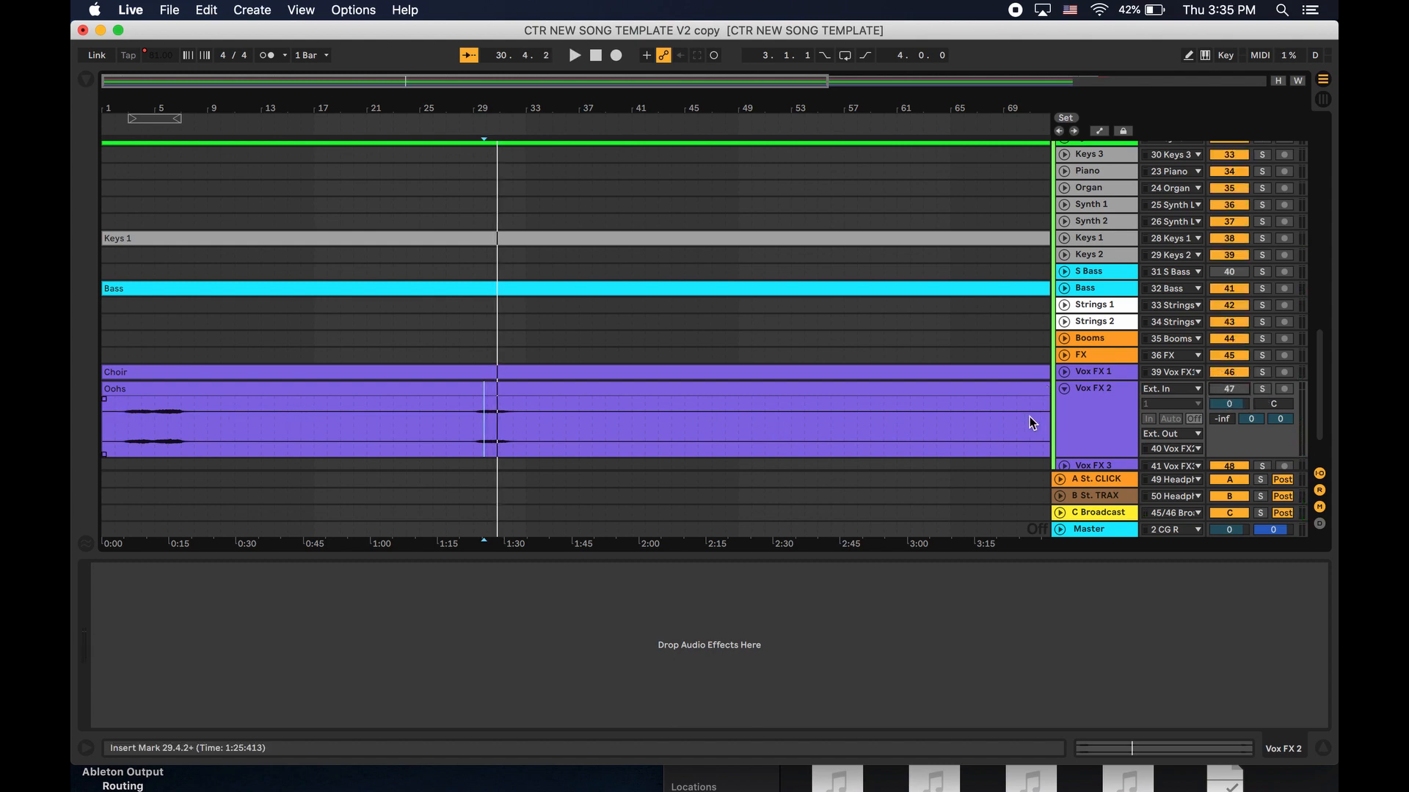
left_click(1064, 391)
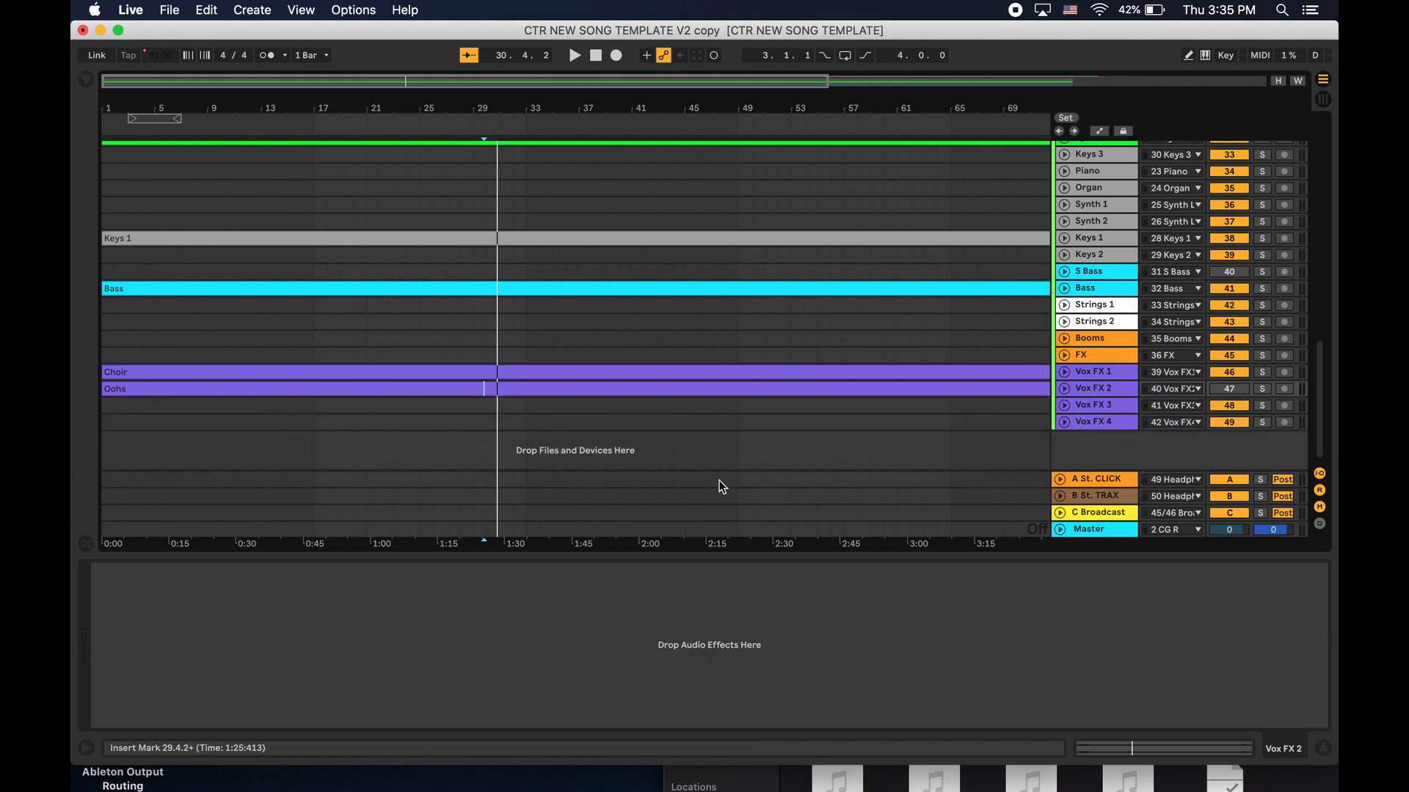
Import Organ.wav from the MultiTracks folder onto the Organ track at the start of the song.
left_click(801, 787)
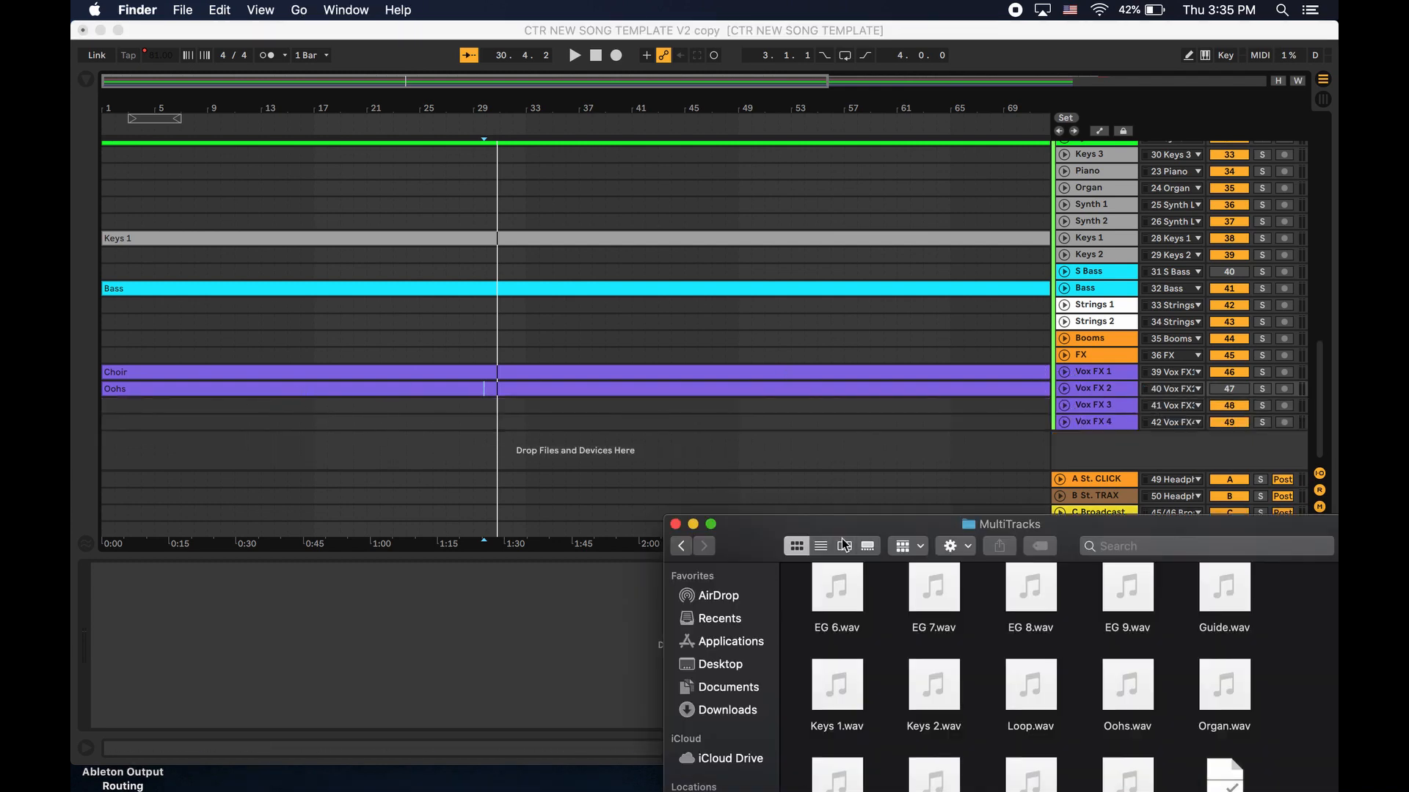
mouse_move(855, 525)
left_mouse_down()
mouse_move(701, 523)
mouse_move(849, 519)
mouse_move(849, 540)
mouse_move(848, 514)
left_mouse_up()
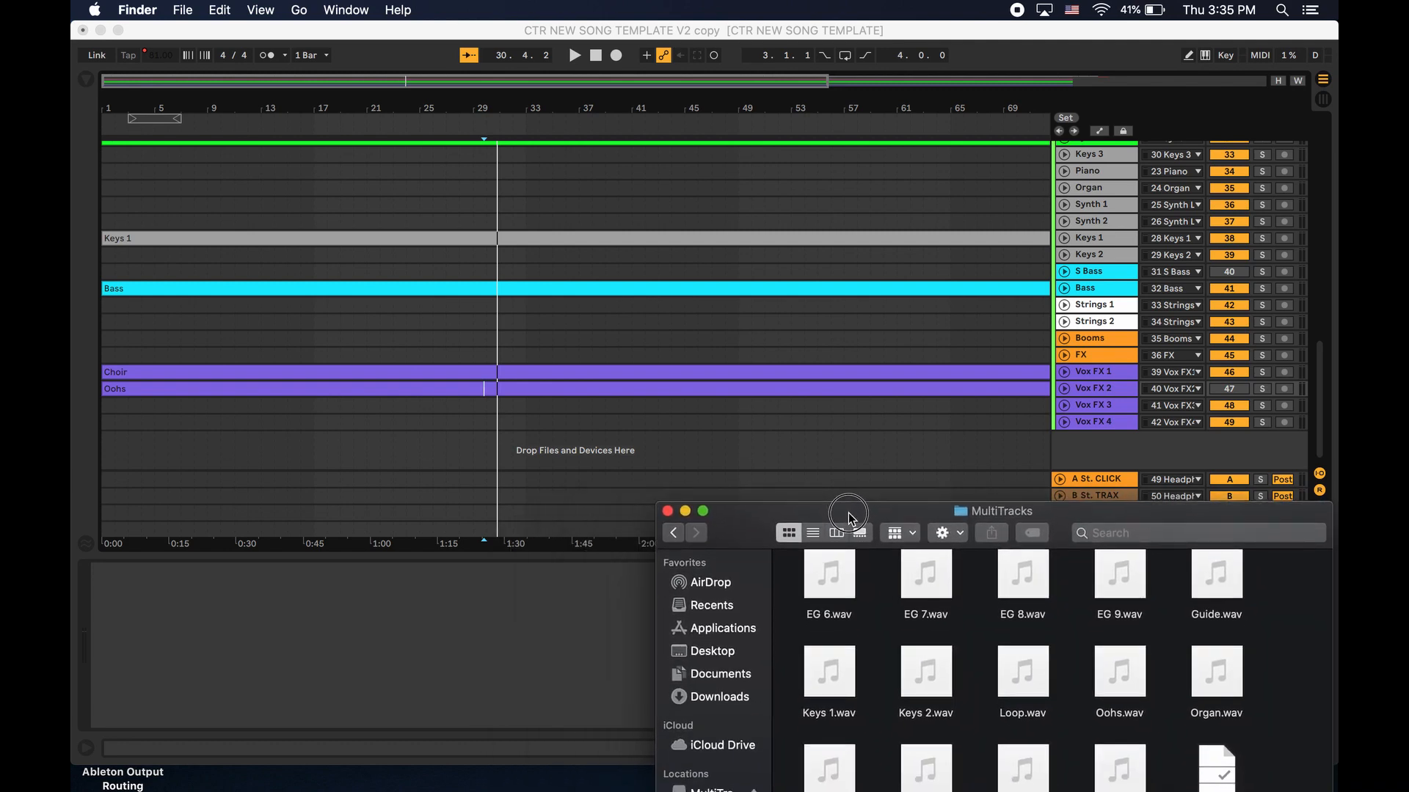
scroll(967, 625, "up", 5)
scroll(966, 625, "down", 10)
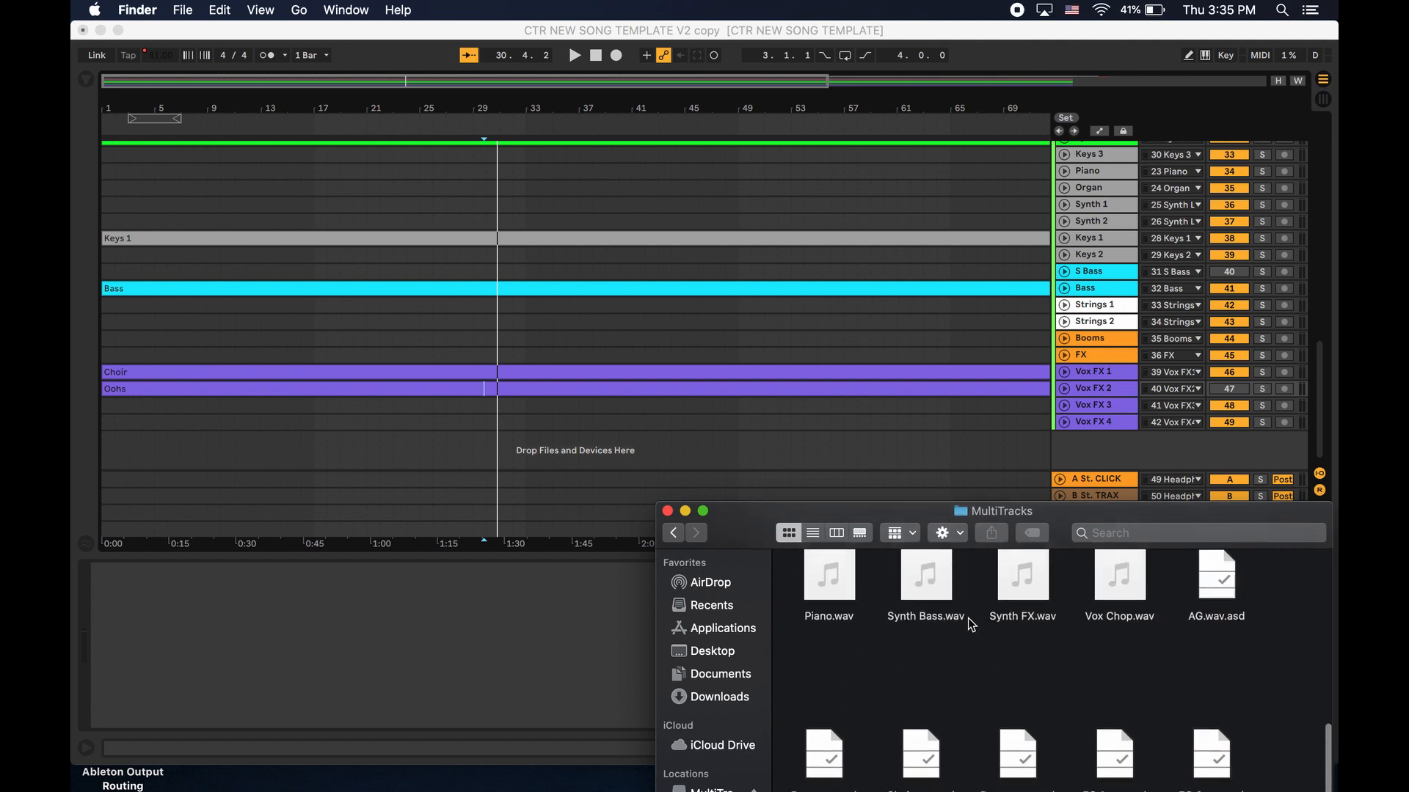
scroll(967, 619, "up", 3)
scroll(967, 618, "down", 4)
scroll(854, 318, "up", 3)
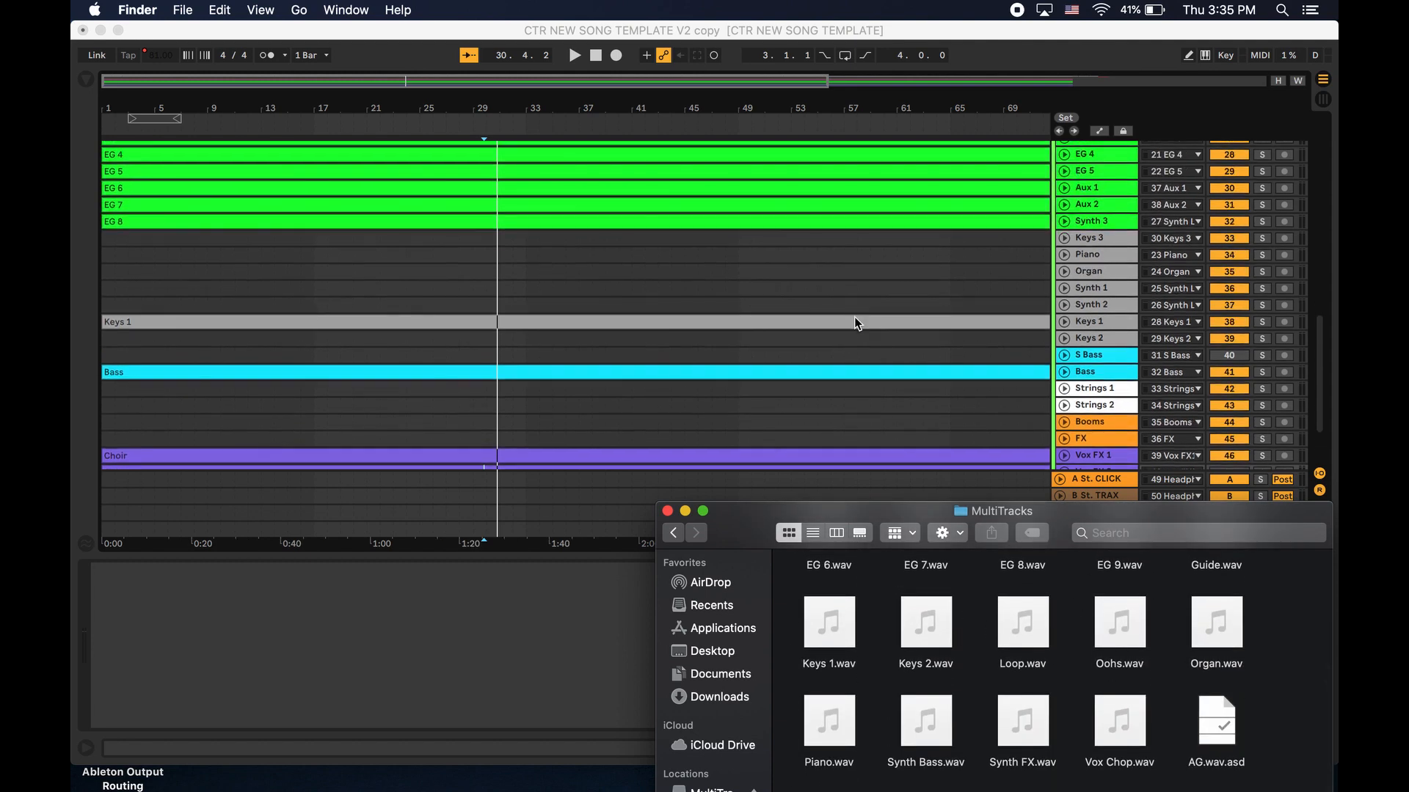
left_click_drag(1212, 630, 107, 275)
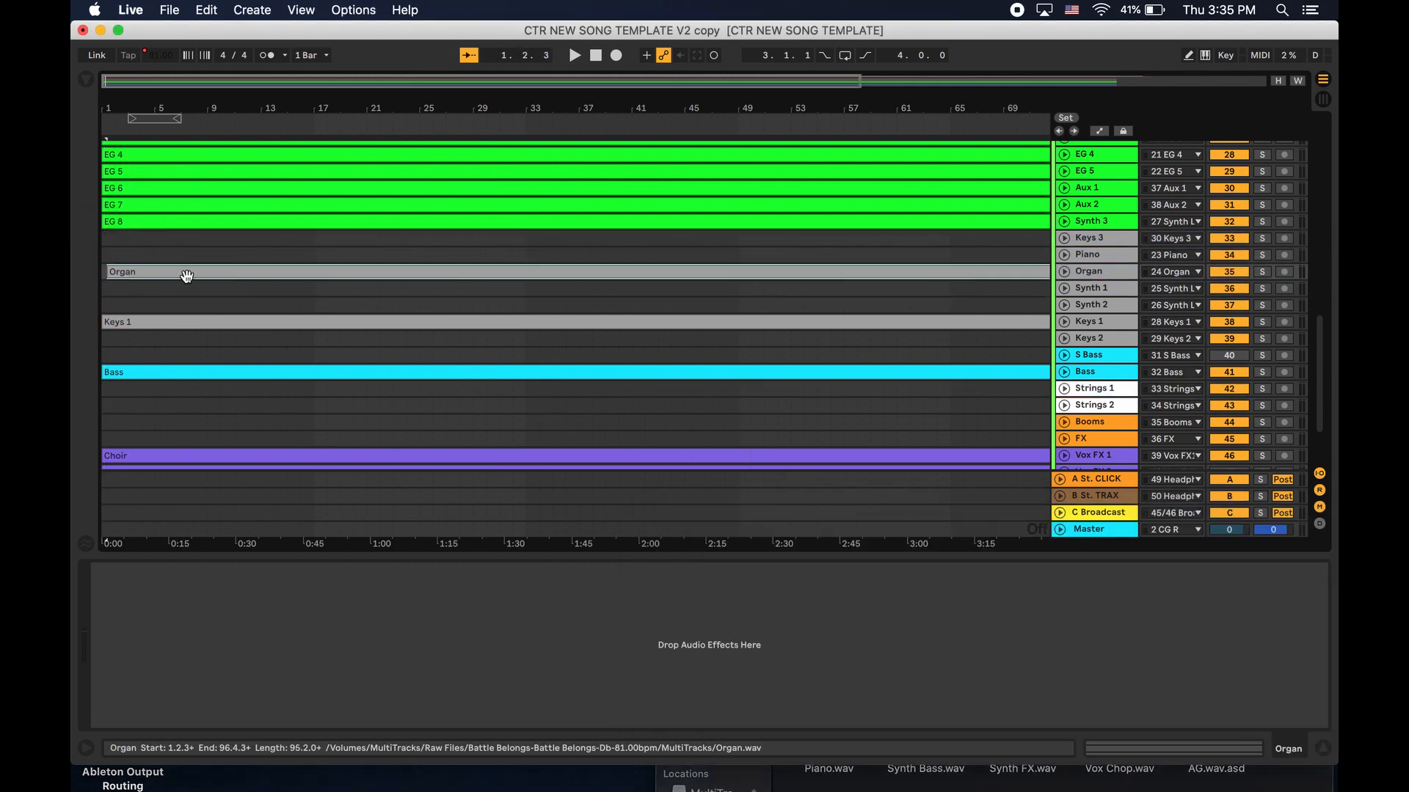
Import Piano.wav from the MultiTracks folder onto the Piano track at bar 1.
left_click(853, 779)
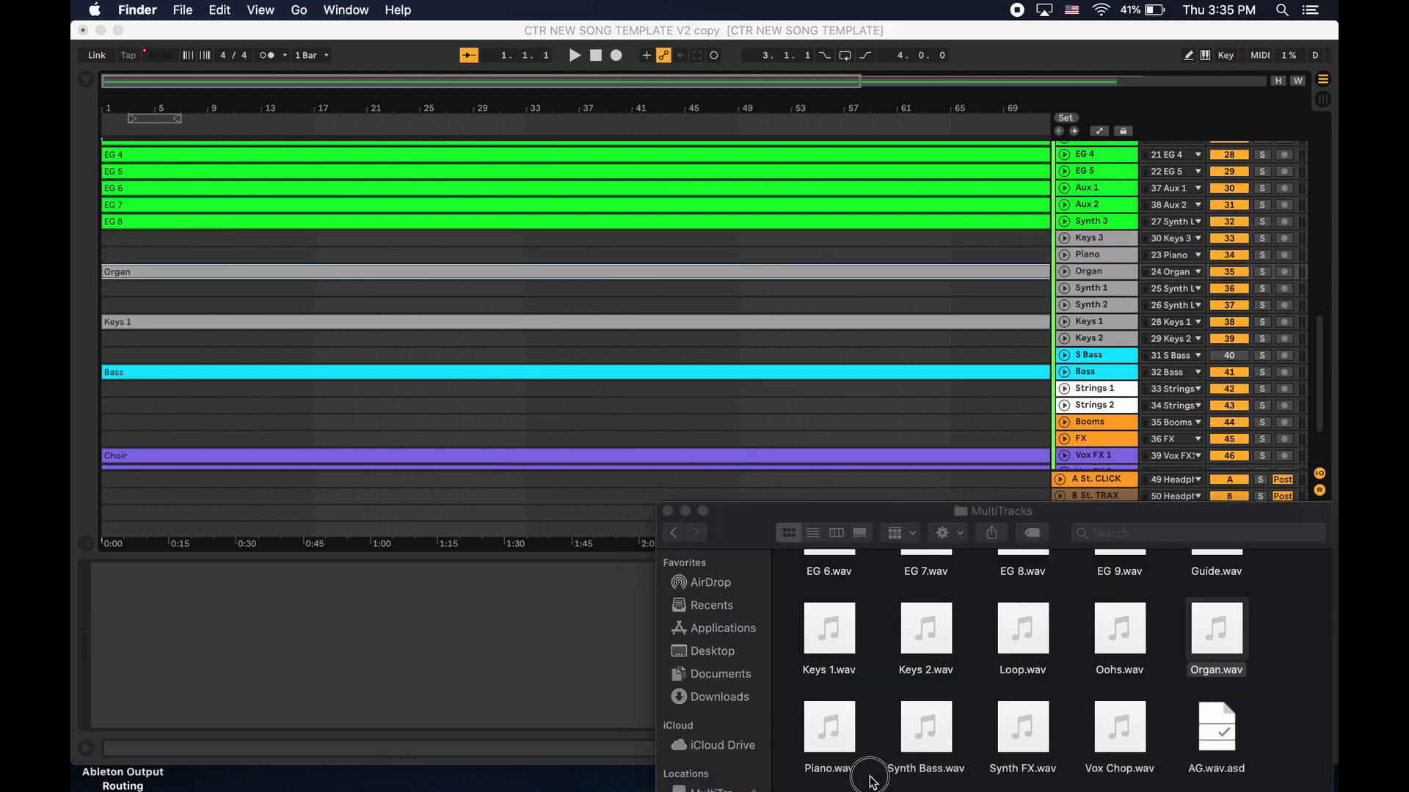
left_click_drag(841, 749, 103, 260)
left_click_drag(264, 253, 242, 254)
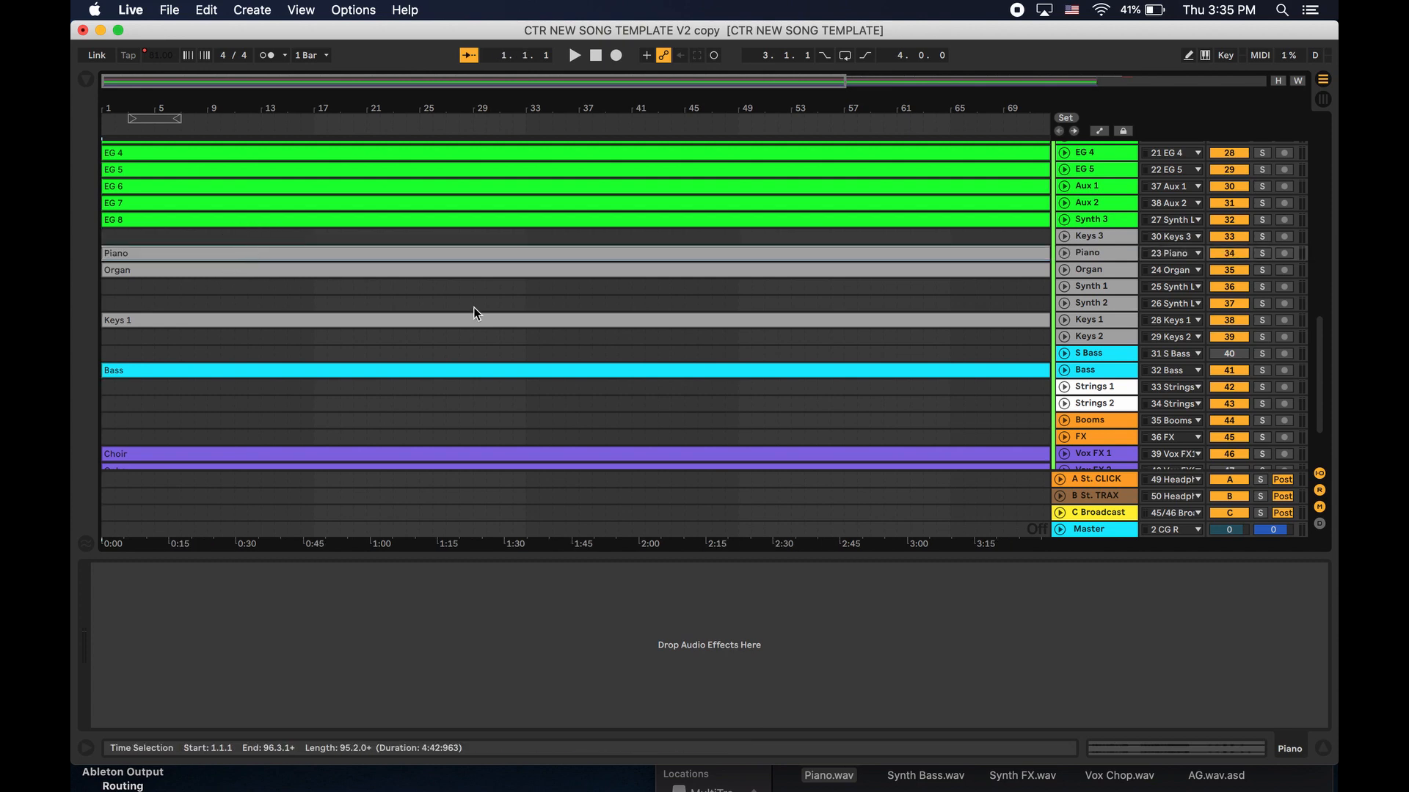
Import Synth Bass.wav from the MultiTracks folder onto the S Bass track and align the clip to bar 1.
left_click(877, 782)
scroll(749, 301, "down", 2)
left_click_drag(946, 717, 107, 321)
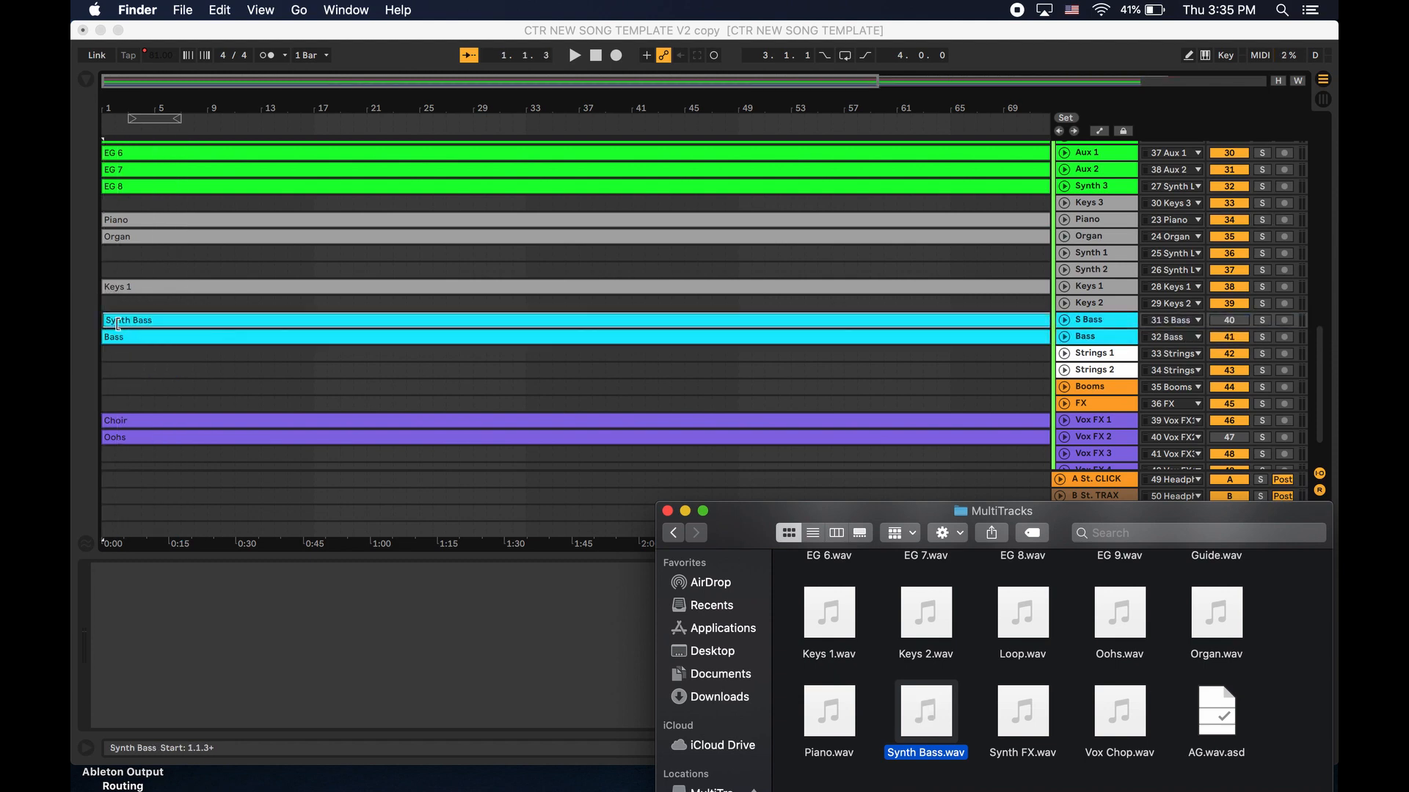
left_click(331, 326)
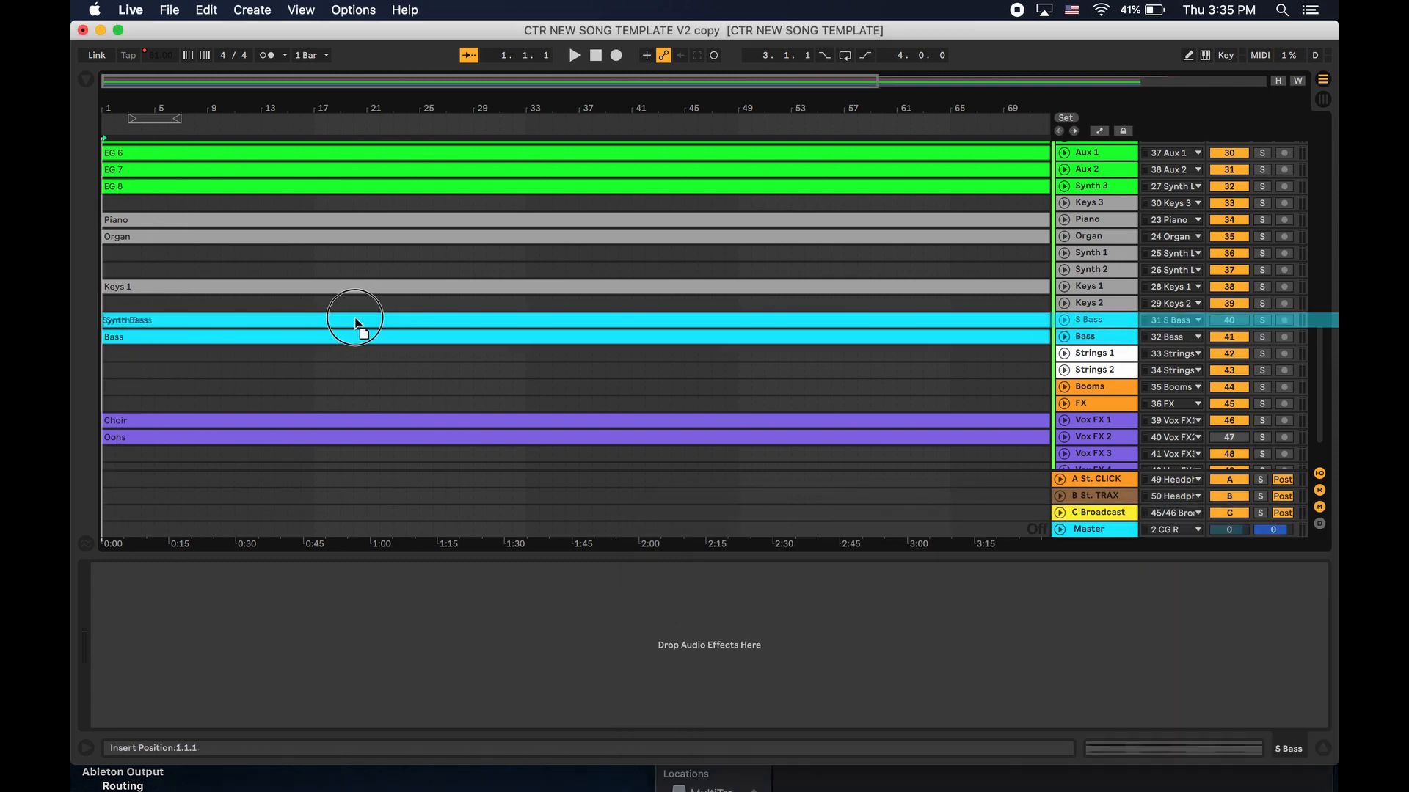
Import Synth FX.wav from the MultiTracks folder onto the Synth 1 track at bar 1.
left_click(756, 776)
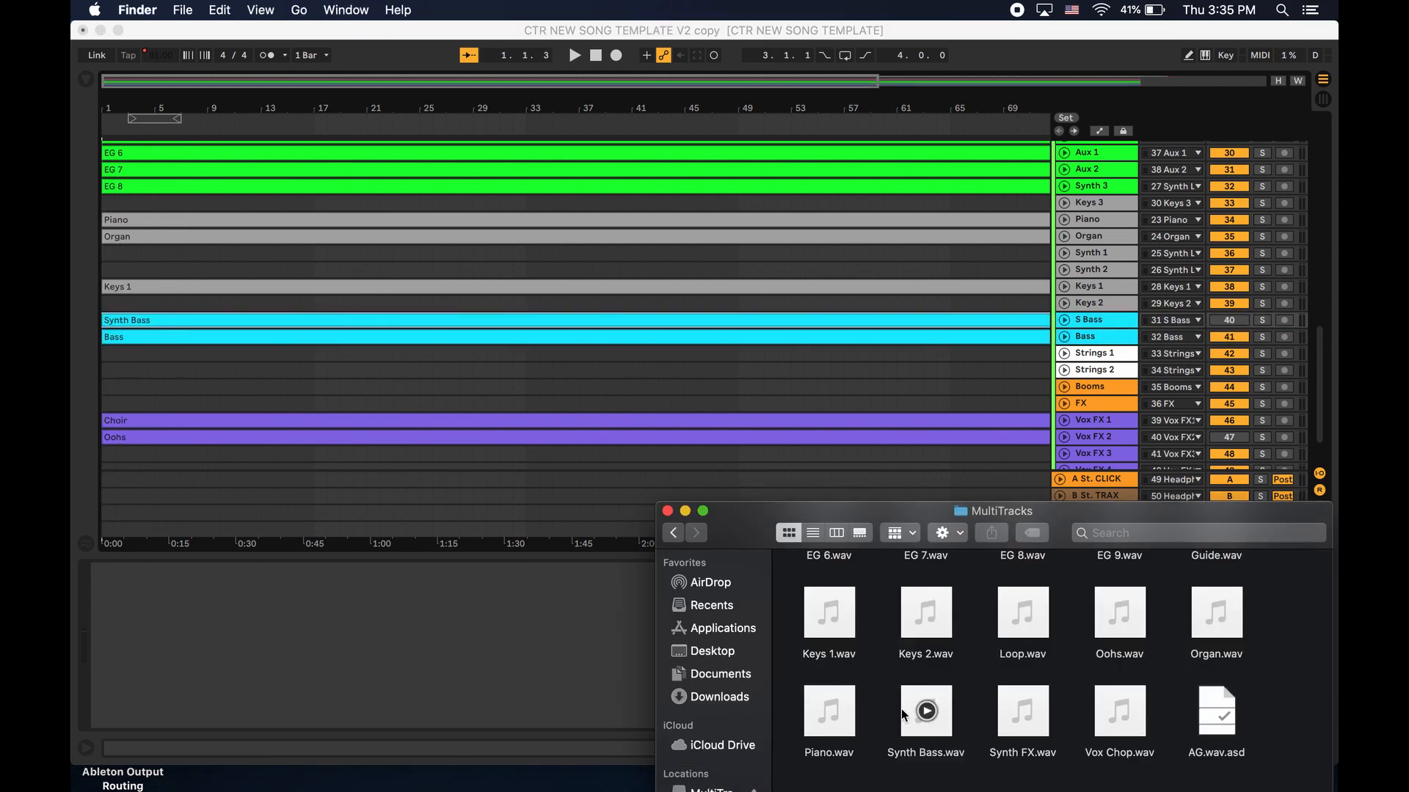
scroll(818, 329, "down", 3)
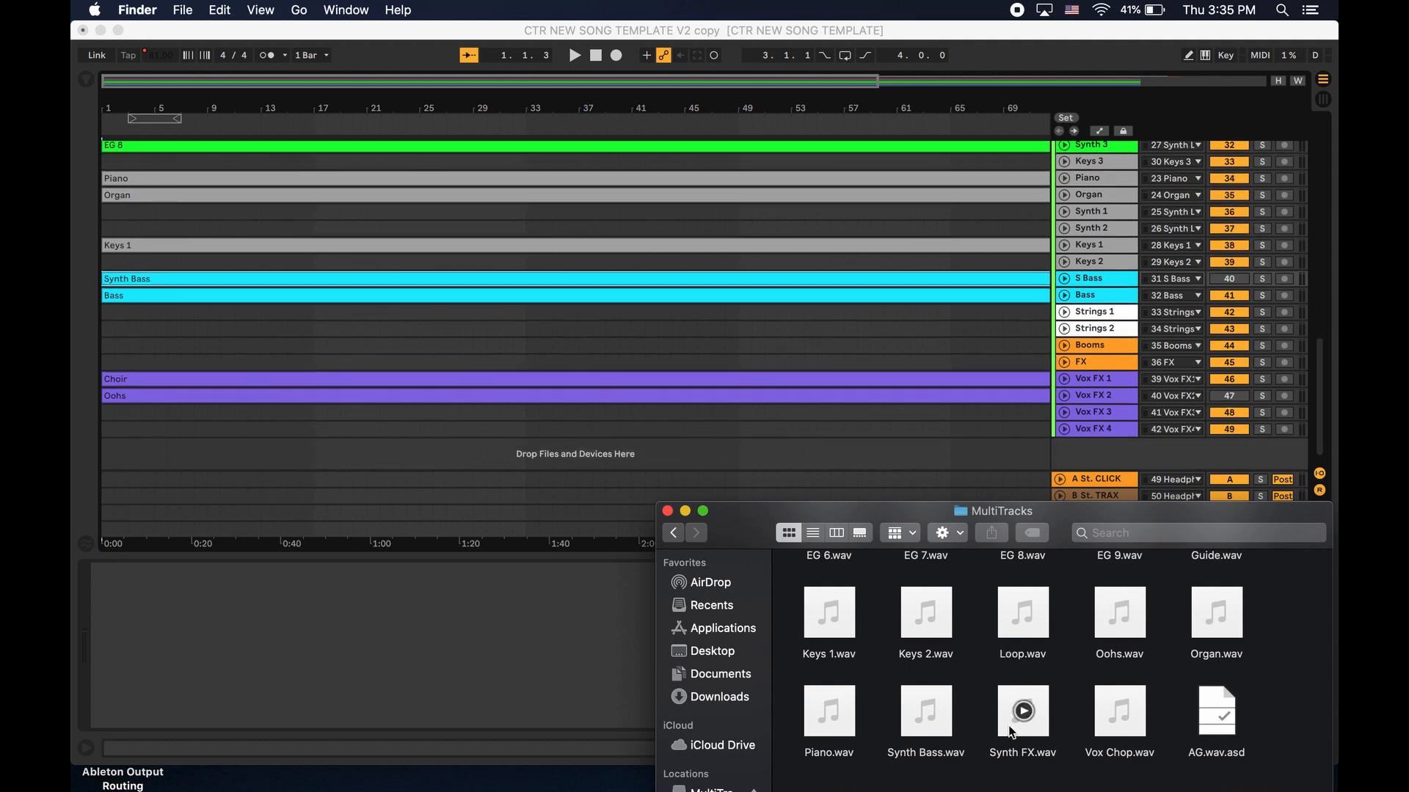
left_click_drag(1011, 731, 95, 212)
scroll(117, 220, "up", 10)
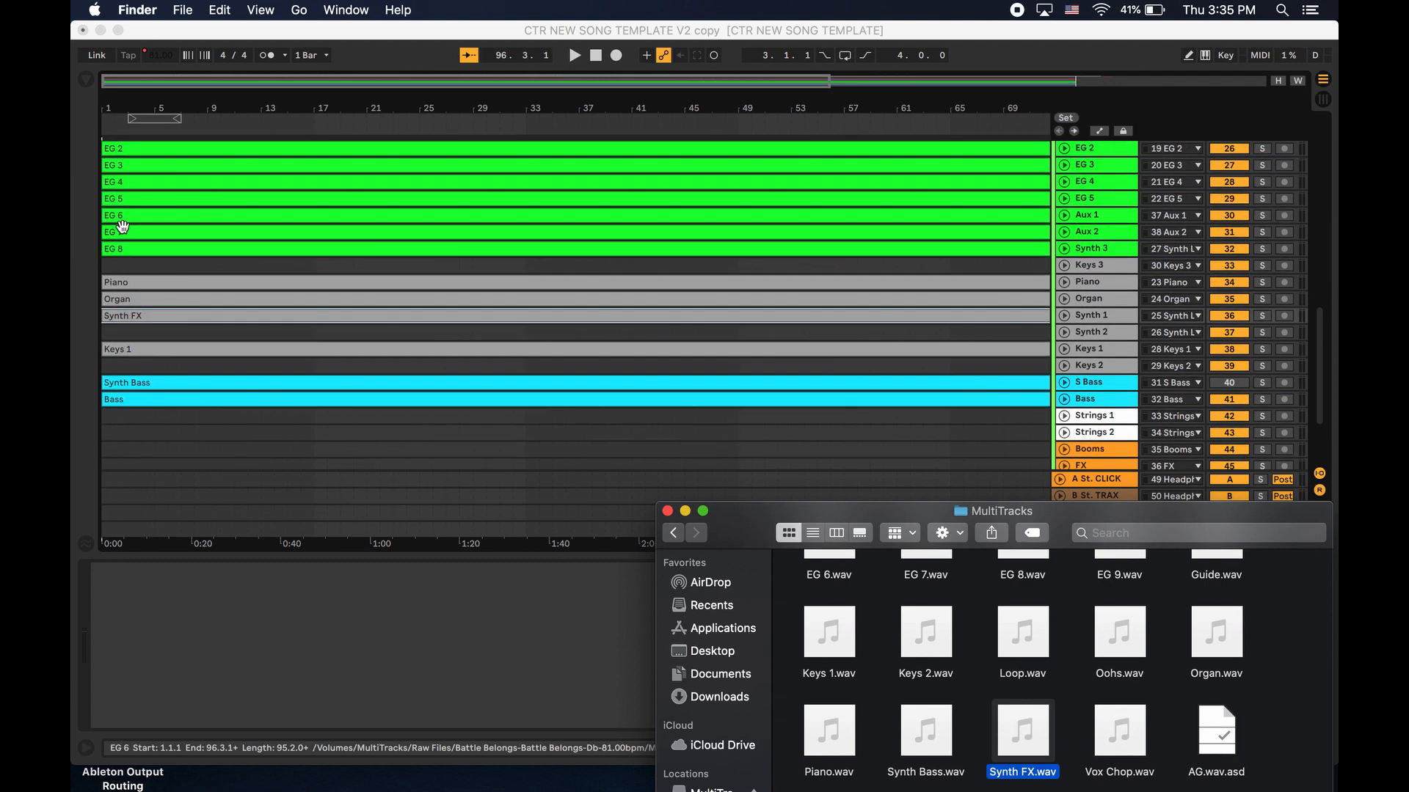
left_click(130, 377)
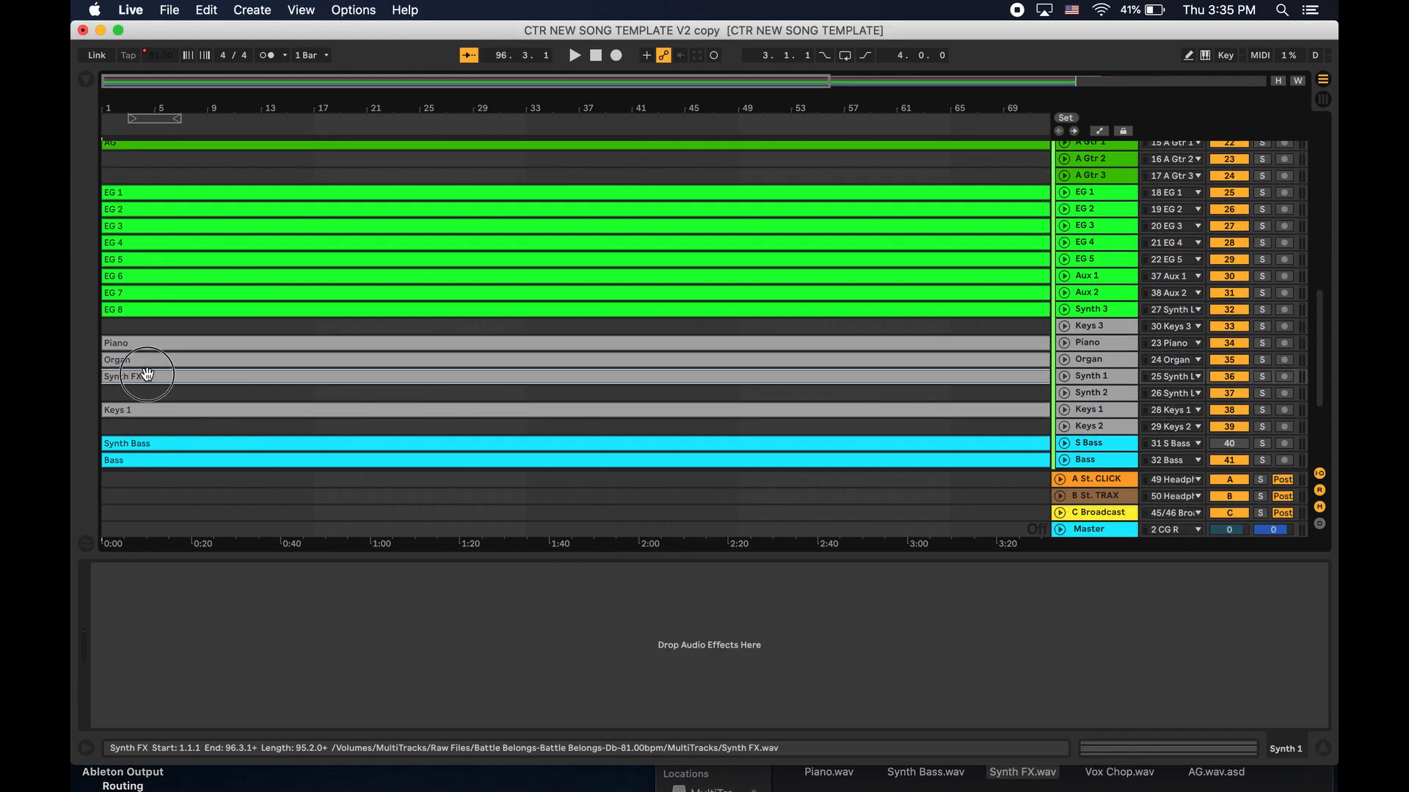
Expand the Synth 1 track and audition the Synth FX clip soloed from bars 17 and 21.
left_click(1063, 376)
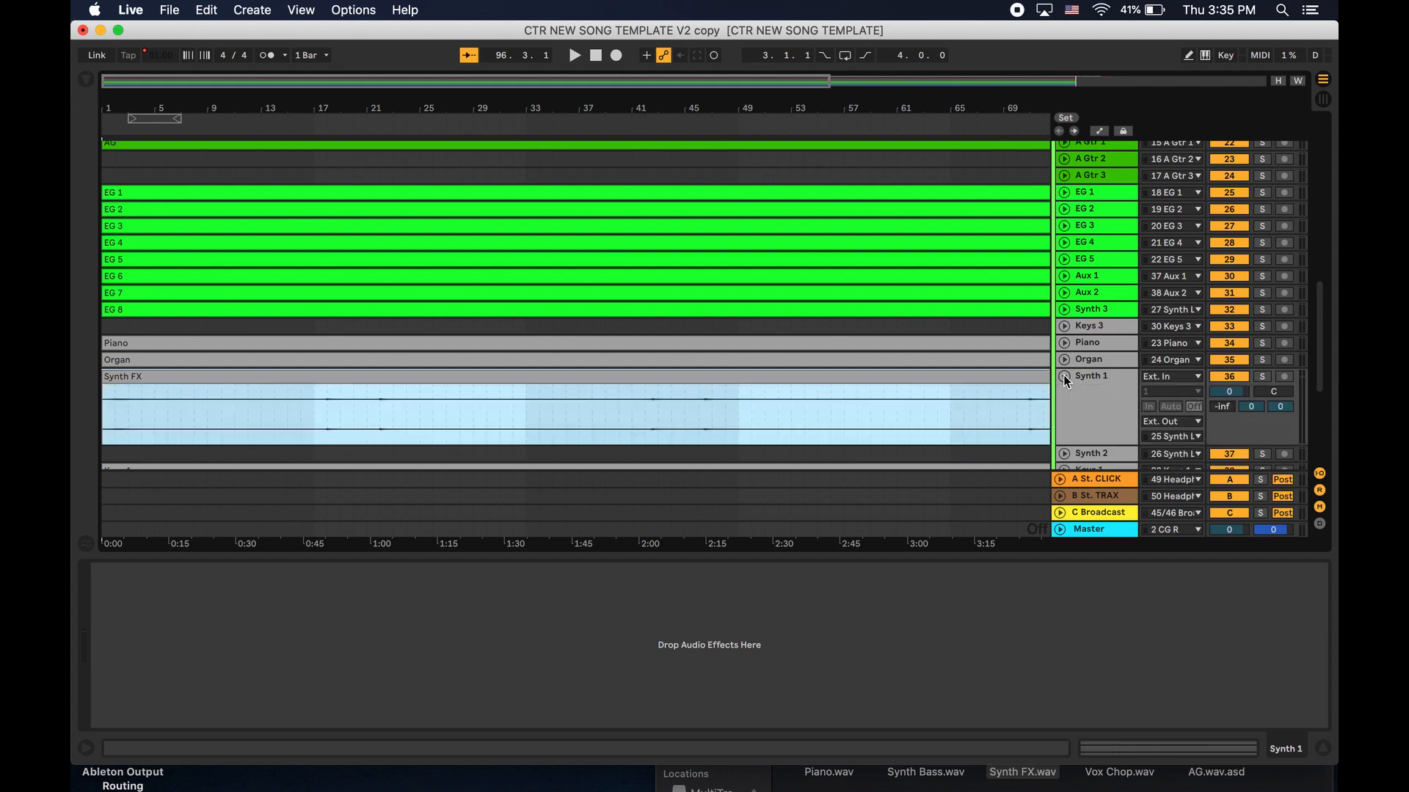
left_click(322, 397)
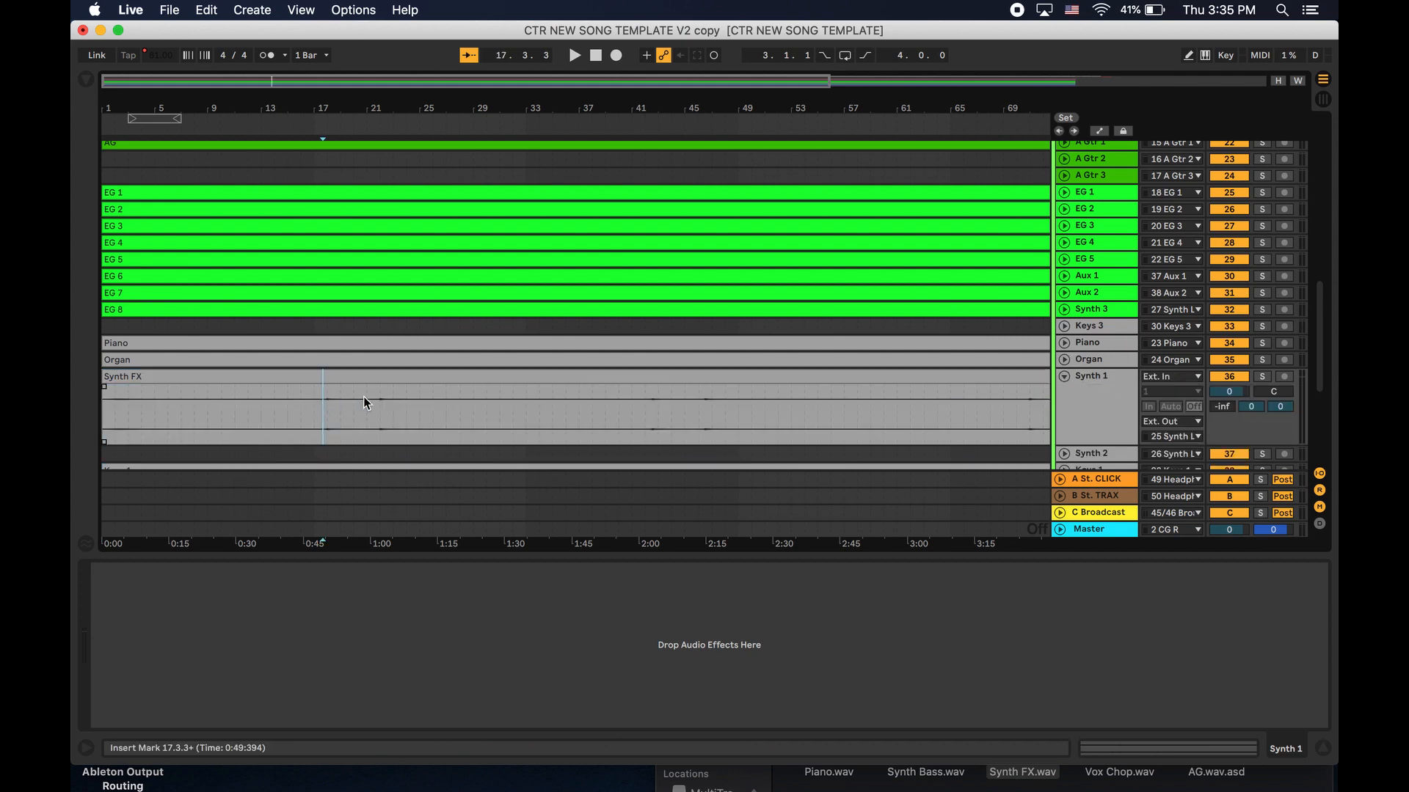
left_click(1261, 378)
key("space")
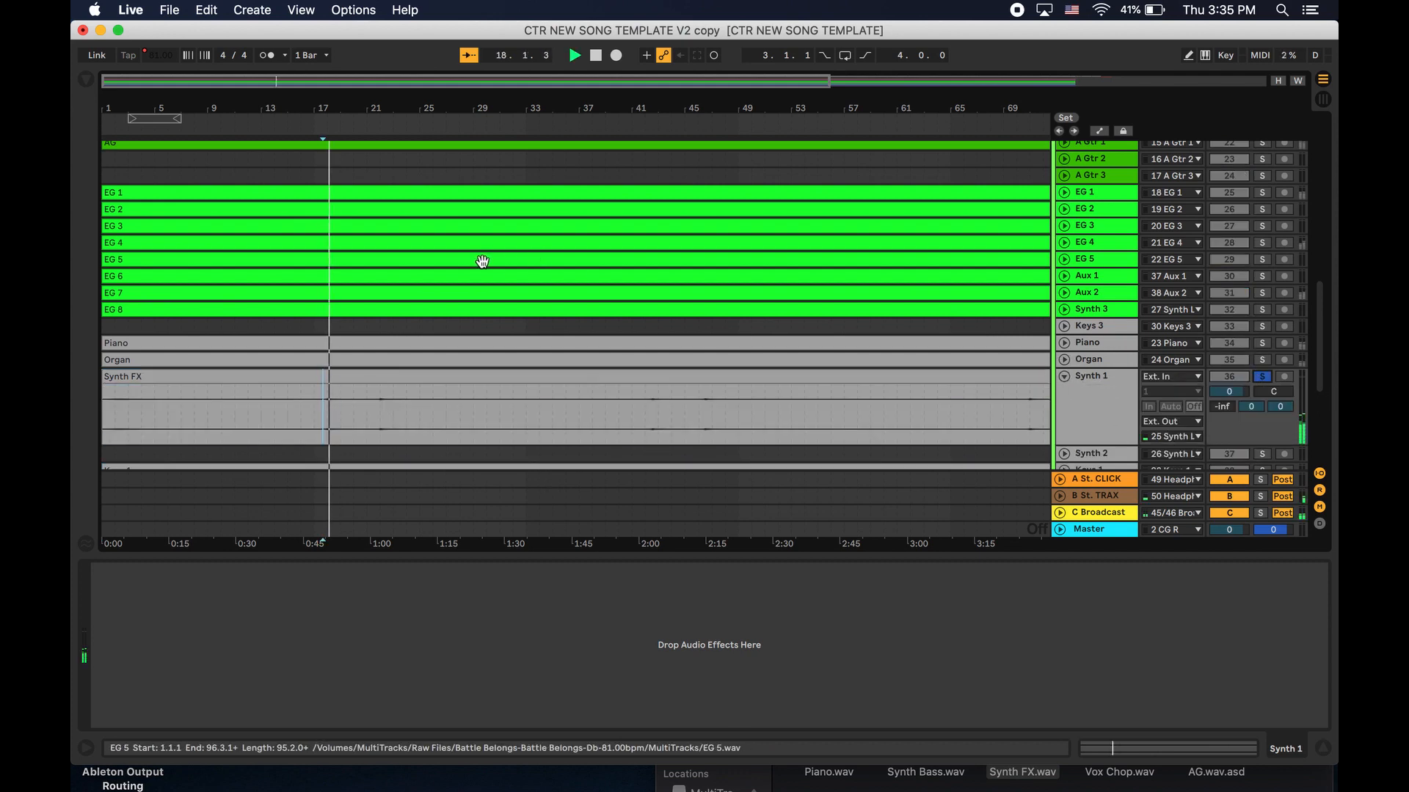
left_click(378, 402)
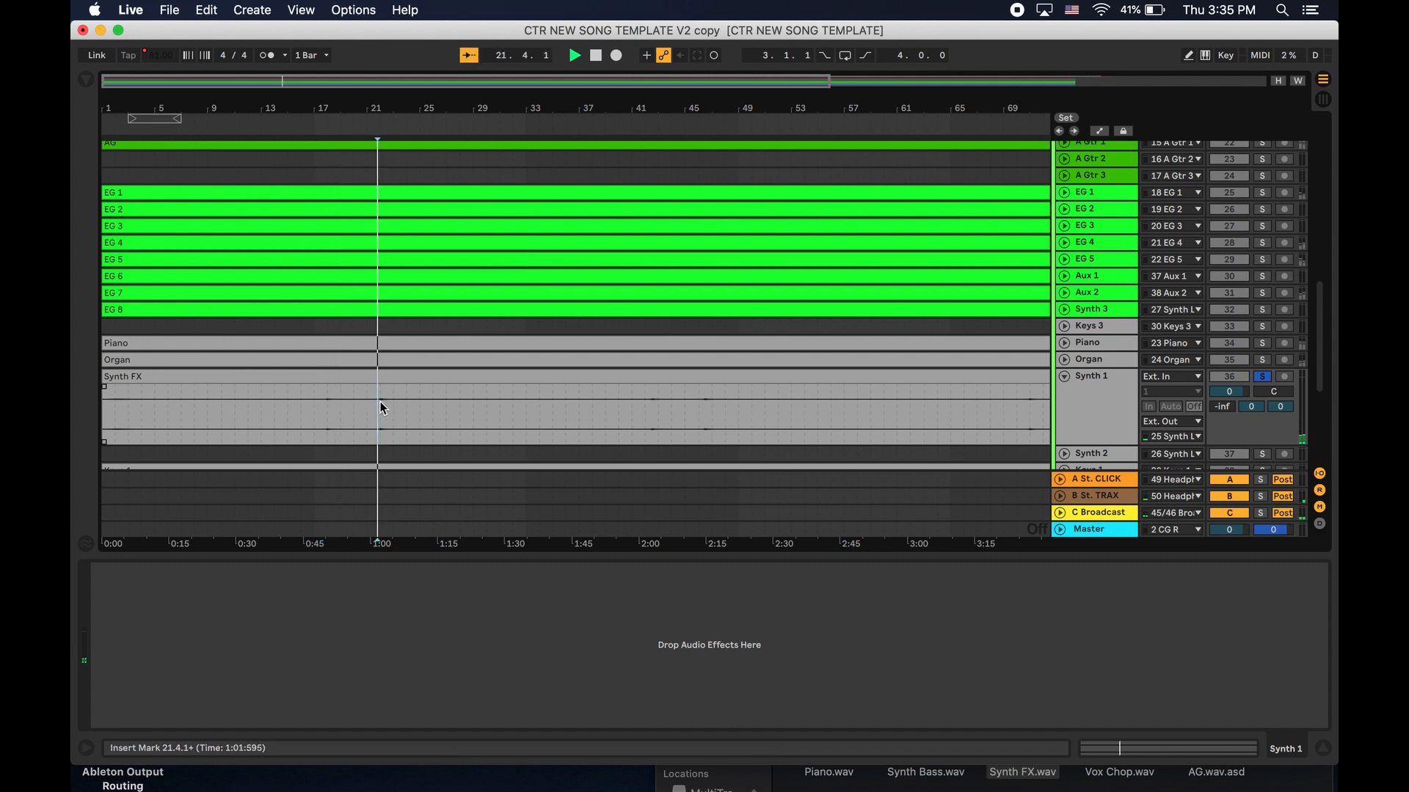
scroll(508, 394, "right", 5)
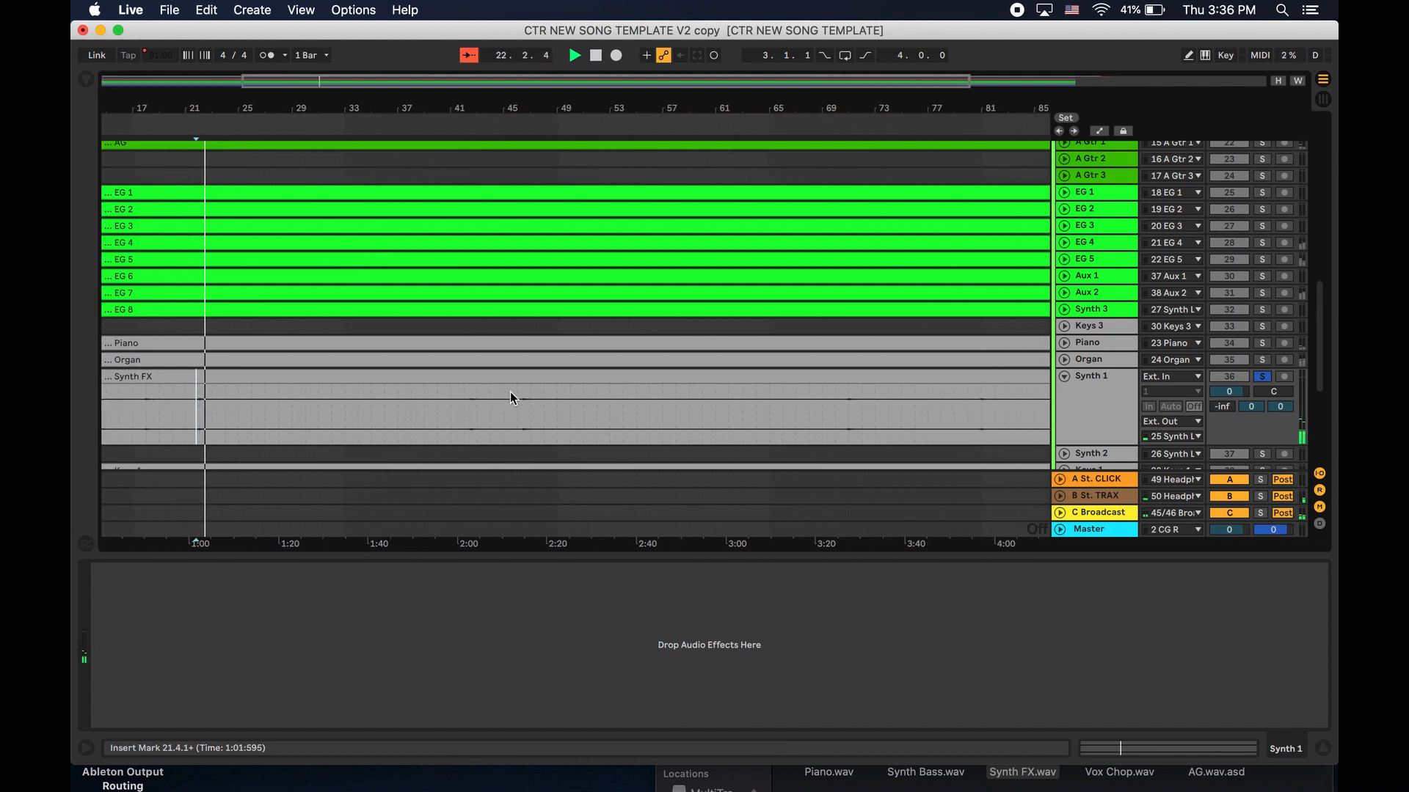
key("space")
Audition Synth FX from bars 70 and 80 with the system volume raised, finishing with the Synth 1 solo off and the clip selected.
scroll(509, 392, "right", 6)
left_click(554, 402)
key("space")
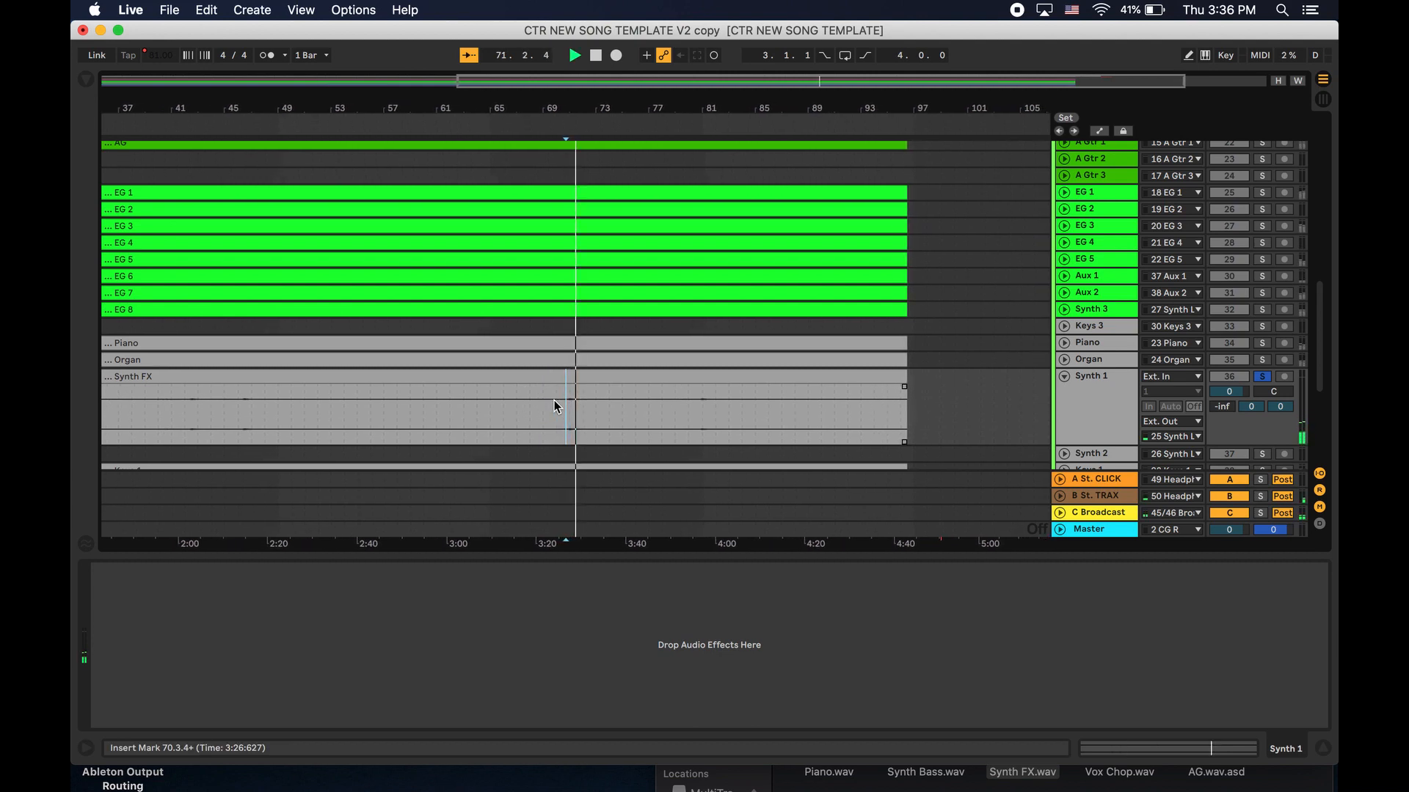
key("space")
key("XF86AudioRaiseVolume")
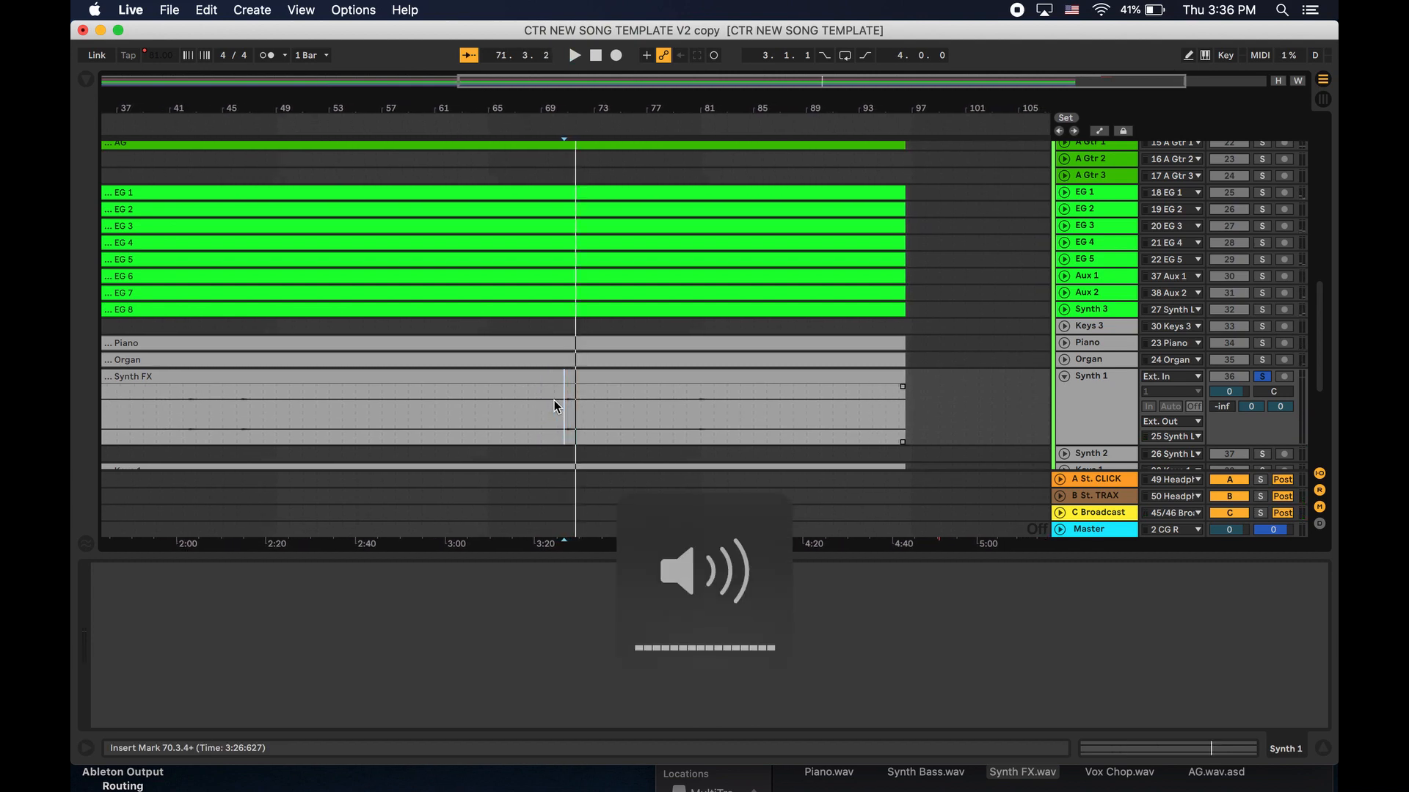
left_click(697, 402)
key("space")
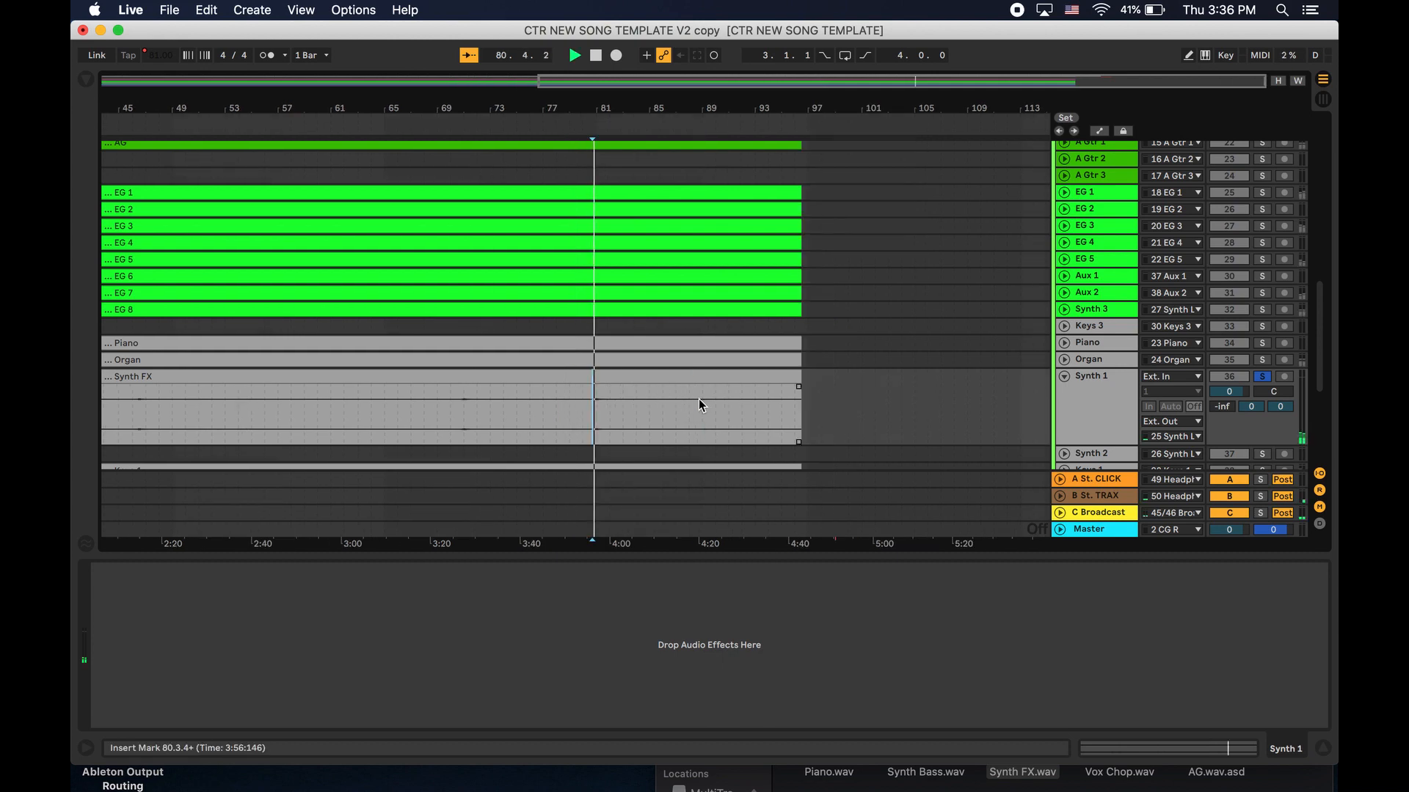
scroll(698, 398, "left", 10)
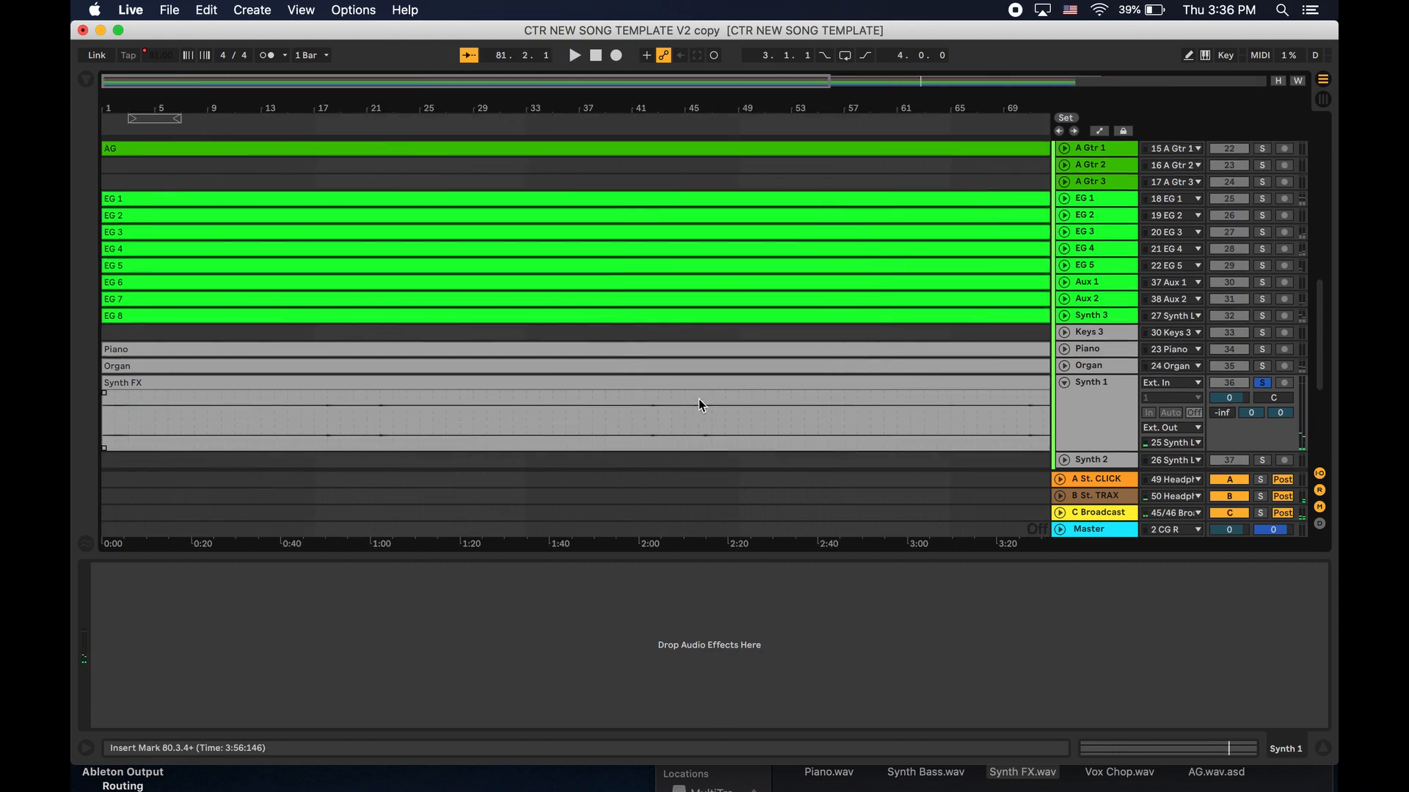
left_click(1263, 383)
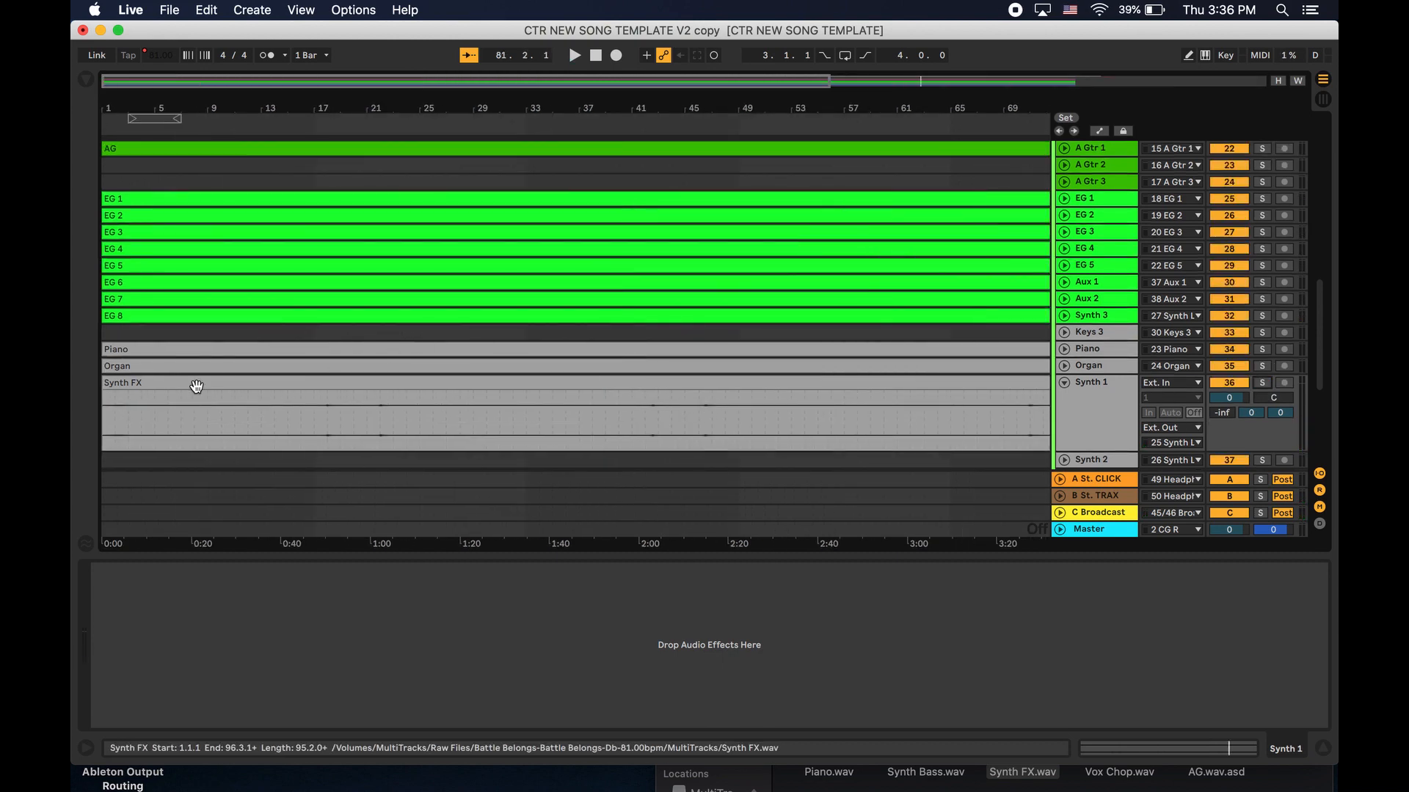
left_click(1000, 385)
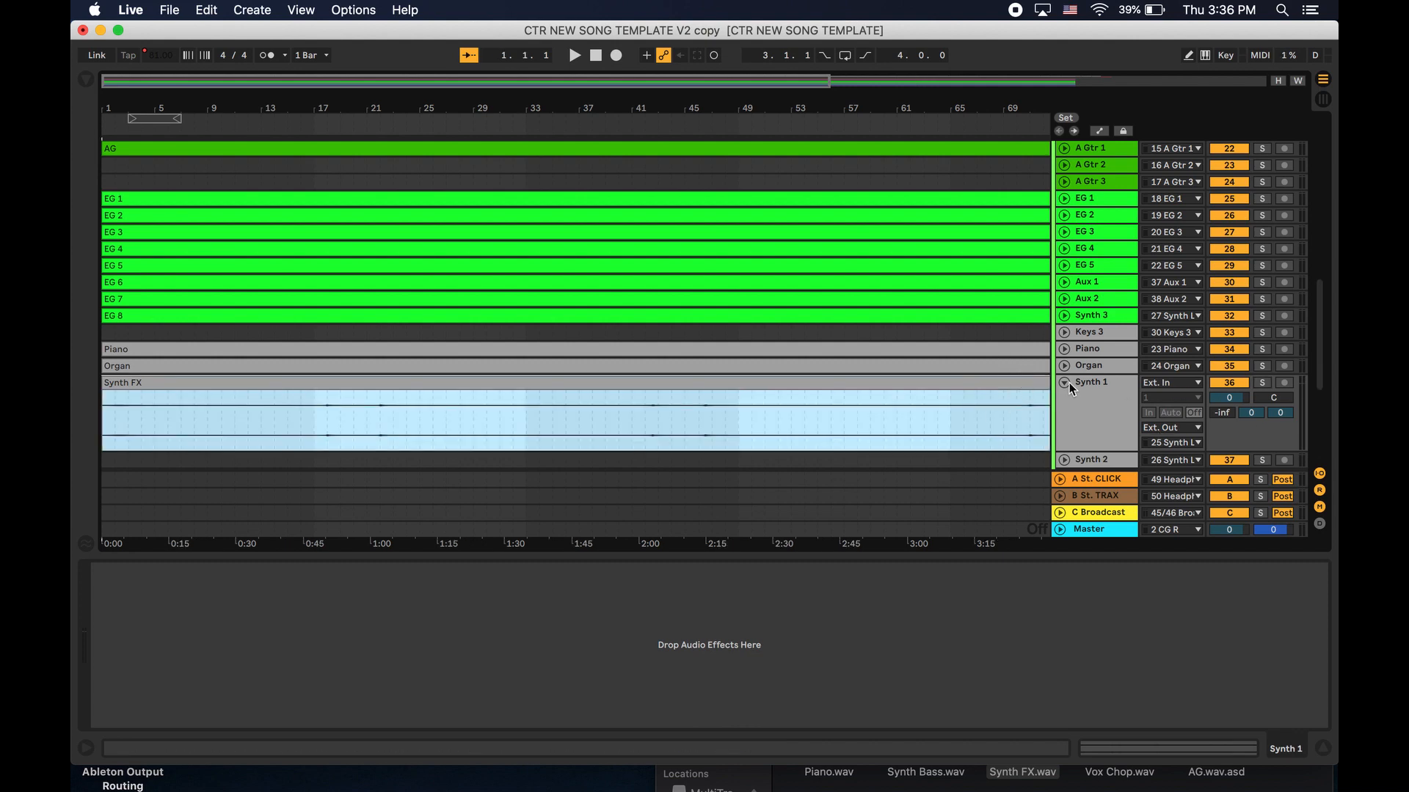
Collapse the Synth 1 track and move the Synth FX clip from it to the Perc 1 track.
left_click(1063, 382)
left_click_drag(119, 384, 104, 236)
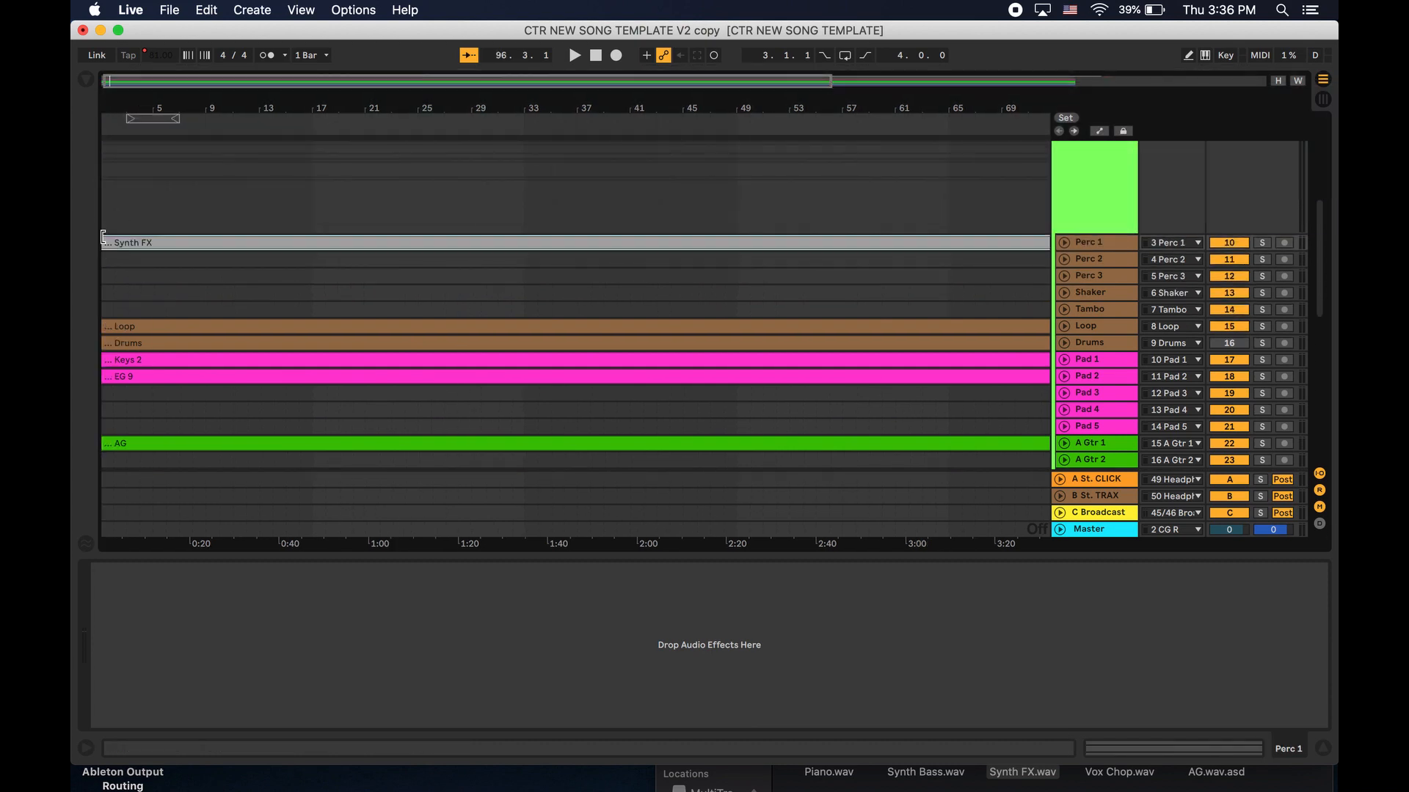
scroll(292, 302, "down", 10)
scroll(292, 303, "up", 8)
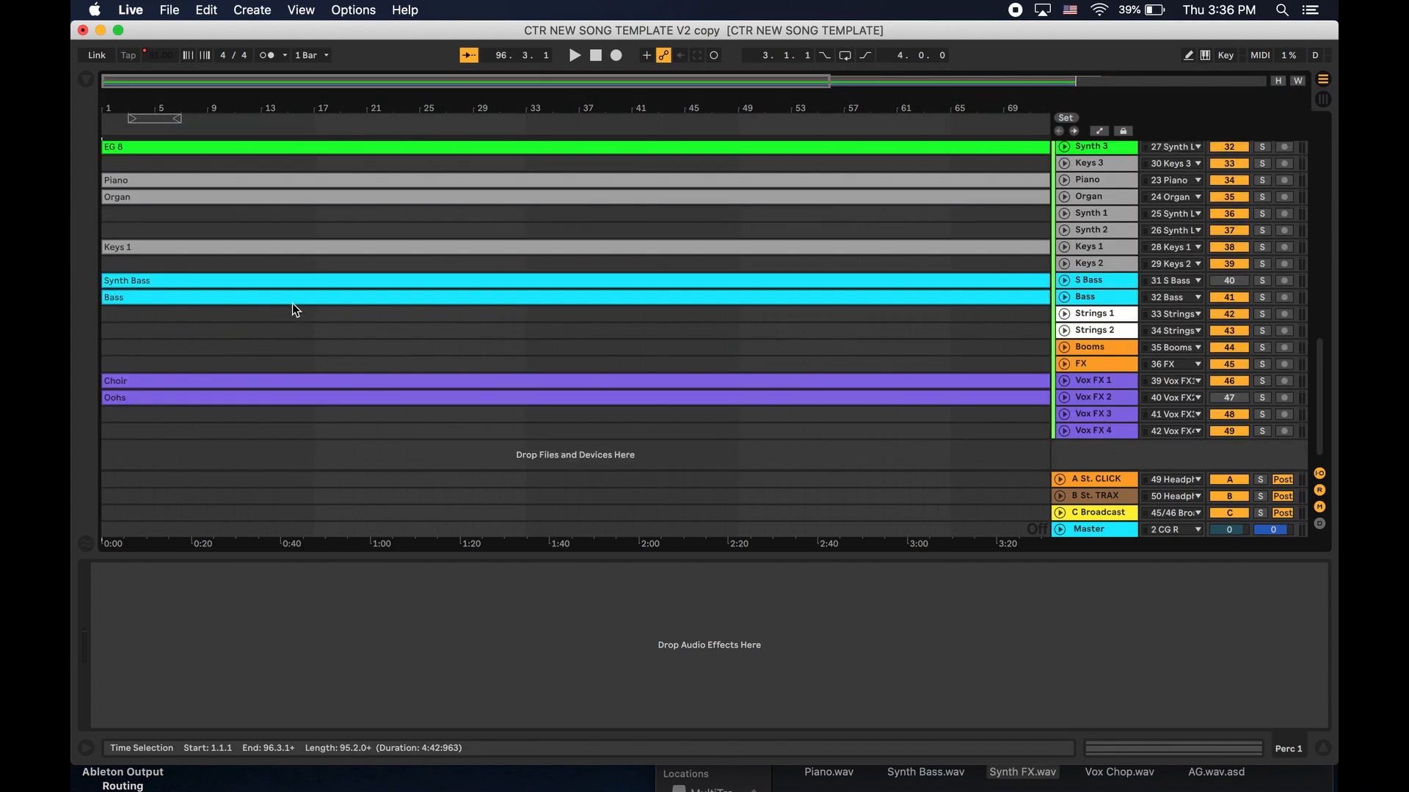
Check the stems in the MultiTracks folder, and move the Oohs clip from Vox FX 2 down to Vox FX 3.
left_click(825, 779)
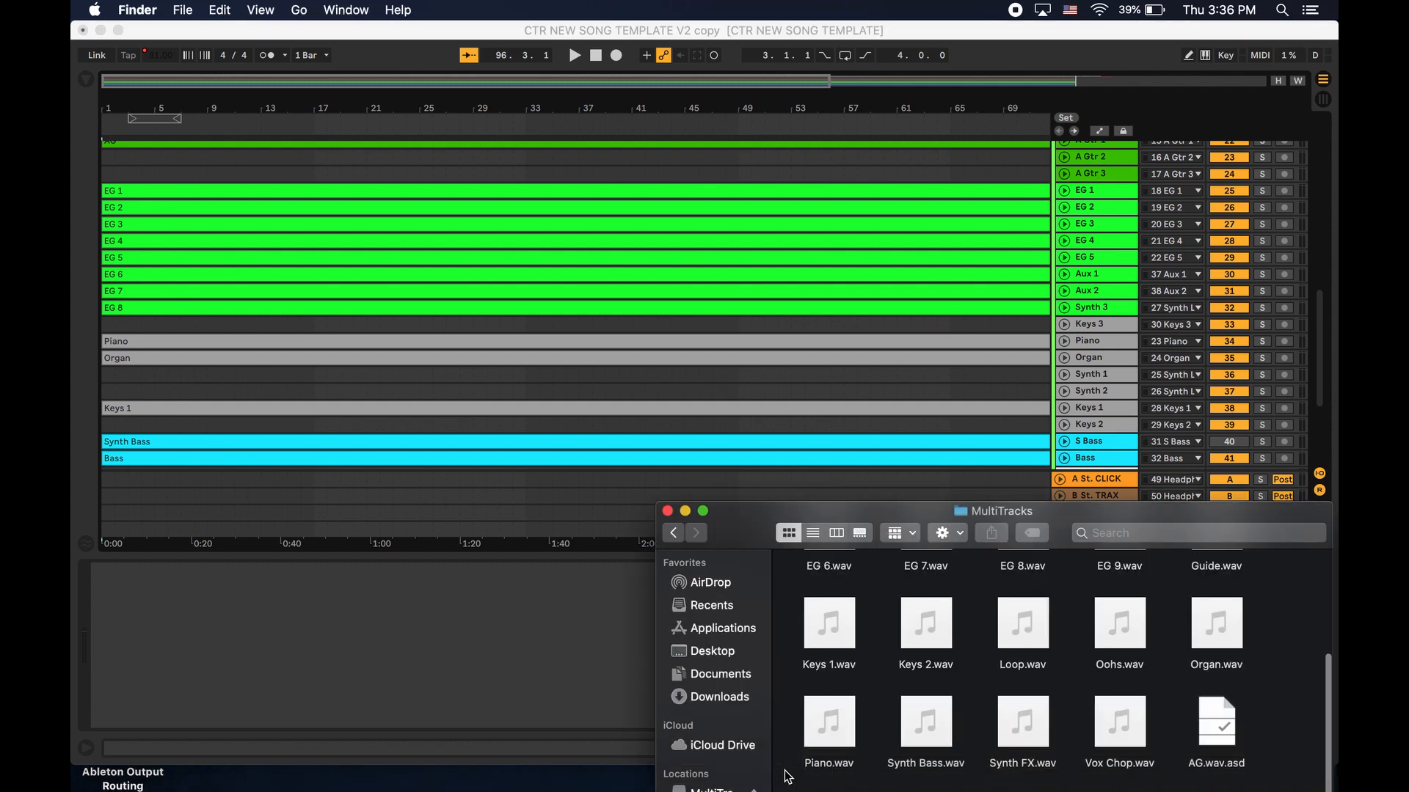
scroll(1092, 645, "down", 3)
scroll(830, 474, "down", 5)
scroll(830, 474, "down", 2)
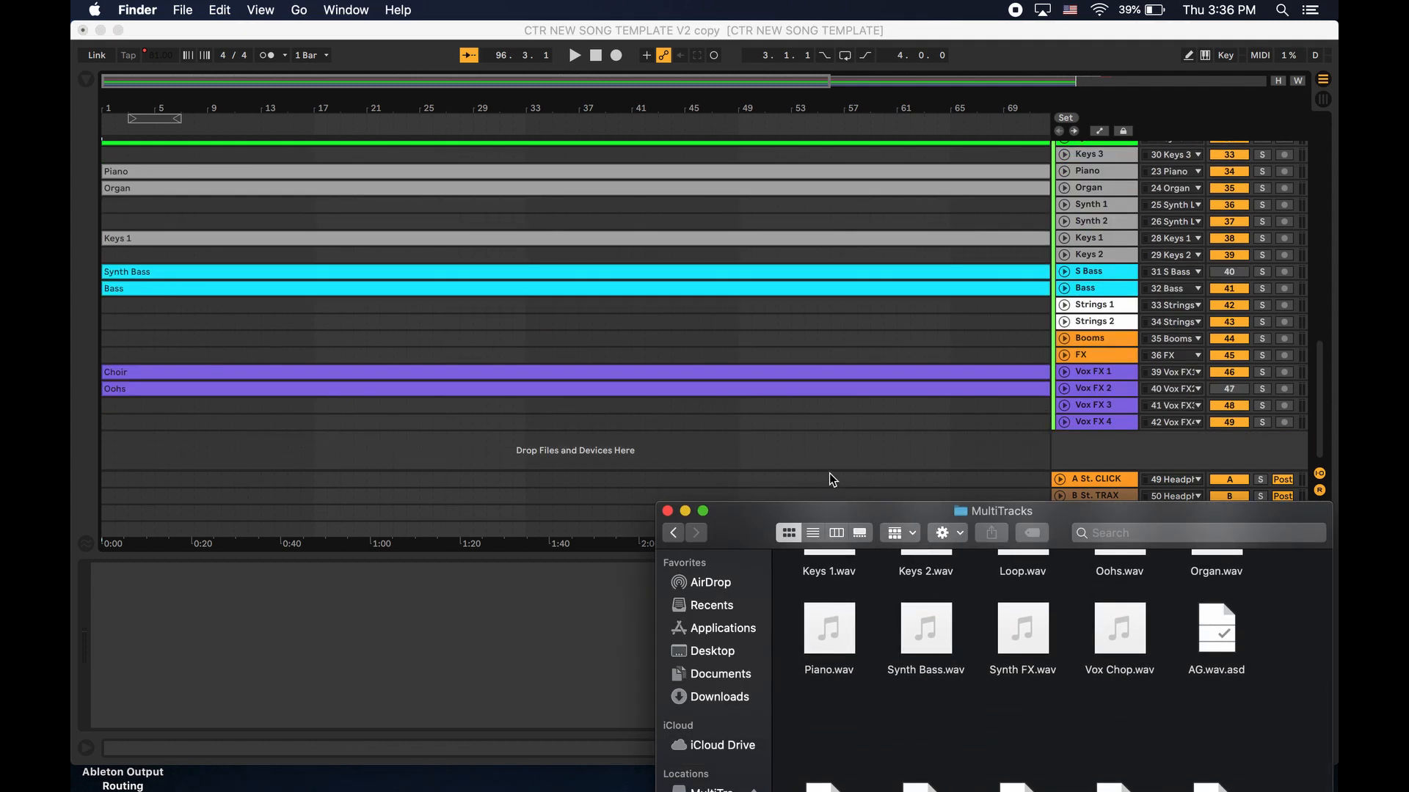
left_click(173, 393)
left_click_drag(139, 388, 139, 412)
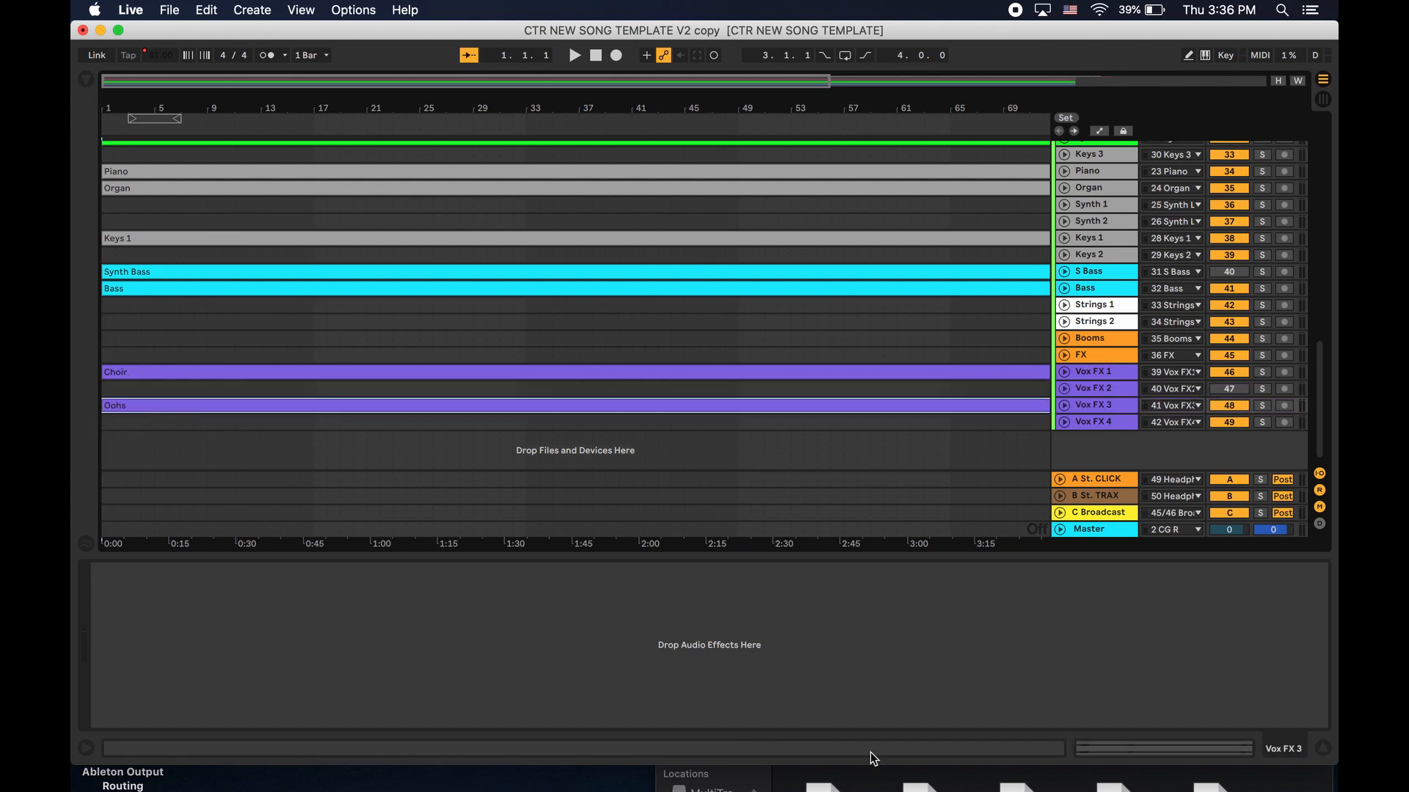
Import Vox Chop.wav onto Vox FX 2 aligned to bar 1, with Vox FX 2 activated and Vox FX 3 deactivated.
left_click(979, 784)
scroll(1065, 699, "down", 5)
scroll(1070, 704, "up", 5)
scroll(1069, 703, "up", 3)
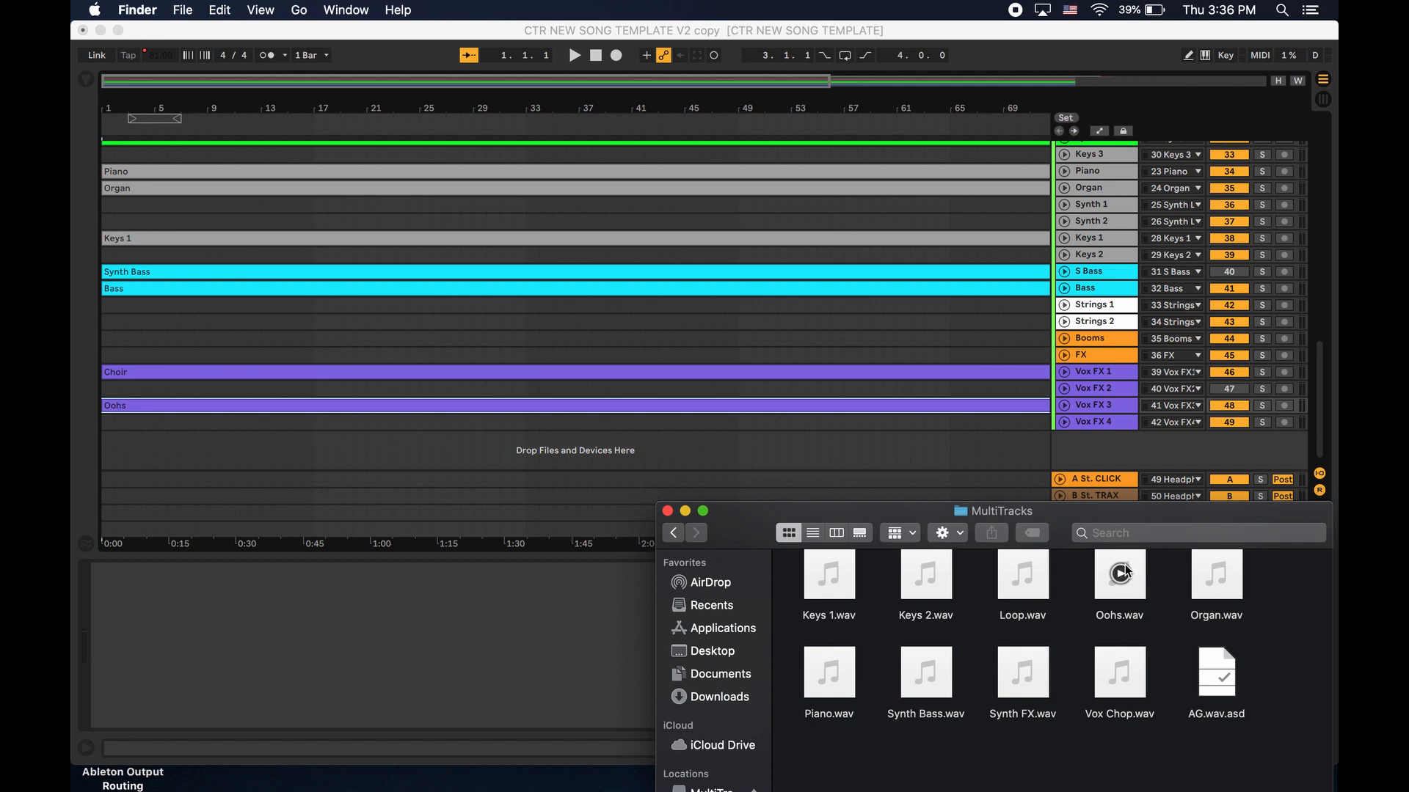
left_click_drag(1142, 693, 101, 389)
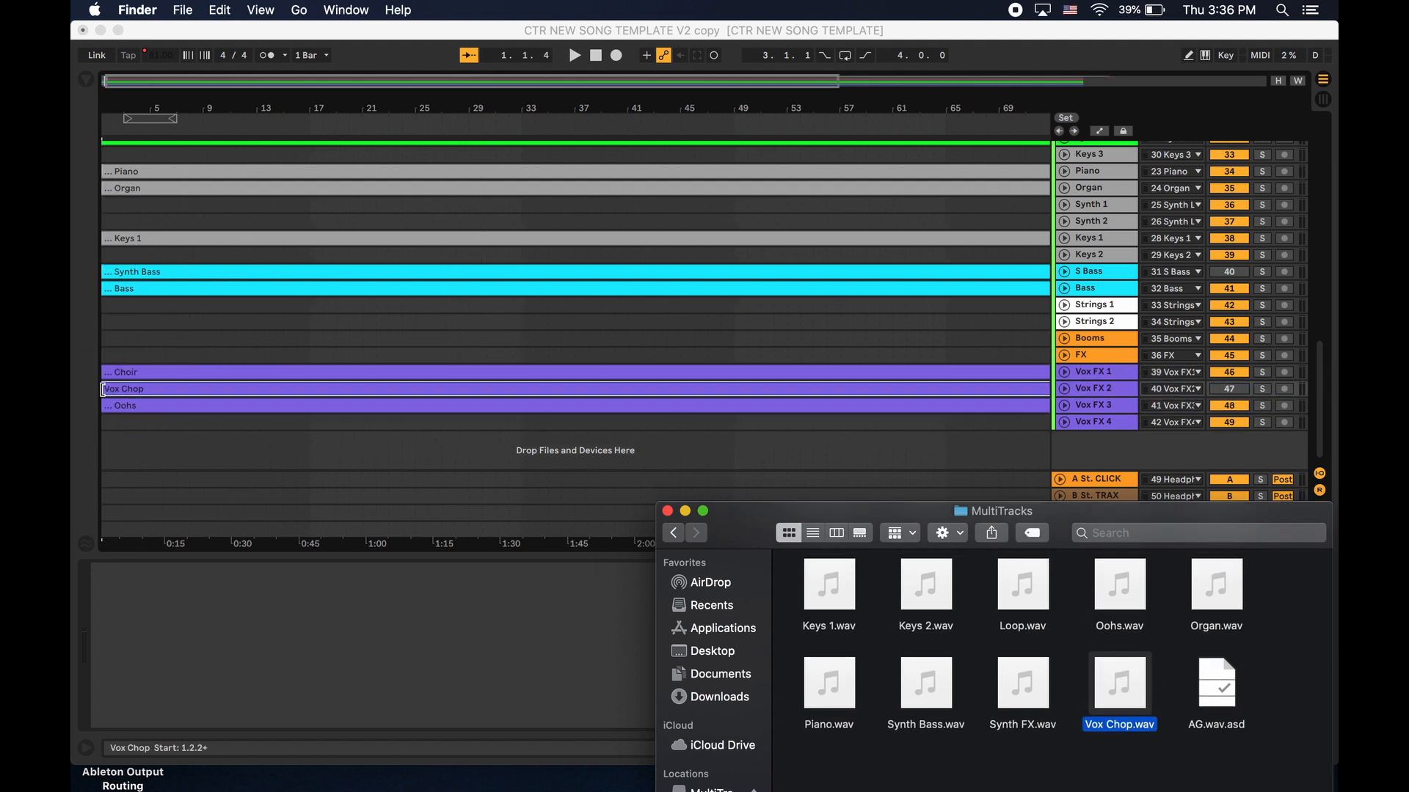
left_click(582, 395)
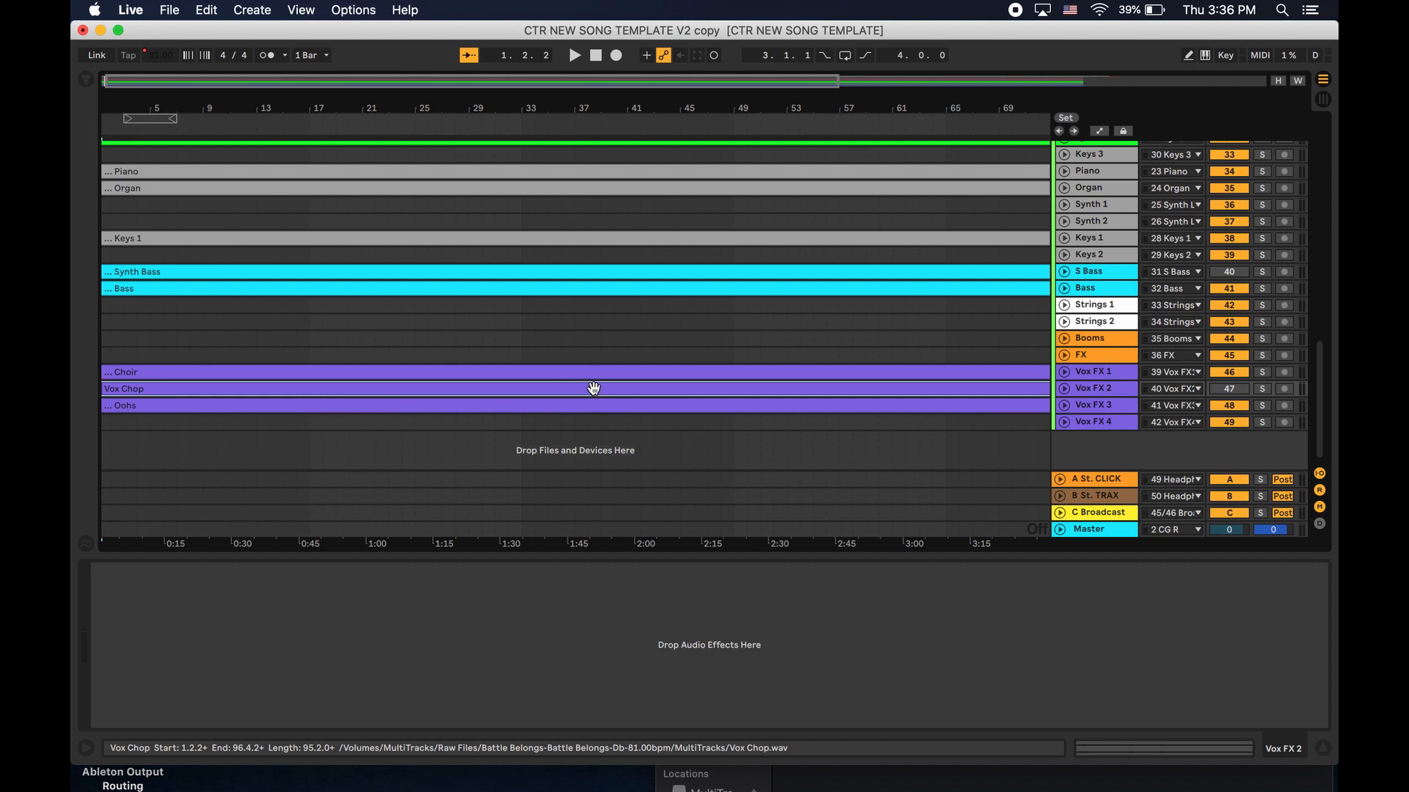
scroll(549, 387, "left", 1)
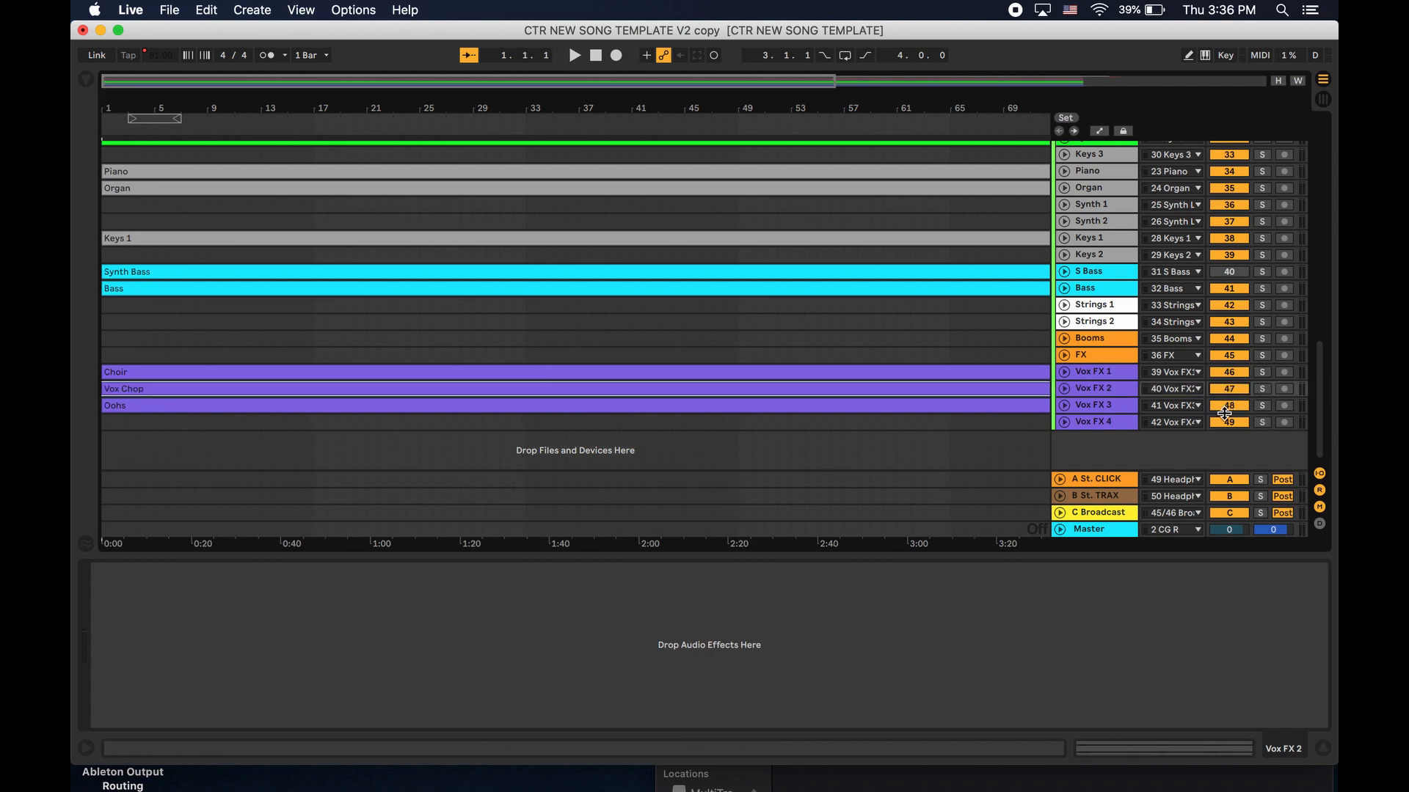
Expand the Vox FX 2 track and audition the Vox Chop clip from bars 3 and 29 with the track soloed.
left_click(1064, 388)
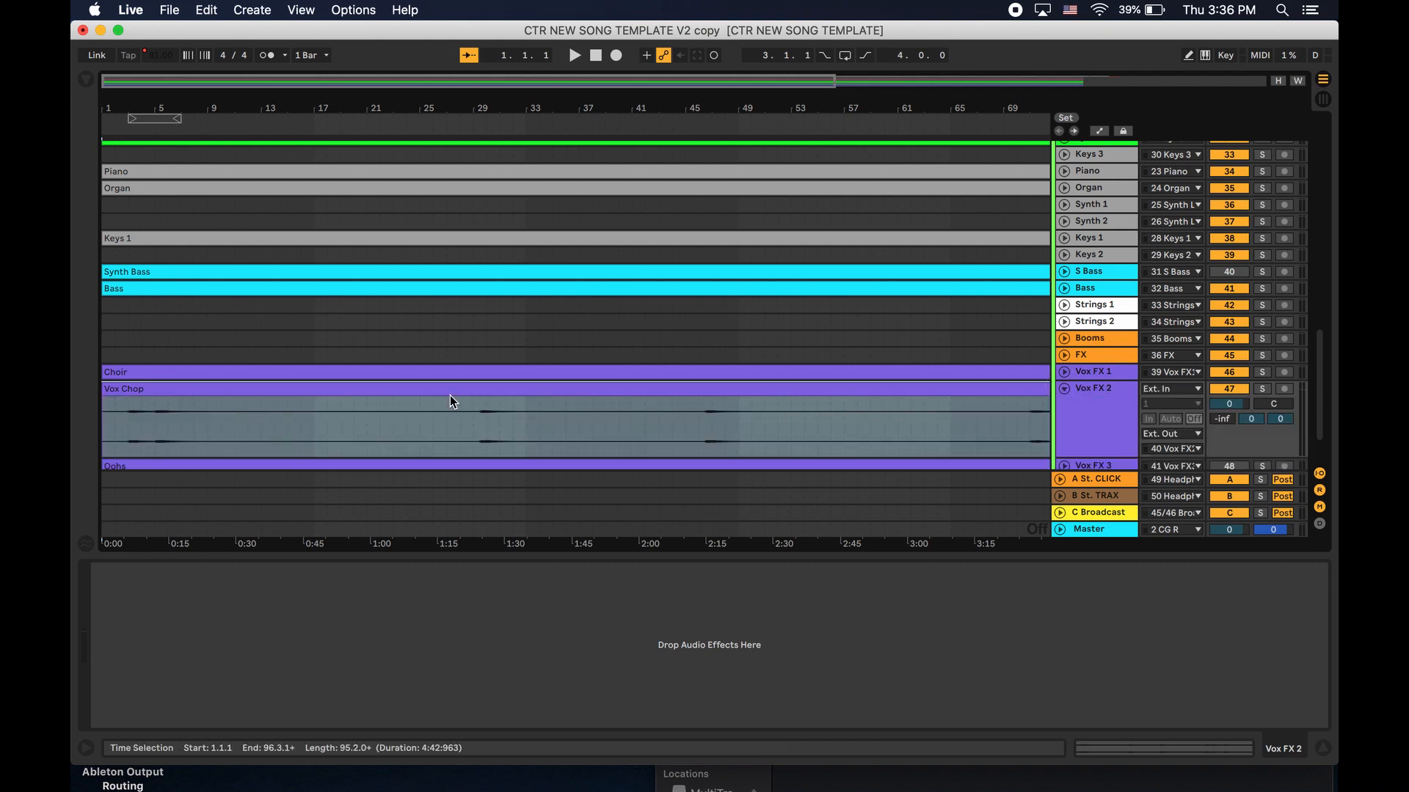
left_click(129, 411)
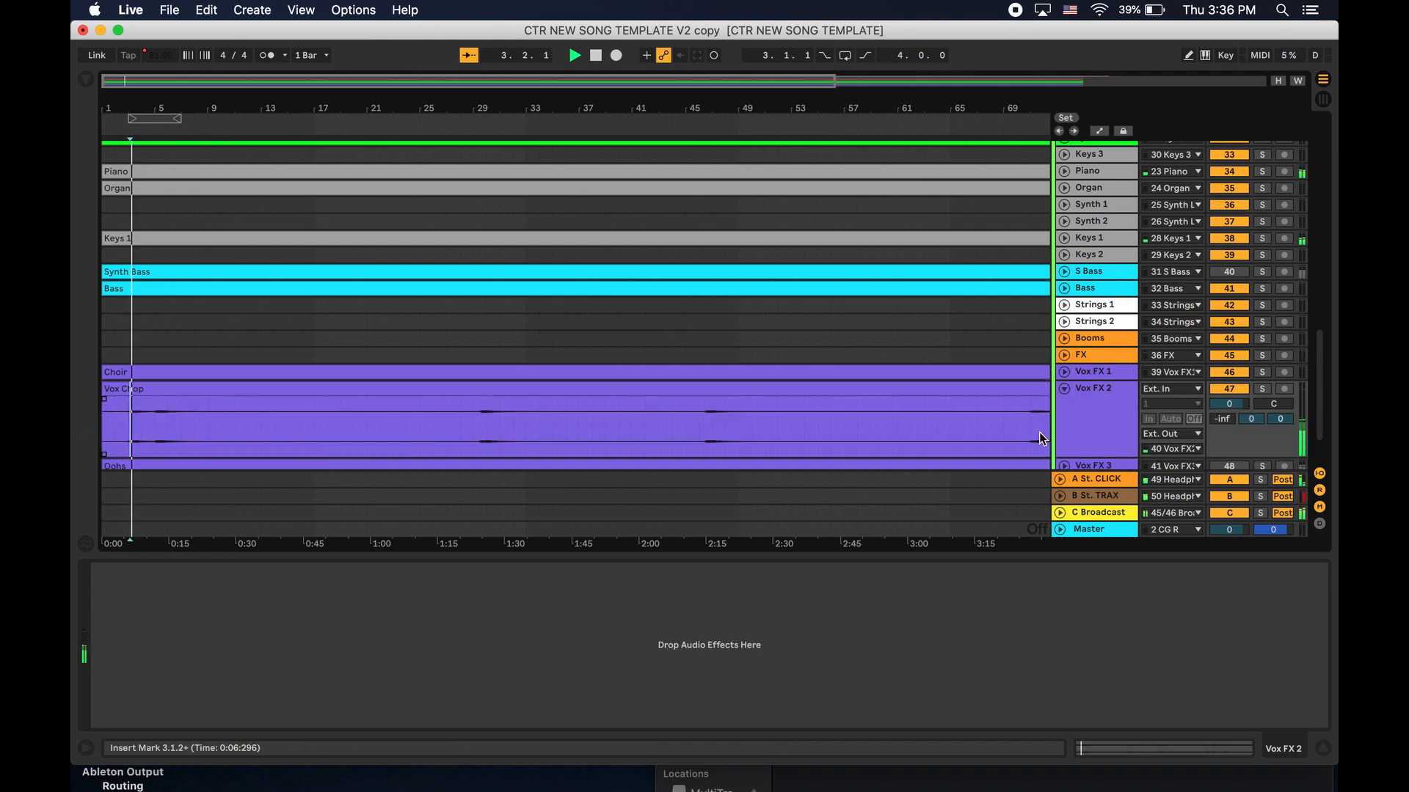
left_click(1262, 389)
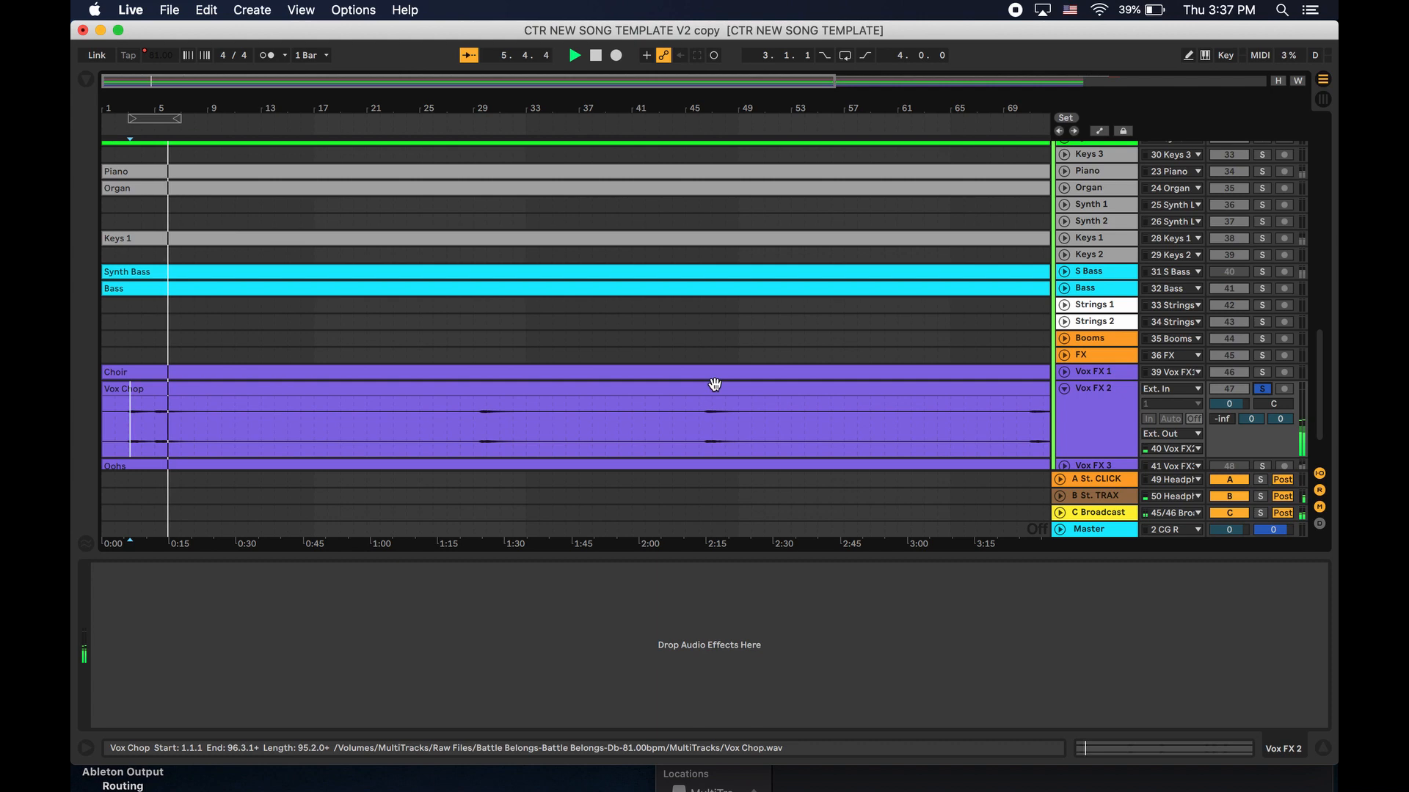
left_click(483, 407)
key("space")
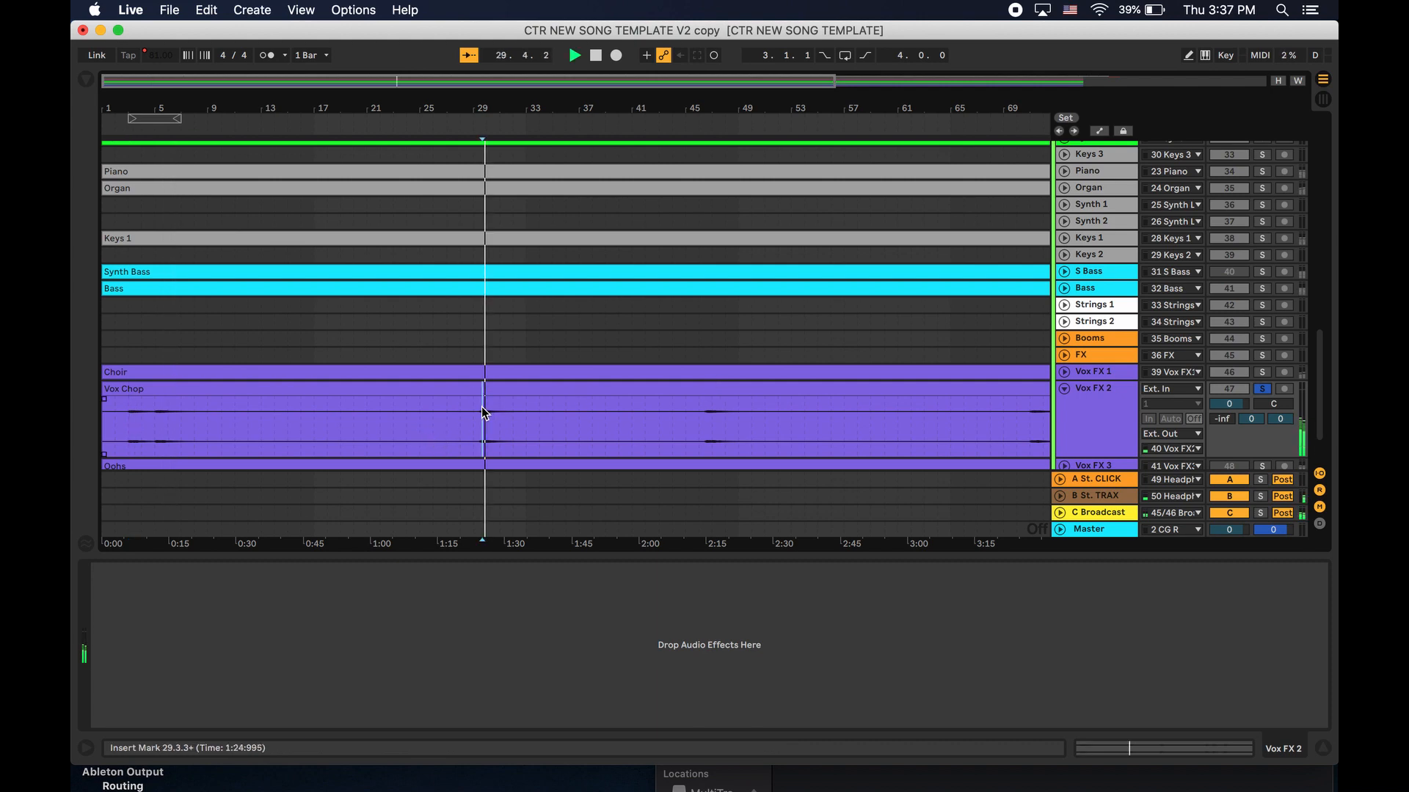
Collapse Vox FX 2, expand Vox FX 1, and audition the Choir clip soloed from bar 21, finishing with the solo off.
left_click(1262, 372)
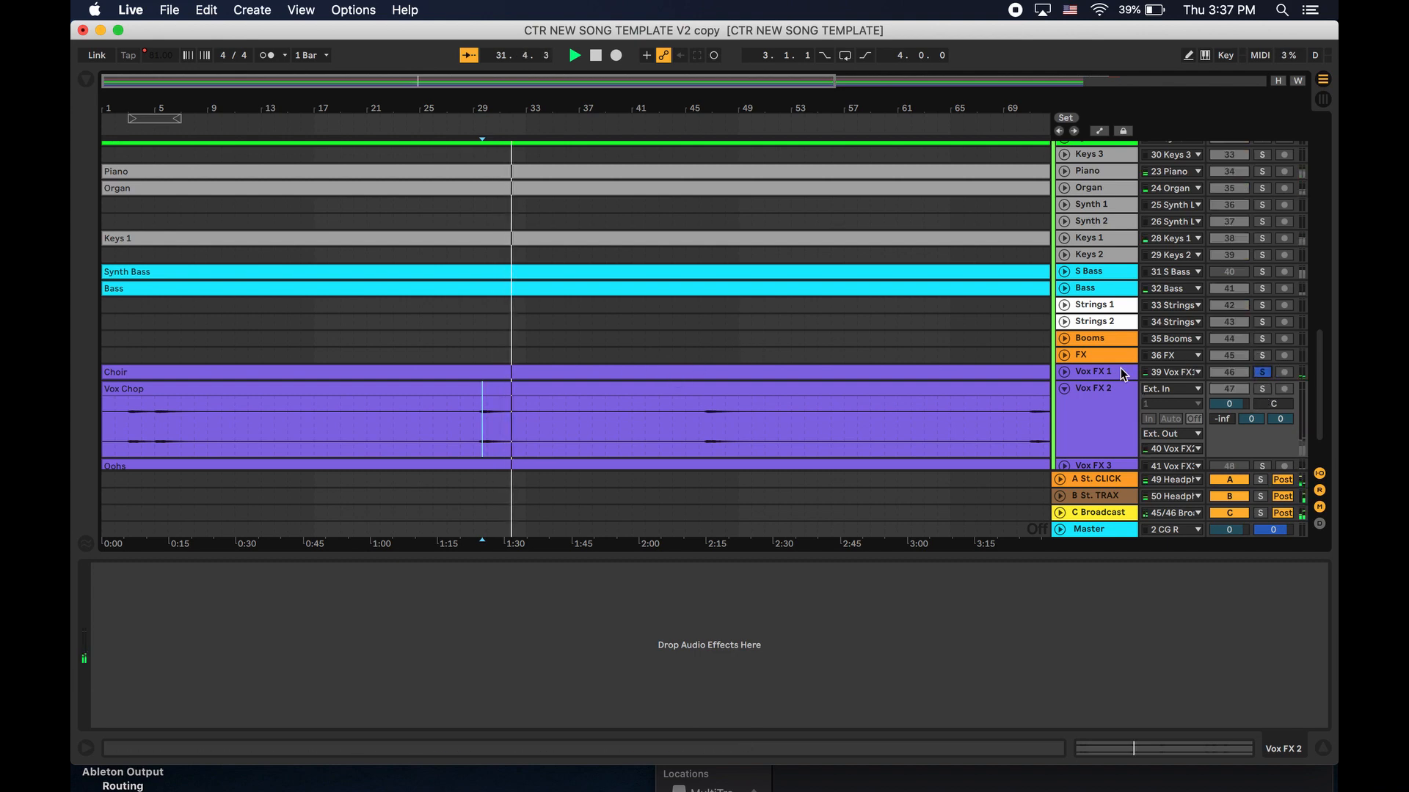
left_click(1065, 382)
left_click(1064, 374)
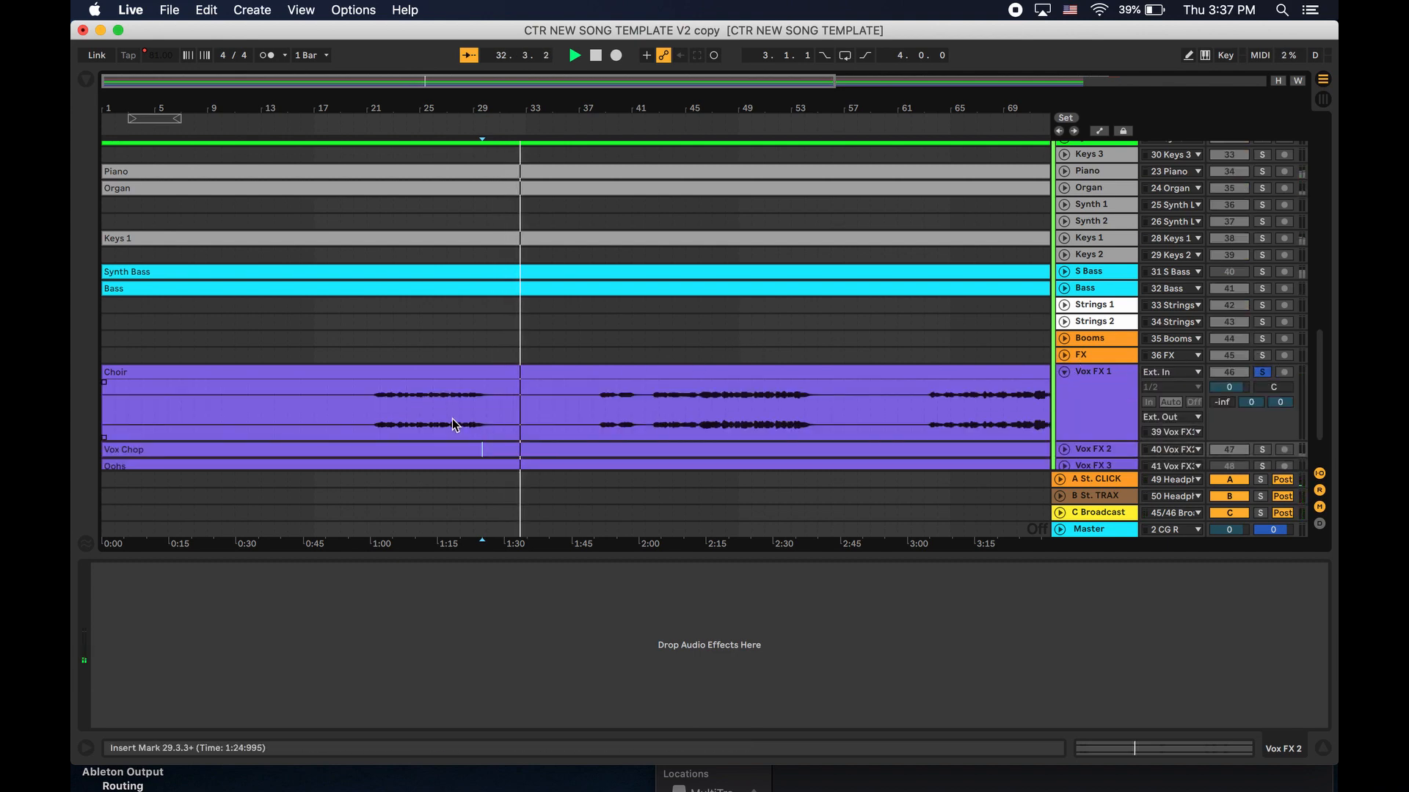
left_click(372, 396)
key("space")
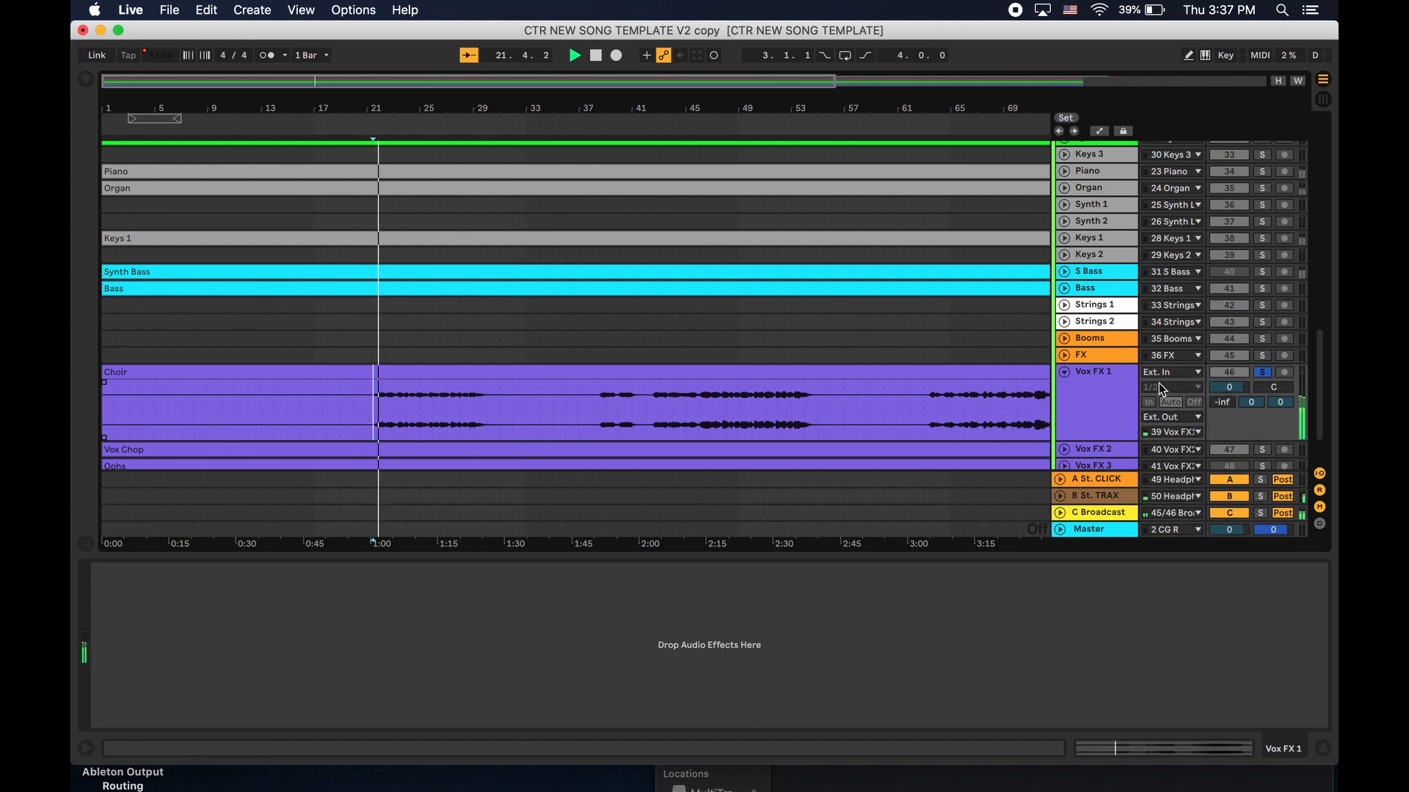
left_click(1263, 372)
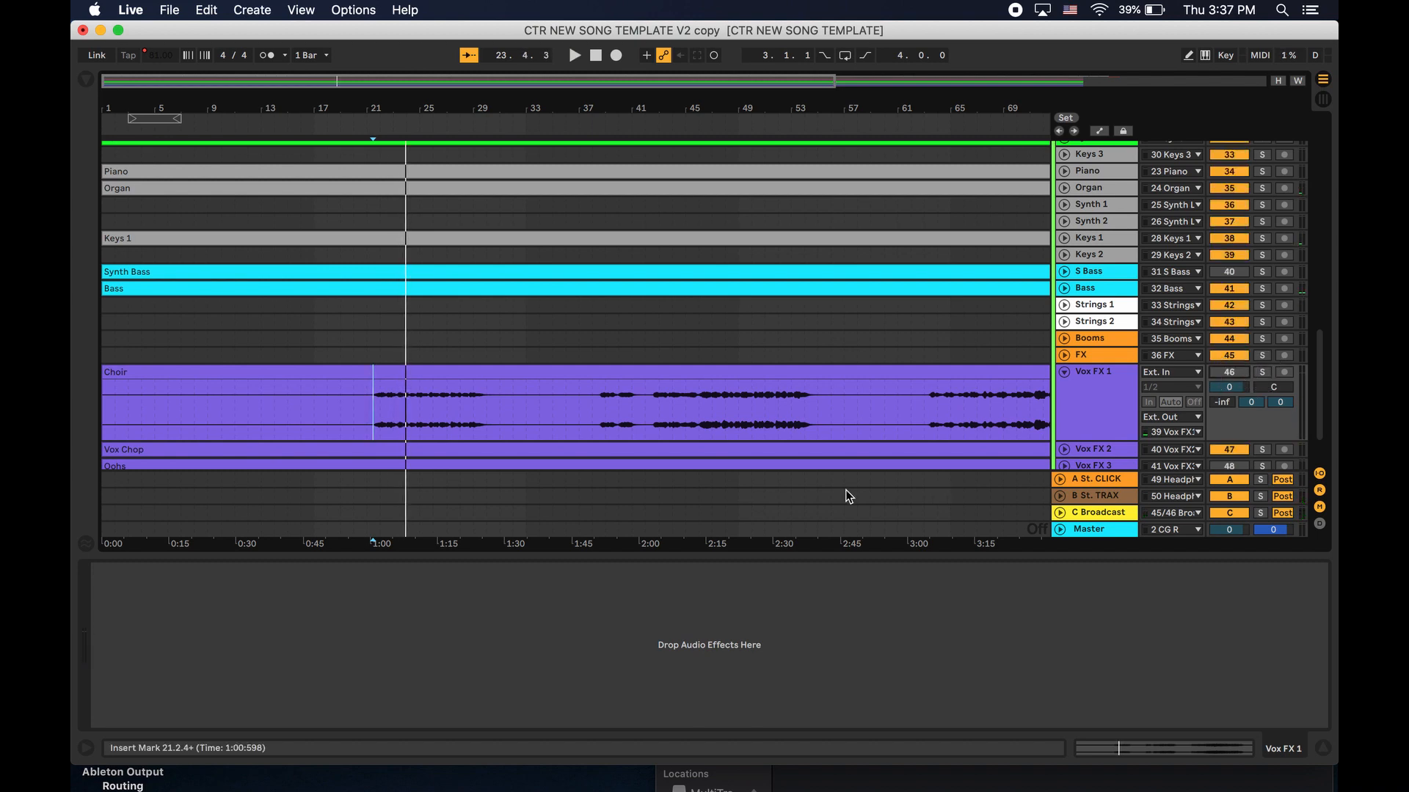
Check the MultiTracks folder for any remaining stems, clean up its icon layout, and close the folder window.
scroll(695, 436, "down", 3)
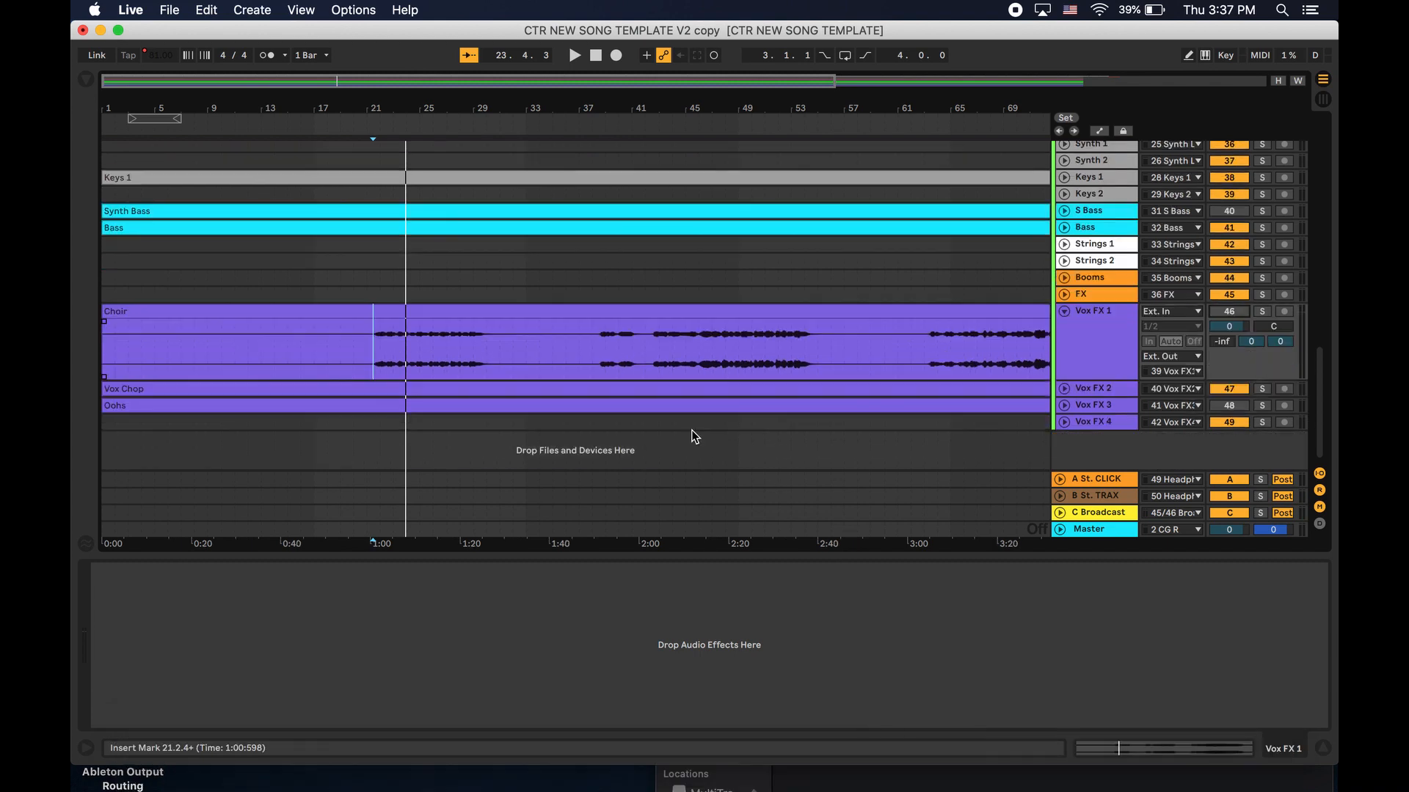
scroll(691, 430, "up", 3)
left_click(799, 782)
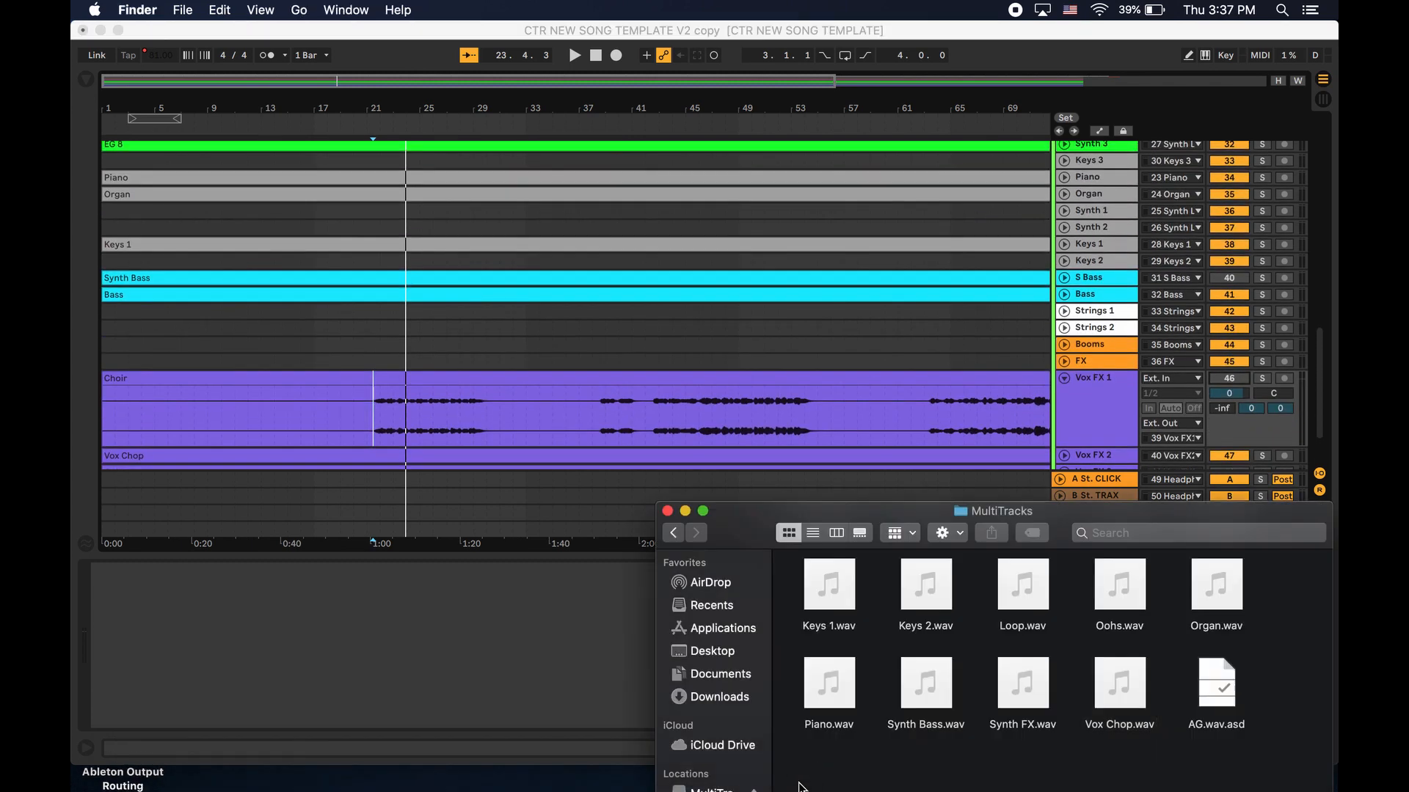
scroll(885, 707, "down", 4)
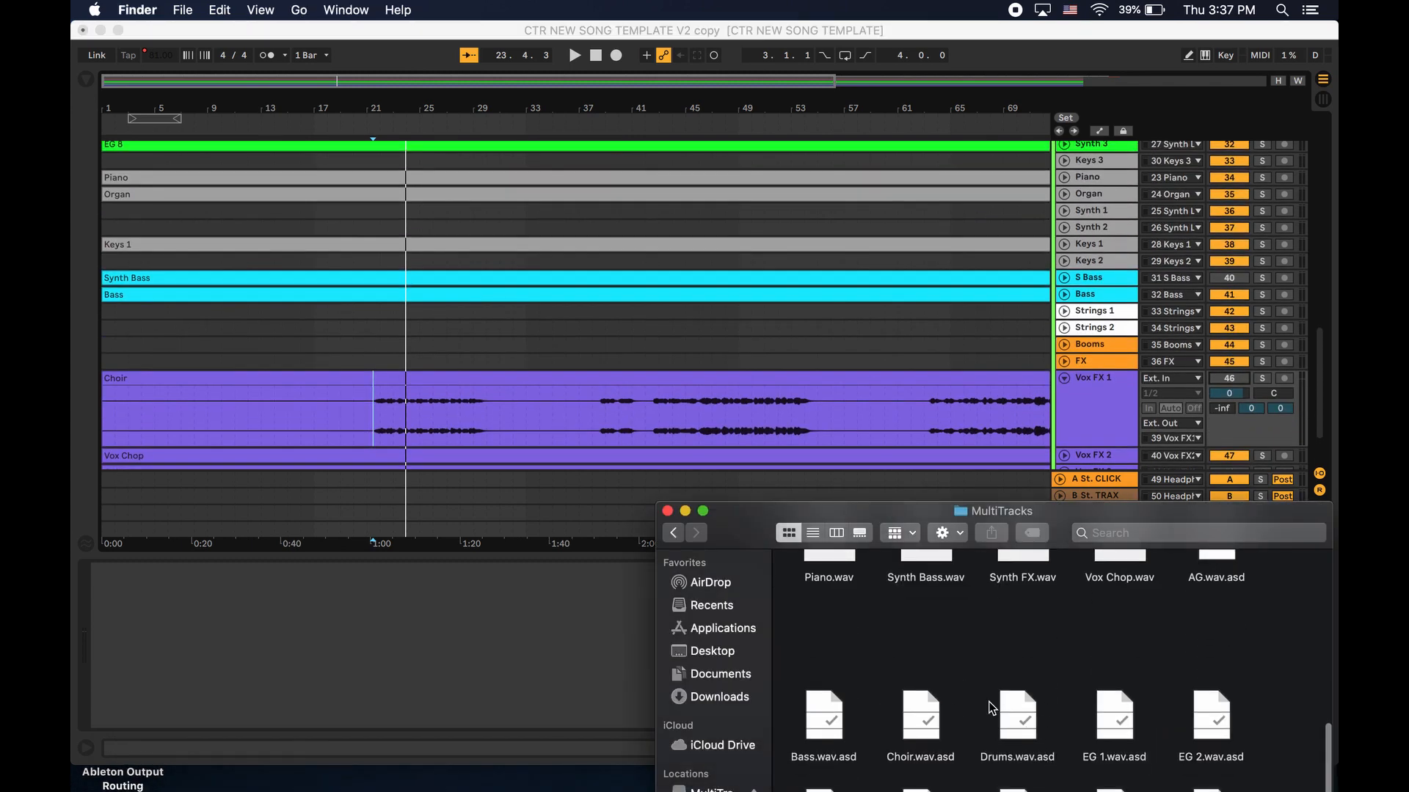
scroll(1027, 653, "down", 2)
scroll(1031, 649, "up", 10)
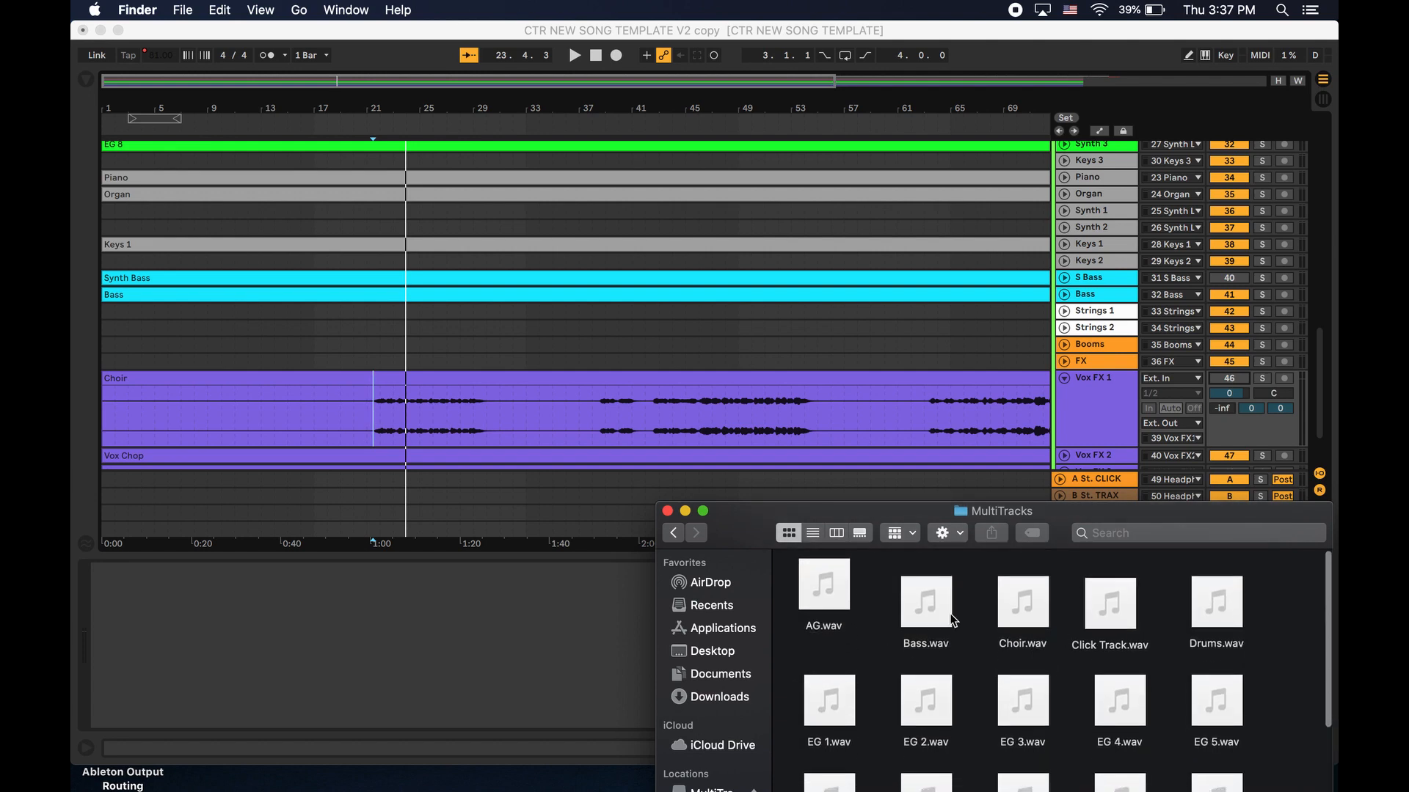
right_click(865, 594)
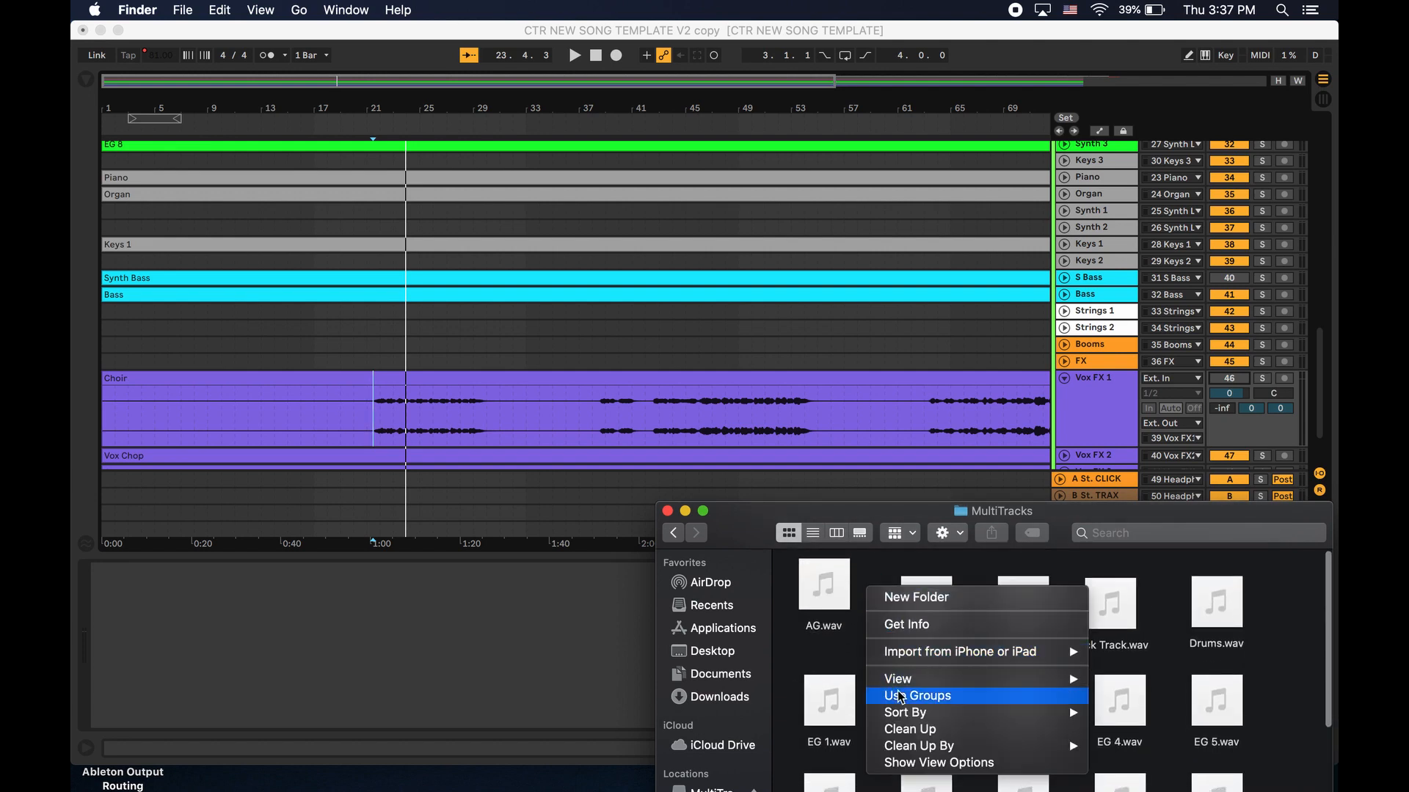
left_click(912, 728)
scroll(875, 632, "up", 2)
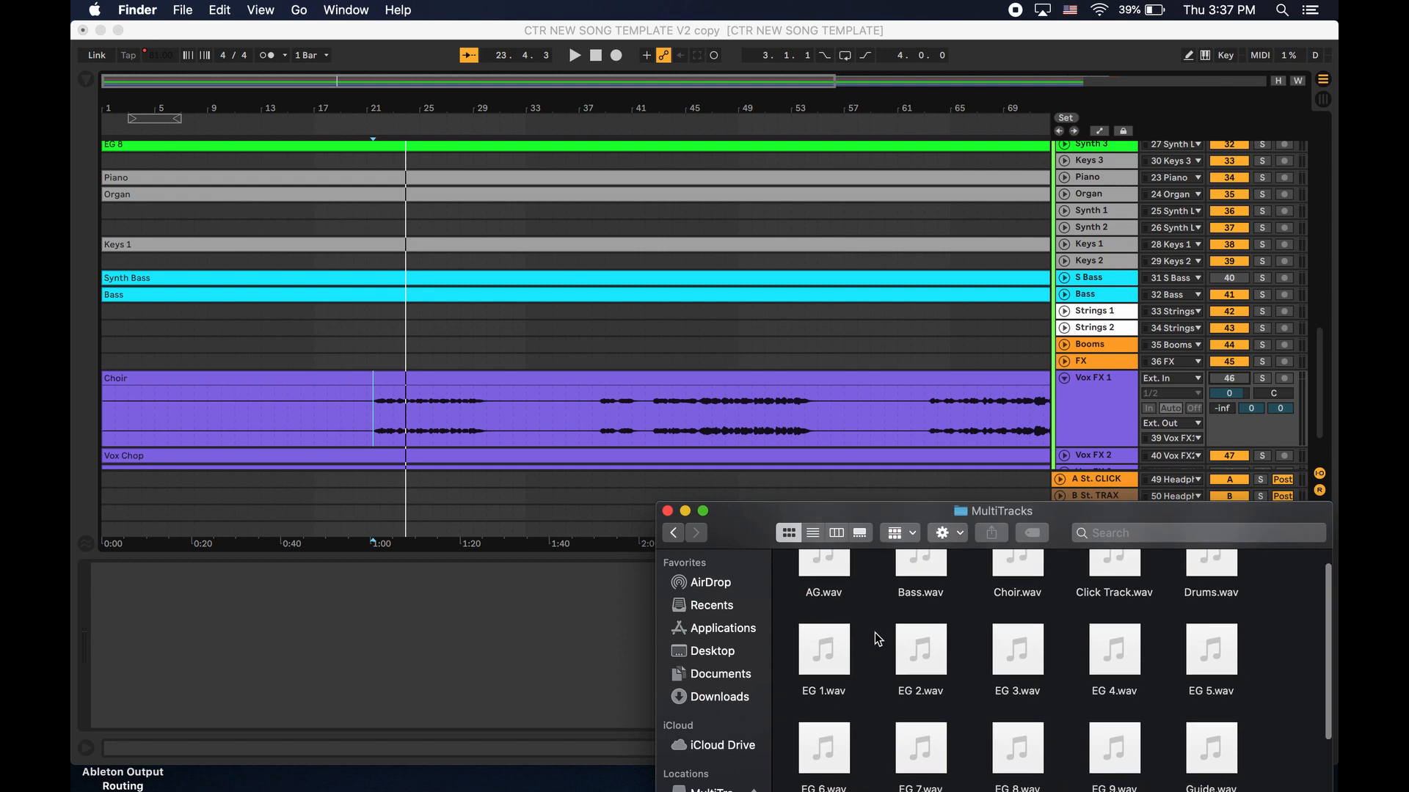
left_click(668, 512)
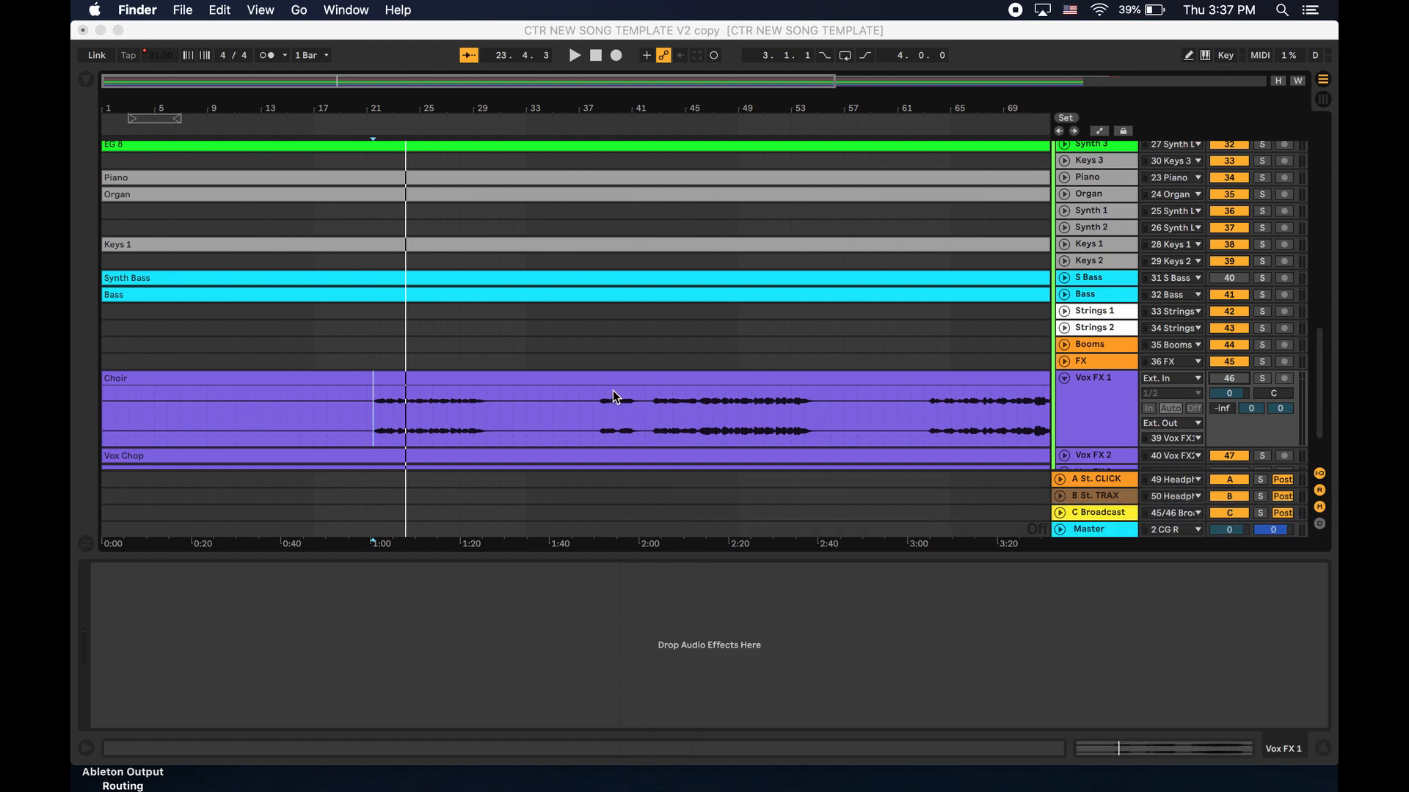
Review the track layout from the markers down to the vocal tracks and play the full arrangement from bar 1.
scroll(613, 392, "up", 10)
scroll(613, 391, "up", 3)
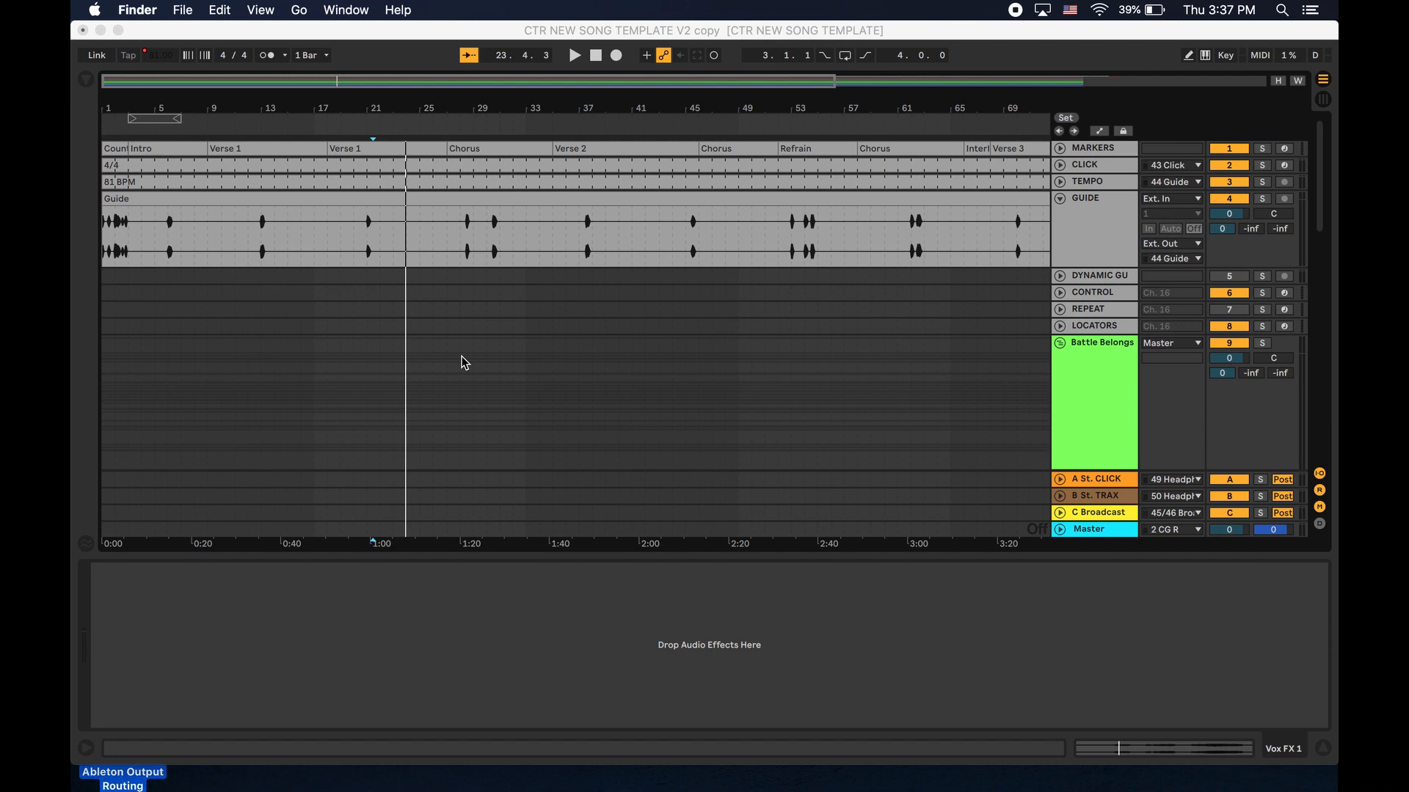
left_click(433, 424)
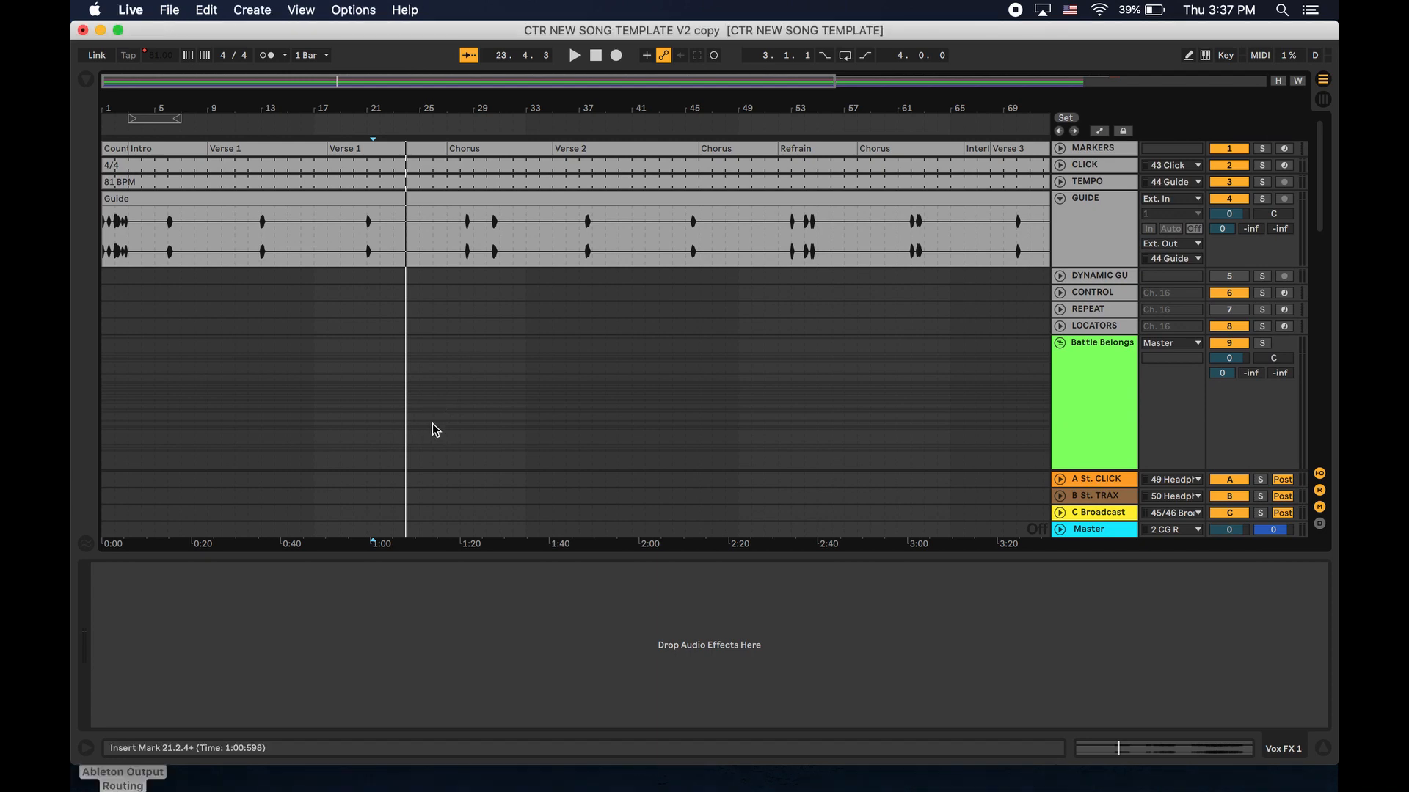
scroll(440, 424, "down", 10)
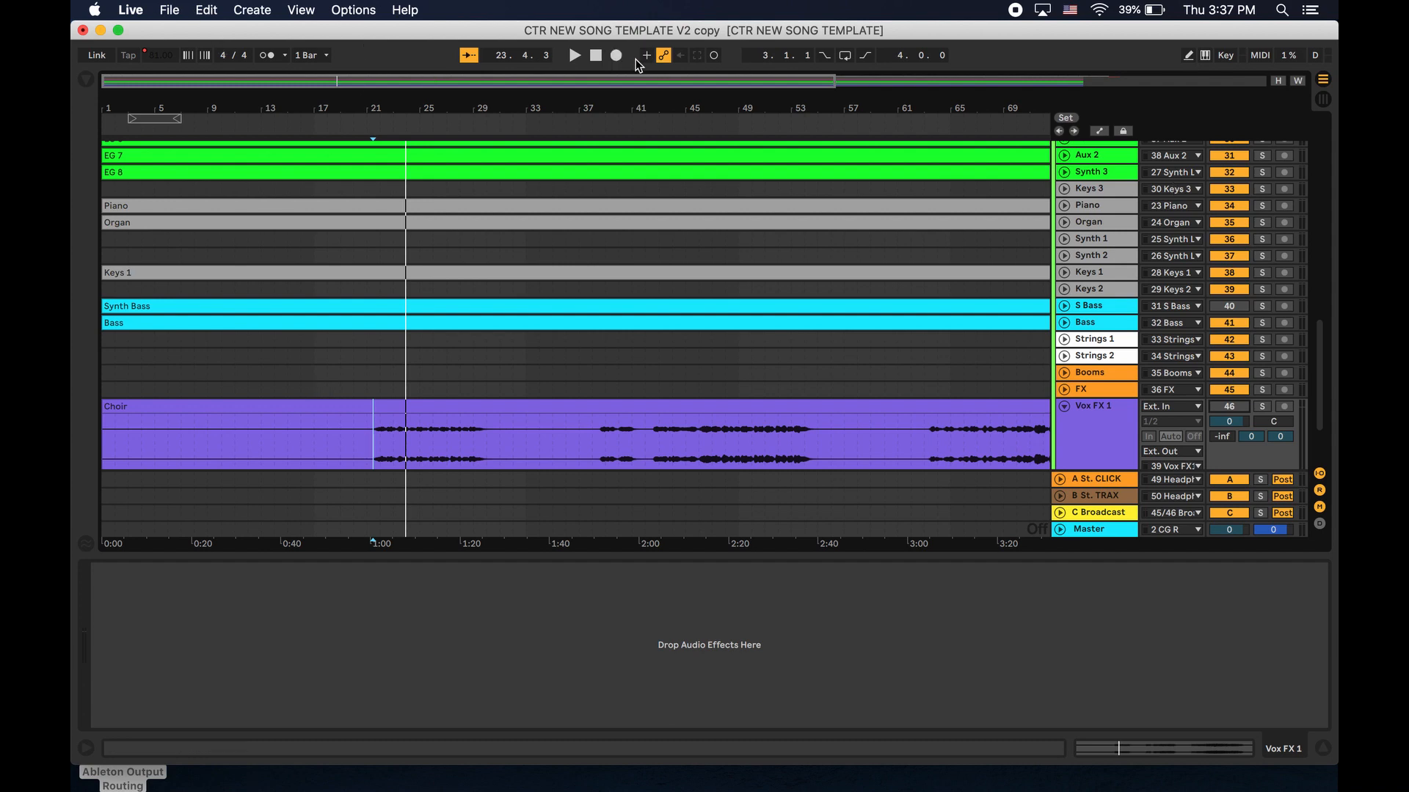
left_click(600, 58)
key("space")
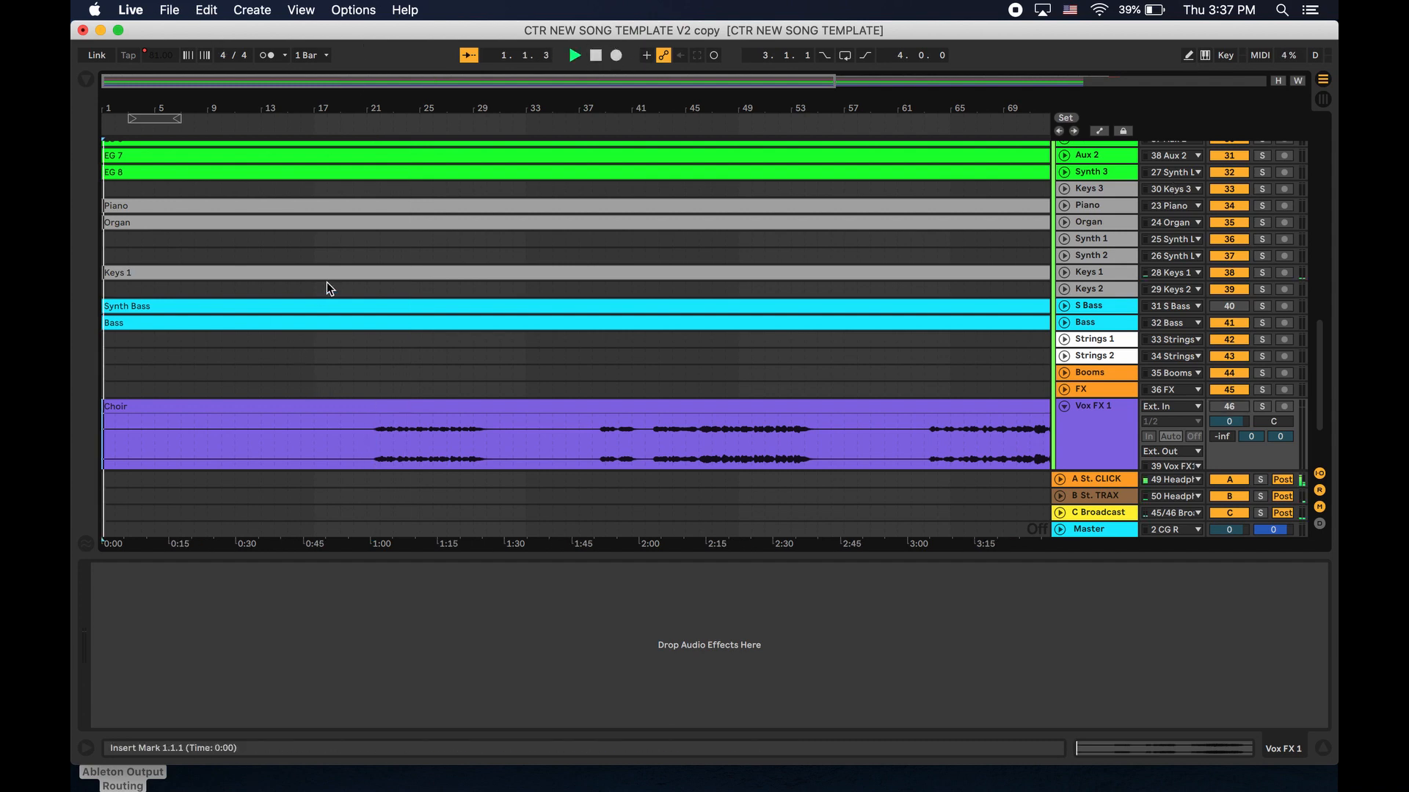
Deactivate the A St. CLICK and B St. TRAX return tracks during playback.
scroll(595, 305, "up", 10)
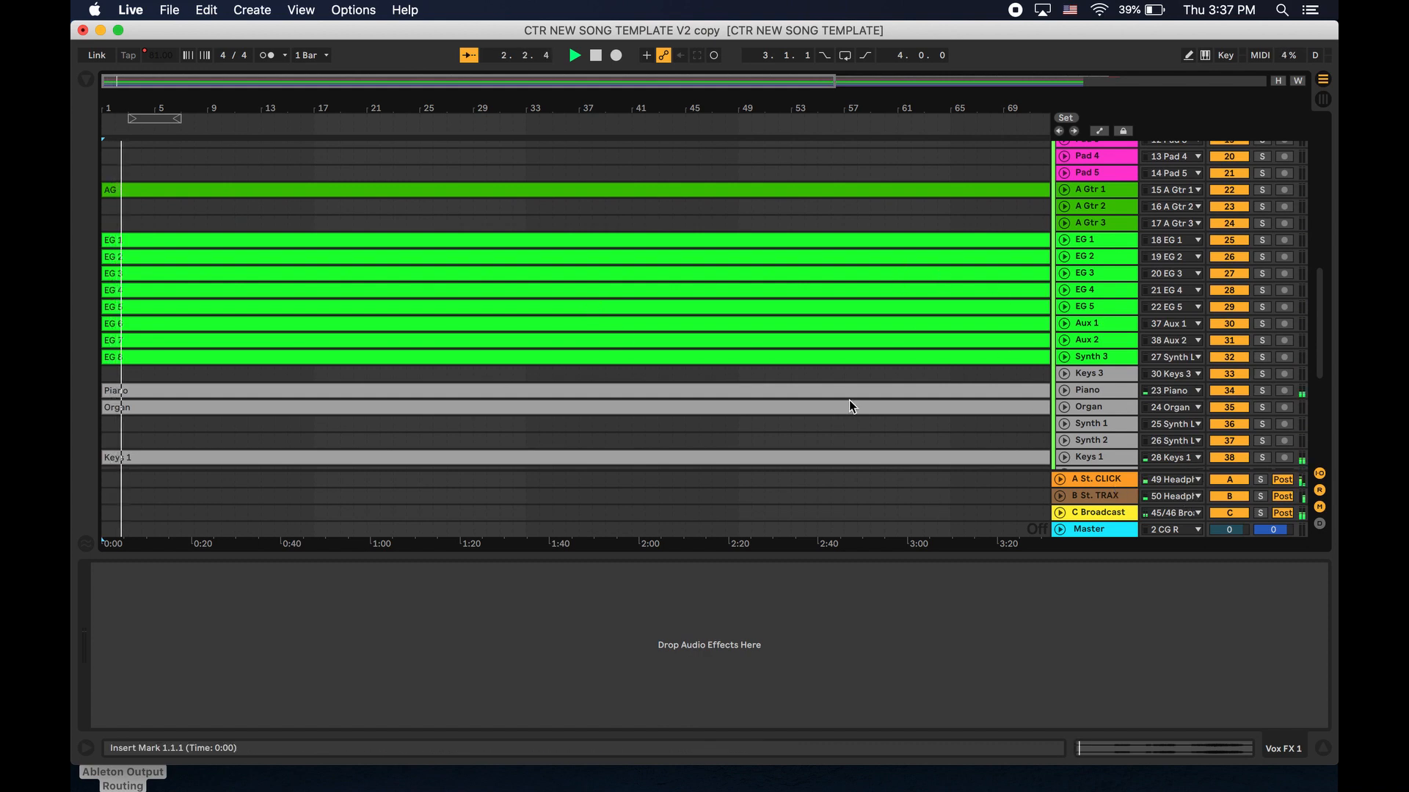
left_click(1236, 490)
left_click(1237, 482)
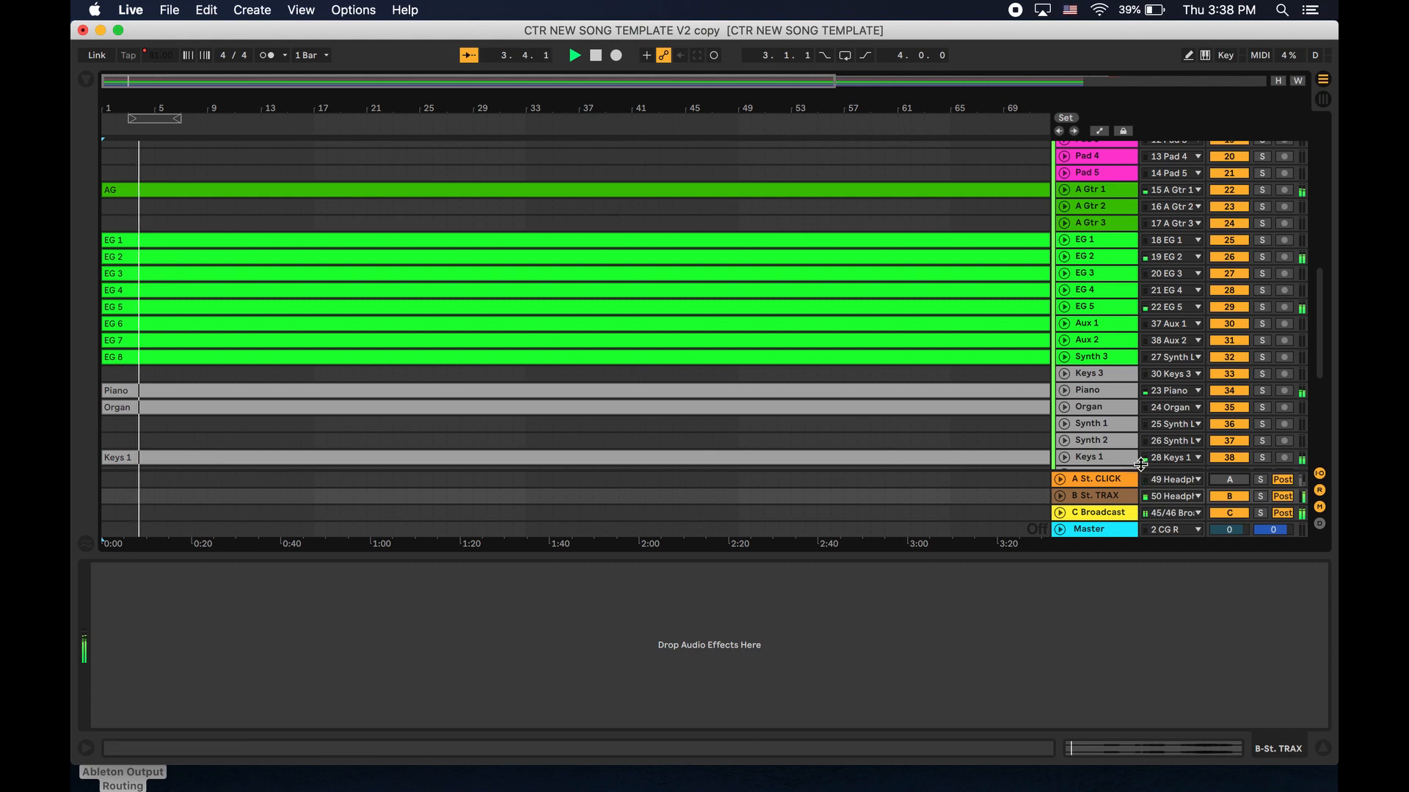
left_click(1225, 496)
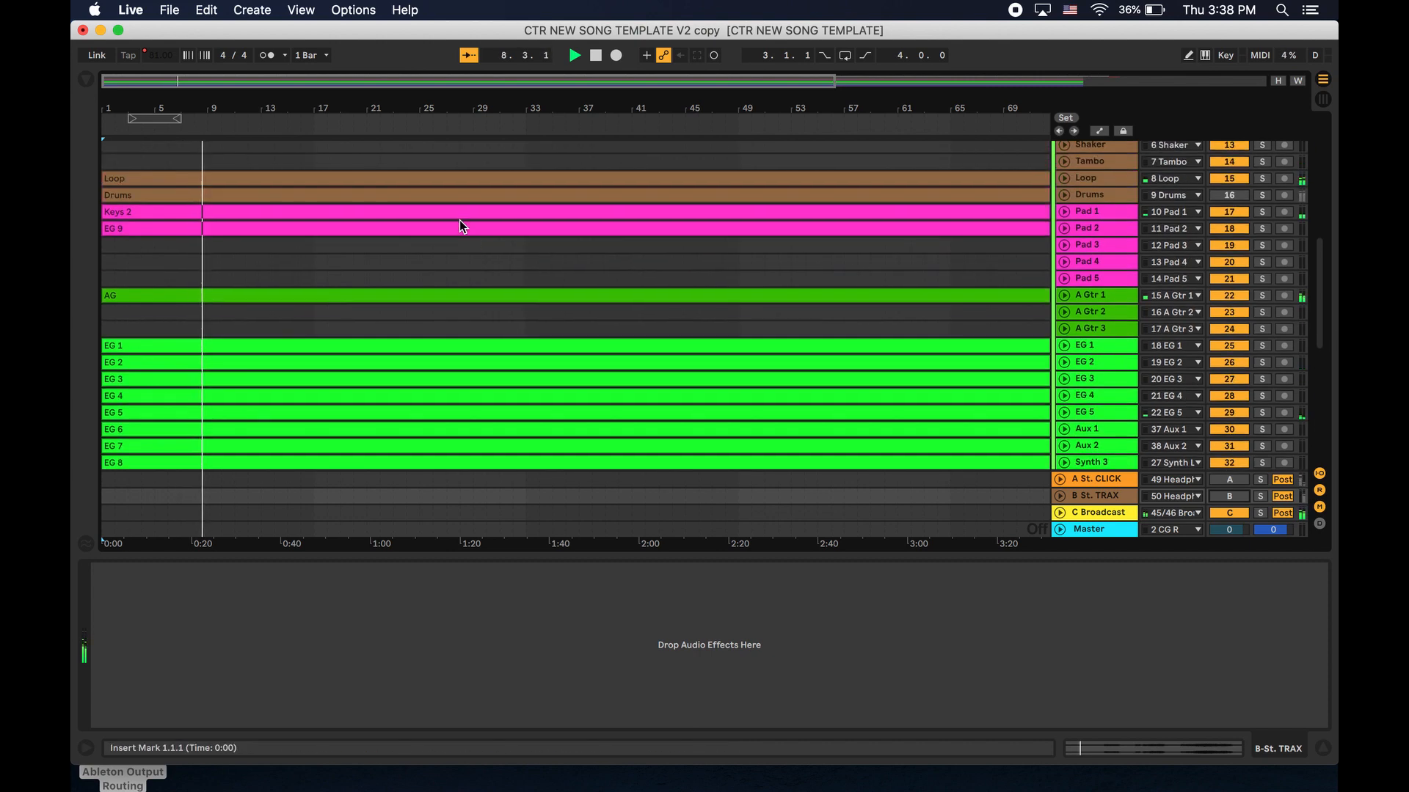
Look over the stem tracks down to Vox FX 4 during playback, and stop playback back at the Guide track.
scroll(459, 220, "down", 8)
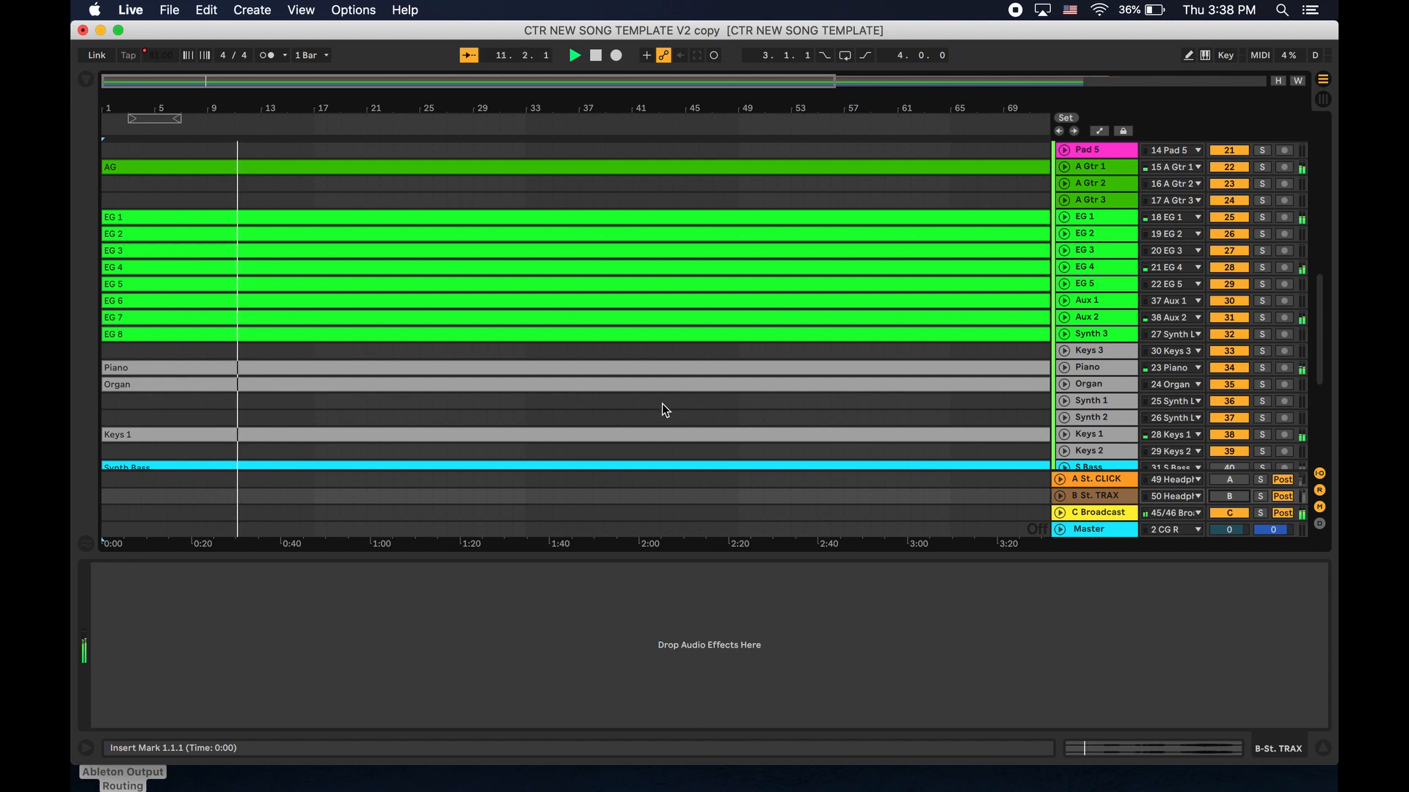
scroll(662, 404, "down", 5)
scroll(622, 390, "down", 3)
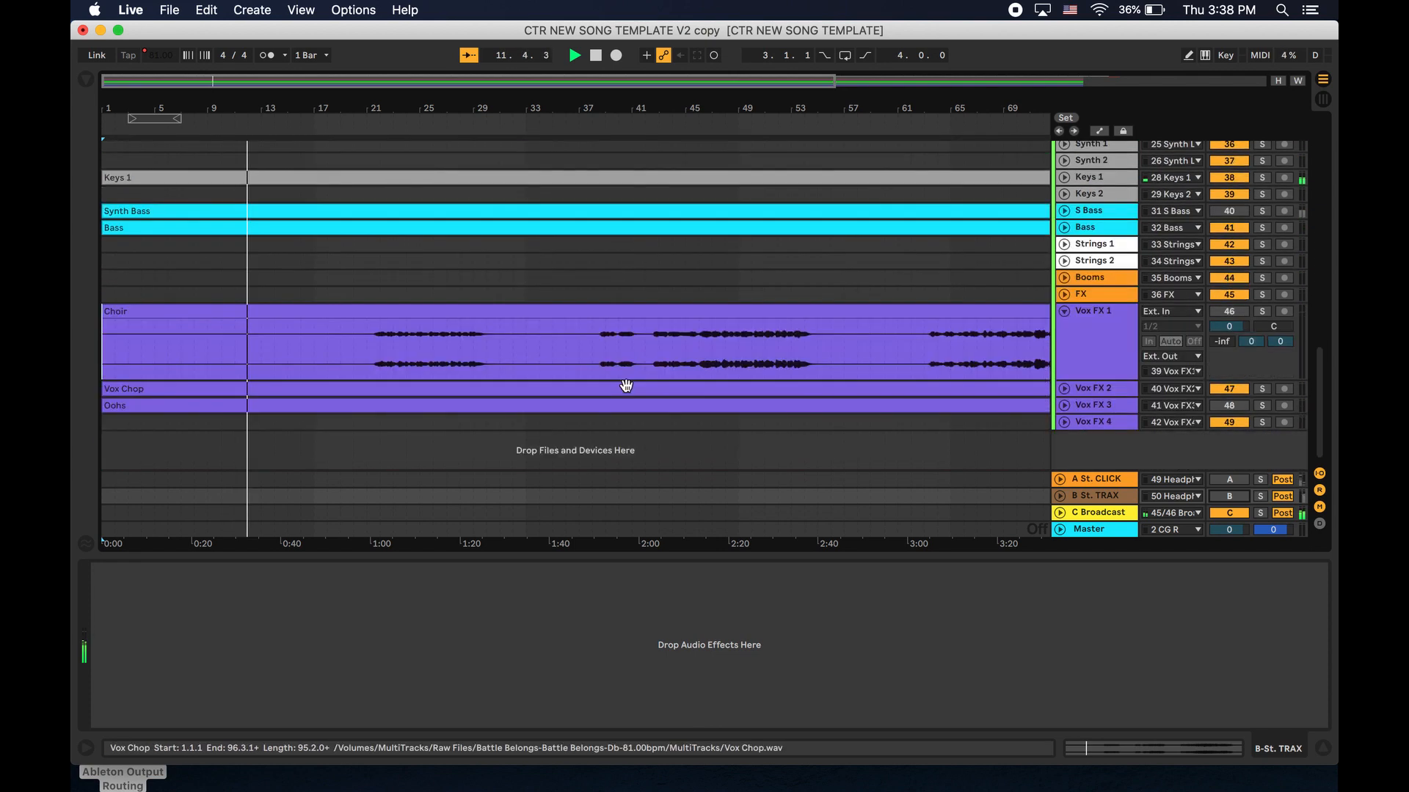
scroll(627, 385, "up", 15)
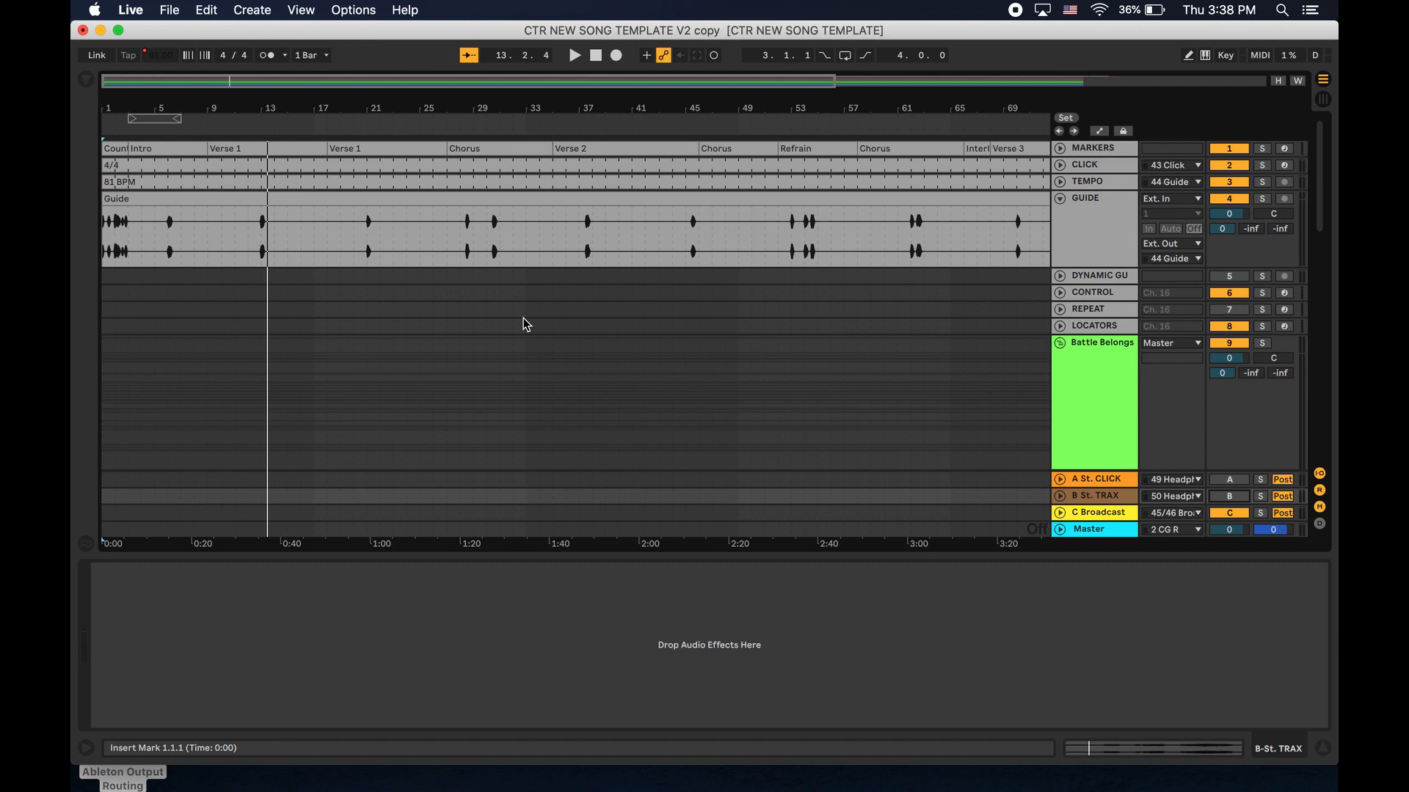
Play the Guide count-in from bar 1 to hear where the Intro should begin.
left_click(456, 304)
key("plus")
key("plus")
scroll(456, 304, "left", 15)
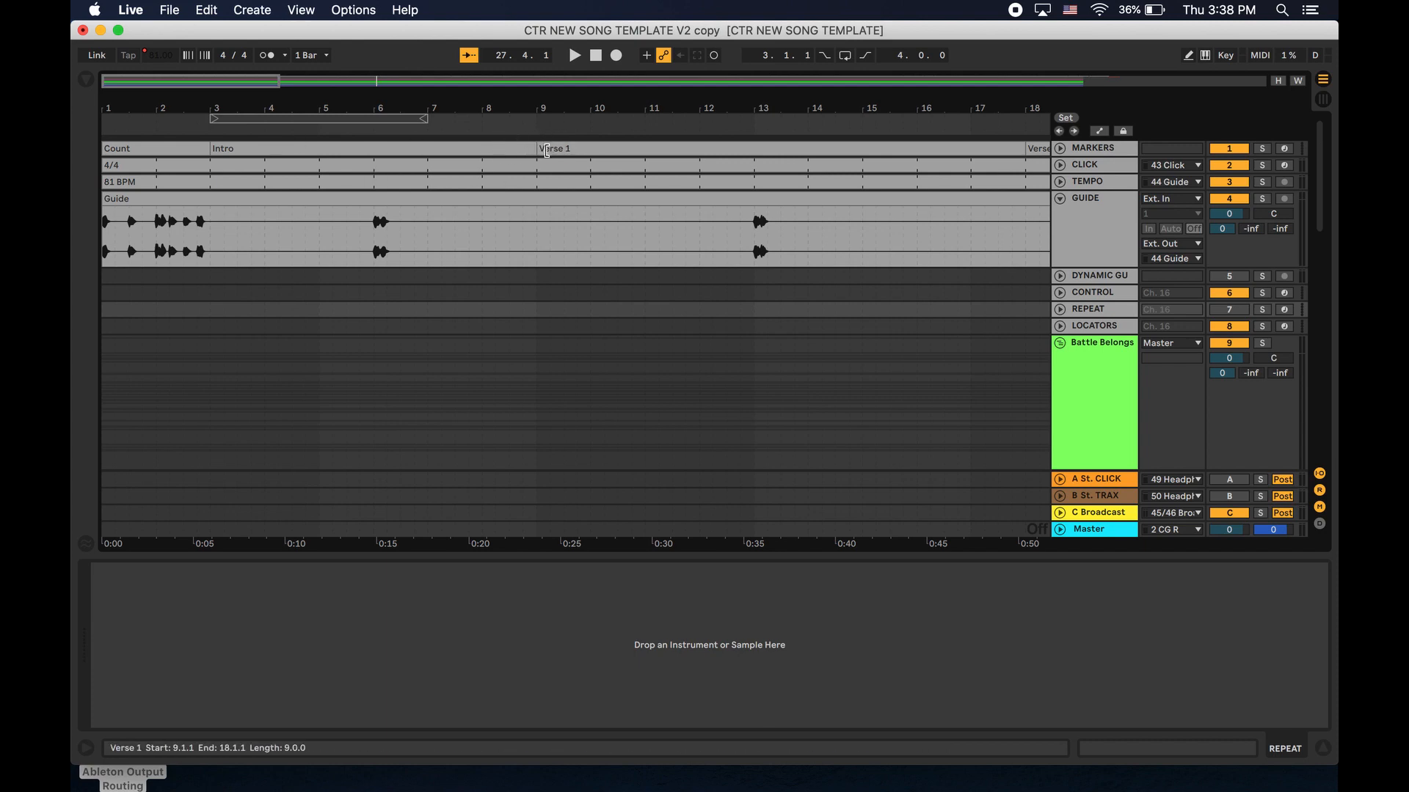
left_click(102, 123)
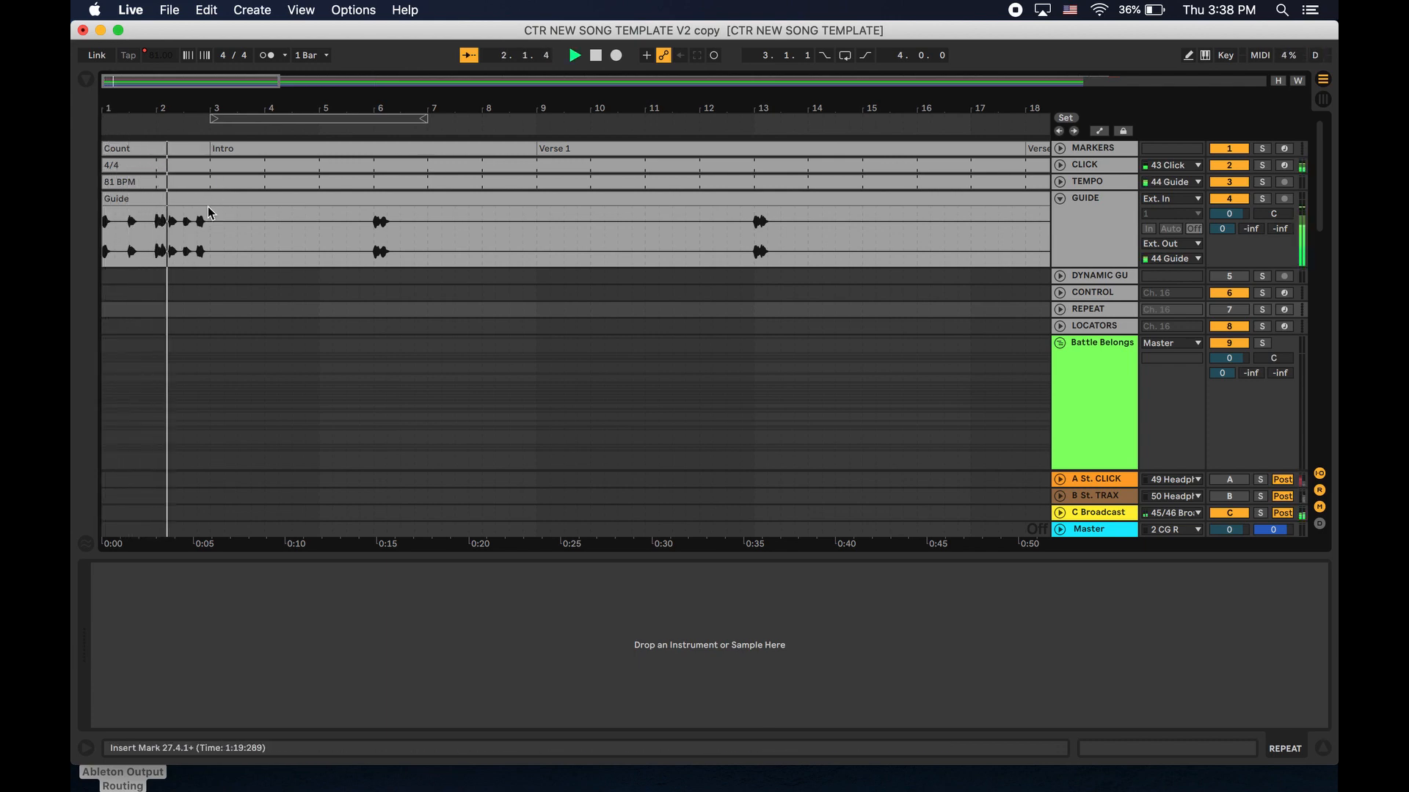
key("space")
Enable Snap to Grid and extend the Intro marker clip so it starts at bar 2.
mouse_move(208, 148)
left_mouse_down()
mouse_move(151, 147)
mouse_move(238, 159)
mouse_move(213, 147)
left_mouse_up()
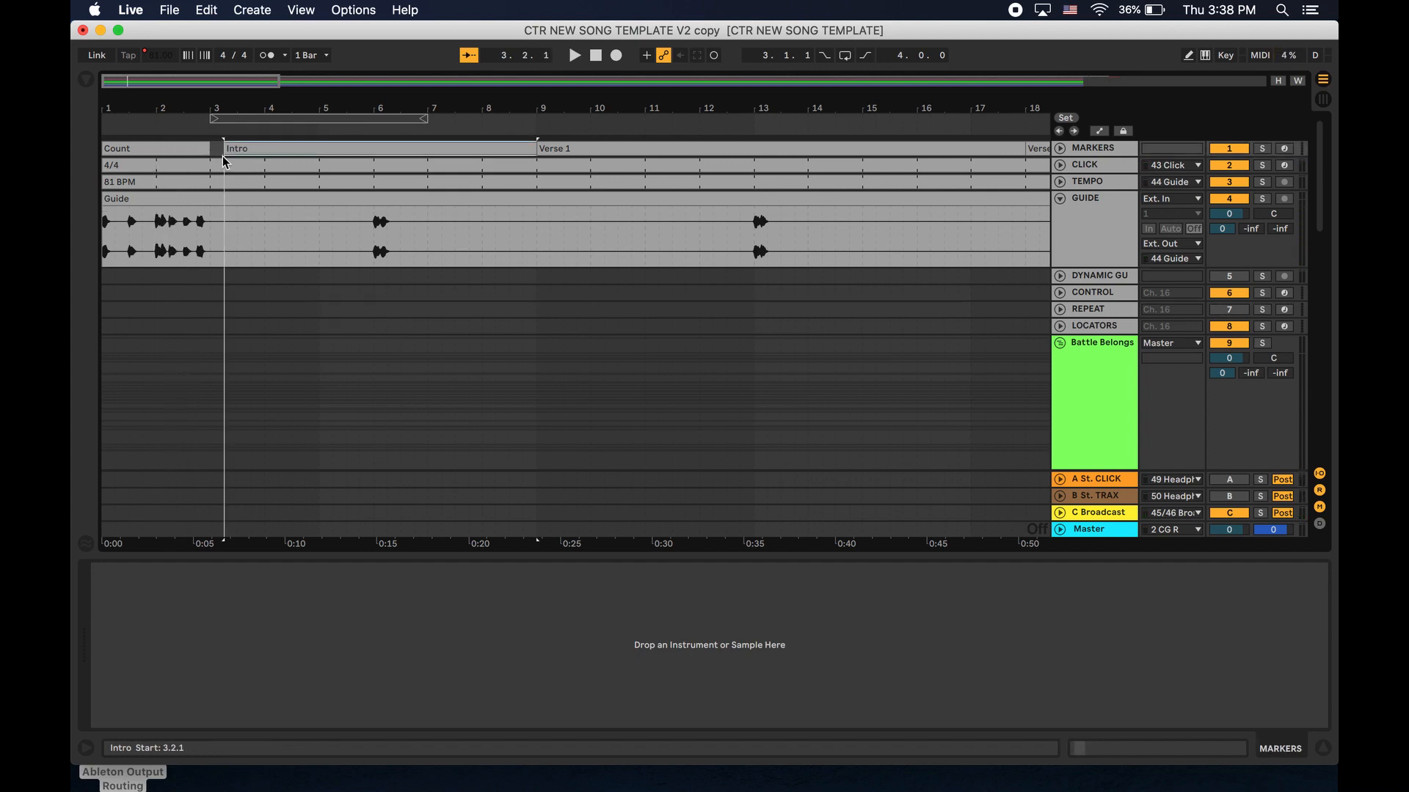
left_click(353, 9)
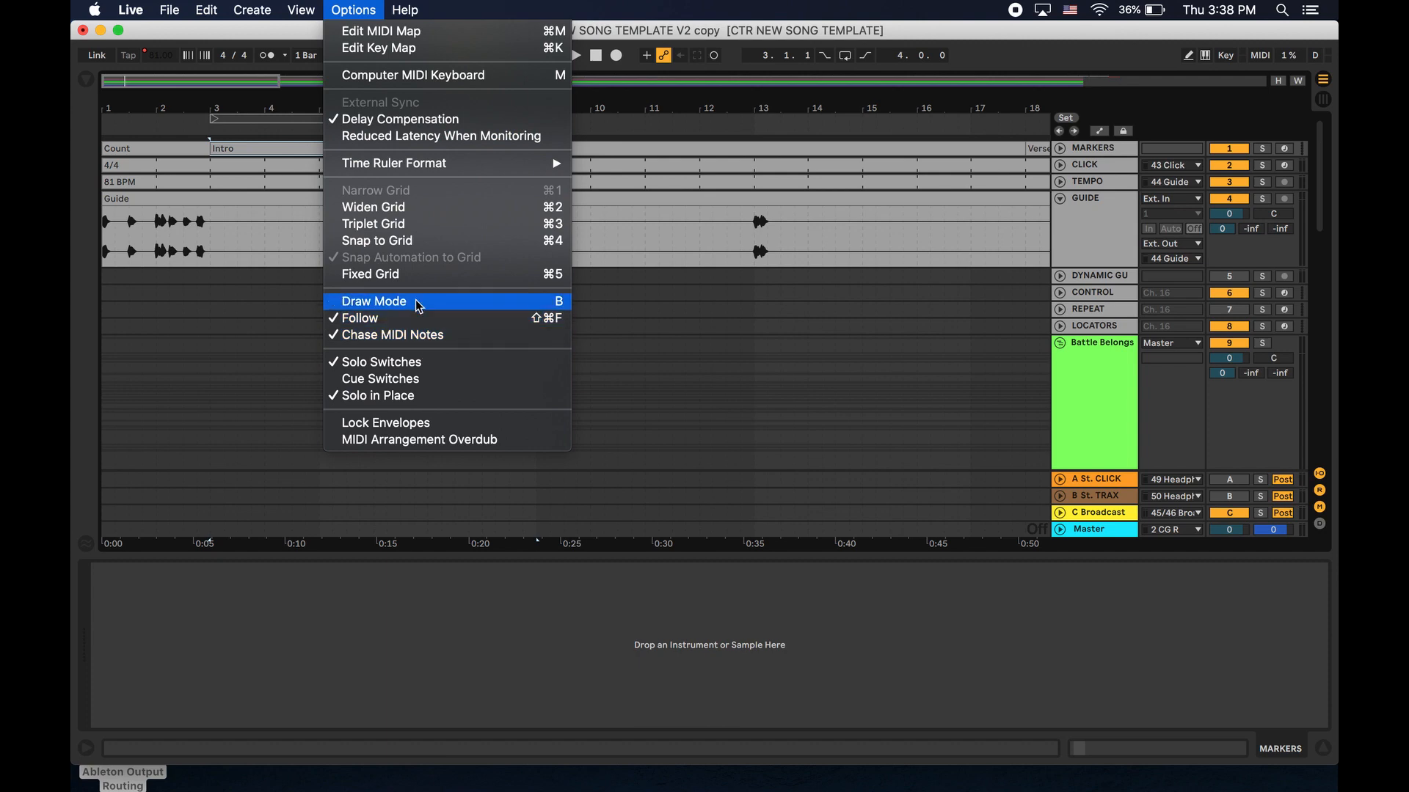
left_click(400, 241)
left_click_drag(210, 149, 151, 149)
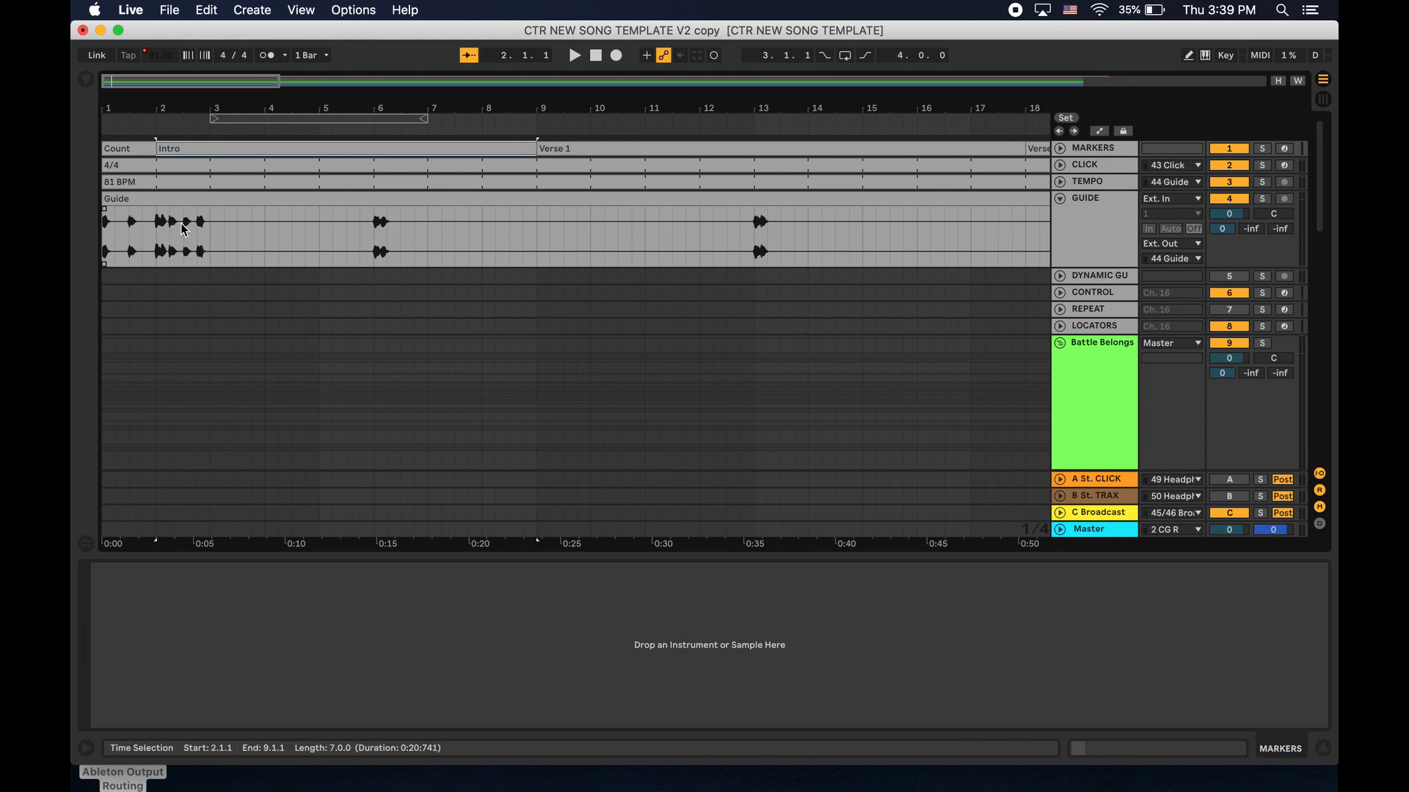
Play the Guide from bar 1 to its next cue and set the first Verse 1 marker to start at bar 6.
left_click(112, 122)
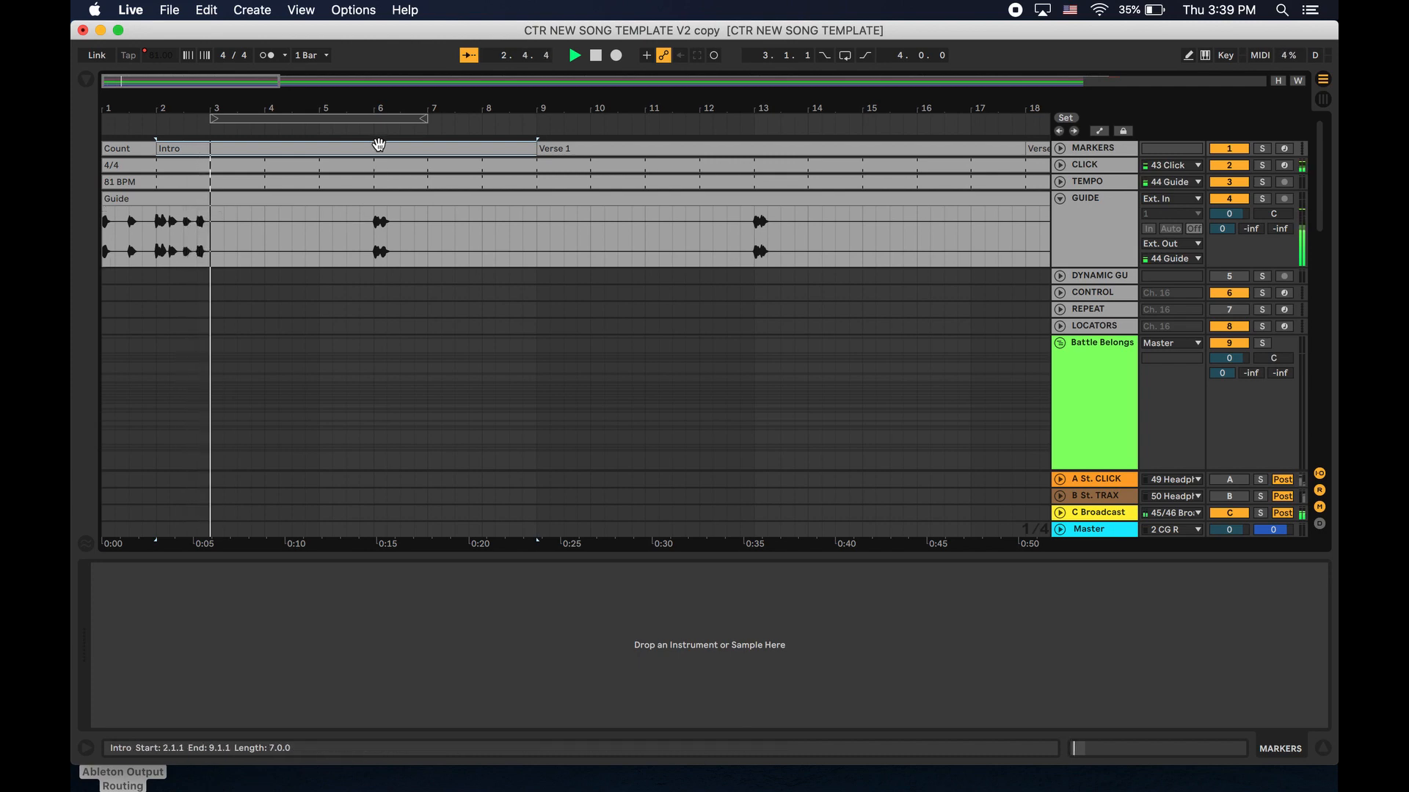
left_click(371, 221)
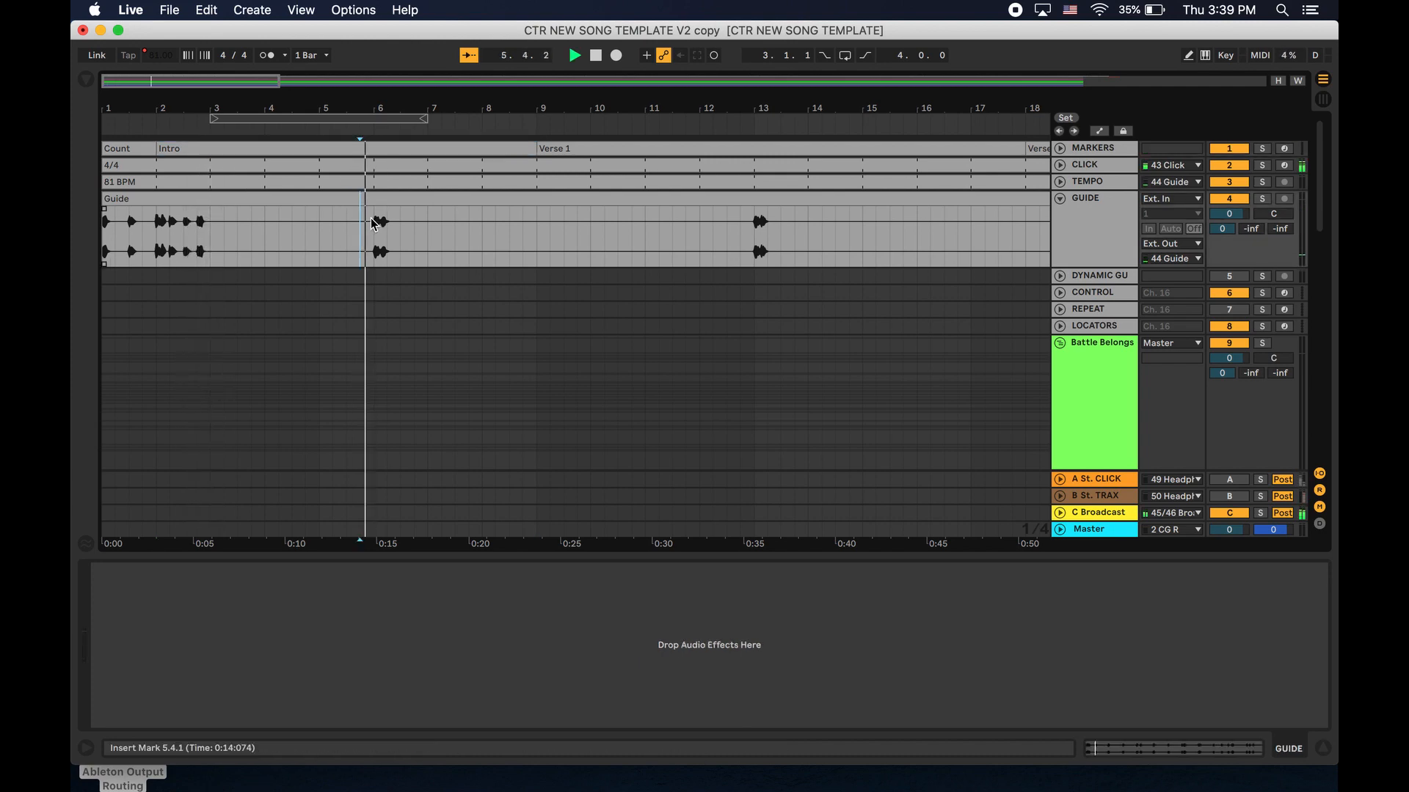
key("space")
left_click_drag(539, 150, 374, 152)
key("space")
Listen to the Guide cues at bars 6 and 13, and set the second Verse 1 marker to start at bar 13.
scroll(491, 167, "right", 2)
scroll(492, 167, "right", 3)
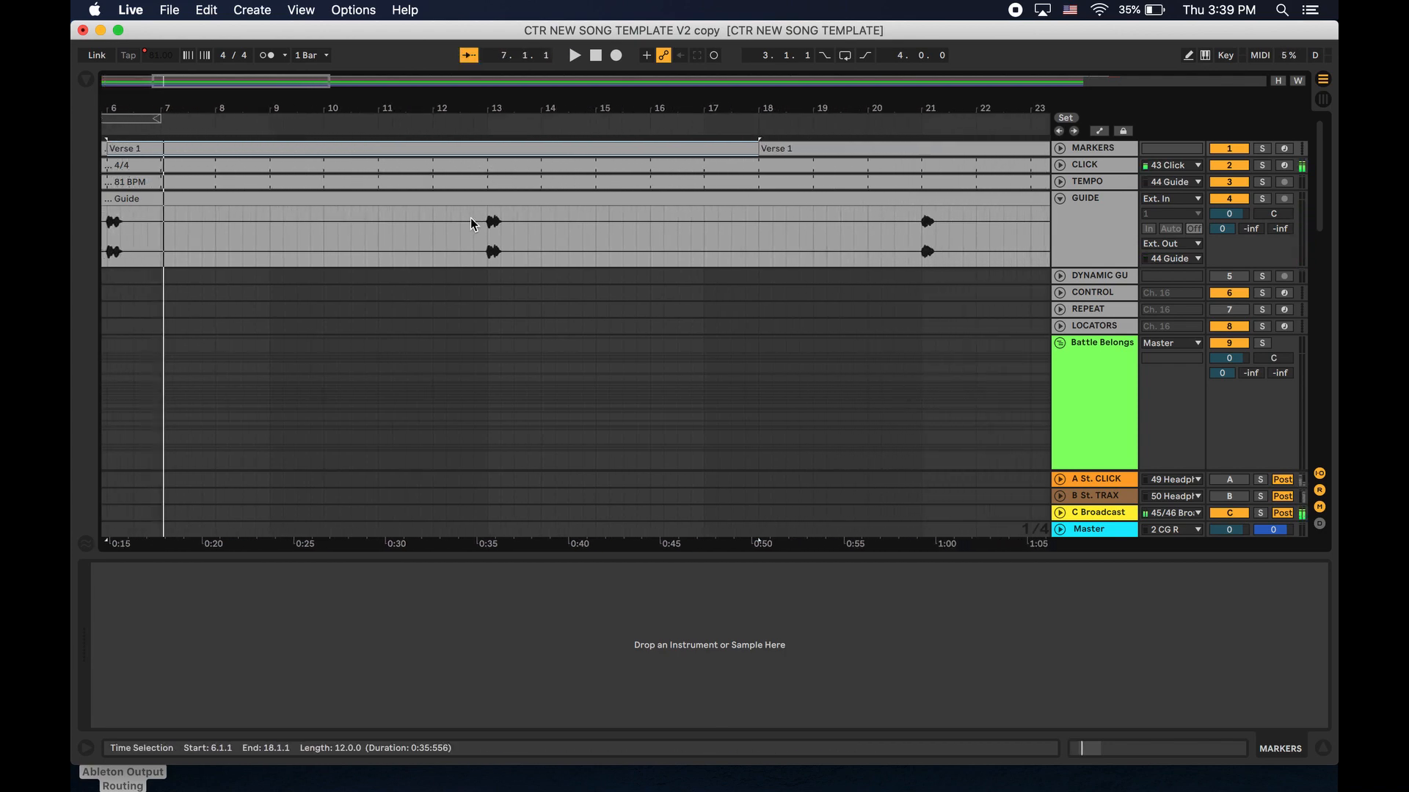
scroll(464, 218, "left", 5)
scroll(456, 221, "down", 2)
scroll(456, 221, "up", 2)
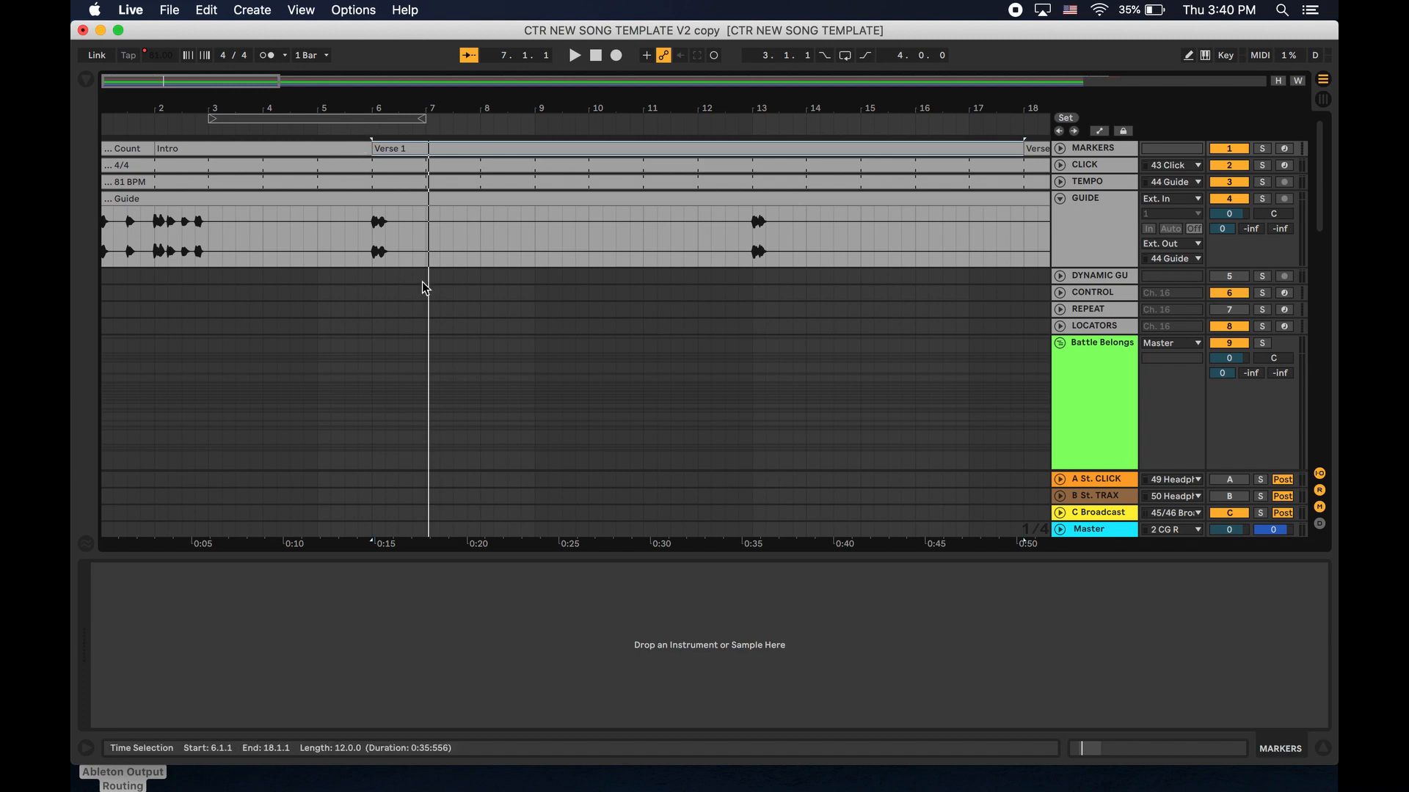
left_click(356, 132)
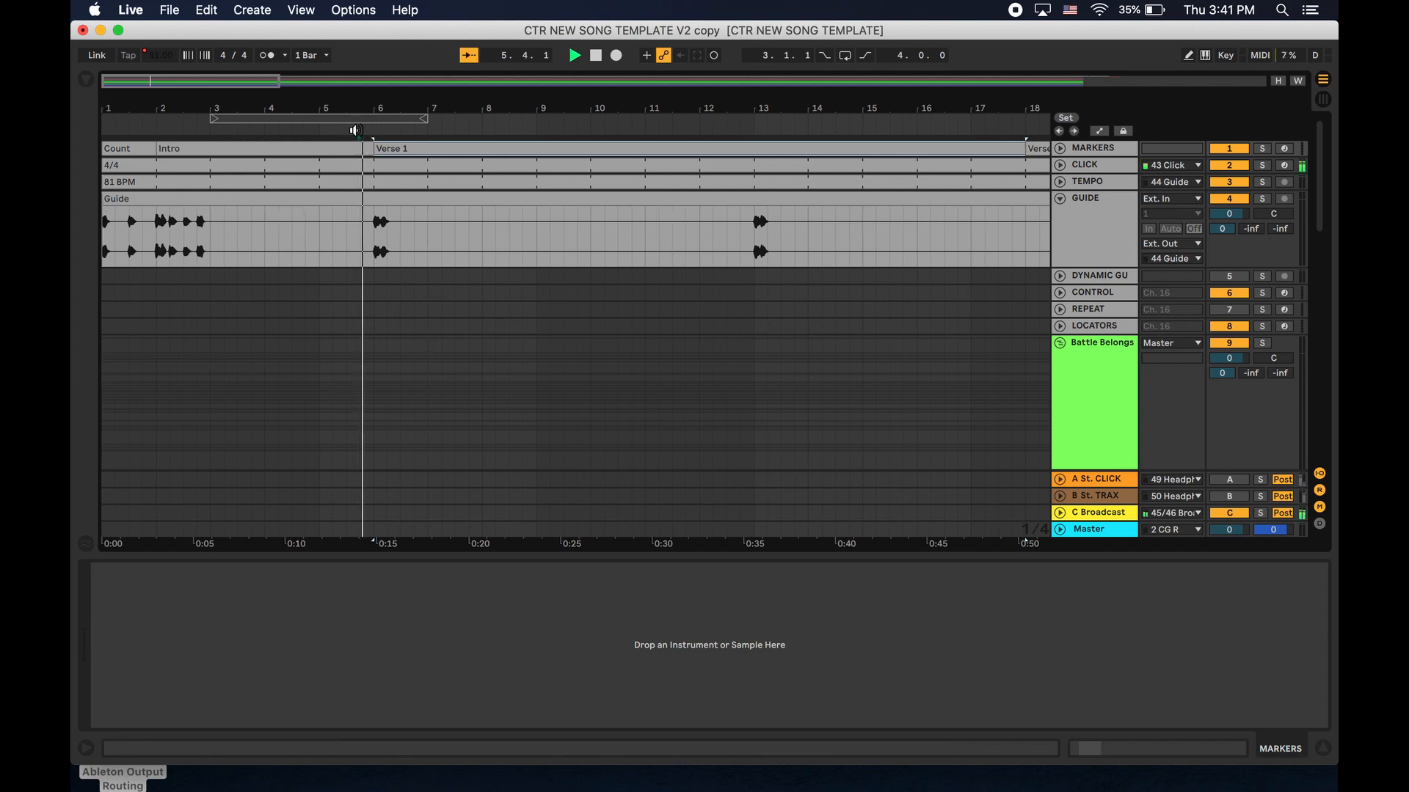
left_click(742, 129)
key("space")
left_click_drag(838, 149, 576, 145)
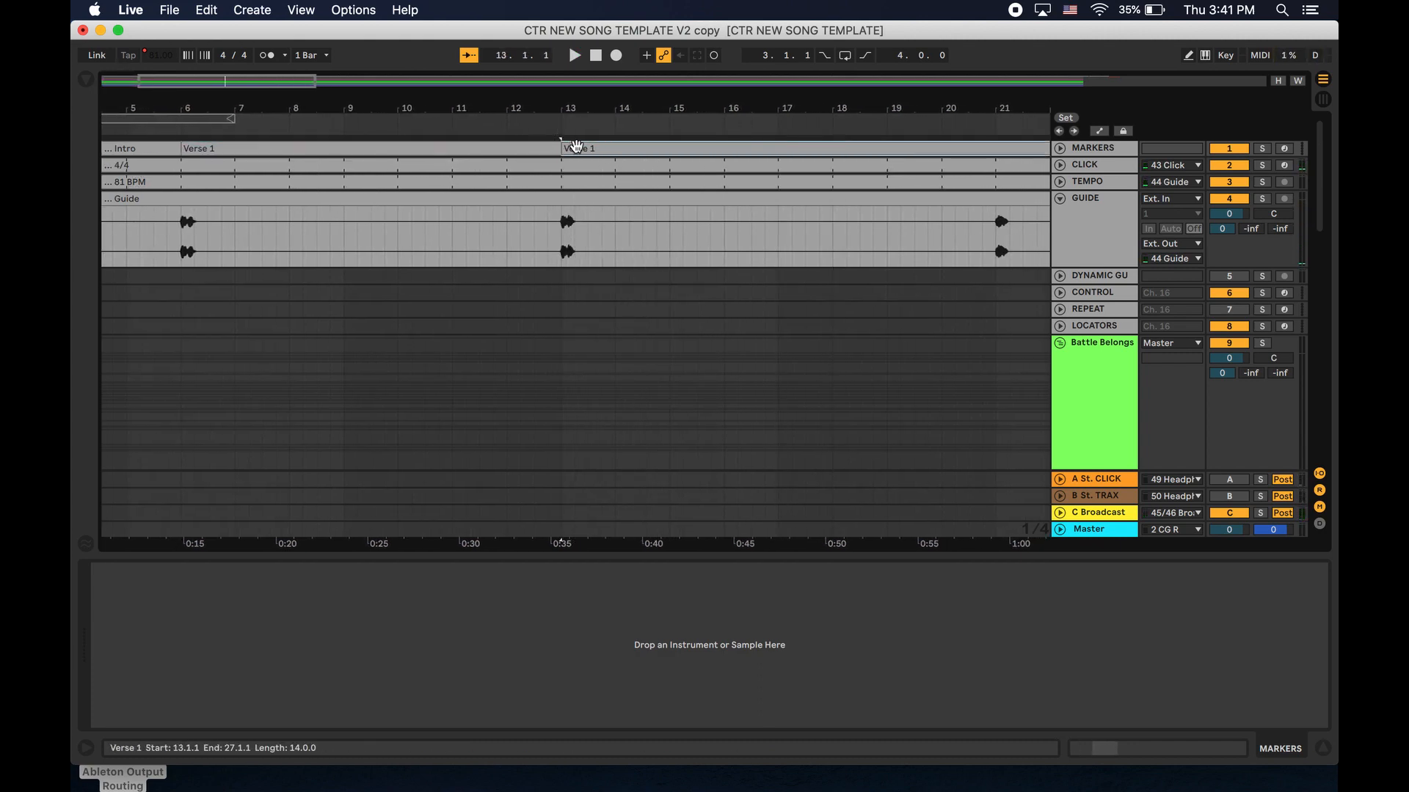
Rename the marker clip starting at bar 13 as Verse 2.
key("super+r")
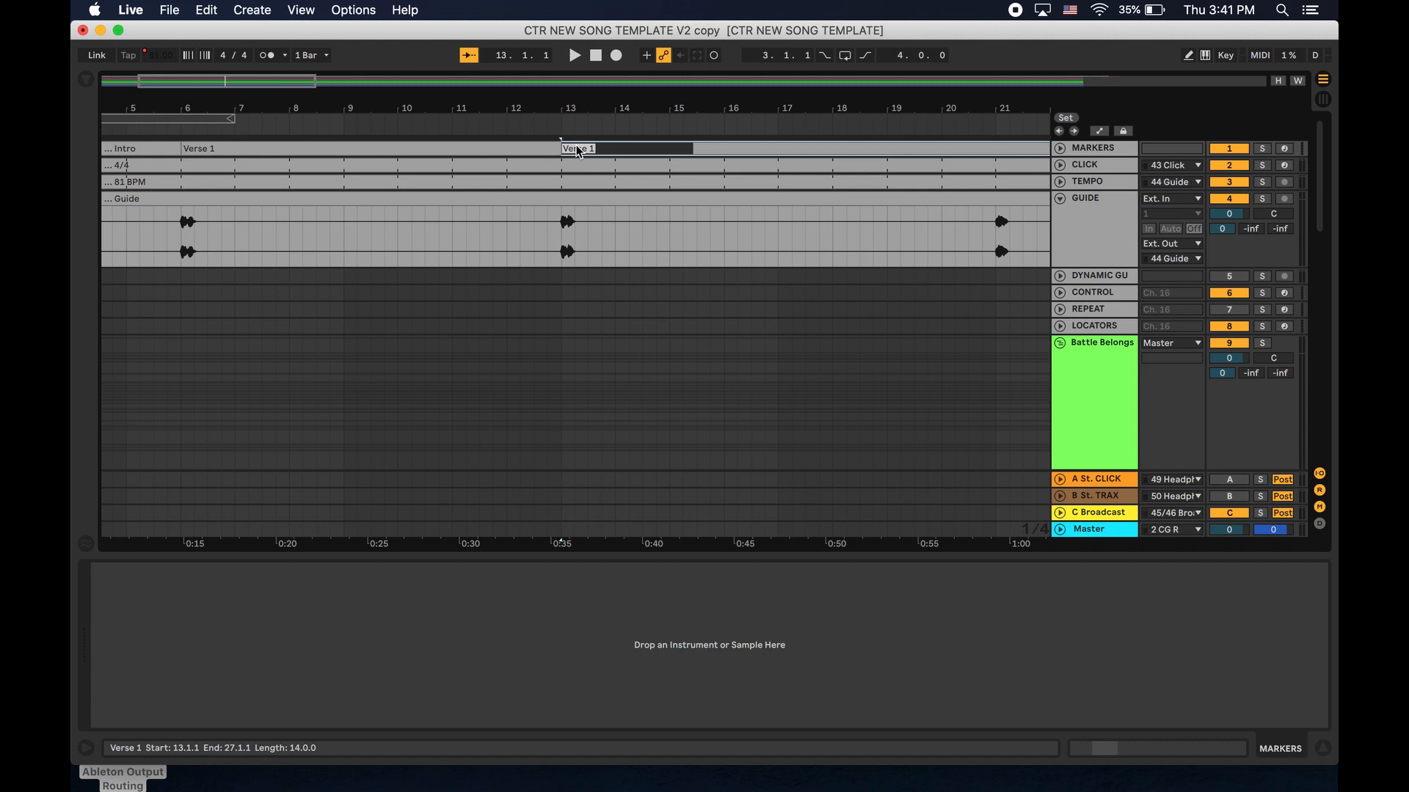
type("Verse 2")
key("Return")
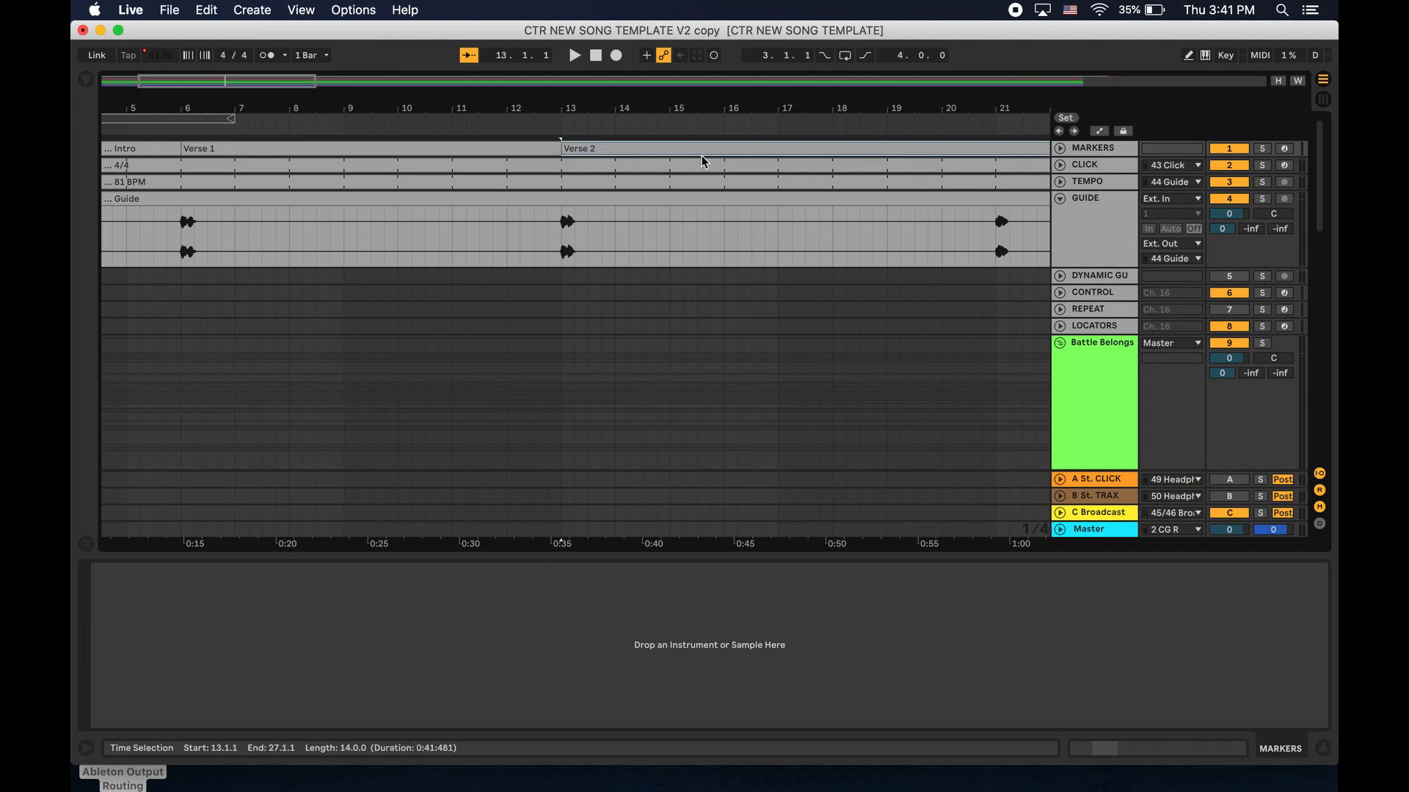
Listen to the Guide cue at bar 21 and set the first Chorus marker to start there.
scroll(701, 156, "right", 3)
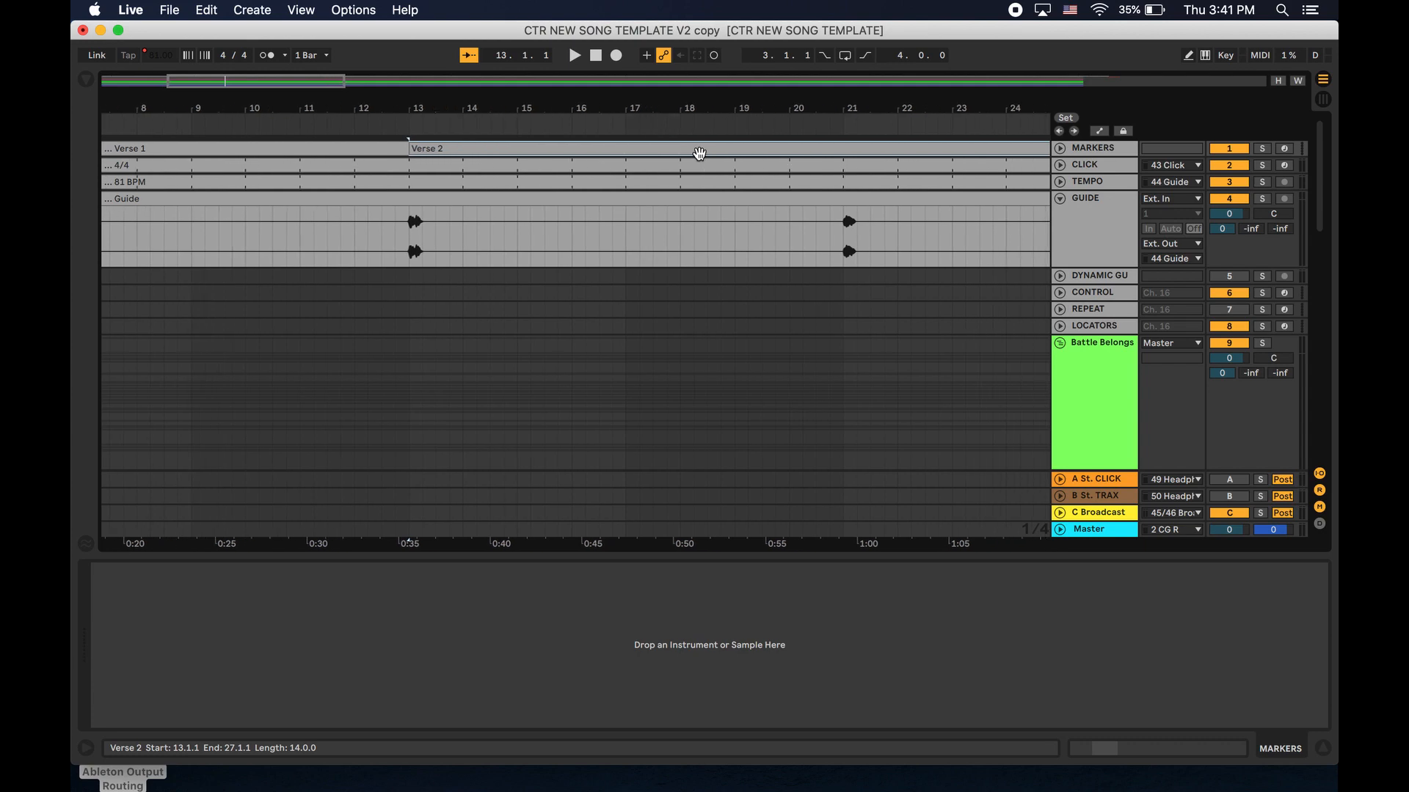
left_click(839, 123)
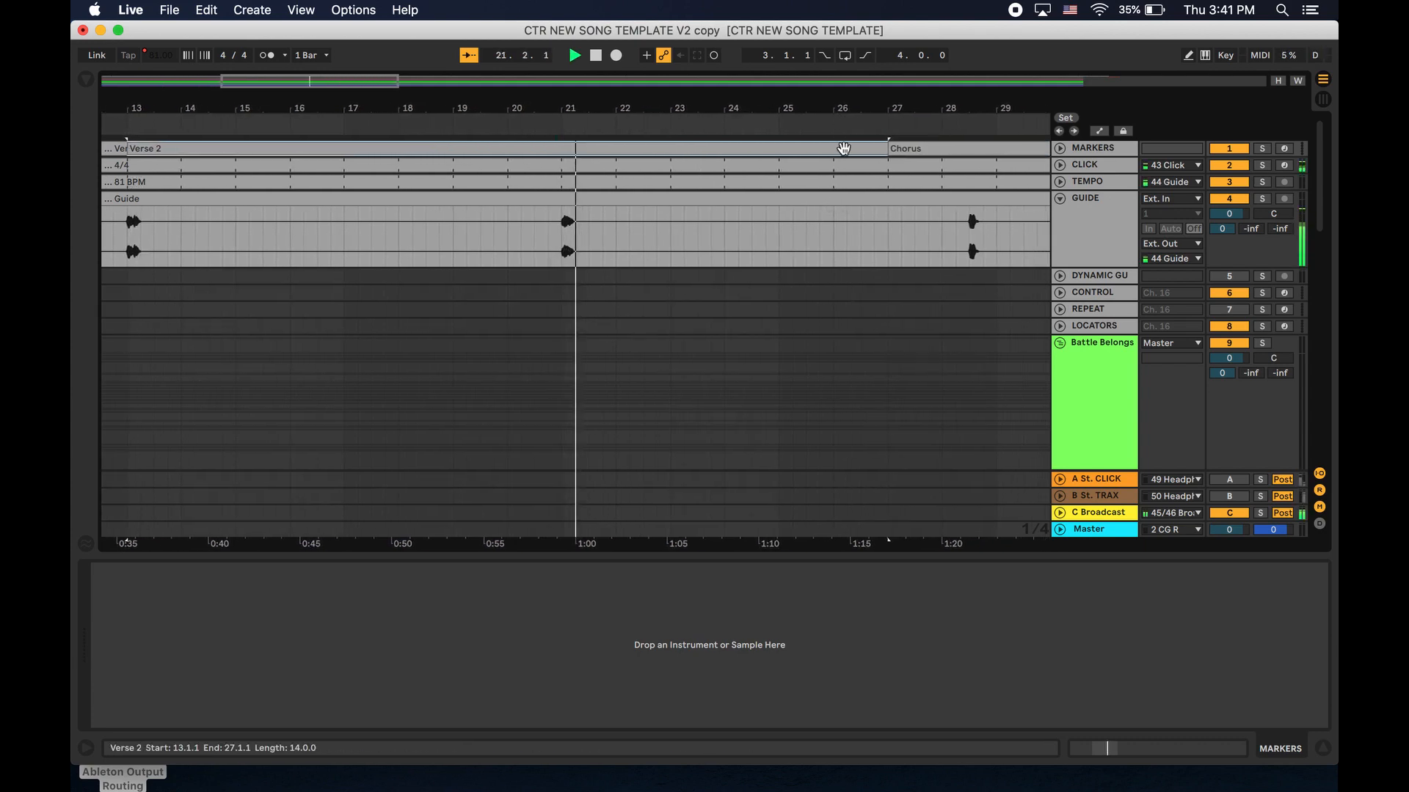
left_click_drag(885, 144, 567, 143)
Play the Guide cues near bars 28 and 30, and set the marker following the Chorus to start at 30.3.1.
scroll(673, 132, "right", 3)
left_click(798, 126)
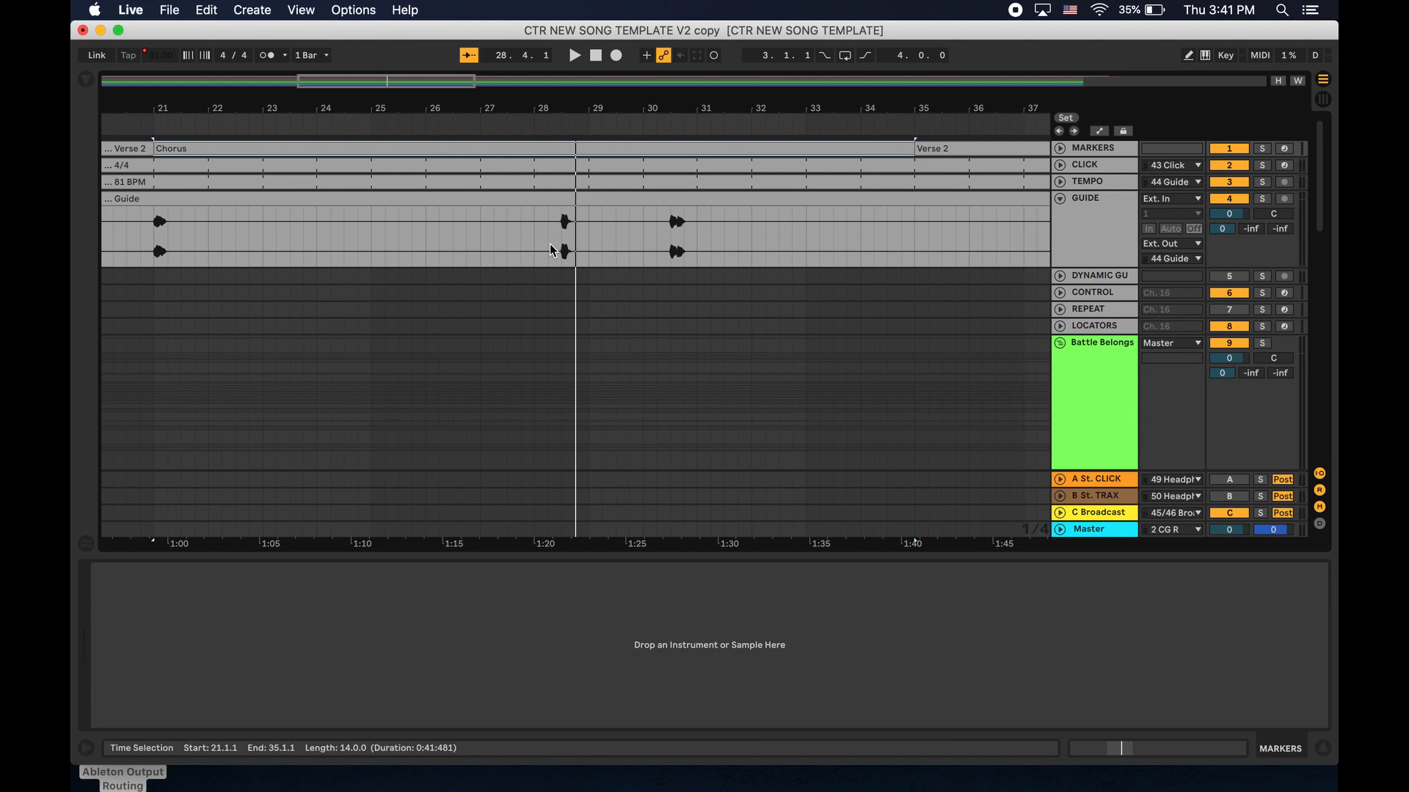
left_click(561, 126)
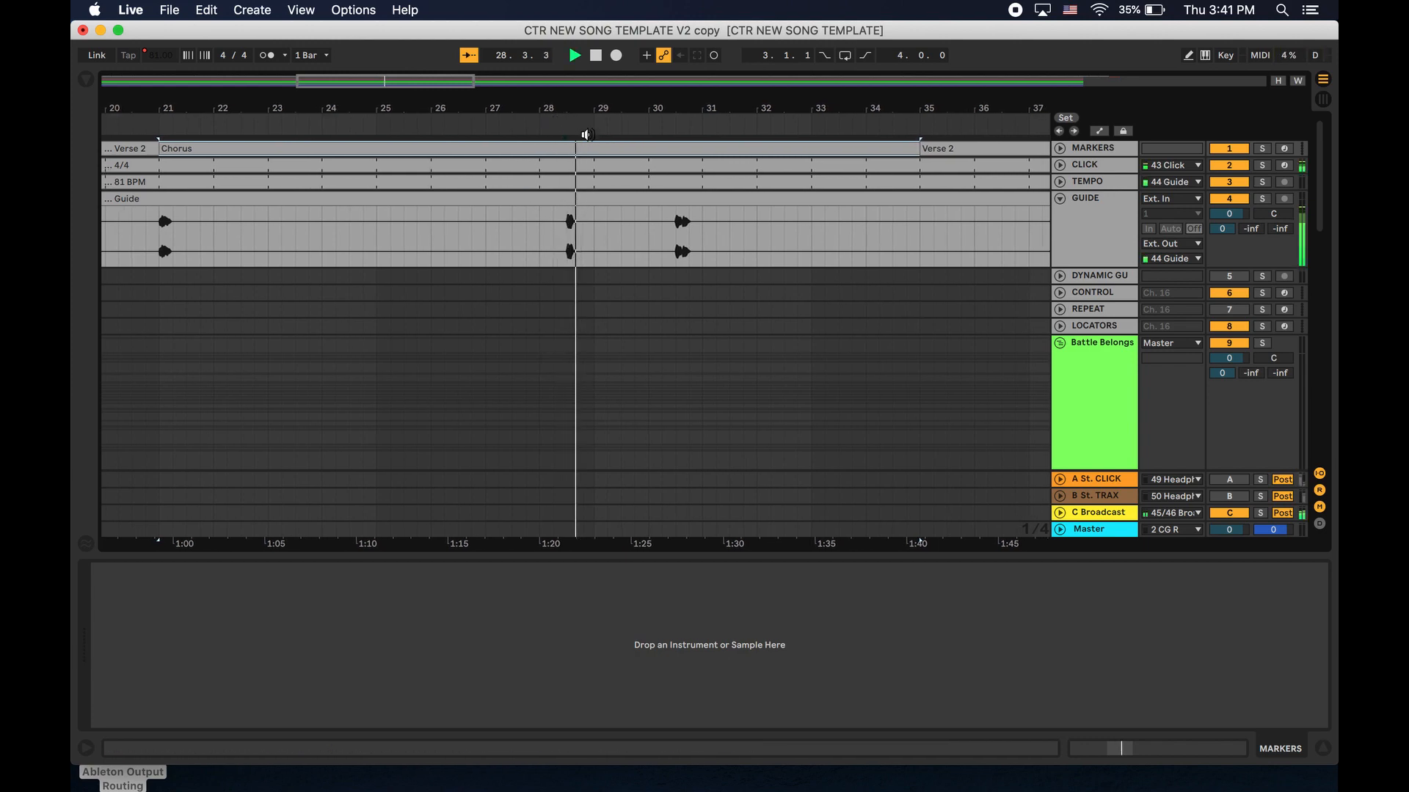
left_click(651, 125)
key("space")
left_click_drag(807, 146, 558, 146)
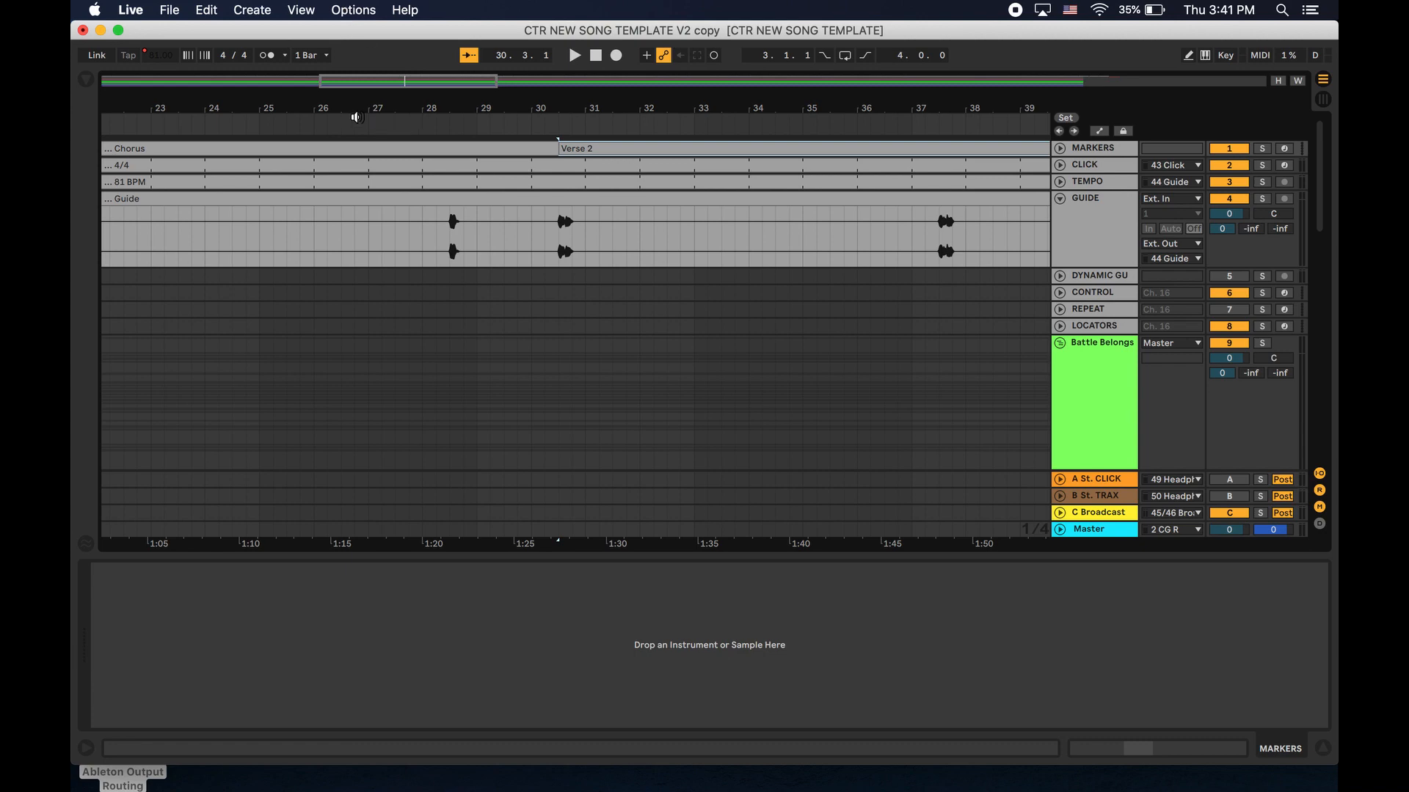
Replay the end of the Chorus around bars 28 to 31 to check for a half-bar time signature change.
scroll(473, 410, "left", 5)
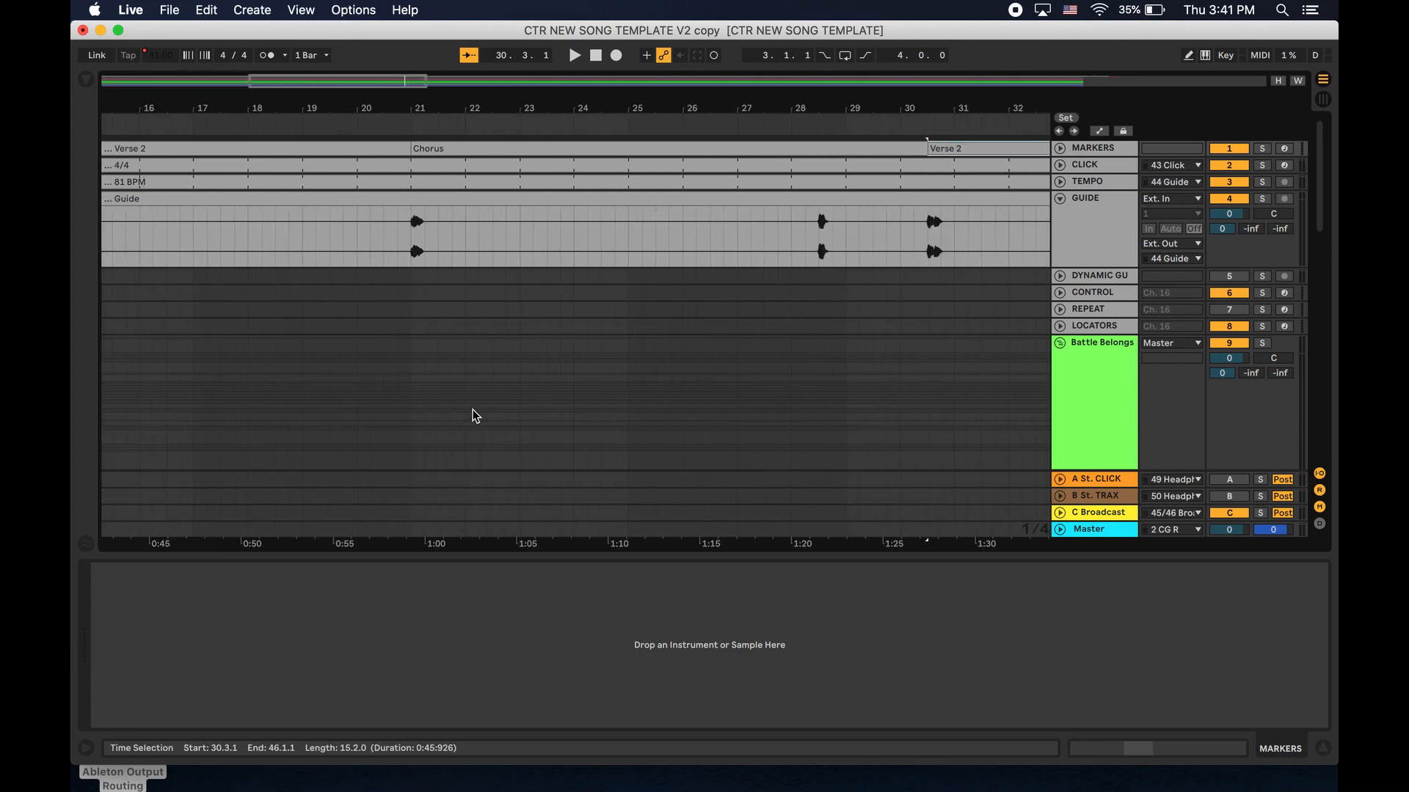
scroll(473, 410, "left", 4)
scroll(609, 381, "right", 3)
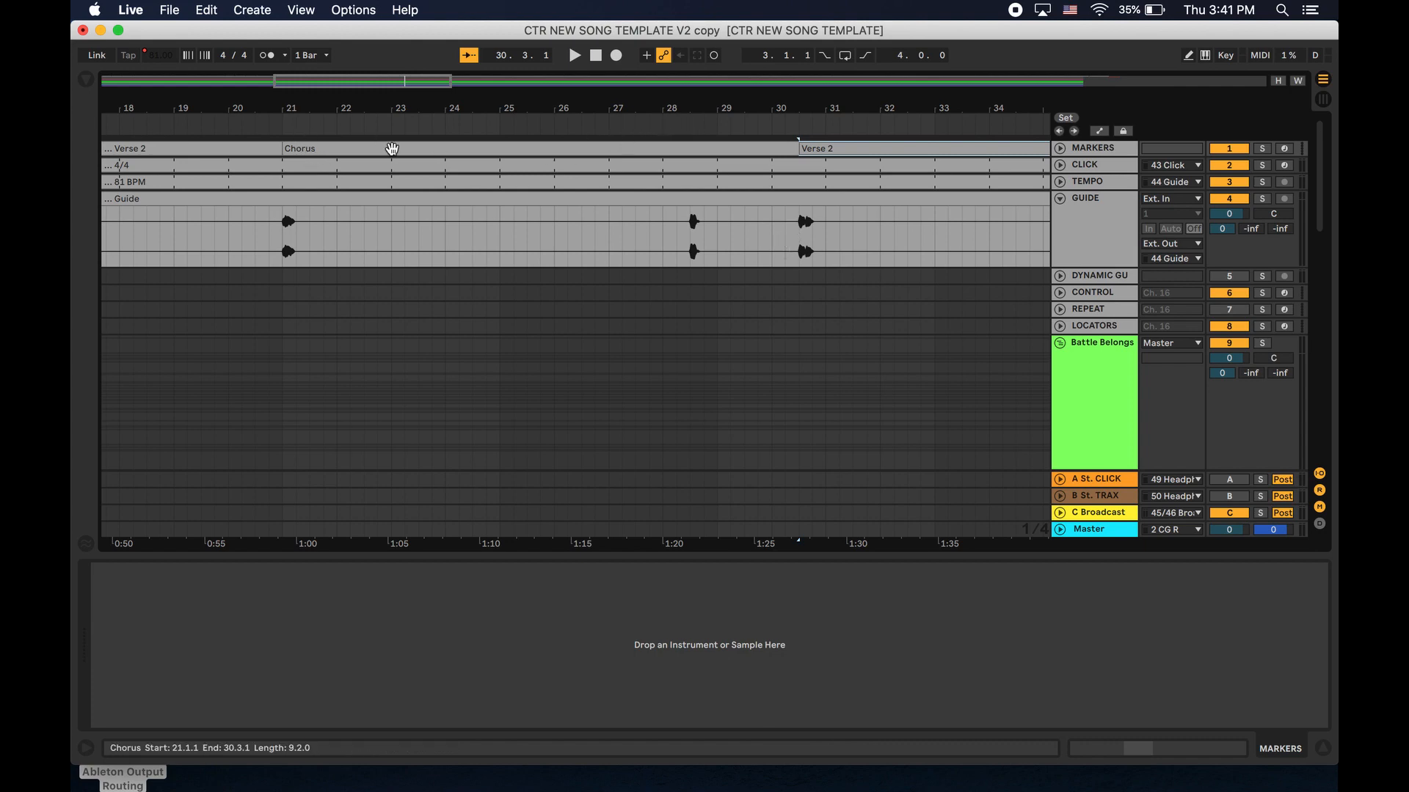
left_click(619, 126)
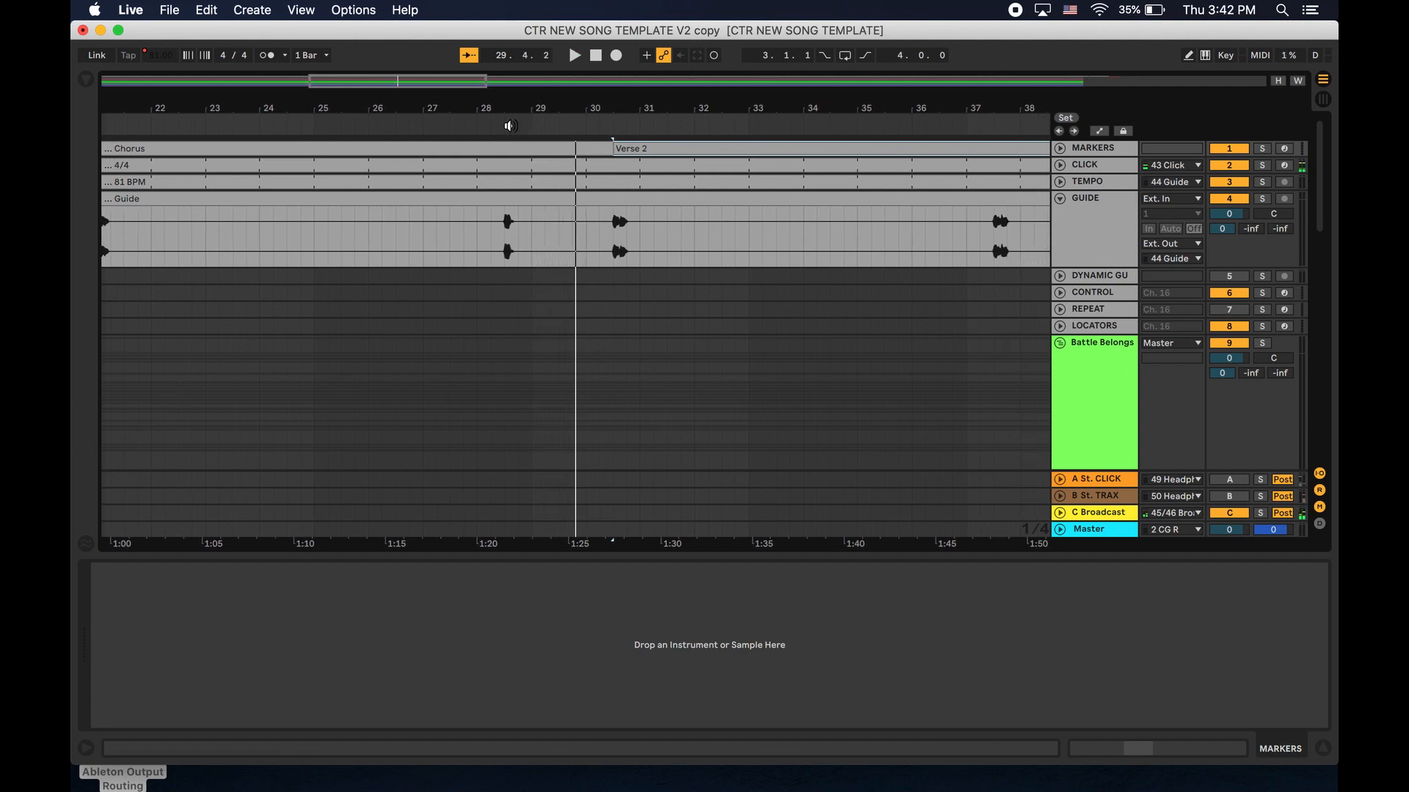
left_click(479, 125)
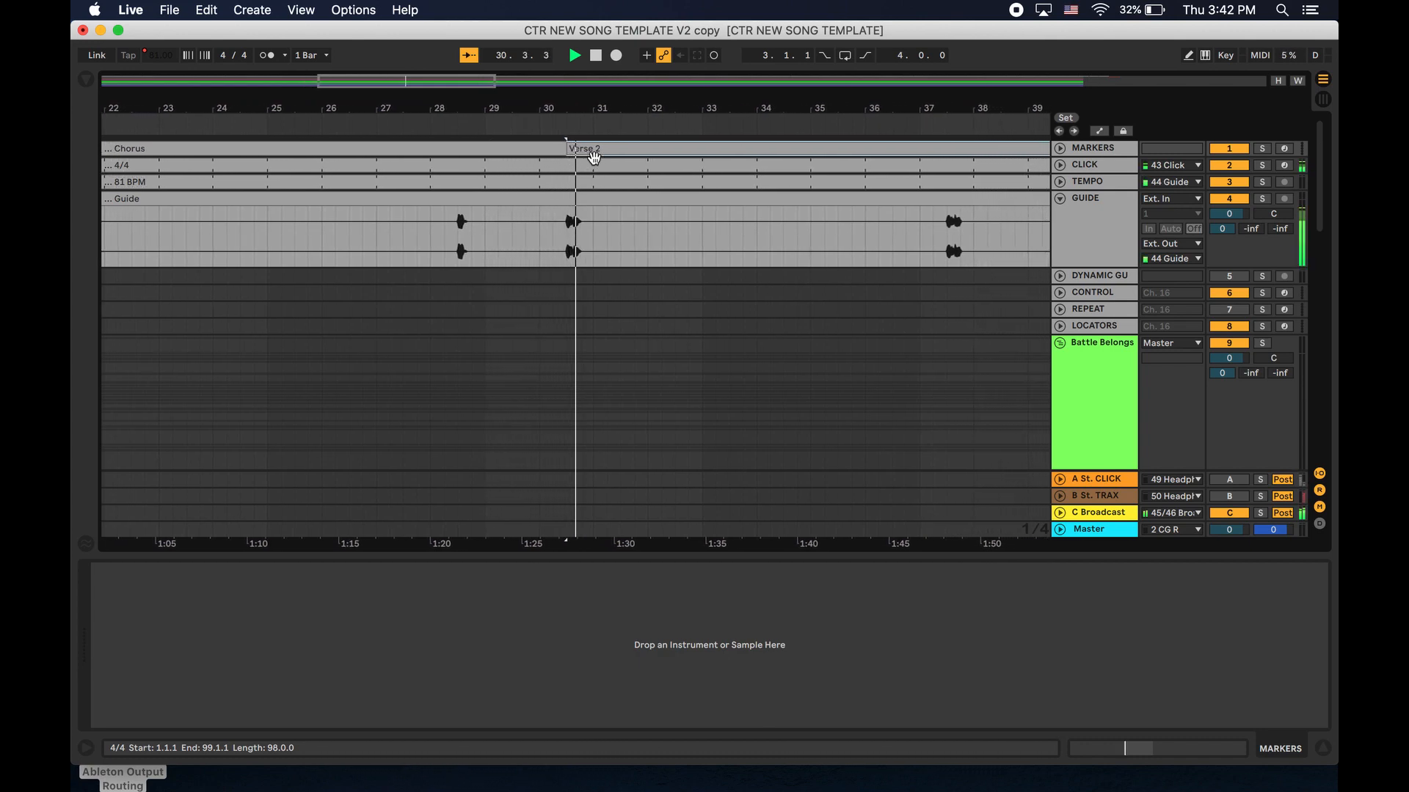
key("space")
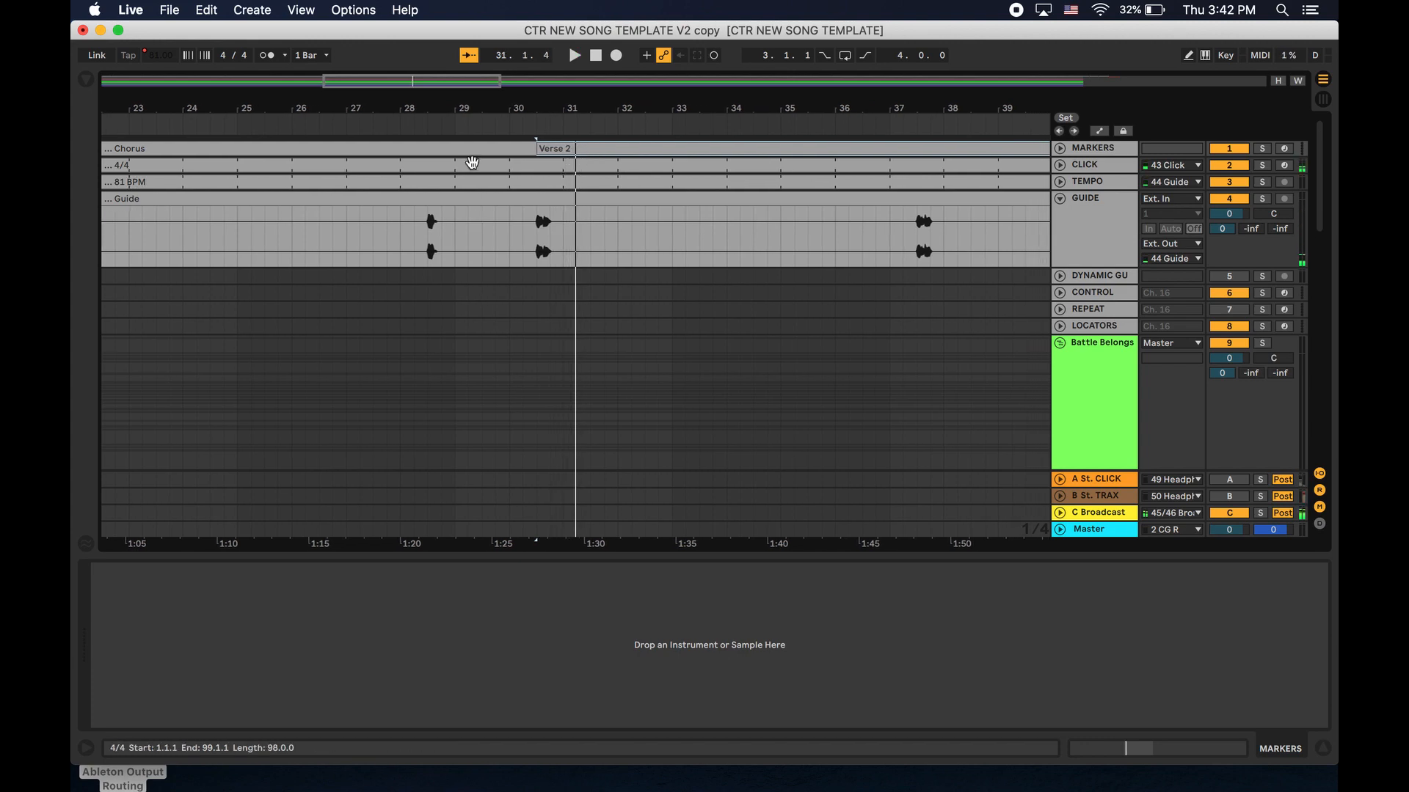
left_click(453, 122)
Insert a 2/4 time signature change at bar 29 and a return to 4/4 at bar 30.
left_click(505, 229)
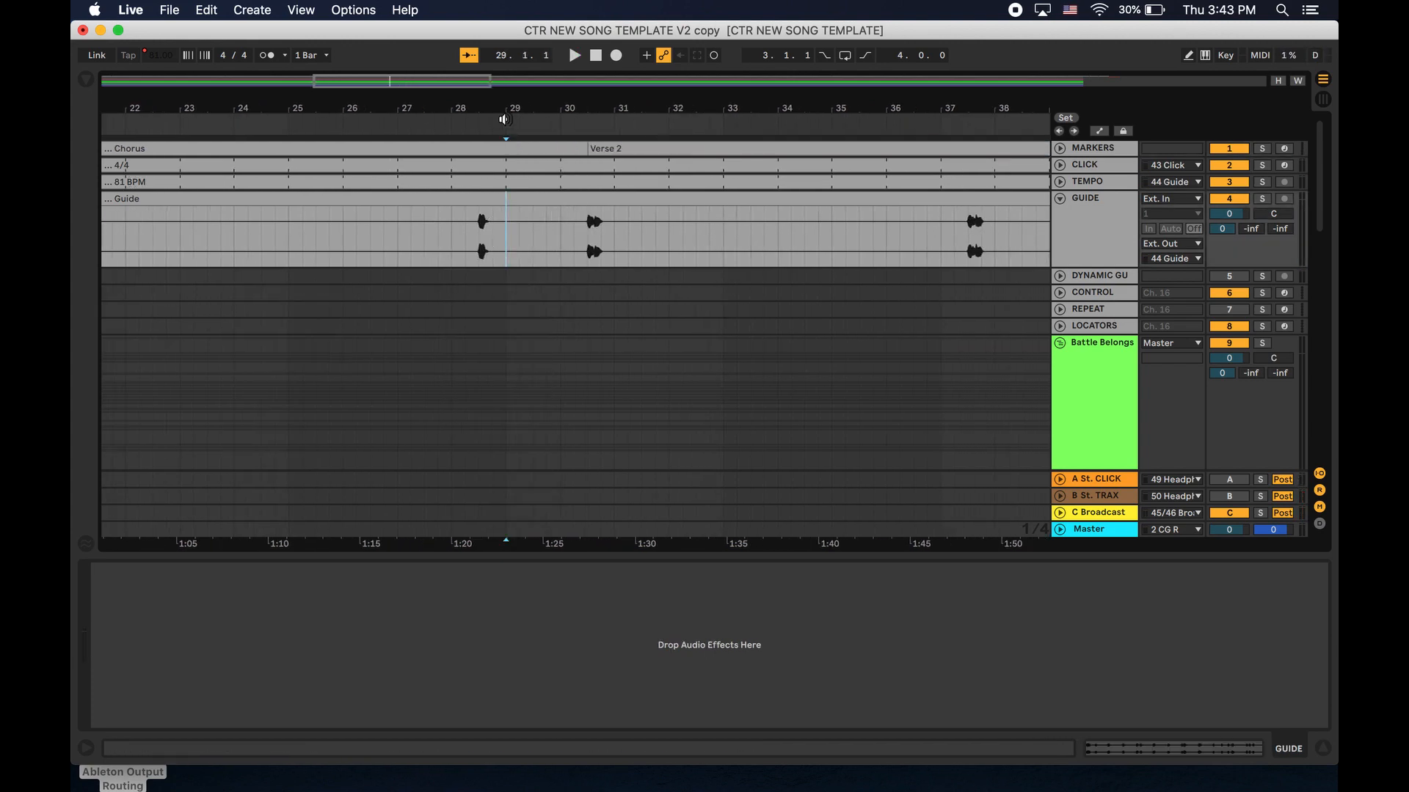
right_click(504, 119)
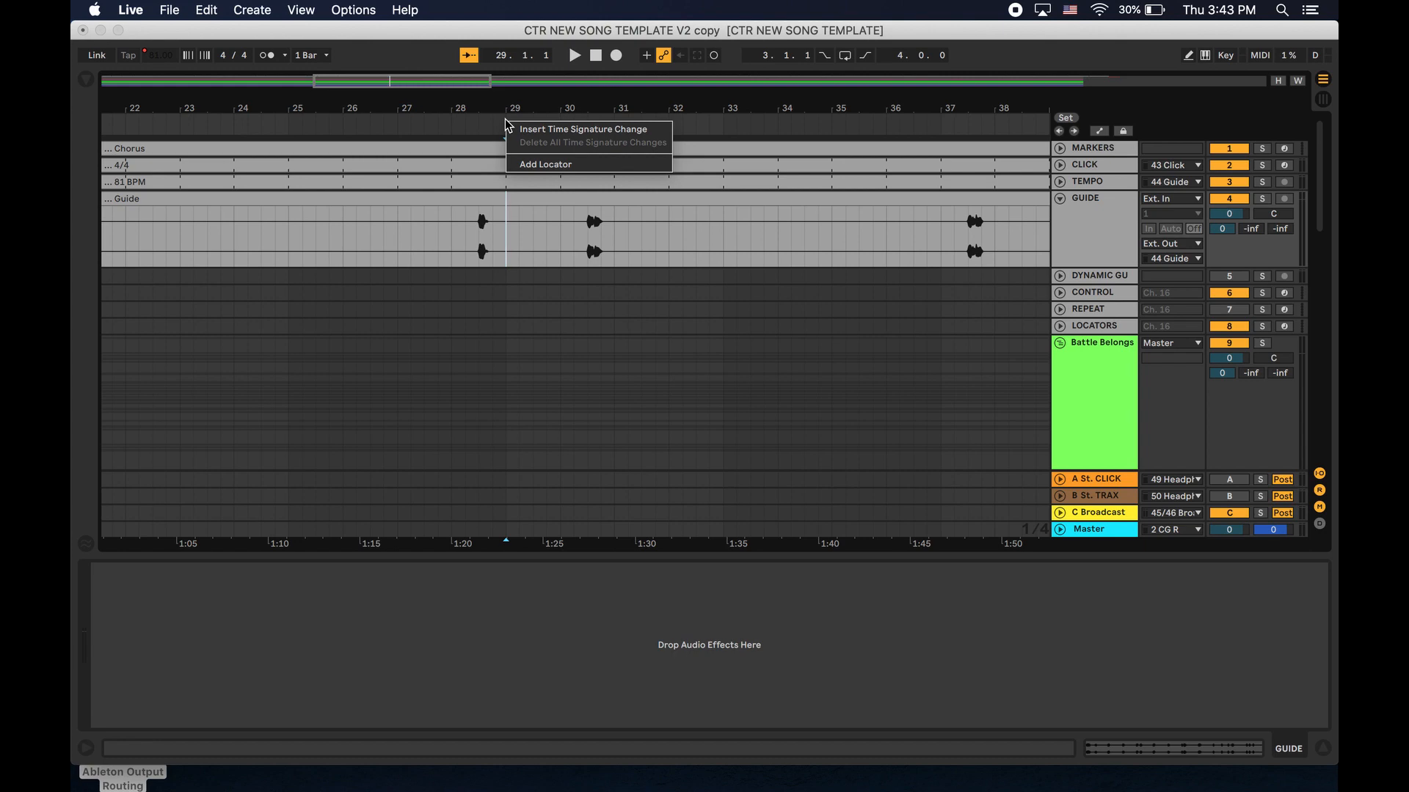
left_click(552, 128)
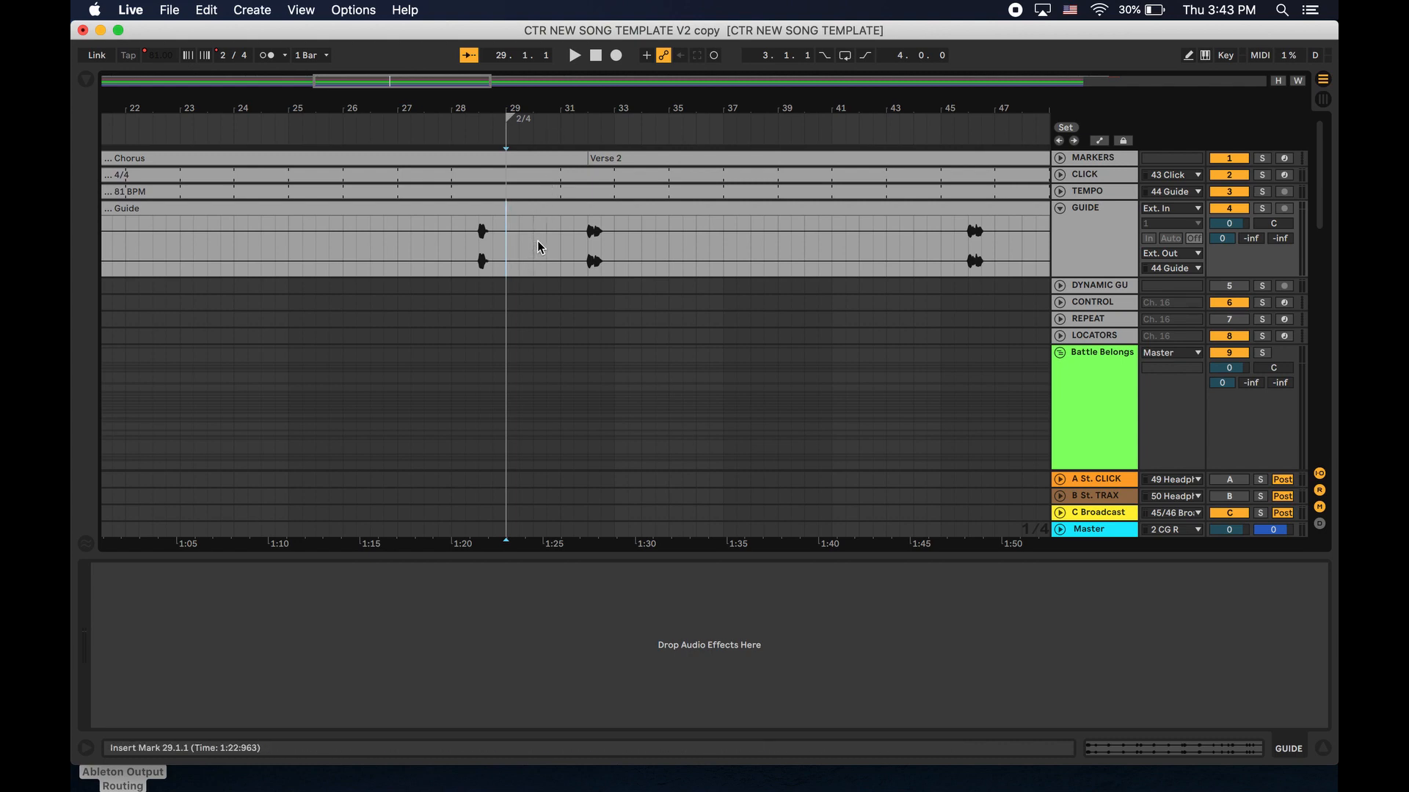
right_click(533, 130)
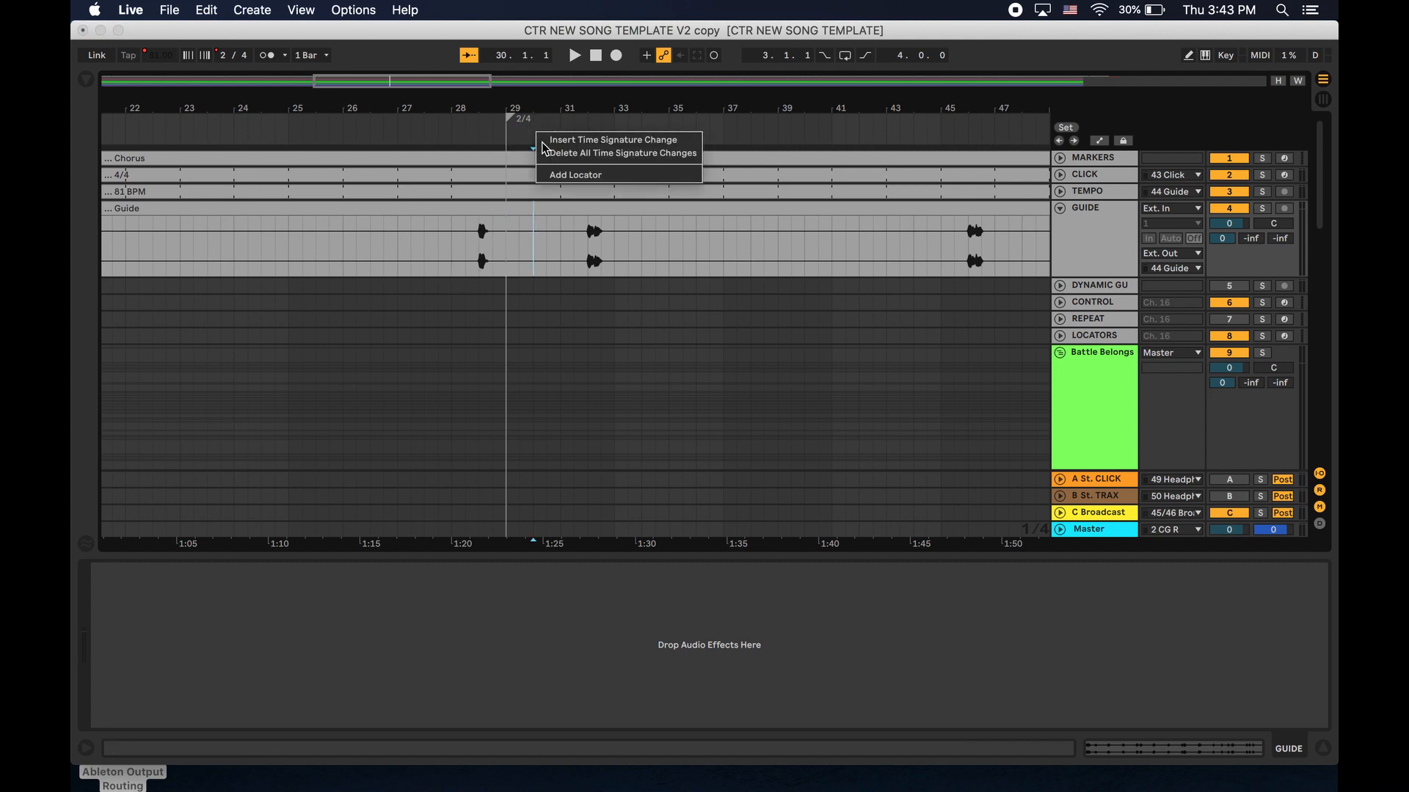
left_click(582, 140)
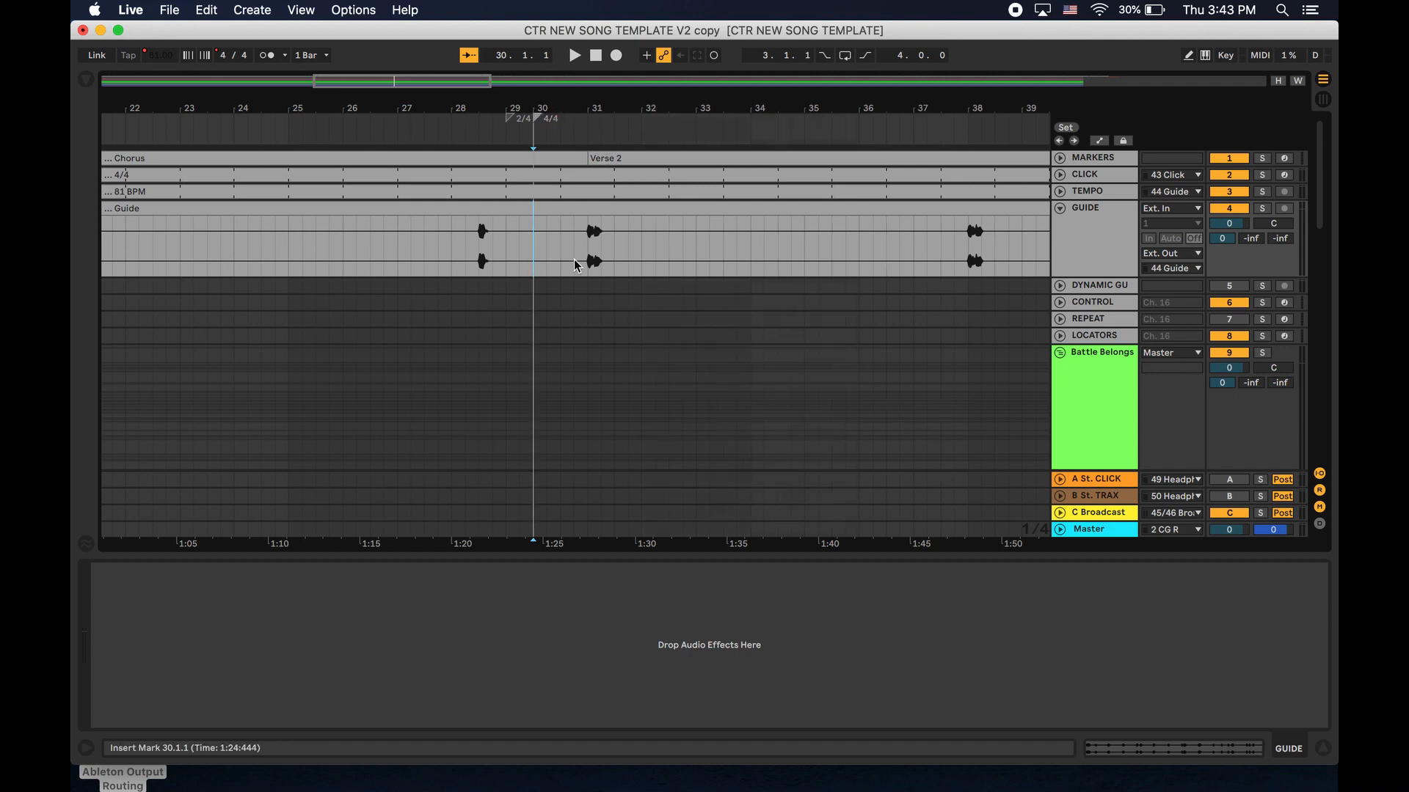
Place the 2/4 click clip from the MT_ADVANCED template's CLICK set on the CLICK track at bar 29.
left_click(512, 176)
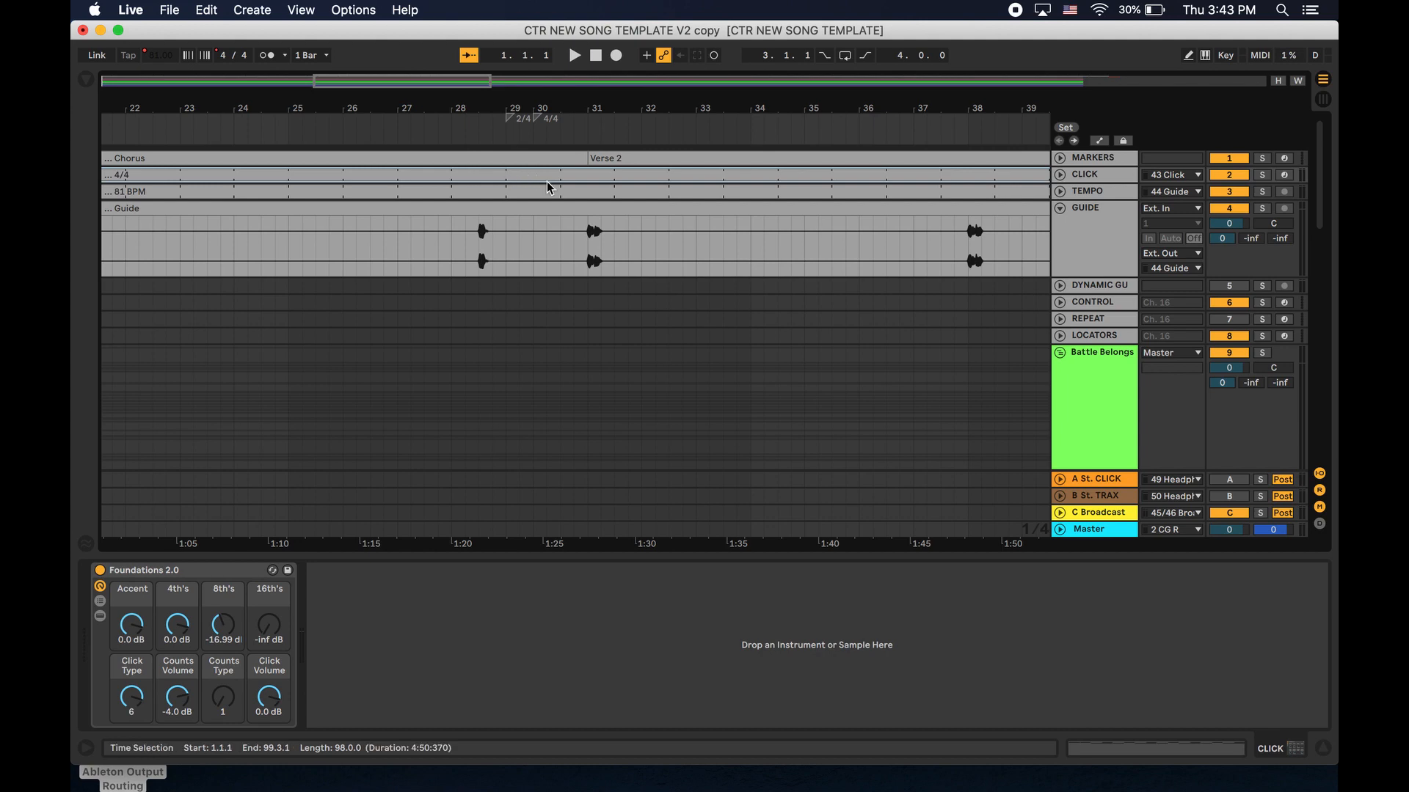
left_click(86, 79)
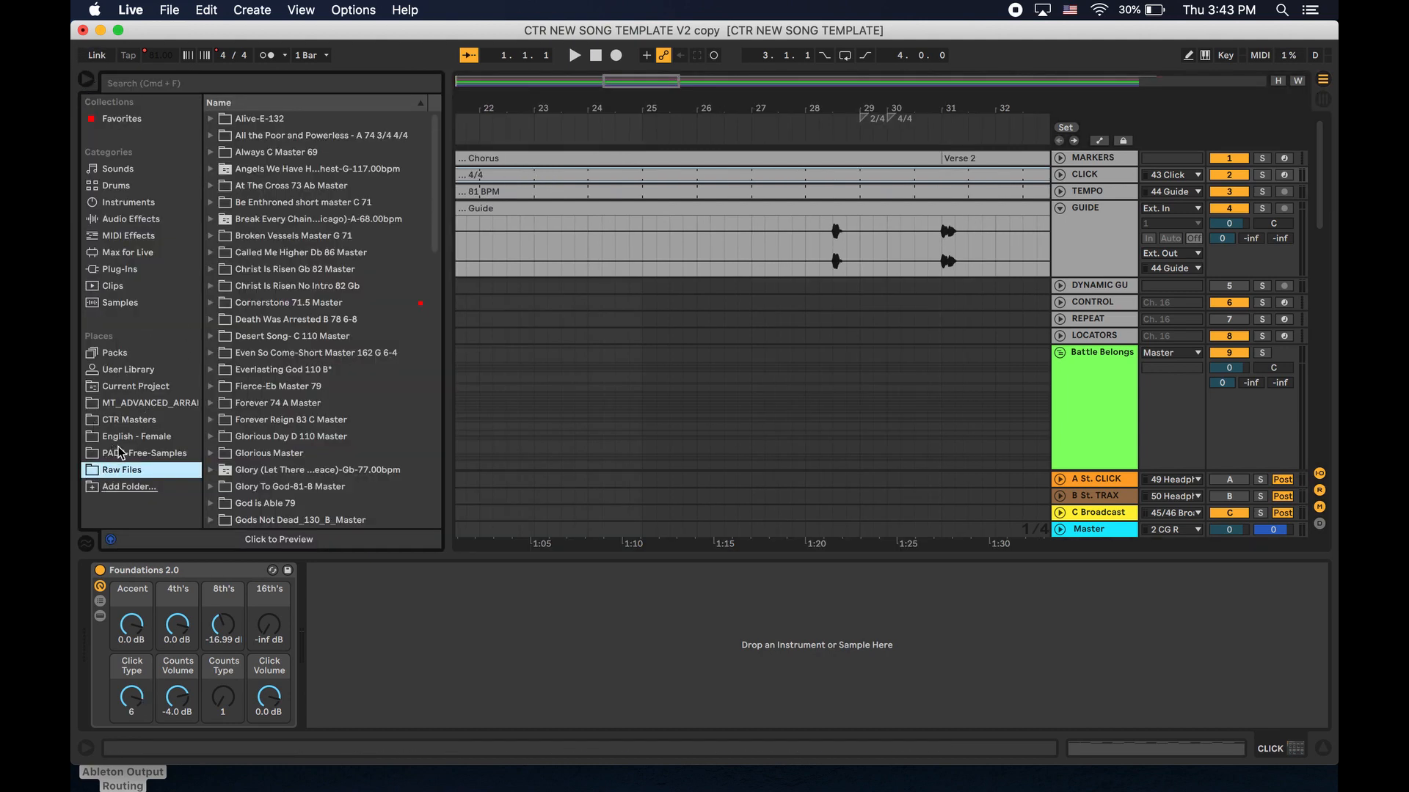
left_click(127, 405)
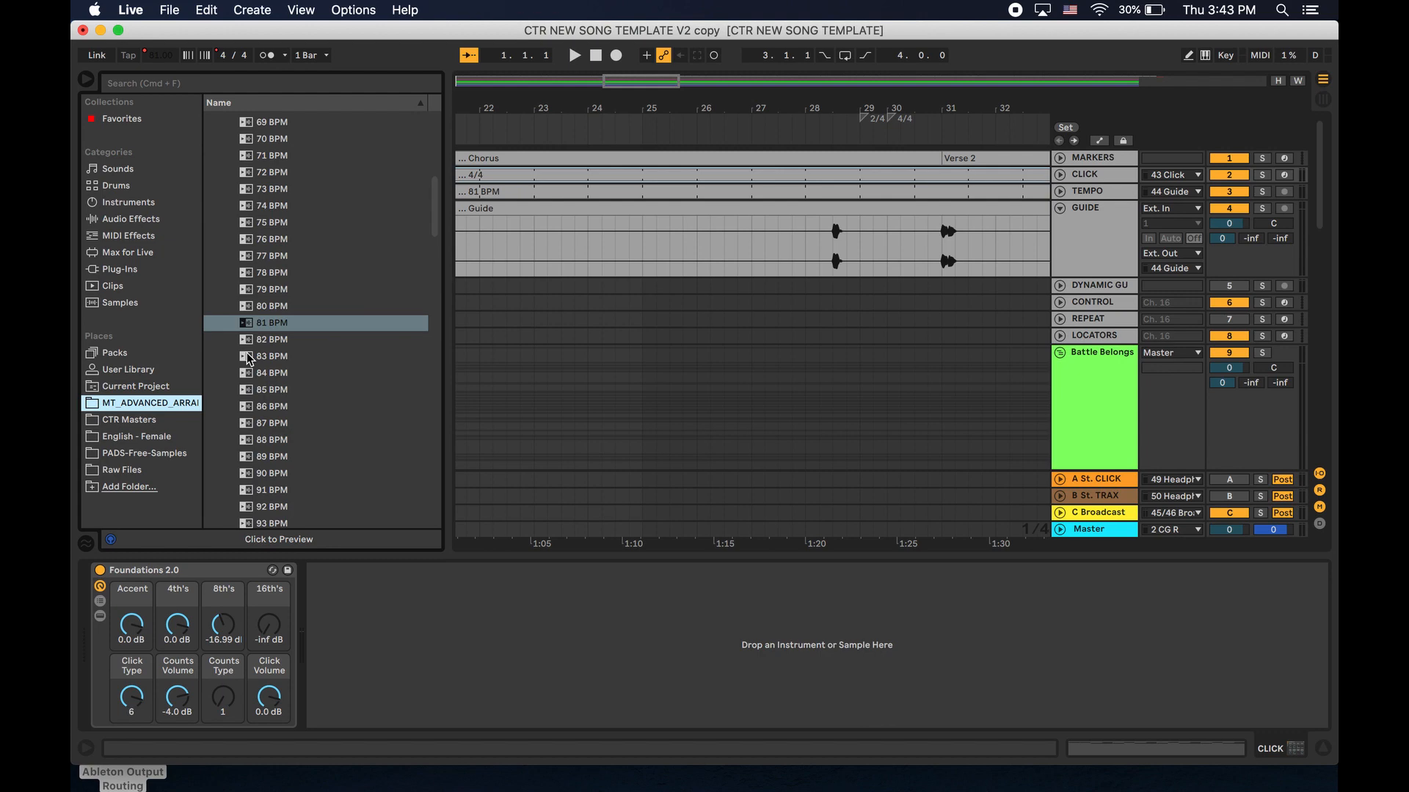
scroll(277, 330, "up", 10)
left_click(221, 186)
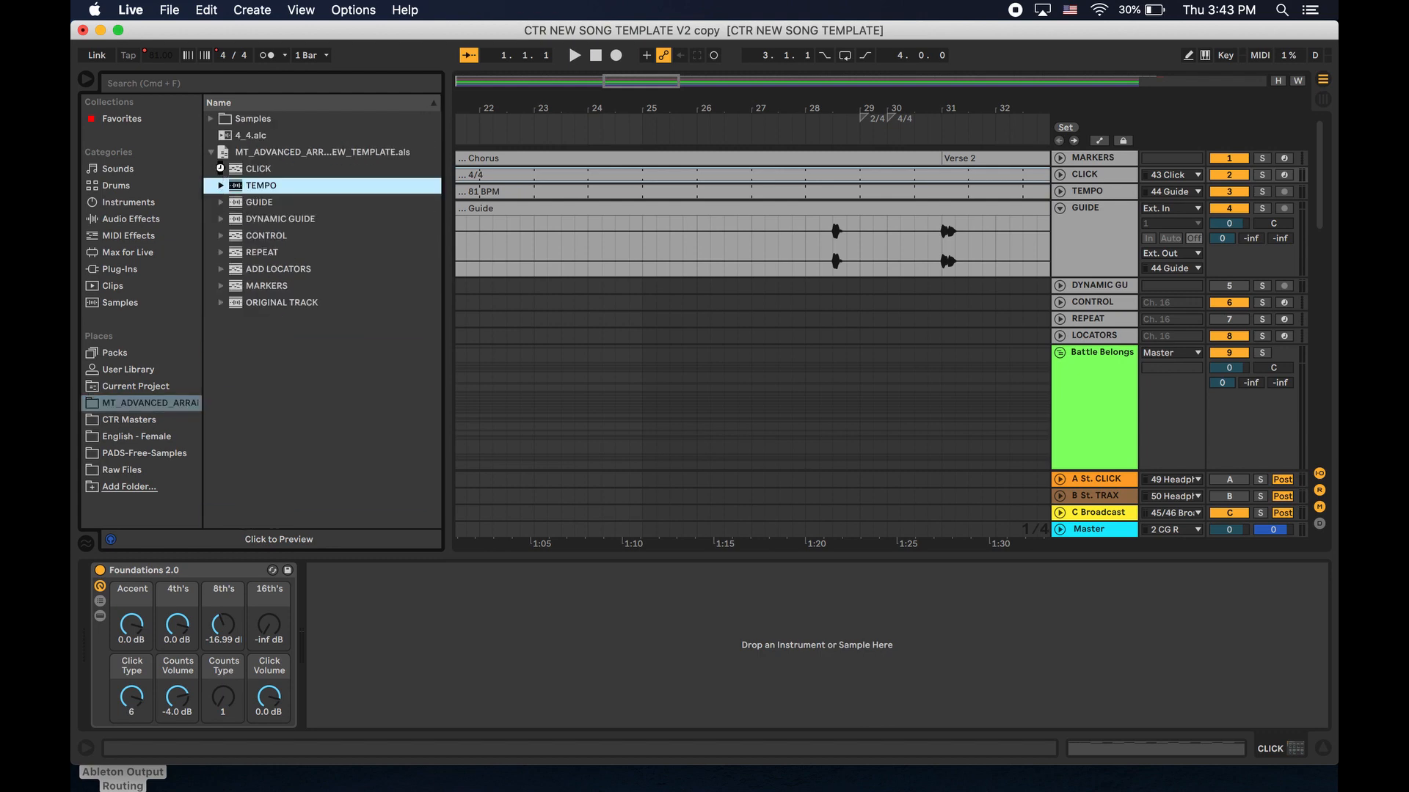
left_click(221, 169)
left_click(246, 320)
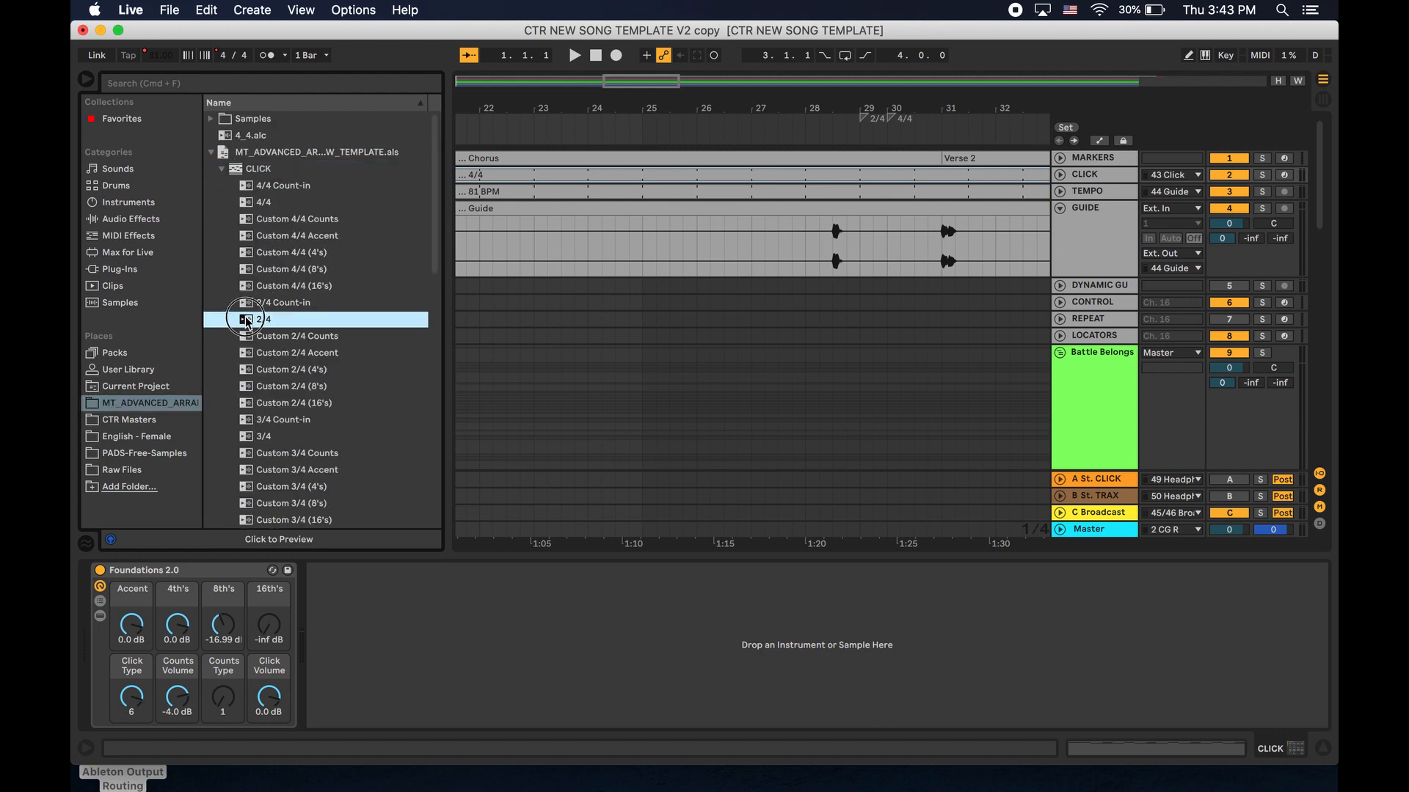
left_click_drag(769, 188, 867, 182)
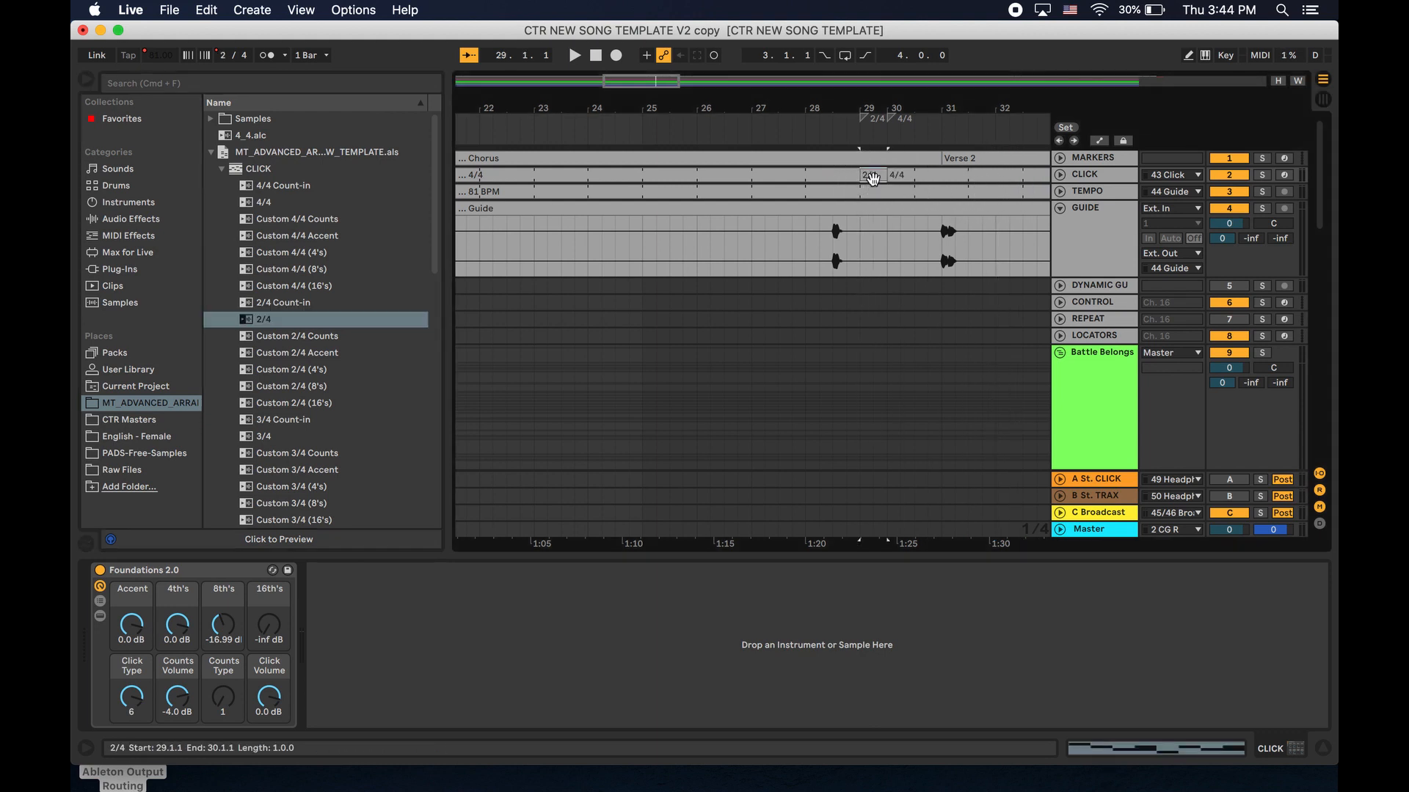
scroll(922, 159, "right", 4)
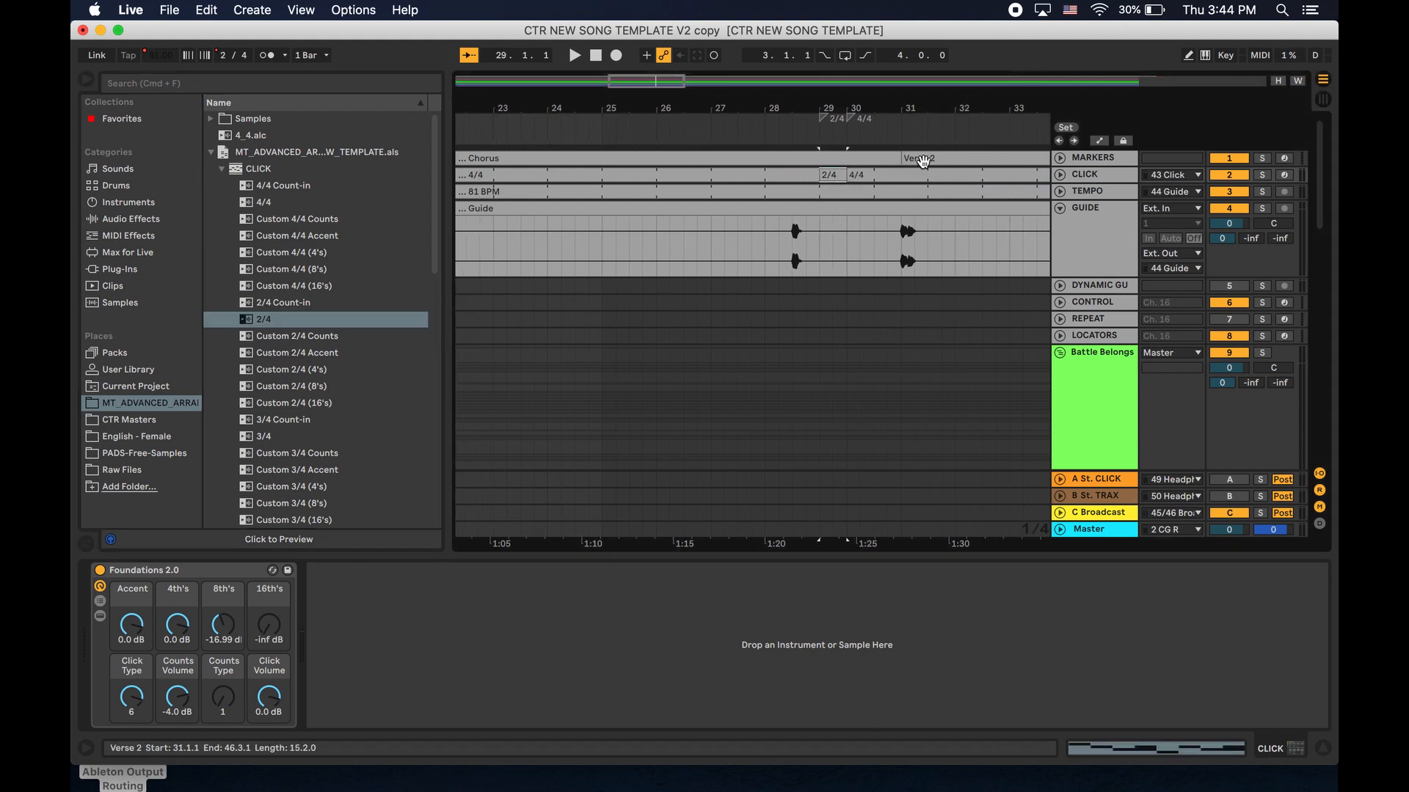
Try starting the 4/4 click clip at bar 31 instead of bar 30, playing back the transition around bars 29 to 31.
scroll(922, 159, "right", 2)
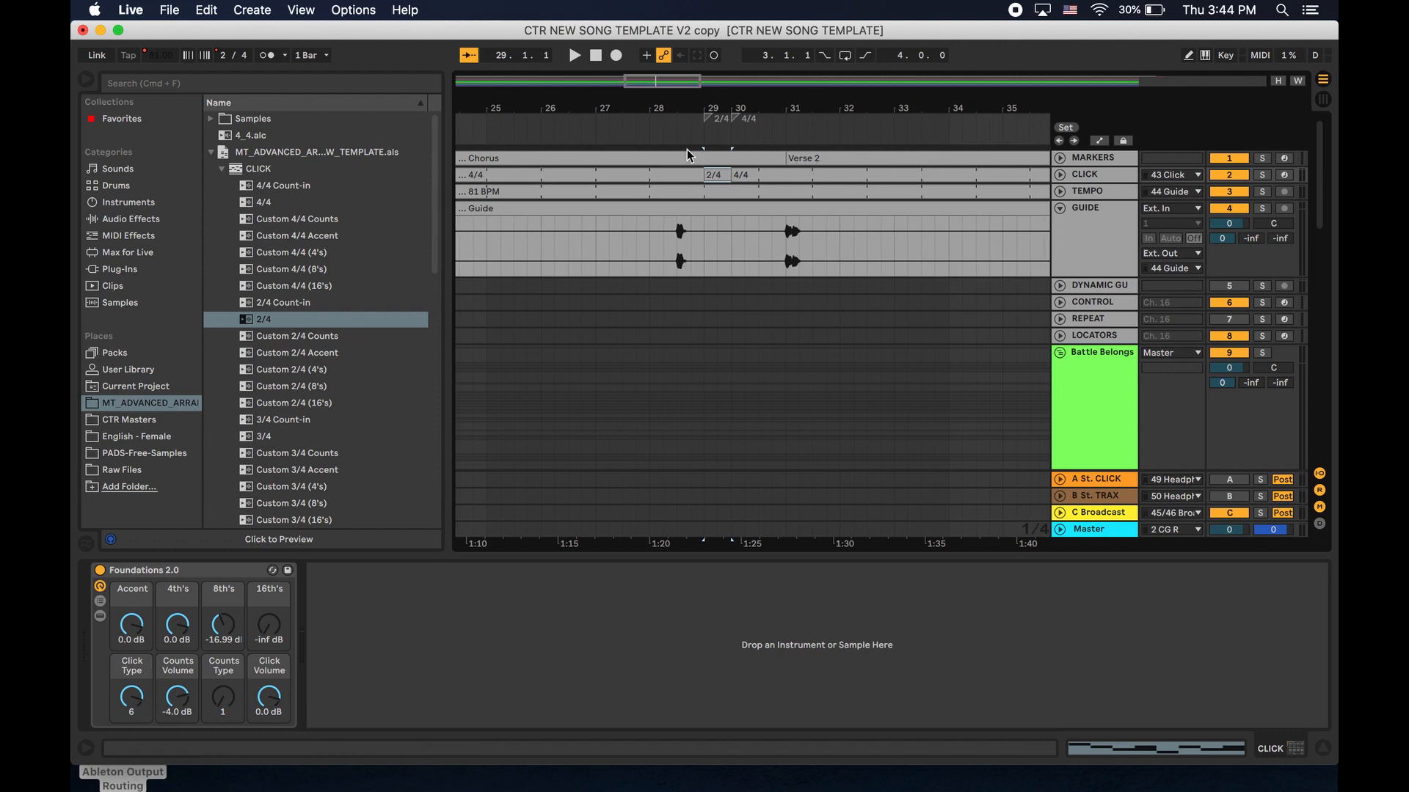
left_click(662, 127)
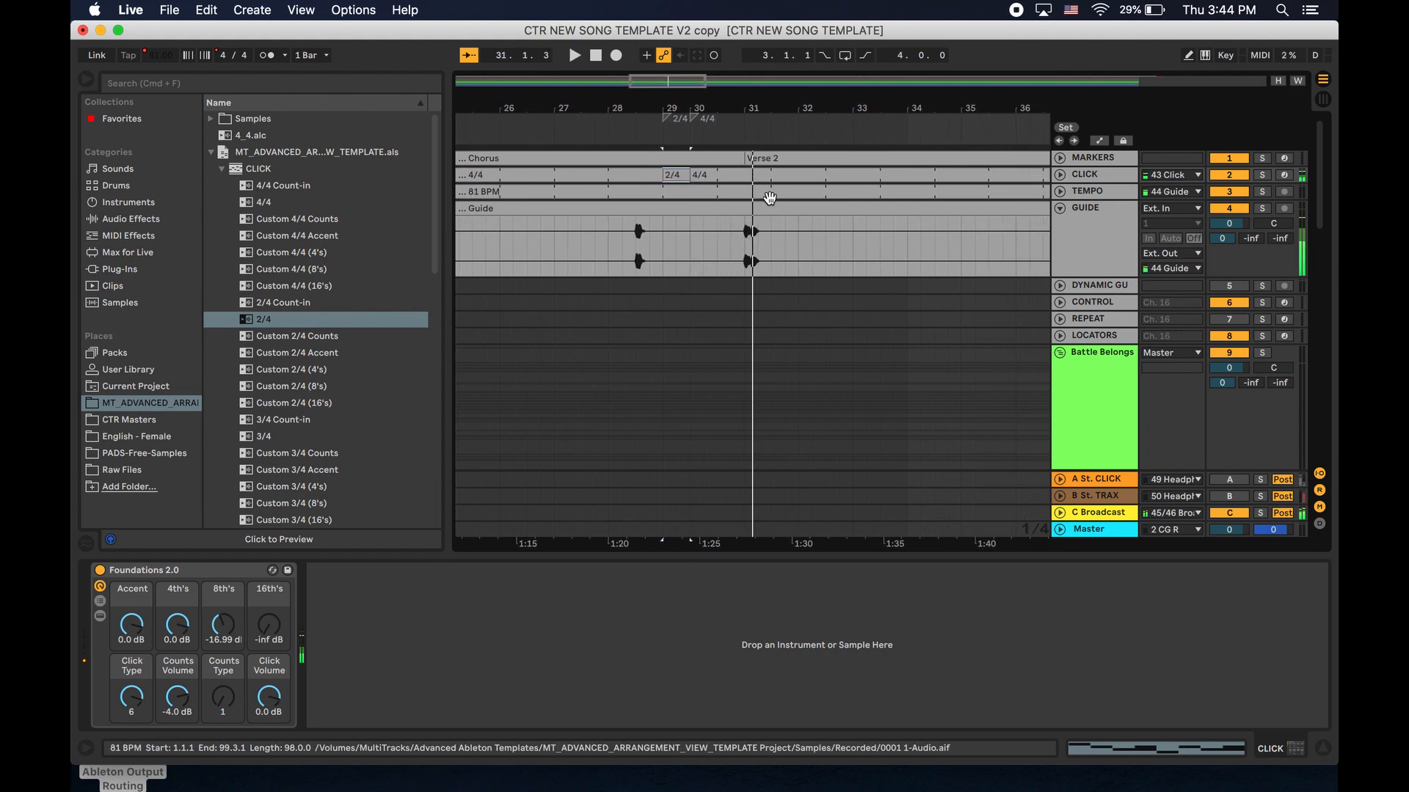
left_click(695, 175)
left_click_drag(708, 174, 765, 175)
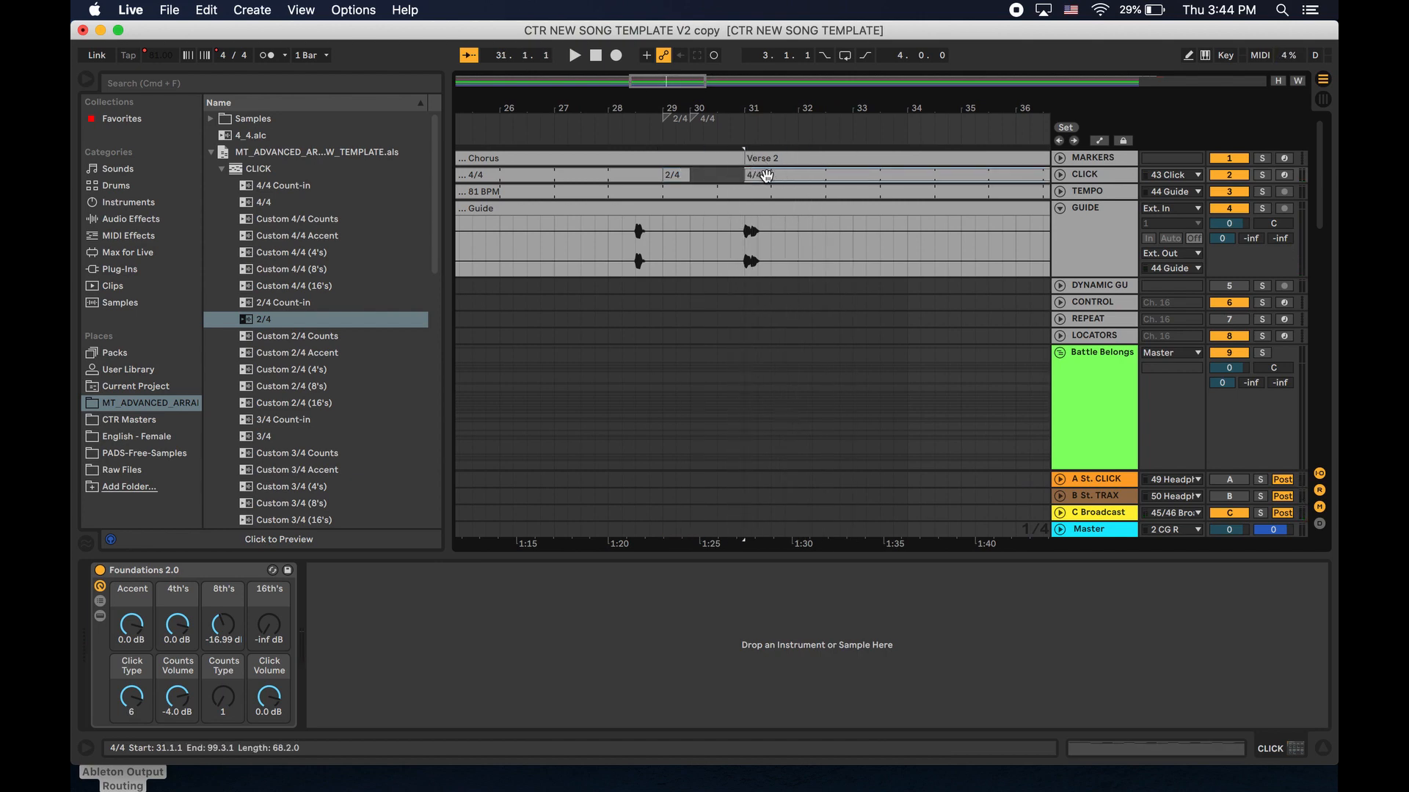
left_click(658, 133)
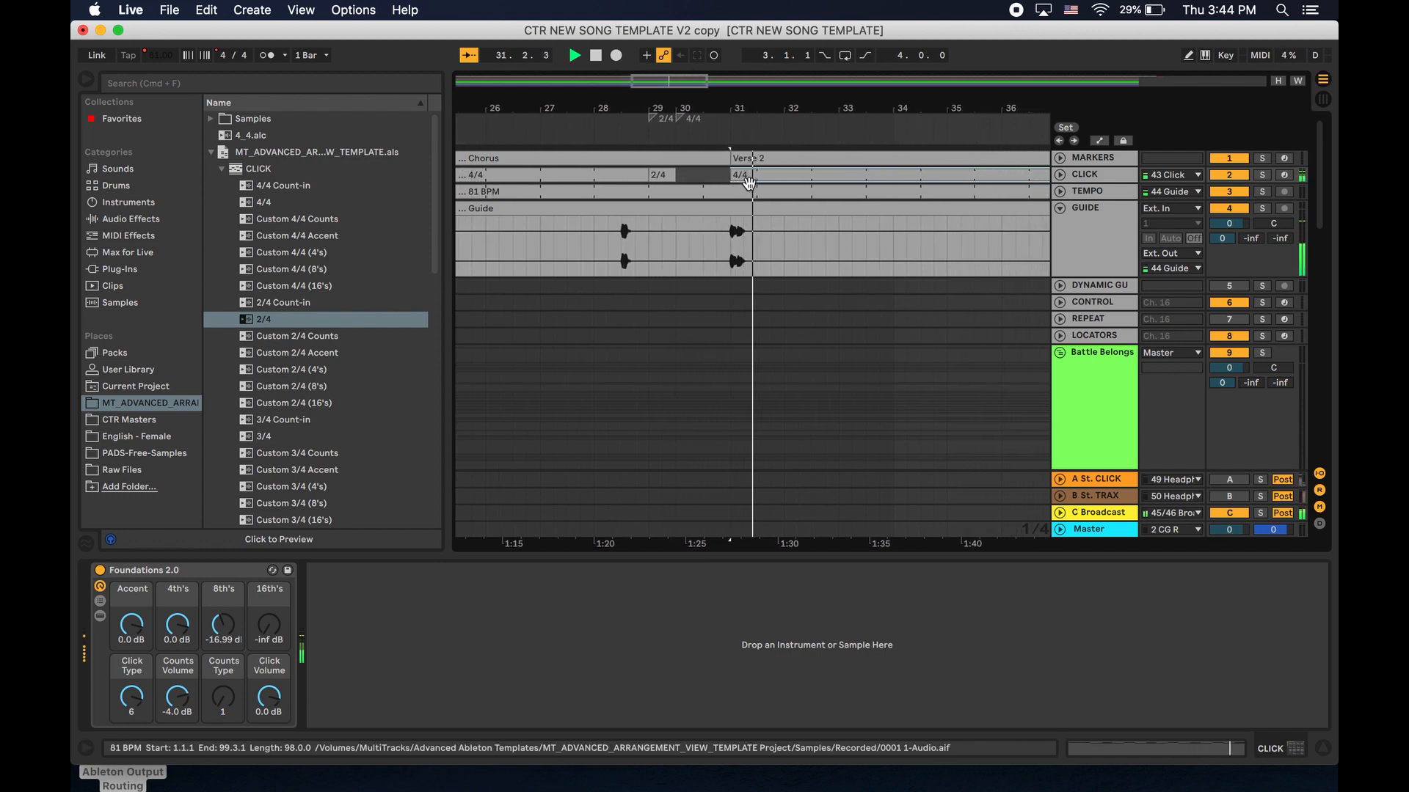
mouse_move(723, 174)
left_mouse_down()
mouse_move(761, 175)
mouse_move(744, 176)
left_mouse_up()
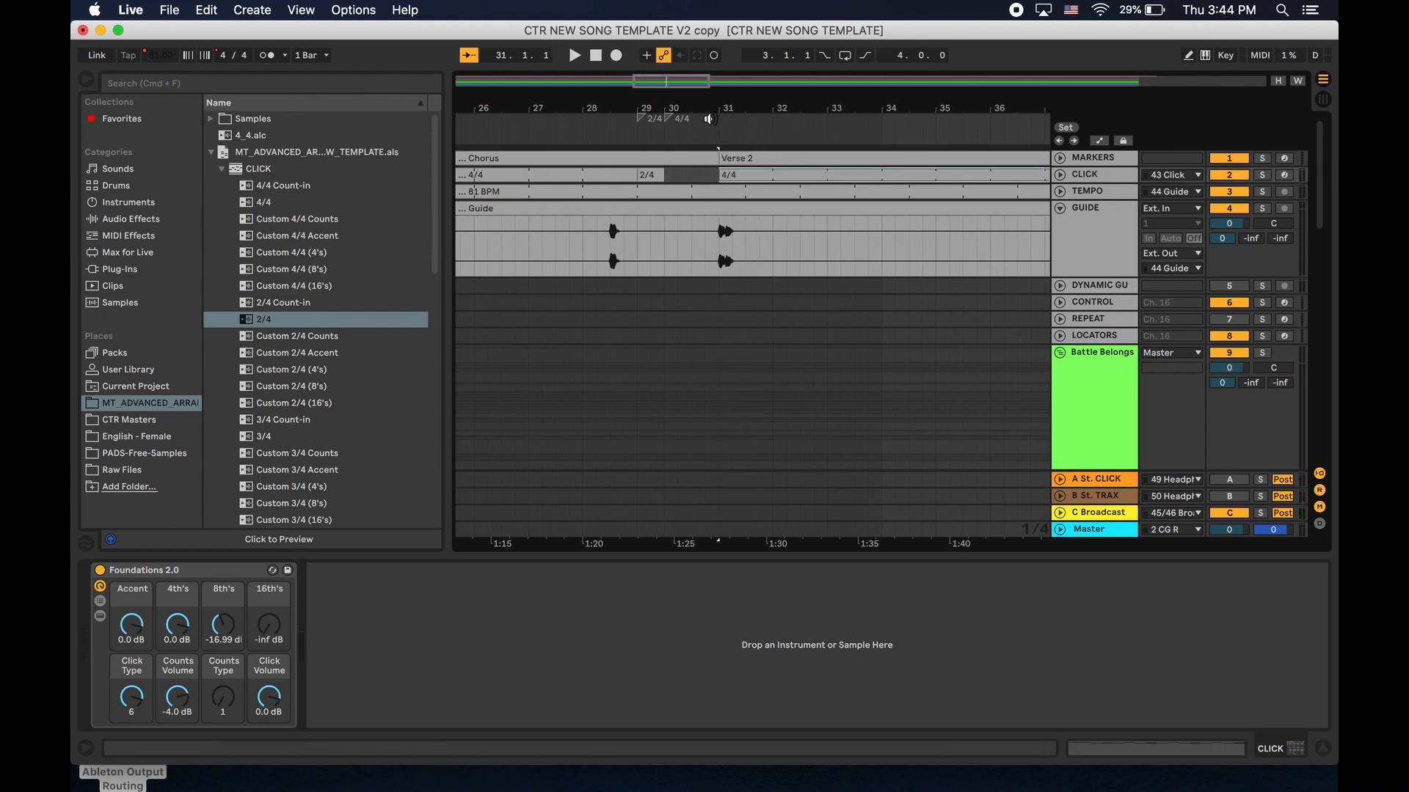
left_click(718, 140)
key("space")
left_click_drag(734, 174, 676, 174)
Play back the end of the Chorus from around bars 28 and 29 to check the click through the 2/4 bar.
left_click(665, 134)
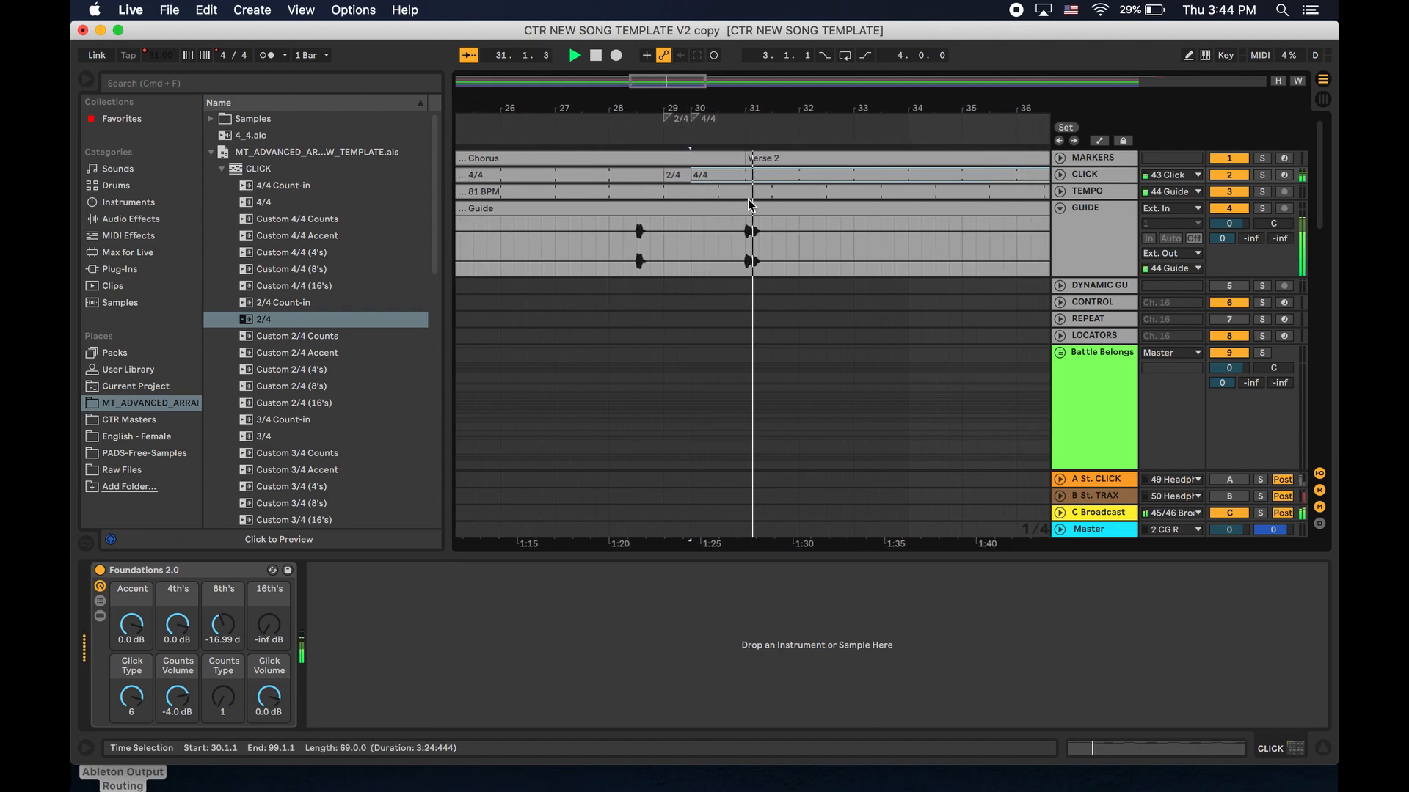
left_click(592, 132)
key("space")
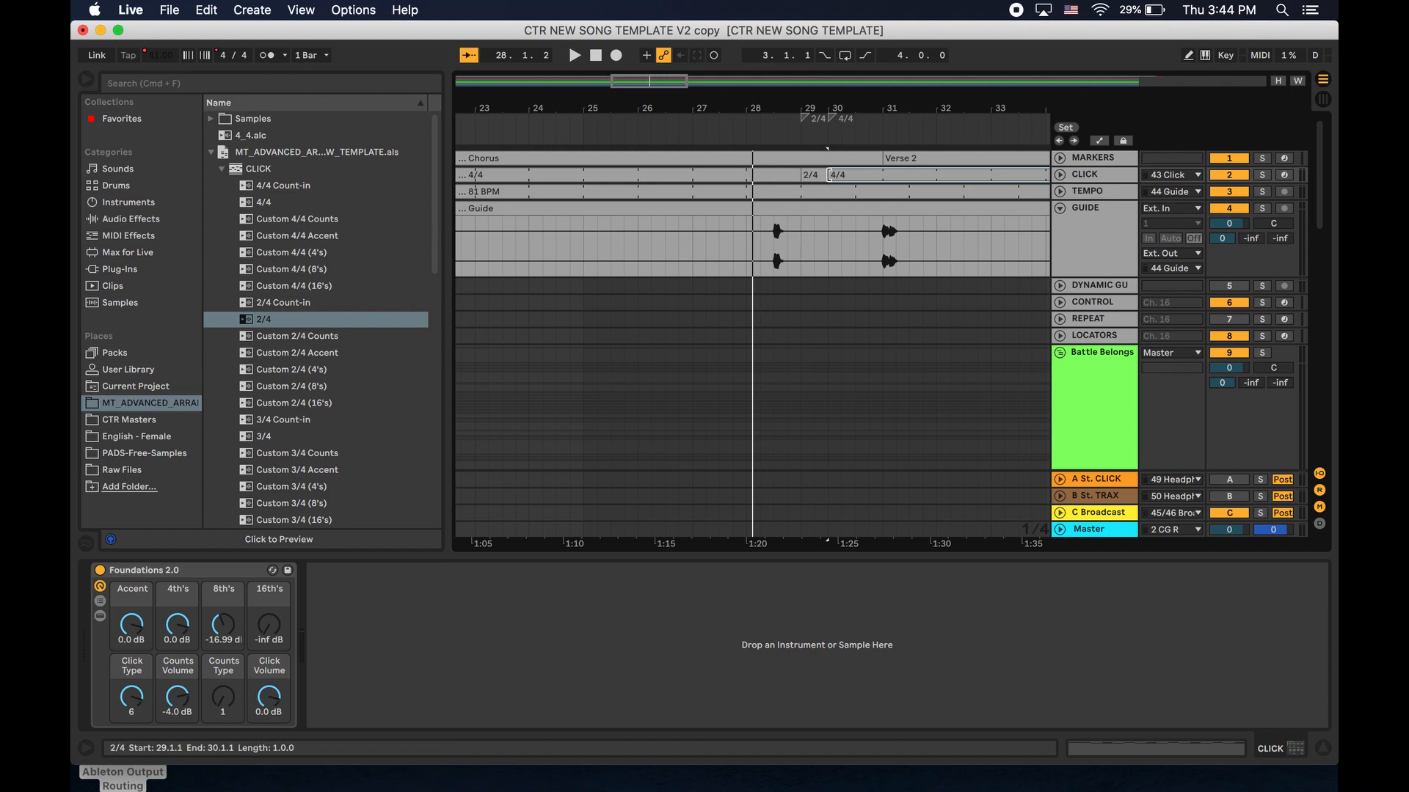
left_click(753, 125)
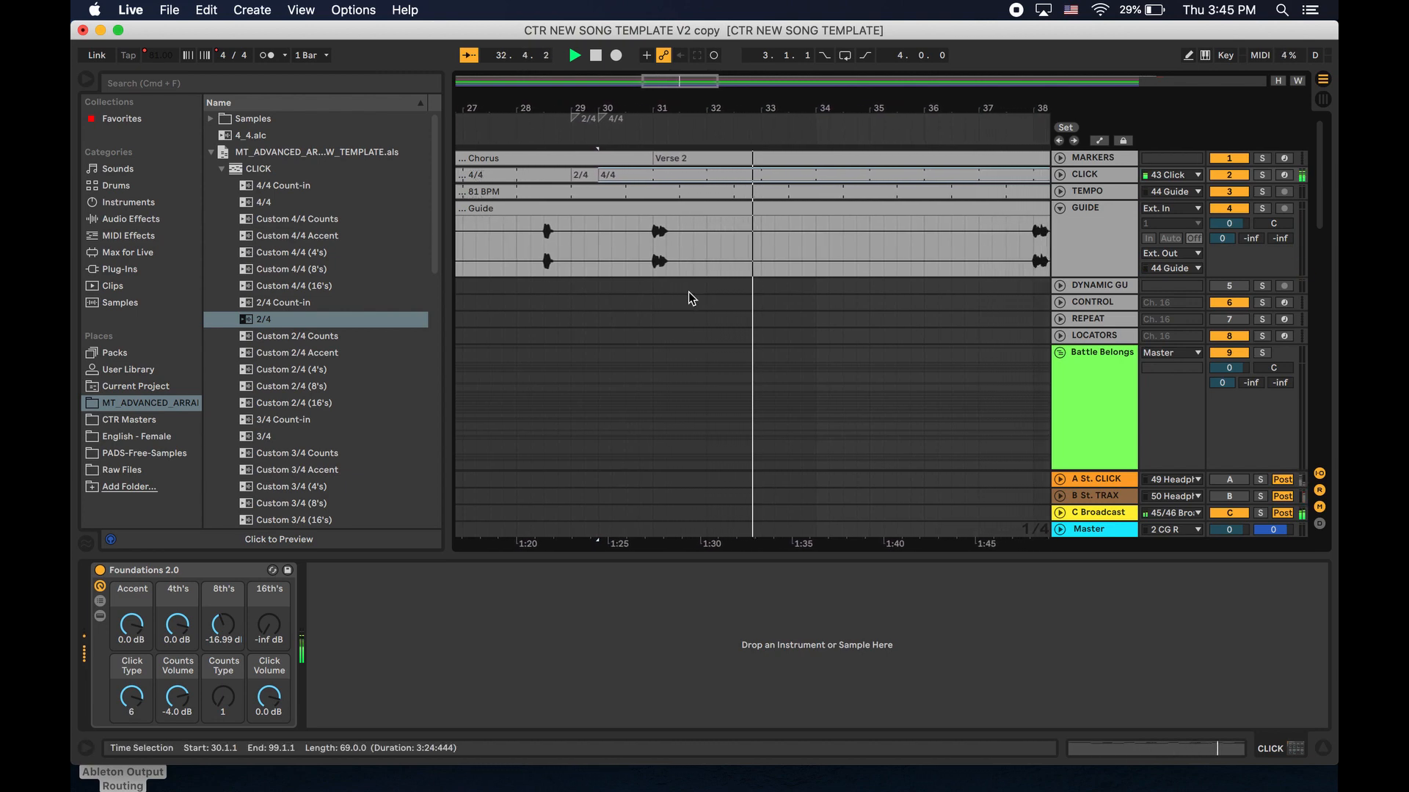
left_click(584, 128)
key("space")
Rename the Verse 2 marker at bar 31 as Verse 3.
left_click(769, 156)
key("super+r")
type("Verse 3")
key("Return")
Play the Guide cue at bar 38 and trim the end of the Verse 3 marker to bar 38.
scroll(820, 278, "right", 5)
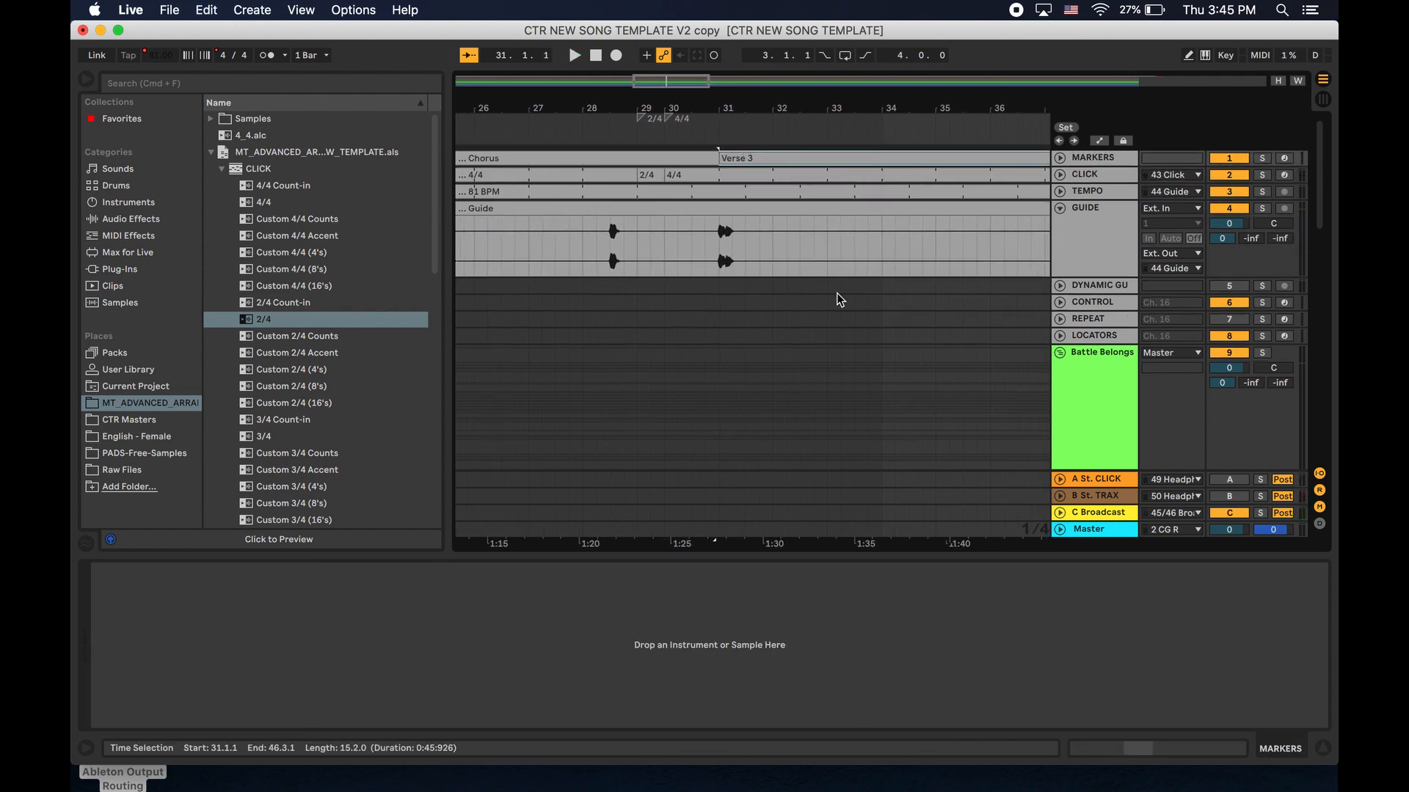
left_click(826, 244)
key("space")
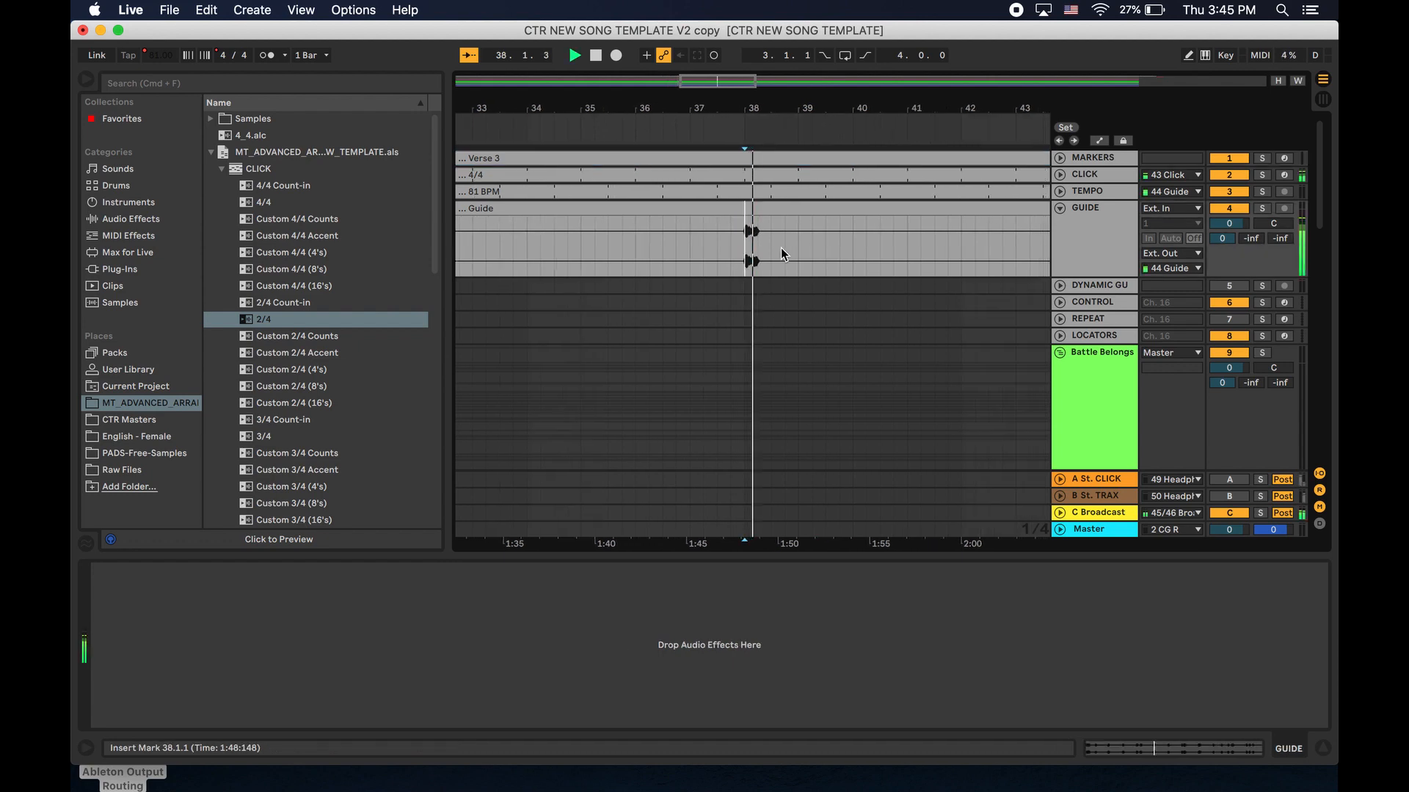
scroll(735, 154, "right", 5)
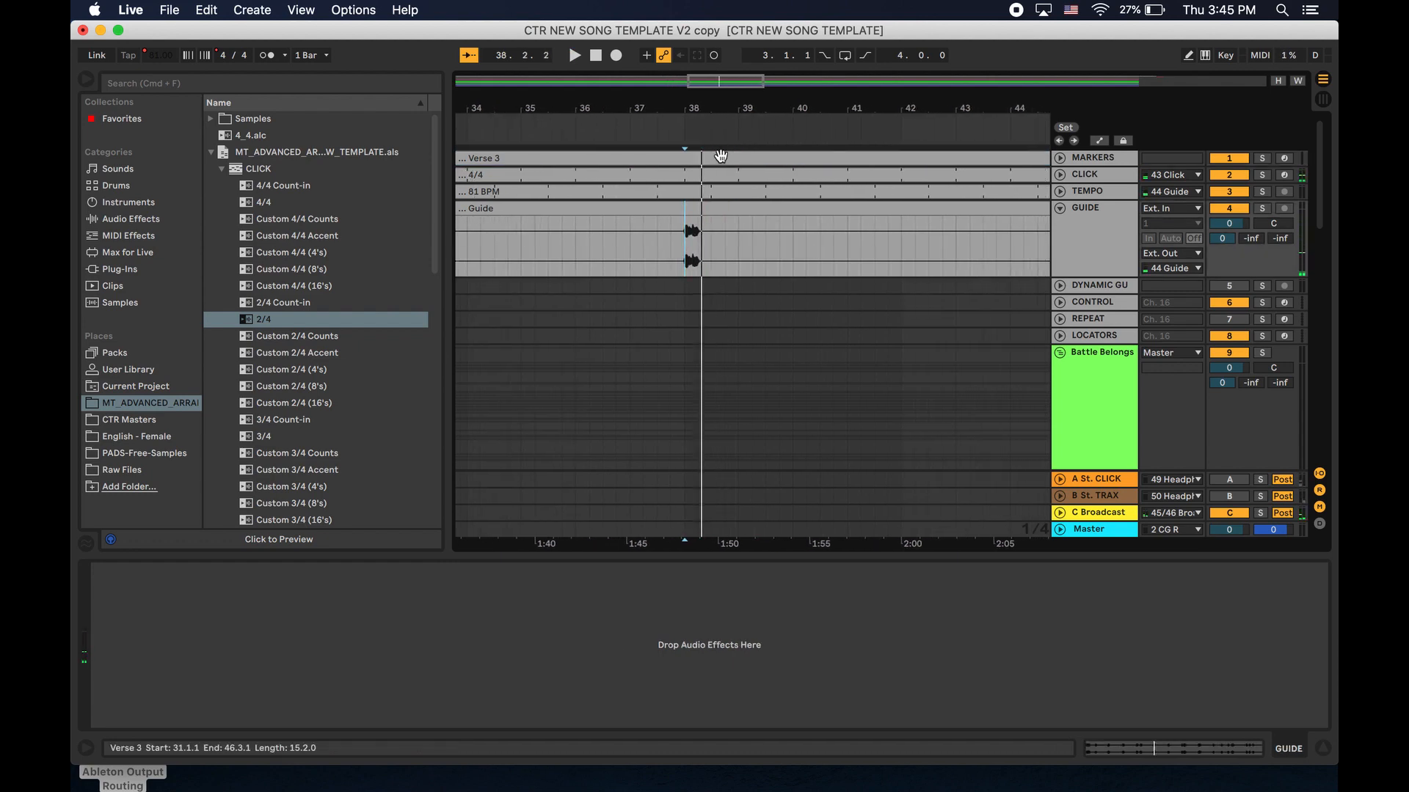
left_click_drag(970, 161, 512, 150)
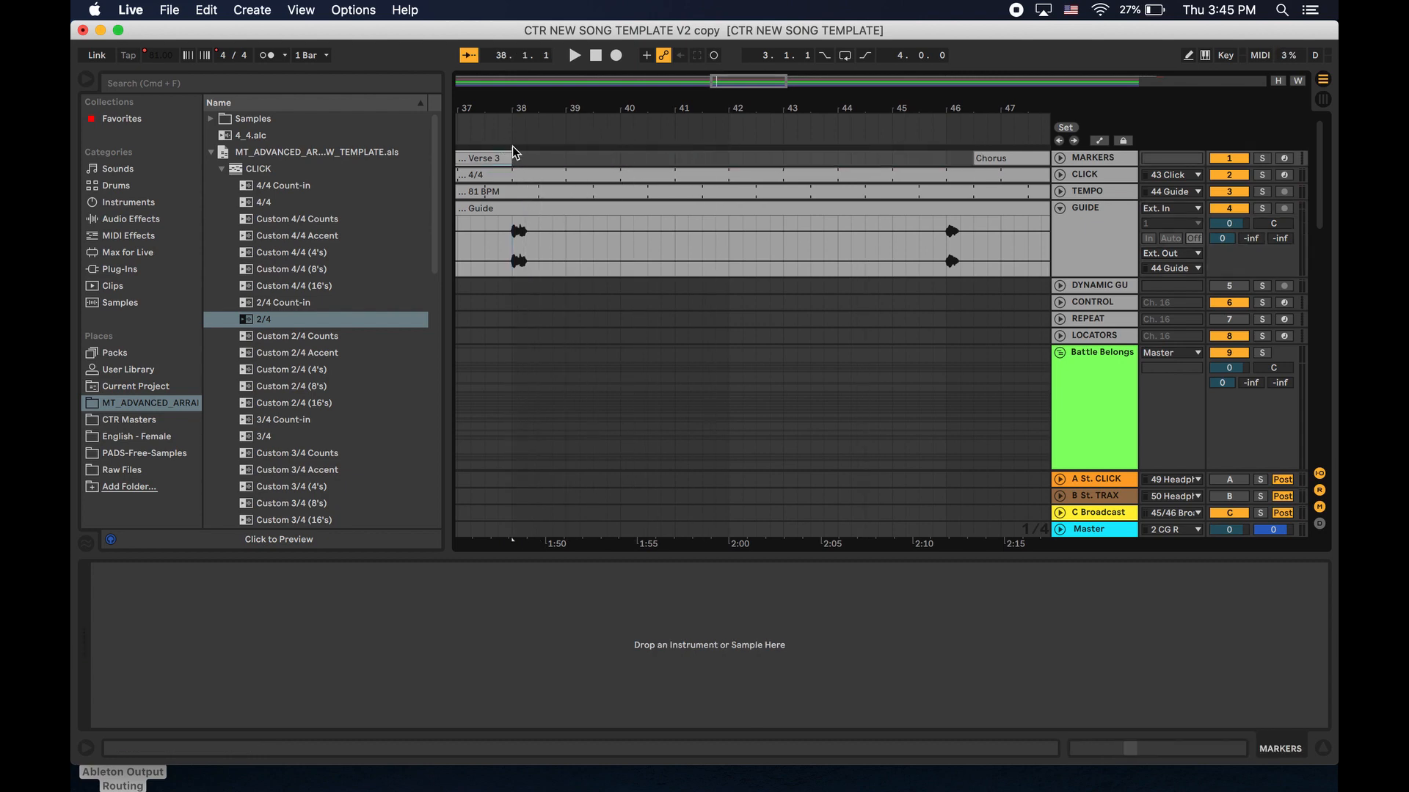
Insert an empty MIDI clip on the MARKERS track from bar 38 to bar 46 and name it Verse 4.
left_click_drag(513, 157, 946, 166)
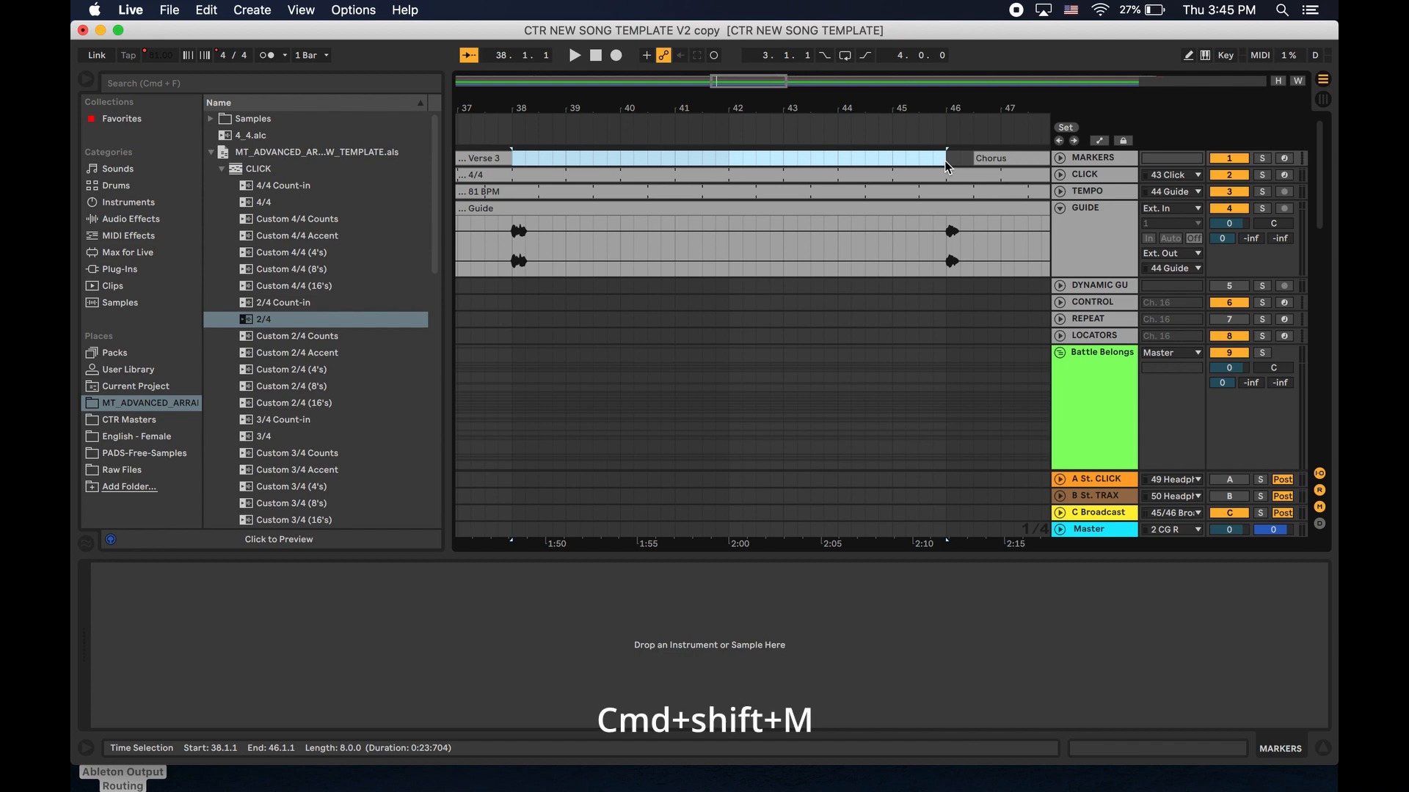
key("cmd+shift+m")
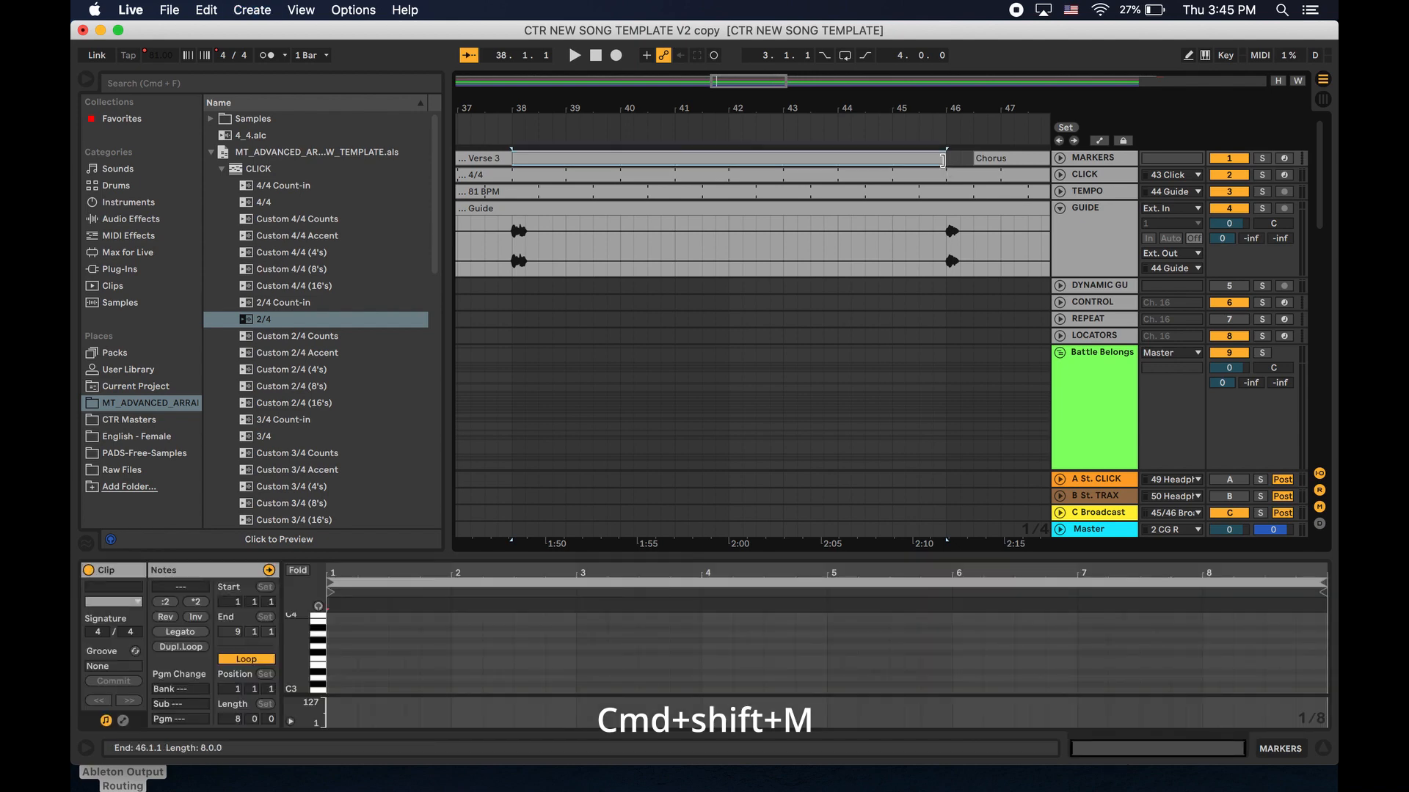
key("cmd+r")
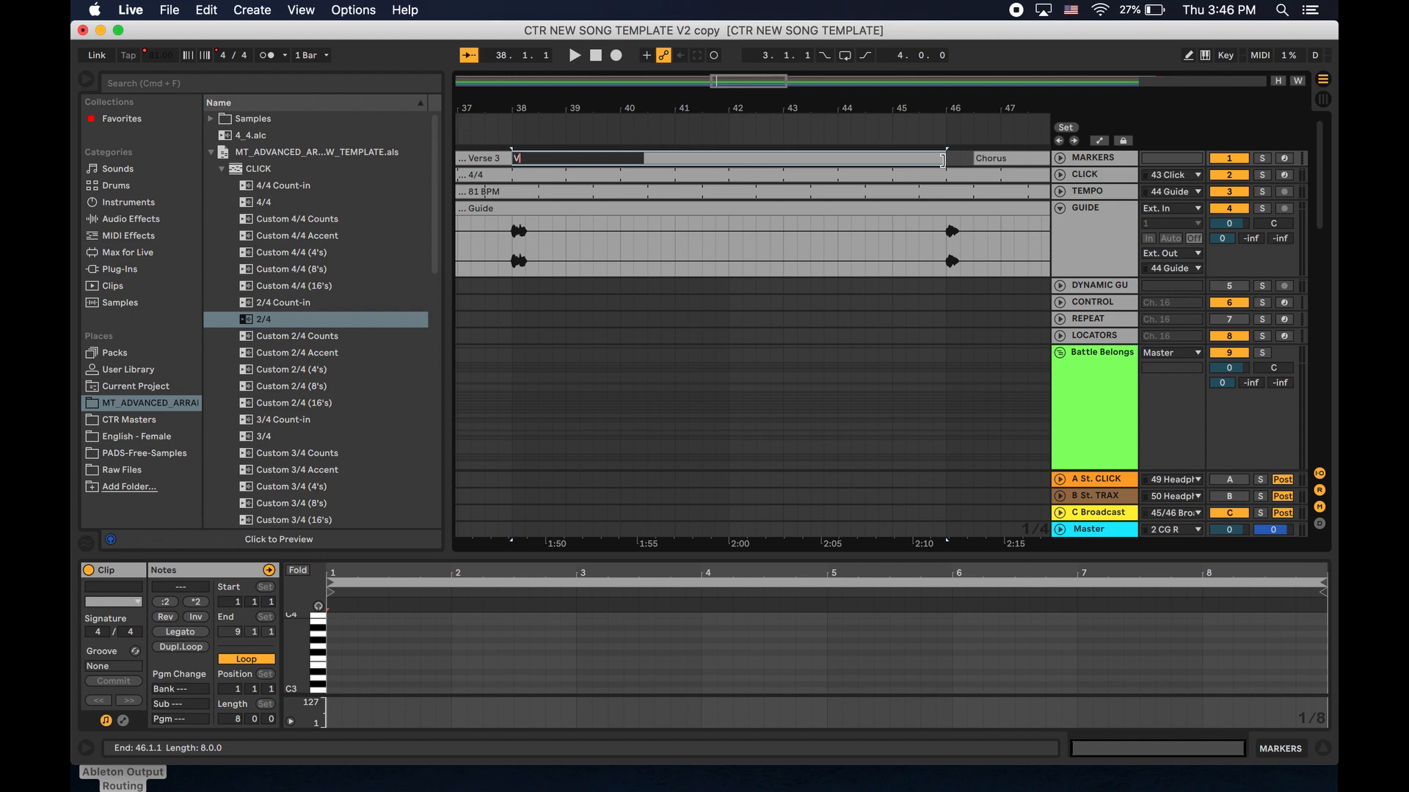
type("Verse 4")
key("Return")
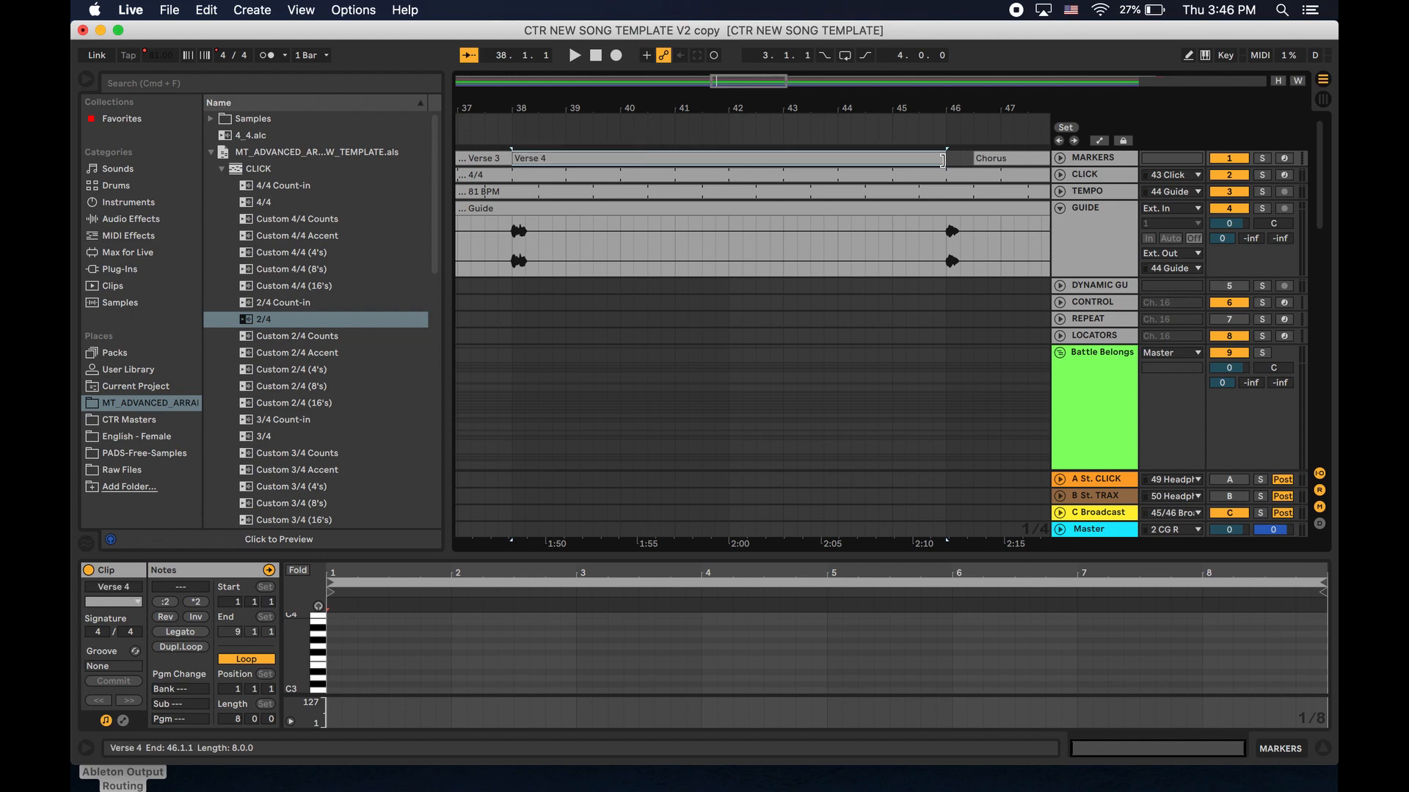
Extend the Chorus marker to start at bar 46 and play the Guide cue there.
left_click(977, 158)
left_click_drag(976, 157, 940, 154)
left_click(935, 229)
key("space")
Play the Guide cues near bar 53 and move the boundary between the Chorus and Refrain markers to 54.3.1.
scroll(752, 232, "right", 10)
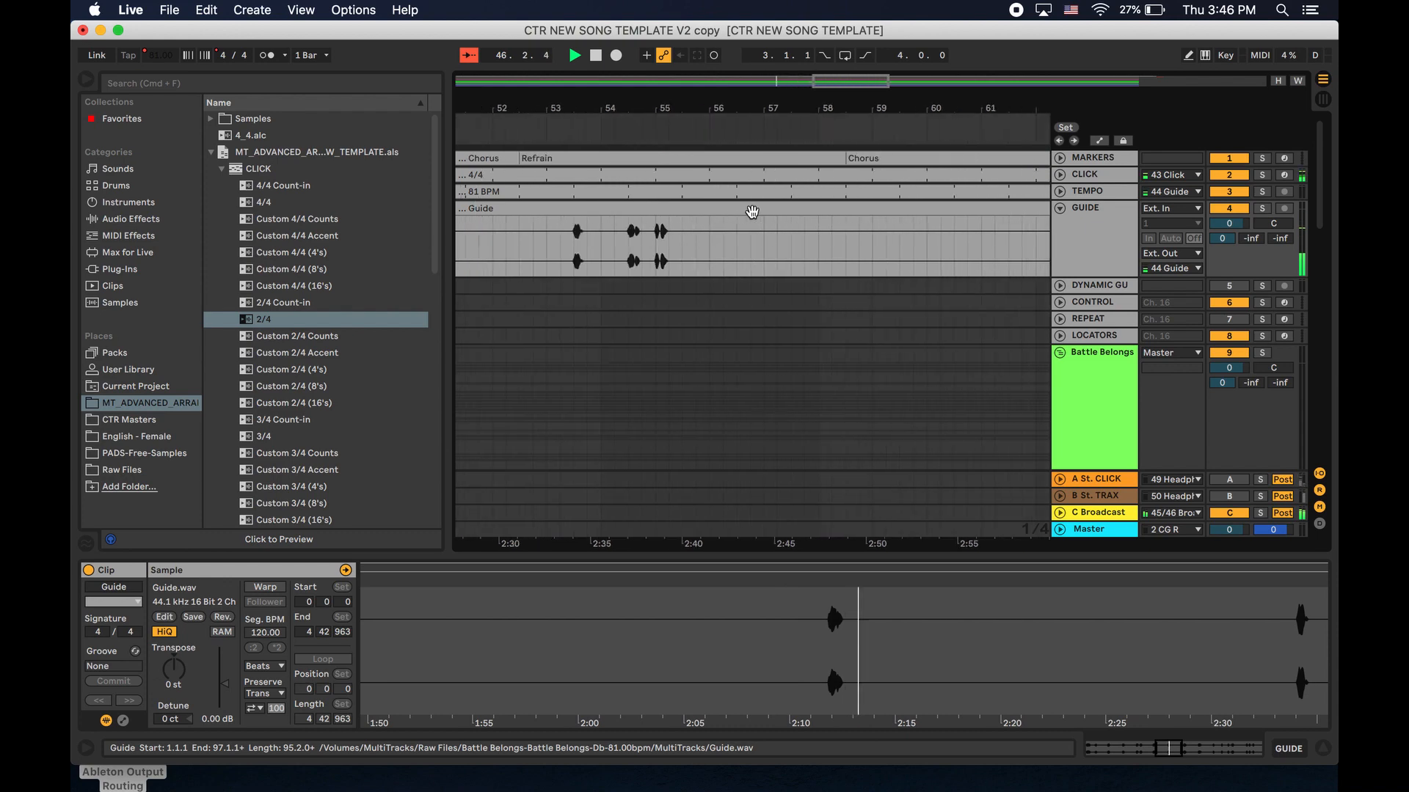
key("space")
left_click(617, 236)
key("space")
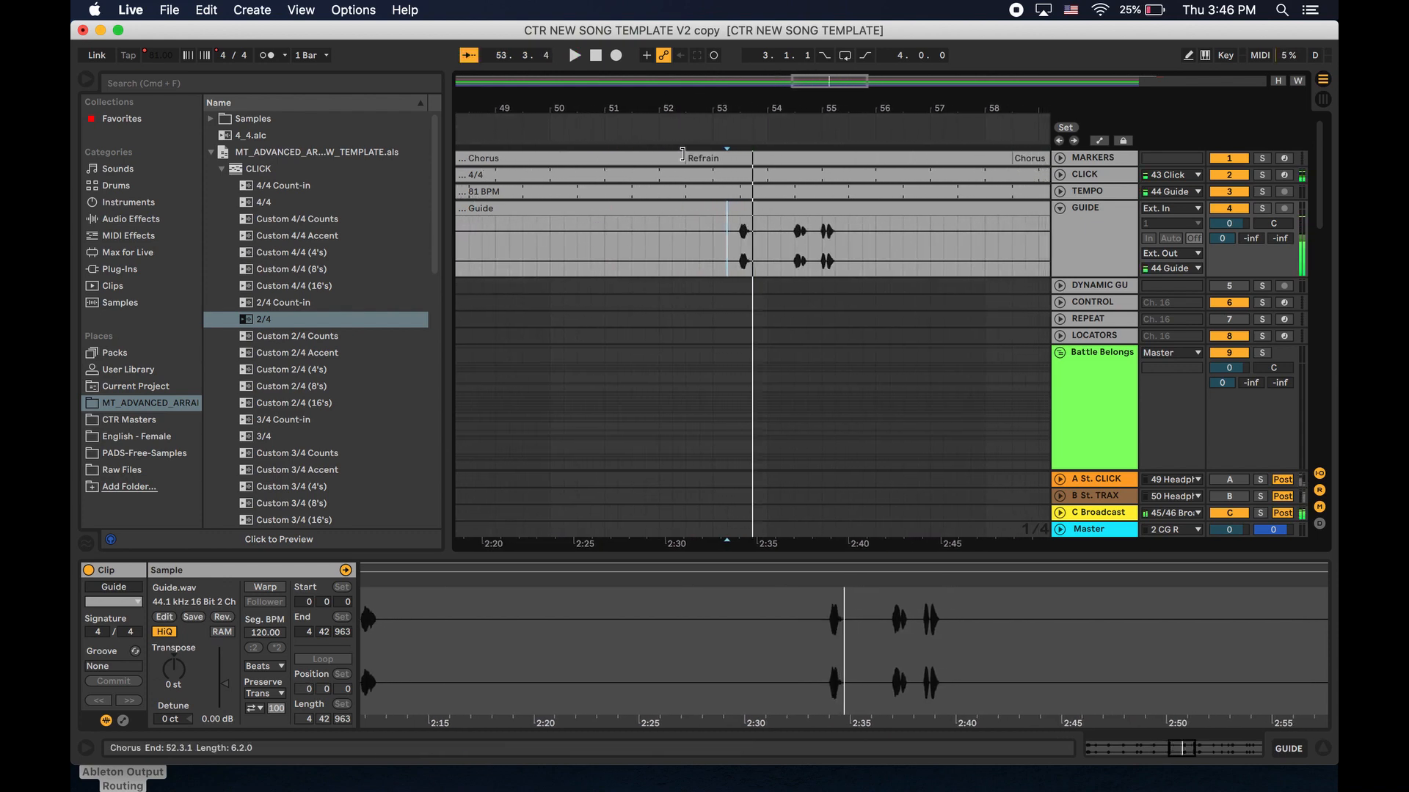
left_click_drag(678, 155, 795, 154)
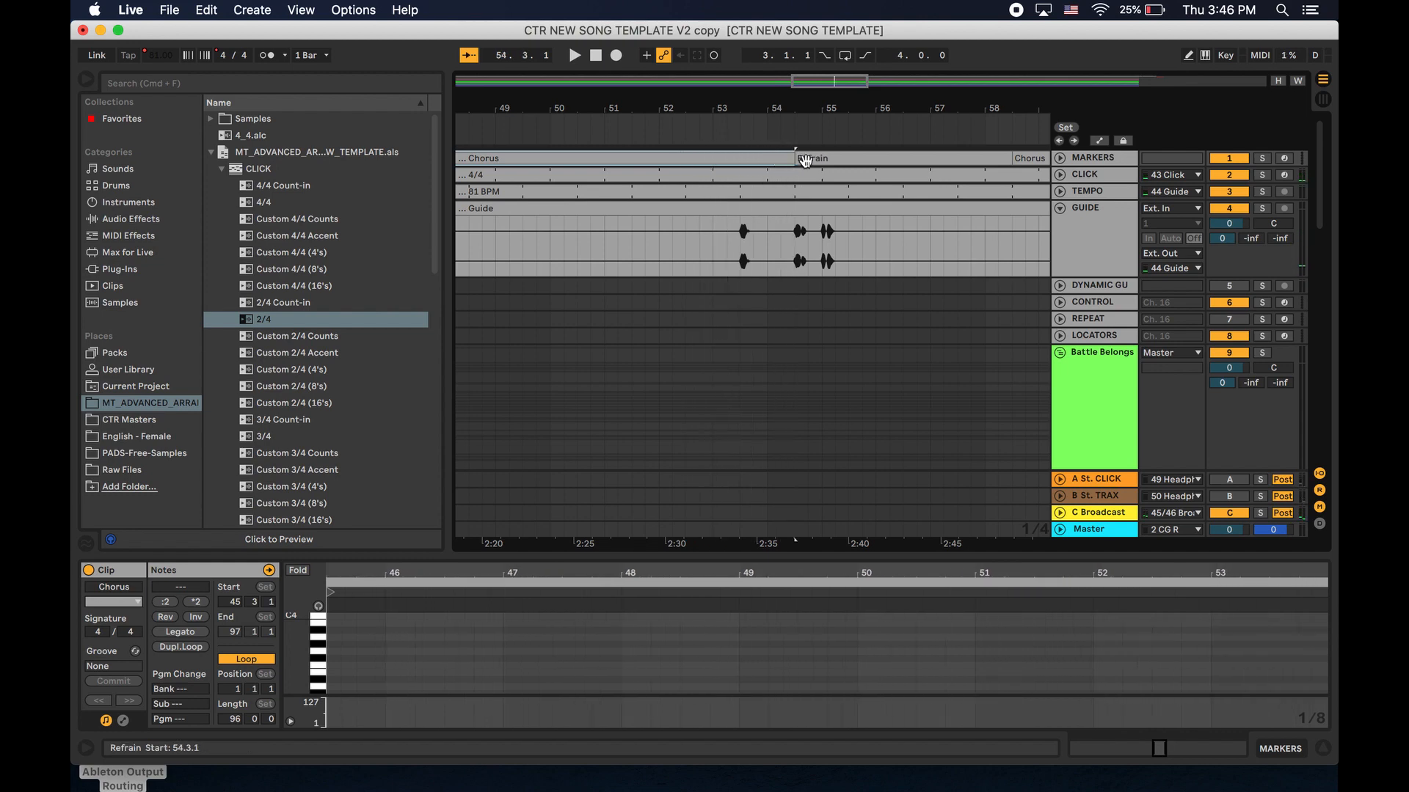
Replay the Guide cues from 53.3.1 and rename the Refrain marker as Bridge.
left_click(737, 233)
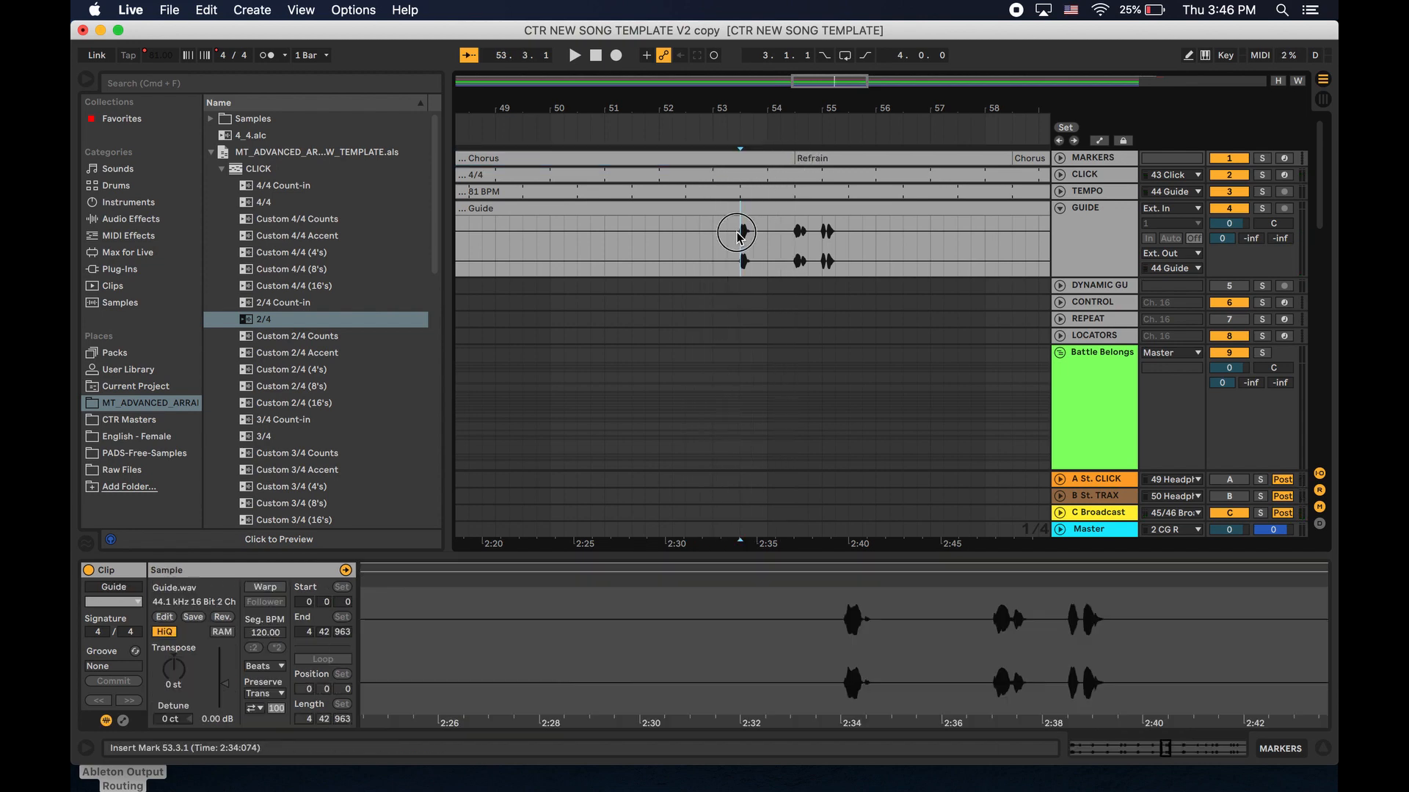
key("space")
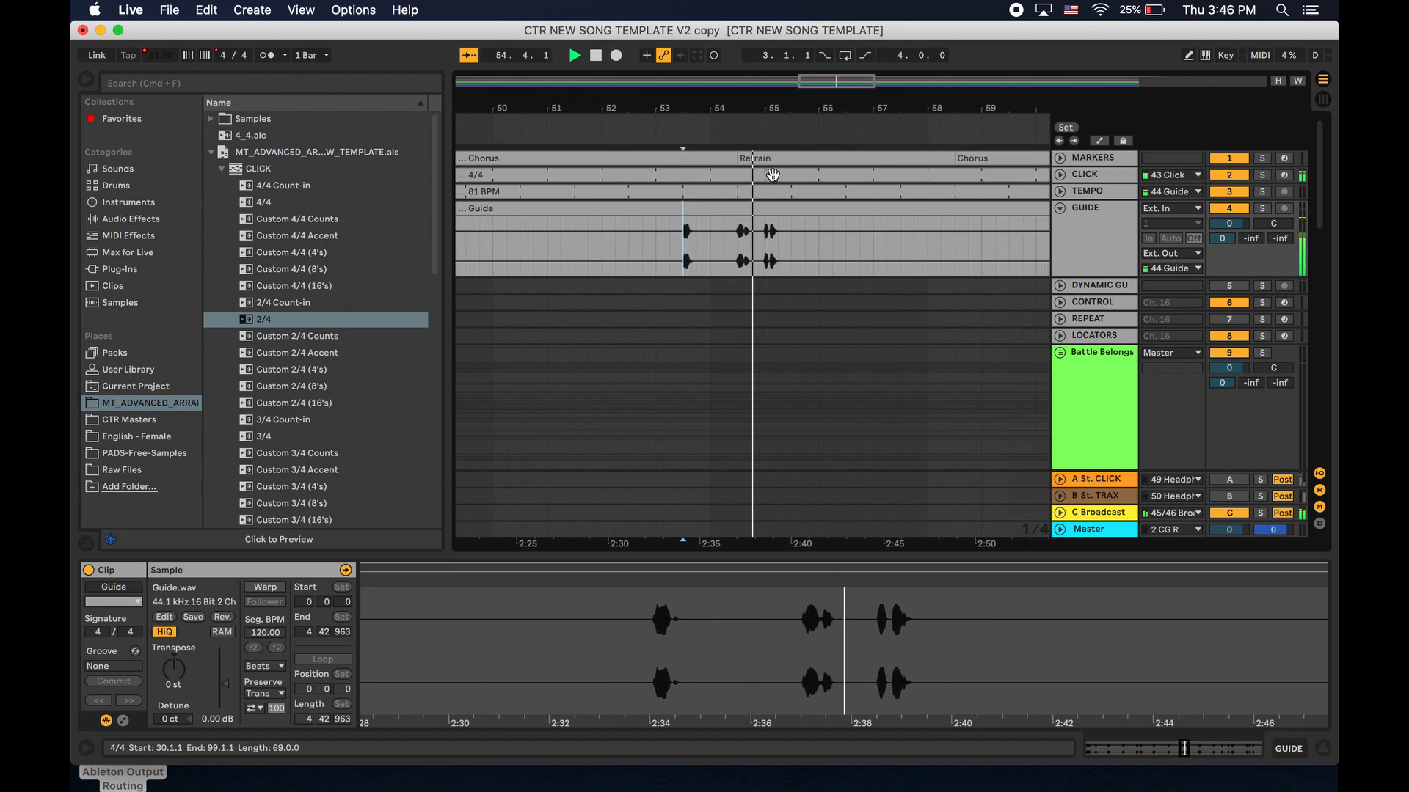
left_click(731, 157)
key("space")
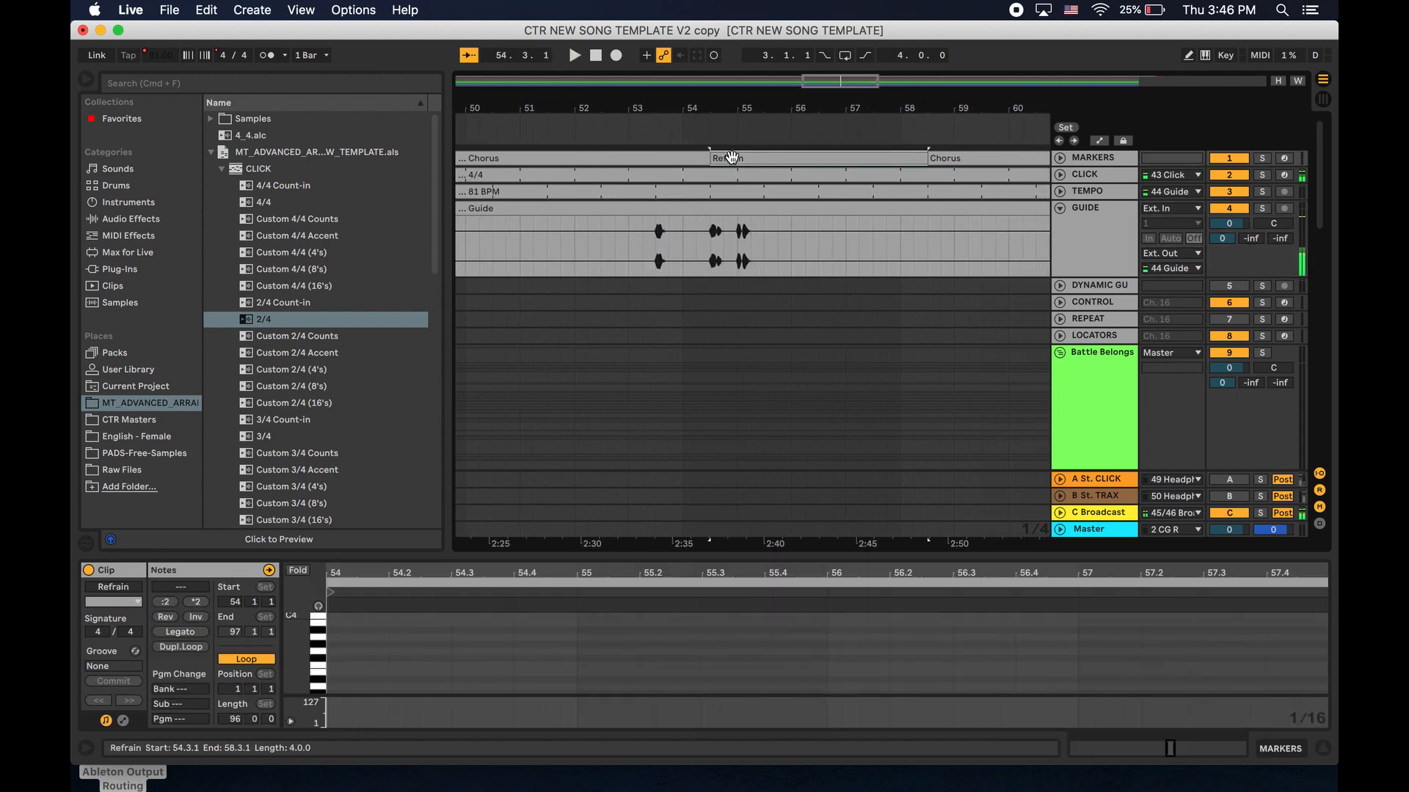
type("Bridge")
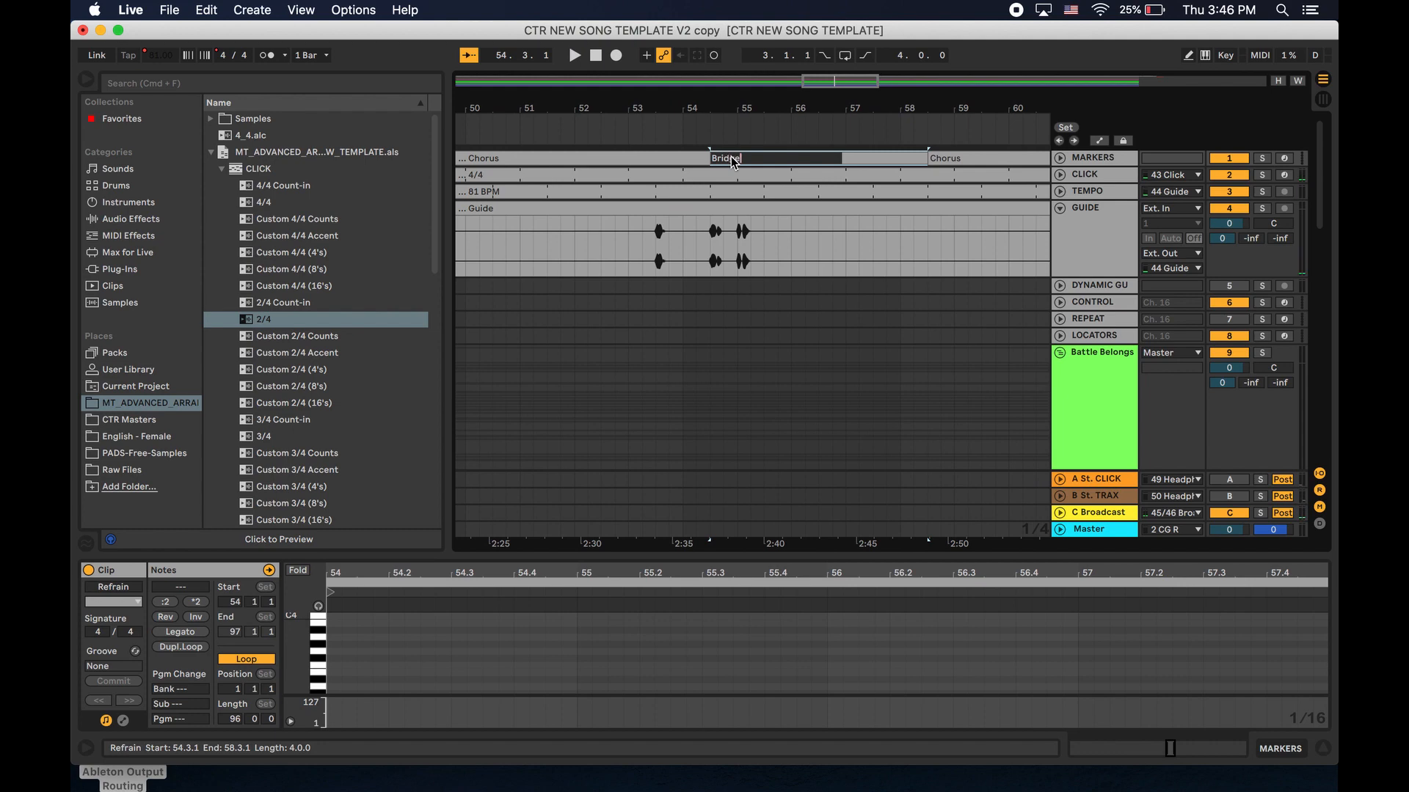
key("Return")
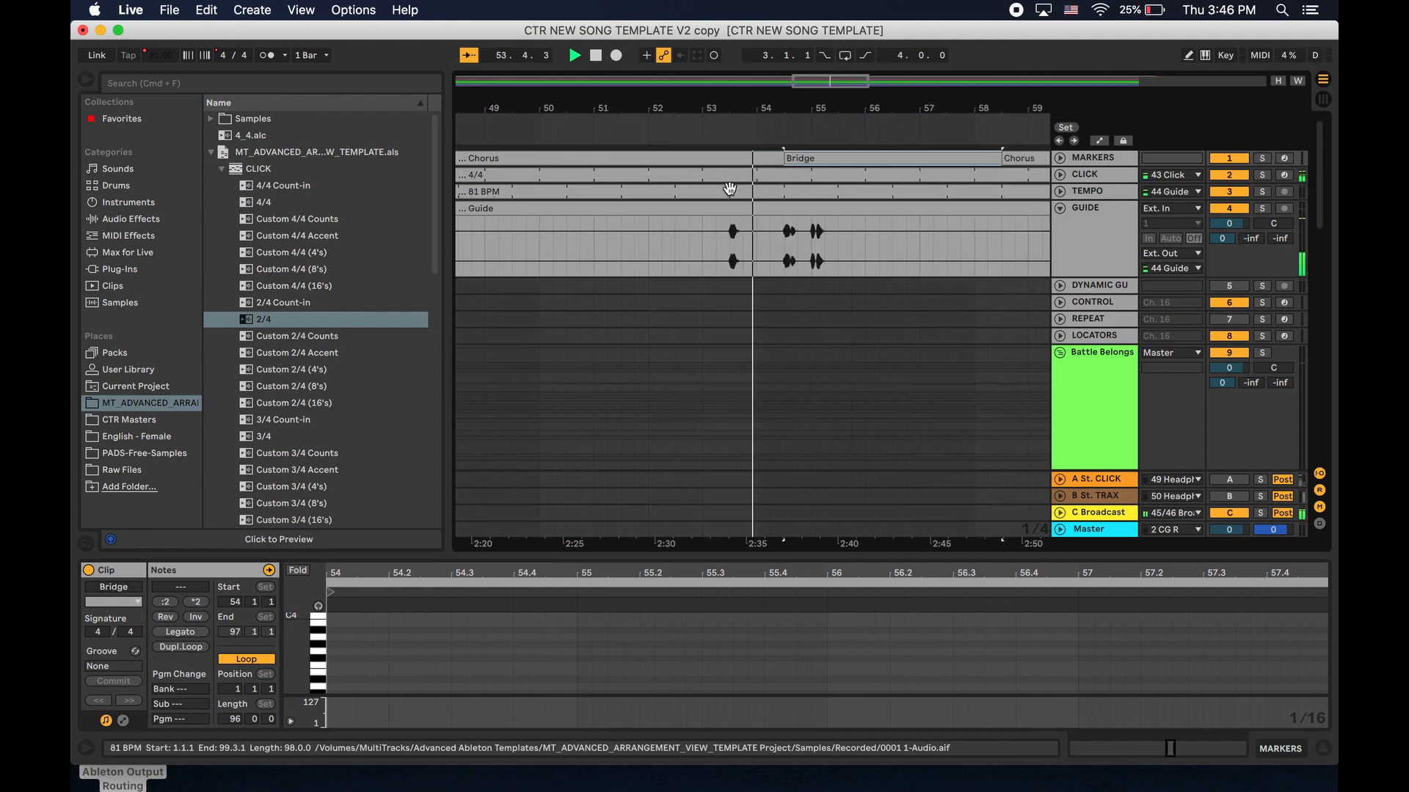
Insert a 2/4 time signature change at bar 54 and a return to 4/4 at bar 55.
key("space")
left_click(718, 238)
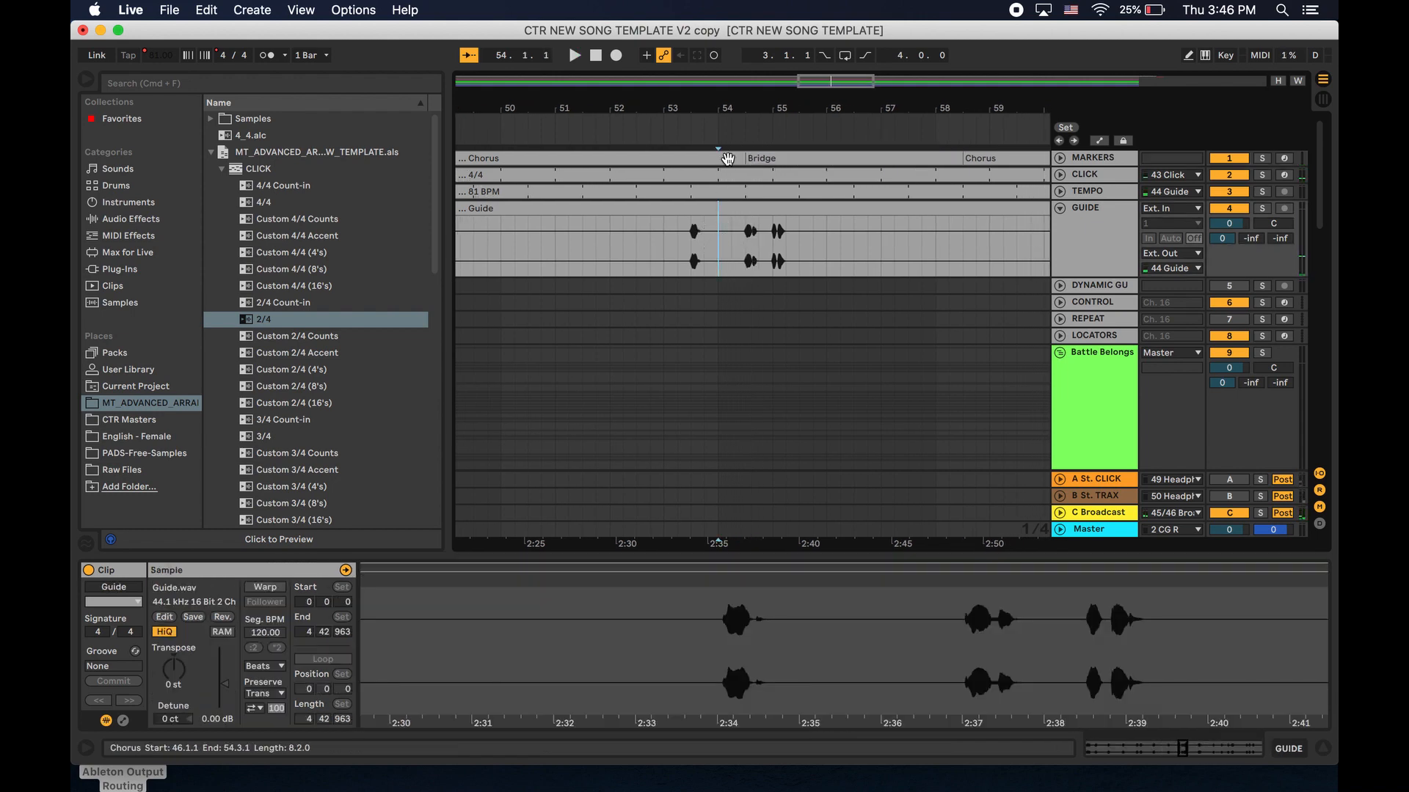
right_click(721, 131)
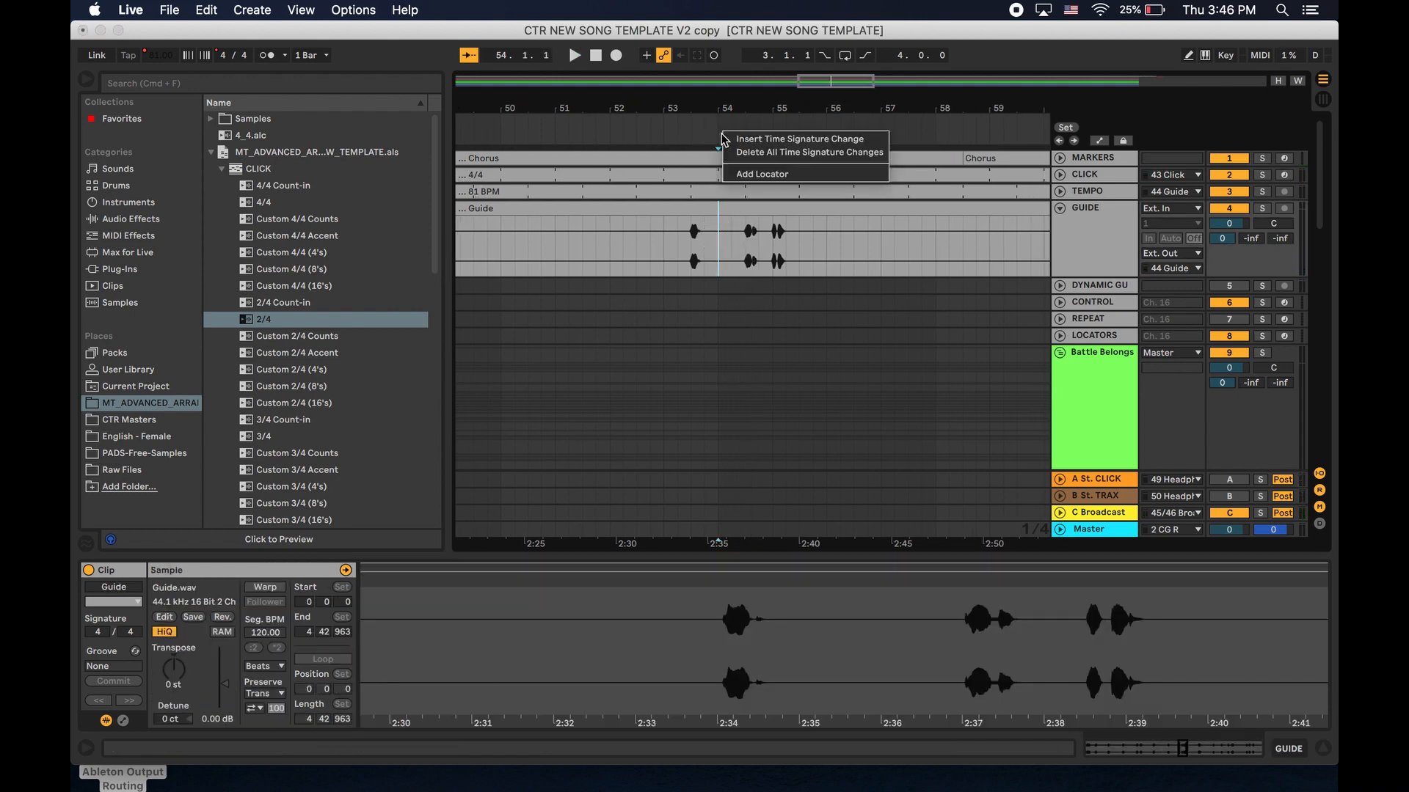
left_click(771, 142)
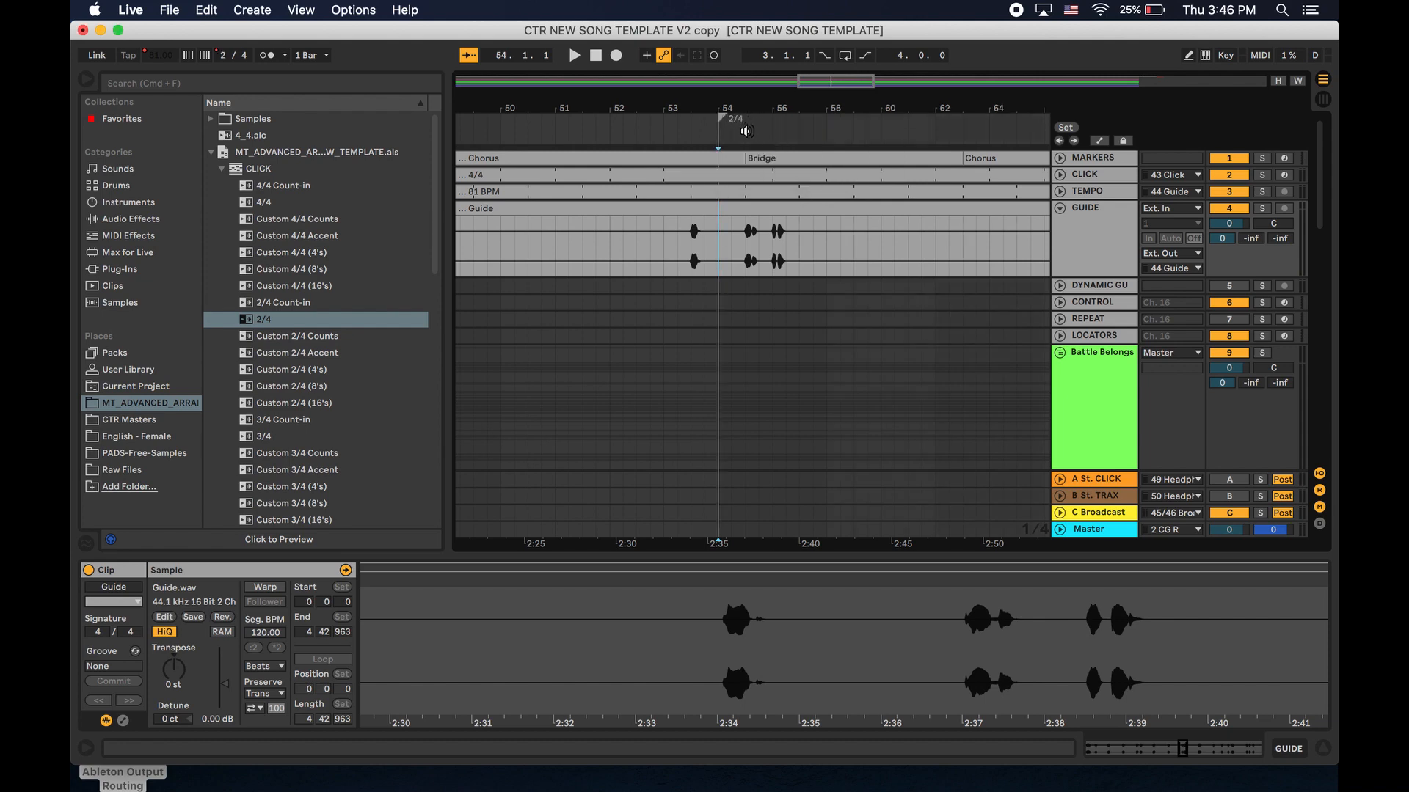
right_click(748, 132)
left_click(770, 139)
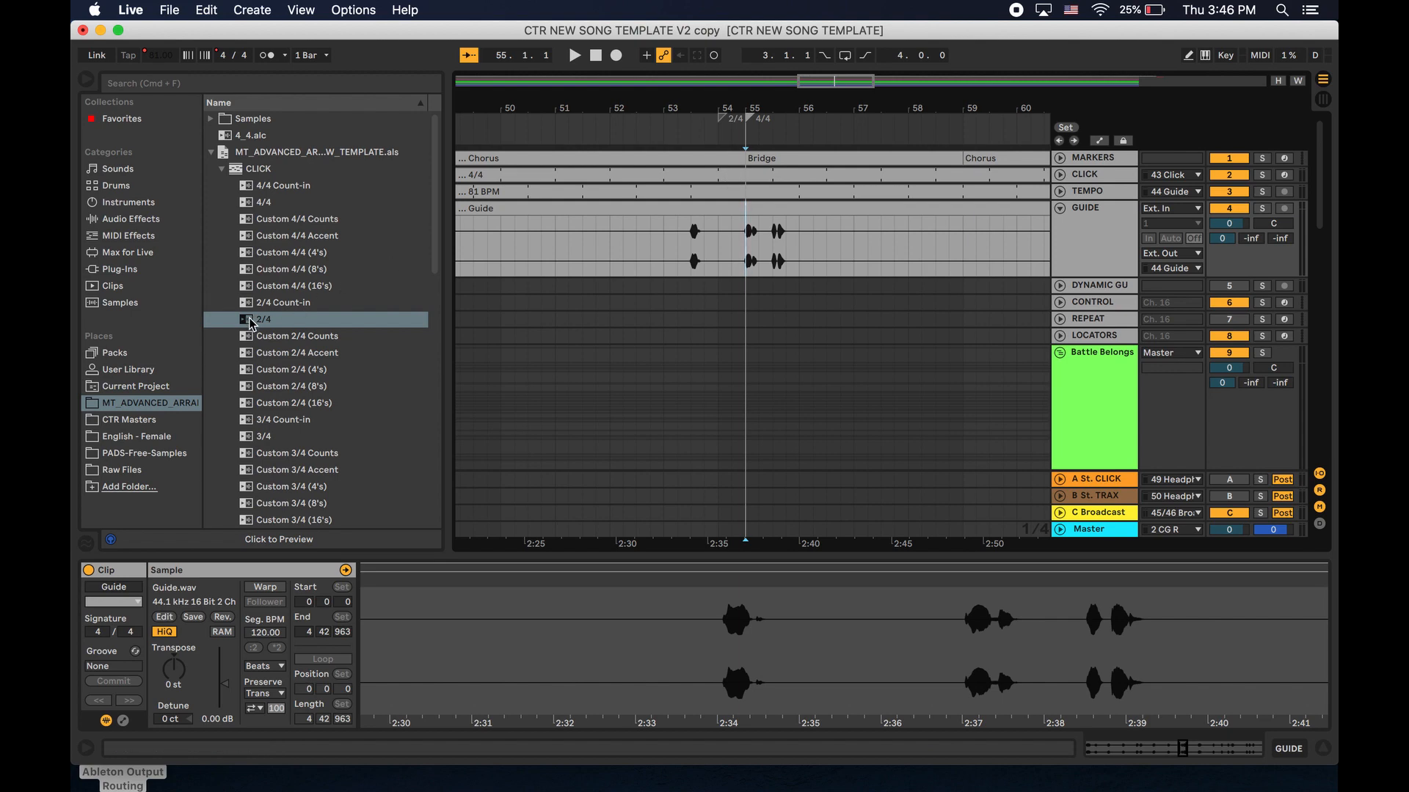
Place the 2/4 click clip from the template's CLICK set on the CLICK track at bar 54 and play back the transition.
left_click_drag(286, 319, 796, 230)
mouse_move(734, 183)
left_mouse_down()
mouse_move(646, 197)
mouse_move(716, 173)
mouse_move(748, 182)
mouse_move(715, 178)
left_mouse_up()
left_click(749, 174)
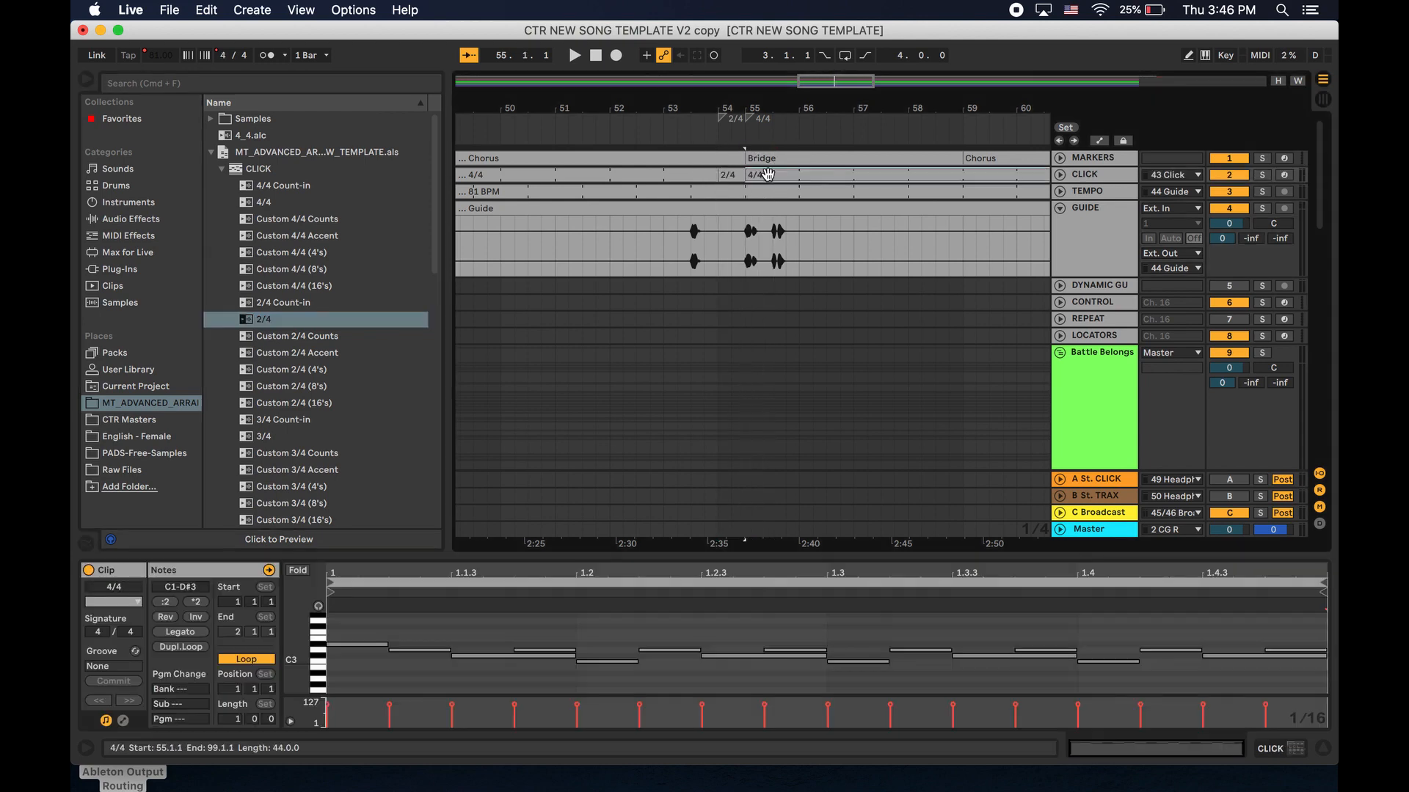
left_click(702, 138)
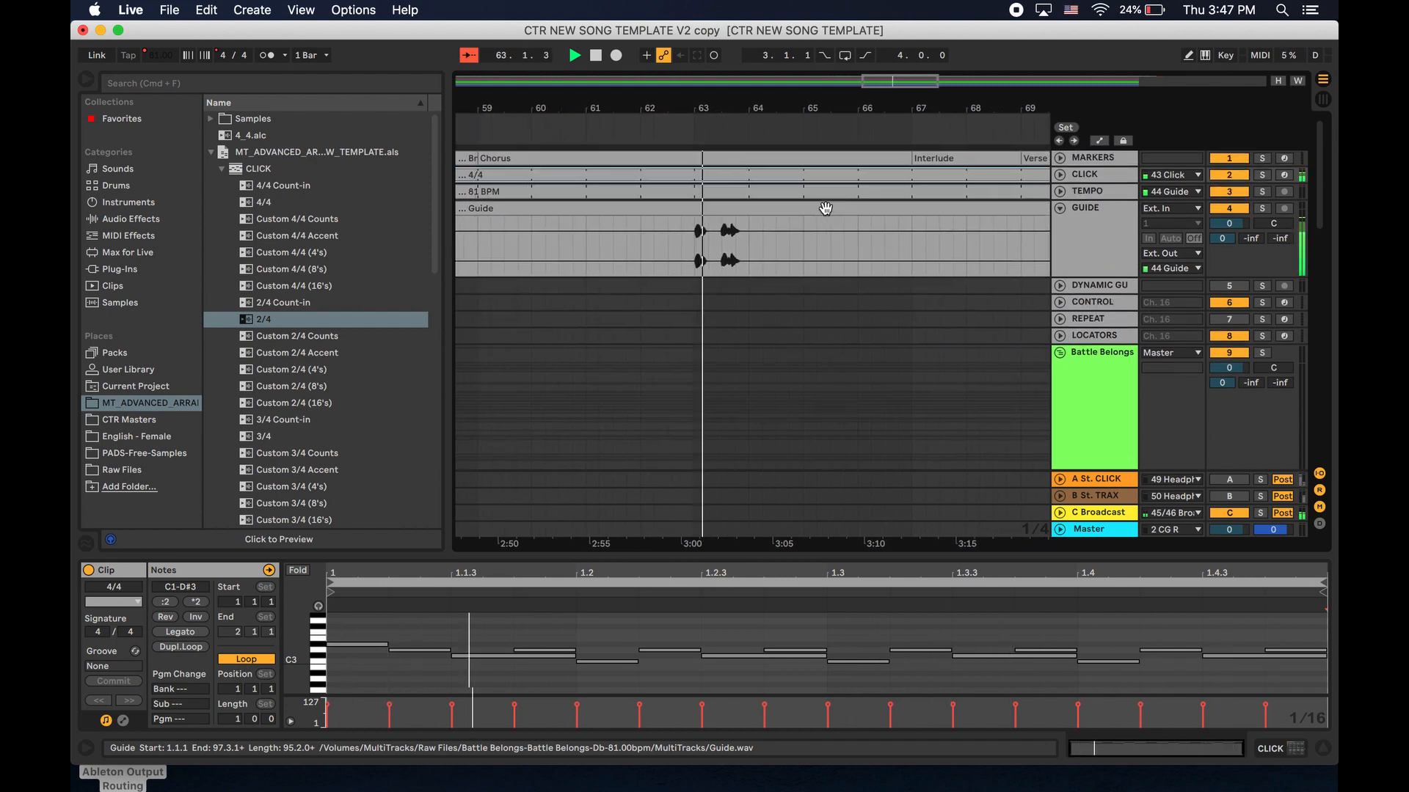
Move the boundary between the Bridge and Chorus markers to bar 63 and rename that Chorus marker as Bridge.
scroll(787, 198, "left", 3)
left_click_drag(655, 157, 874, 161)
left_click(888, 160)
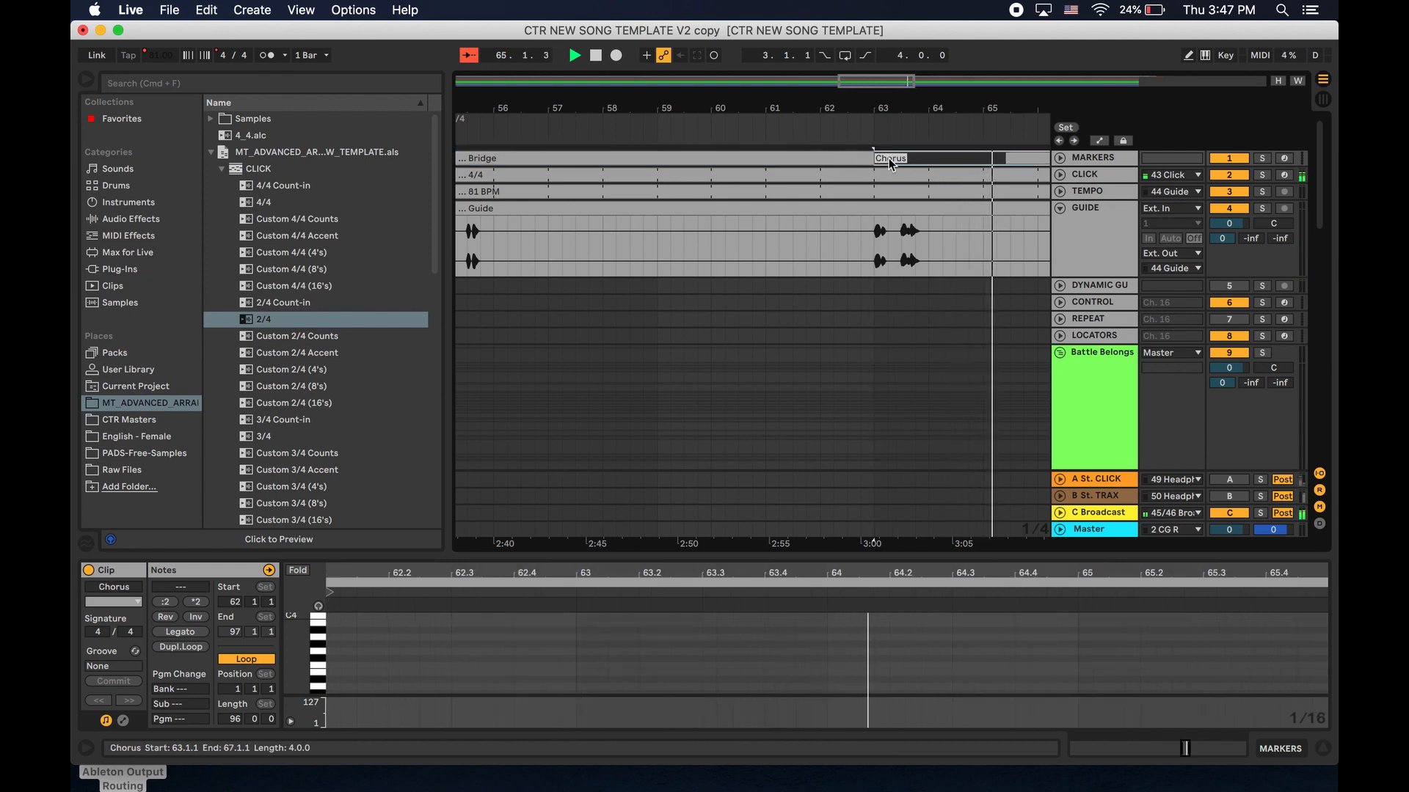
type("dge")
key("Return")
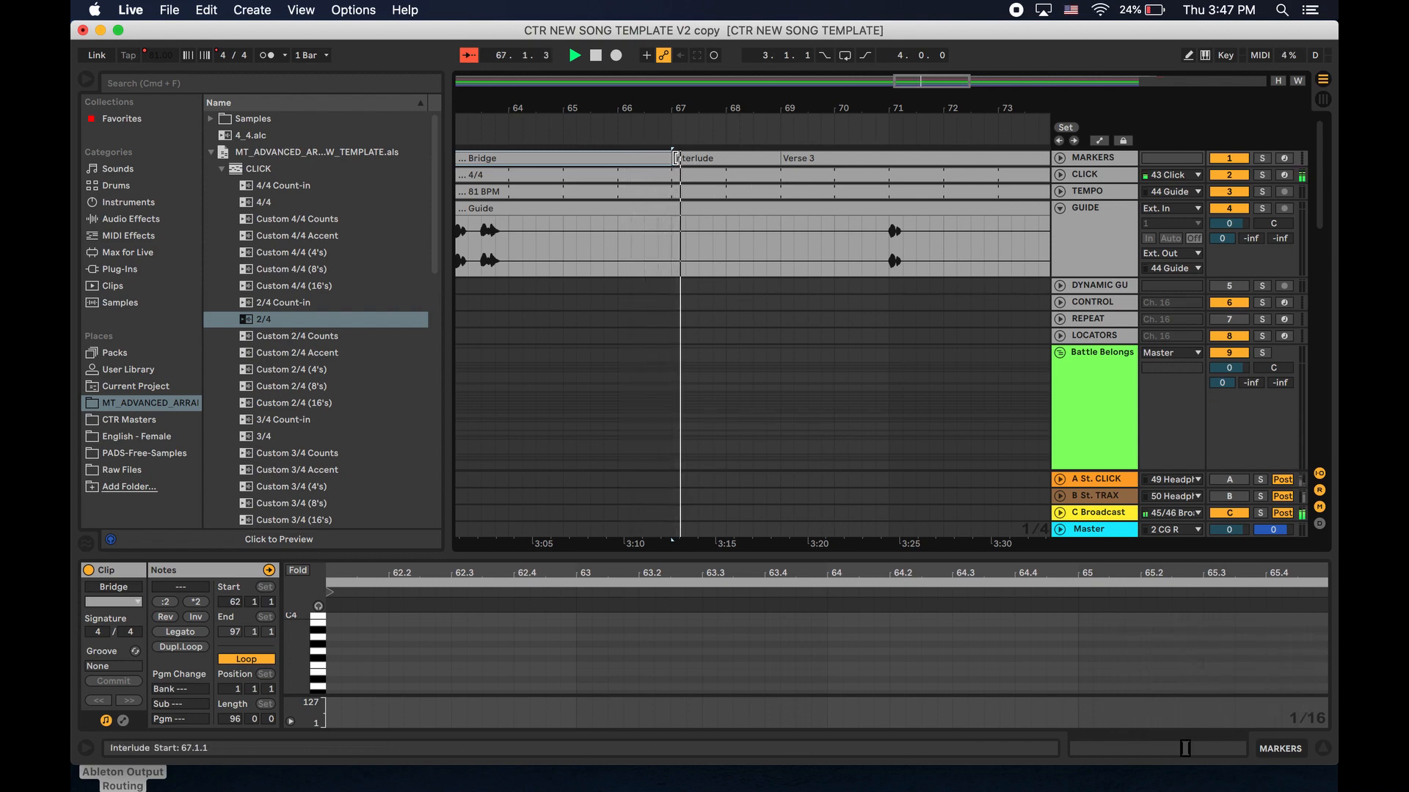
Extend the Bridge marker over the Interlude to end at bar 71, and play the Guide cue at that bar.
left_click_drag(674, 158, 887, 156)
left_click(882, 242)
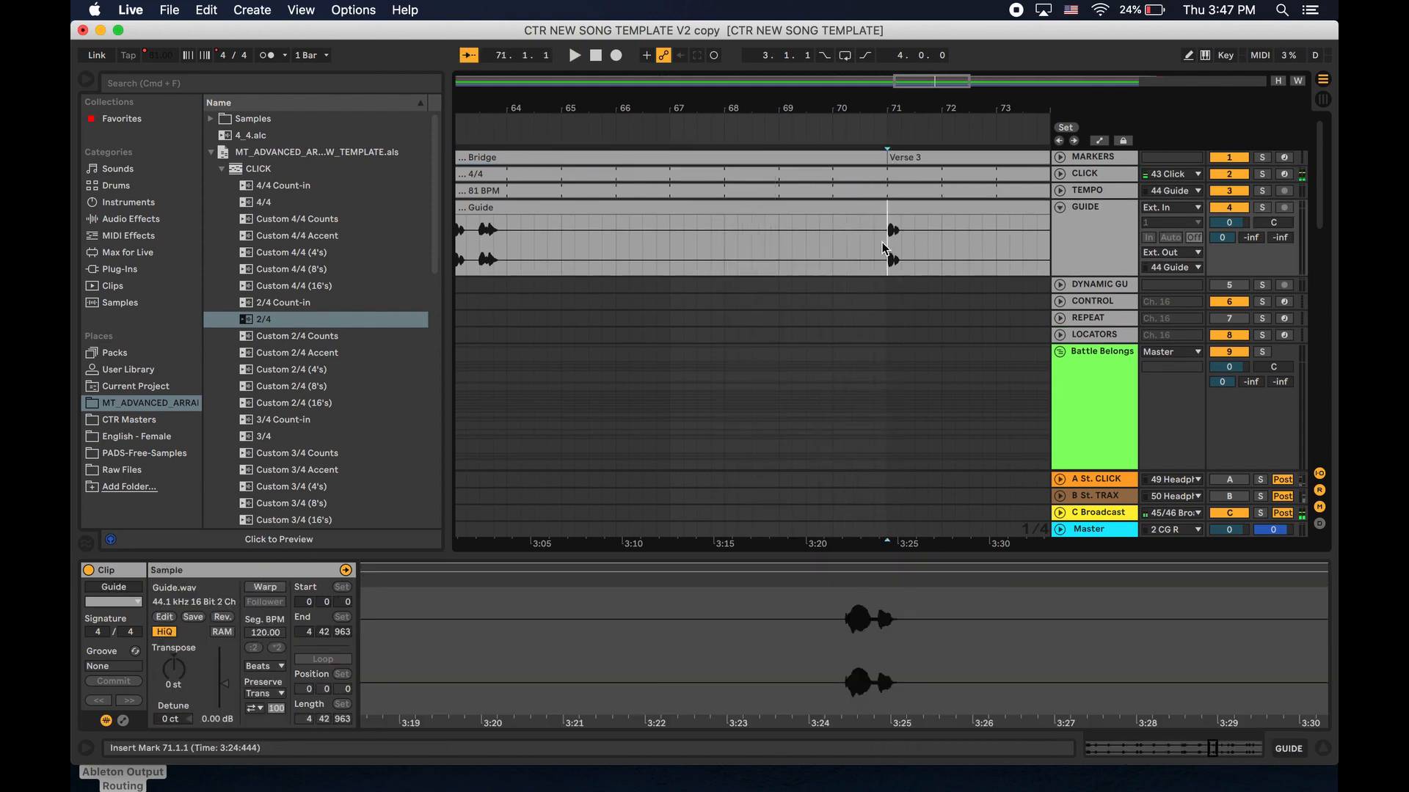
key("space")
Rename the Verse 3 marker at bar 71 as Bridge.
left_click(775, 160)
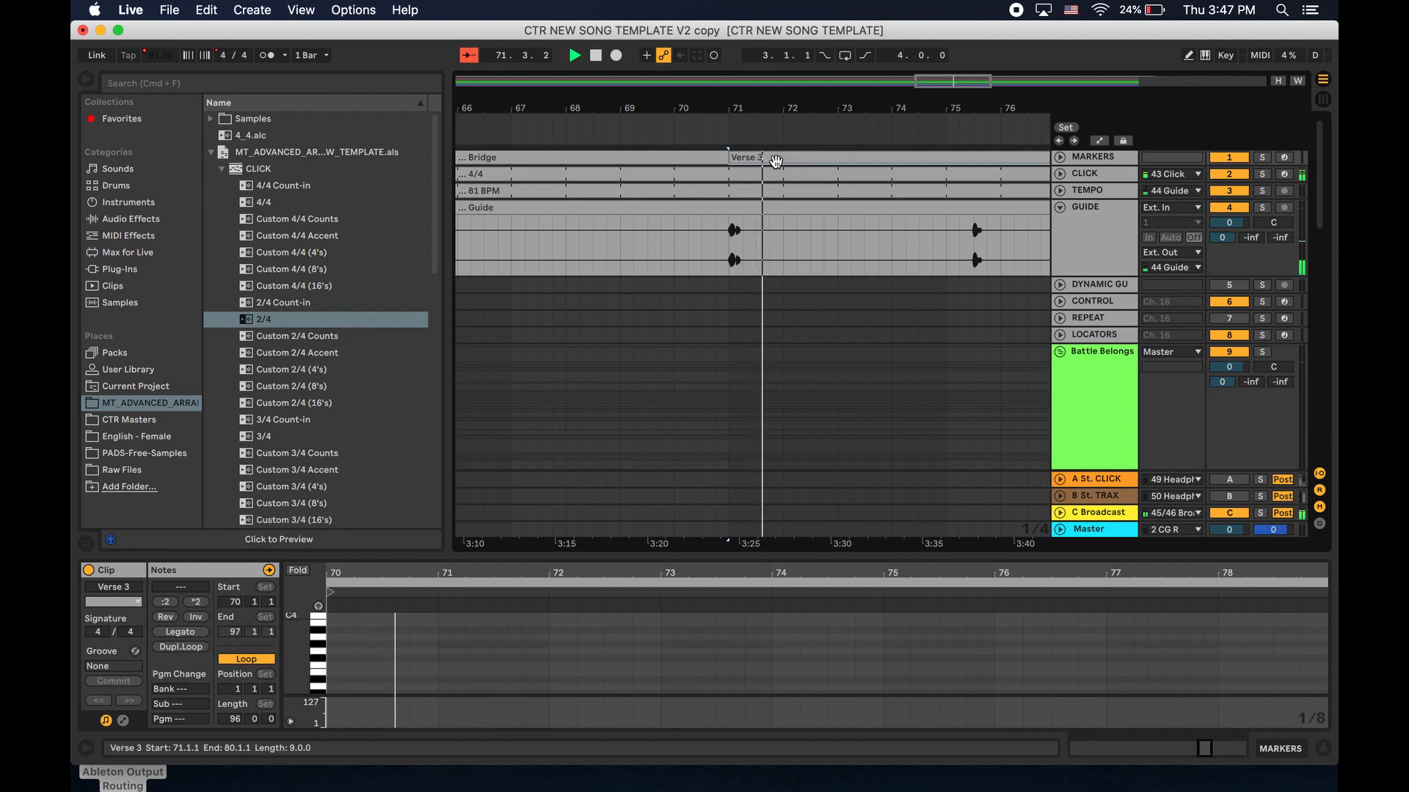
key("super+r")
type("B")
key("Return")
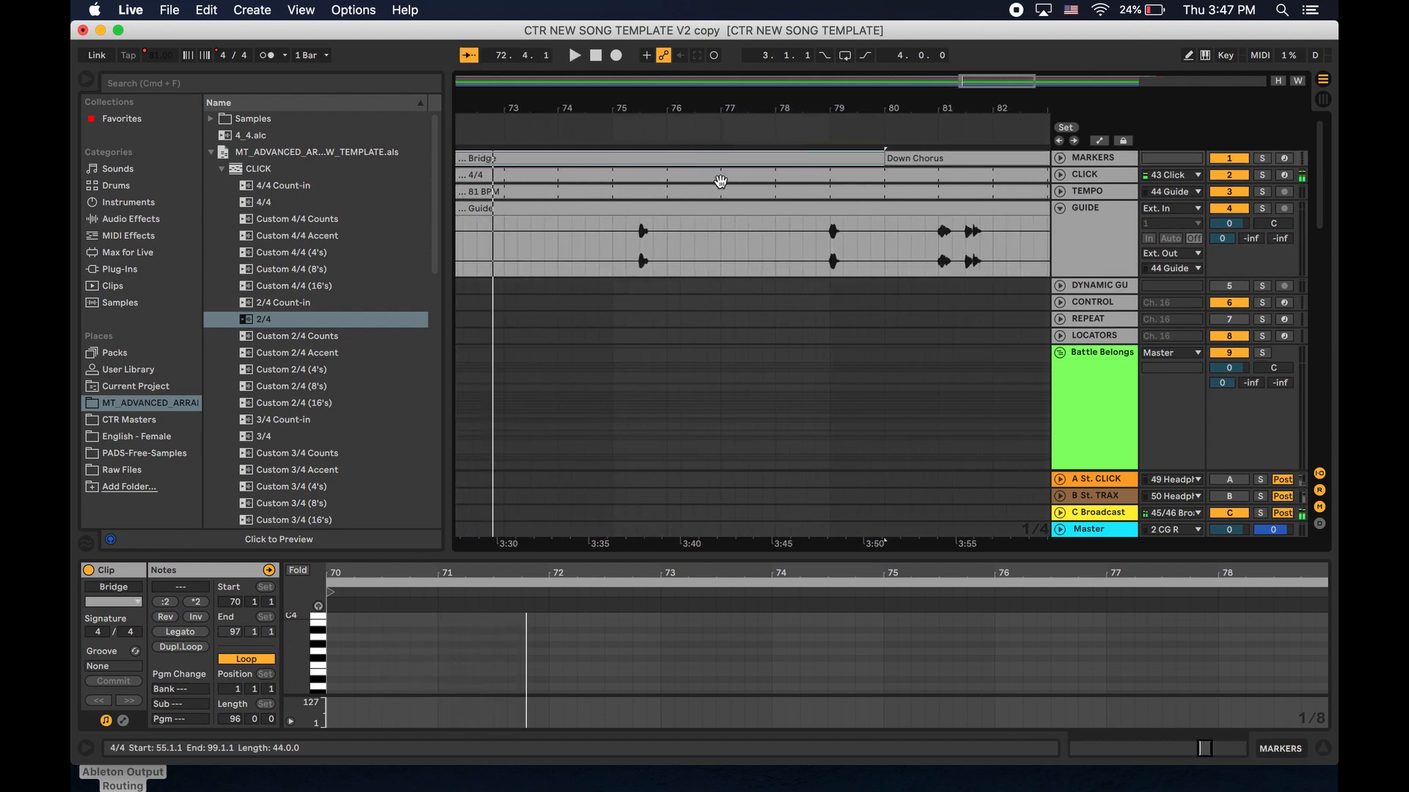
Play the Guide cues around bars 75, 79 and 81 to identify where the Bridge ends.
scroll(721, 181, "left", 15)
scroll(734, 177, "right", 5)
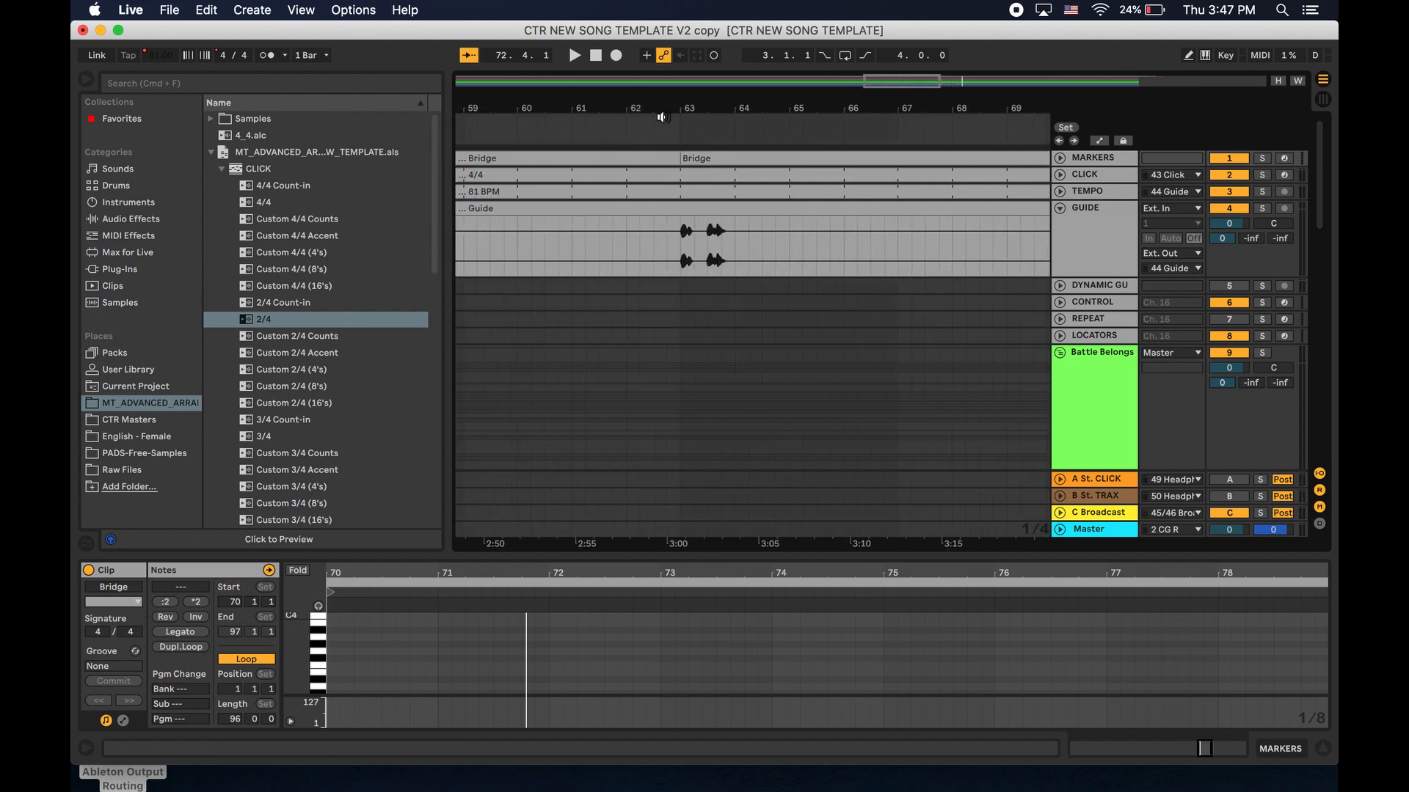
scroll(799, 152, "right", 10)
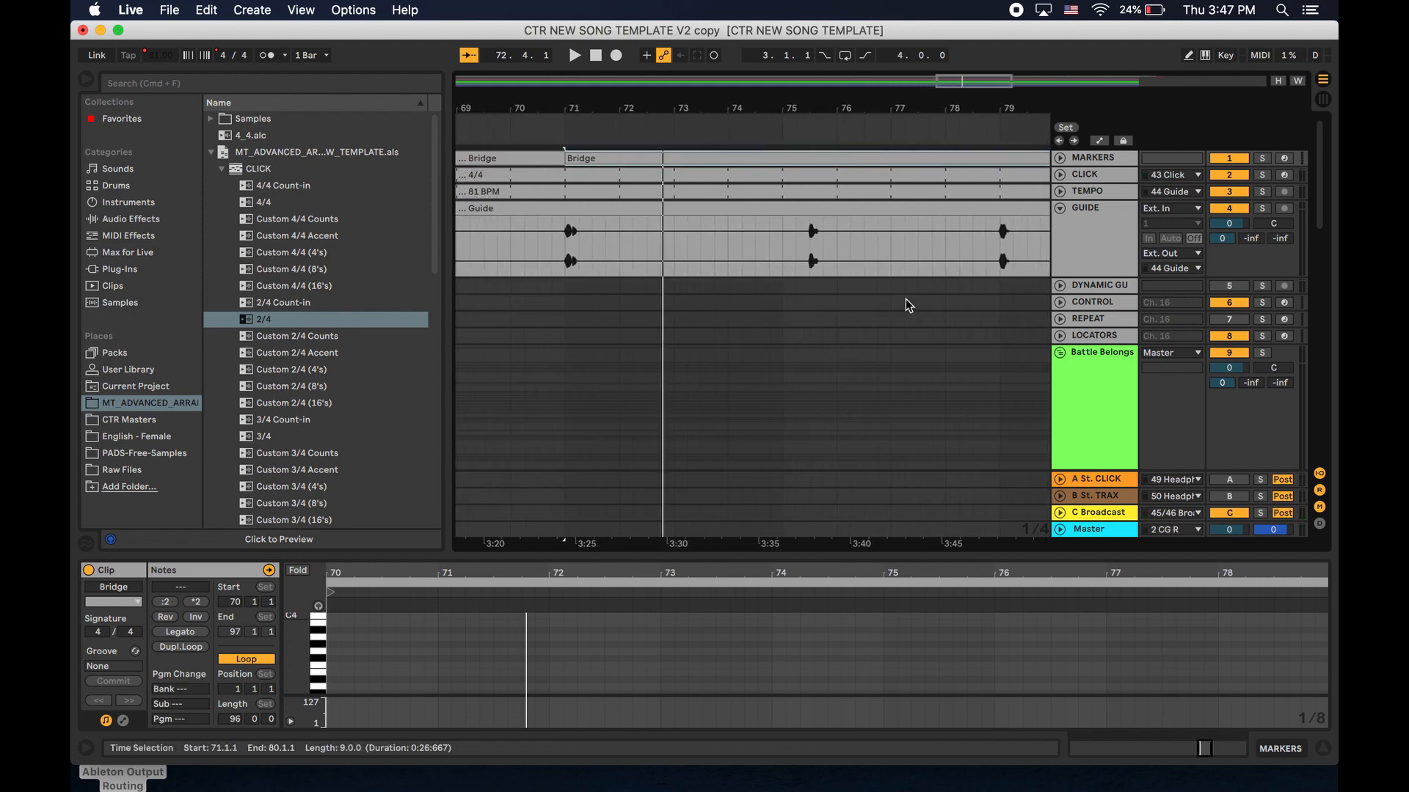
left_click(800, 231)
key("space")
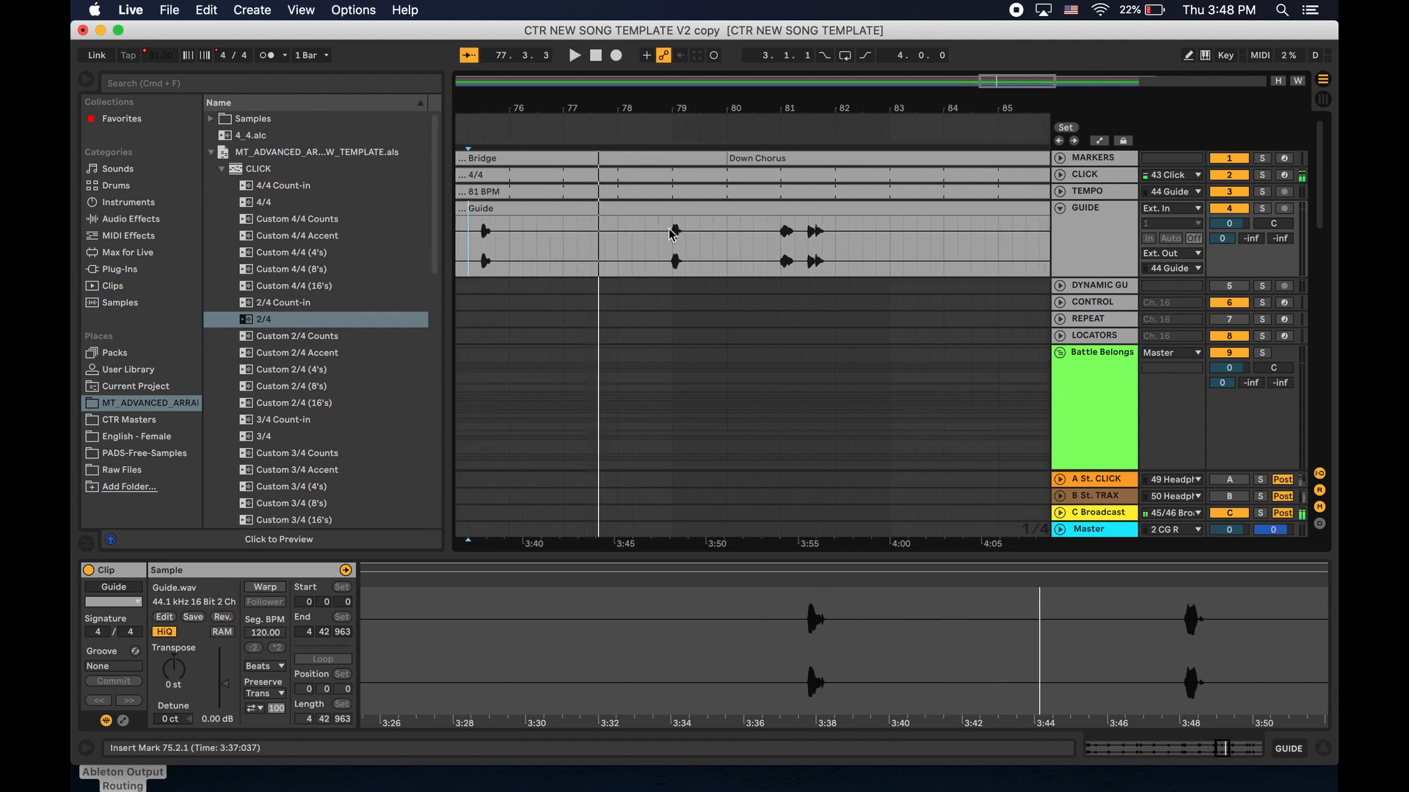
left_click(727, 235)
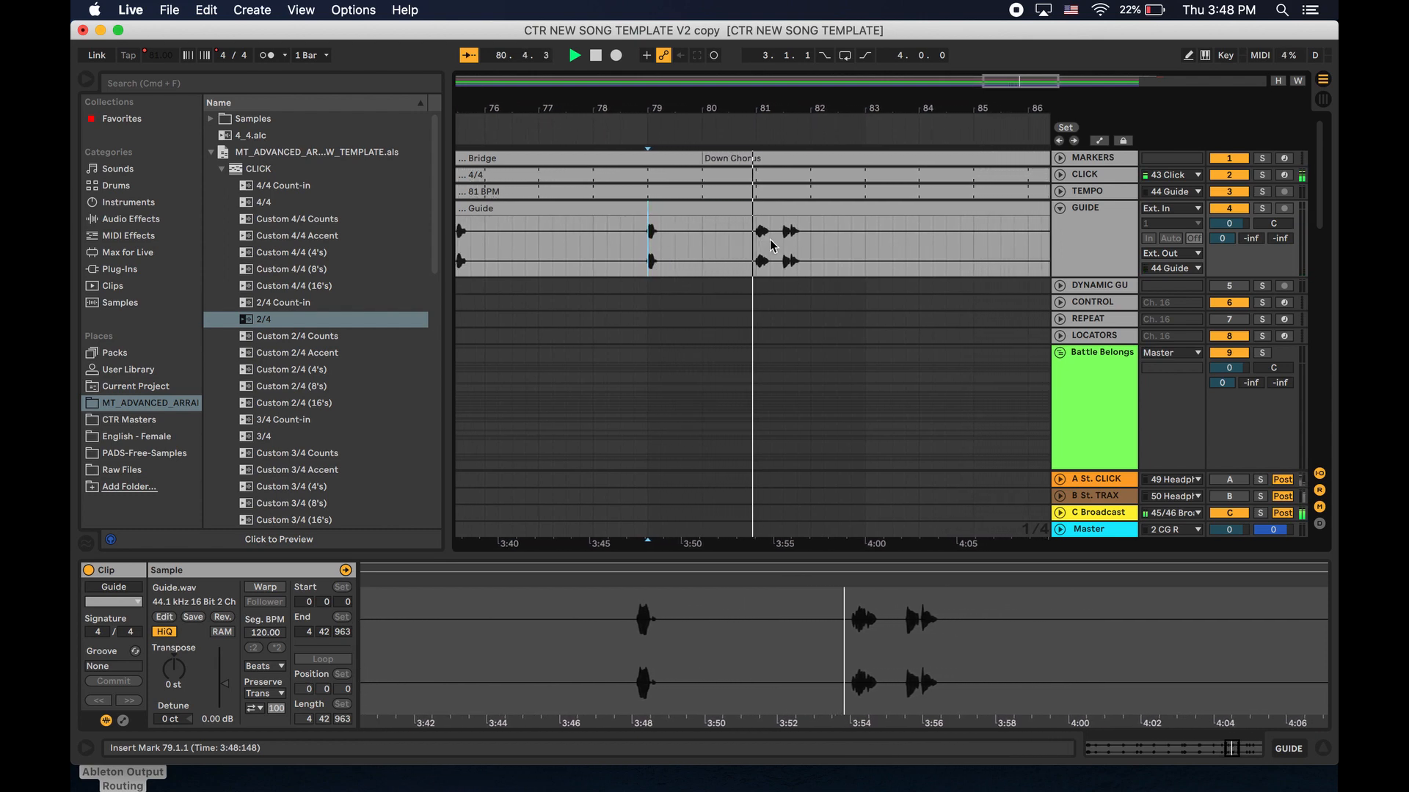
key("space")
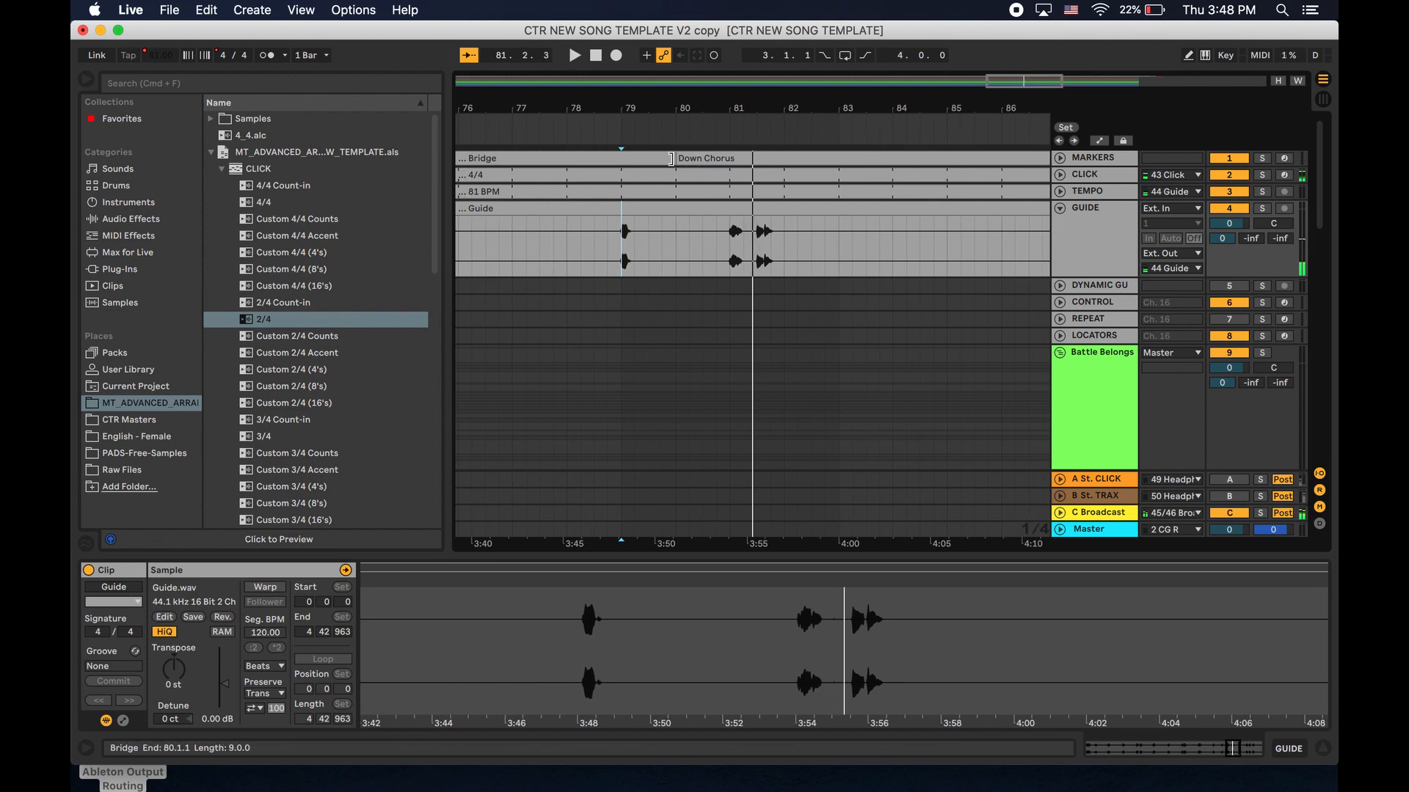
Move the boundary between the Bridge and Down Chorus markers to bar 81, rename Down Chorus as Chorus, and play the cue there.
left_click(727, 157)
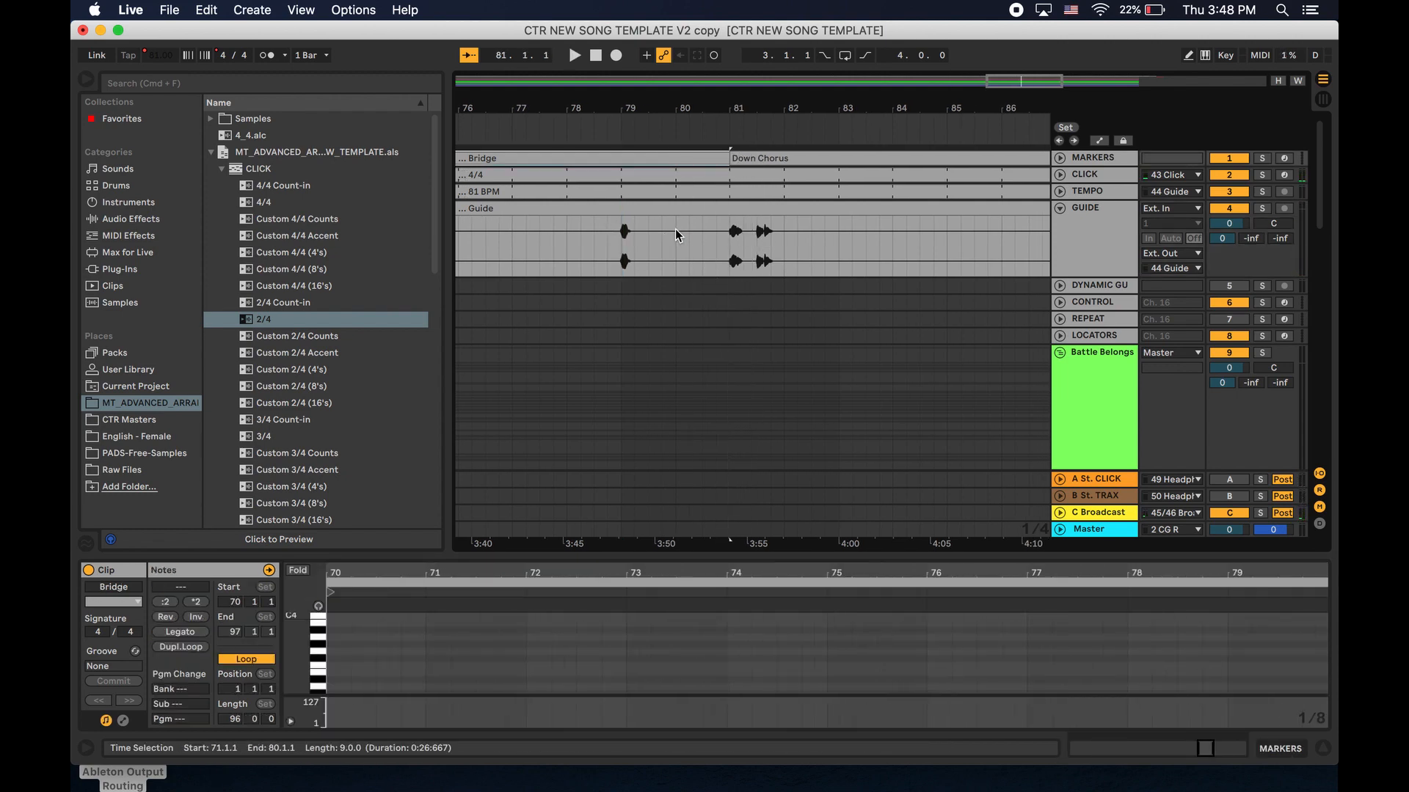
left_click(763, 158)
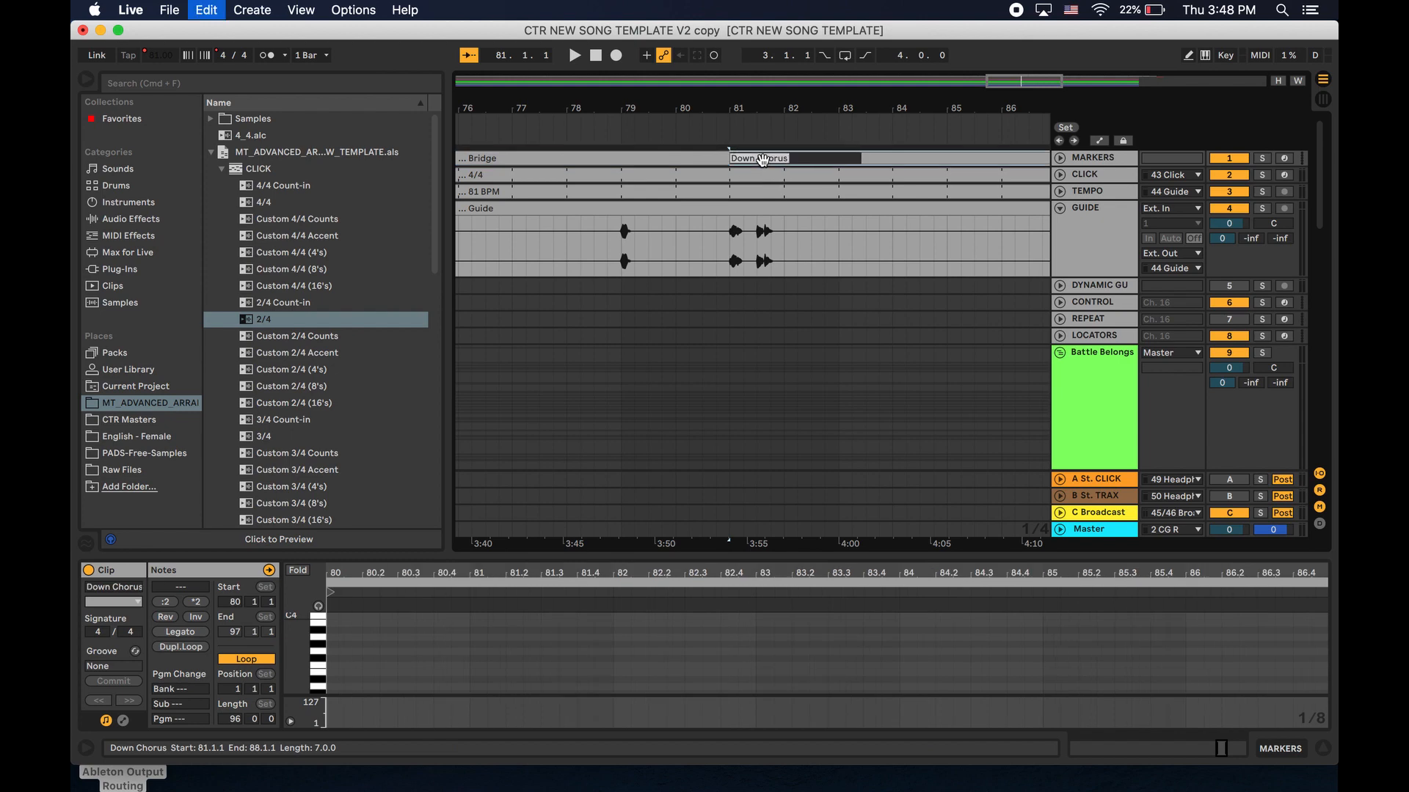
type("us")
key("Return")
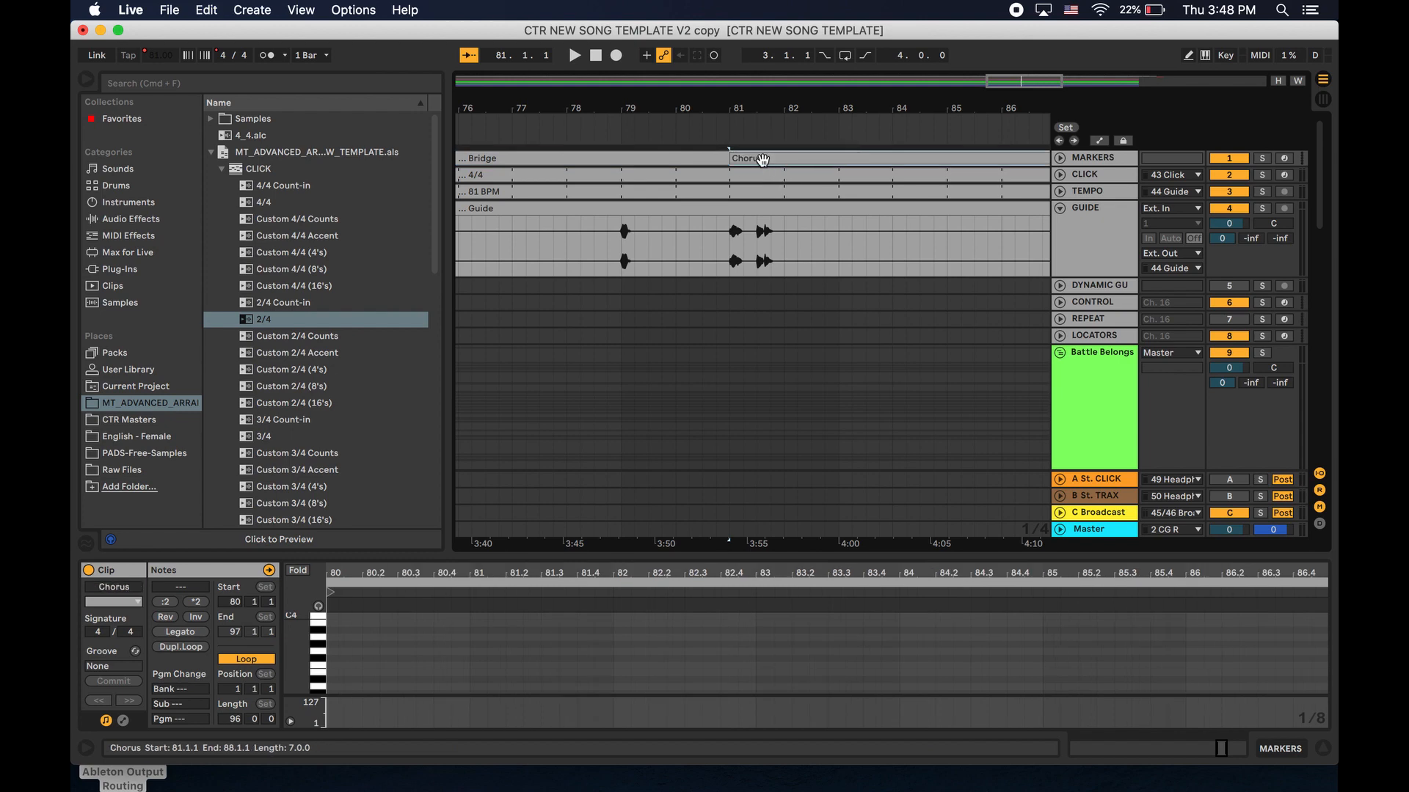
left_click(729, 230)
key("space")
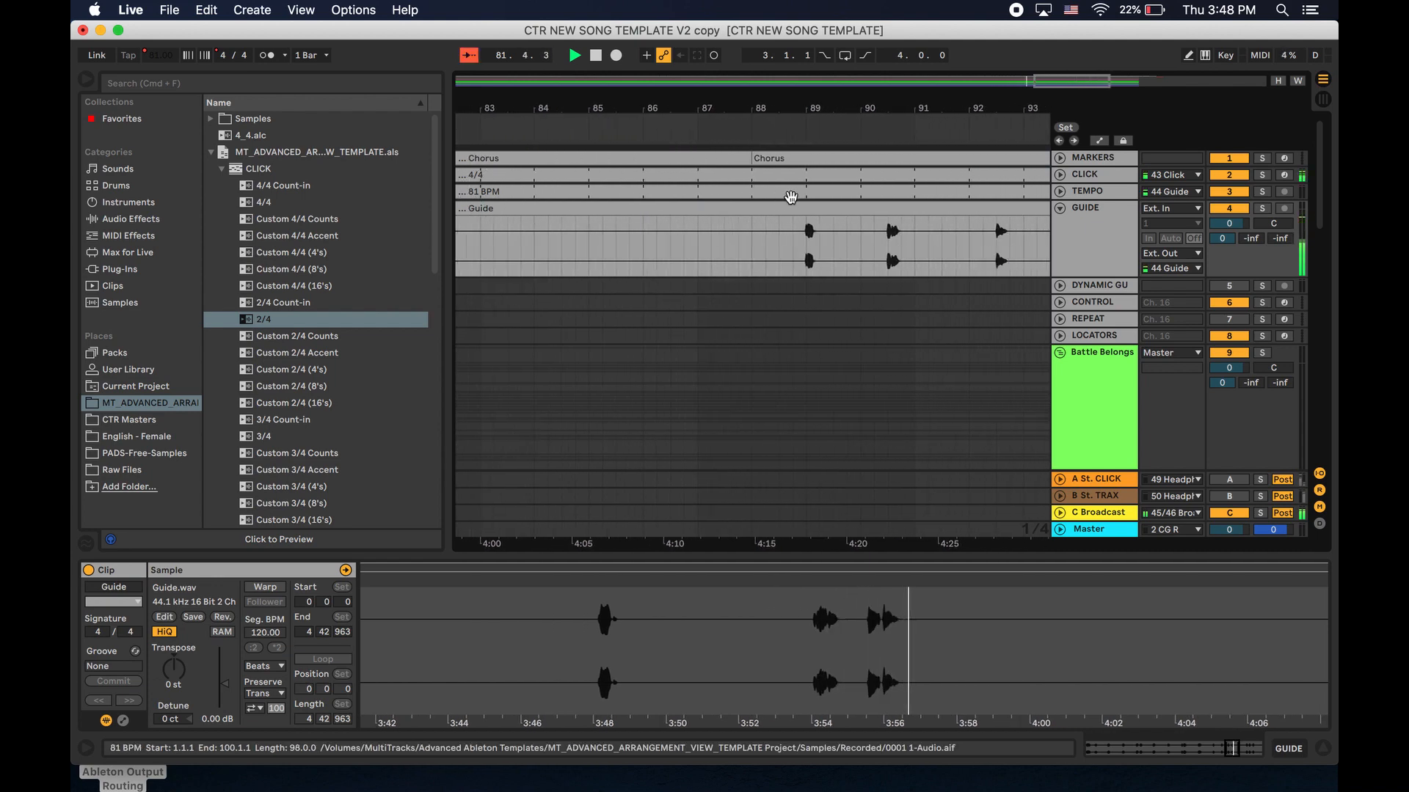
Extend the Chorus marker to end at bar 89 and rename the Chorus marker that follows as Tag.
left_click_drag(754, 160, 800, 155)
left_click(804, 229)
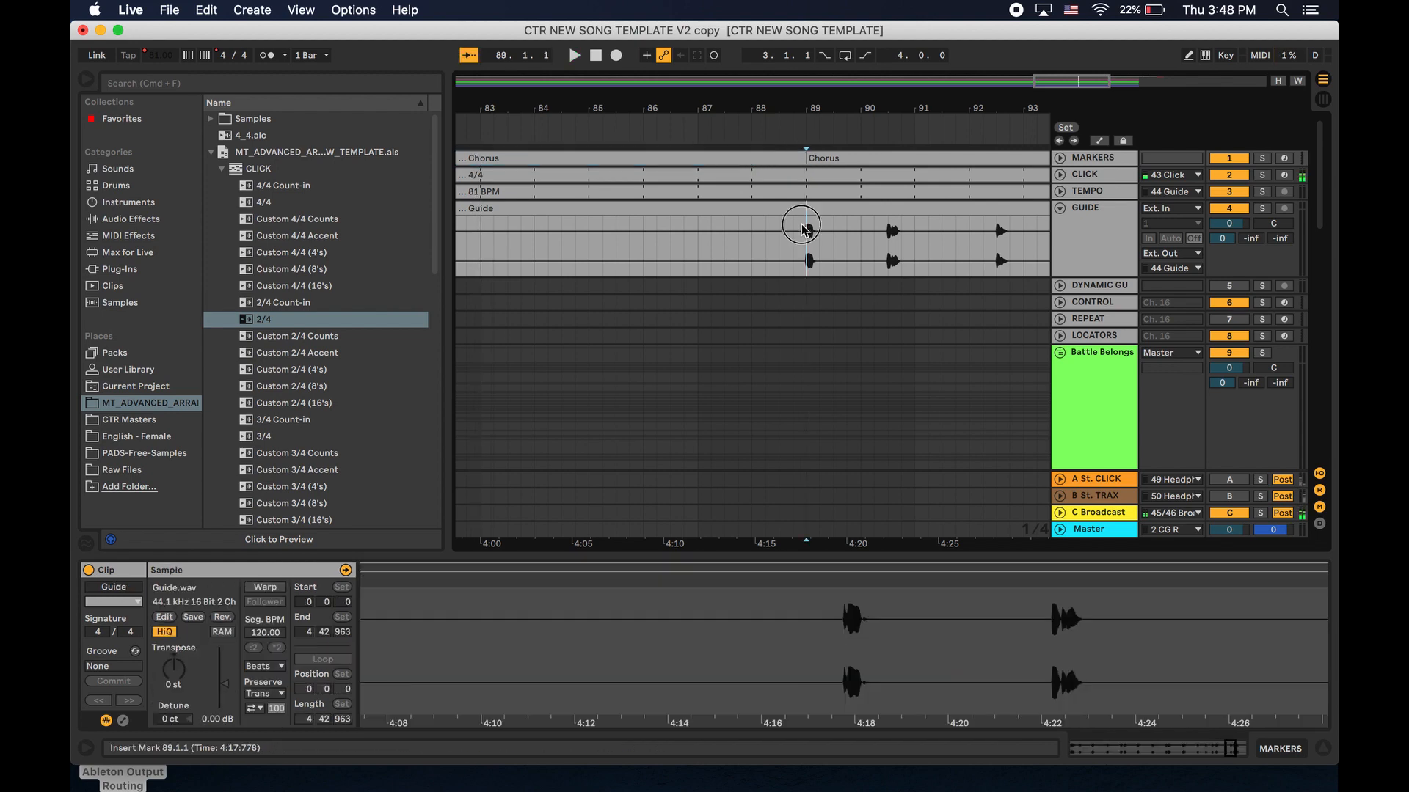
left_click(753, 157)
key("space")
key("cmd+r")
type("Tag")
key("Return")
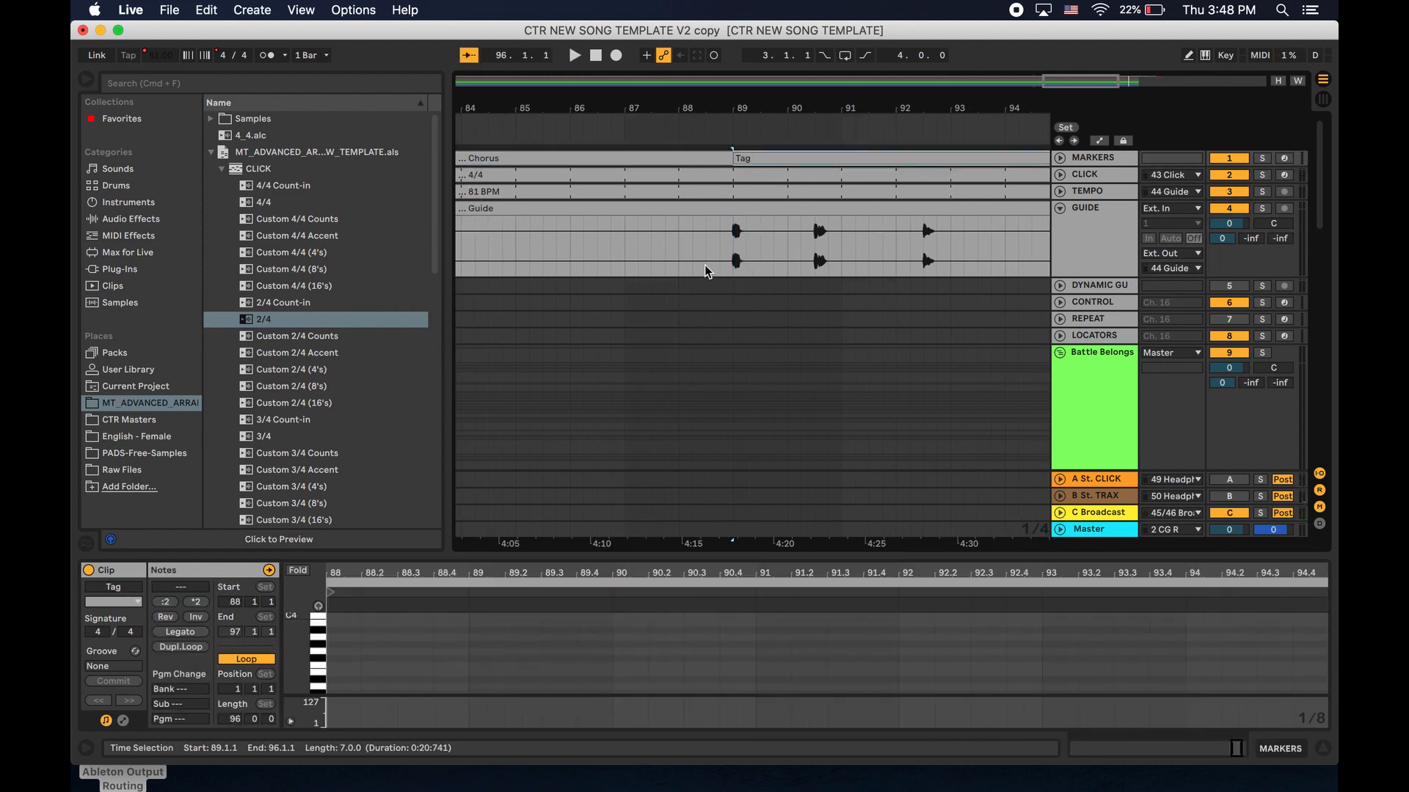
Play the Guide from bar 89 and move the start of the Outro marker back to bar 90, beat 3 (90.3.1).
left_click(730, 228)
key("space")
scroll(800, 198, "right", 5)
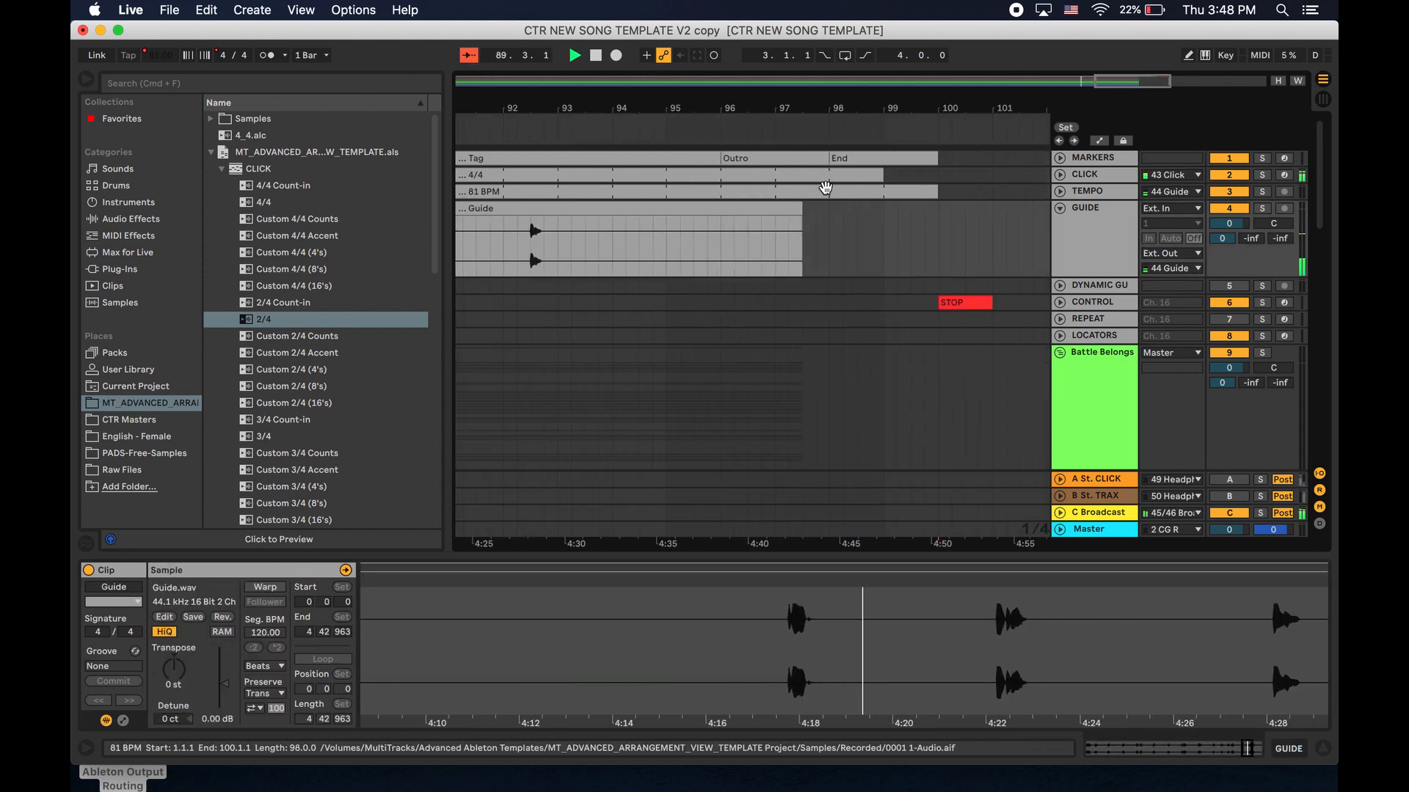
scroll(818, 188, "left", 1)
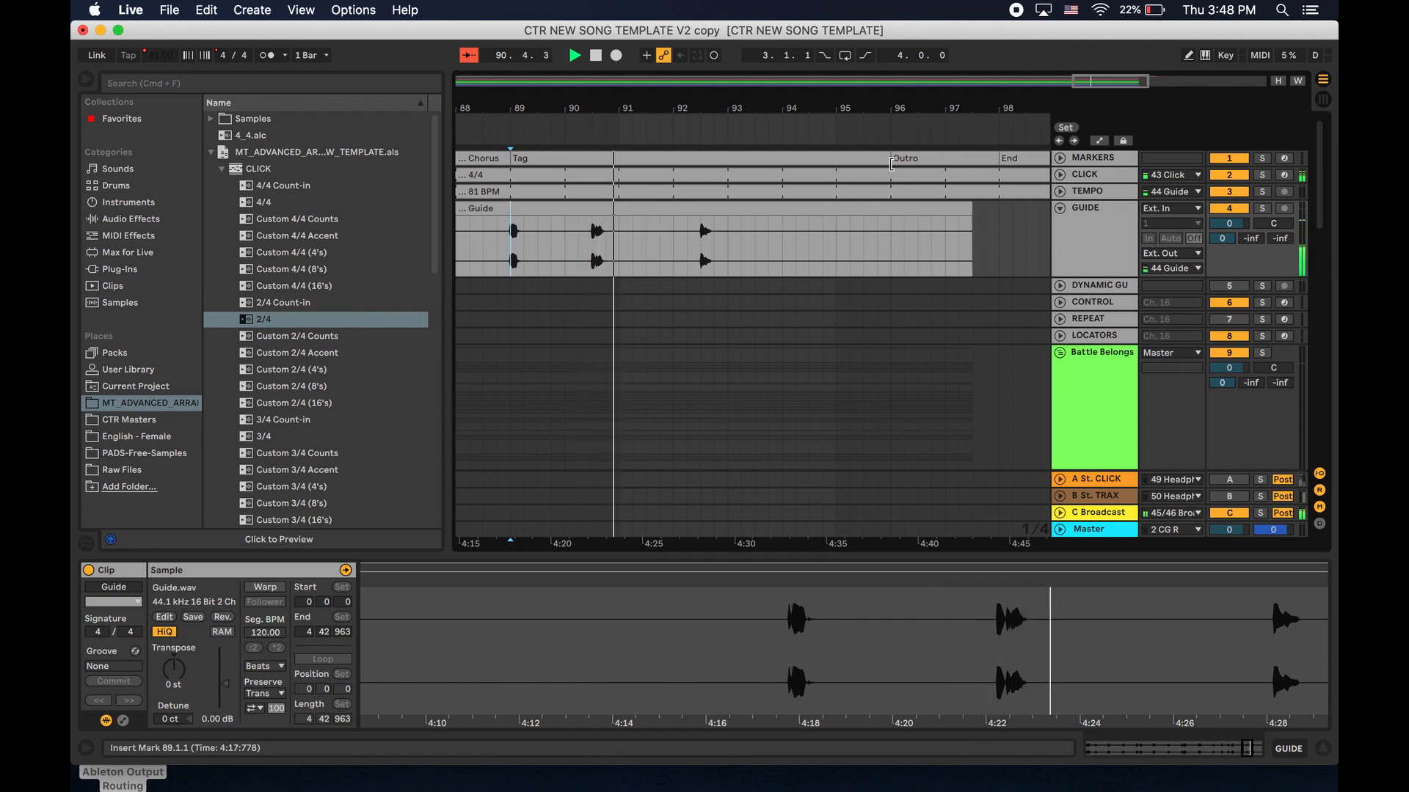
left_click_drag(892, 158, 593, 158)
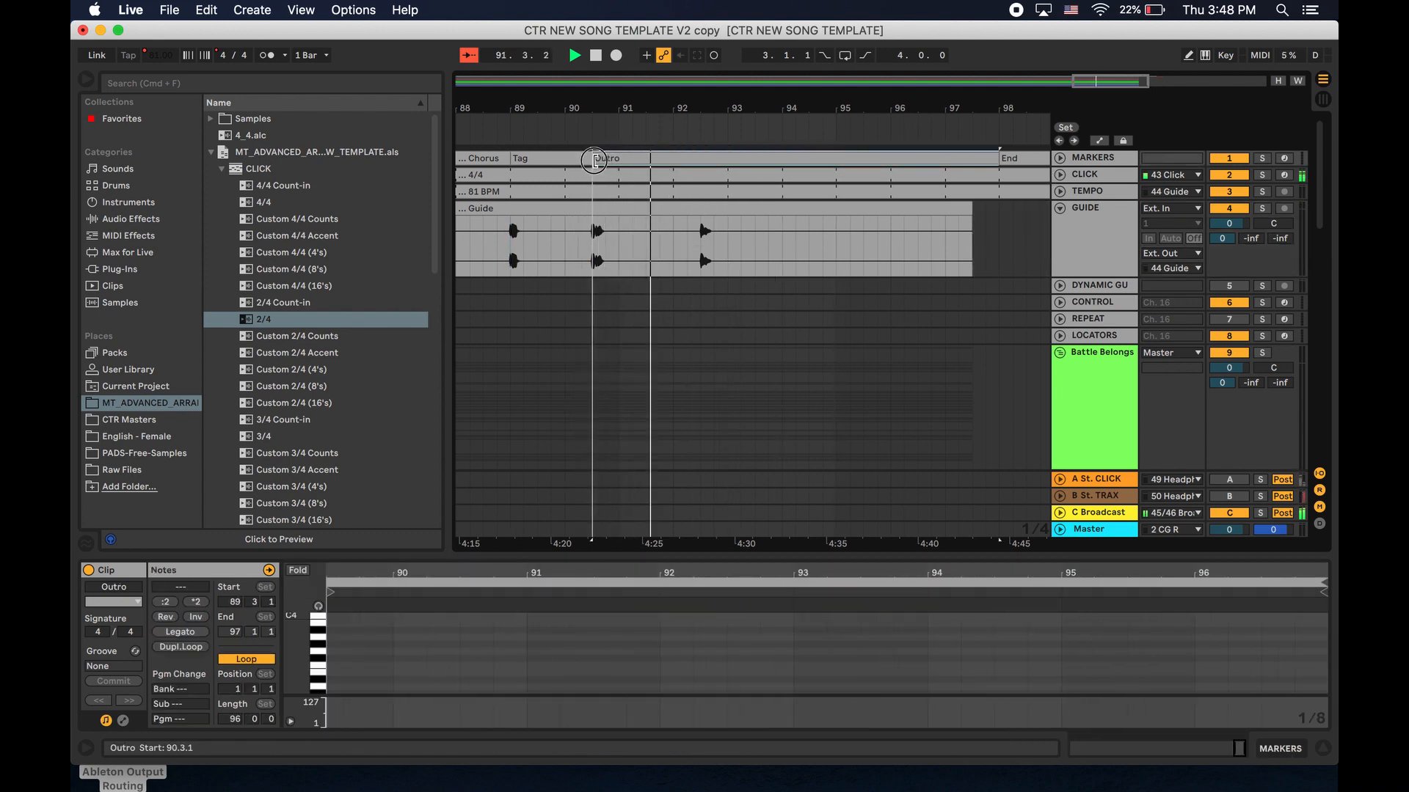
key("space")
Play back the Tag into the Outro to check the click against the Guide cue at the Outro's start.
scroll(598, 157, "left", 4)
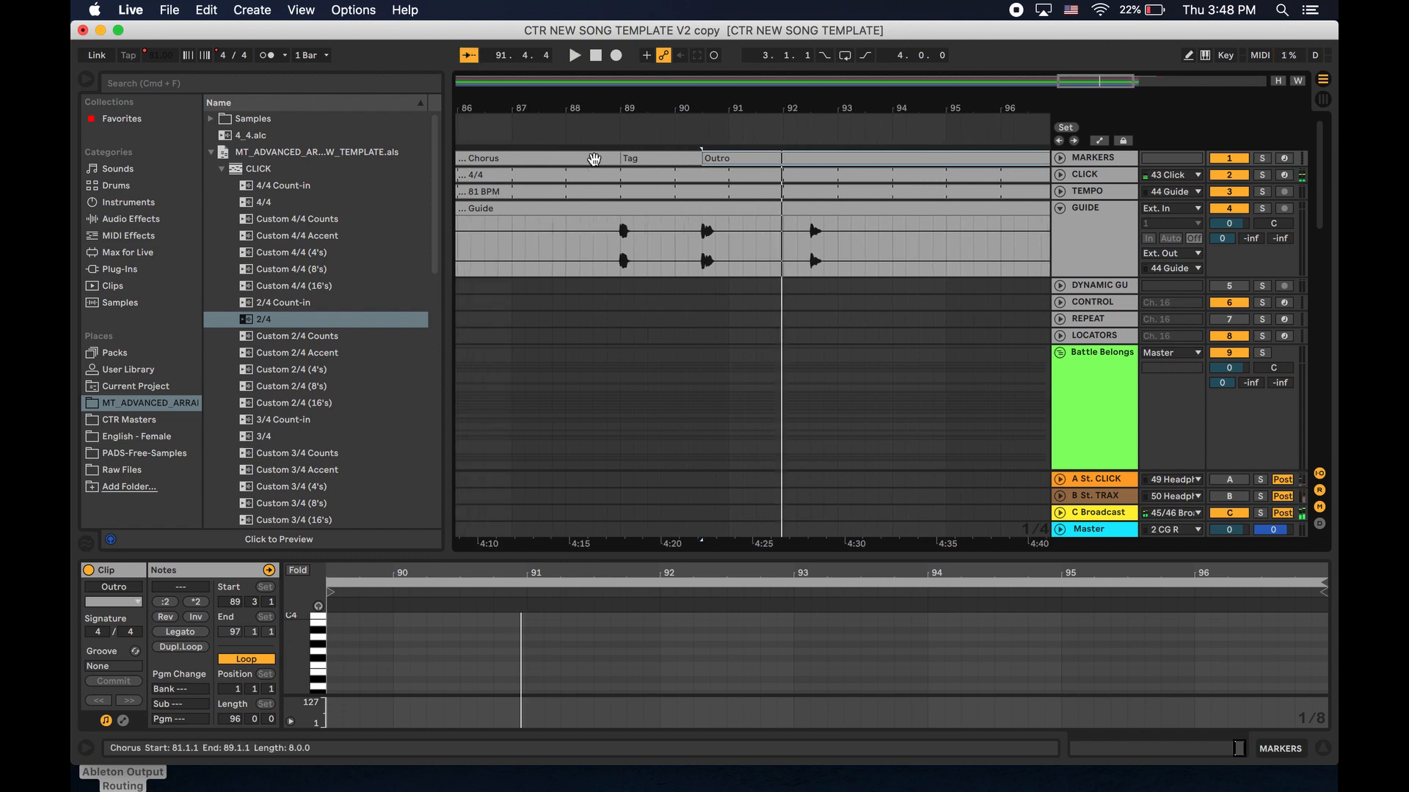
key("space")
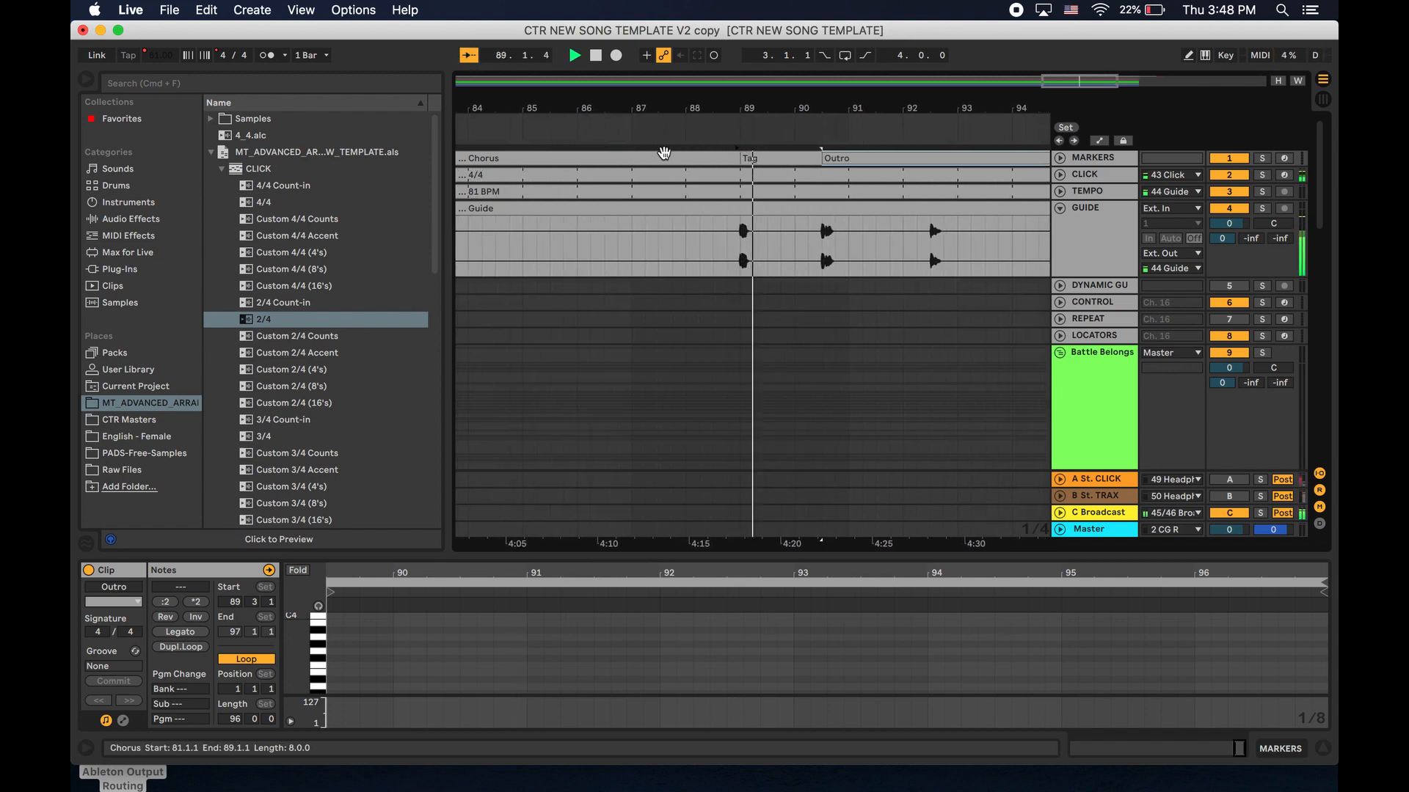
left_click(717, 127)
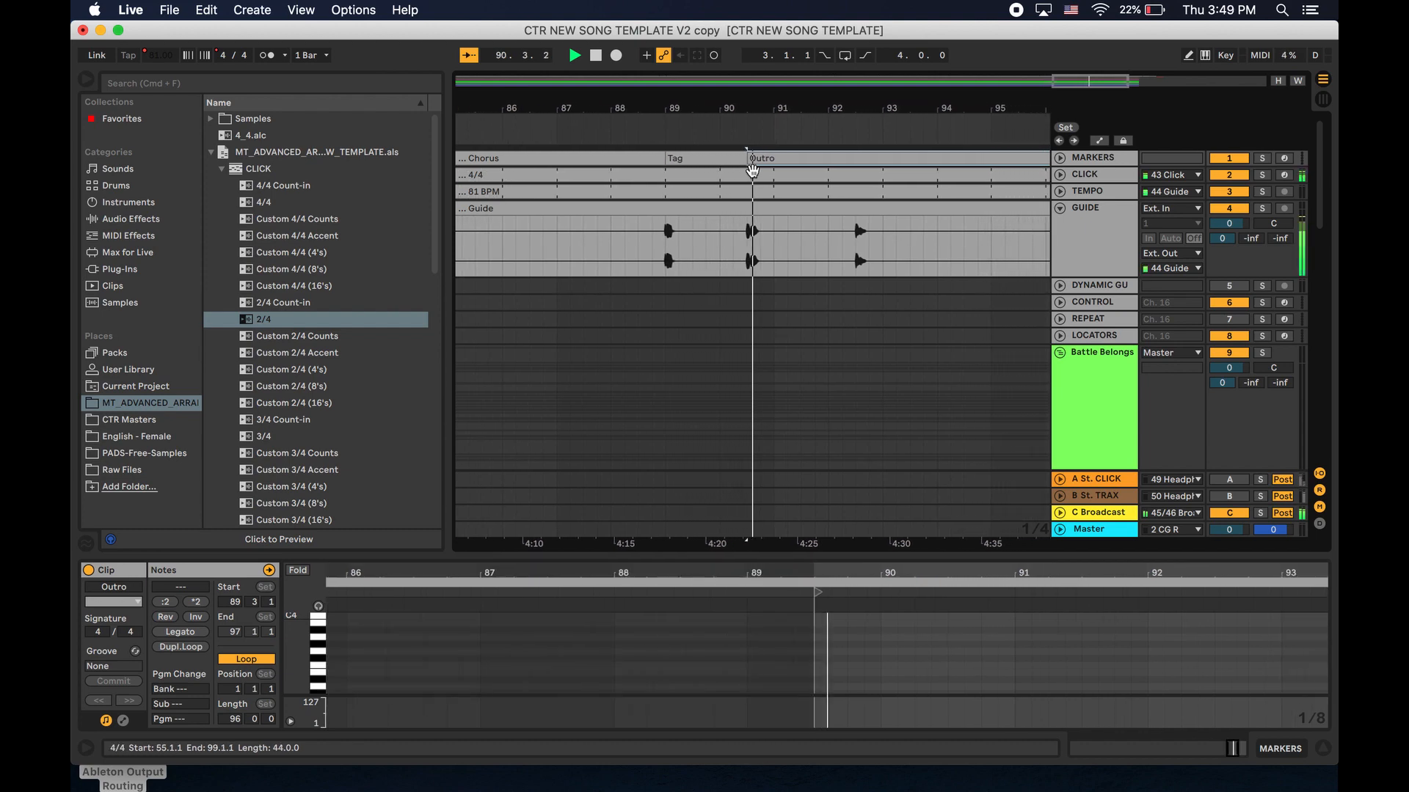
key("space")
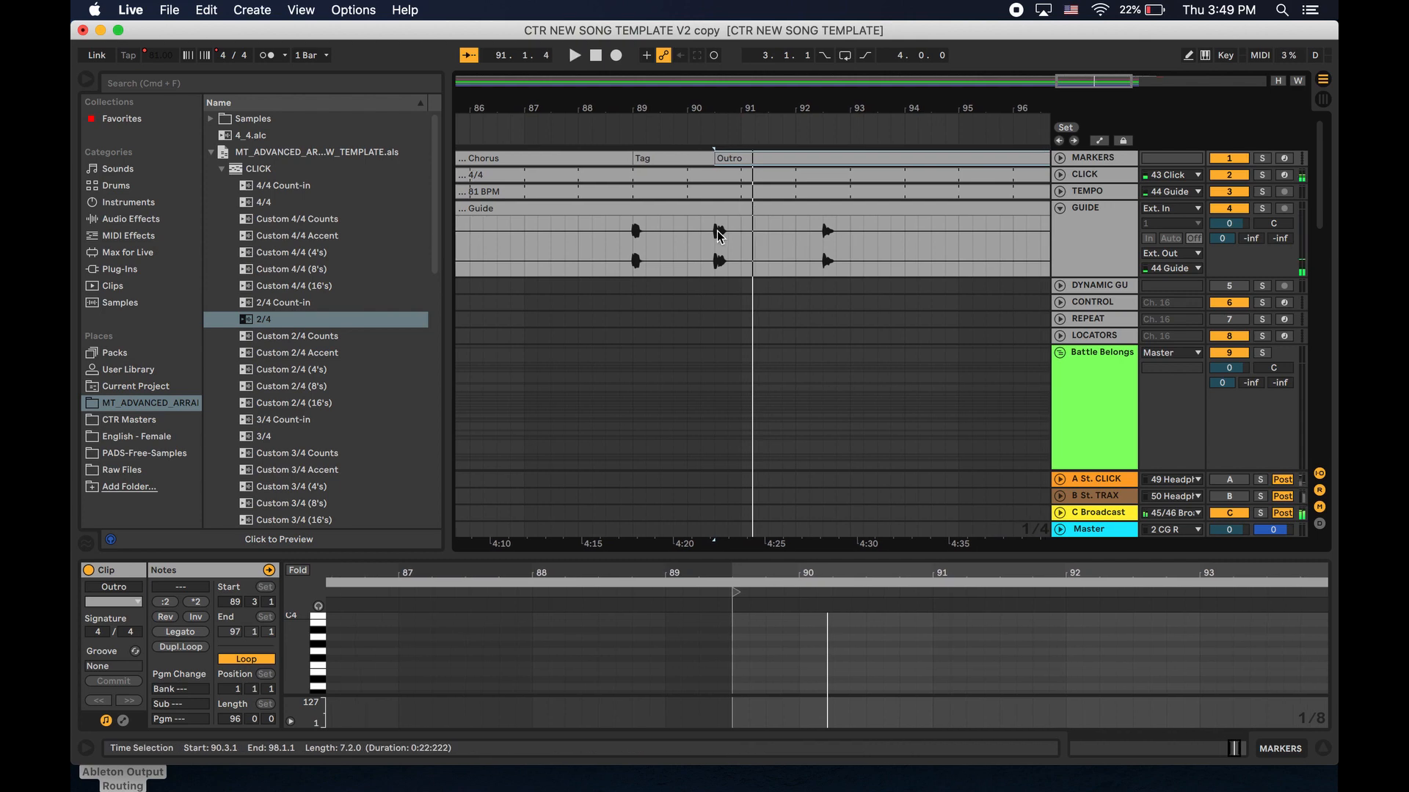
key("space")
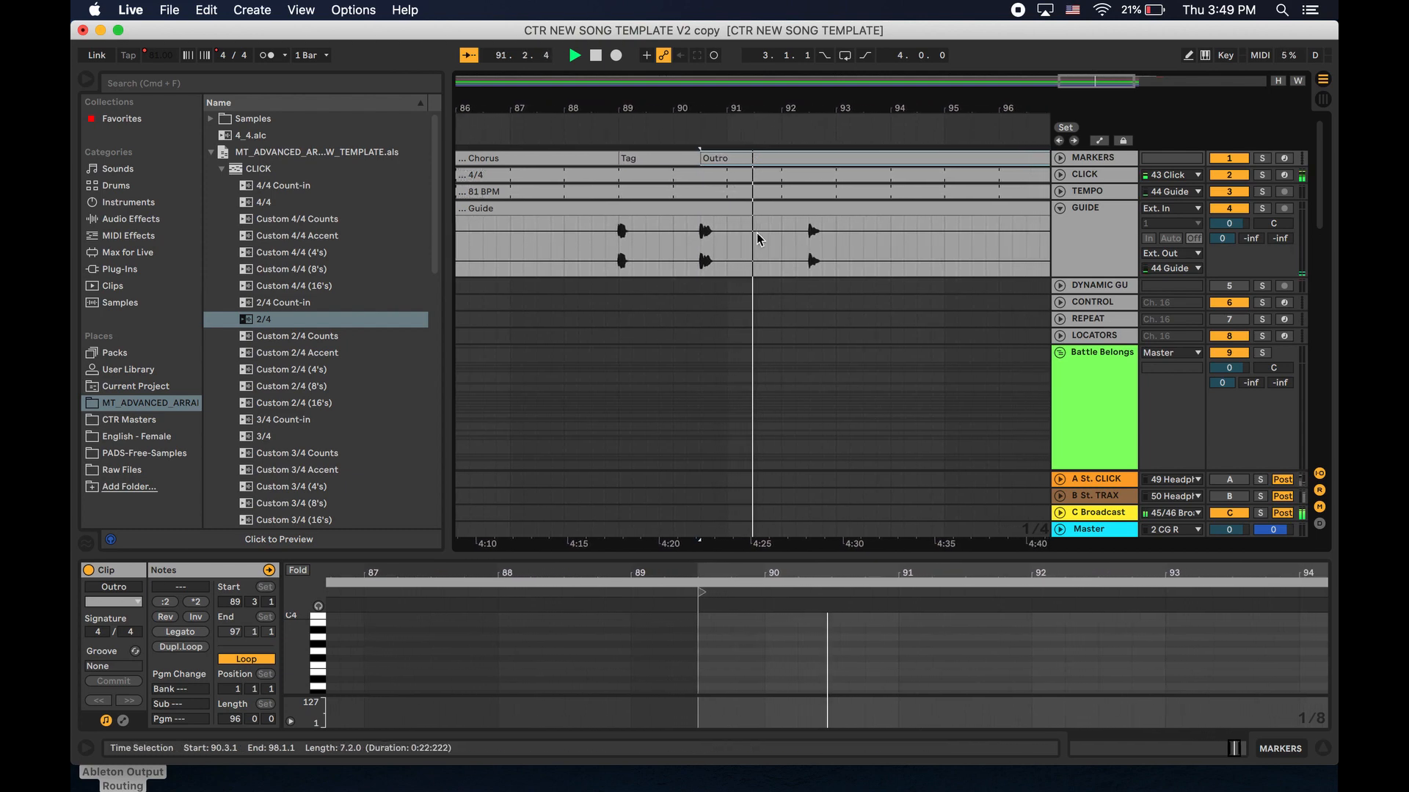
Insert a 2/4 time signature change at bar 90 and a 4/4 change at bar 91.
right_click(660, 126)
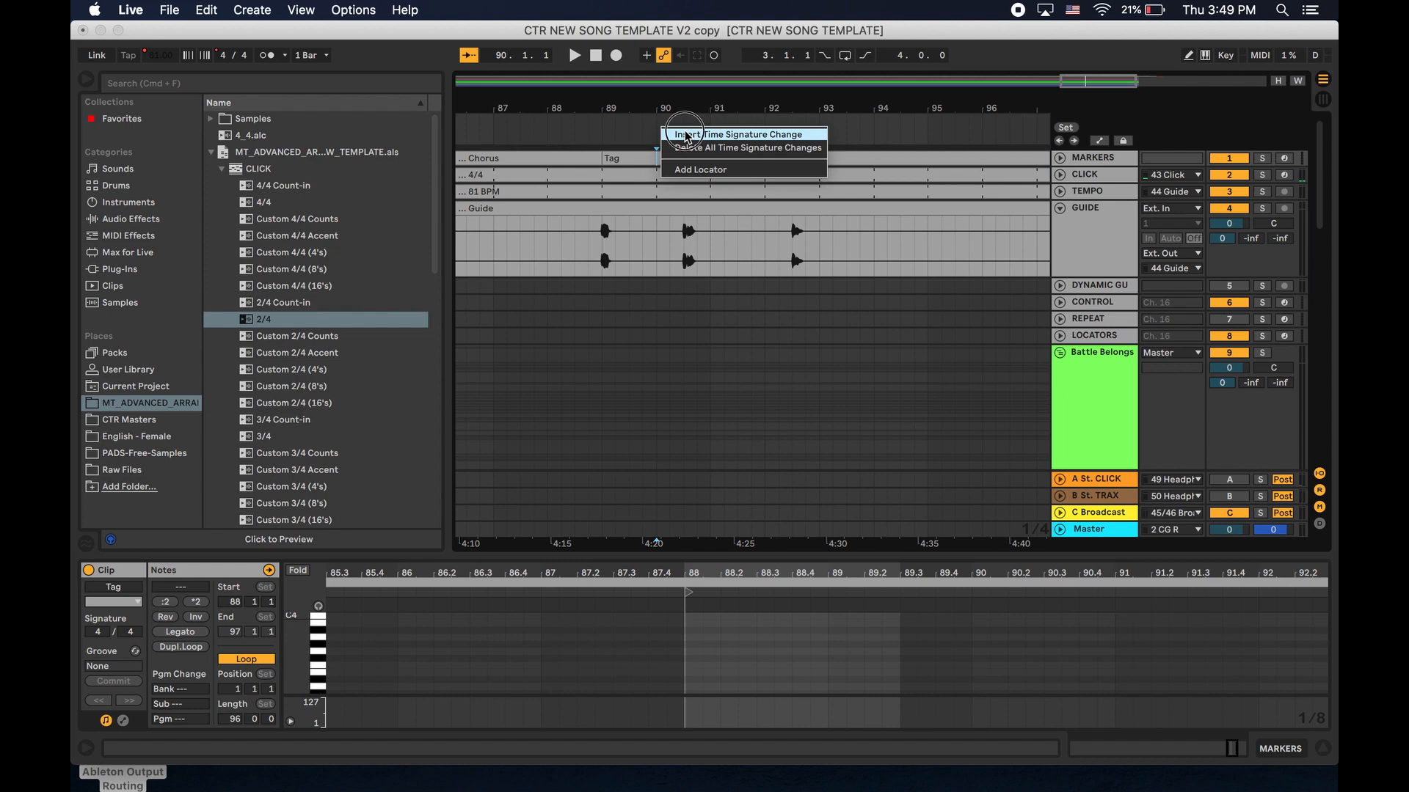
left_click(686, 134)
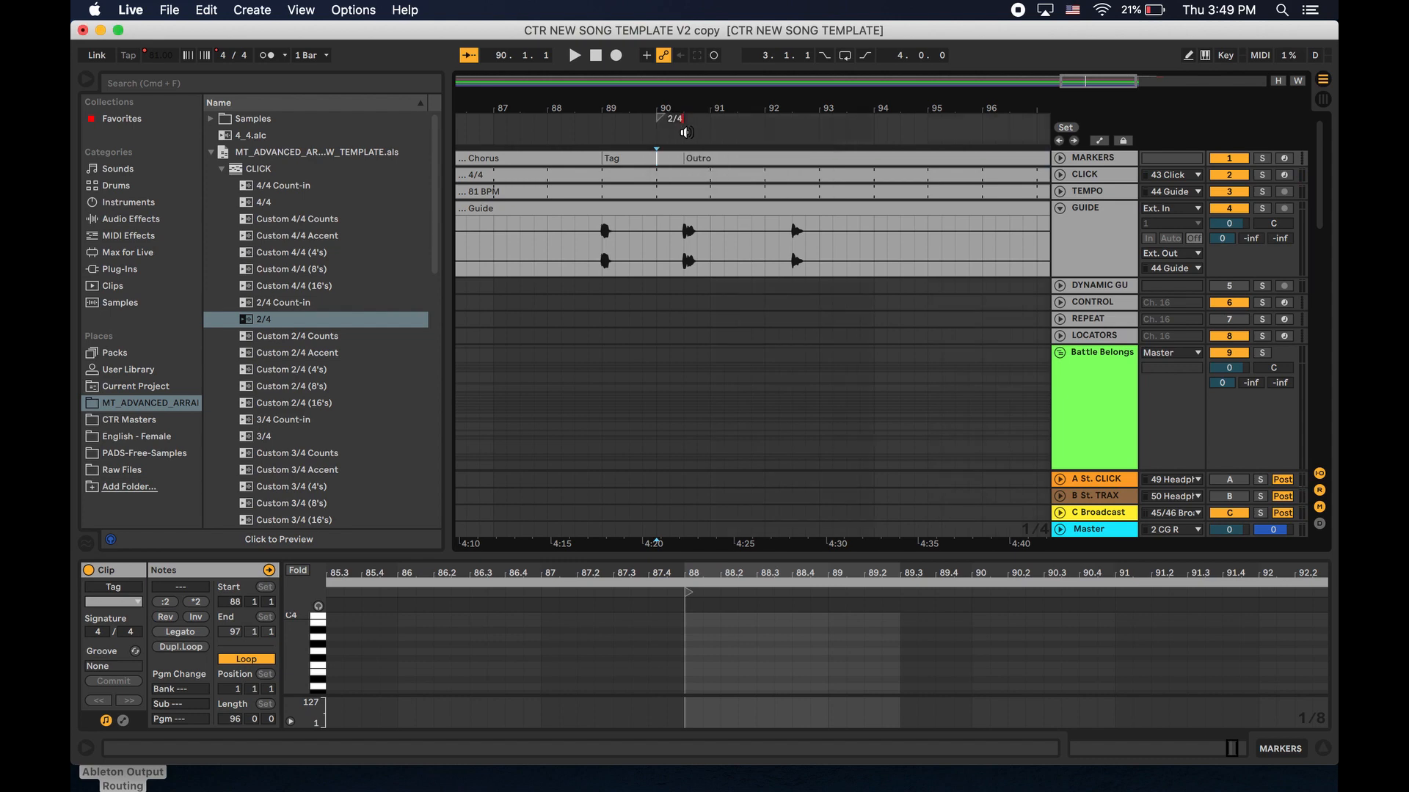
type("2/4")
key("Return")
right_click(686, 132)
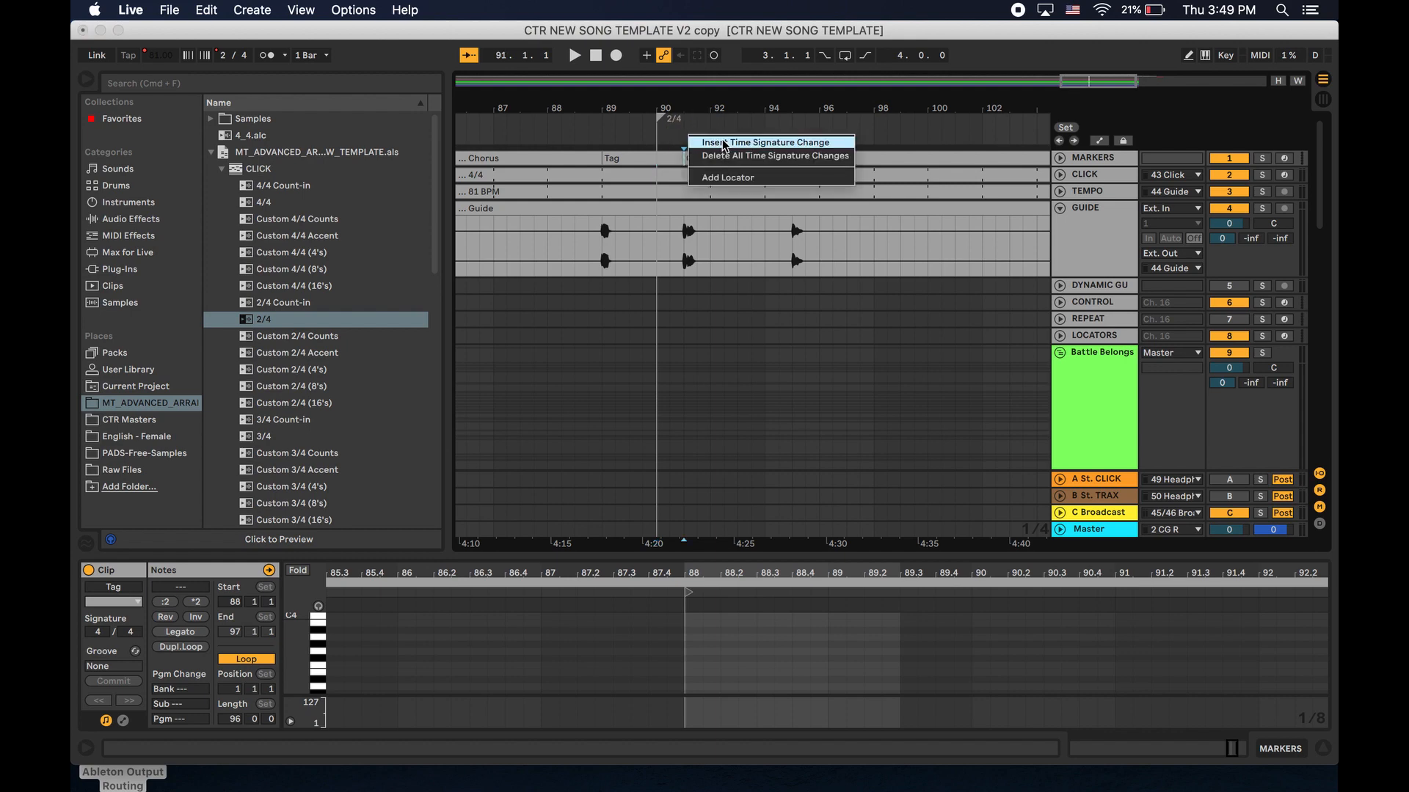
left_click(719, 138)
type("4/4")
key("Return")
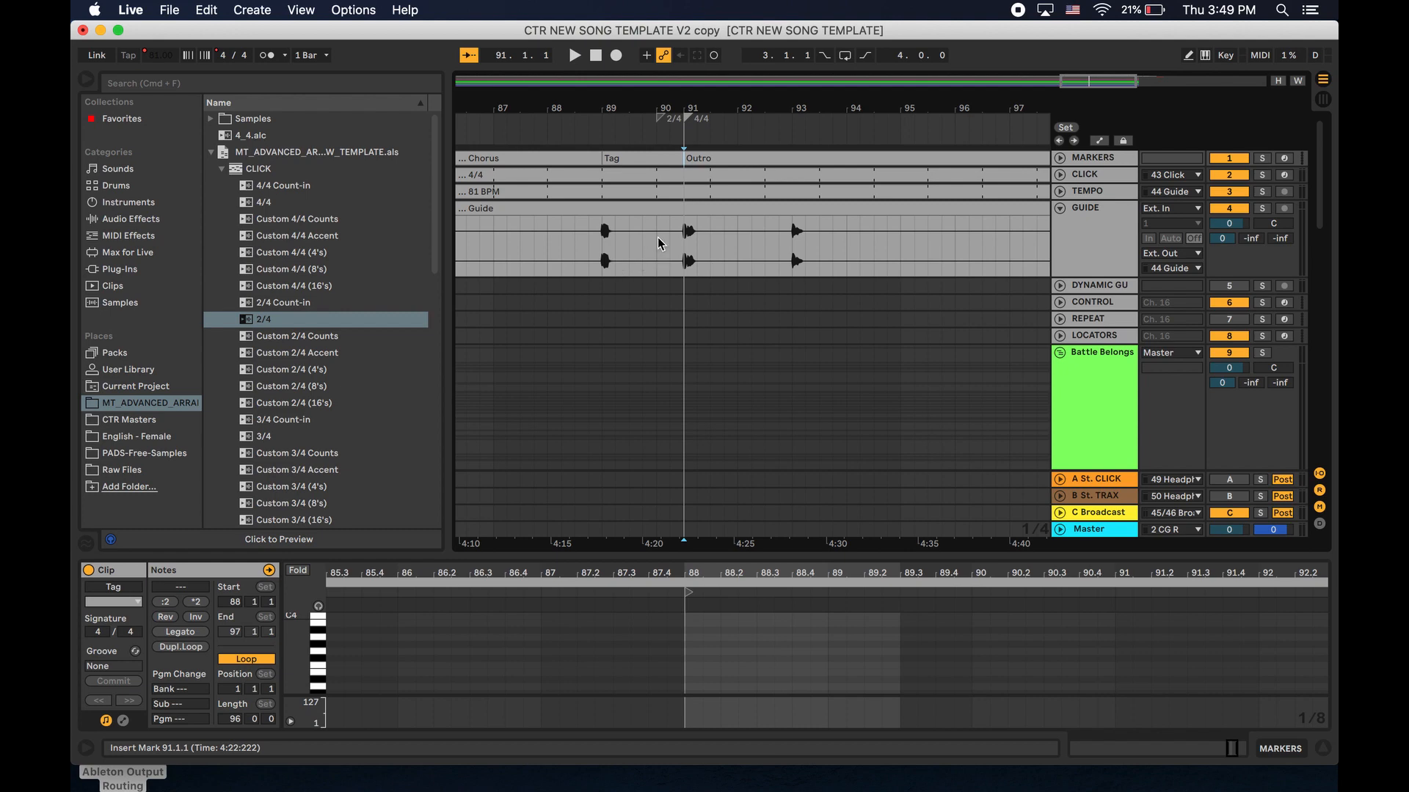
Place the 2/4 click clip from the template's CLICK set on the CLICK track at bar 90 and play back the transition.
left_click_drag(253, 323, 669, 179)
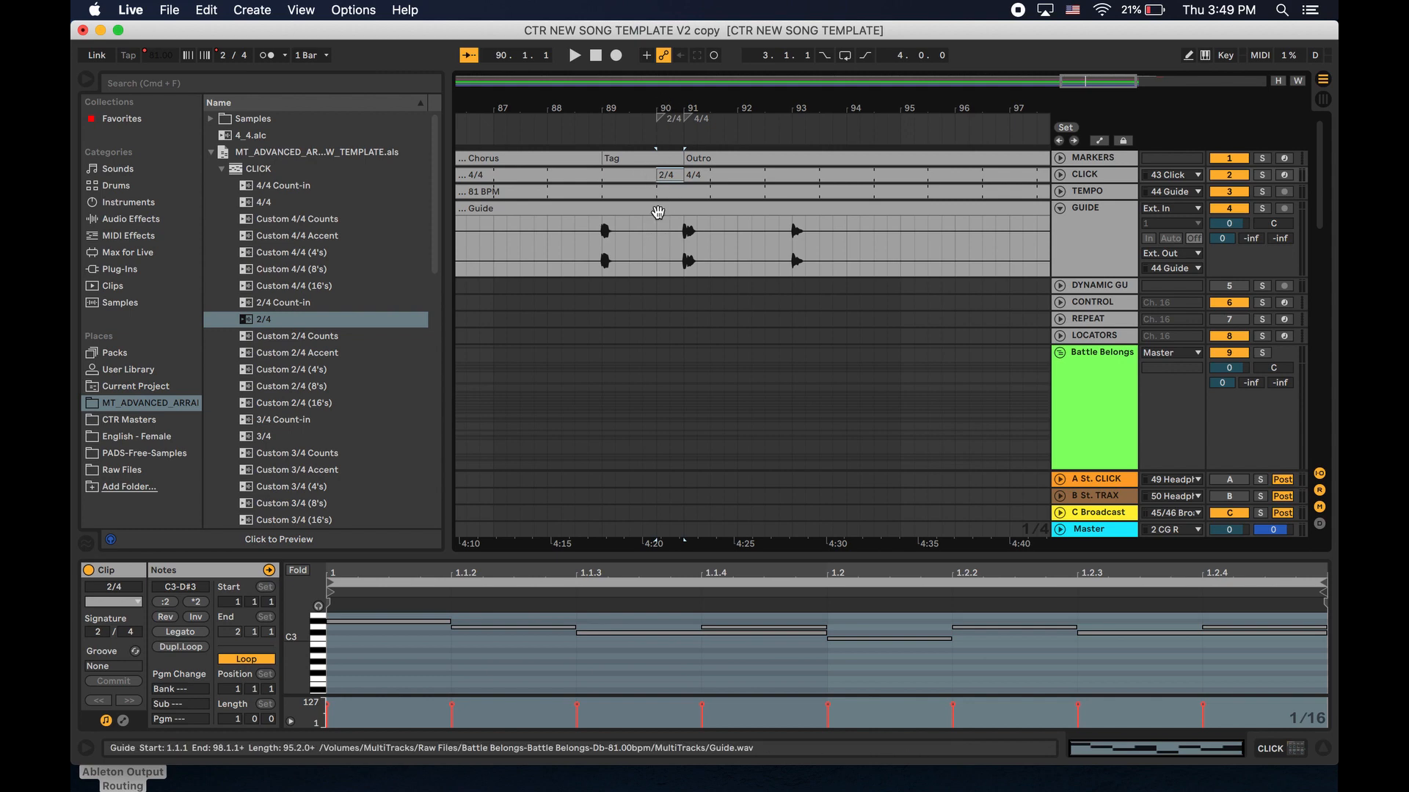
left_click(657, 224)
key("space")
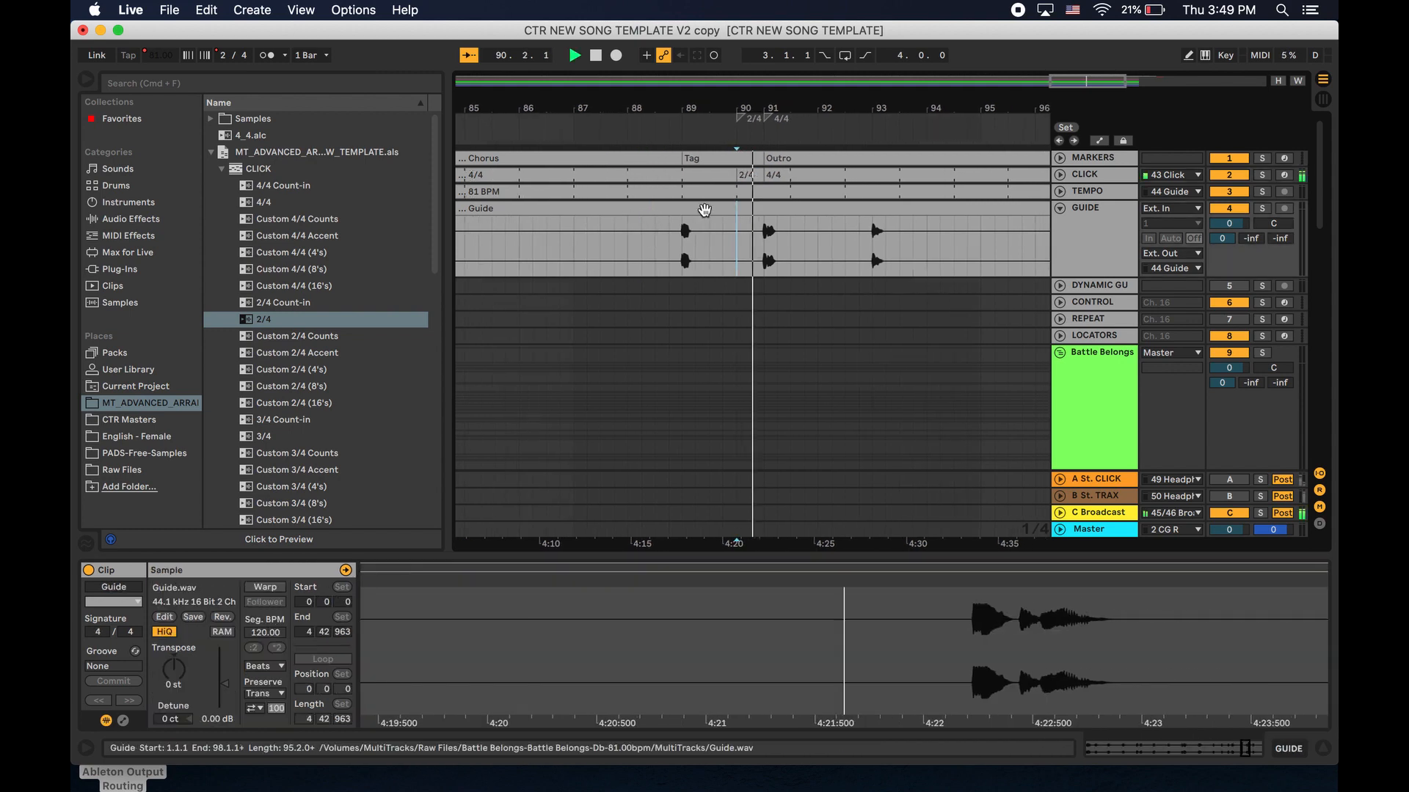
key("space")
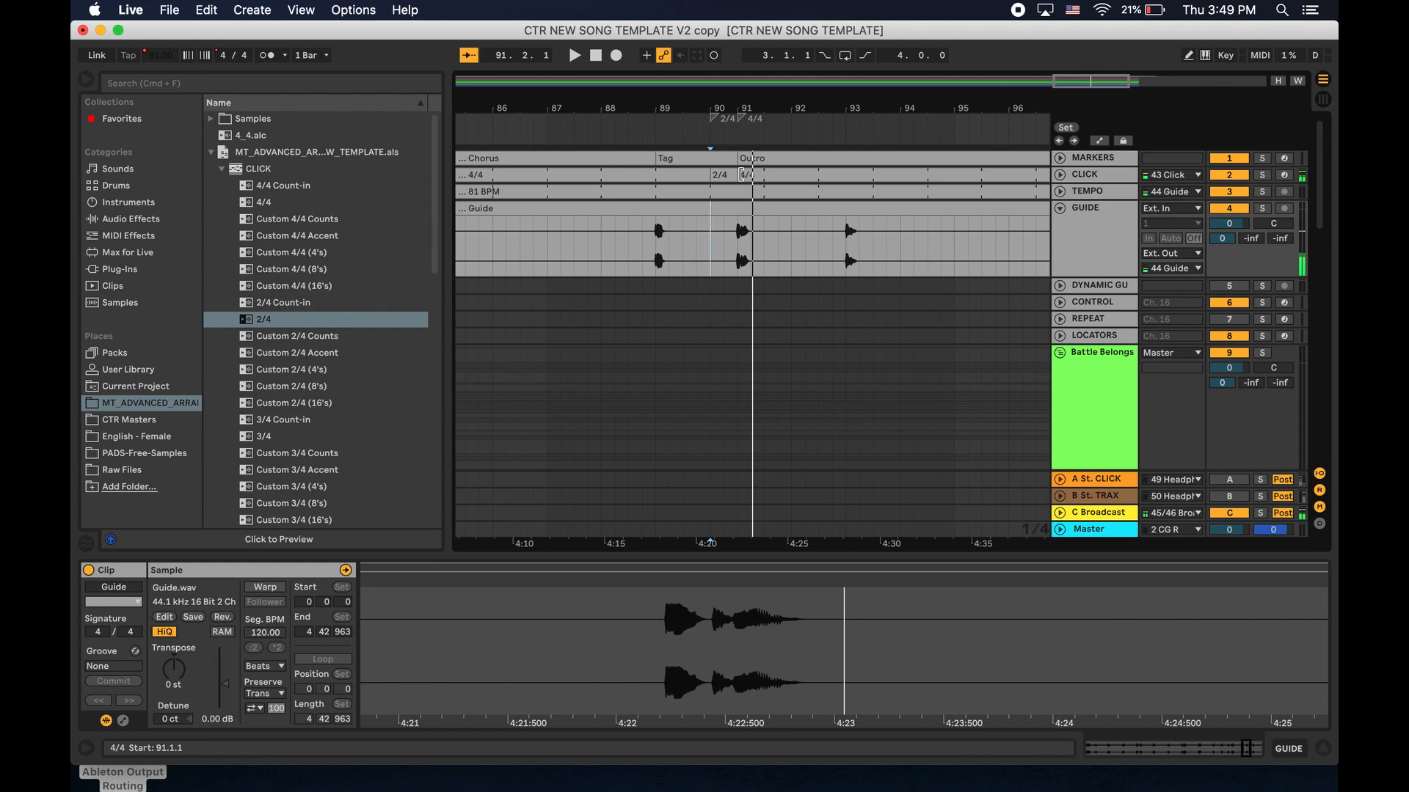
left_click(740, 175)
left_click(710, 224)
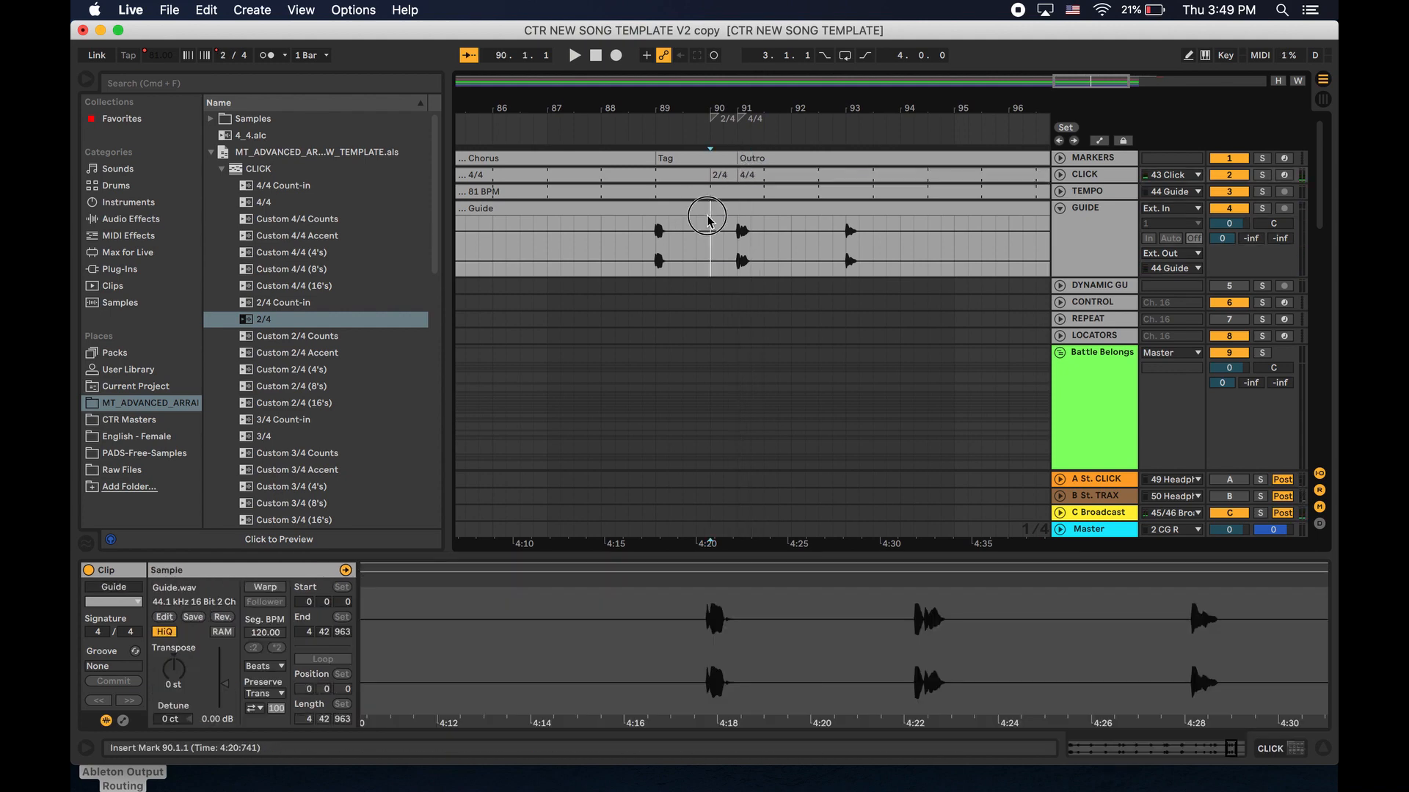
key("space")
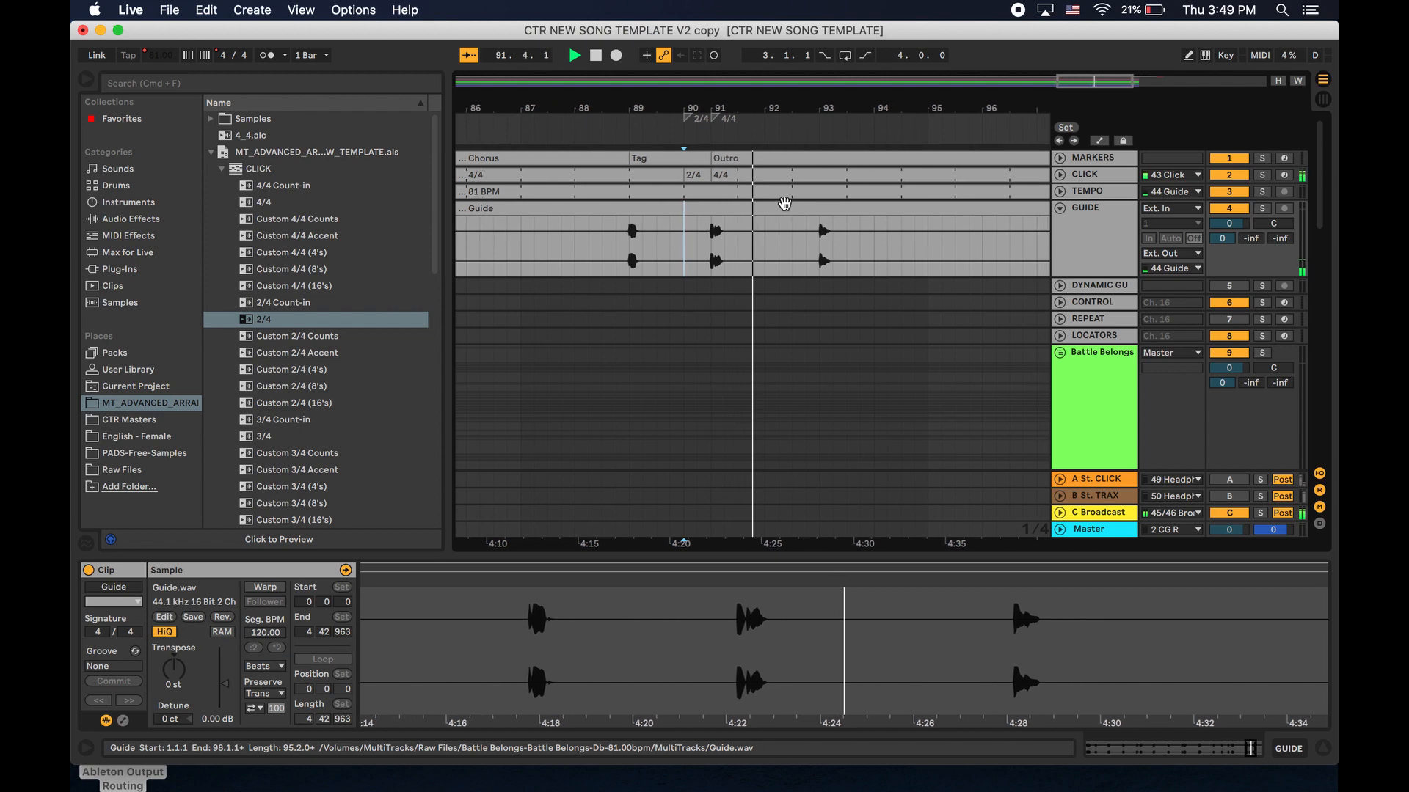
key("space")
Realign the 4/4 click clip to run from bar 91 to bar 99 and play back the Tag into the Outro.
left_click(710, 174)
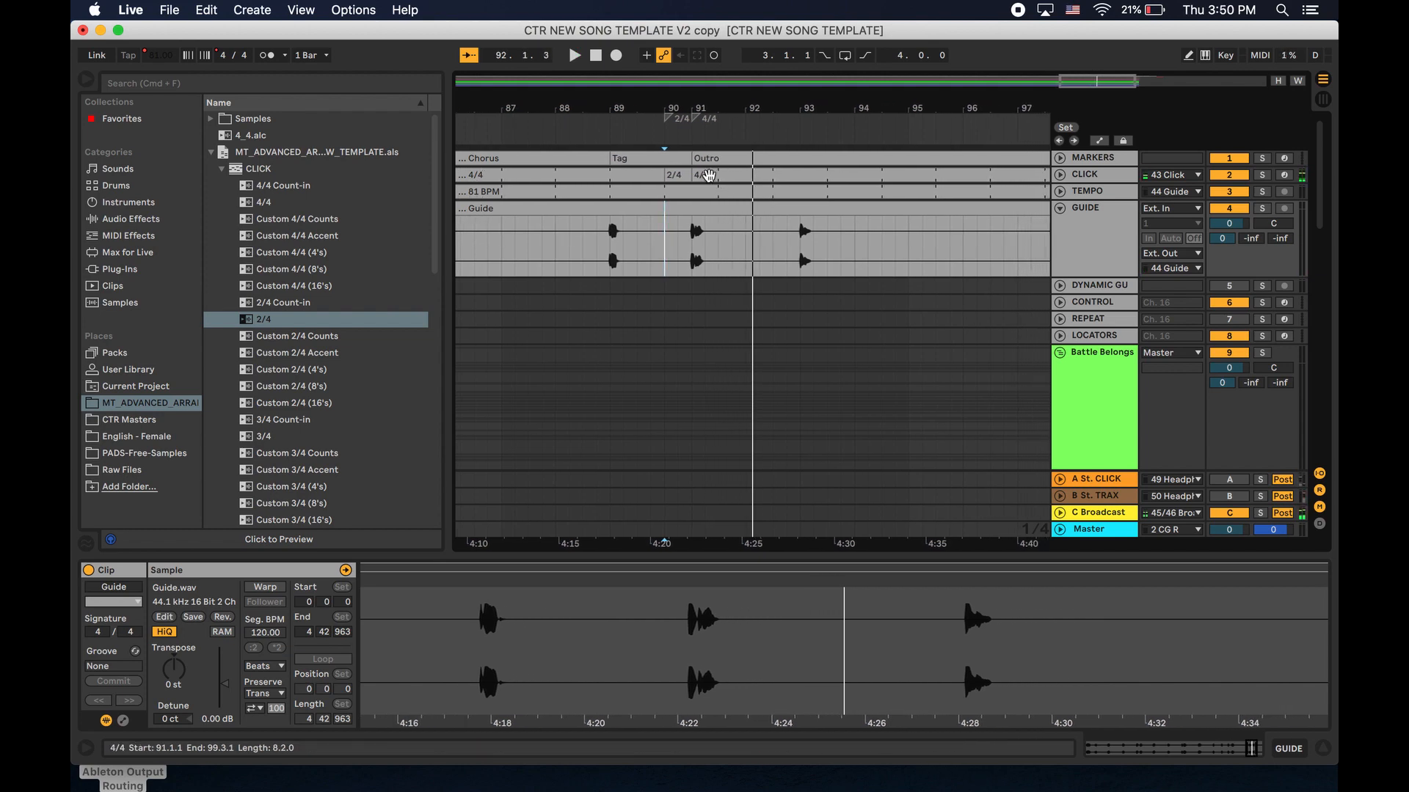
mouse_move(710, 174)
left_mouse_down()
mouse_move(729, 186)
mouse_move(716, 187)
left_mouse_up()
left_click(658, 158)
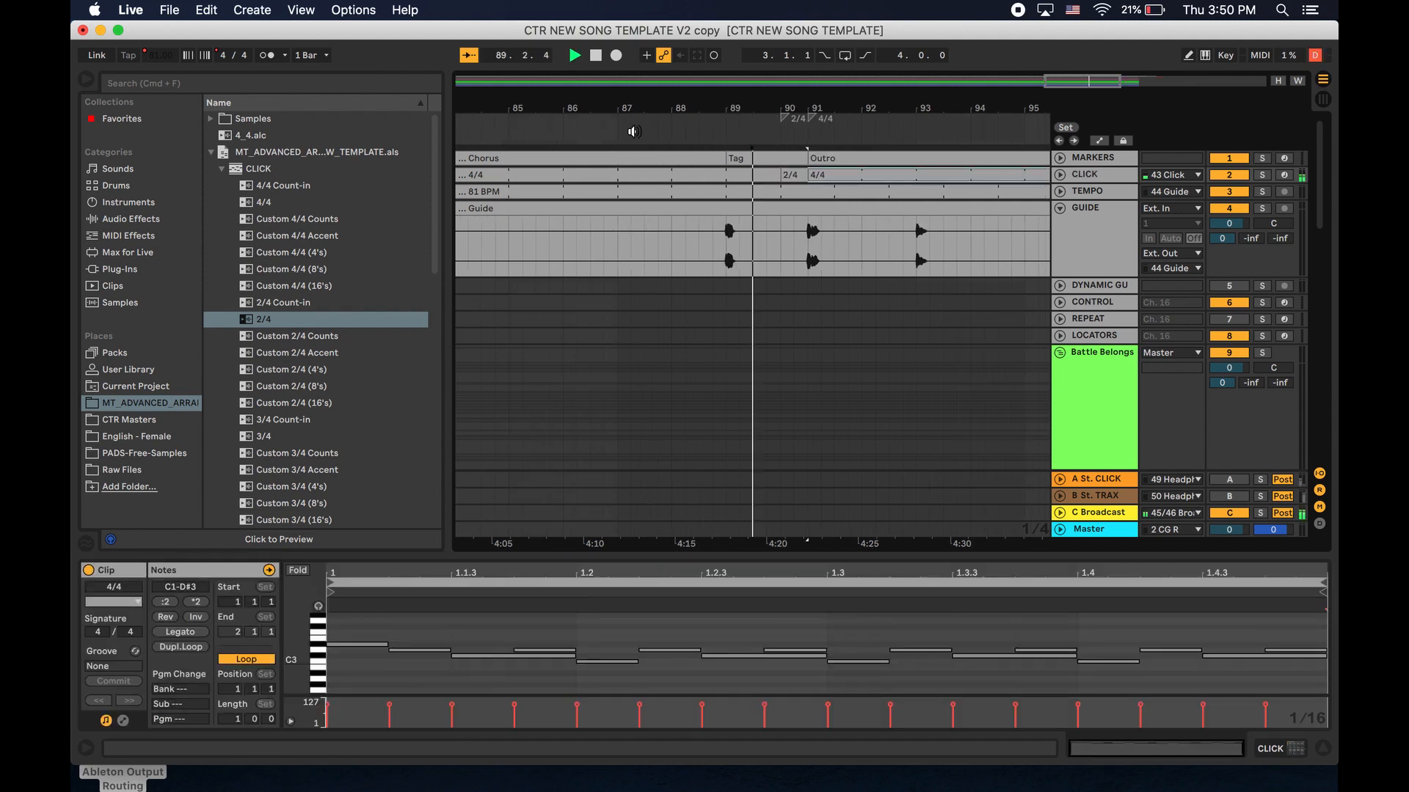
left_click(744, 127)
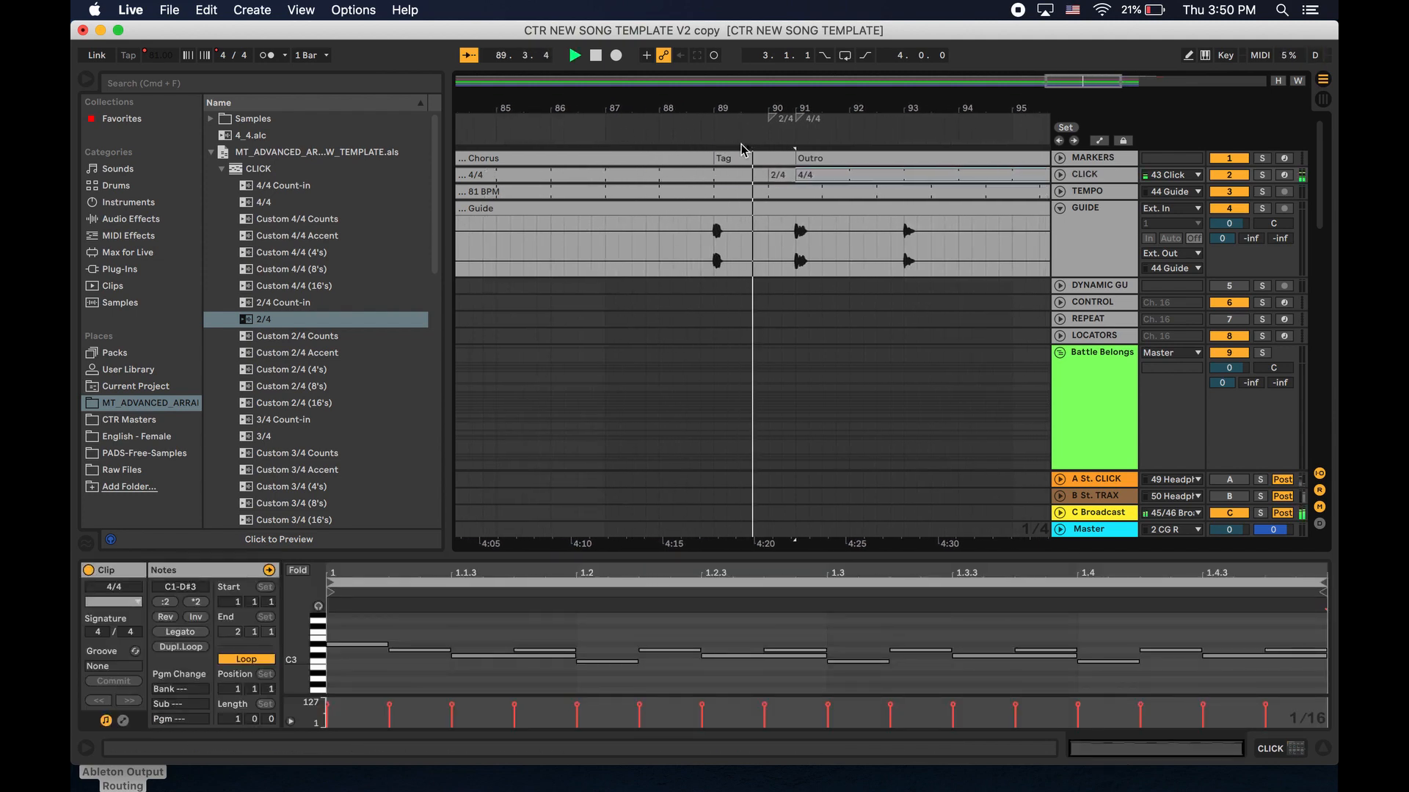
left_click(741, 127)
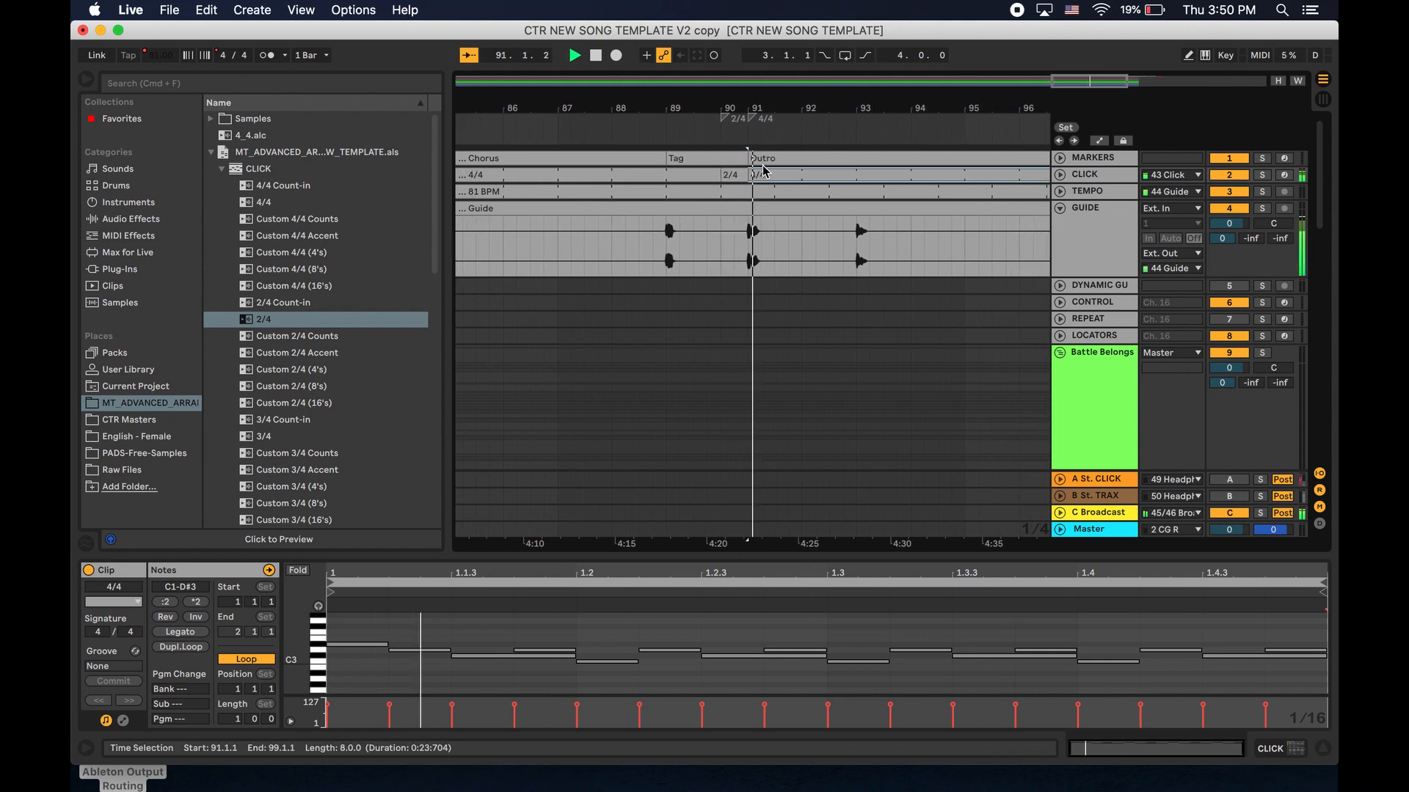
left_click(656, 126)
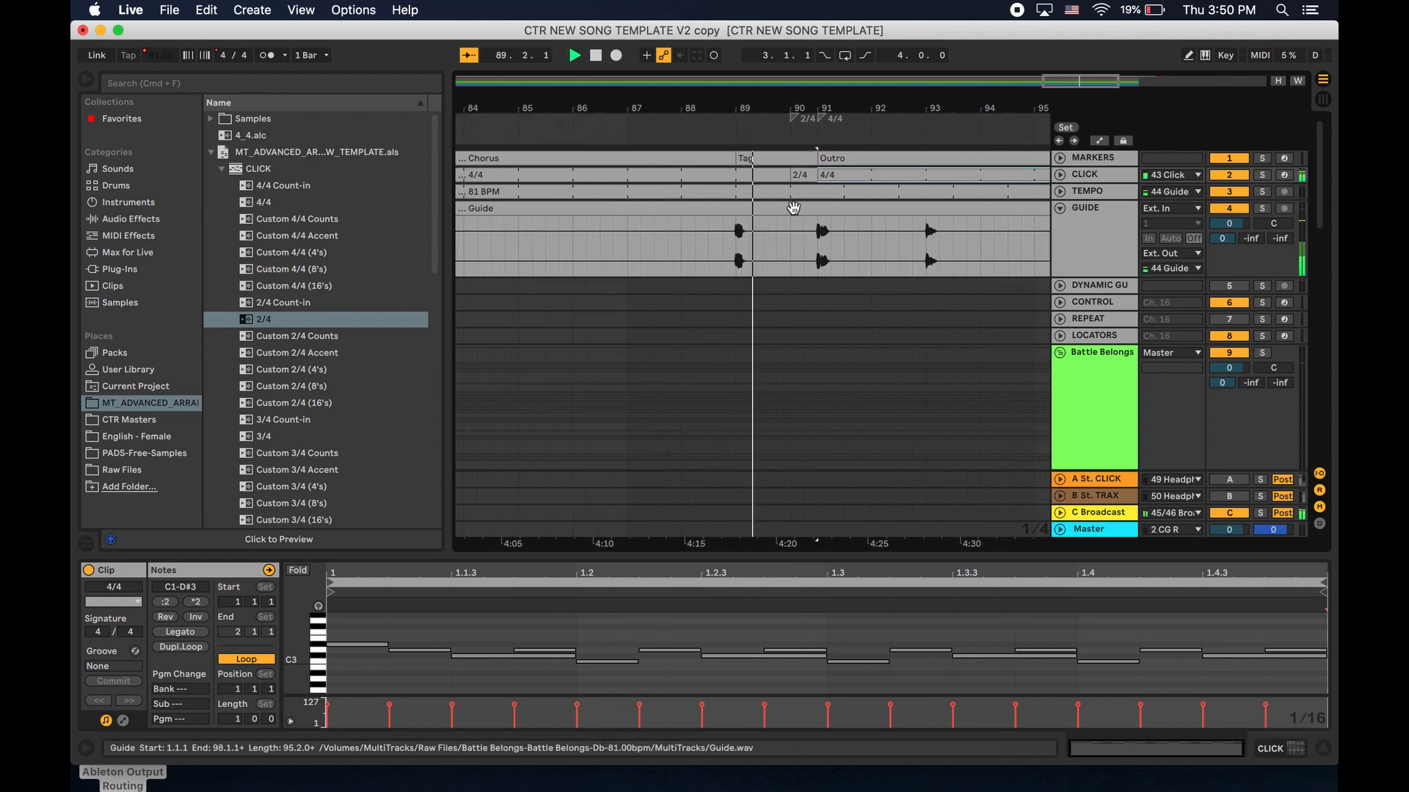
key("space")
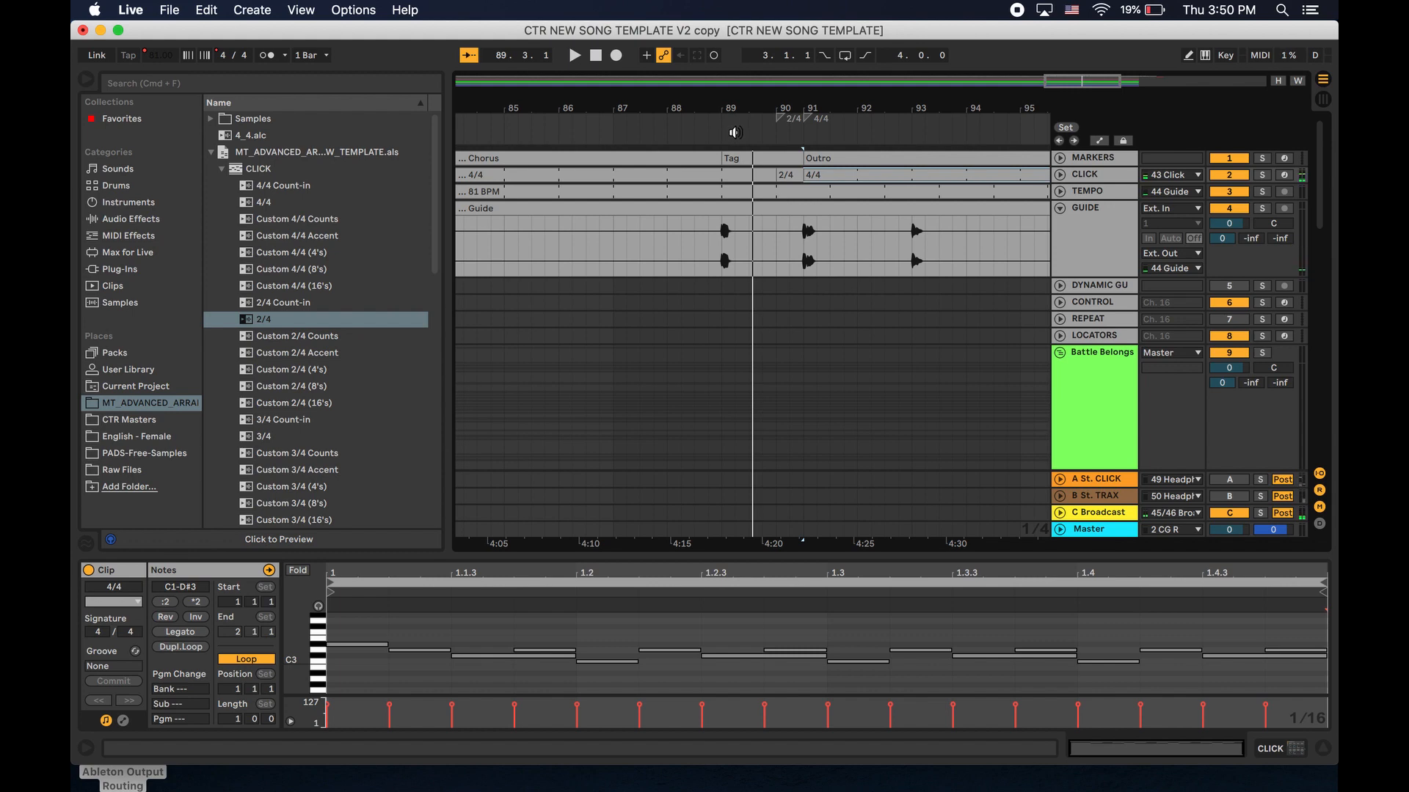
key("space")
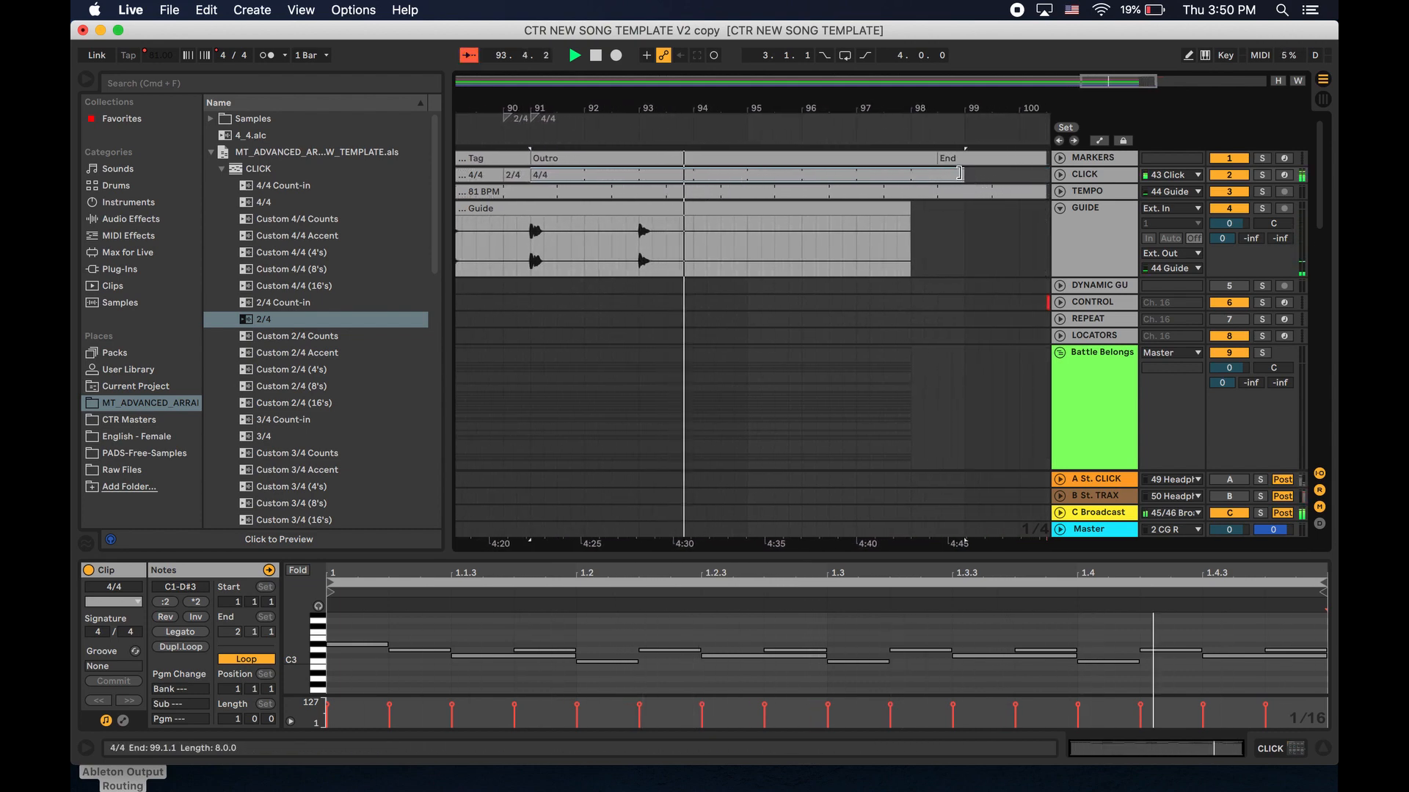
Move the start of the End marker to bar 93 and trim its end to bar 98.
left_click(938, 158)
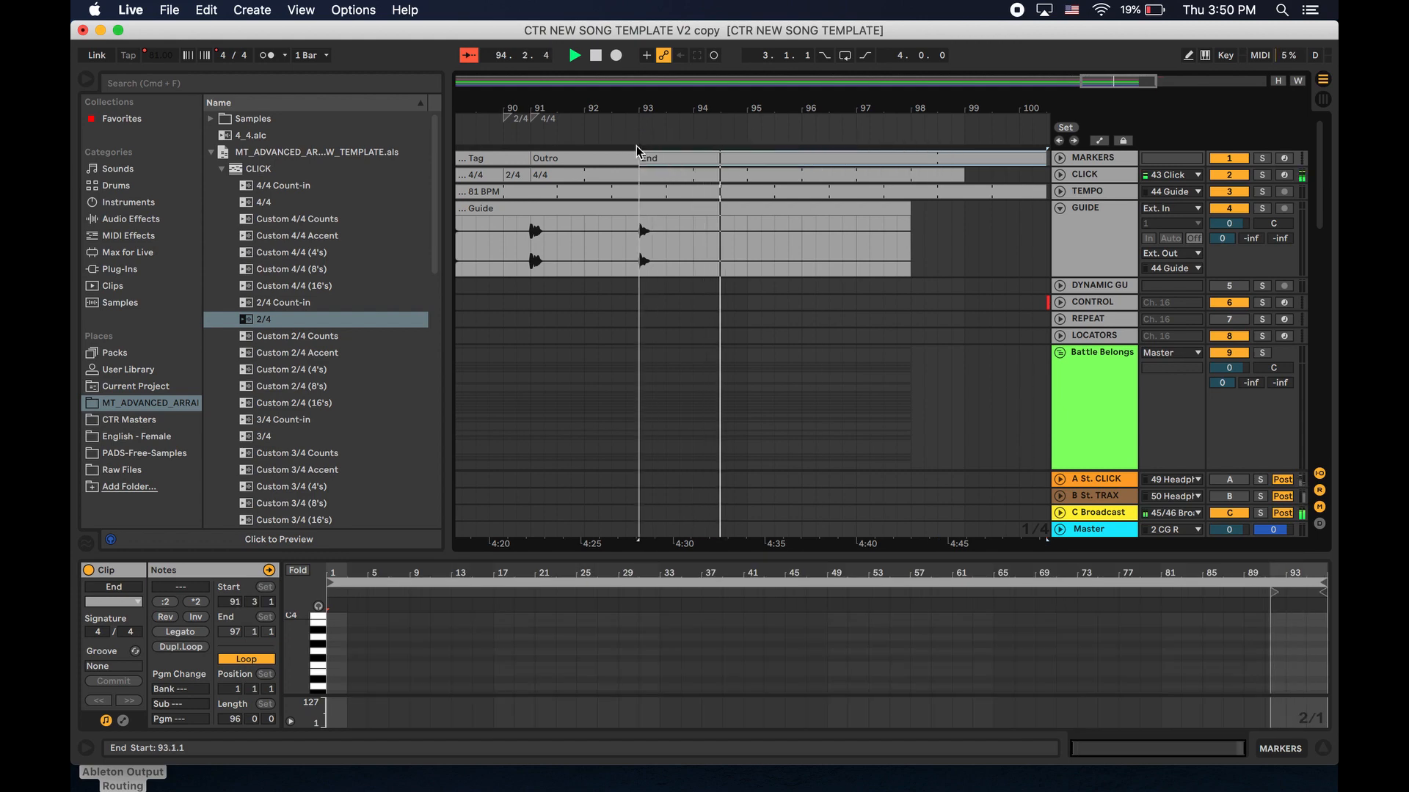
scroll(790, 207, "right", 3)
left_click_drag(914, 155, 785, 156)
Trim the final click and tempo clips to end at bar 98 and move the STOP clip on the CONTROL track to bar 98.
left_click_drag(919, 192, 785, 176)
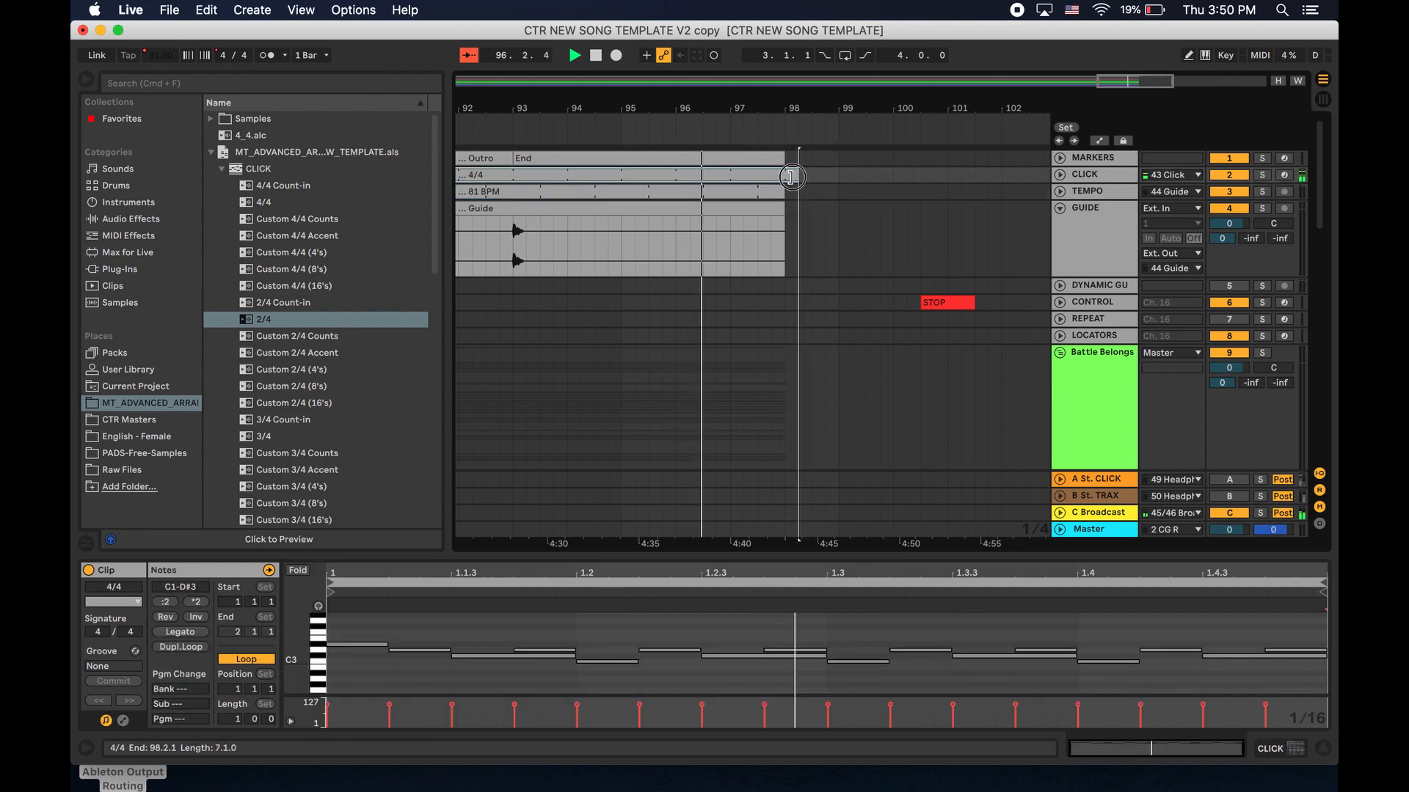
left_click_drag(934, 302, 787, 302)
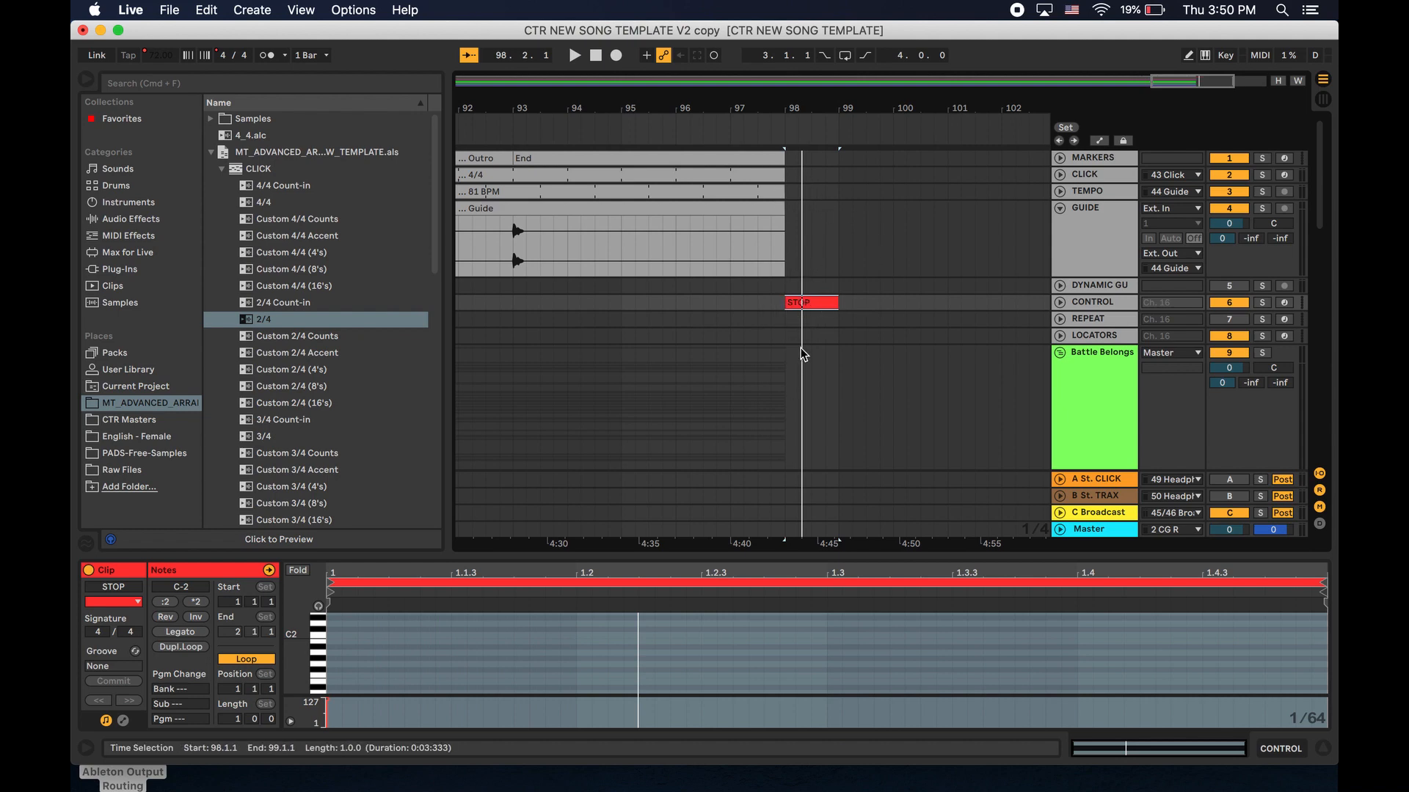
scroll(820, 231, "down", 4)
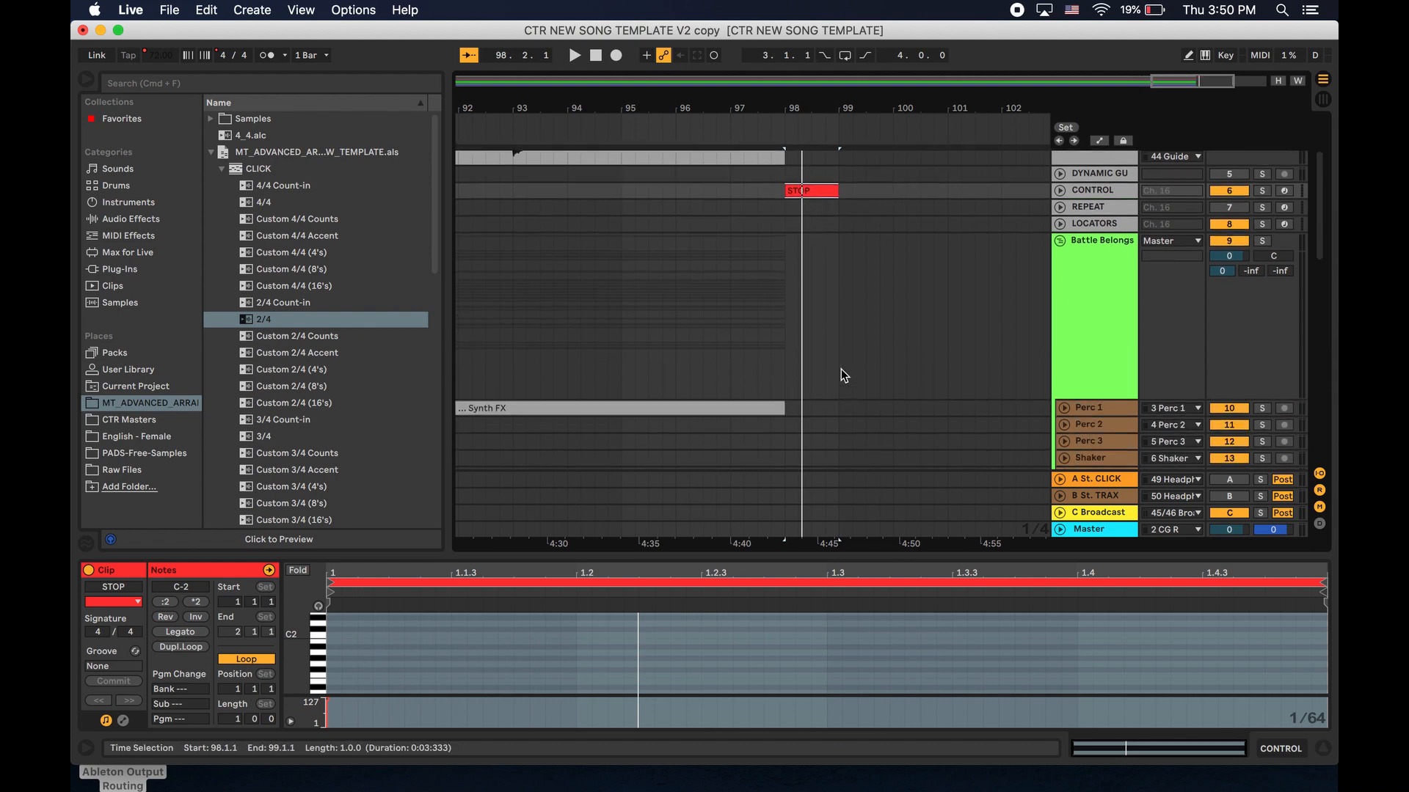
scroll(832, 348, "up", 4)
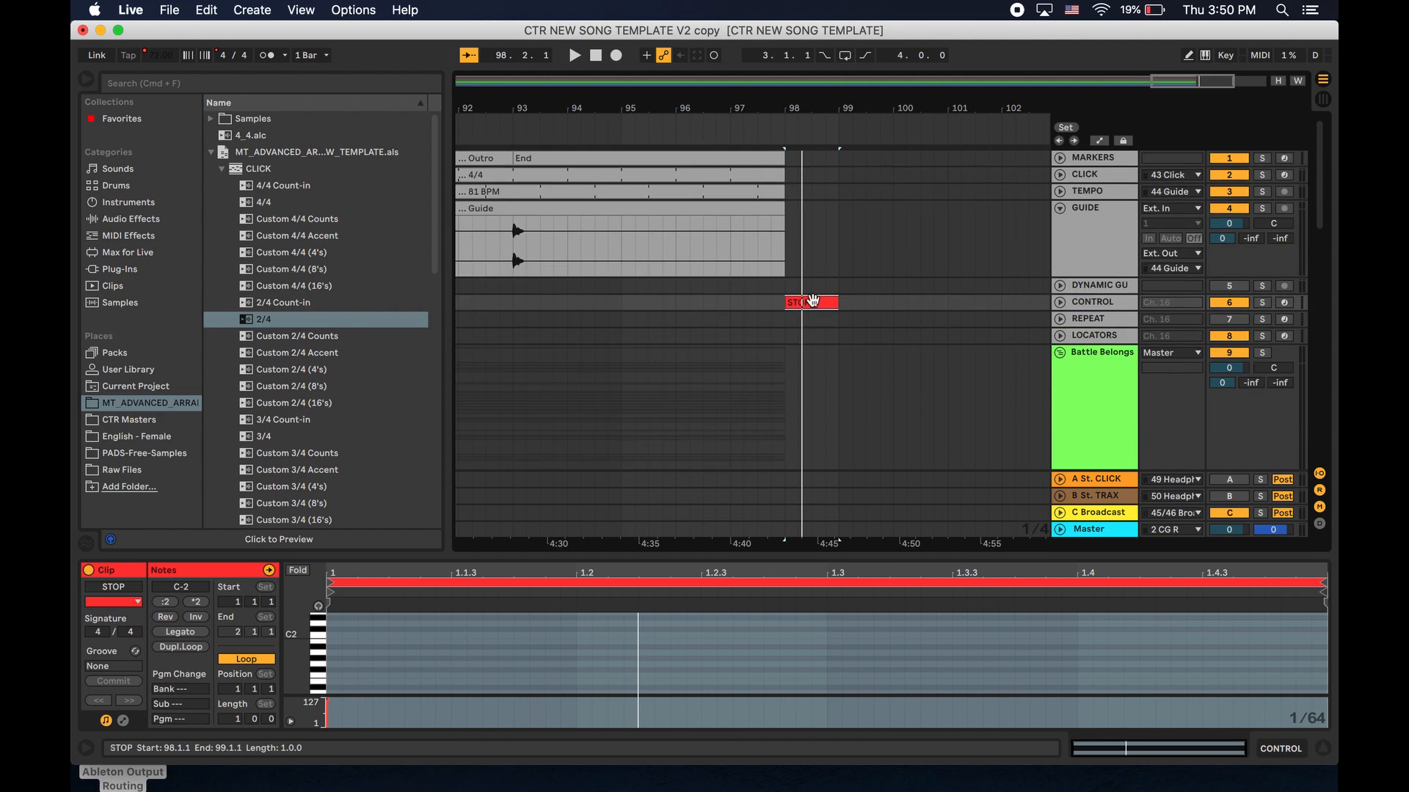
Select all section clips on the MARKERS track, from the count-in to End, and recolour them black.
scroll(812, 301, "down", 5)
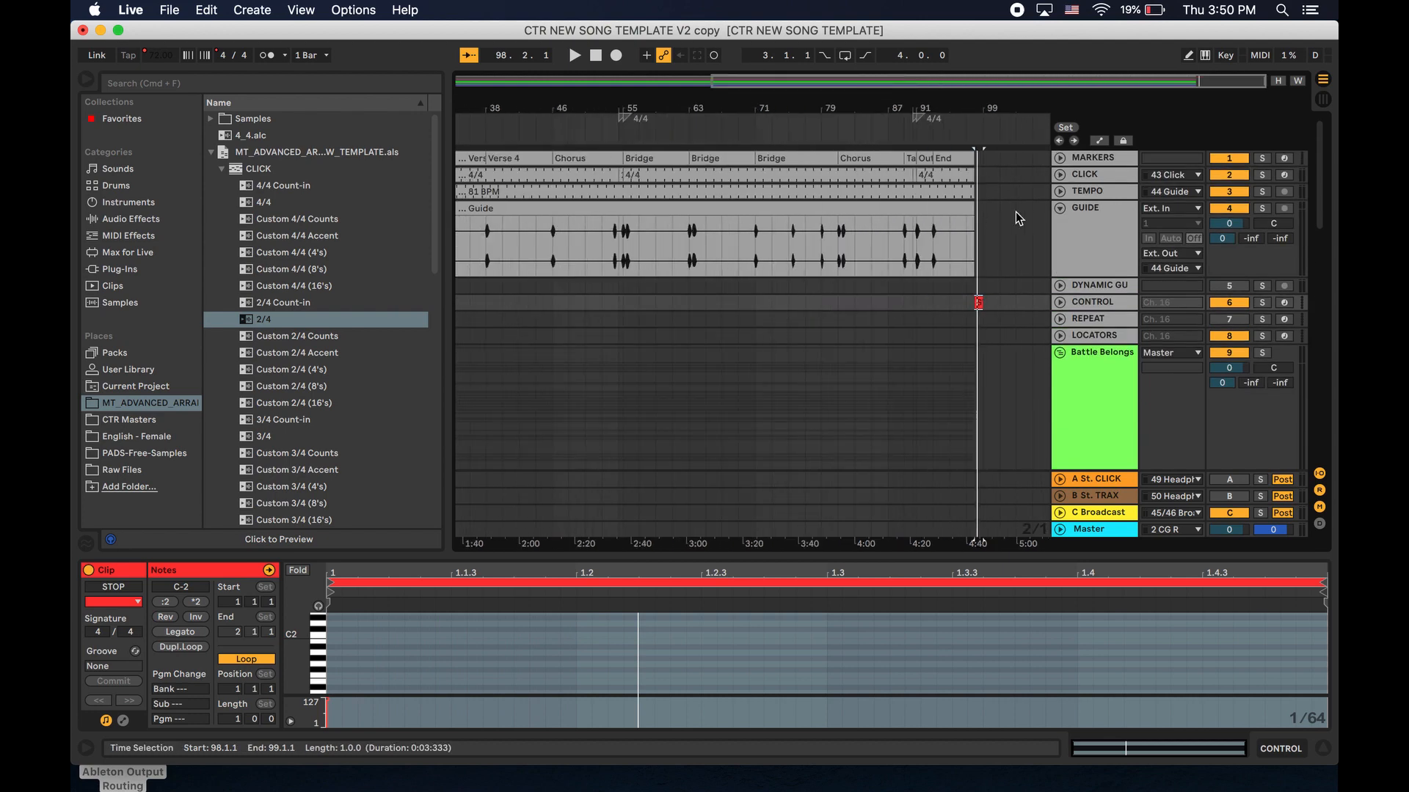
right_click(1084, 158)
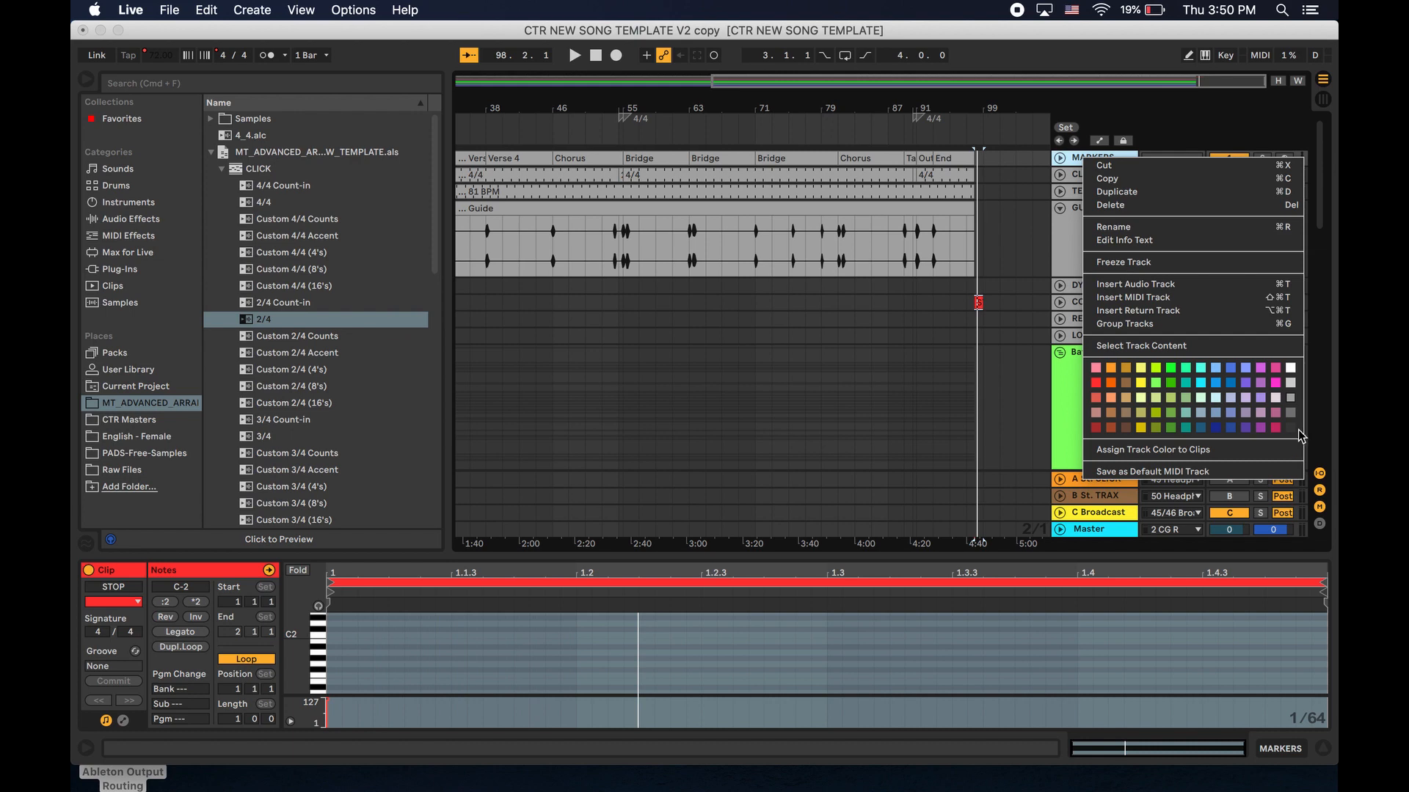
key("Escape")
left_click(959, 157)
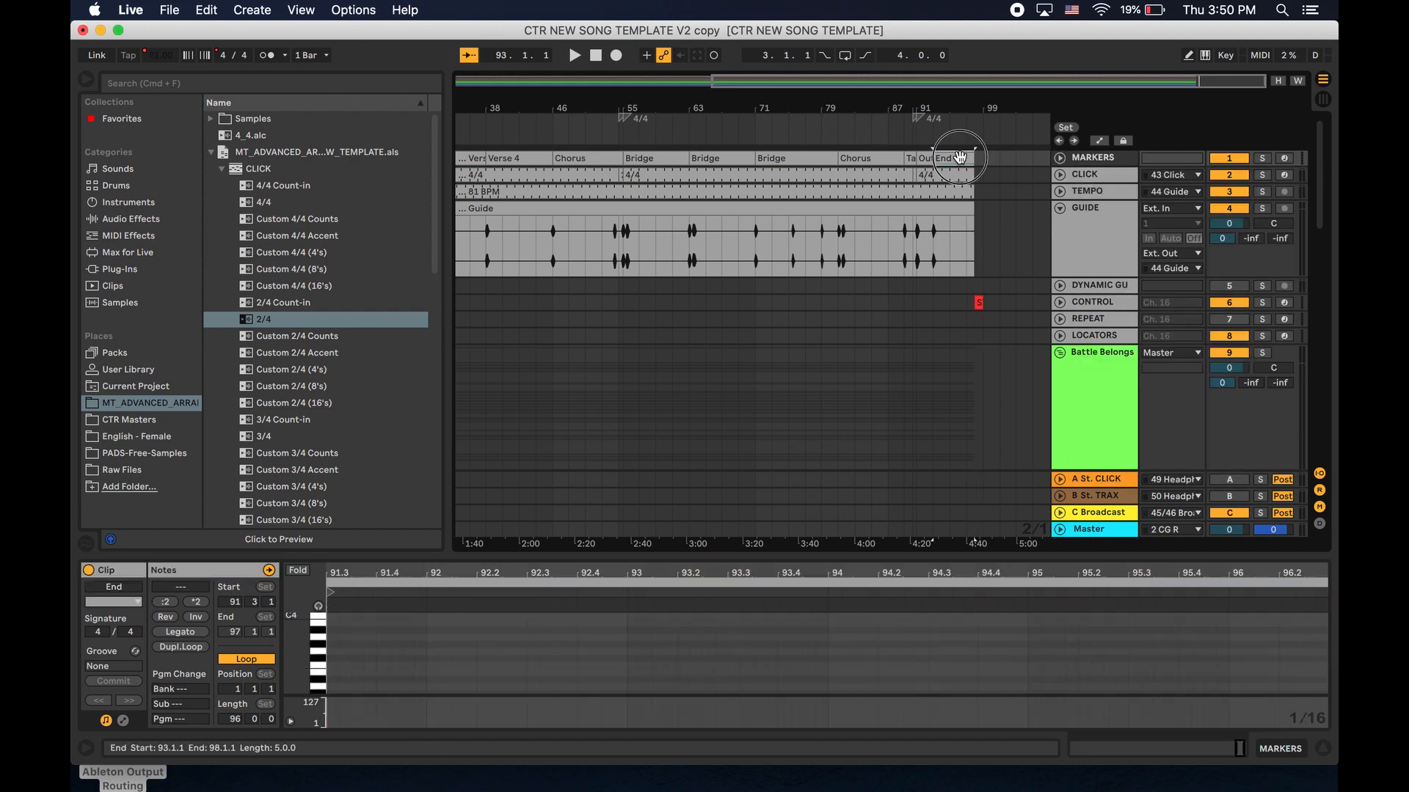
scroll(957, 158, "left", 10)
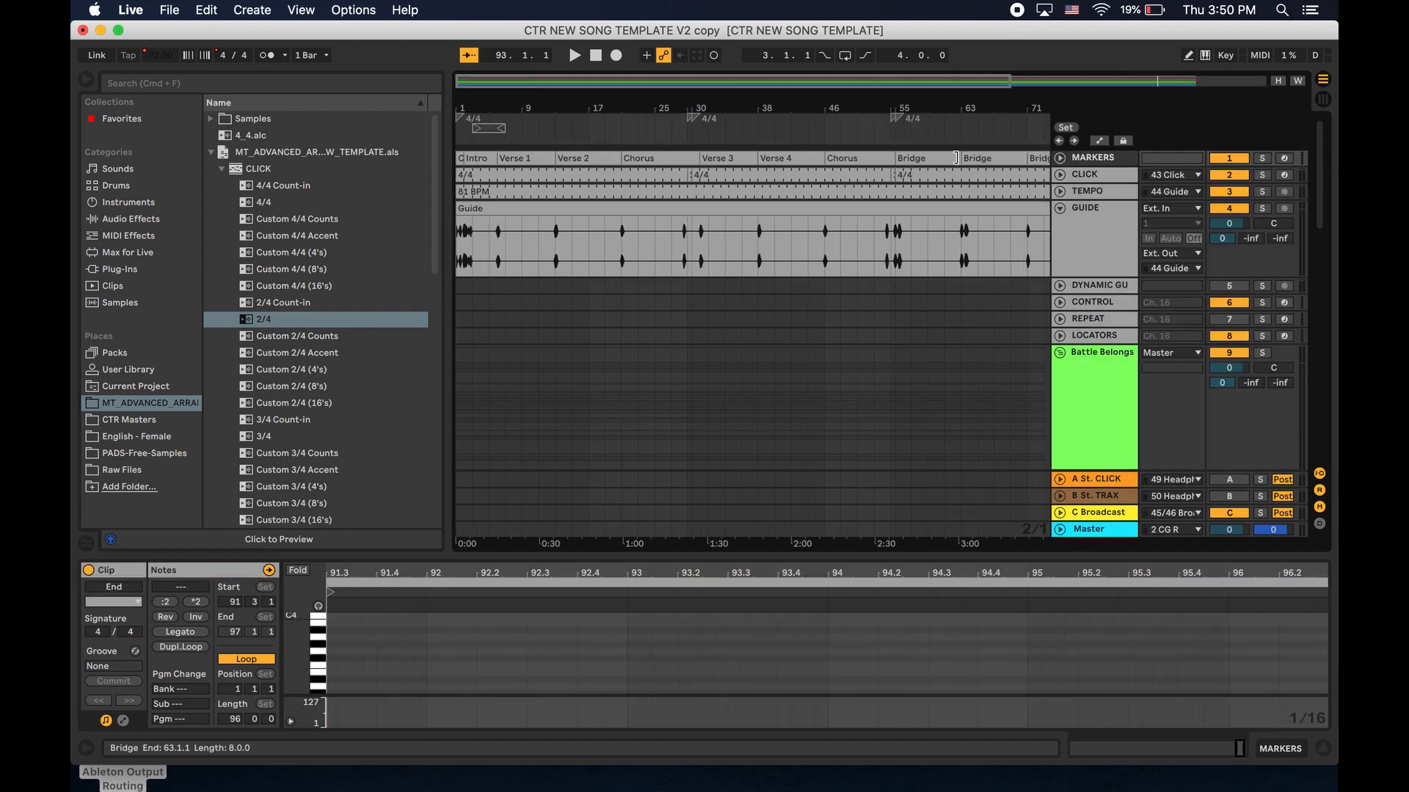
left_click(466, 158, "shift")
scroll(476, 173, "up", 1)
scroll(477, 173, "left", 1)
scroll(951, 161, "right", 8)
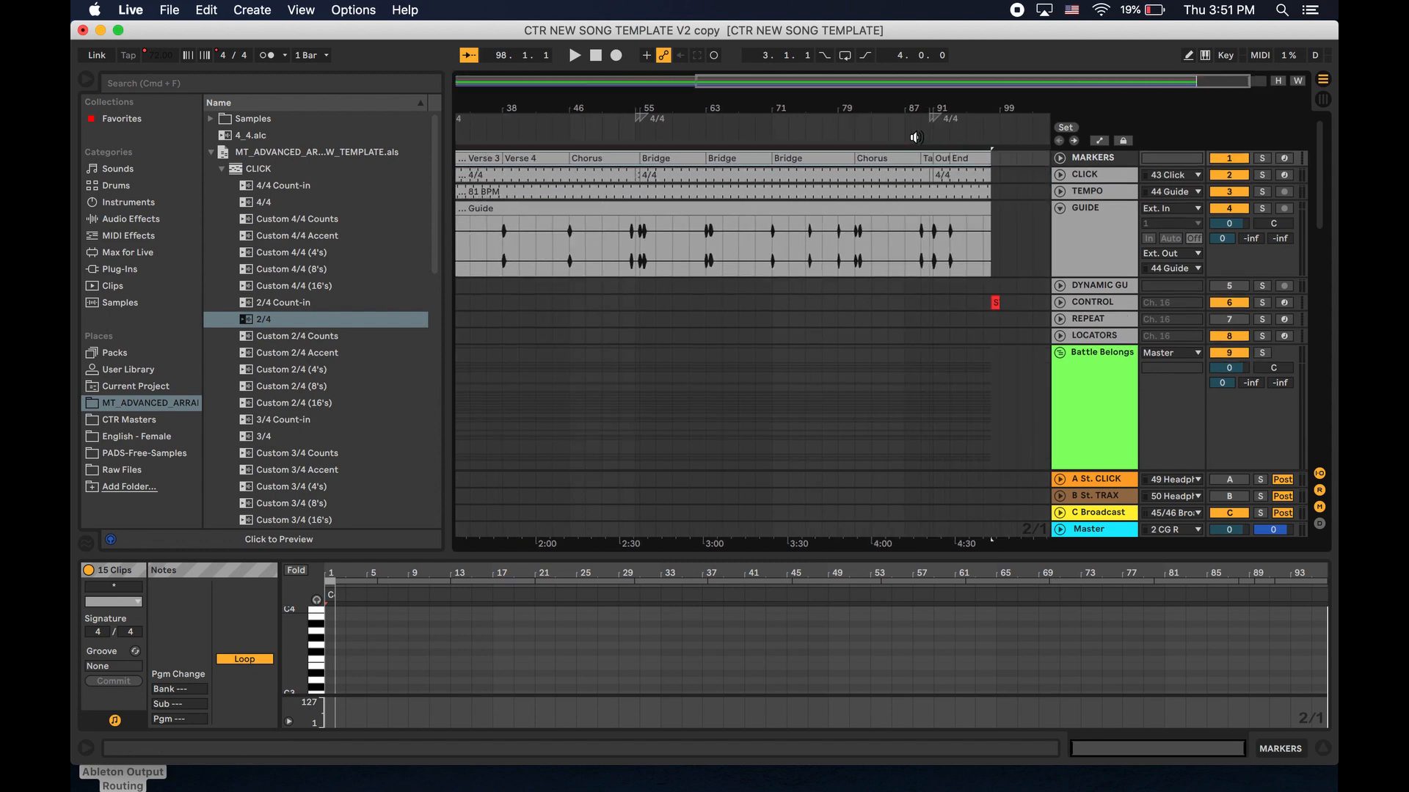
right_click(505, 162)
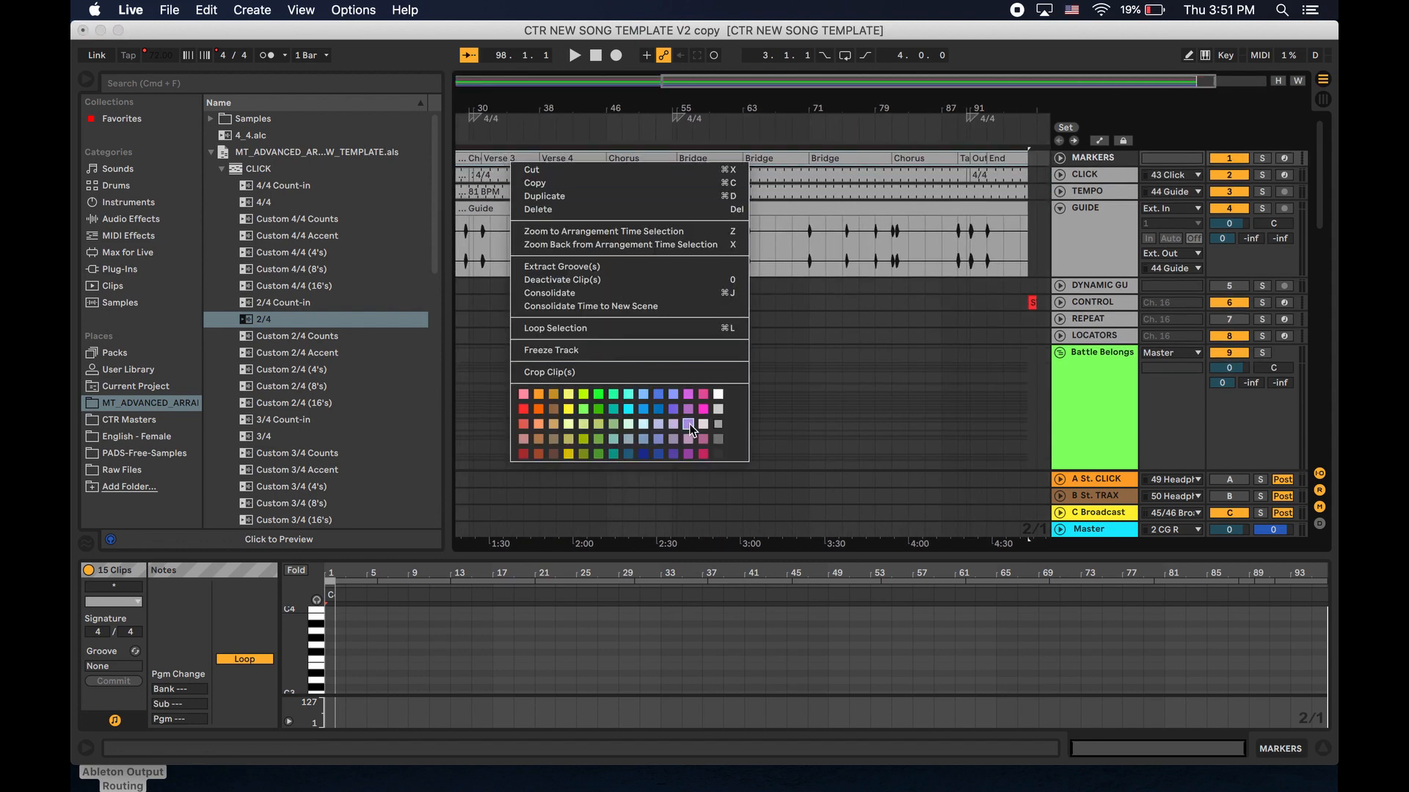
left_click(718, 455)
left_click(692, 377)
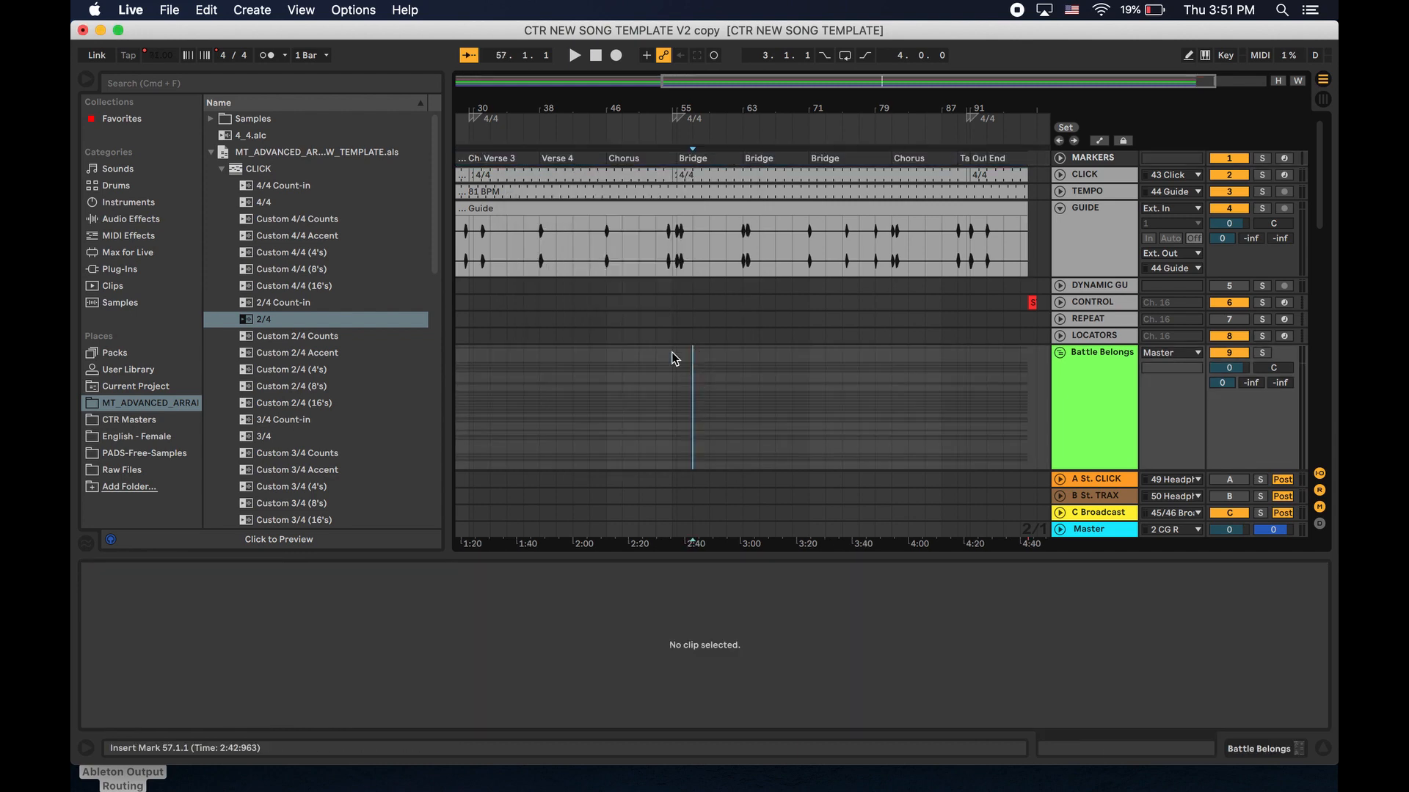
Fold the GUIDE track and look over the instrument tracks in the Battle Belongs group.
scroll(663, 219, "left", 8)
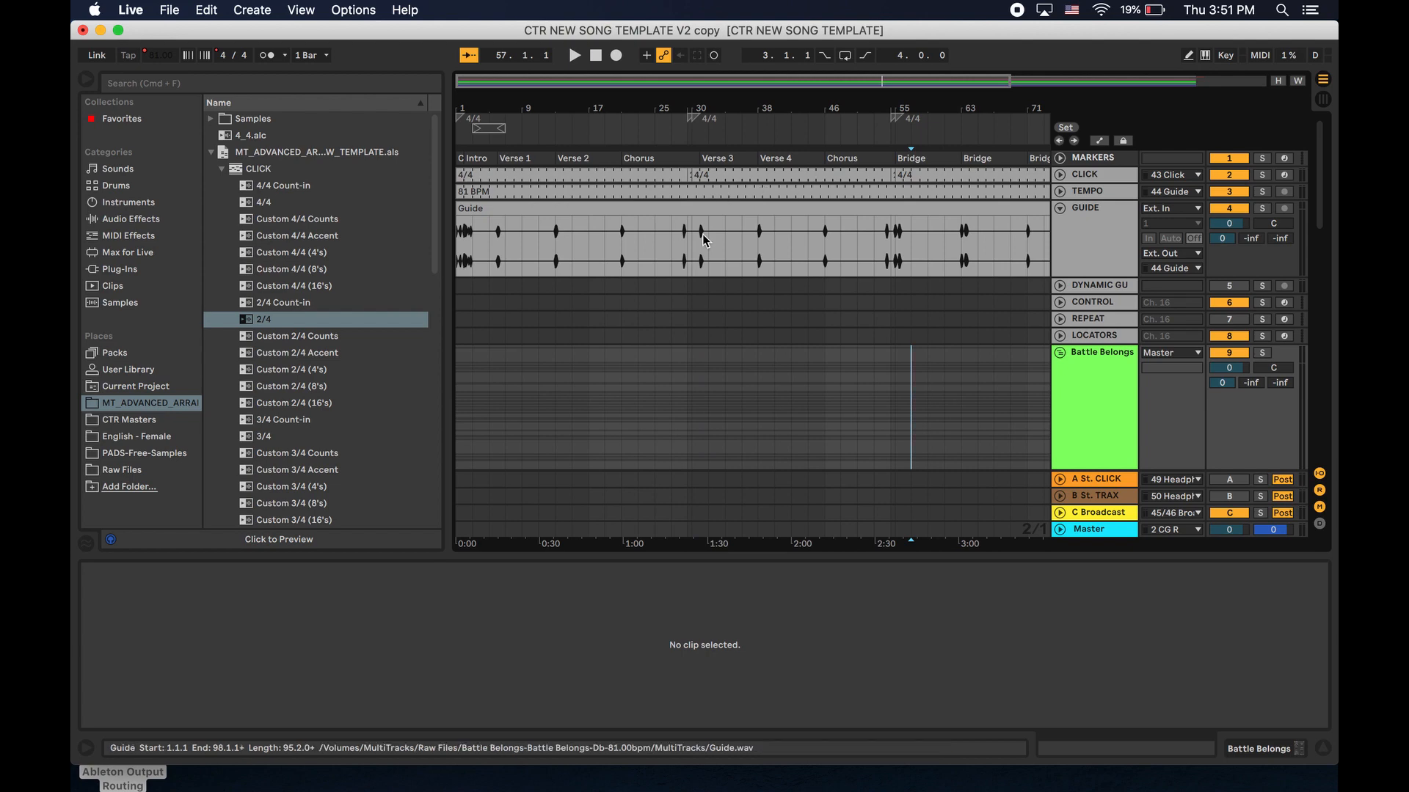
left_click(1059, 208)
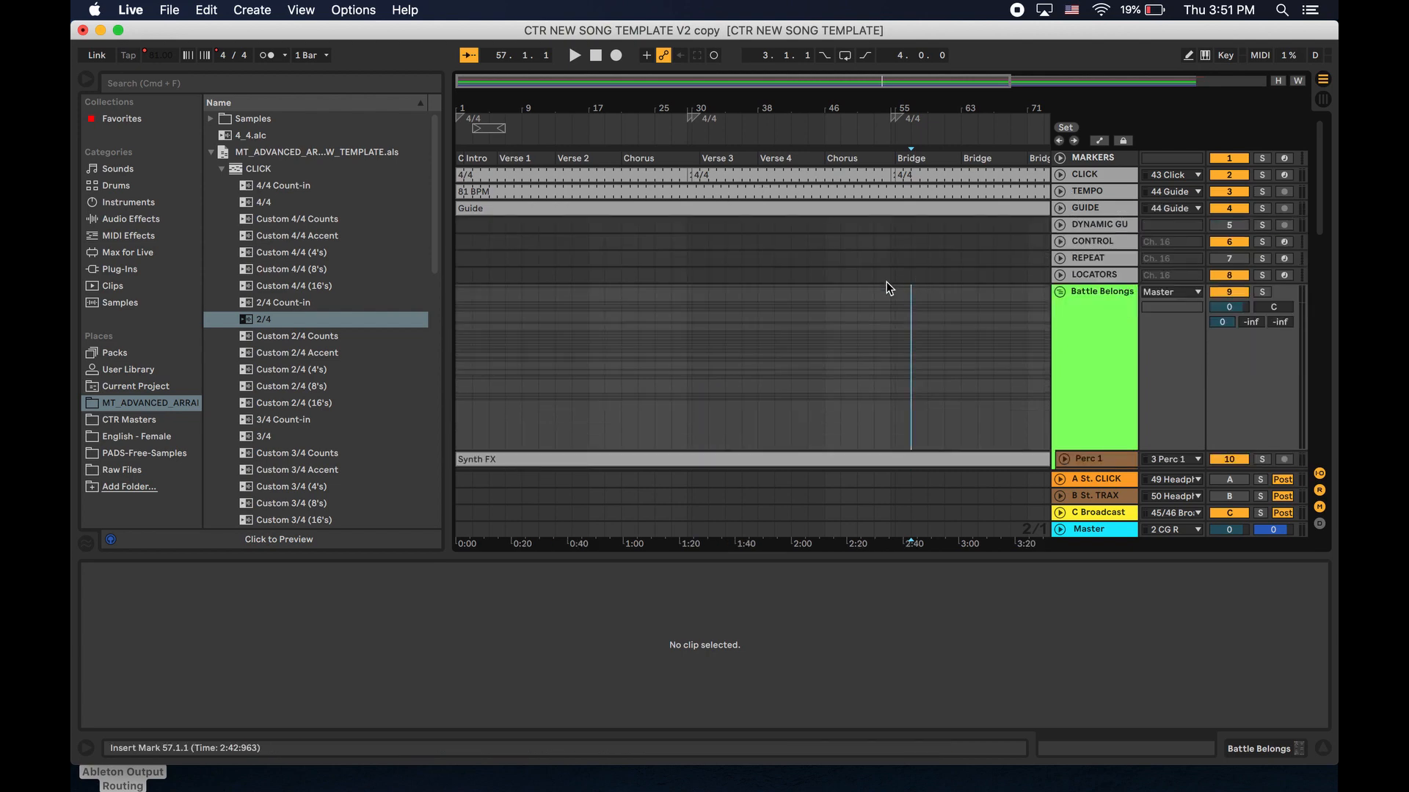
scroll(887, 242, "down", 3)
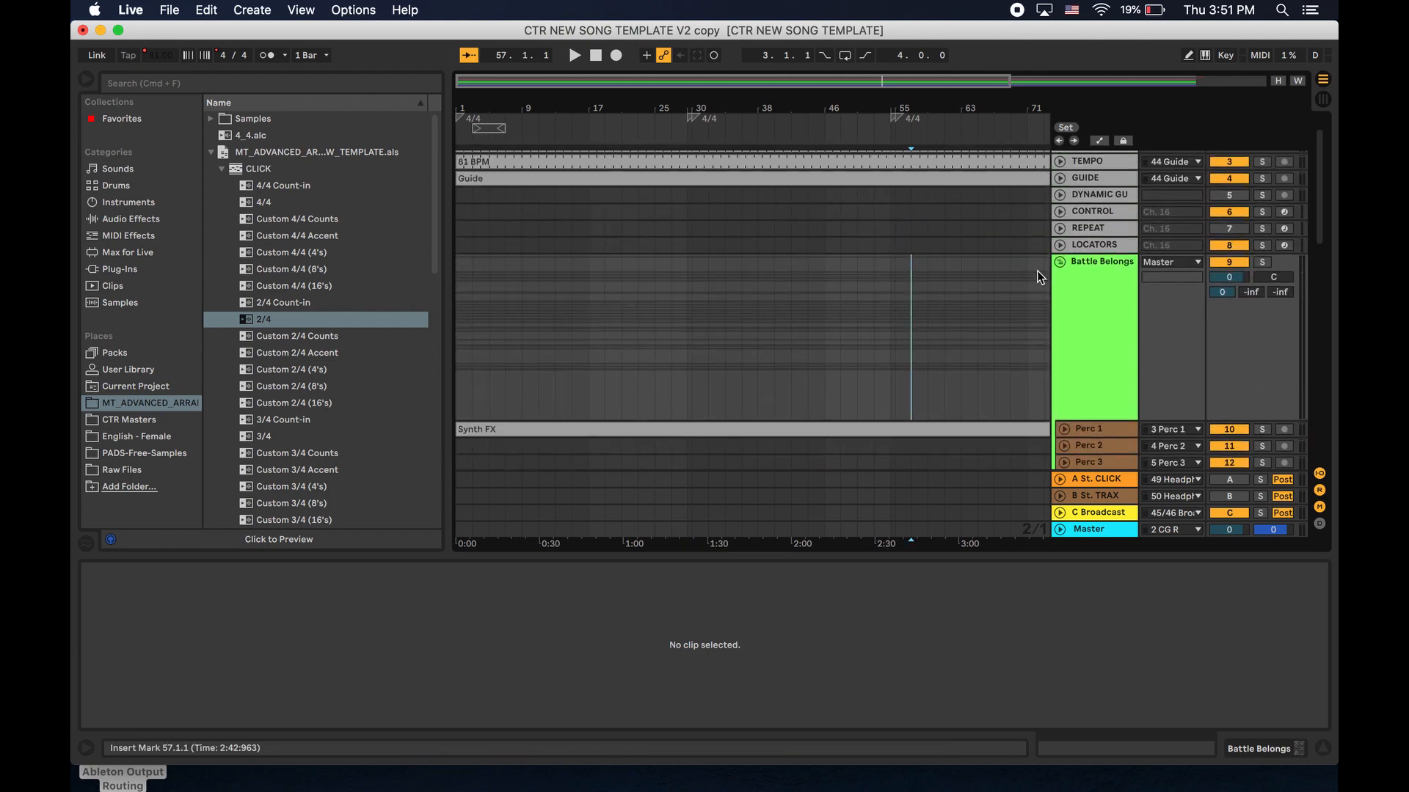
scroll(1015, 286, "down", 5)
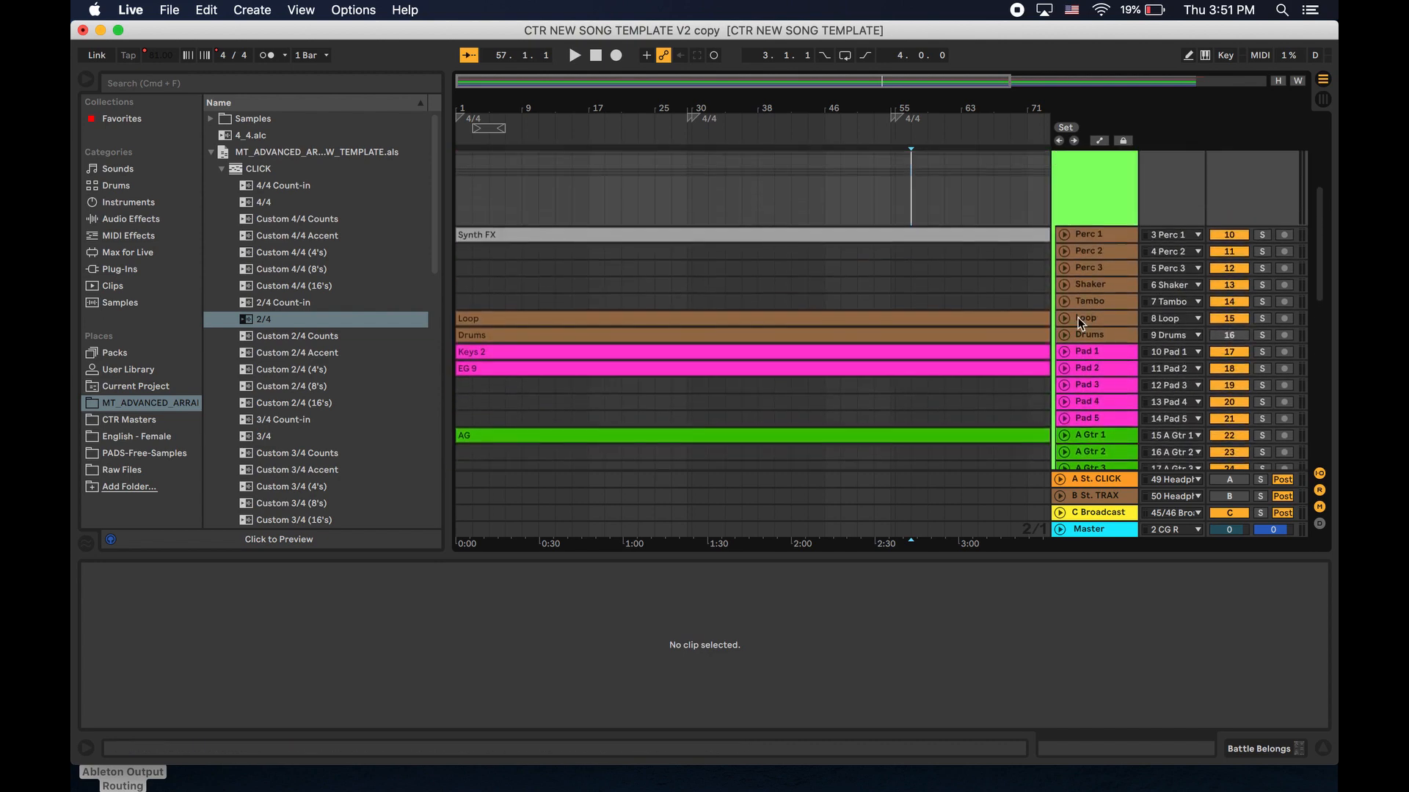
scroll(1049, 323, "up", 2)
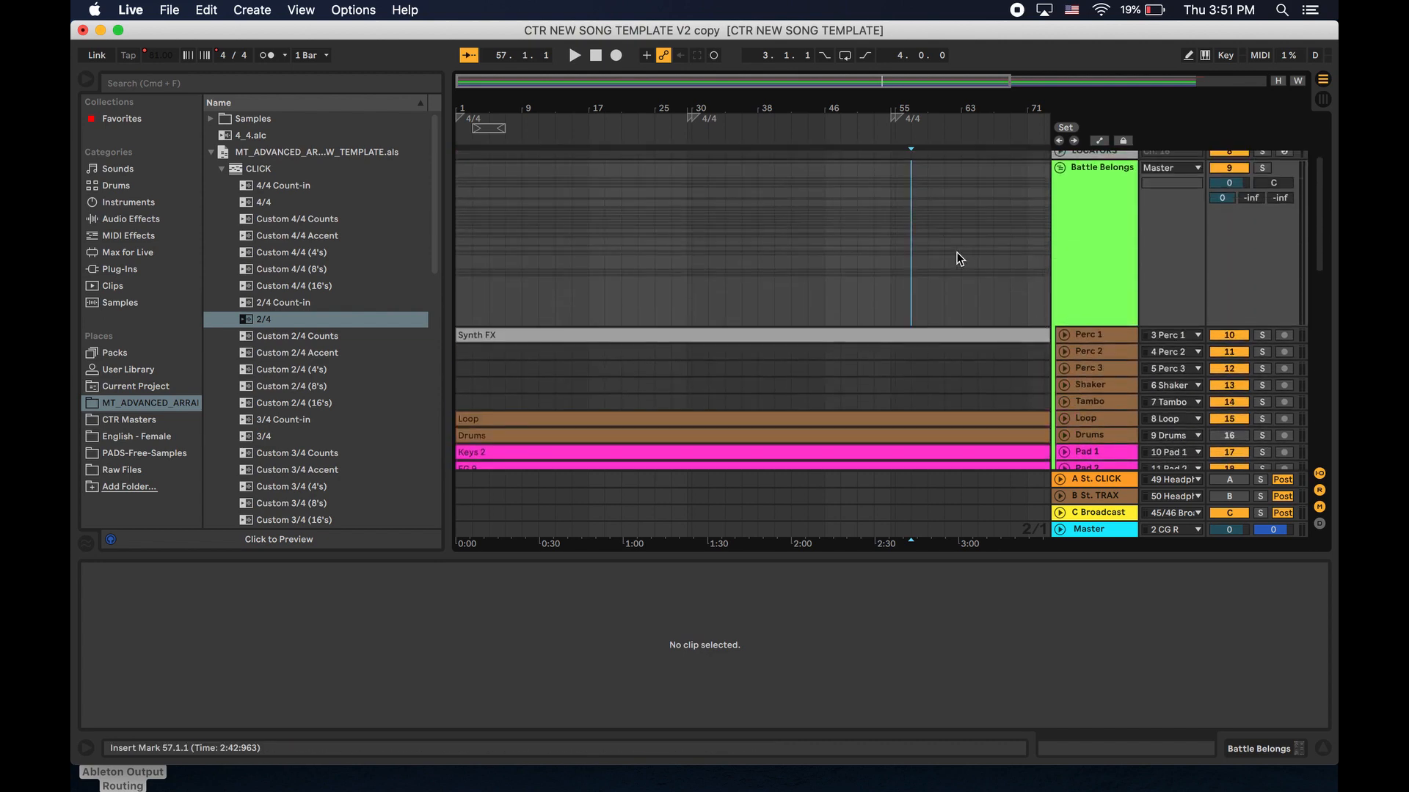
scroll(958, 257, "down", 5)
scroll(953, 249, "down", 8)
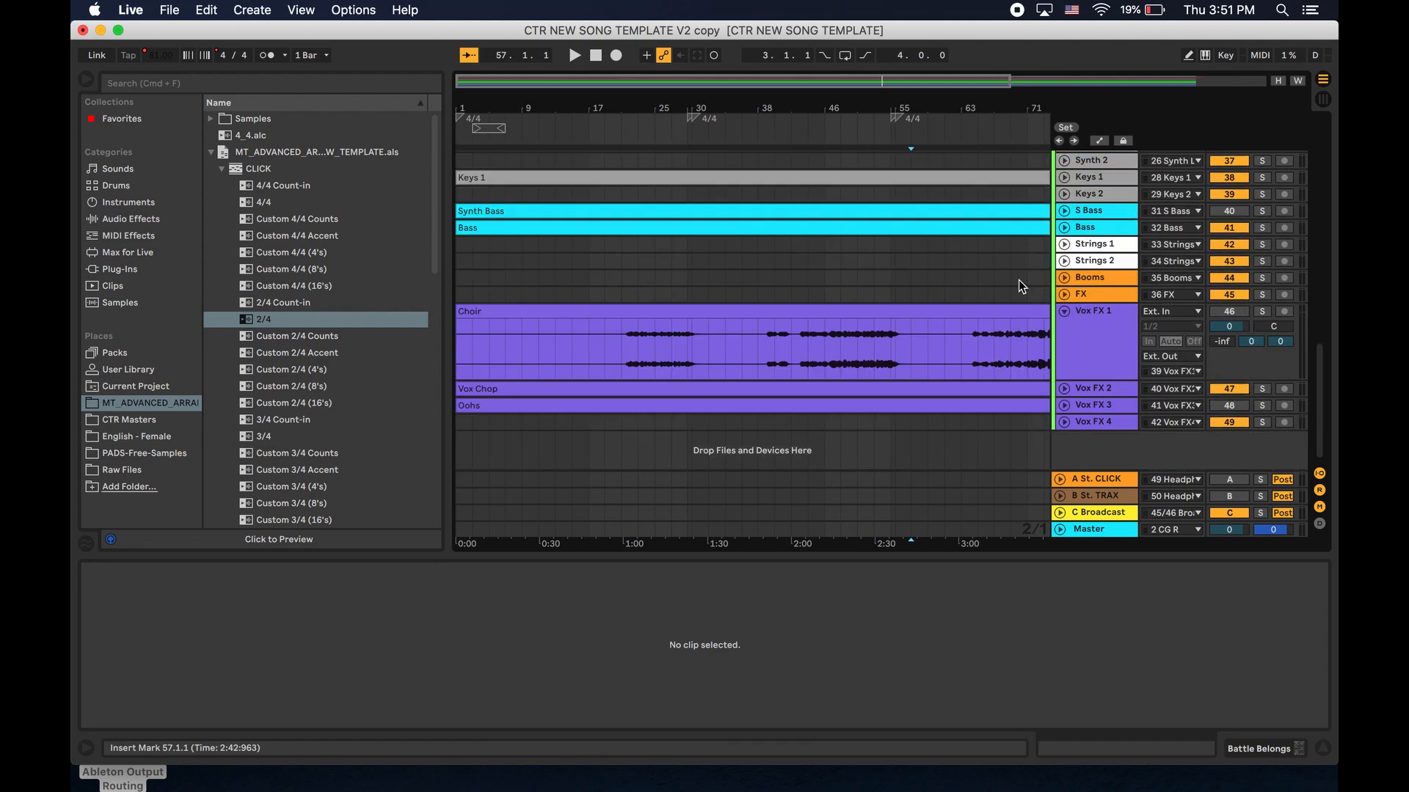
scroll(930, 257, "up", 15)
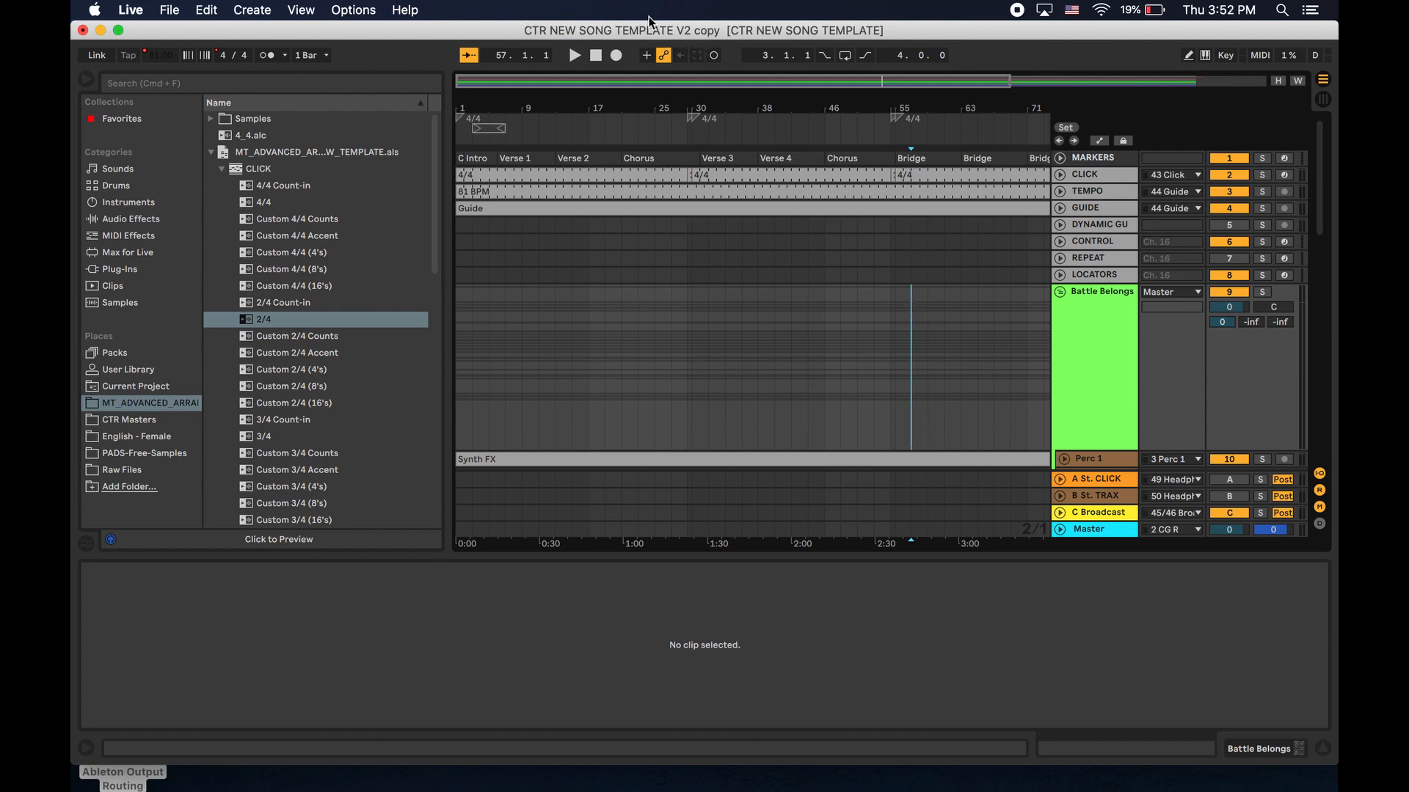
Save the Live Set under the name Battle Belongs in the CTR Masters folder.
left_click(171, 11)
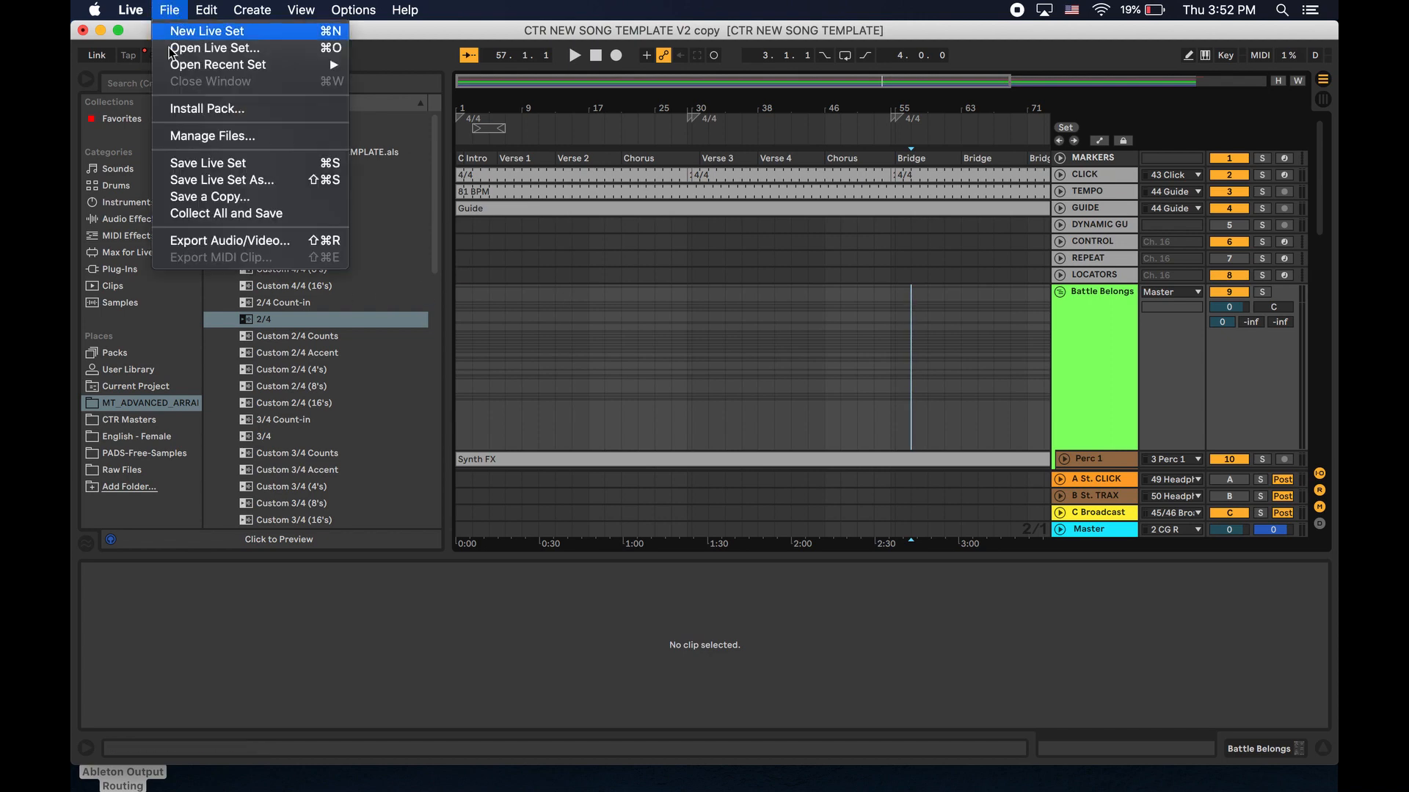
left_click(223, 180)
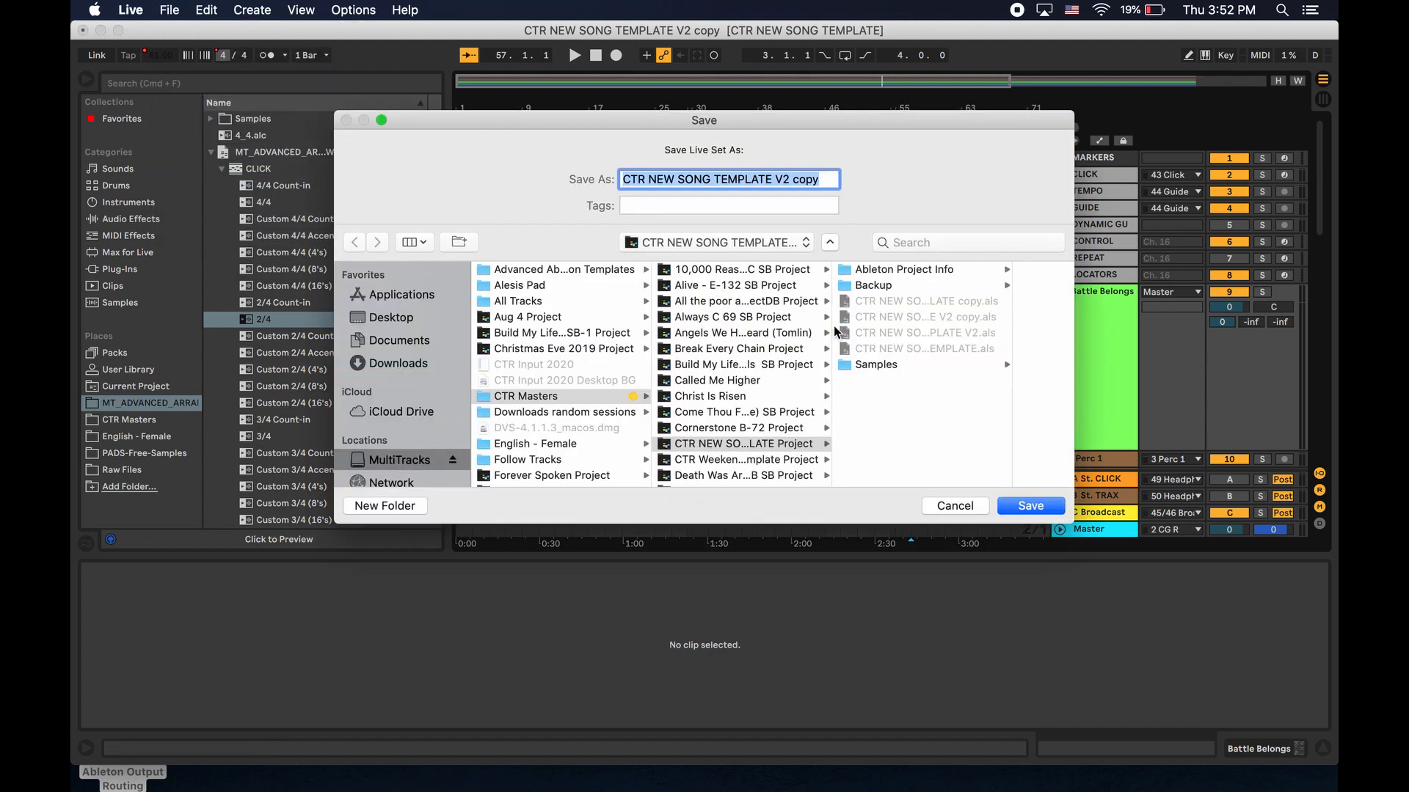
left_click(793, 181)
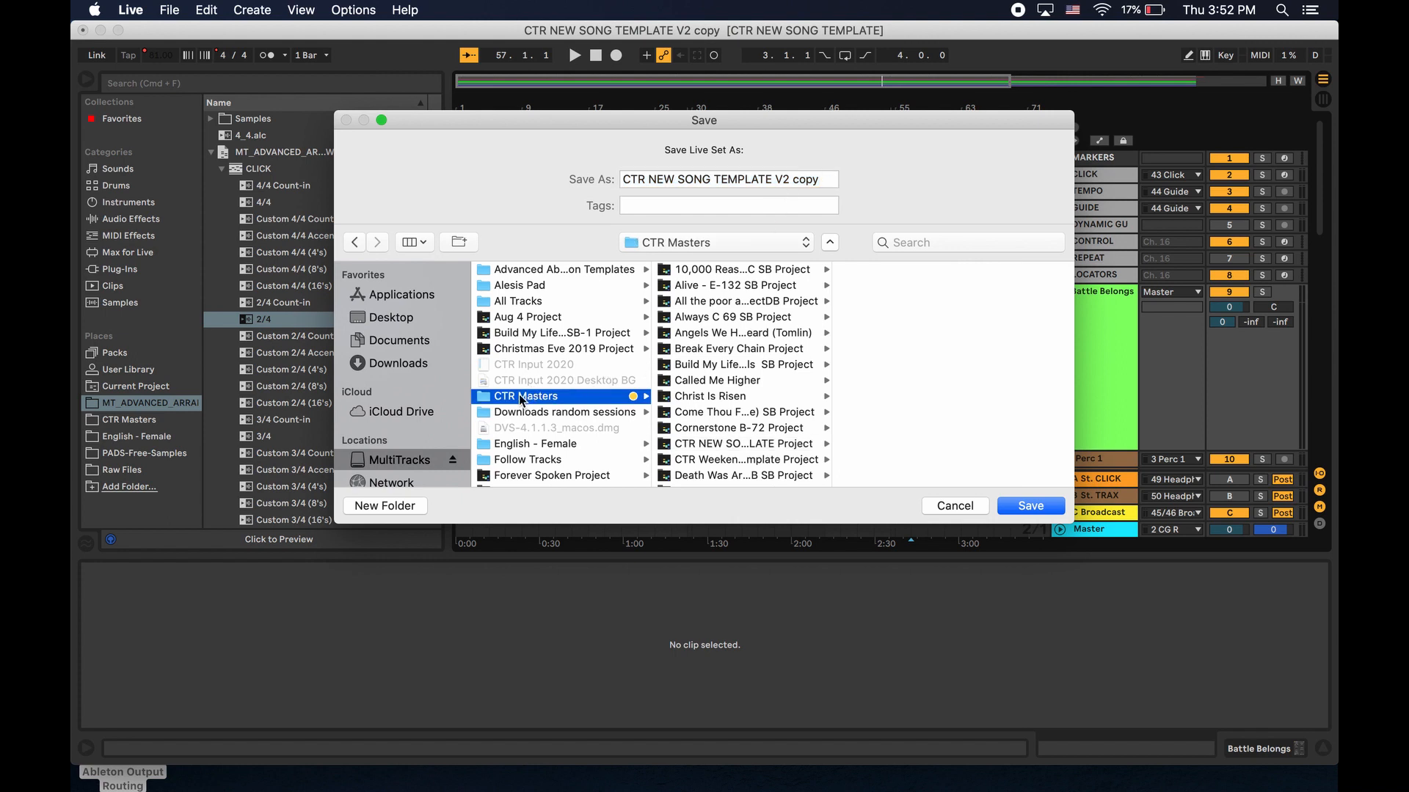
triple_click(829, 174)
type("Battle Belongs")
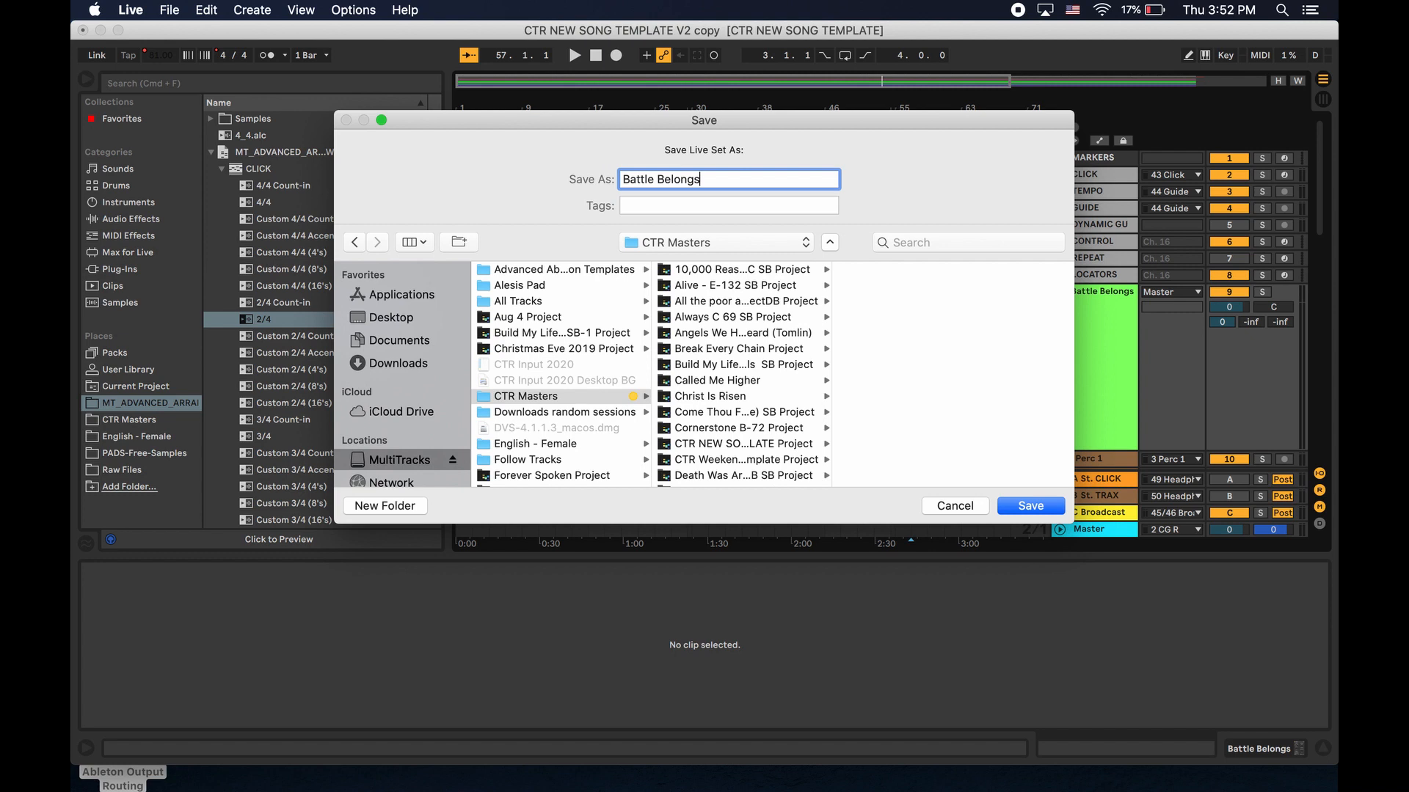
key("Return")
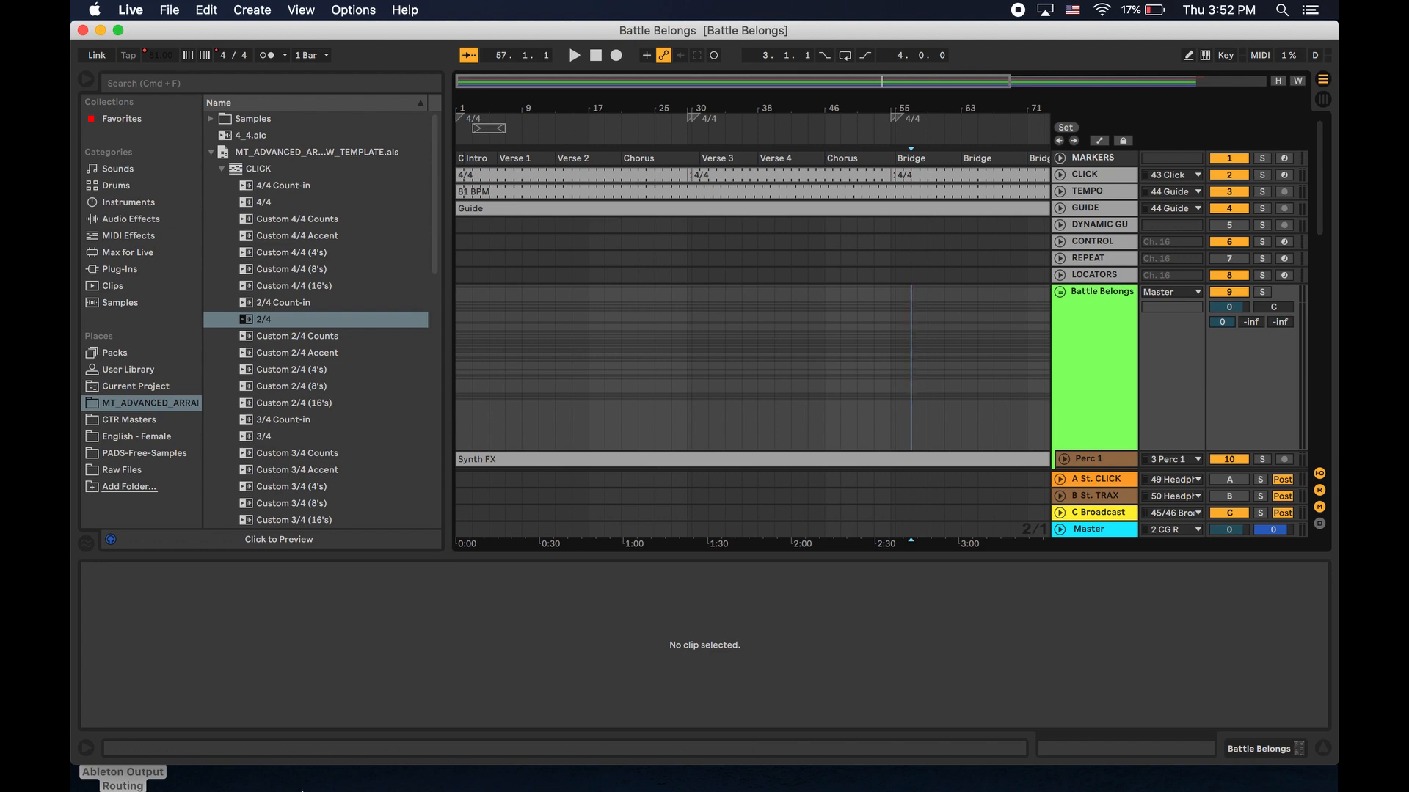
Switch to Chrome to check the song's key and BPM on its MultiTracks.com page, and return to Live.
left_click(245, 758)
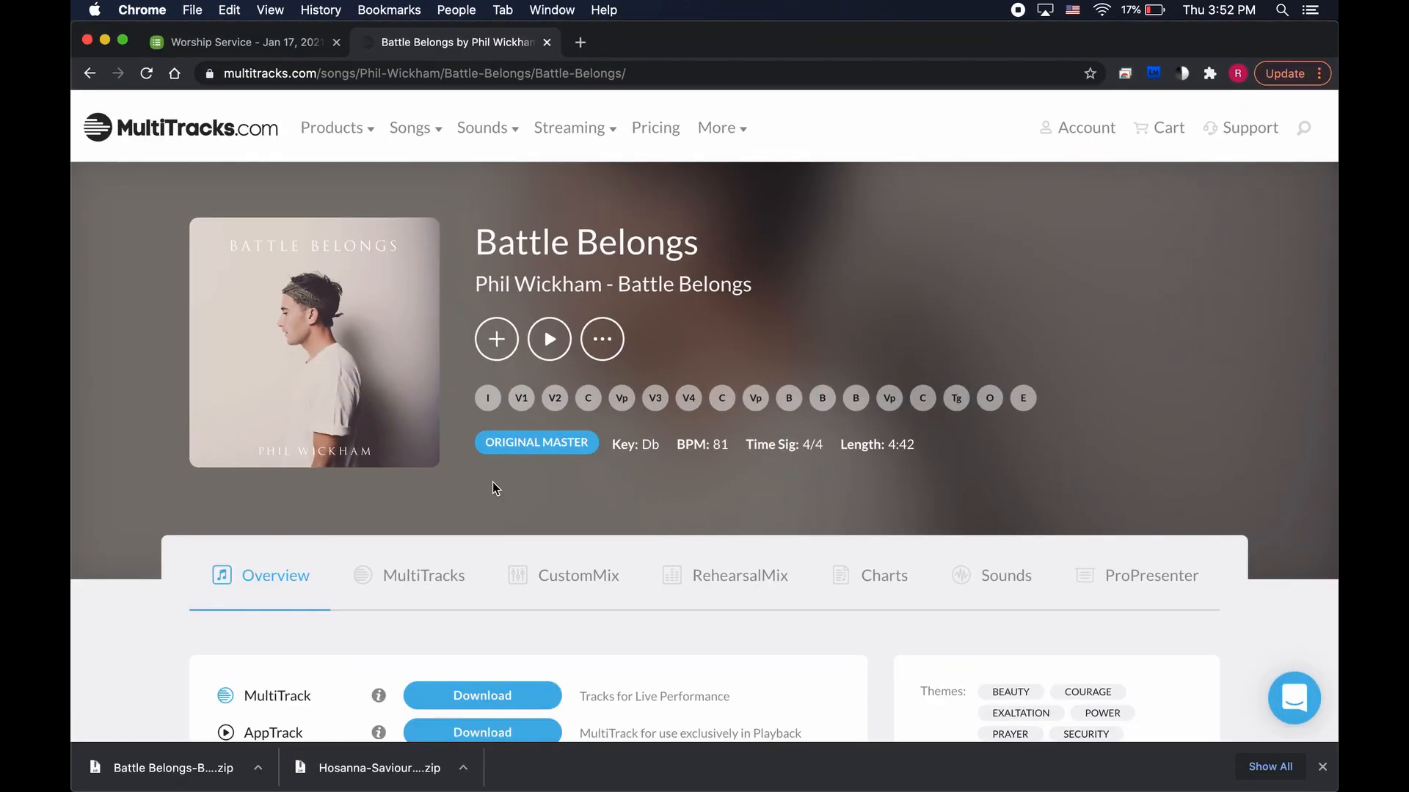
left_click(105, 40)
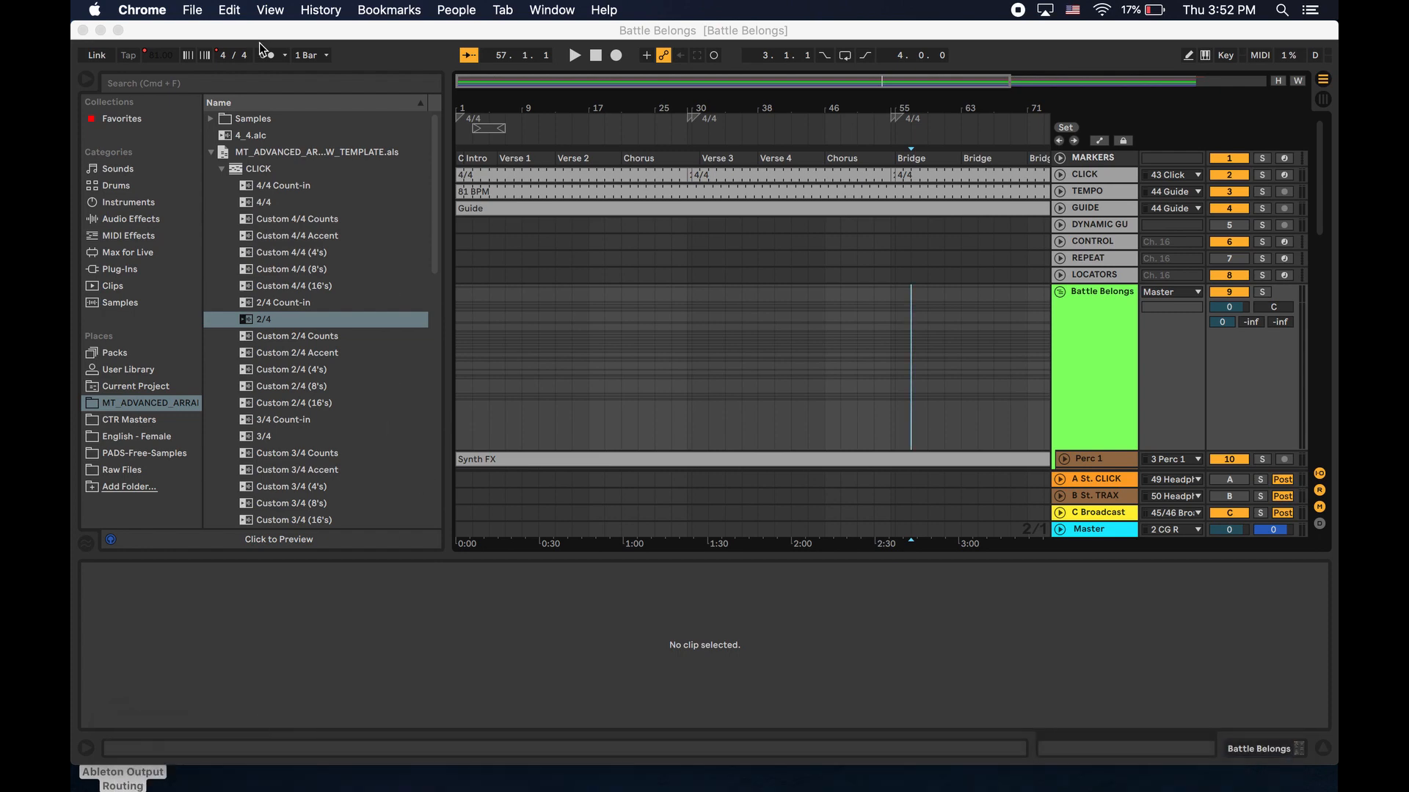
left_click(195, 9)
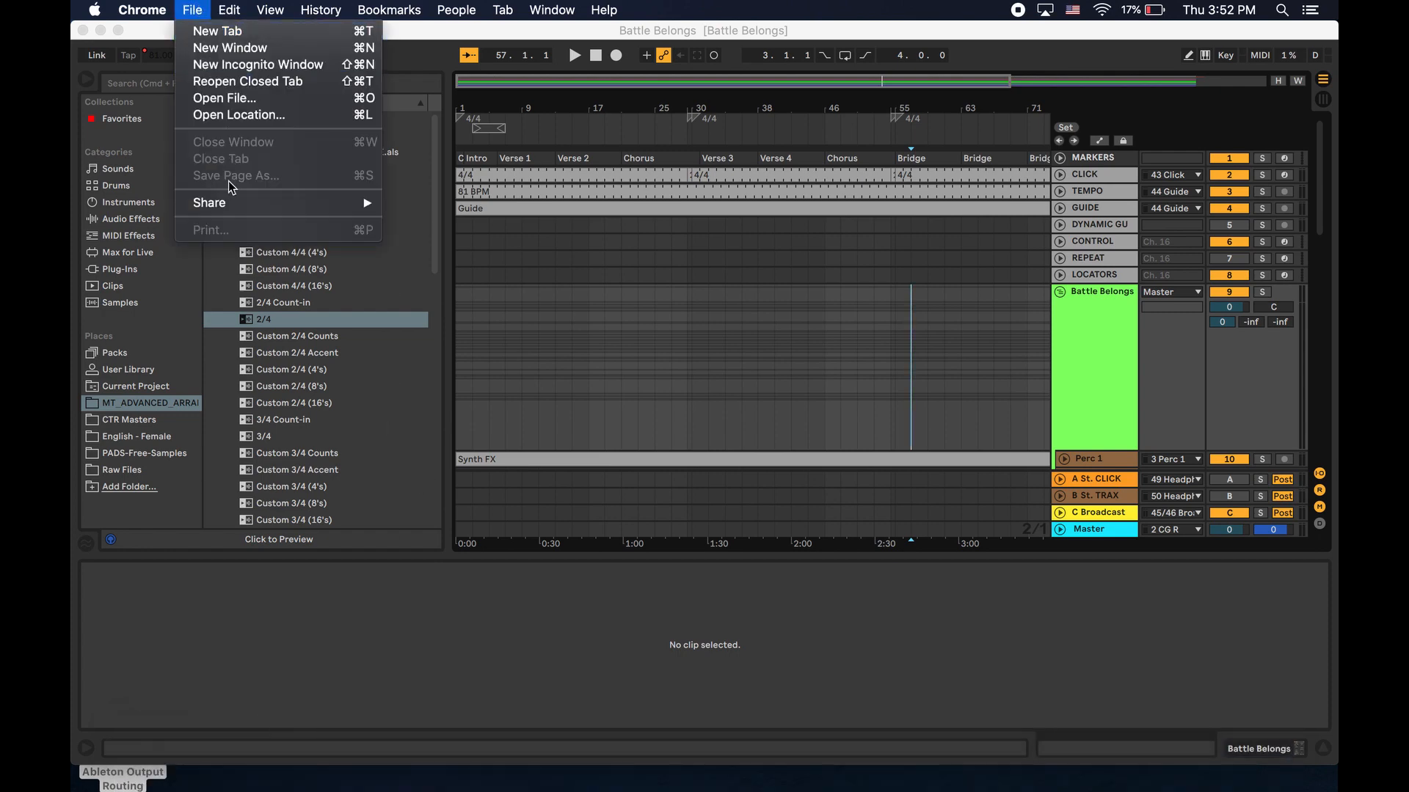
left_click(572, 52)
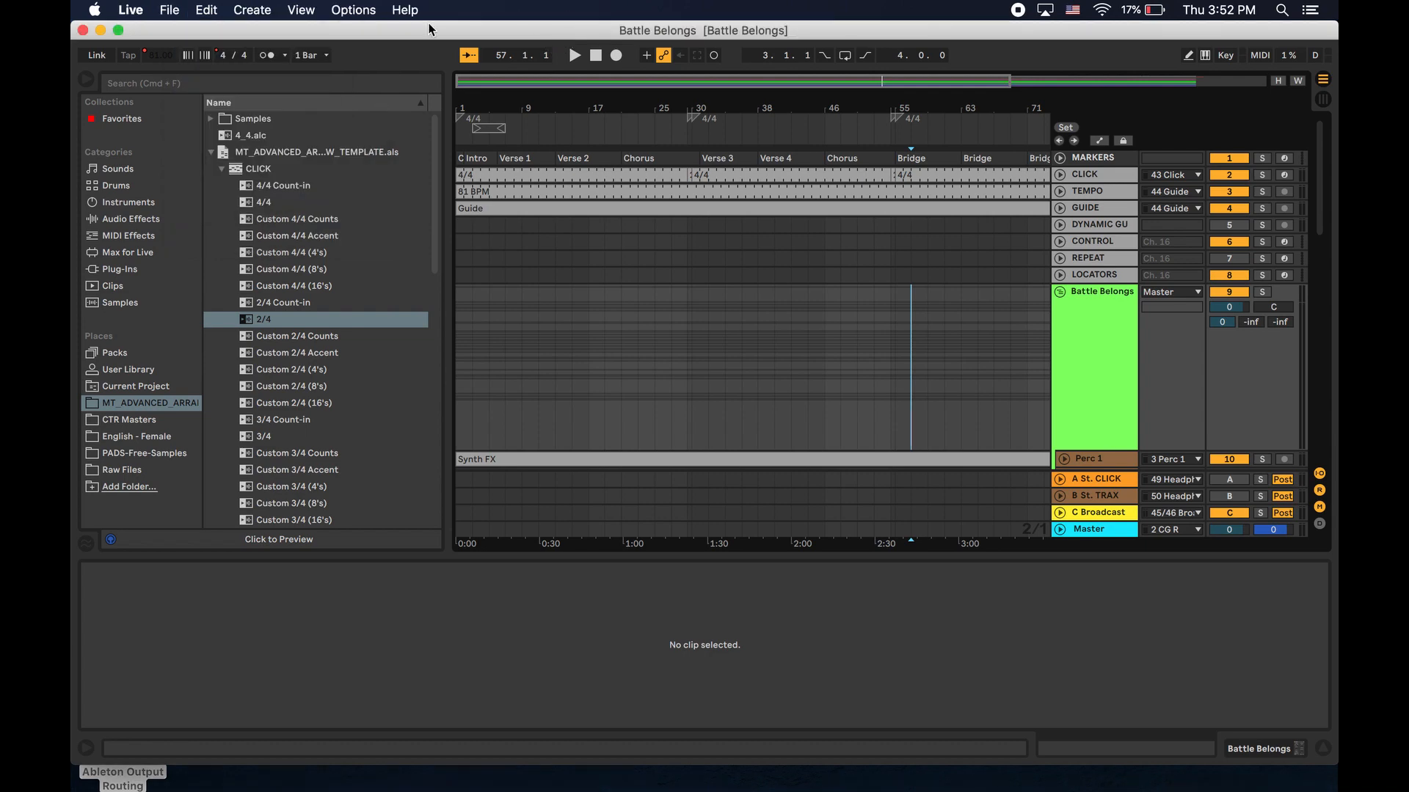
Save the set as Battle Belongs 81 Db in the Battle Belongs Project folder, checking the key on the song's MultiTracks.com page in Chrome.
left_click(170, 10)
left_click(211, 180)
left_click(558, 350)
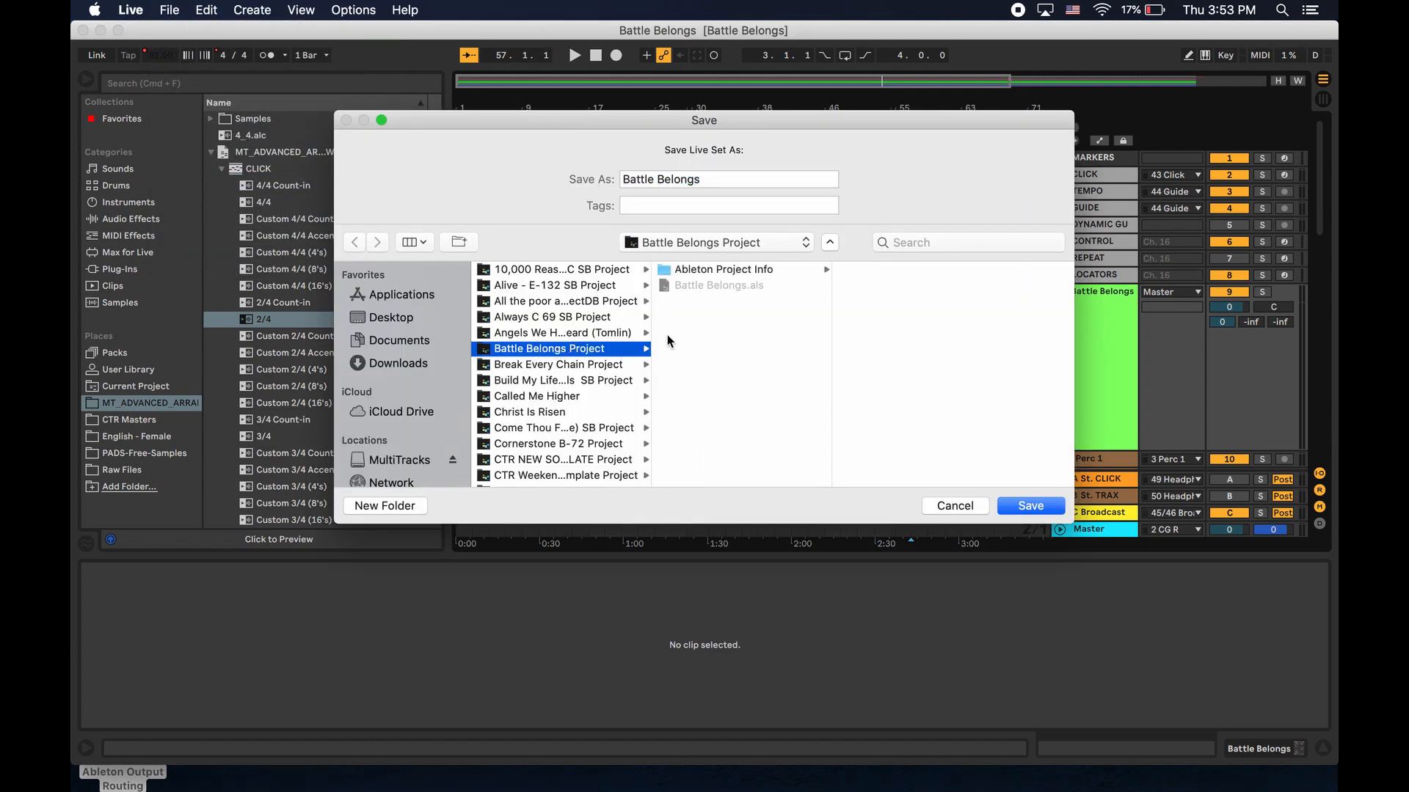
left_click(724, 181)
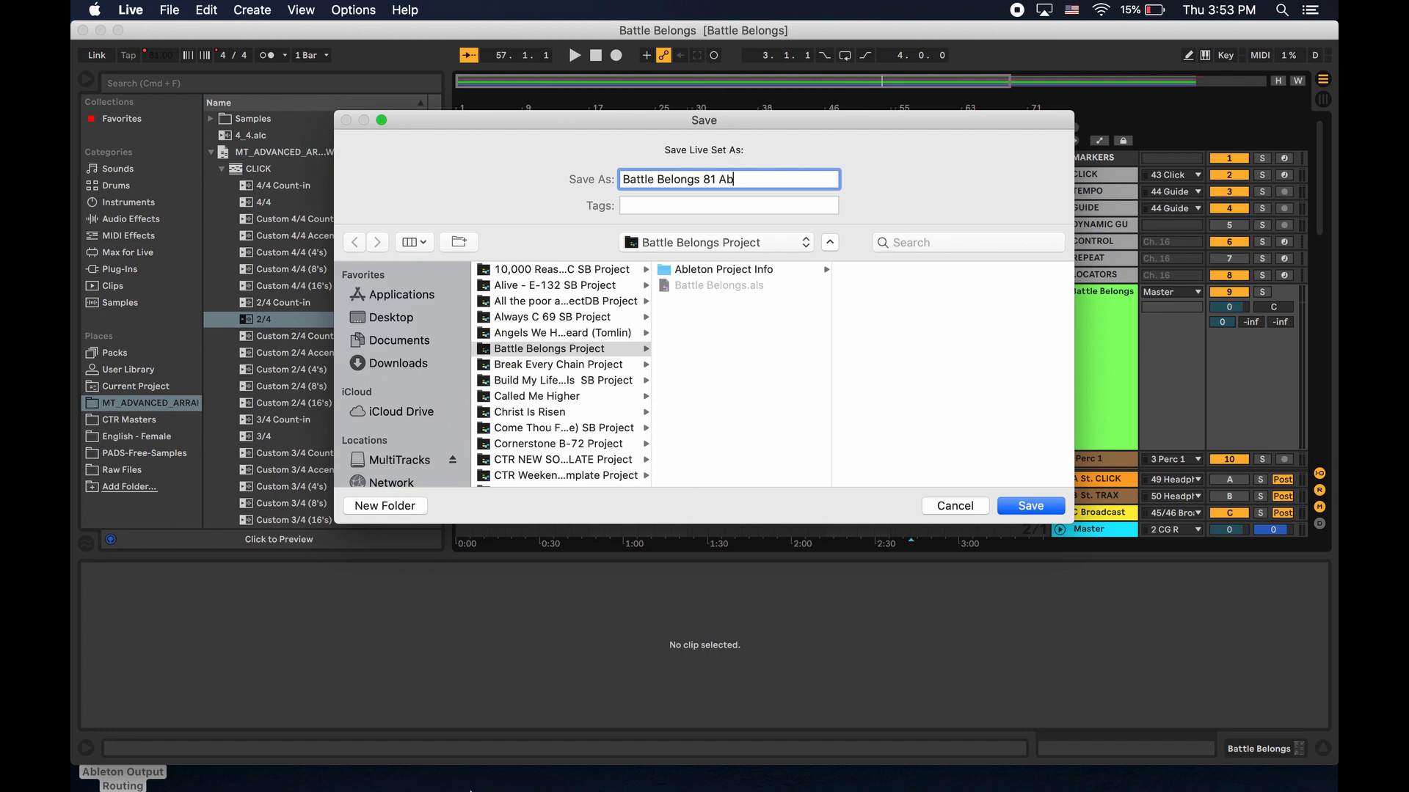
left_click(253, 763)
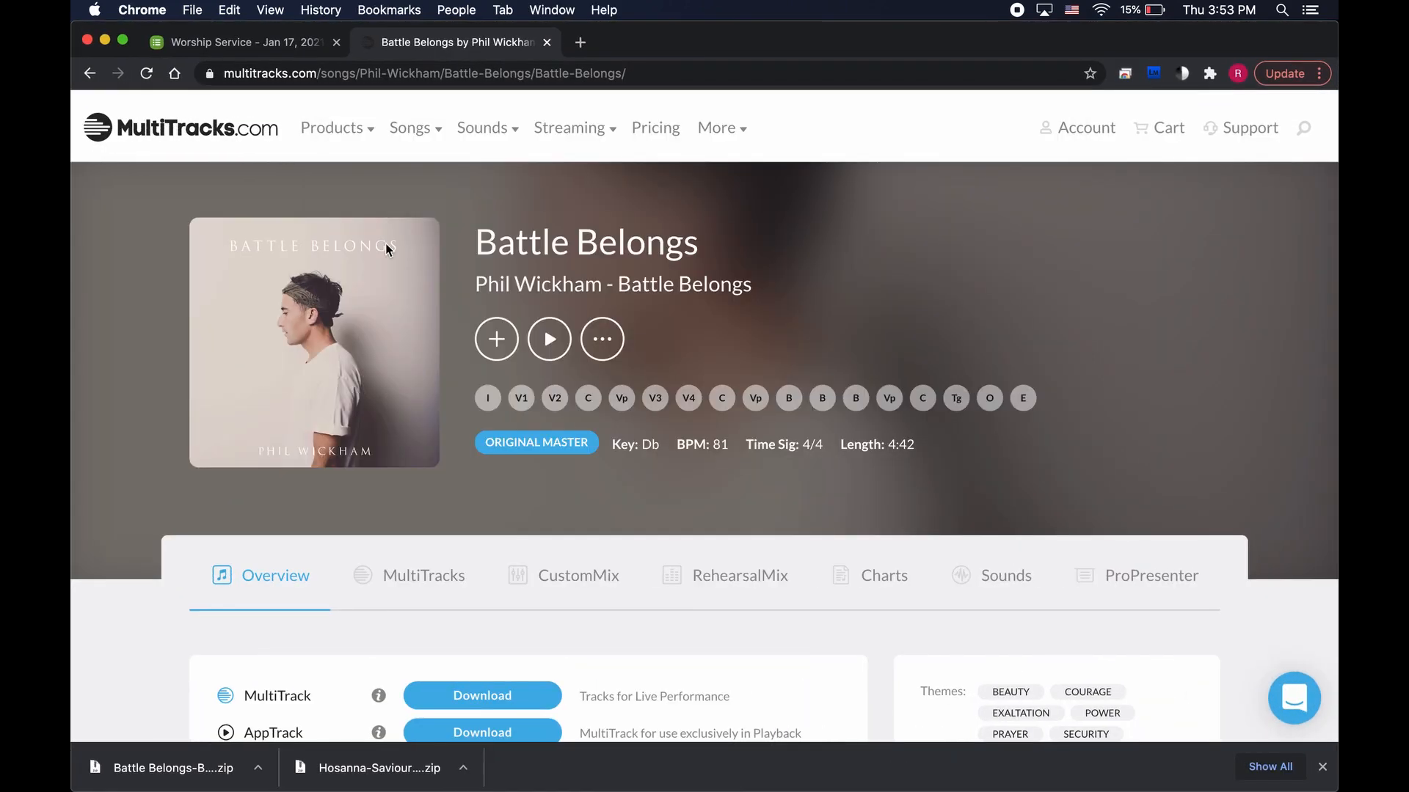
left_click(106, 43)
key("BackSpace")
key("BackSpace")
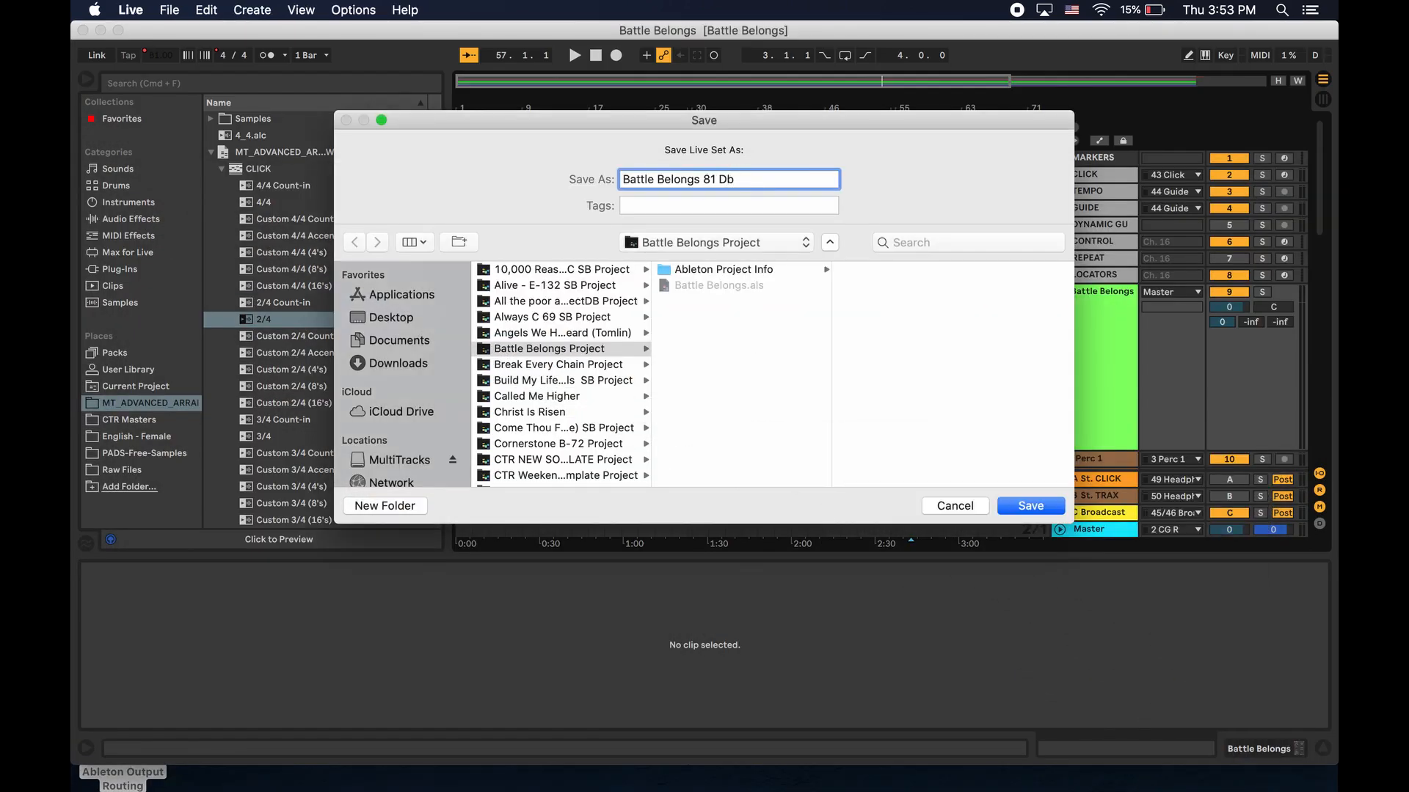
key("Return")
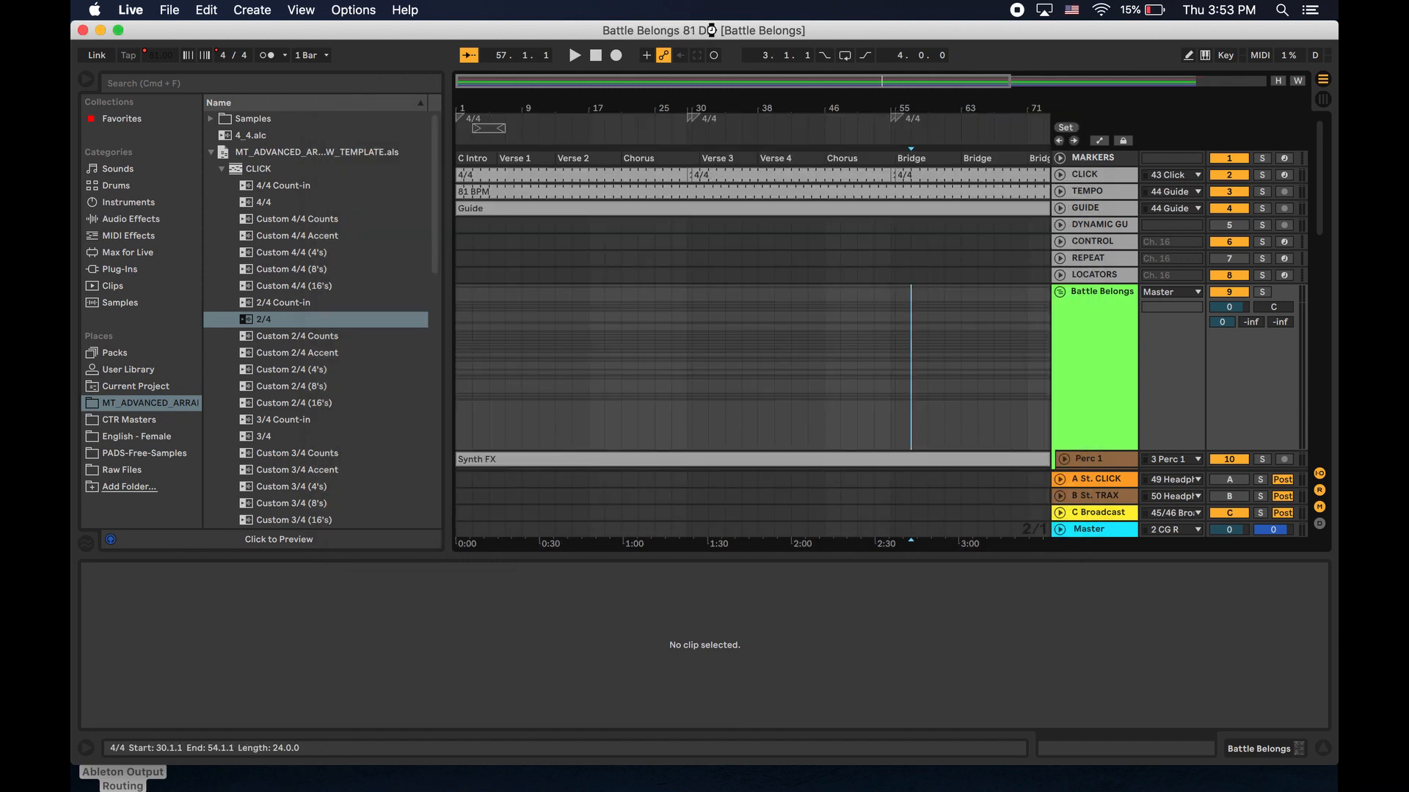
left_click(169, 10)
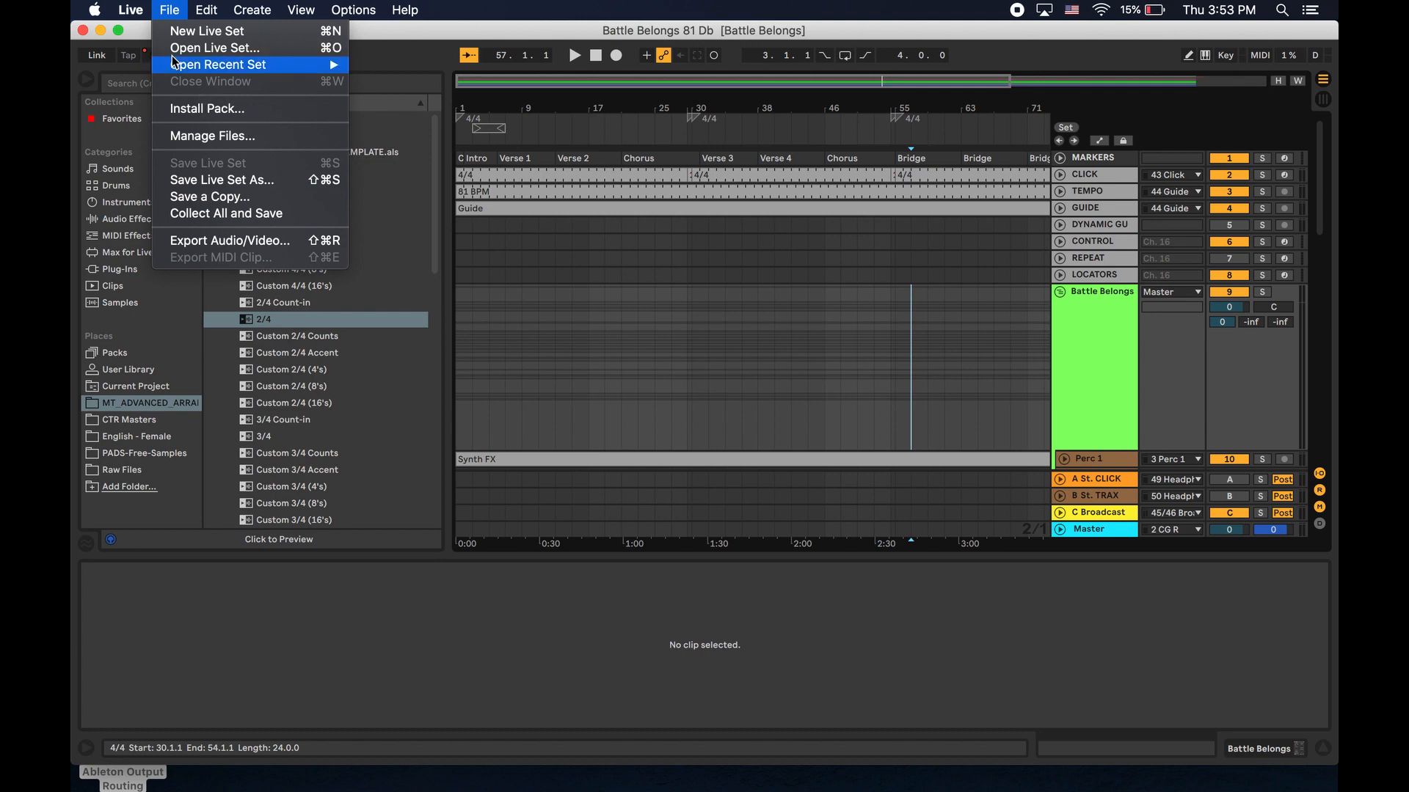
left_click(220, 179)
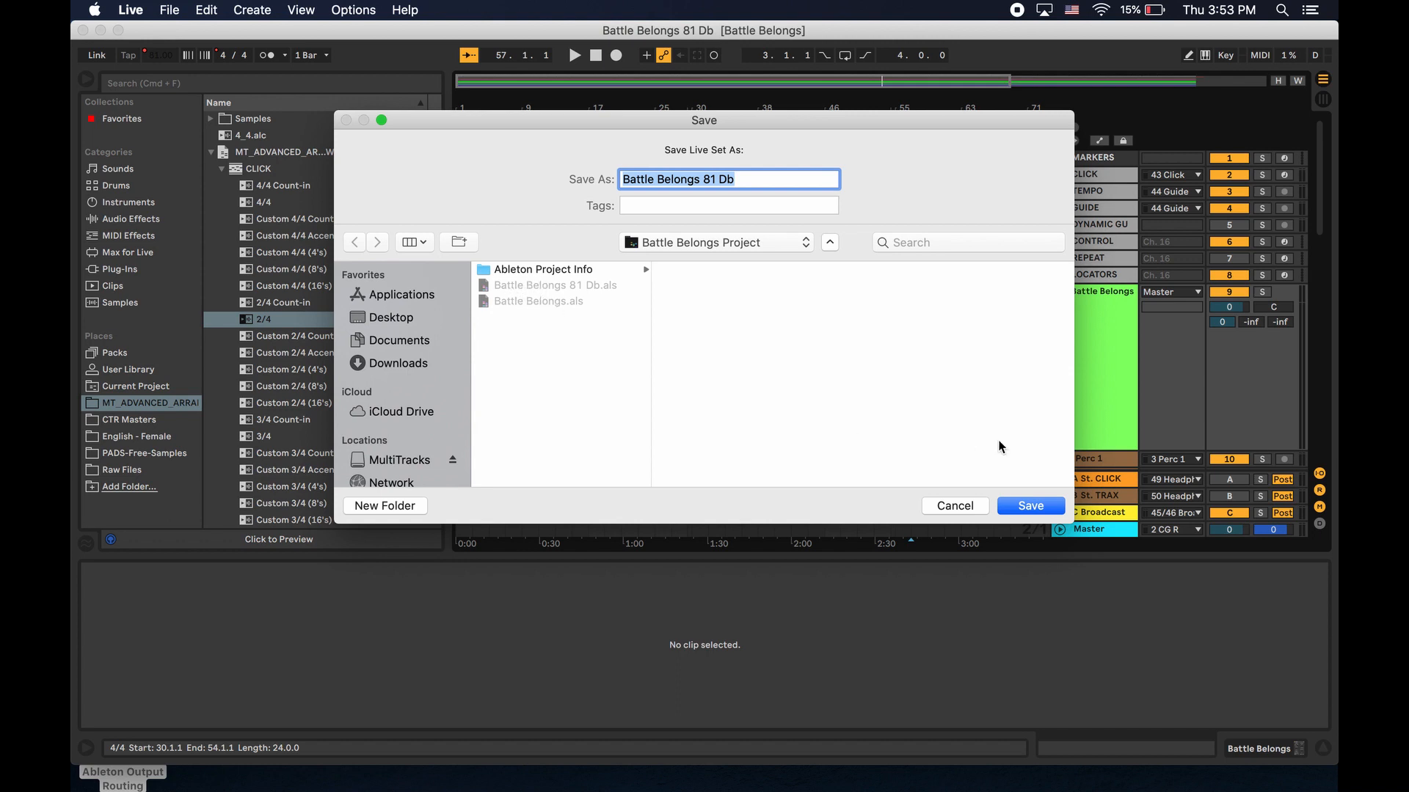
left_click(955, 506)
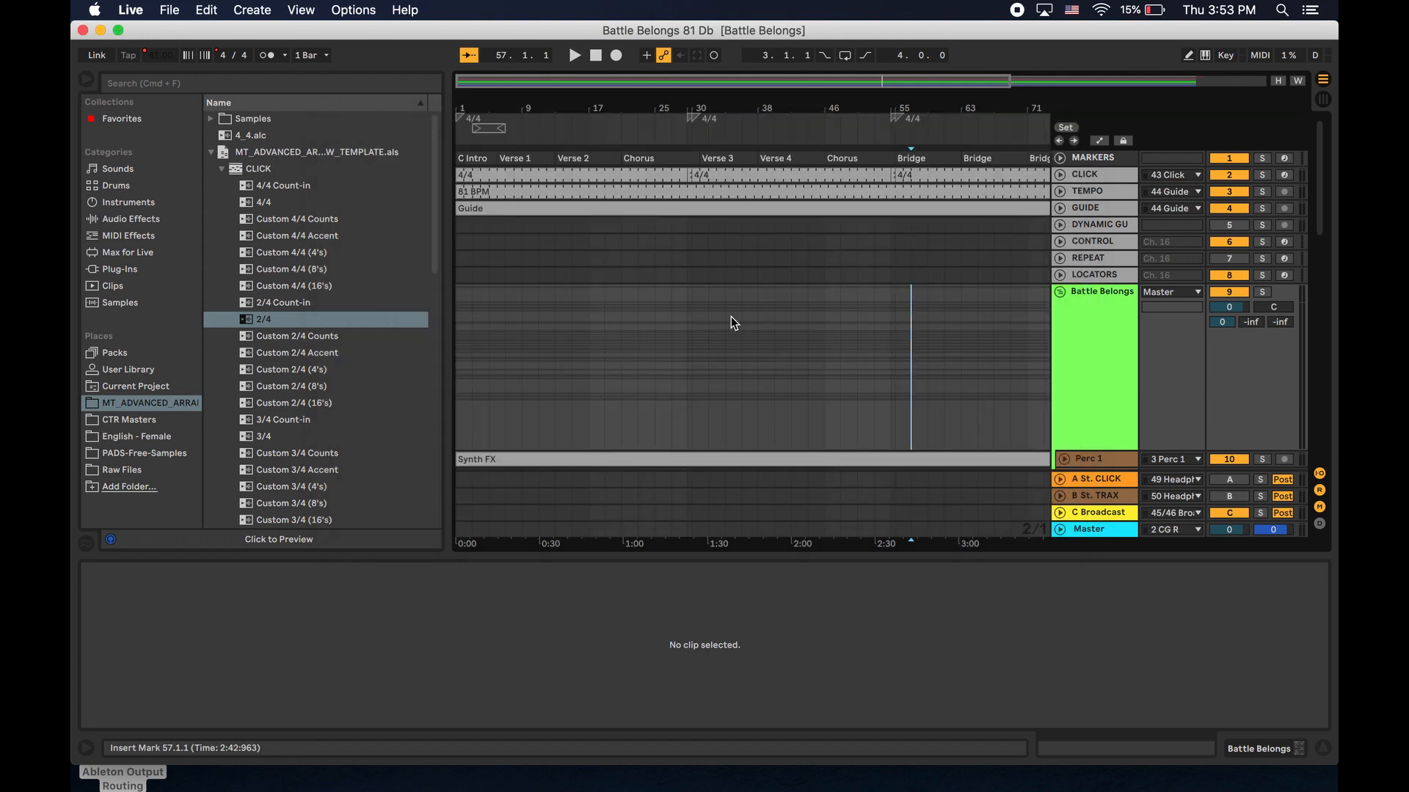
Select the audio clips from Keys 2 on the Pad 1 track through Oohs on the Vox FX 3 track and enable Warp.
scroll(731, 323, "down", 6)
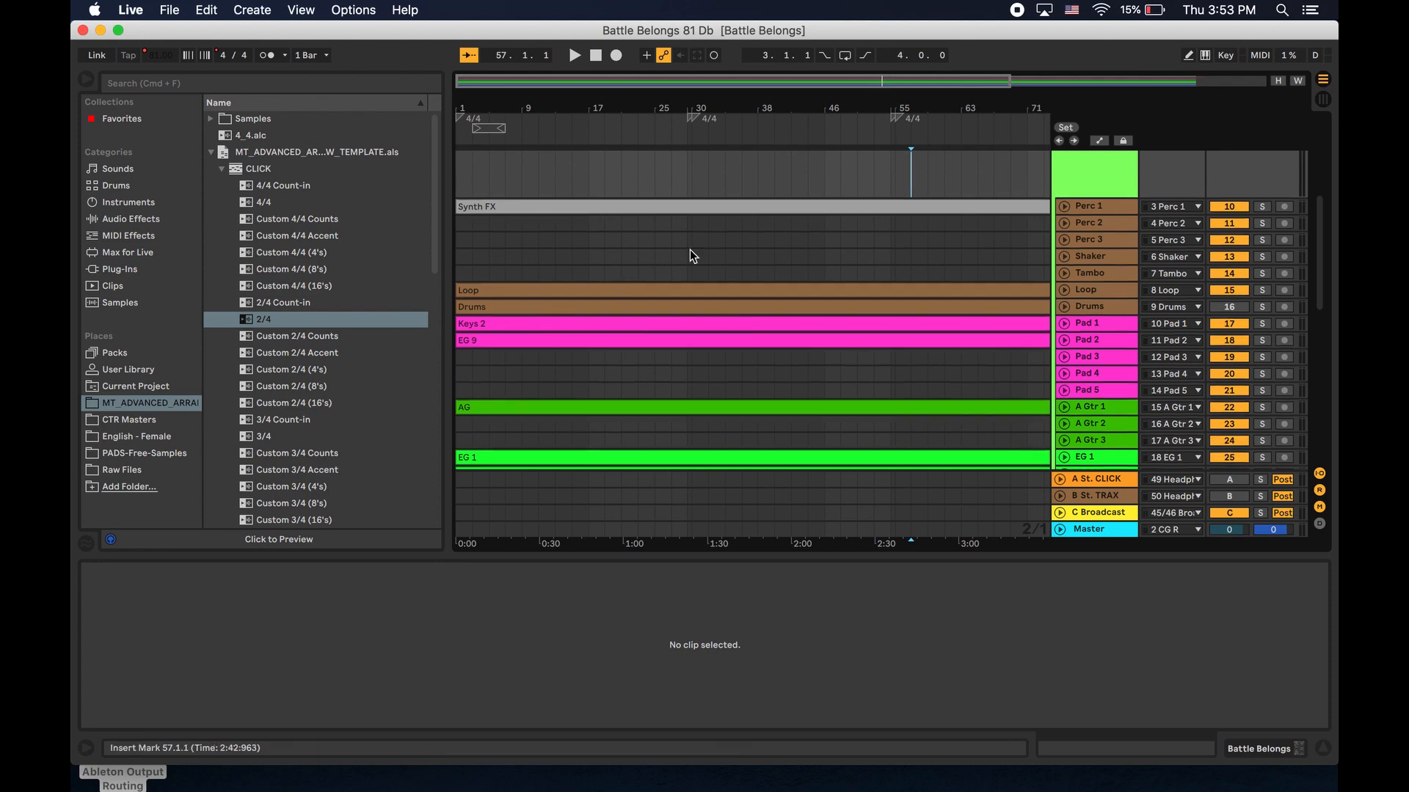
scroll(704, 235, "up", 1)
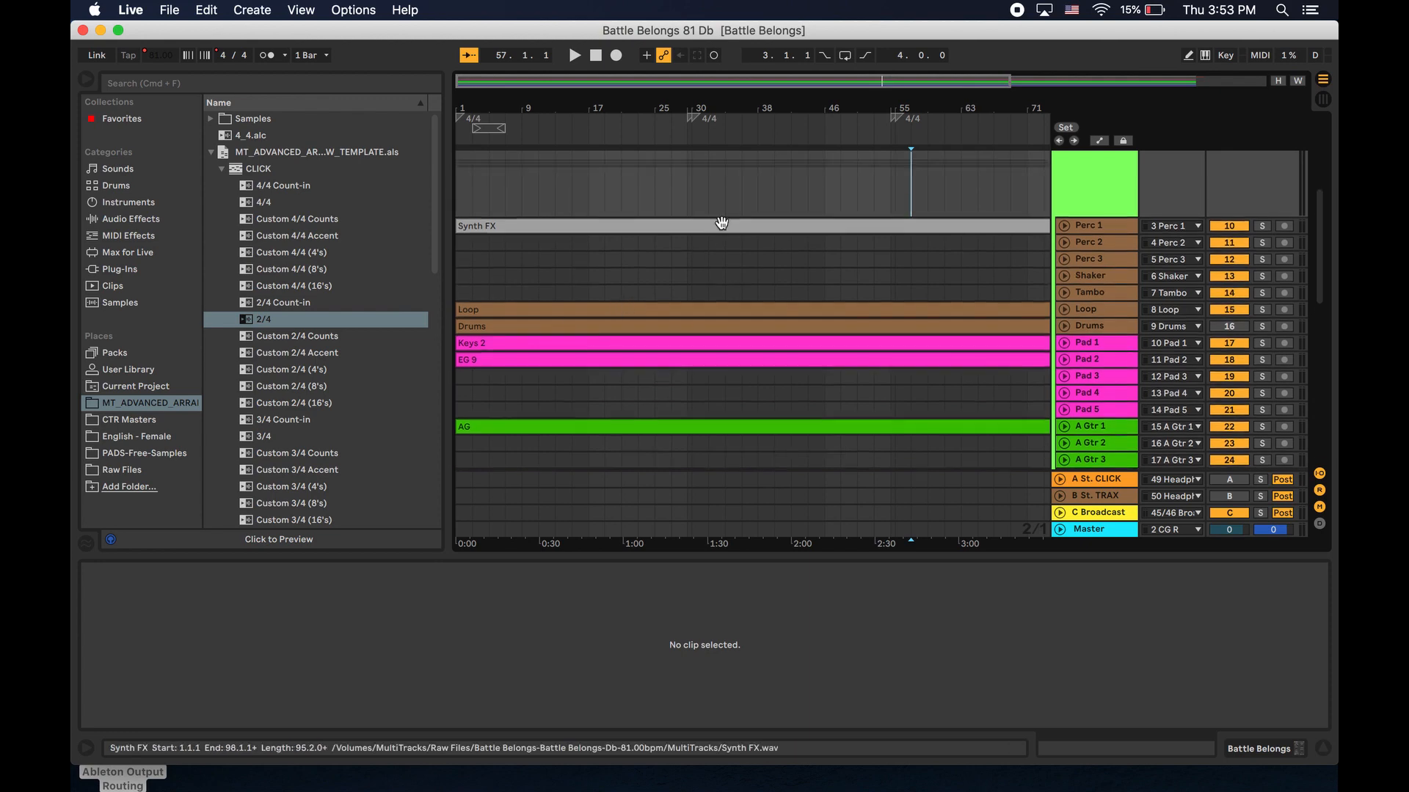
left_click(508, 350)
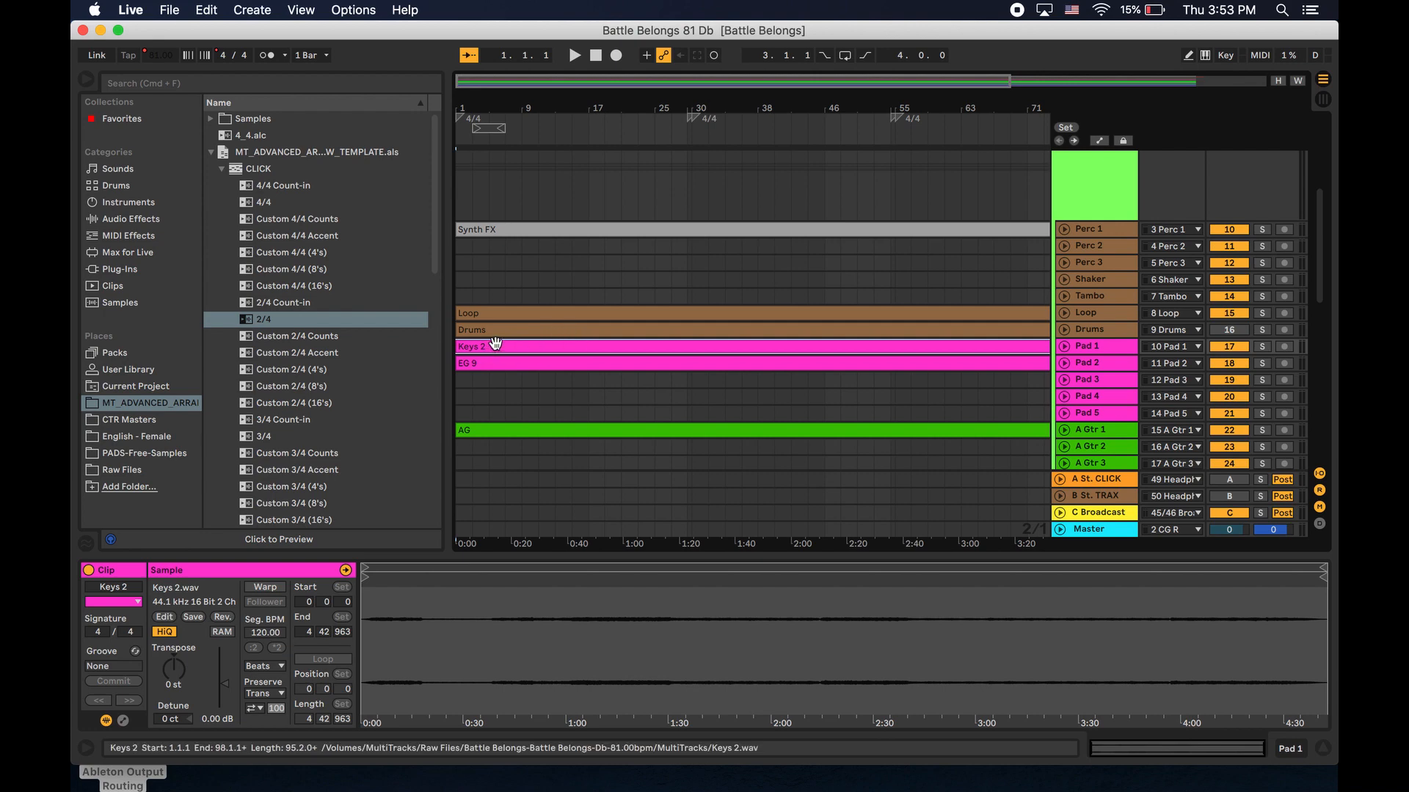
scroll(549, 340, "down", 10)
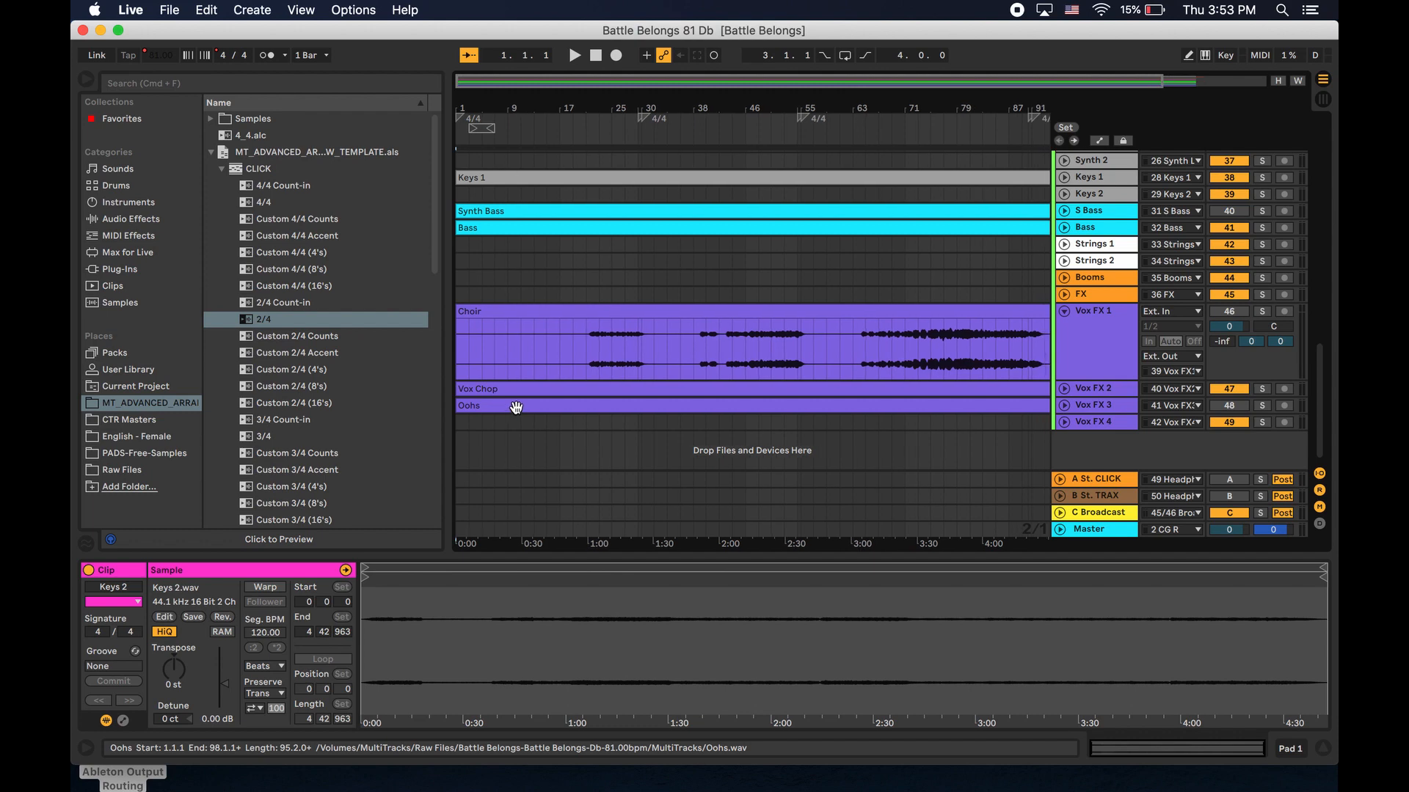
left_click(497, 406, "super")
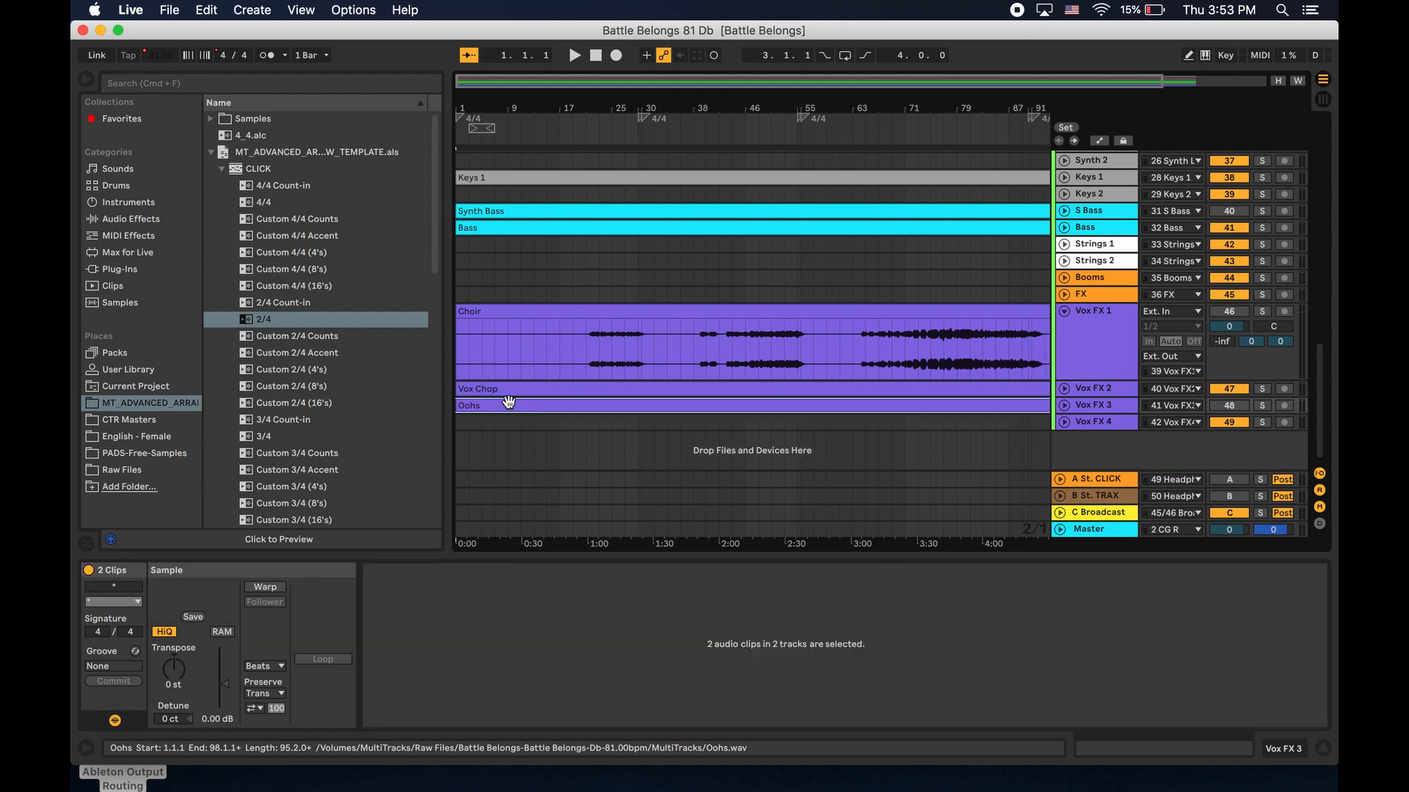
scroll(509, 402, "up", 12)
scroll(509, 402, "down", 12)
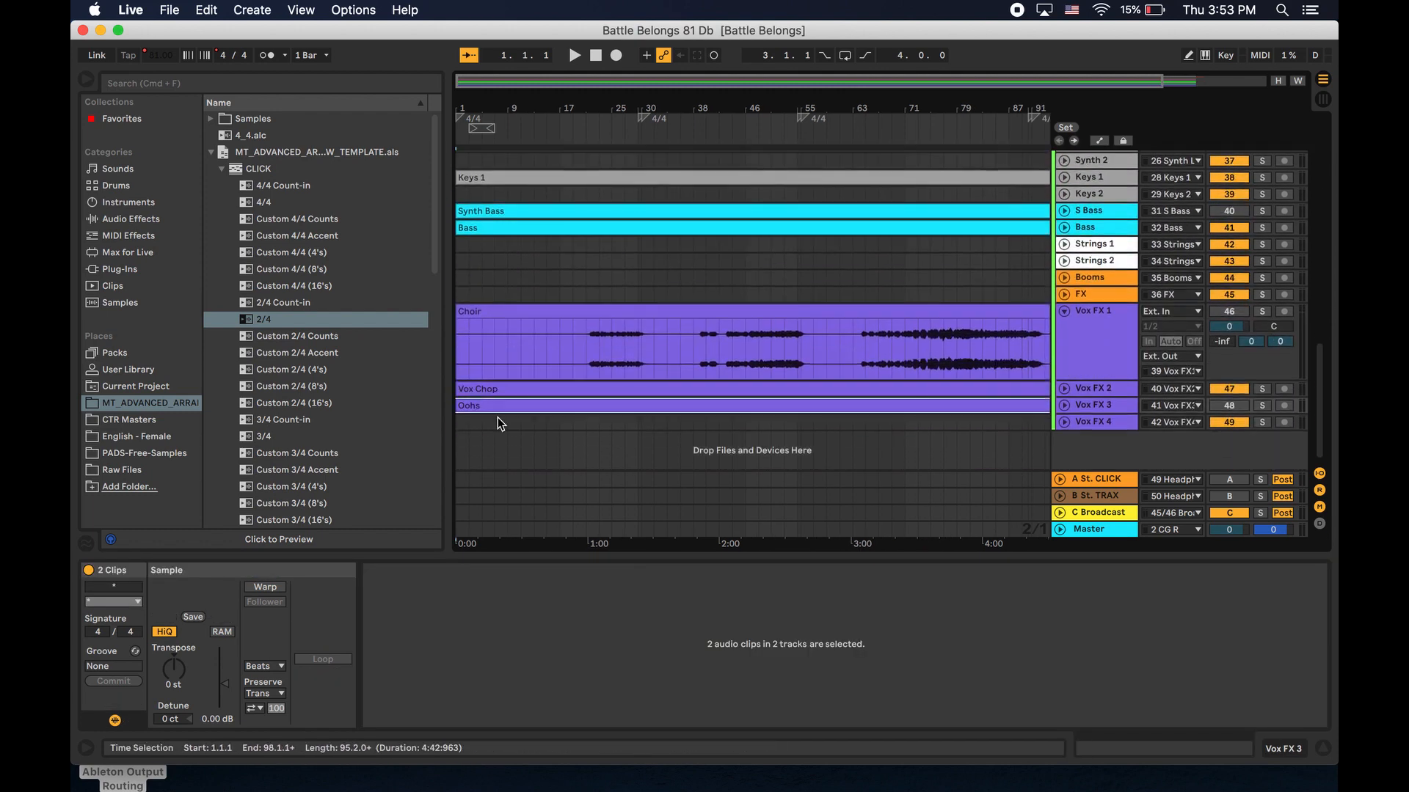
scroll(584, 354, "up", 10)
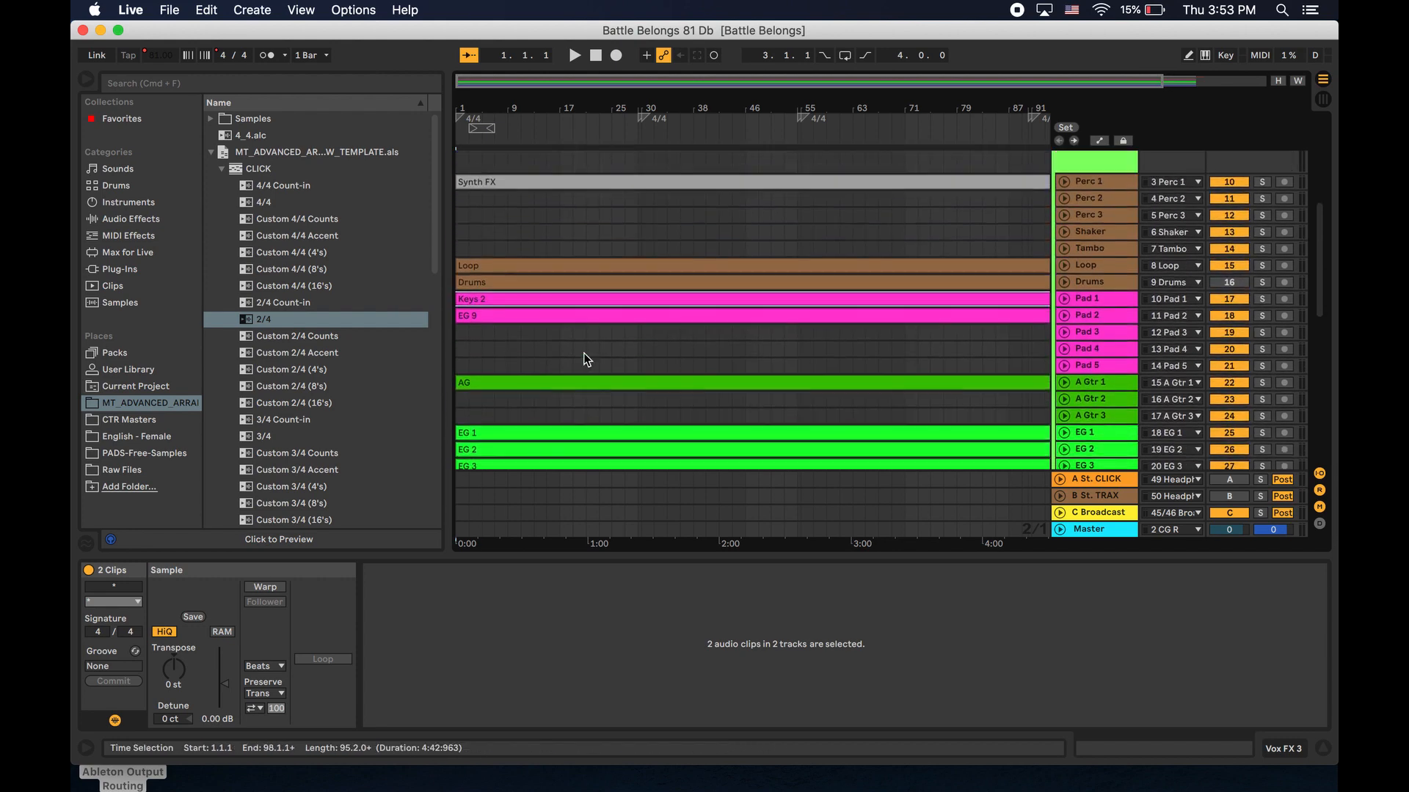
left_click(529, 299, "shift")
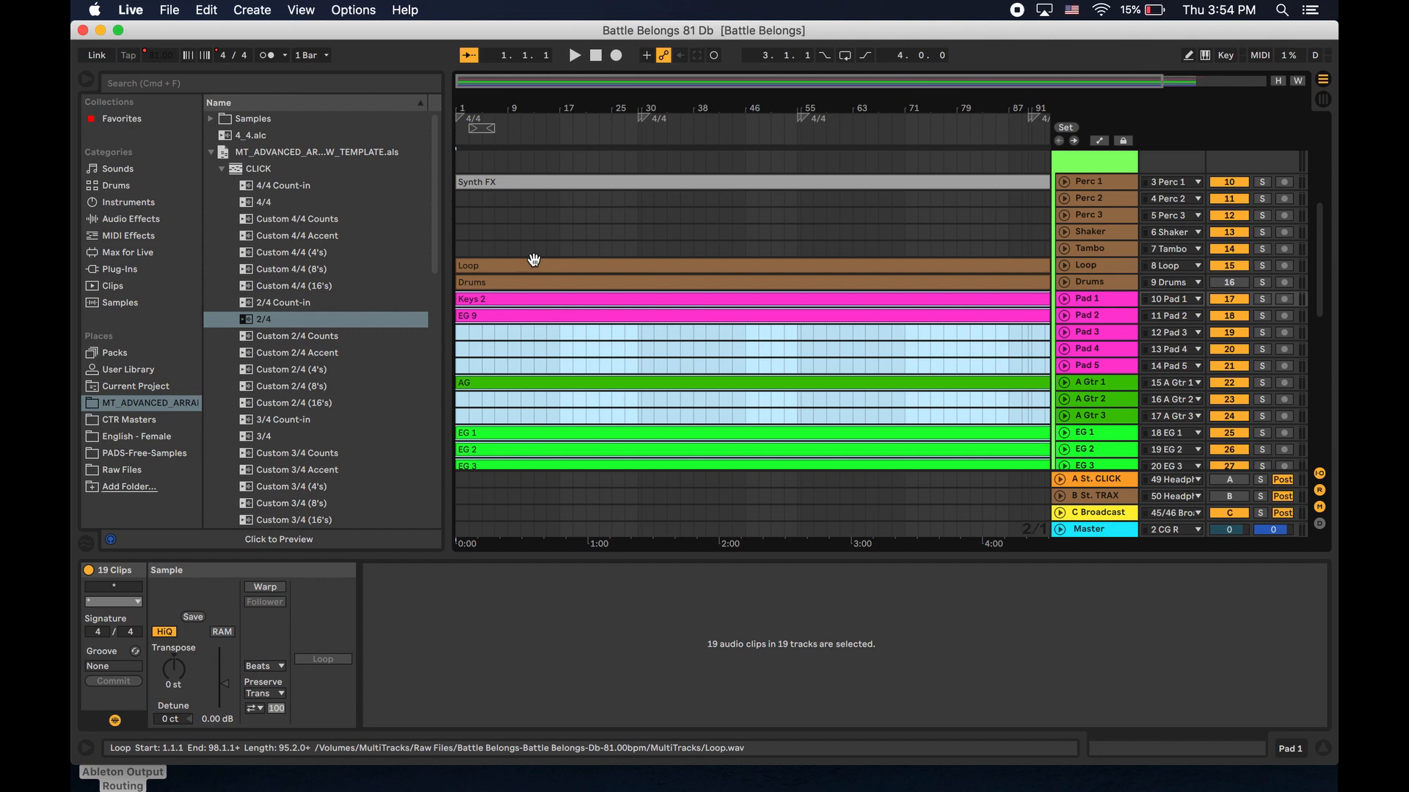
left_click(265, 587)
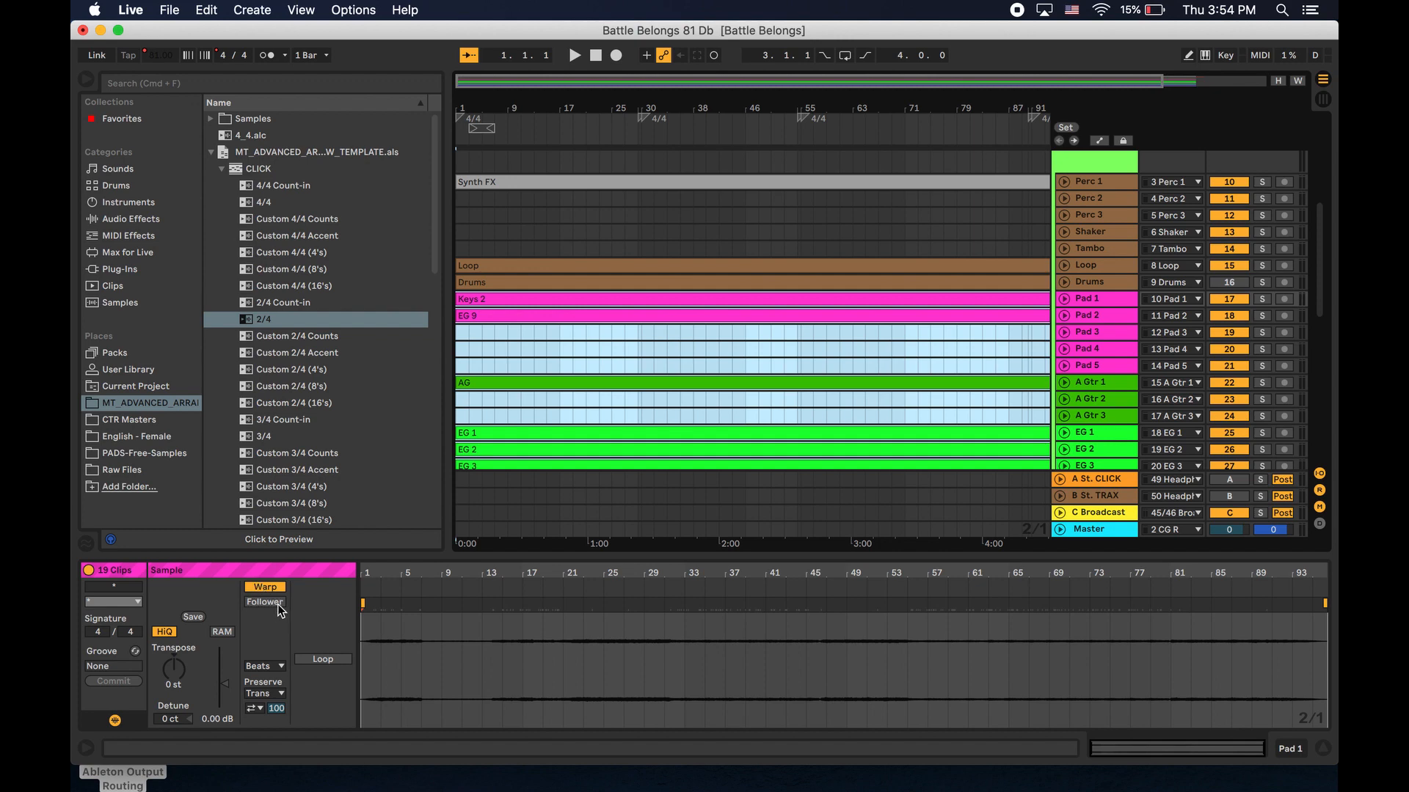
Set the warp mode of the selected clips to Complex Pro.
scroll(513, 434, "up", 6)
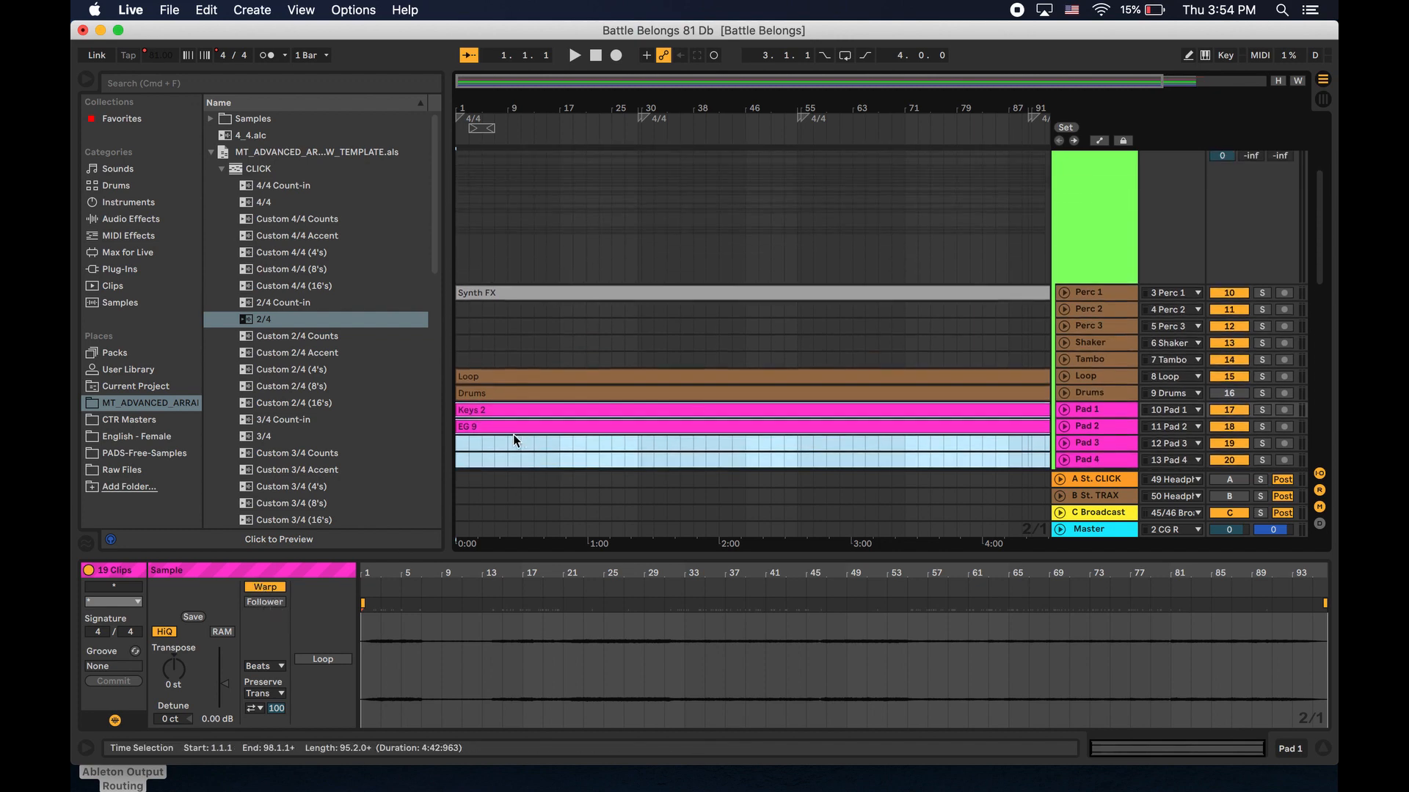
scroll(513, 435, "up", 3)
scroll(534, 190, "up", 1)
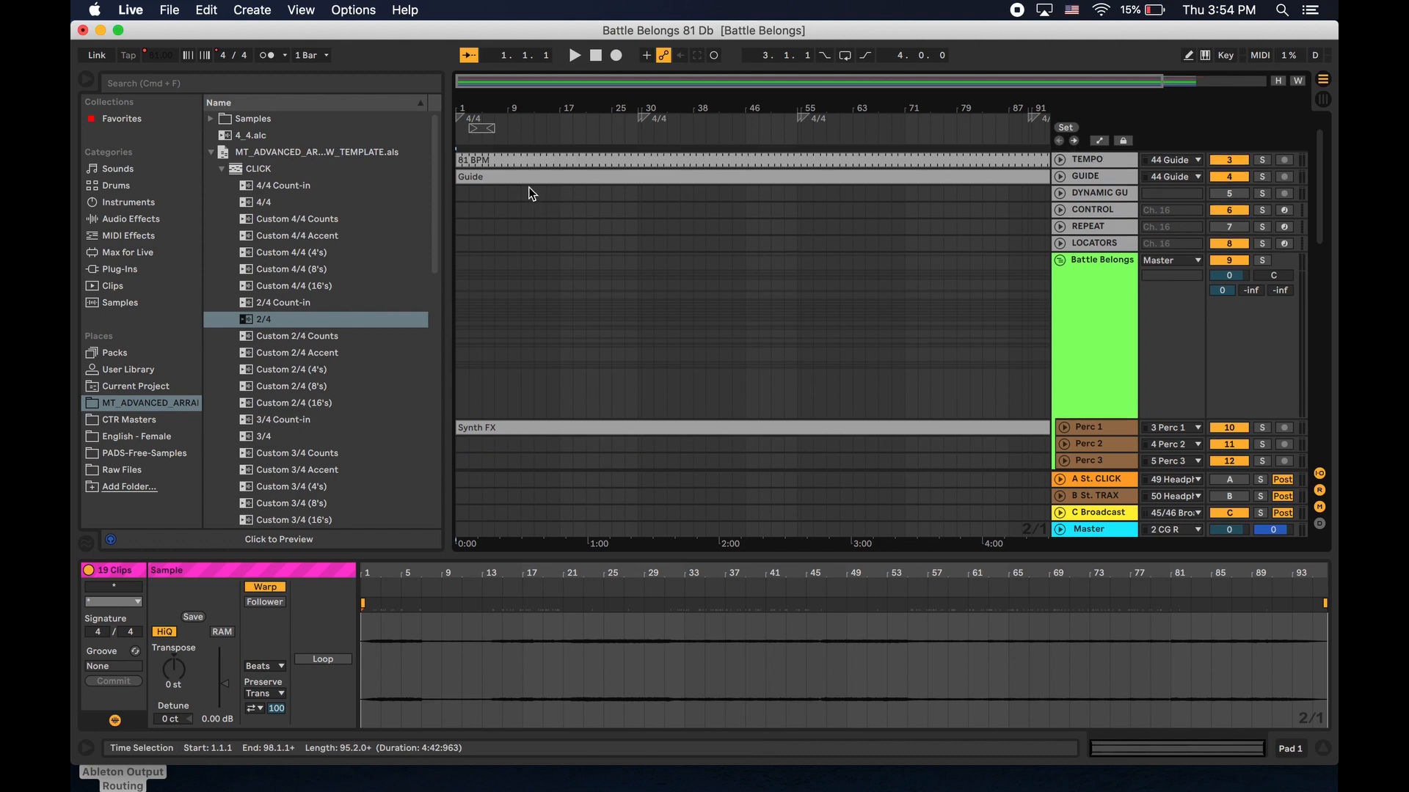
scroll(527, 223, "down", 6)
scroll(528, 220, "down", 6)
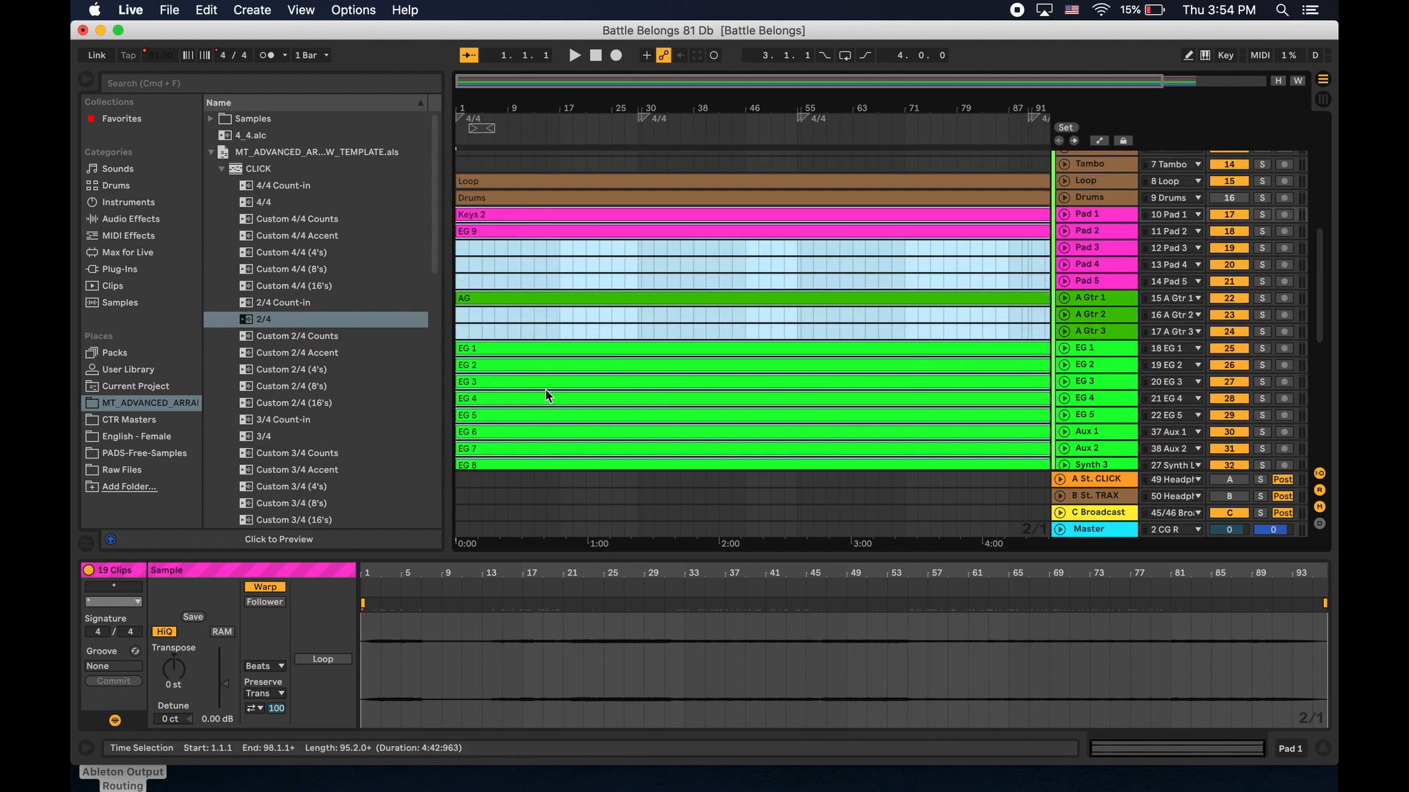
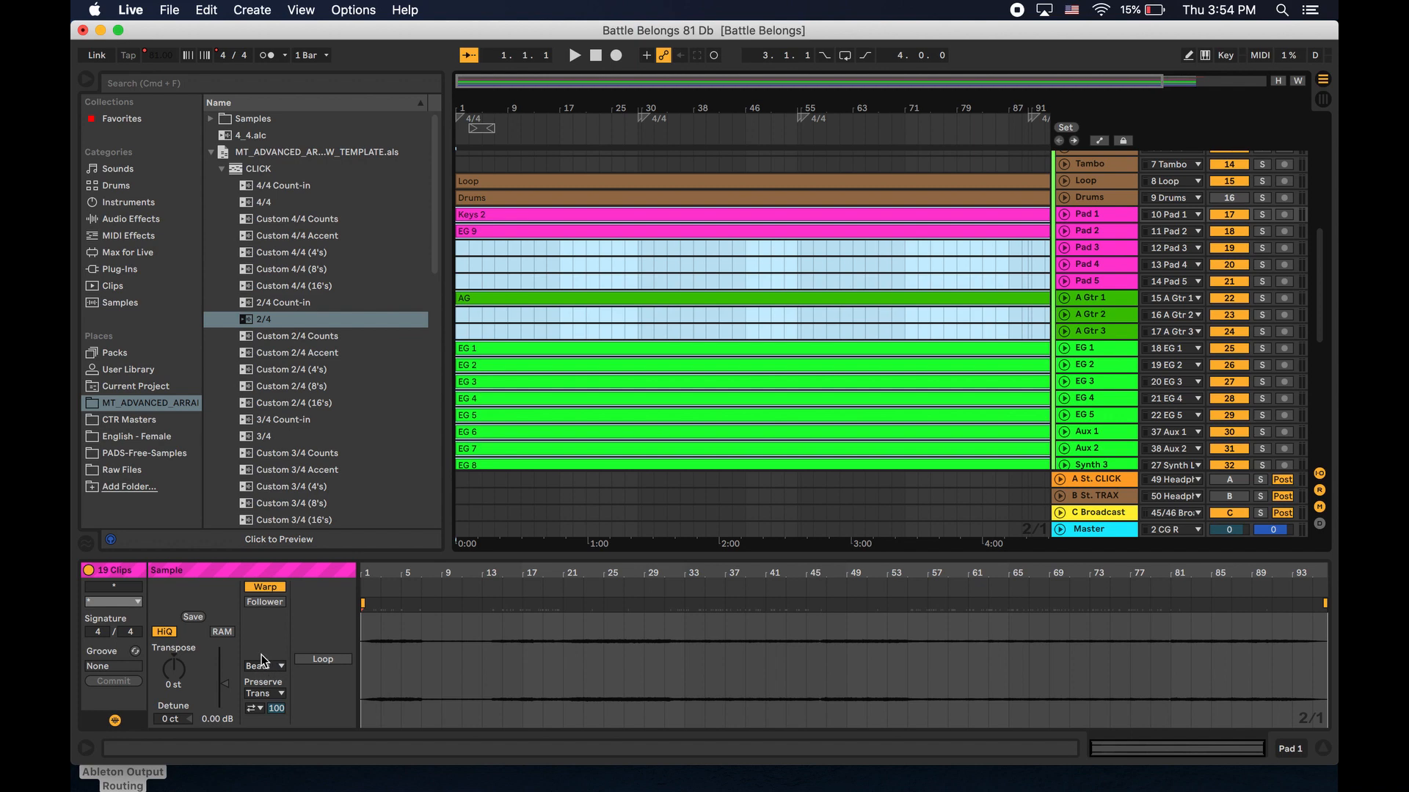
left_click(265, 666)
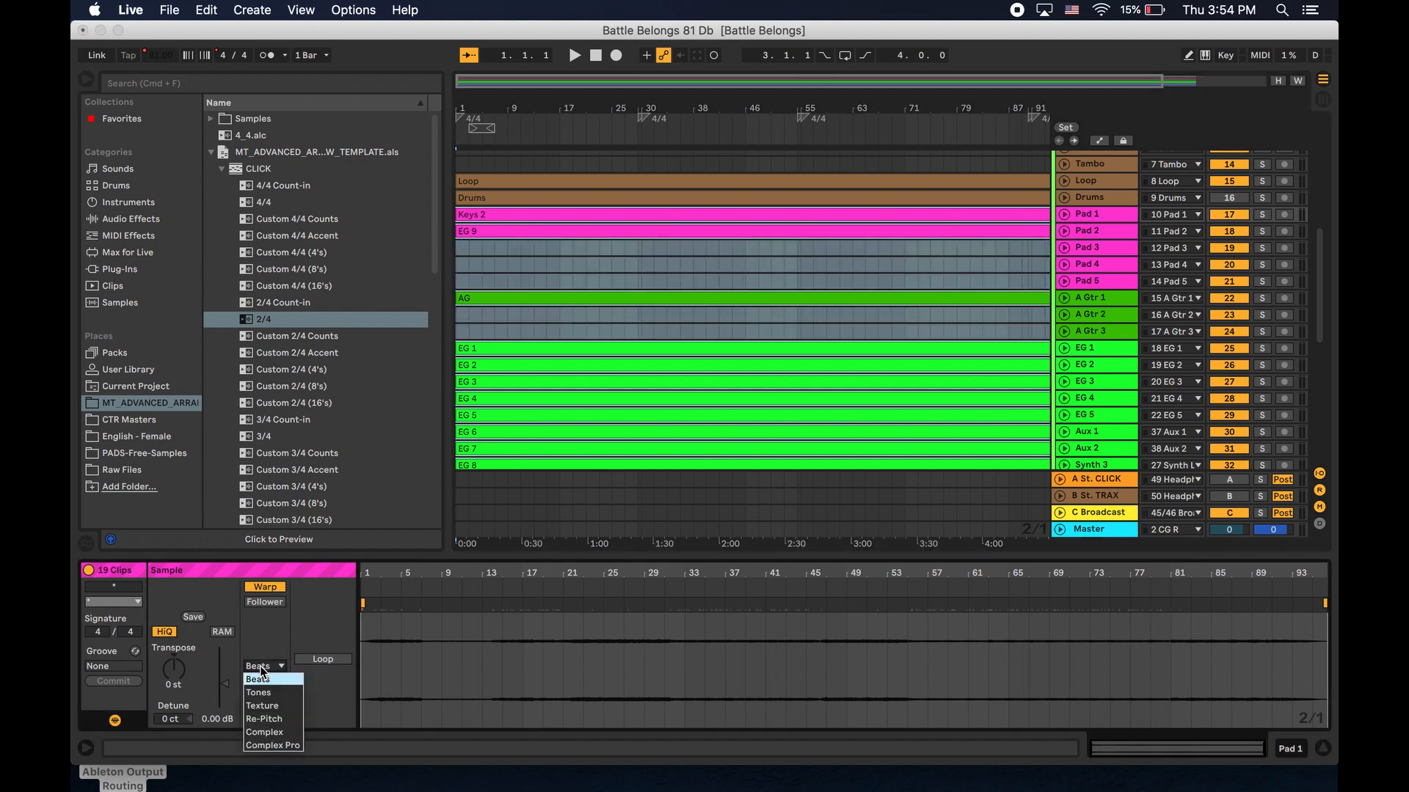
left_click(287, 742)
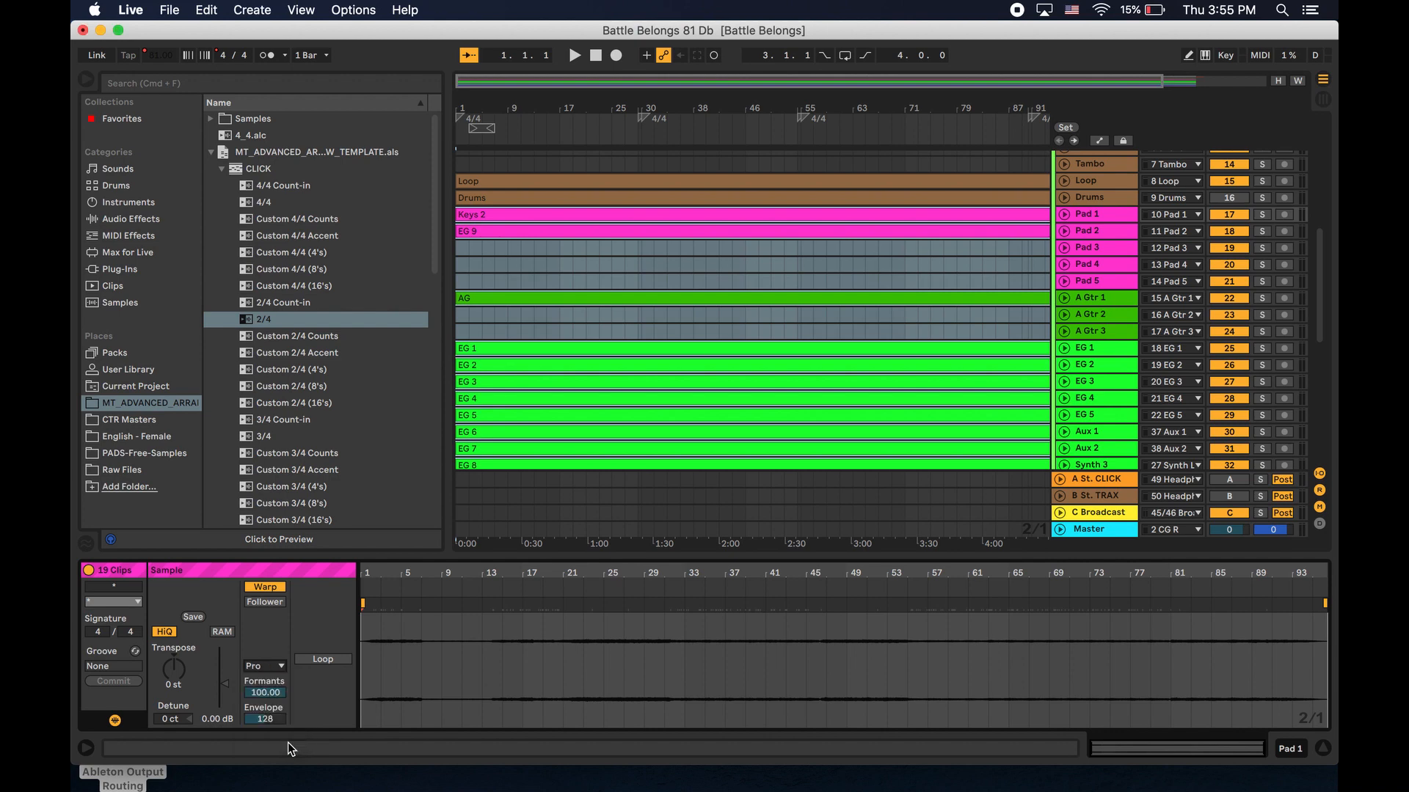
Transpose the selected clips by -1 semitone and play the arrangement.
left_click_drag(178, 676, 178, 684)
left_click(527, 129)
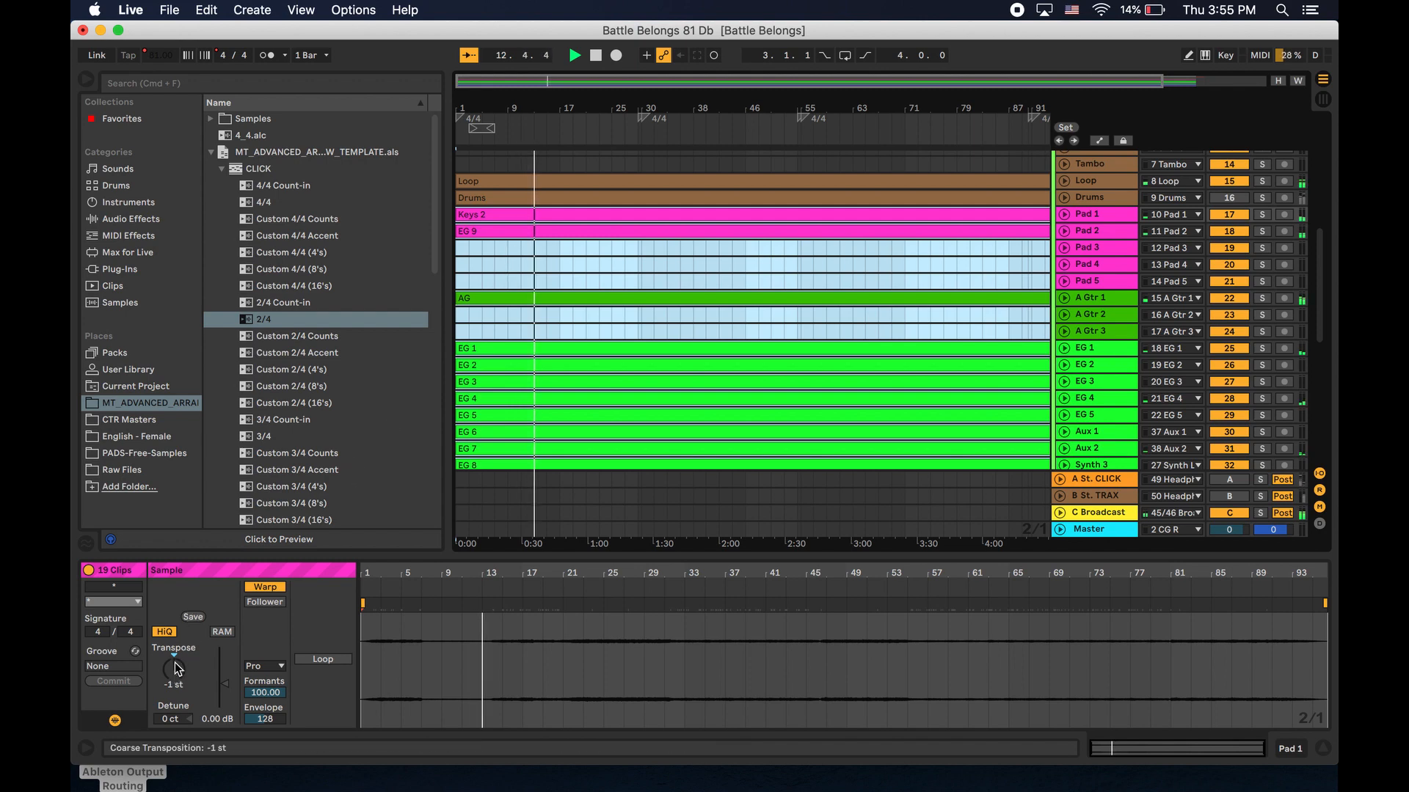
left_click(175, 664)
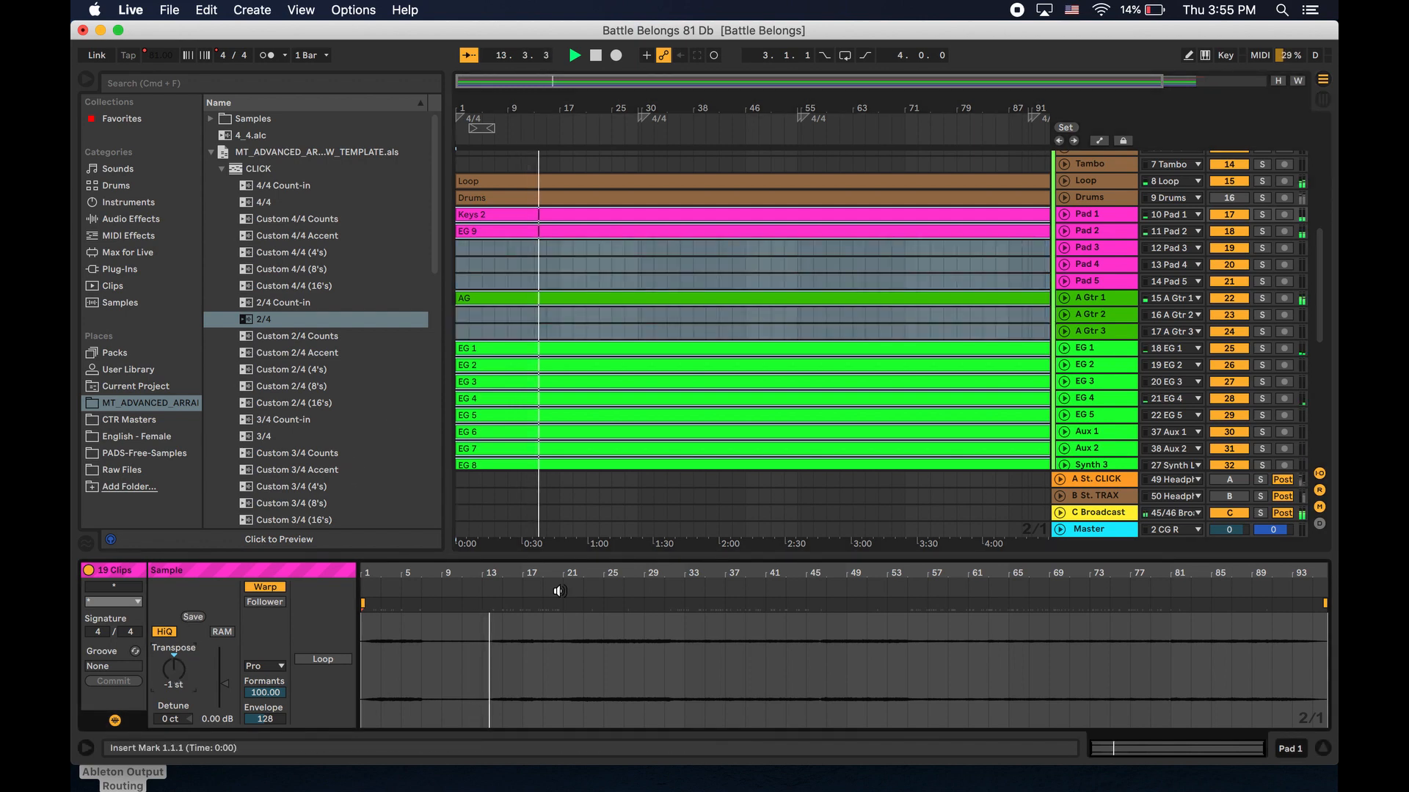
Mute the CLICK and TEMPO tracks while the song plays.
scroll(833, 326, "up", 10)
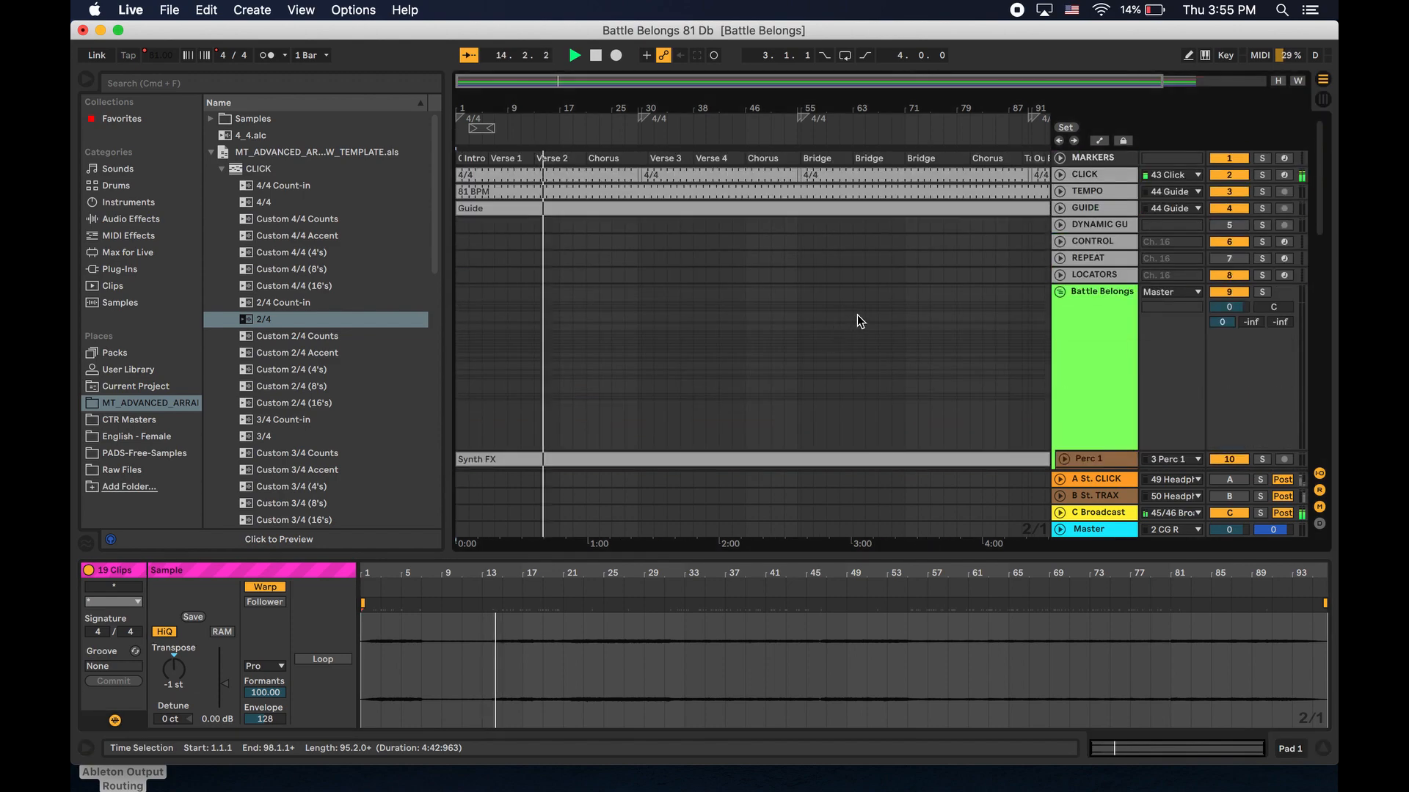
scroll(854, 315, "down", 10)
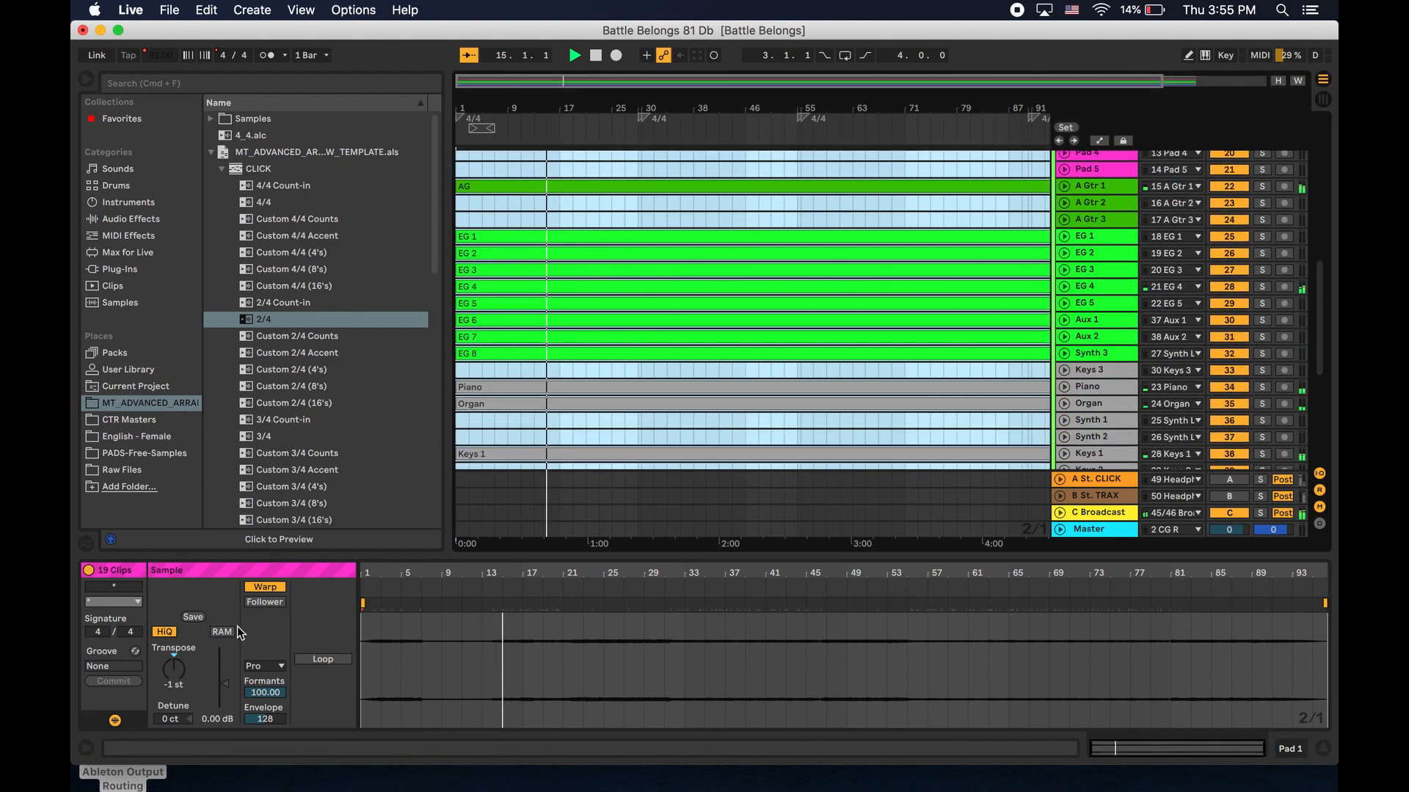
scroll(859, 339, "up", 10)
scroll(903, 351, "down", 5)
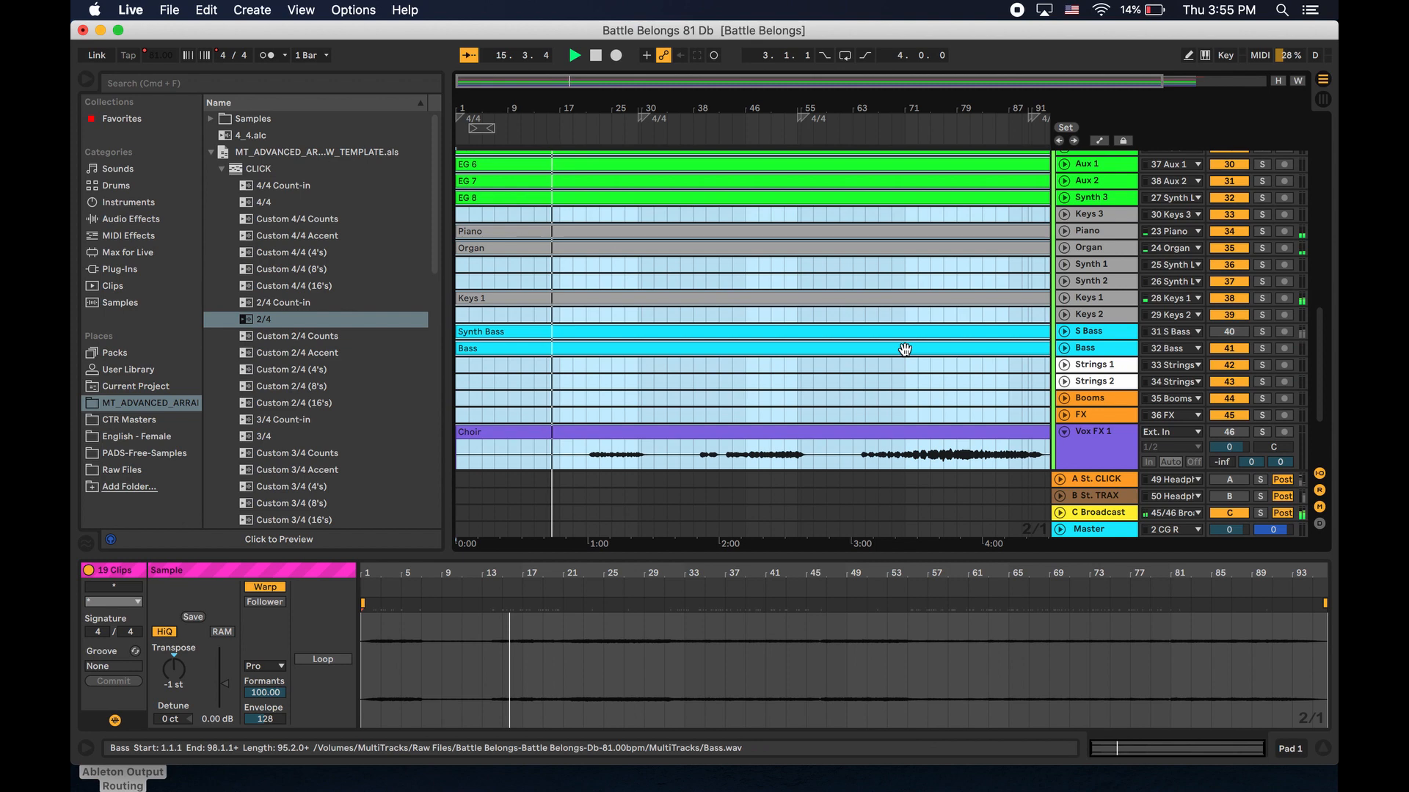
scroll(905, 345, "up", 5)
left_click(1231, 177)
left_click(1230, 194)
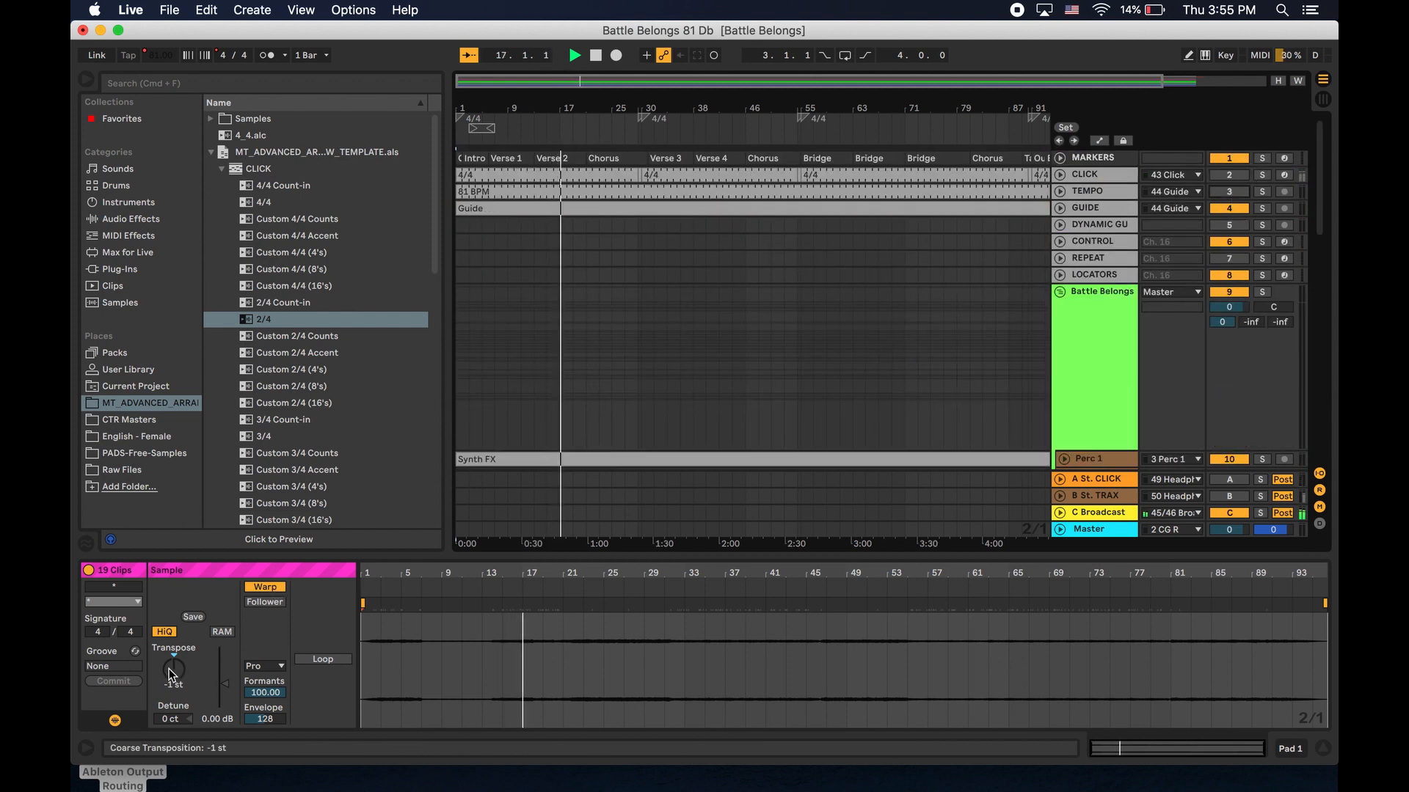
Audition the selected clips at transpositions of 0 and -2 semitones, and return them to -1 semitone.
left_click(173, 667)
key("Up")
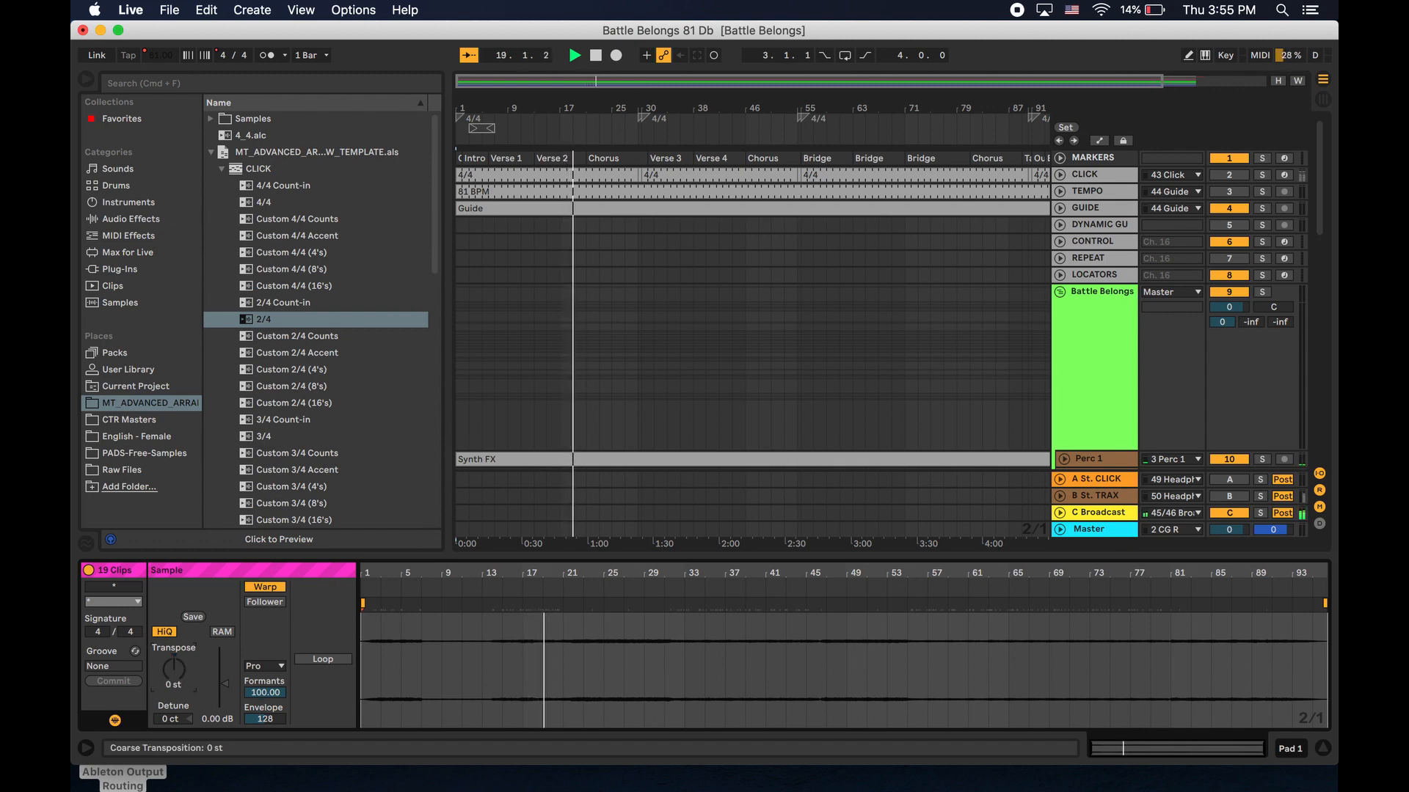
key("Down")
key("Down")
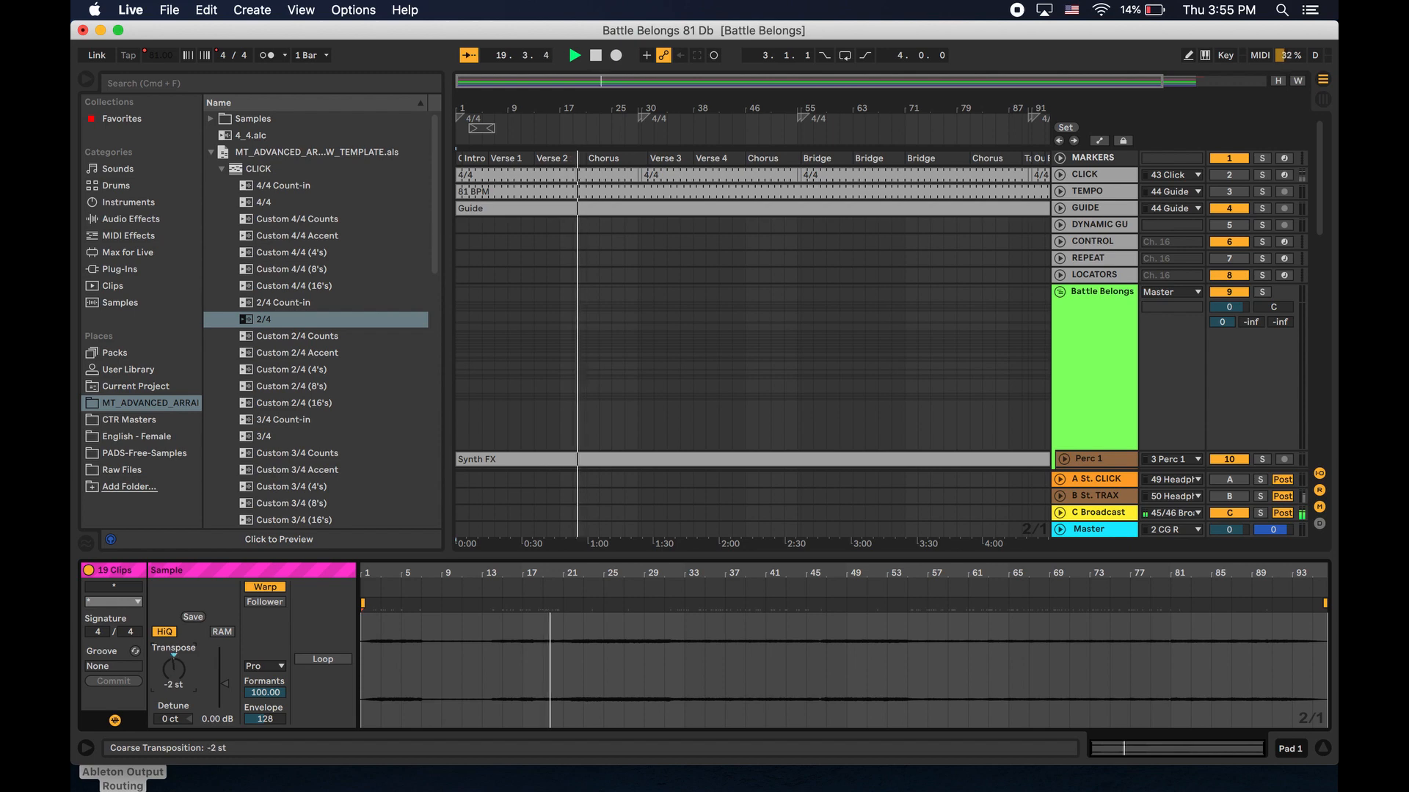
key("Up")
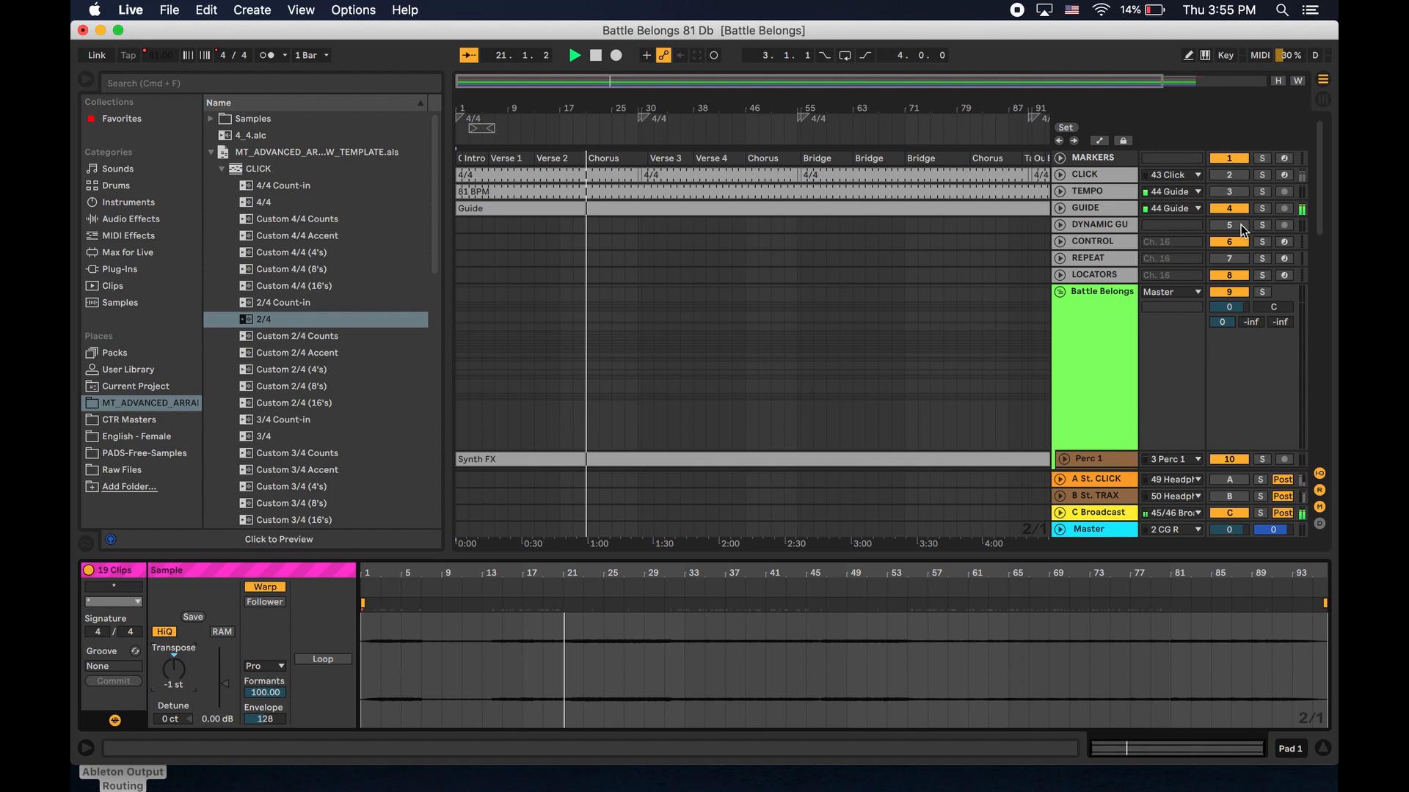
Turn the CLICK and TEMPO tracks back on.
left_click(1227, 176)
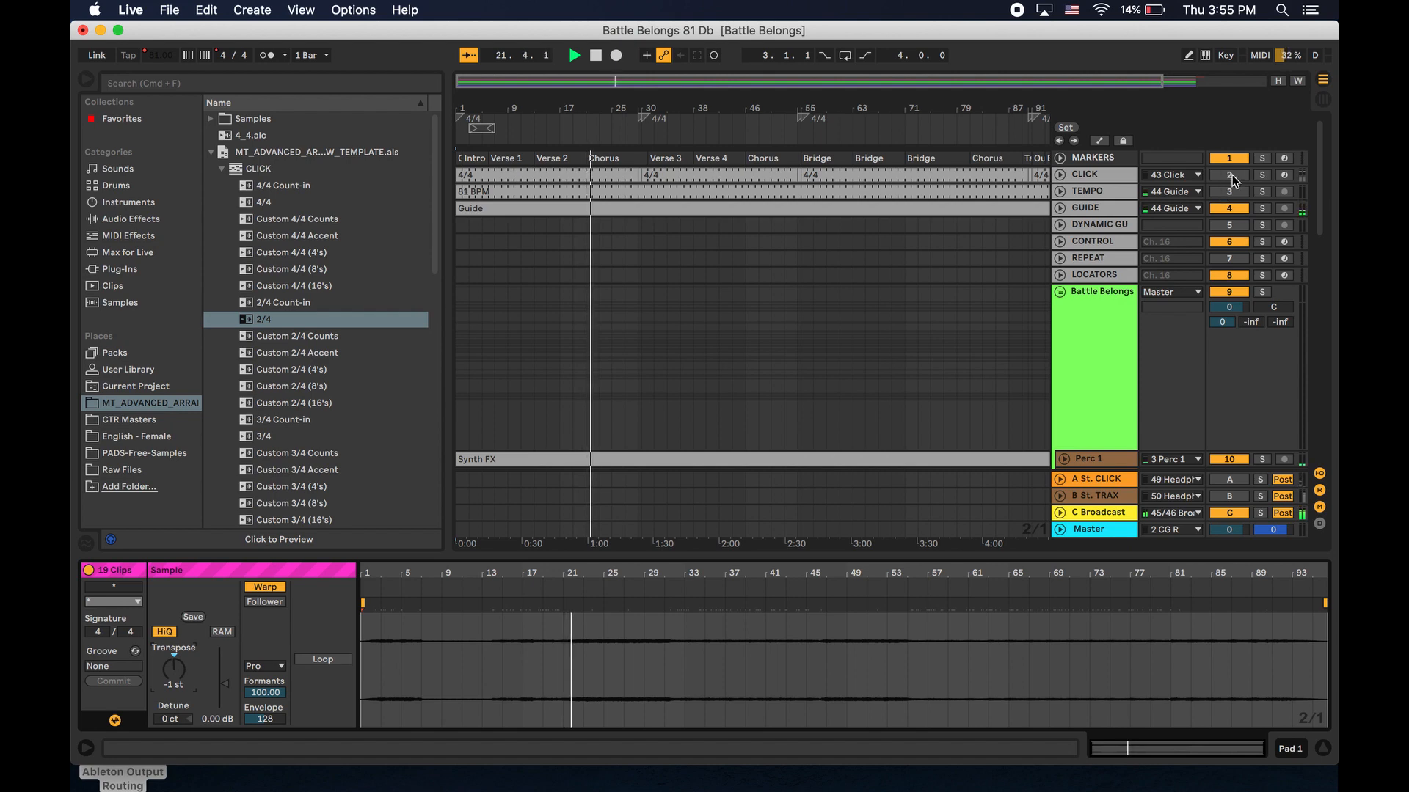
left_click(1229, 192)
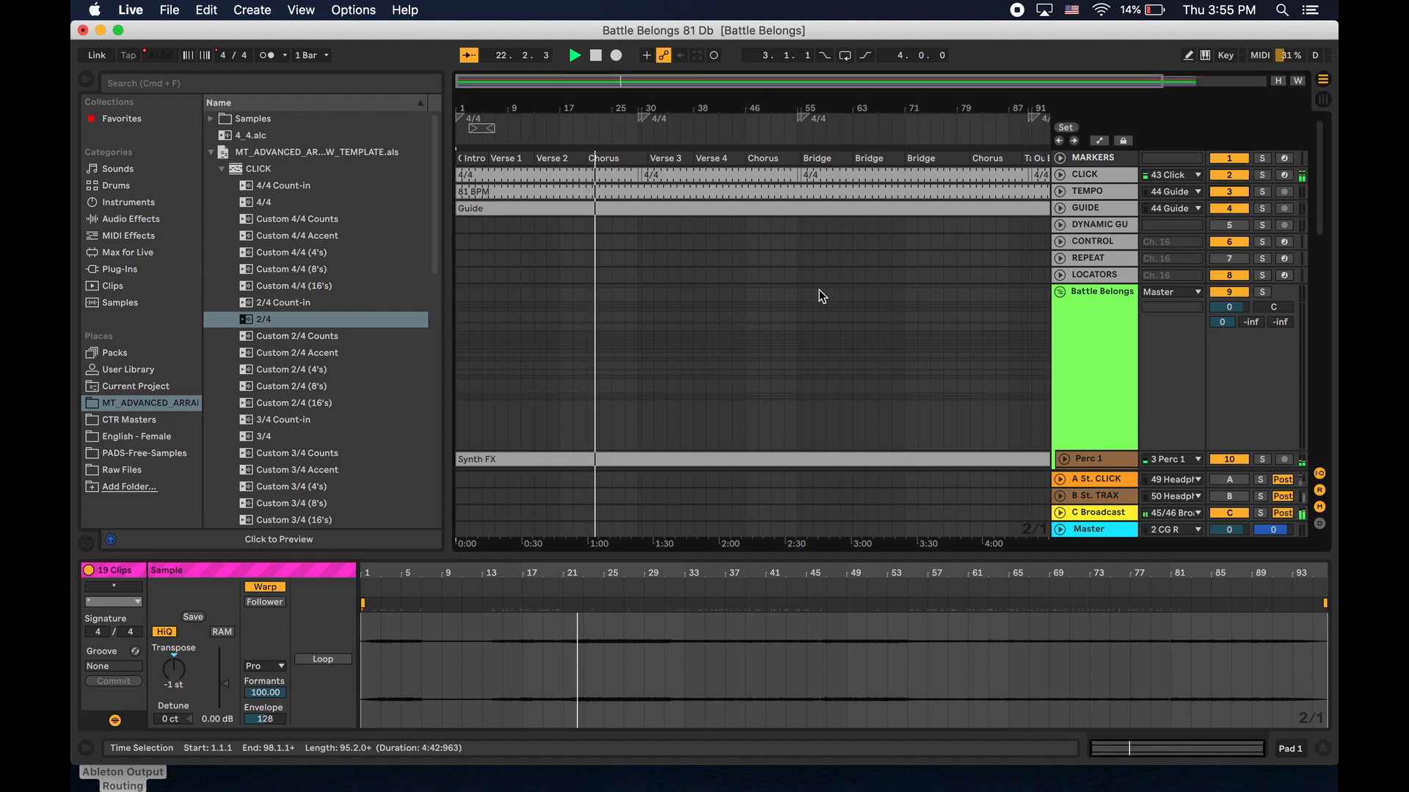
Stop playback and save the transposed set as Battle Belongs 81 C in the Battle Belongs Project folder.
scroll(801, 298, "down", 10)
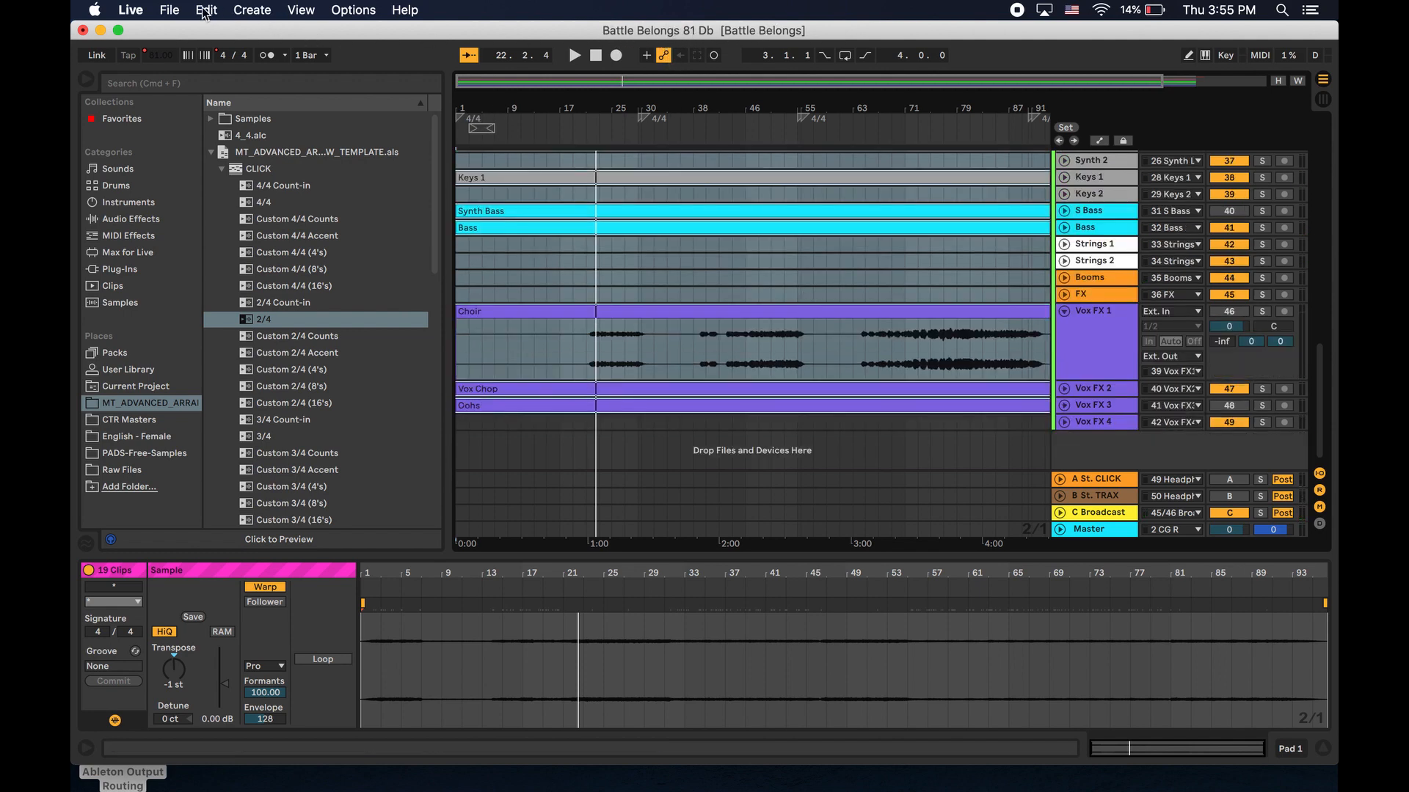
left_click(169, 9)
left_click(242, 180)
left_click(730, 183)
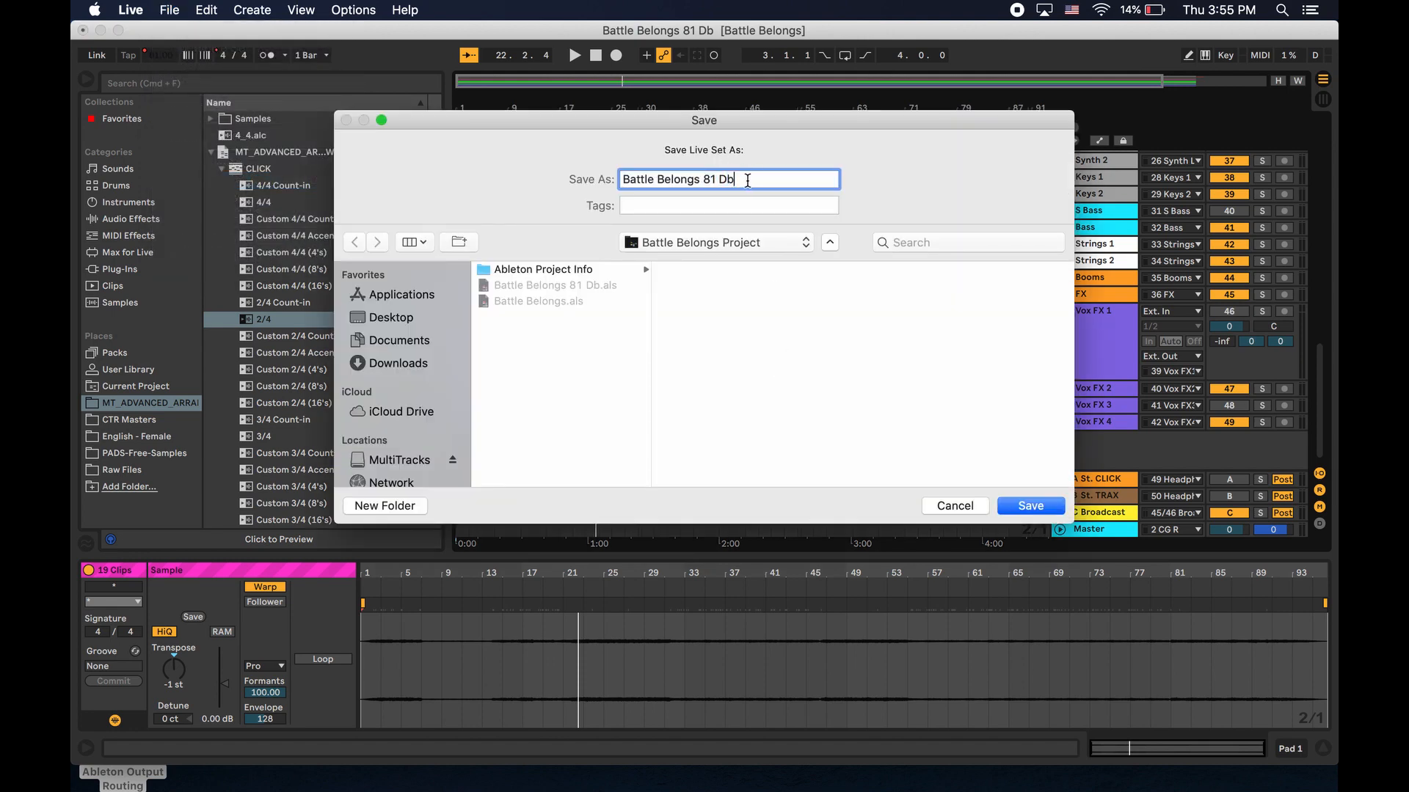
key("Return")
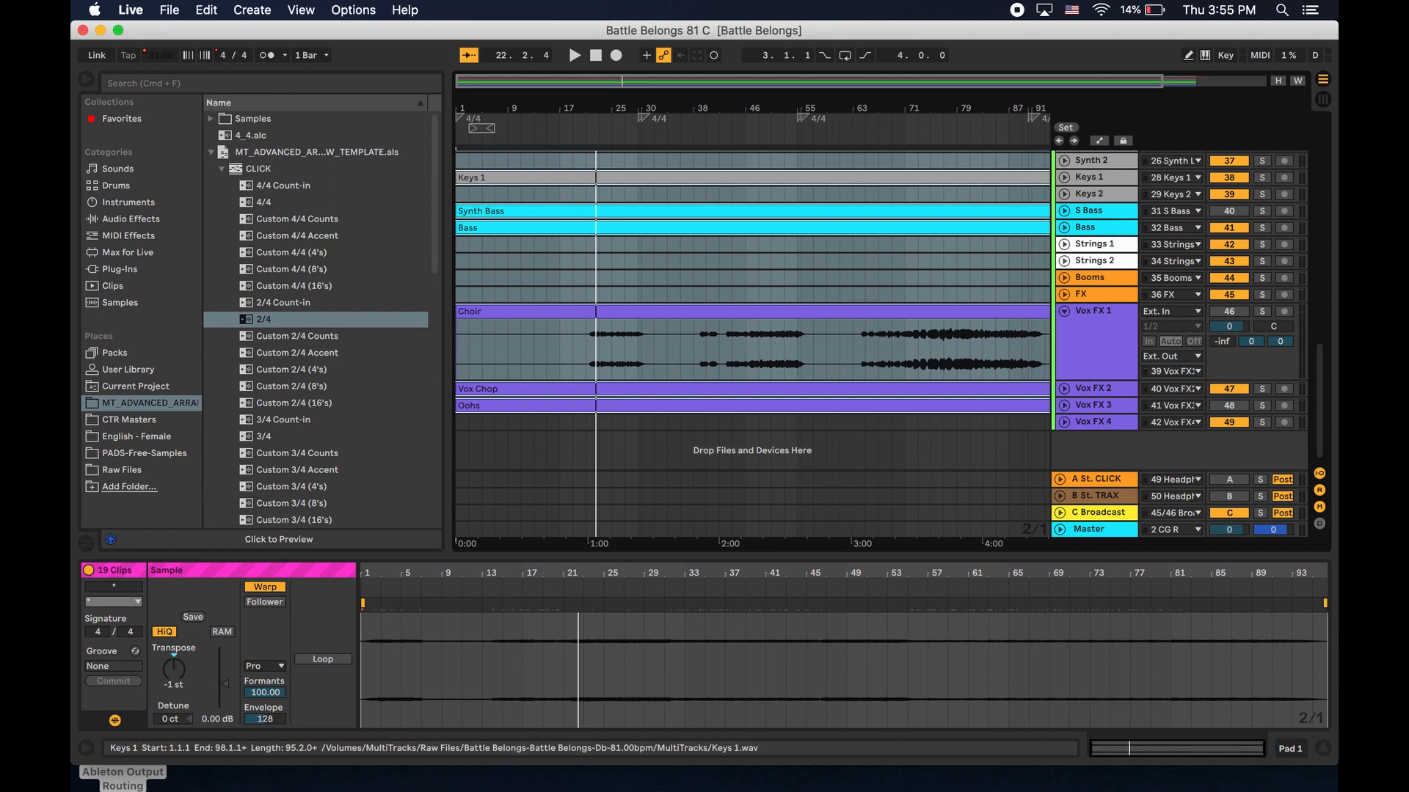
Clear the clip selection, fold the Vox FX 1 track, and save the set.
scroll(611, 330, "up", 10)
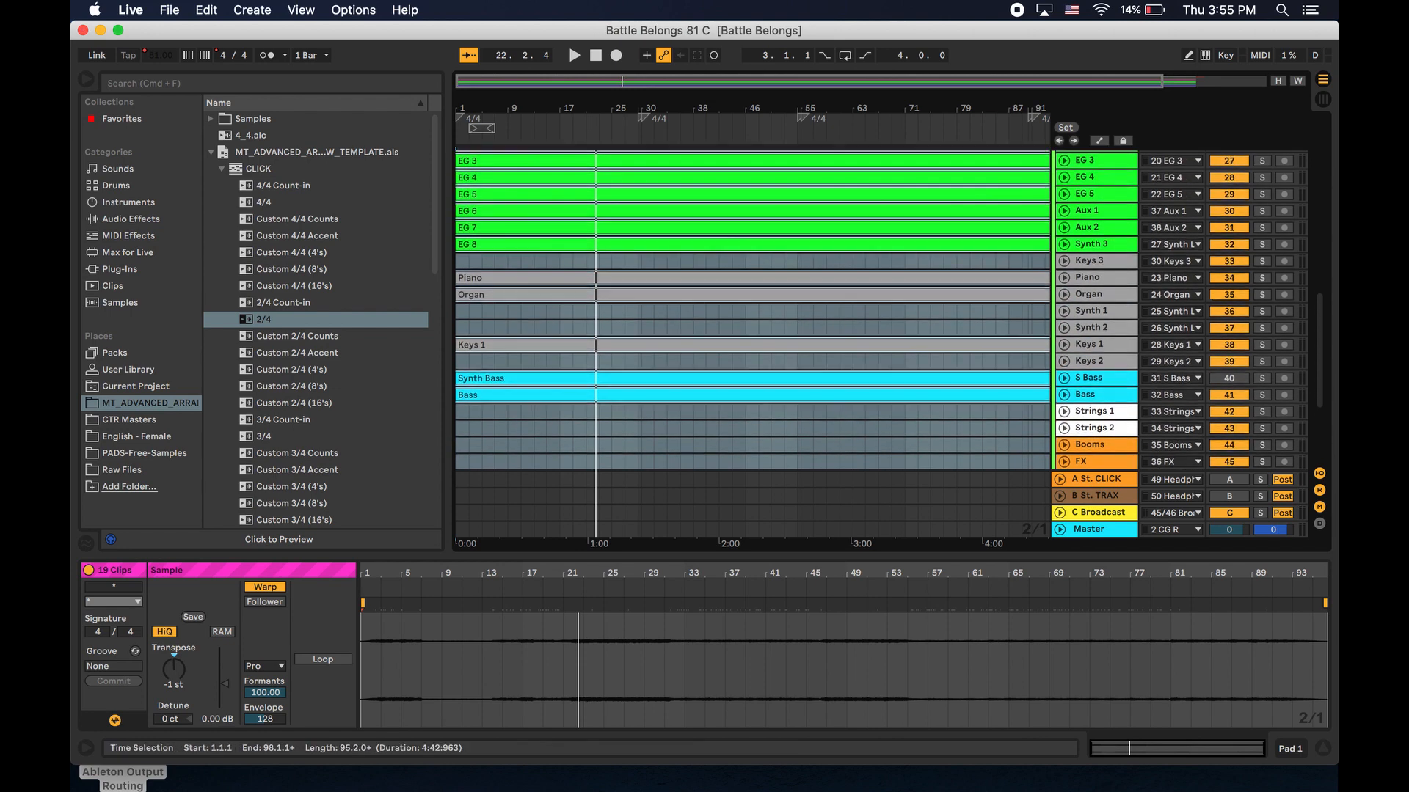
left_click(611, 330)
scroll(611, 330, "down", 10)
scroll(611, 330, "up", 10)
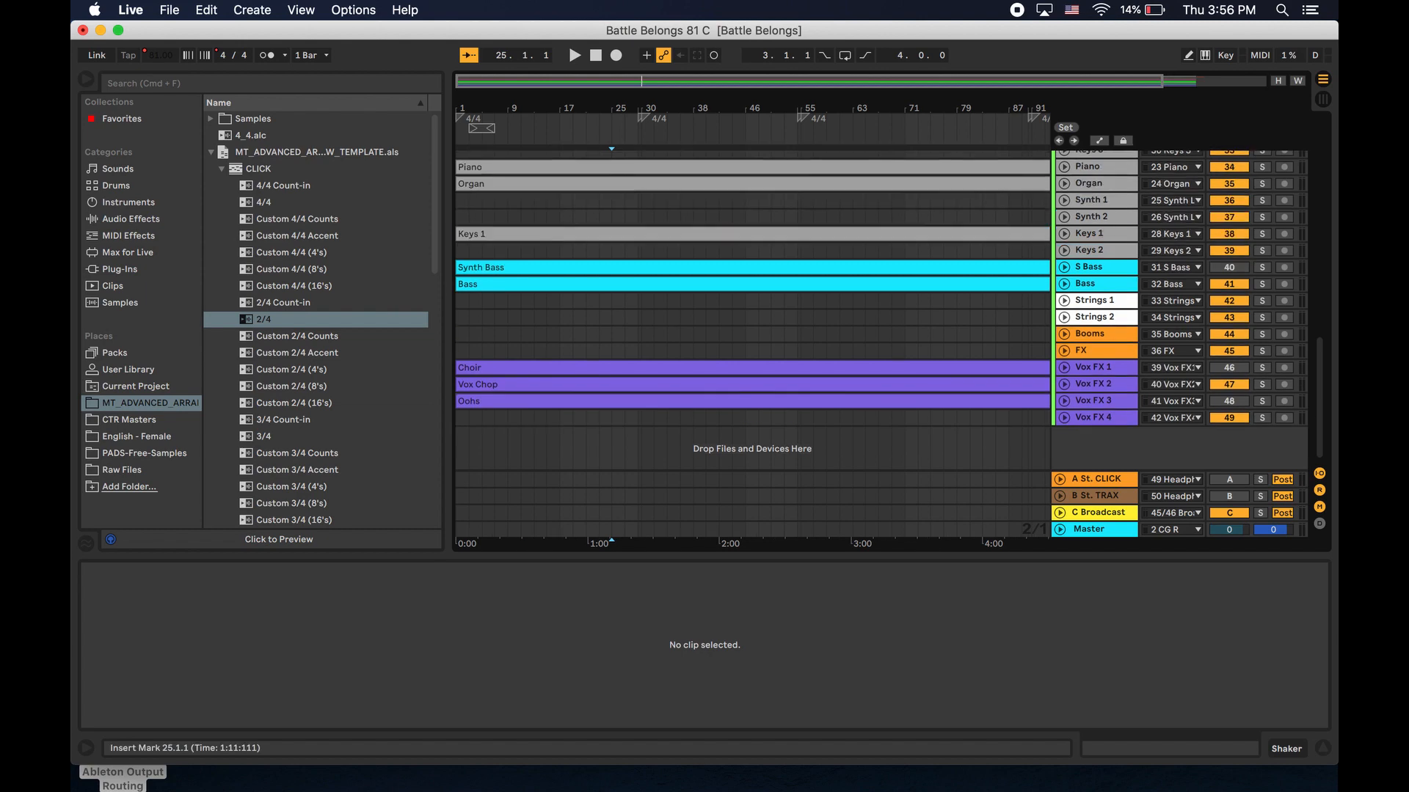
scroll(611, 228, "up", 8)
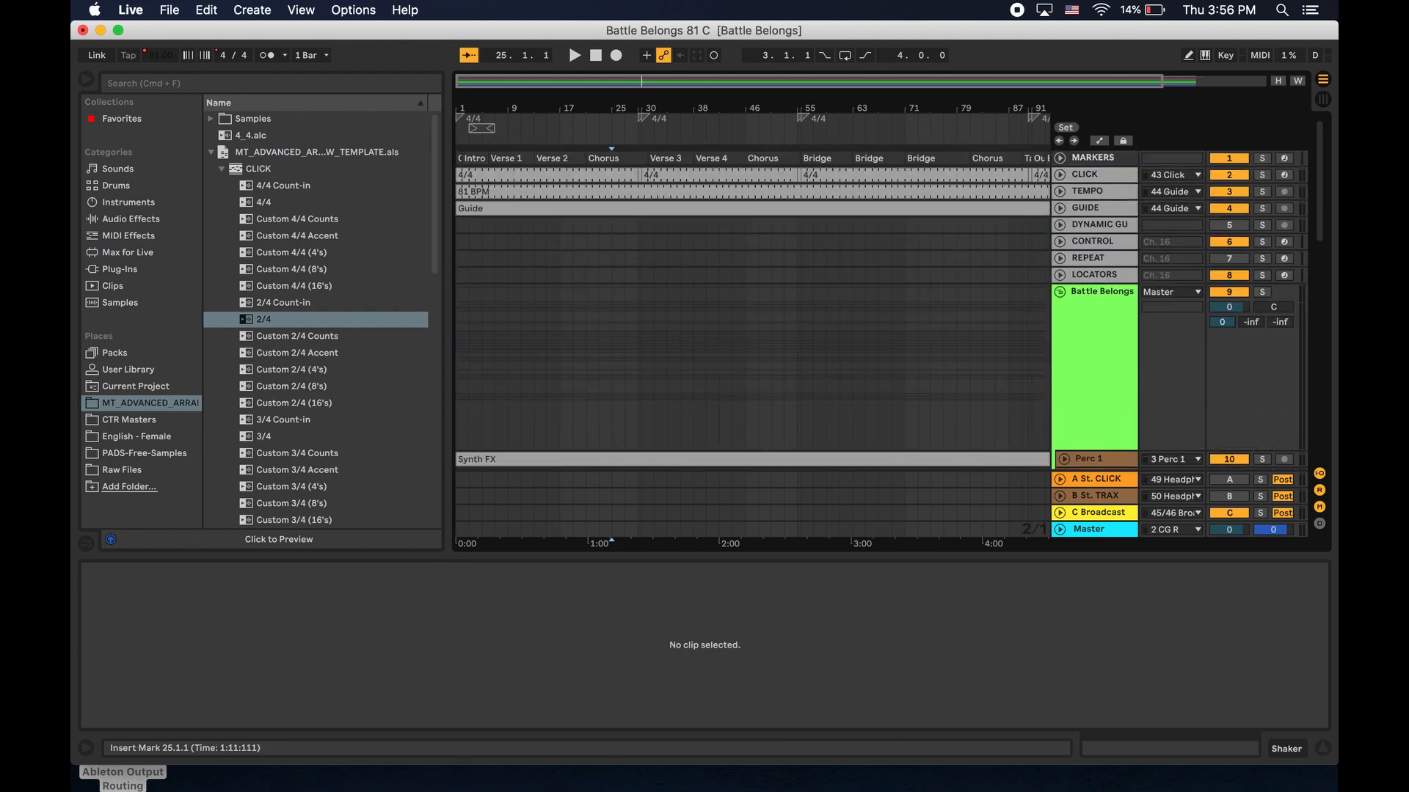
key("super+s")
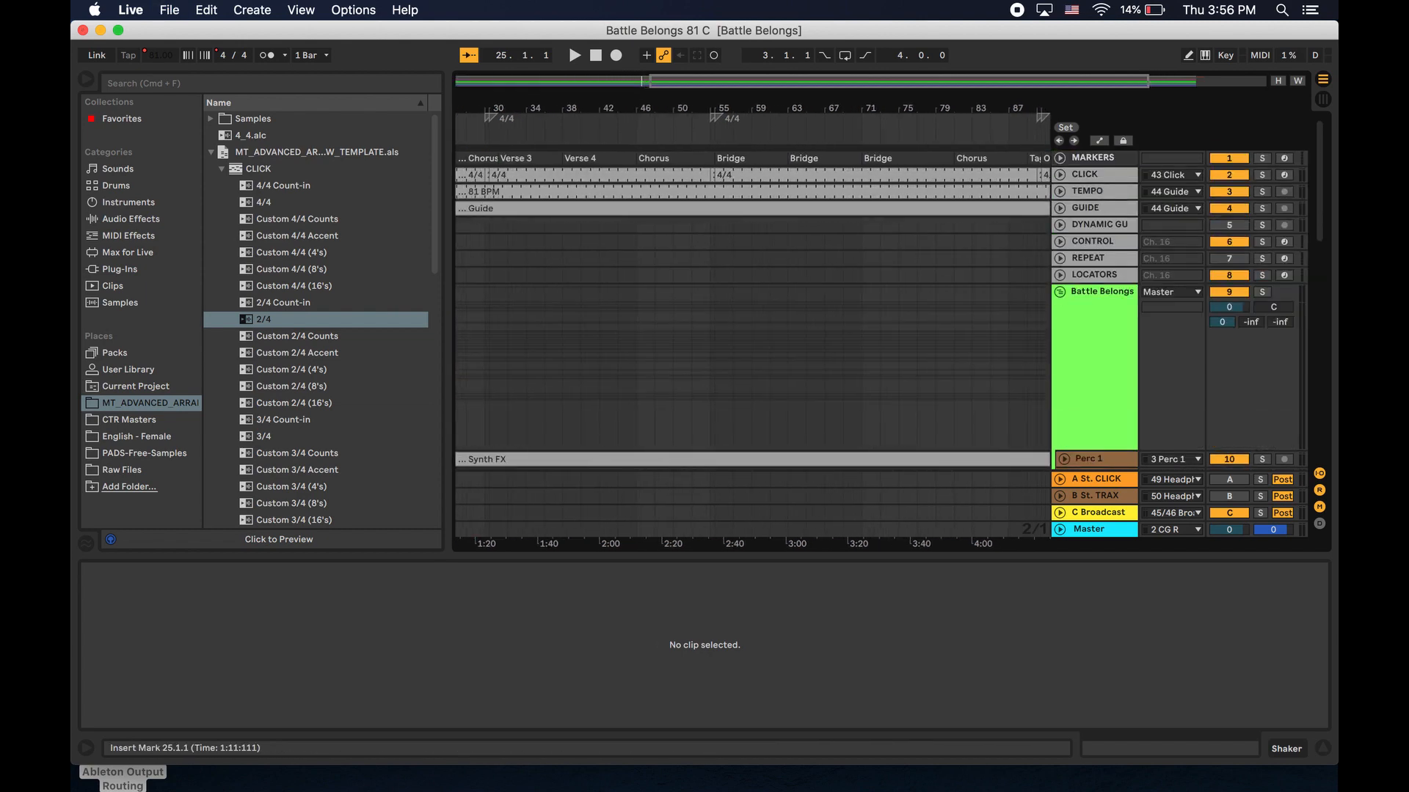
scroll(1027, 228, "up", 1)
scroll(751, 308, "left", 8)
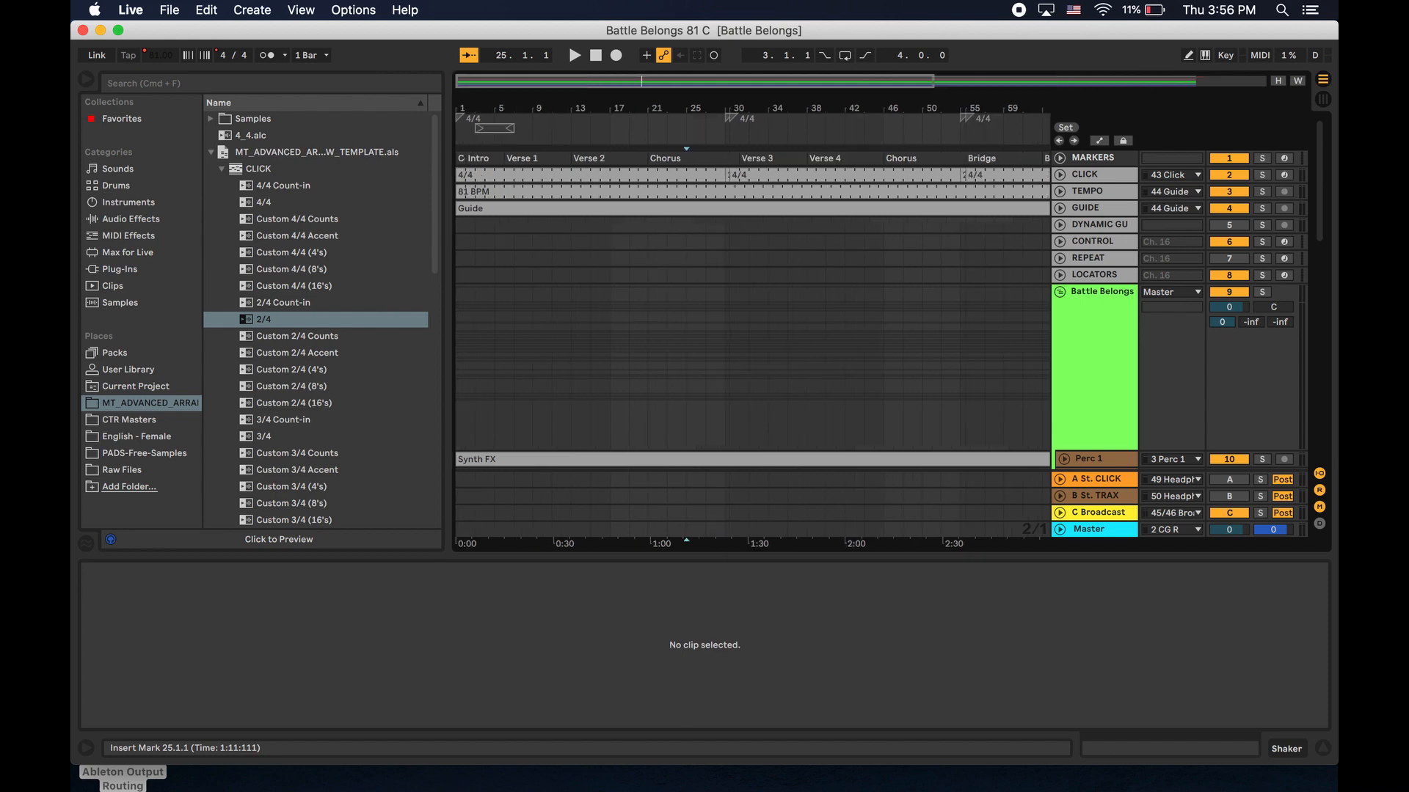